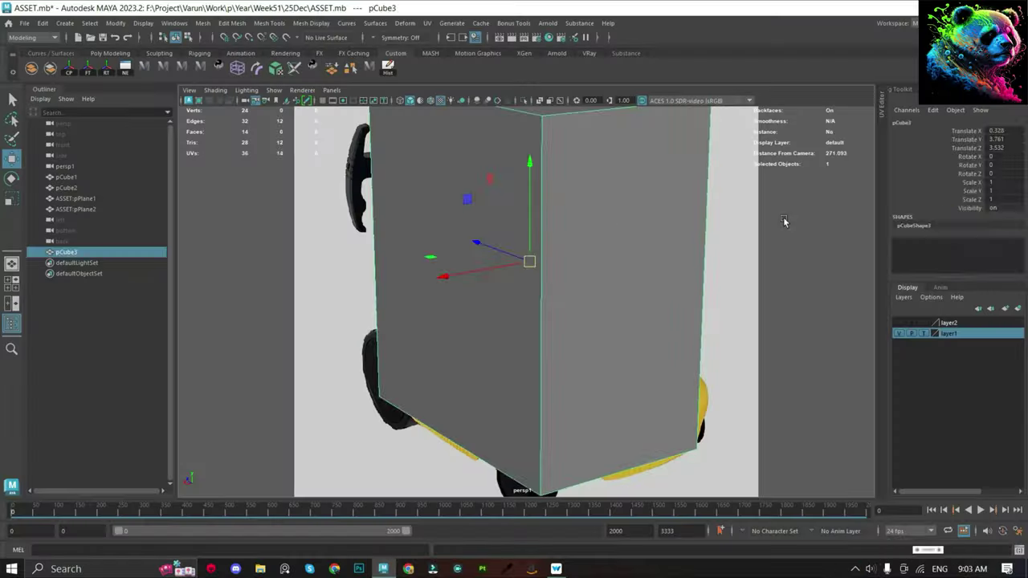
# Switch to the side view and lower the box's top vertices to the vacuum's top.
pyautogui.press('space')
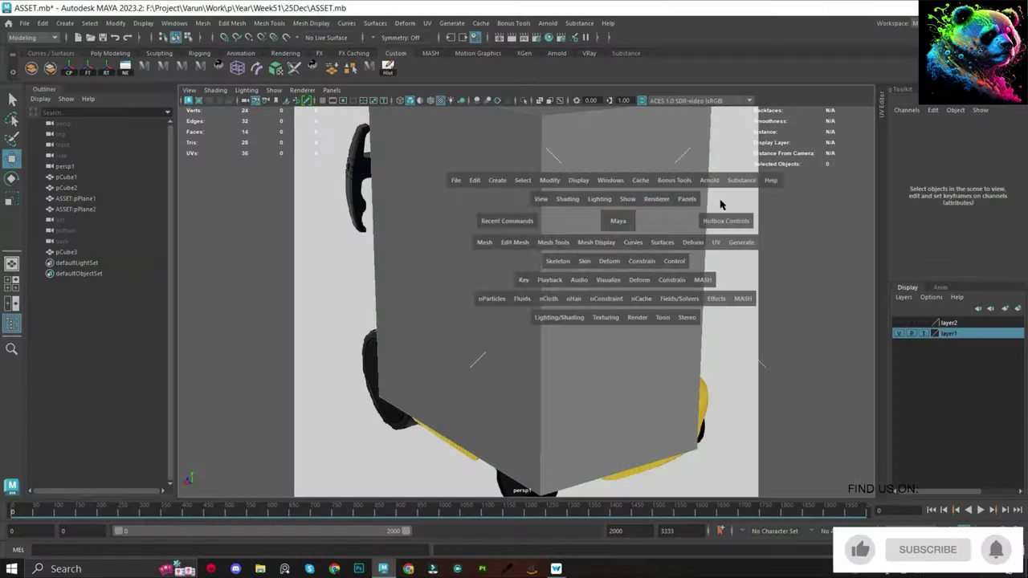
pyautogui.click(573, 223)
pyautogui.scroll(-3, 436, 262)
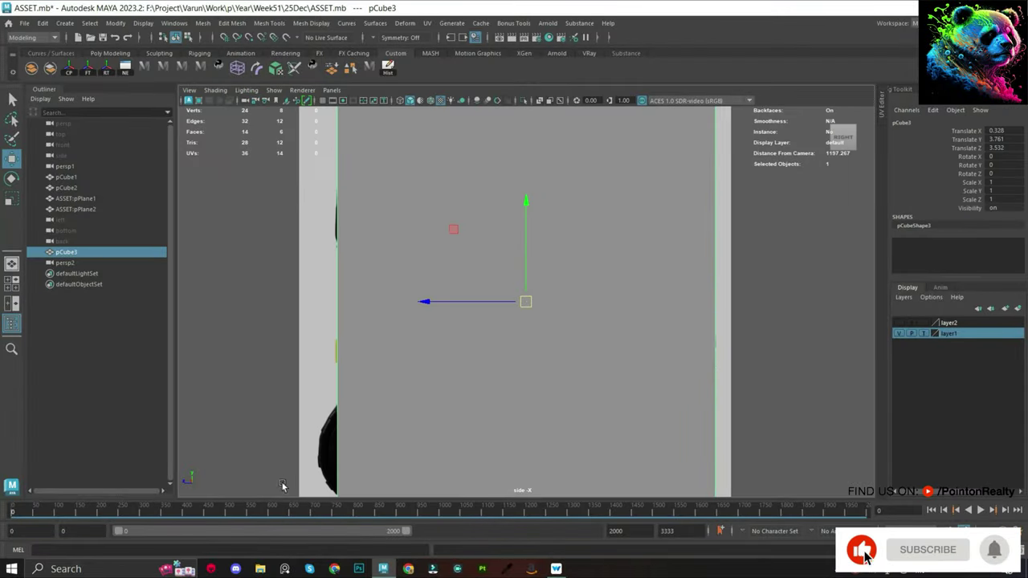
pyautogui.scroll(-1, 581, 377)
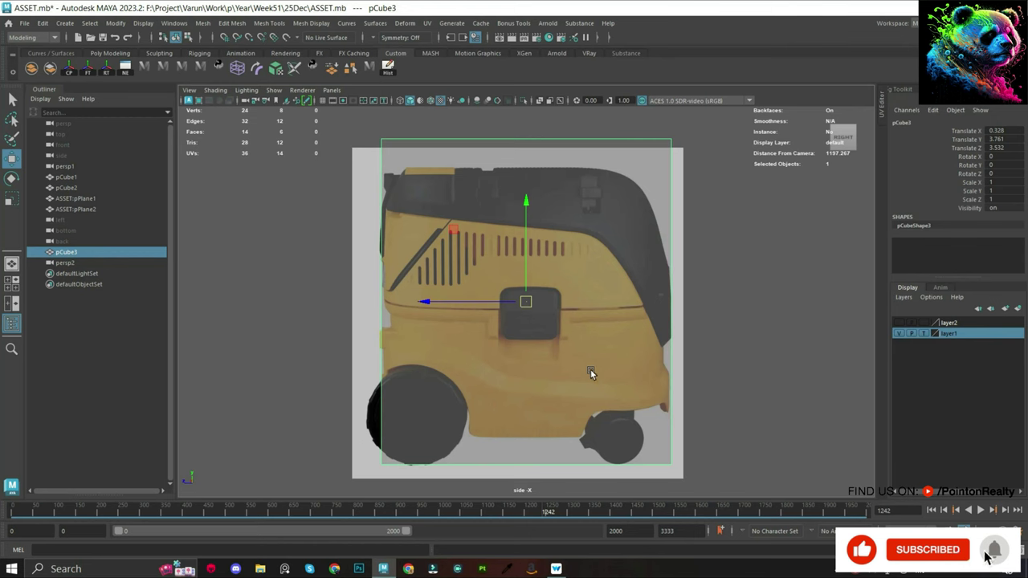
pyautogui.press('F9')
pyautogui.moveTo(350, 113); pyautogui.dragTo(699, 156)
pyautogui.moveTo(530, 129); pyautogui.dragTo(543, 150)
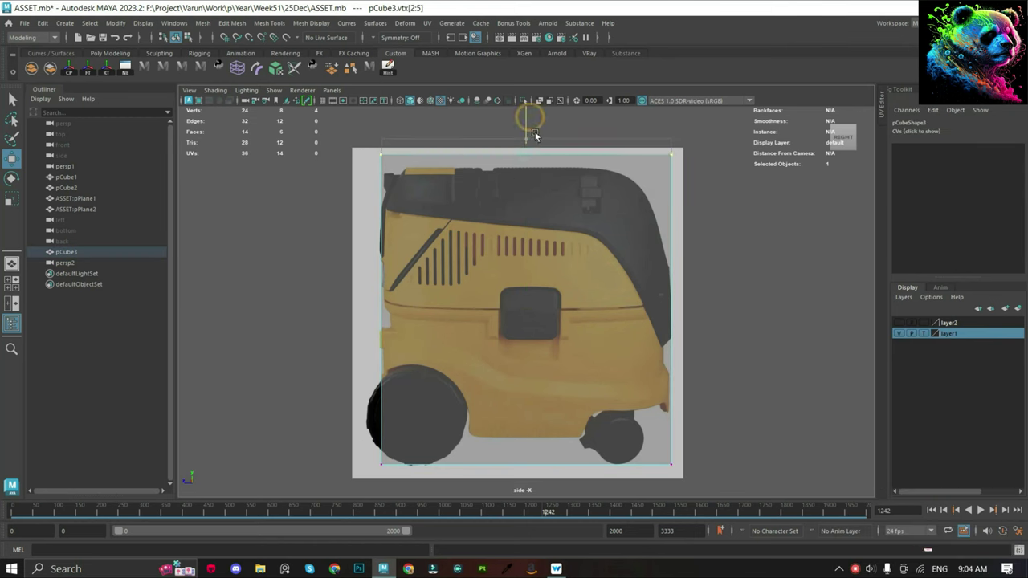
pyautogui.scroll(3, 543, 149)
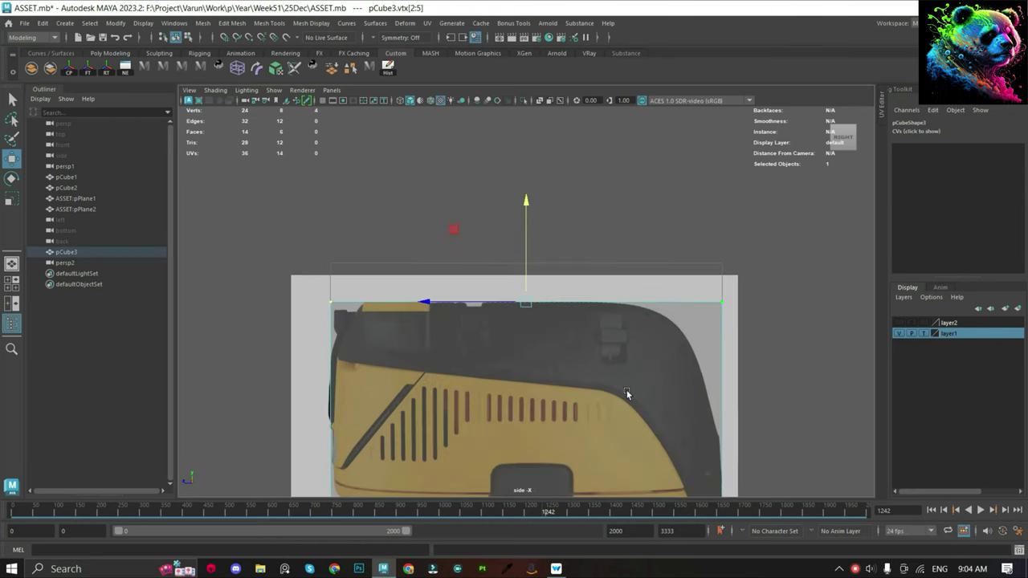
pyautogui.press('F8')
# Cut a horizontal edge loop across the box and nudge it slightly down.
pyautogui.scroll(-2, 736, 219)
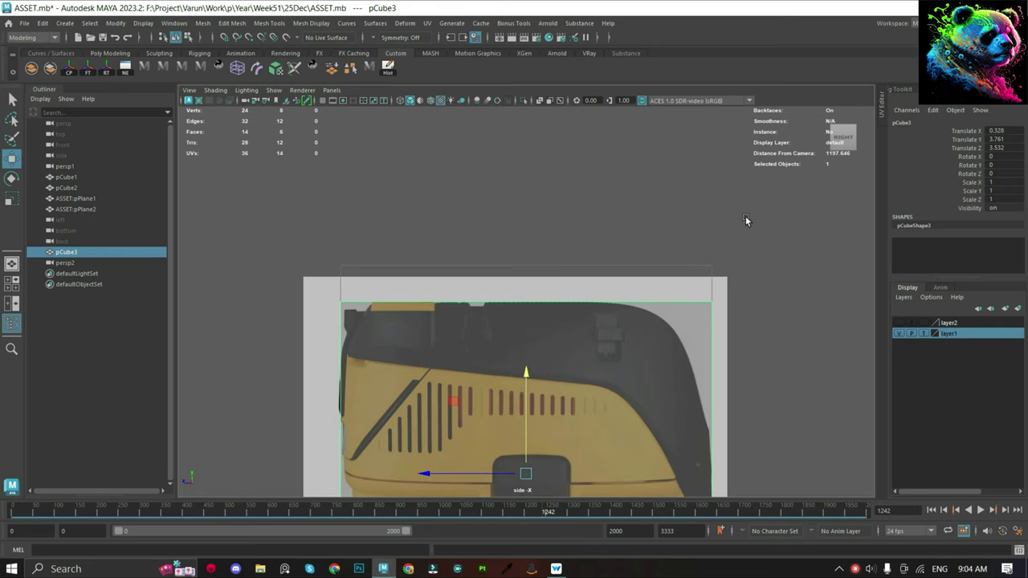
pyautogui.press('F10')
pyautogui.moveTo(778, 358); pyautogui.dragTo(694, 402)
pyautogui.press('f')
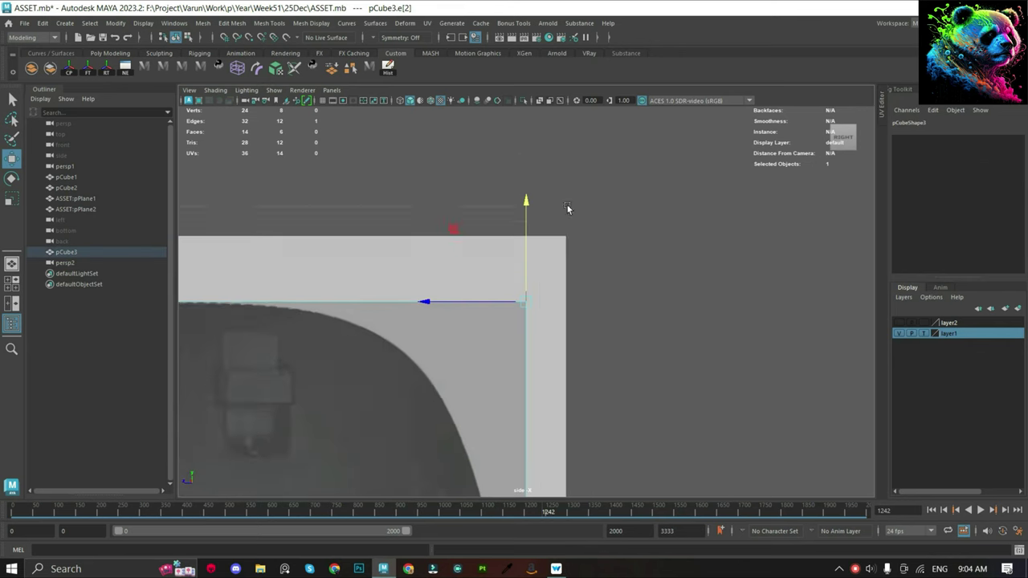
pyautogui.keyDown('ctrl'); pyautogui.click(522, 428); pyautogui.keyUp('ctrl')
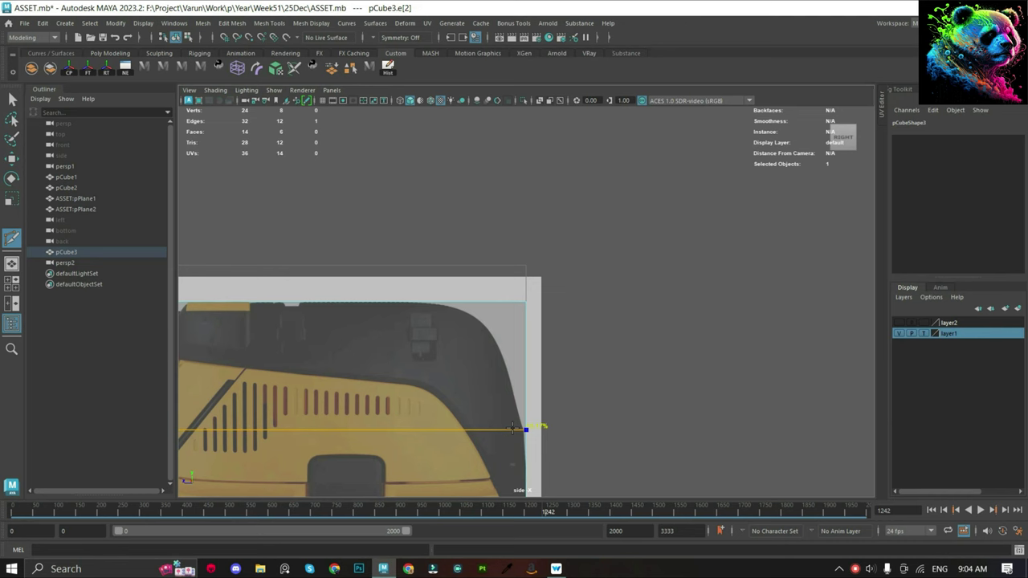
pyautogui.scroll(-1, 691, 346)
pyautogui.press('F9')
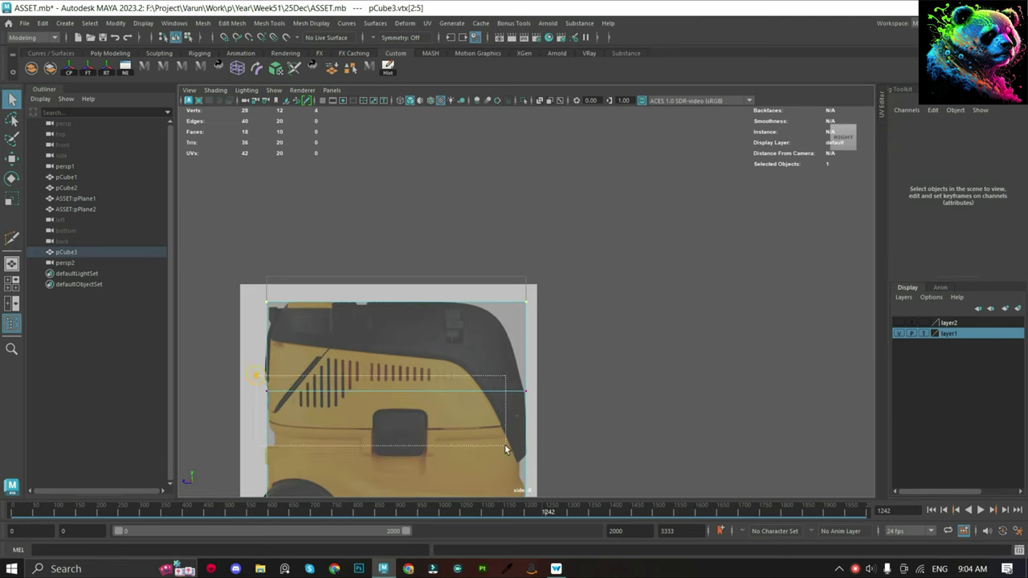
pyautogui.moveTo(504, 444); pyautogui.dragTo(578, 414)
pyautogui.press('f')
pyautogui.press('e')
pyautogui.press('w')
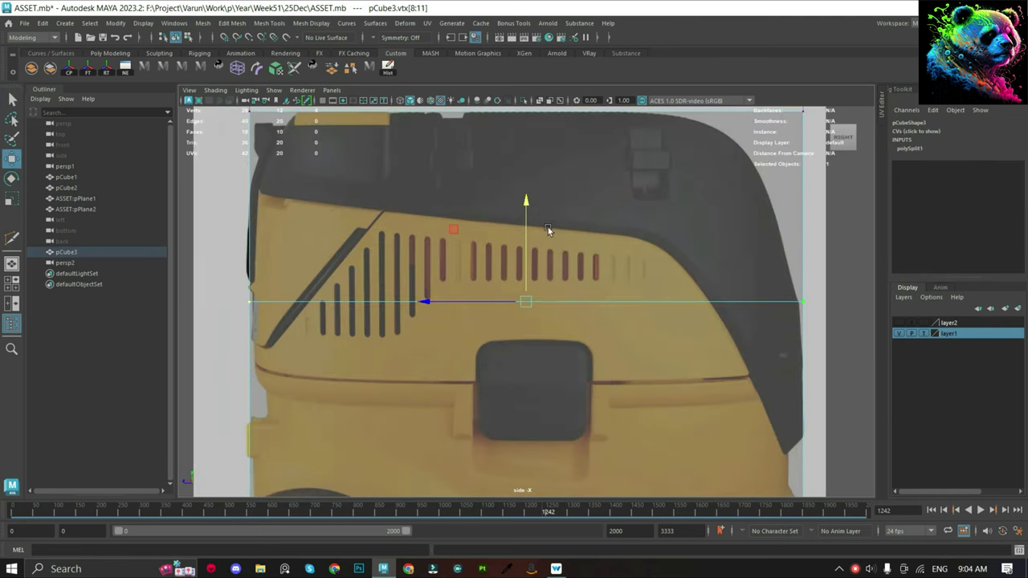
pyautogui.moveTo(528, 210); pyautogui.dragTo(528, 210)
# Pull the top-right vertices inward along the slope and bevel the top-right corner vertex.
pyautogui.scroll(-2, 670, 278)
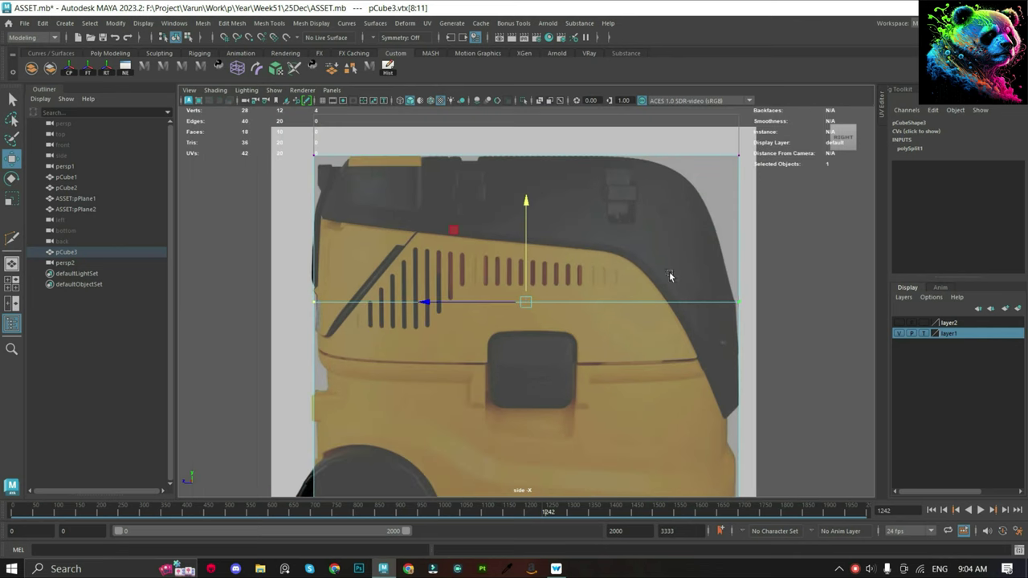
pyautogui.moveTo(675, 112); pyautogui.dragTo(791, 172)
pyautogui.moveTo(737, 155); pyautogui.dragTo(630, 157)
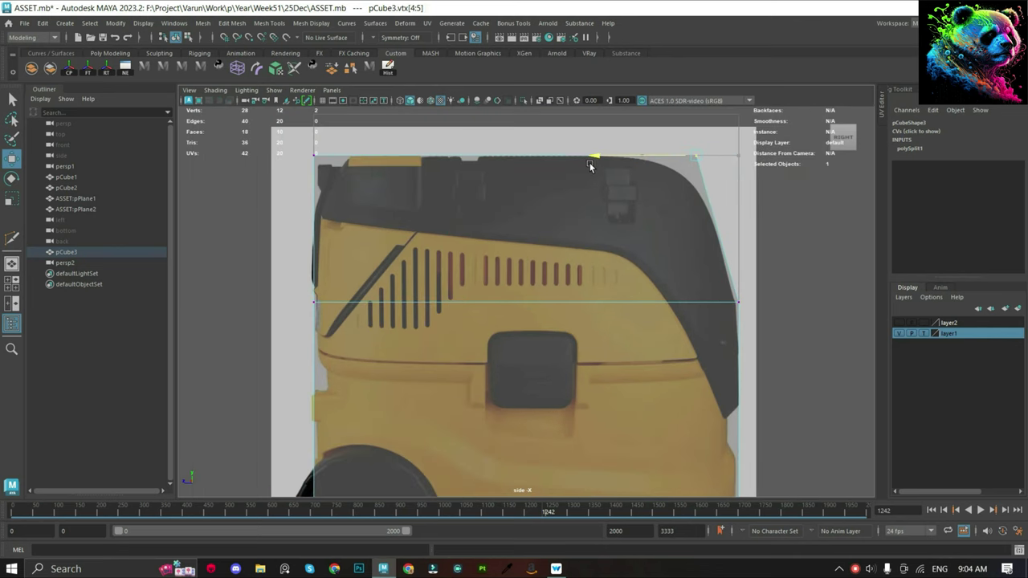
pyautogui.scroll(5, 589, 162)
pyautogui.moveTo(474, 262); pyautogui.dragTo(608, 358)
pyautogui.scroll(-3, 676, 231)
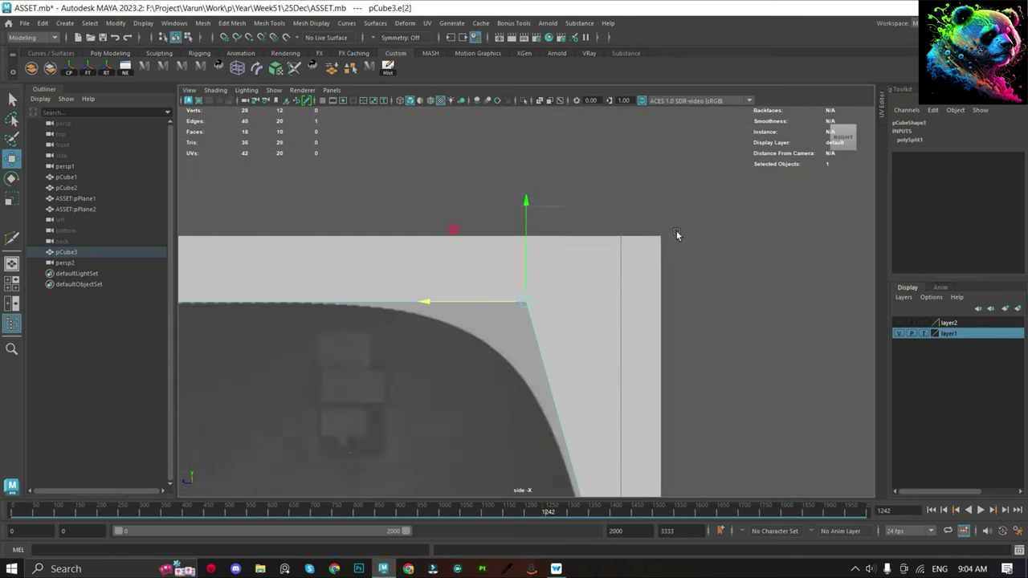
pyautogui.hotkey('ctrl', 'b')
# Raise the bevel's segment count and shift the rounded-corner vertices left to follow the outline.
pyautogui.moveTo(192, 128); pyautogui.dragTo(207, 128)
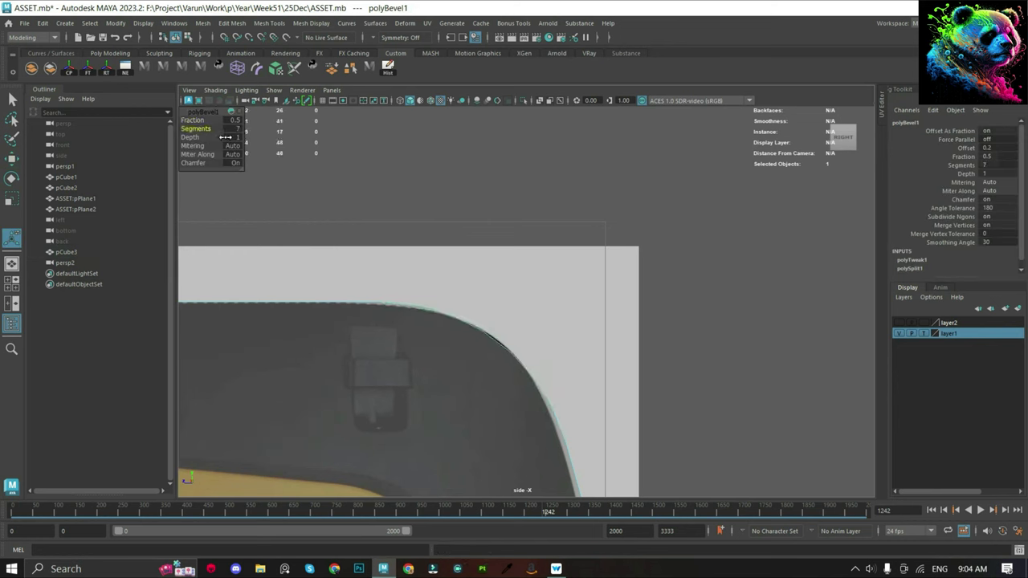
pyautogui.scroll(-3, 491, 228)
pyautogui.press('F9')
pyautogui.scroll(3, 446, 350)
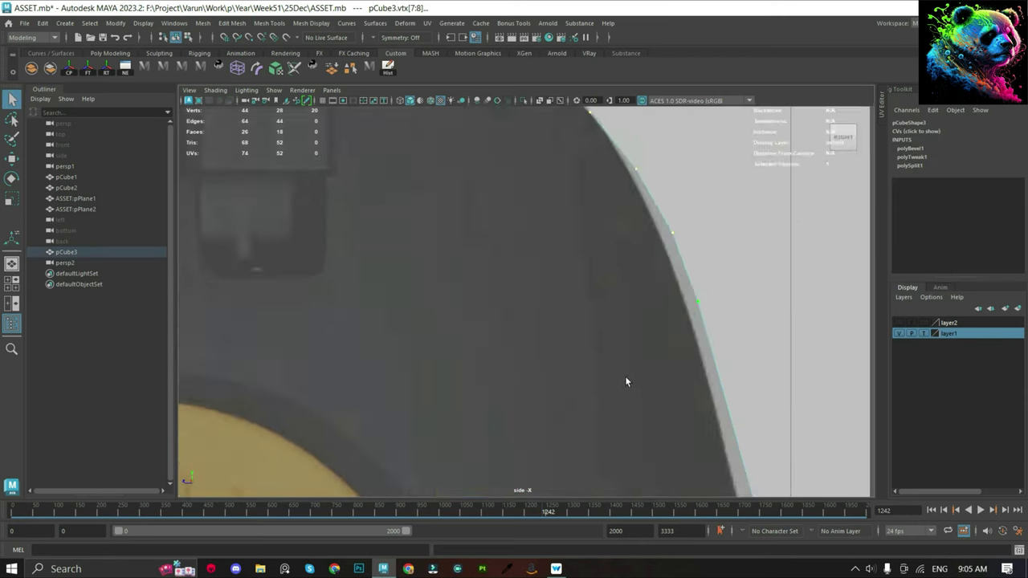
pyautogui.moveTo(486, 302); pyautogui.dragTo(467, 302)
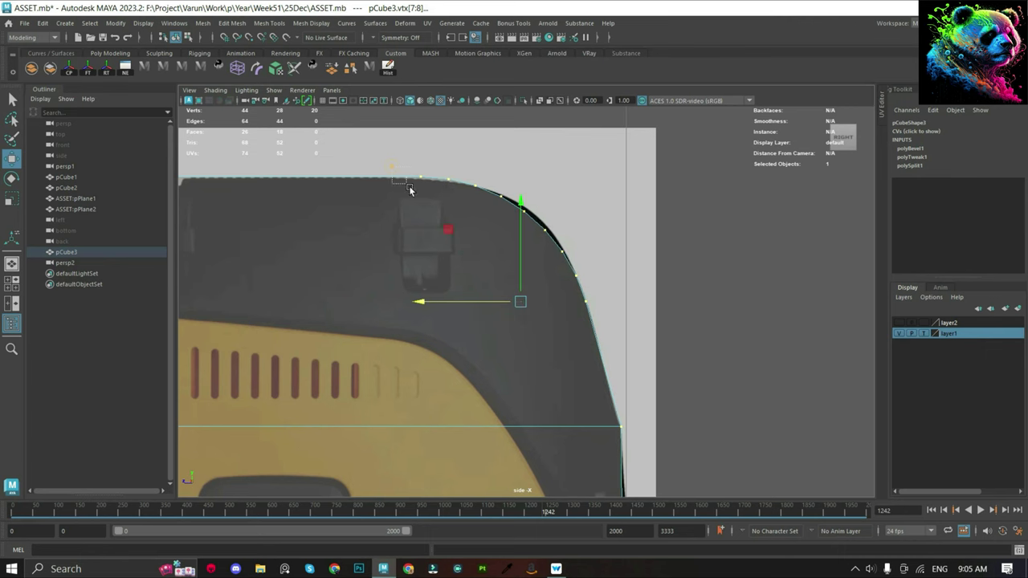
pyautogui.moveTo(391, 168); pyautogui.dragTo(598, 284)
pyautogui.scroll(5, 602, 253)
pyautogui.scroll(-2, 468, 300)
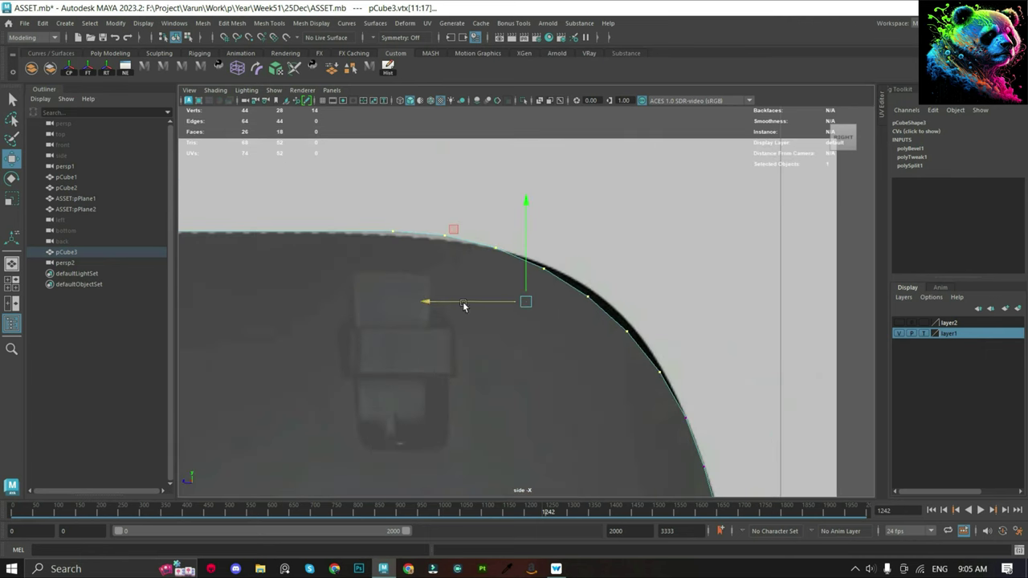
pyautogui.moveTo(468, 300); pyautogui.dragTo(428, 299)
# Move smaller groups of corner vertices sideways and vertically to trace the curved corner.
pyautogui.keyDown('ctrl'); pyautogui.moveTo(585, 349); pyautogui.dragTo(746, 470); pyautogui.keyUp('ctrl')
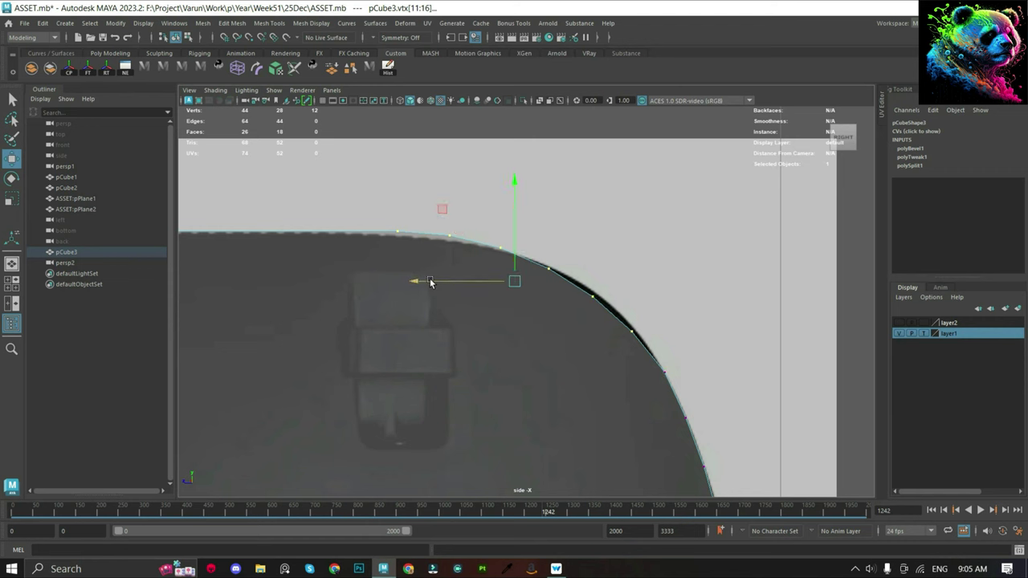
pyautogui.click(402, 267)
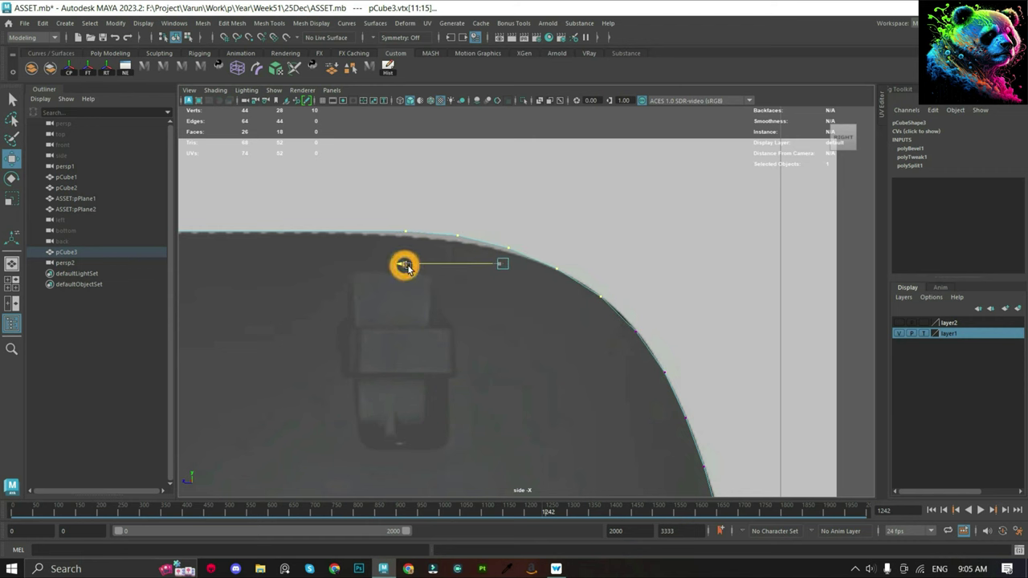
pyautogui.scroll(-2, 625, 311)
pyautogui.keyDown('ctrl'); pyautogui.moveTo(434, 267); pyautogui.dragTo(435, 268); pyautogui.keyUp('ctrl')
pyautogui.scroll(2, 521, 310)
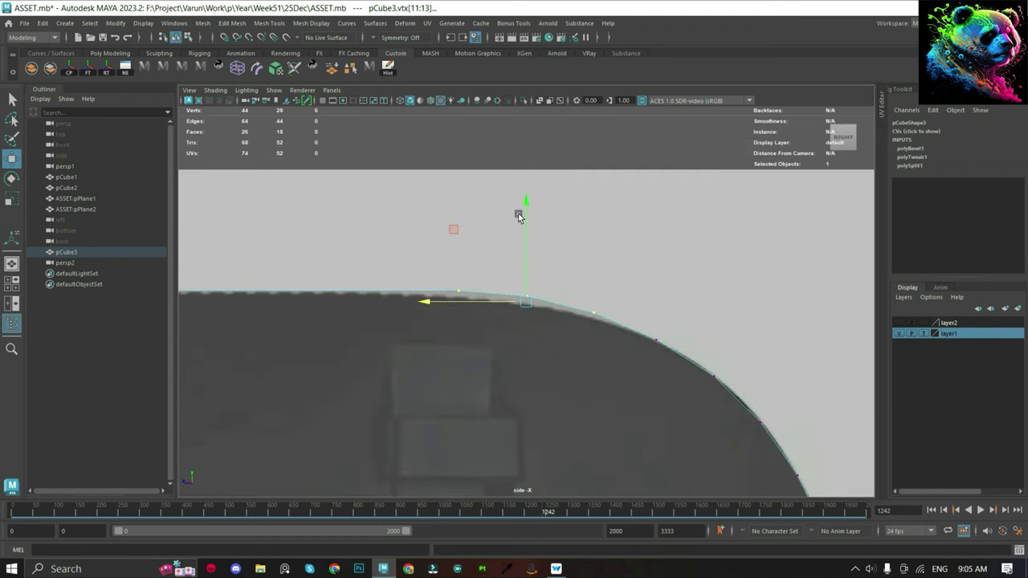
pyautogui.click(525, 211)
pyautogui.keyDown('ctrl'); pyautogui.moveTo(557, 259); pyautogui.dragTo(514, 315); pyautogui.keyUp('ctrl')
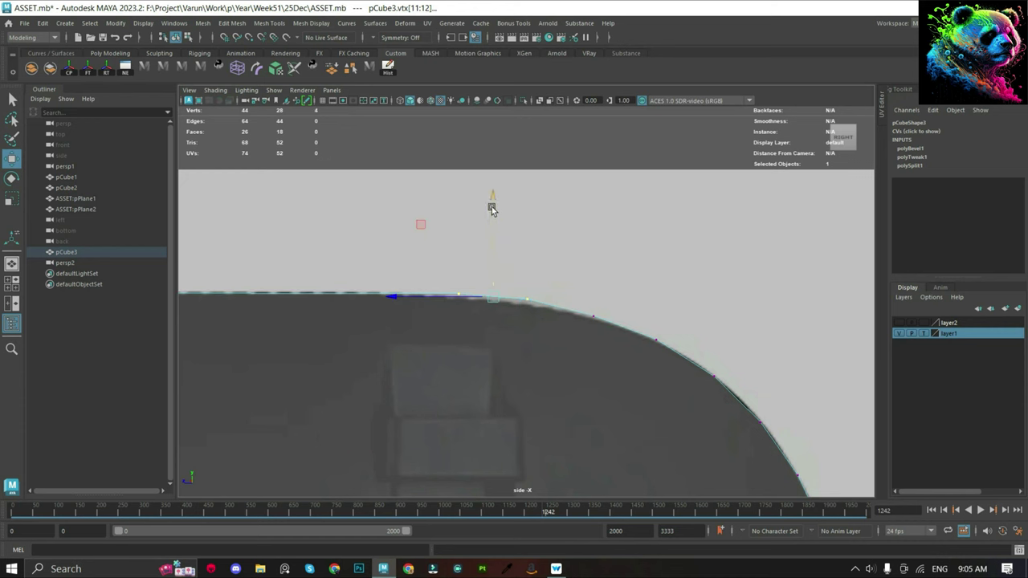
pyautogui.scroll(-3, 640, 239)
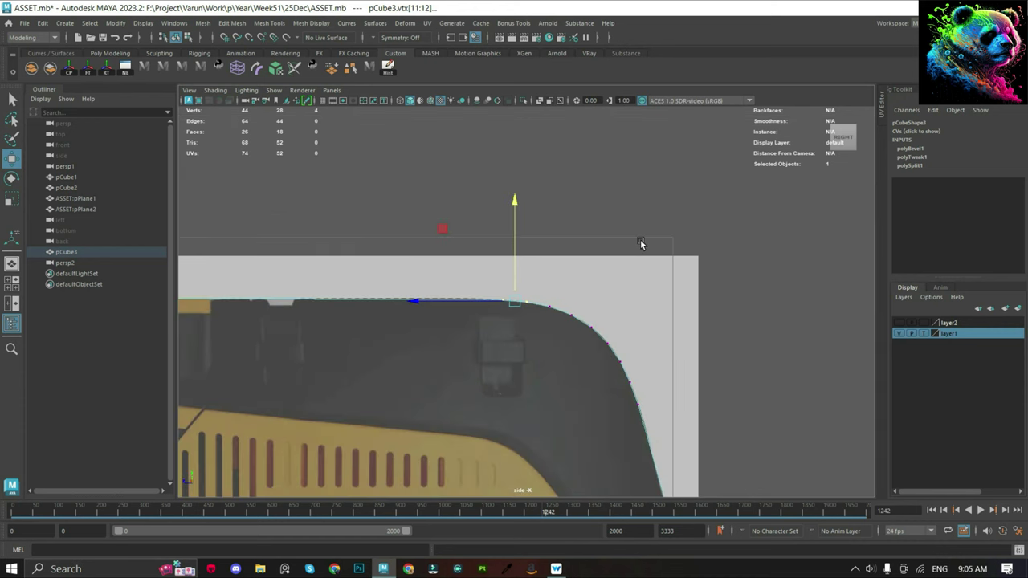
pyautogui.scroll(1, 640, 239)
# Restore the earlier five-vertex selection, pick a single curve vertex, then return to object mode.
pyautogui.hotkey('ctrl', 'z')
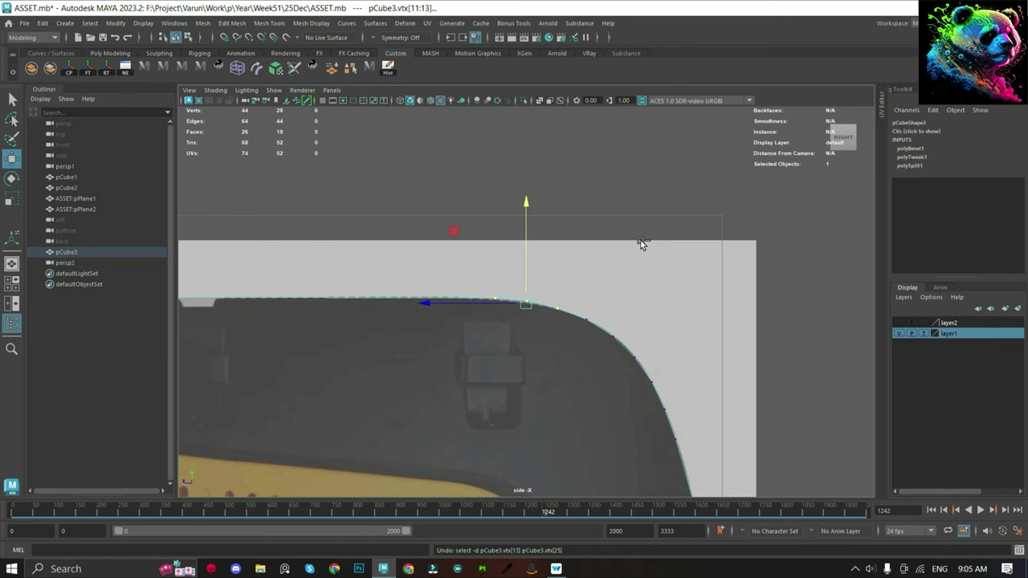
pyautogui.hotkey('ctrl', 'z')
pyautogui.scroll(2, 507, 302)
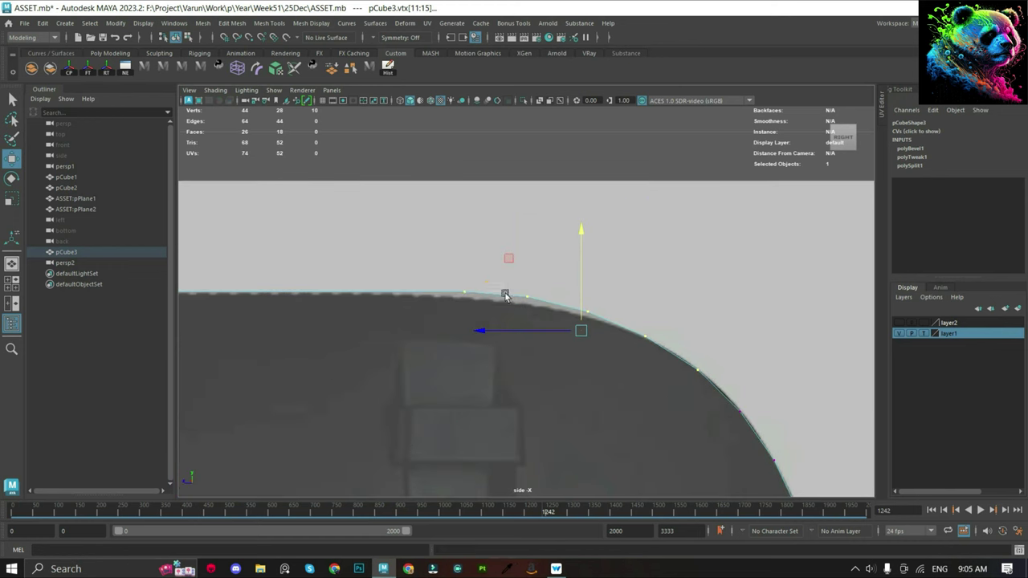
pyautogui.click(514, 281)
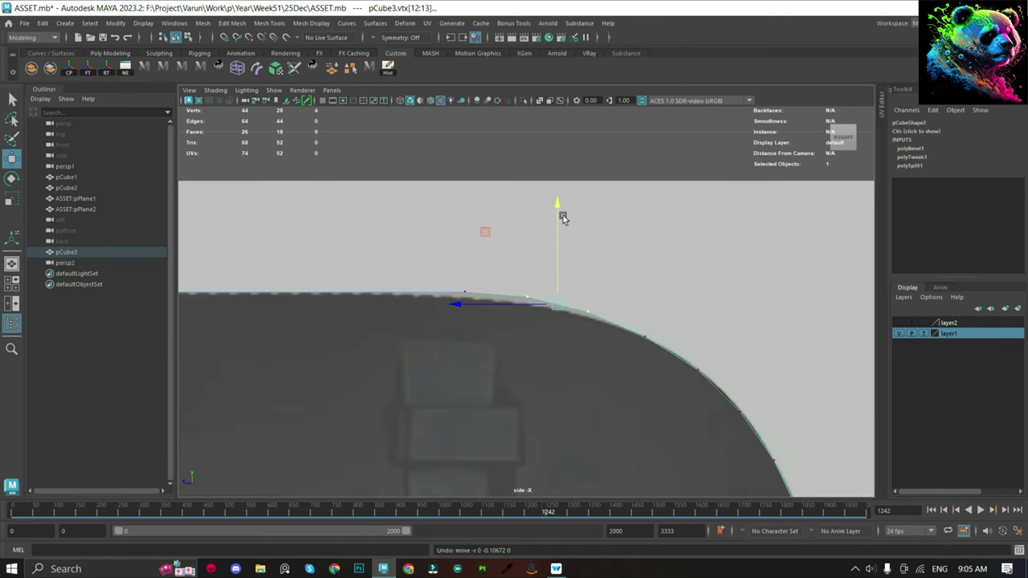
pyautogui.scroll(-3, 562, 215)
pyautogui.scroll(-2, 580, 278)
pyautogui.press('F8')
pyautogui.press('F8')
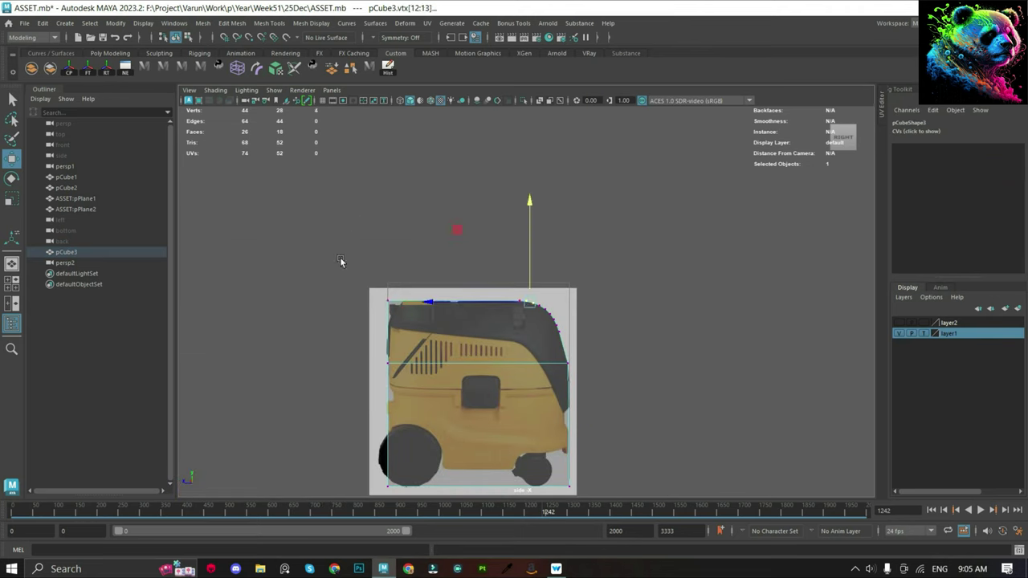
pyautogui.scroll(5, 530, 297)
# Cut a new edge near the top-left corner and move its vertices right to match the slanted edge.
pyautogui.scroll(-3, 538, 277)
pyautogui.moveTo(642, 409); pyautogui.dragTo(690, 458)
pyautogui.scroll(2, 529, 303)
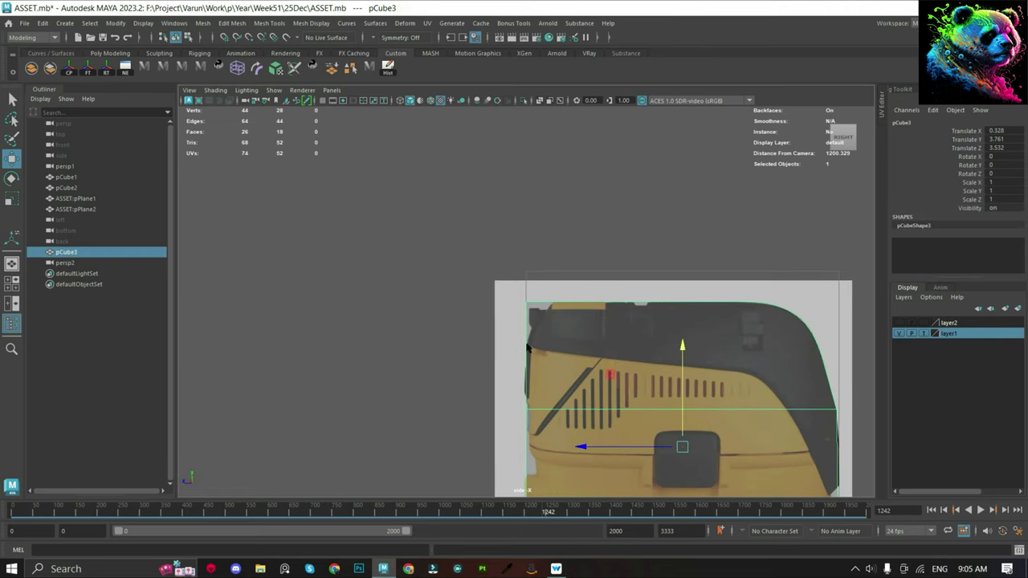
pyautogui.scroll(2, 530, 354)
pyautogui.click(532, 359)
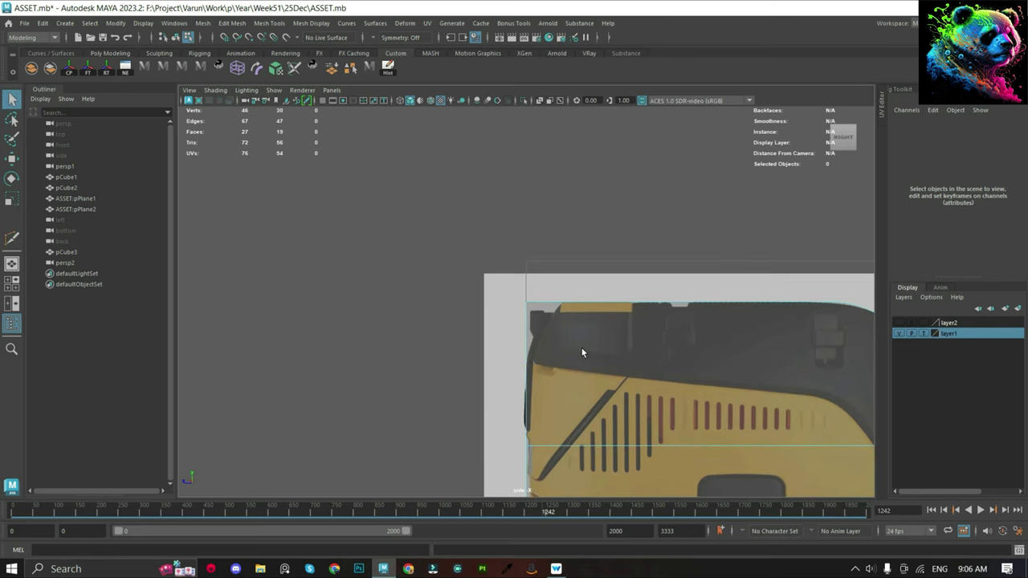
pyautogui.scroll(2, 549, 316)
pyautogui.press('w')
pyautogui.moveTo(470, 299); pyautogui.dragTo(518, 305)
pyautogui.press('F8')
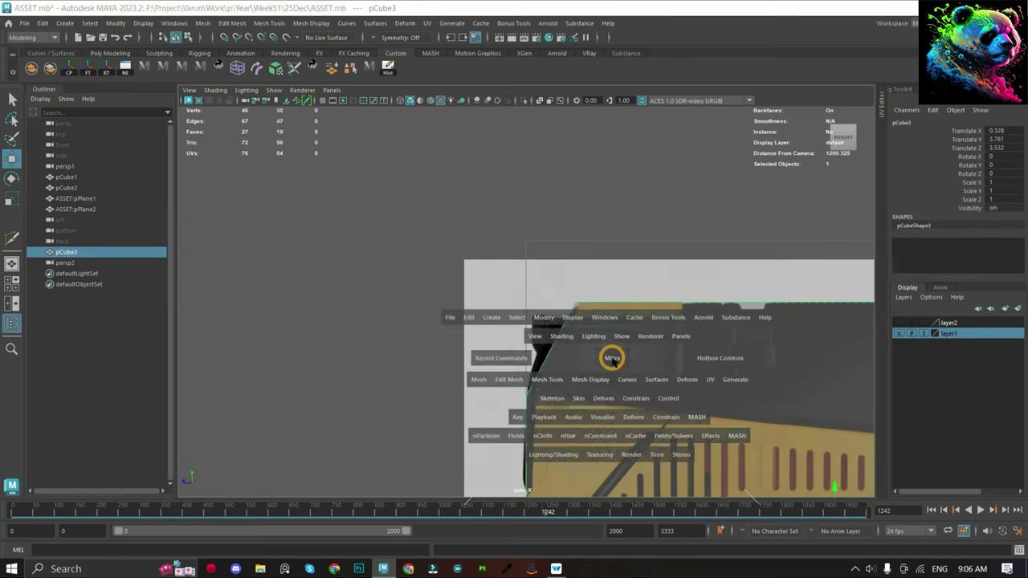
# Show the box framed in the perspective view with the plain selection tool.
pyautogui.moveTo(608, 356); pyautogui.dragTo(592, 314)
pyautogui.press('f')
pyautogui.press('q')
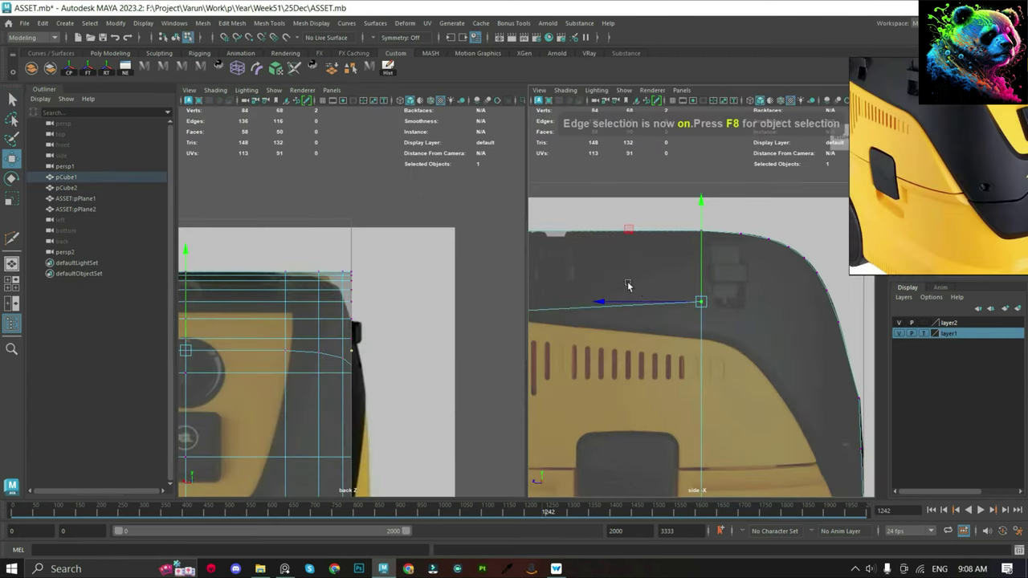
# Lower the shell's top corner vertex so the top edge slants.
pyautogui.press('F9')
pyautogui.click(700, 301)
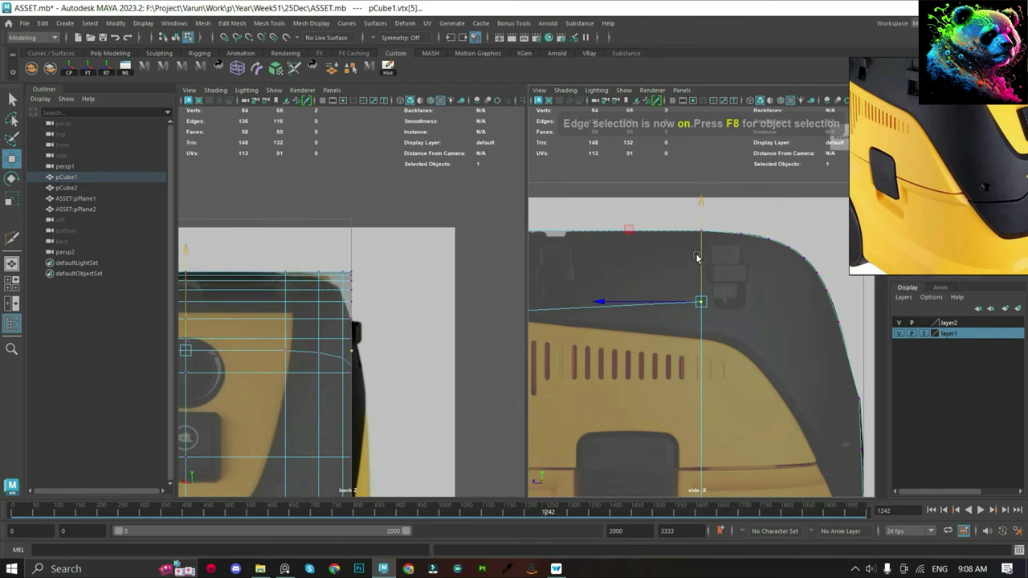
pyautogui.moveTo(704, 298); pyautogui.dragTo(720, 295, button='middle')
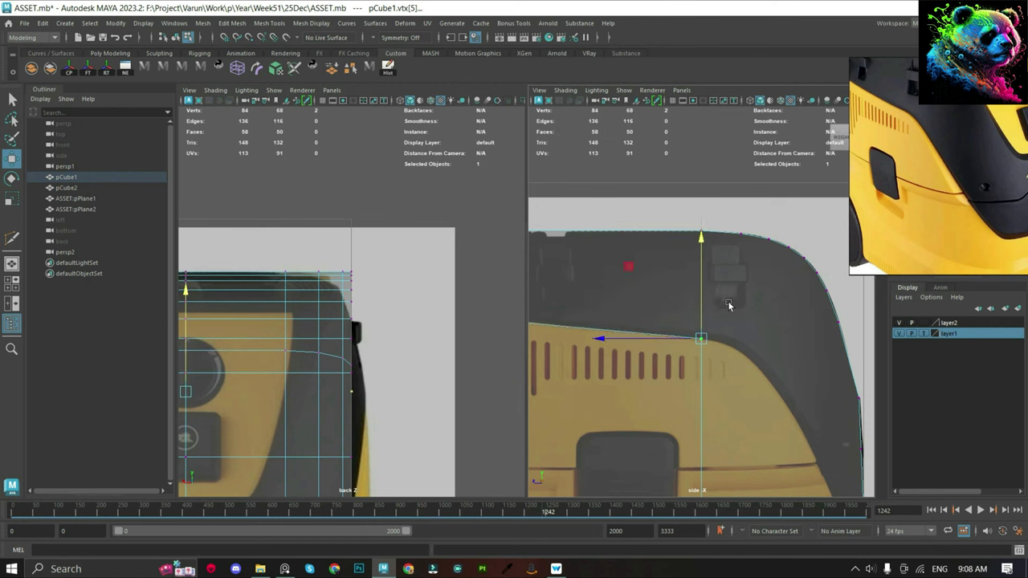
pyautogui.scroll(5, 714, 353)
pyautogui.press('F8')
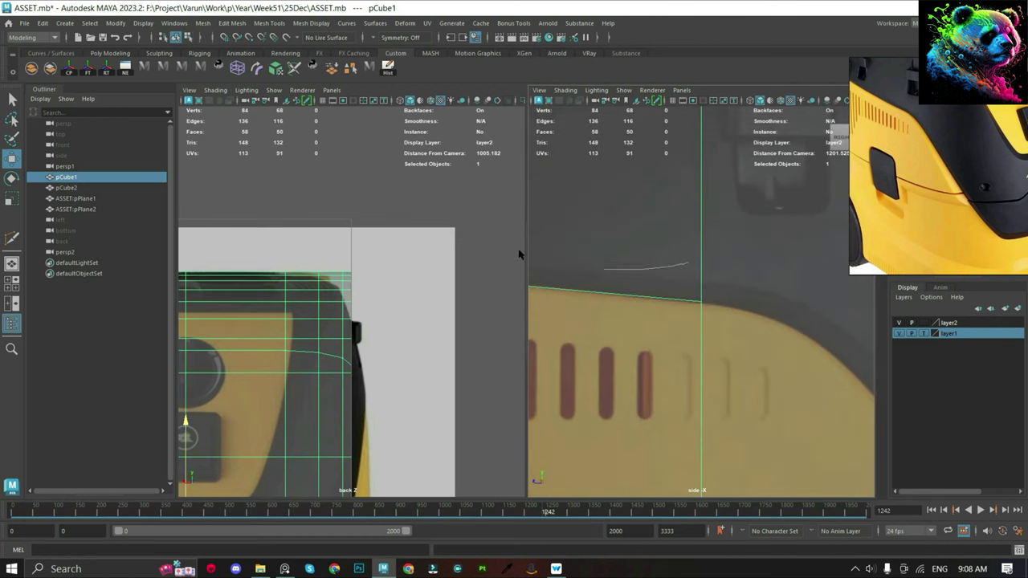
# Multi-Cut a line of points along the curved fender outline in the side view.
pyautogui.hotkey('ctrl', 'shift', 'x')
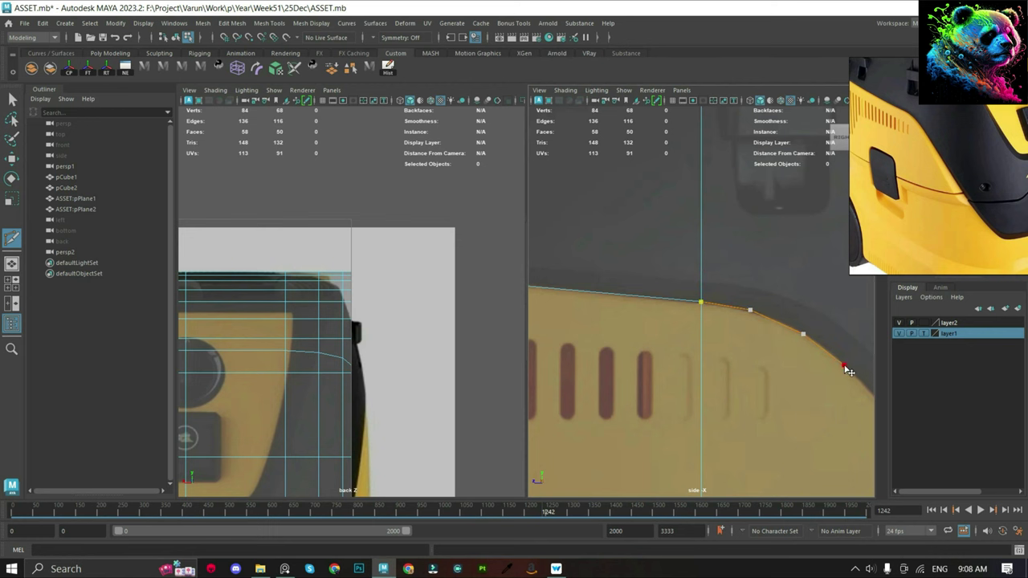
pyautogui.scroll(-2, 688, 301)
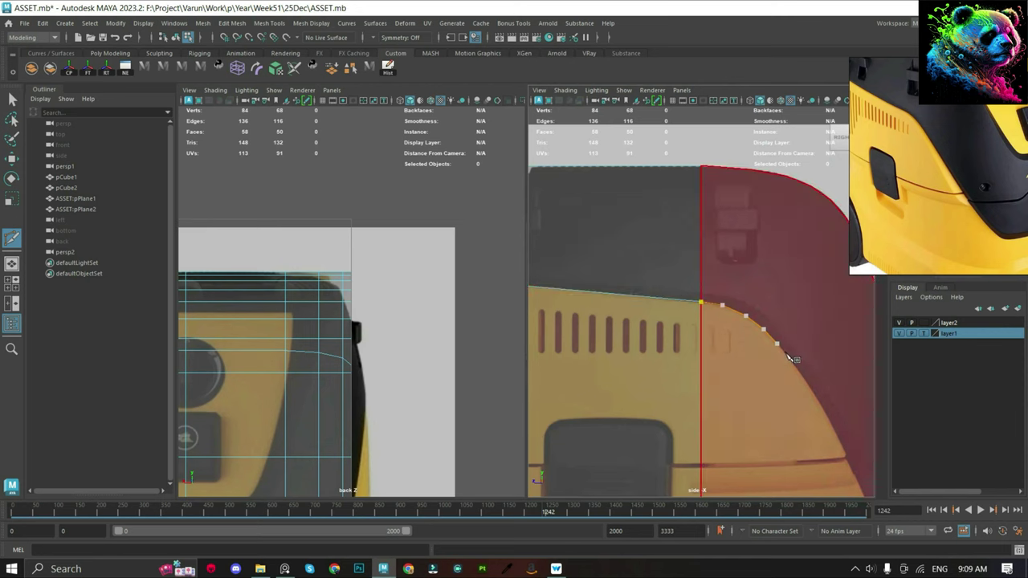
pyautogui.scroll(-2, 688, 300)
pyautogui.keyDown('alt'); pyautogui.moveTo(842, 431); pyautogui.dragTo(773, 374, button='middle'); pyautogui.keyUp('alt')
pyautogui.scroll(3, 773, 374)
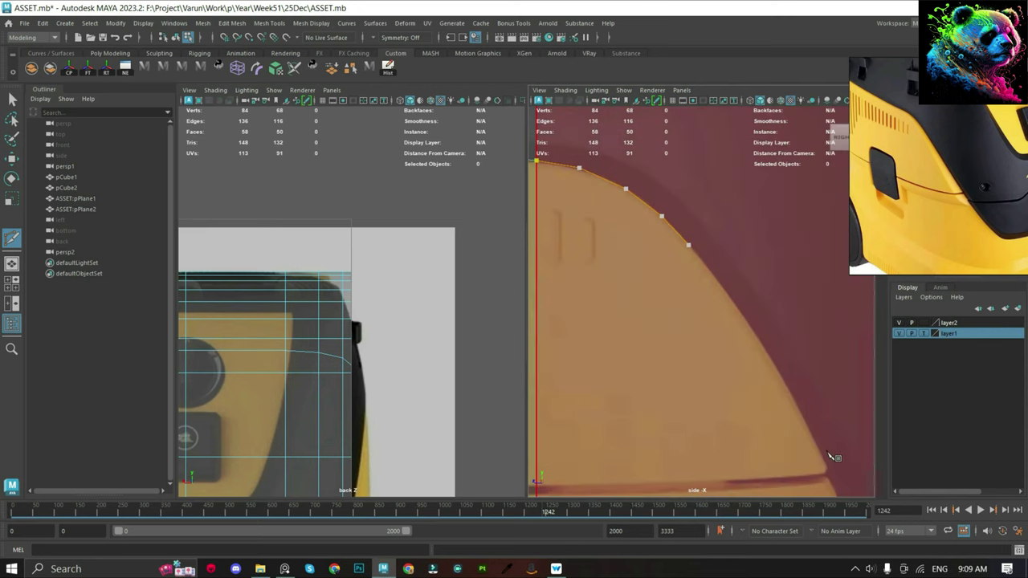
pyautogui.click(746, 321)
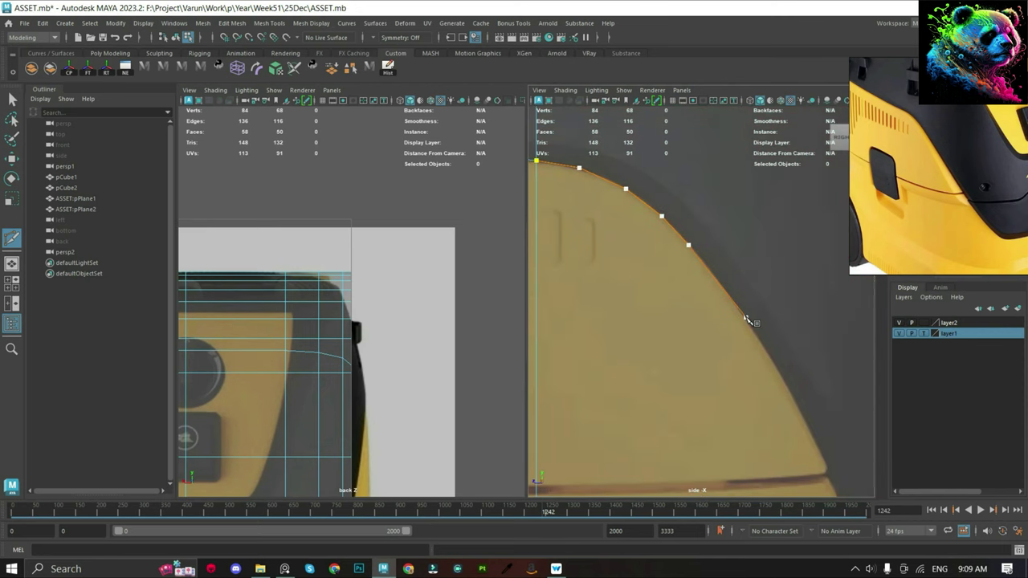
pyautogui.click(797, 405)
pyautogui.click(822, 459)
pyautogui.scroll(-3, 803, 434)
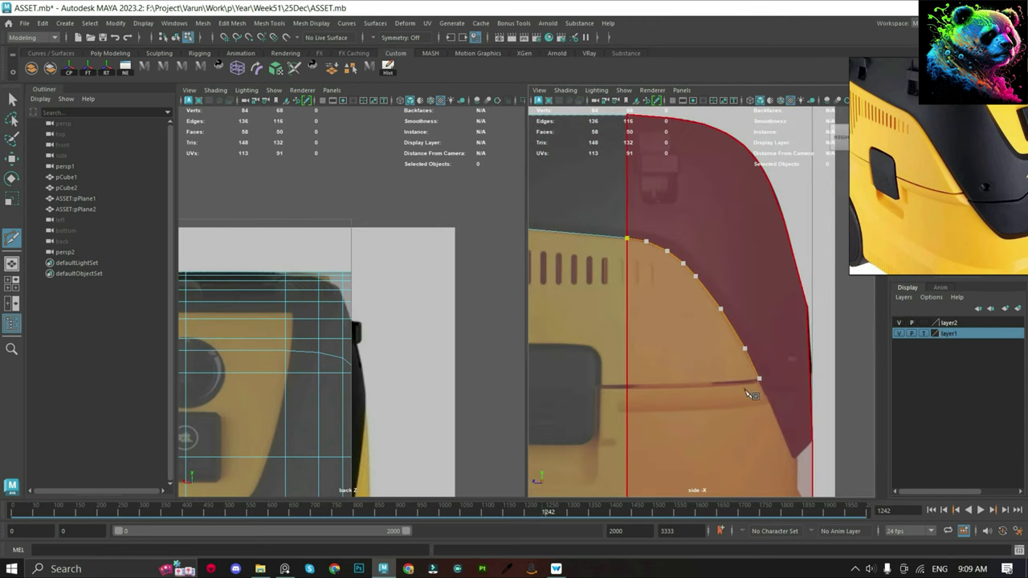
pyautogui.click(795, 463)
# Commit the fender cut and fit its new end vertex to the reference profile.
pyautogui.press('w')
pyautogui.click(788, 438)
pyautogui.press('f')
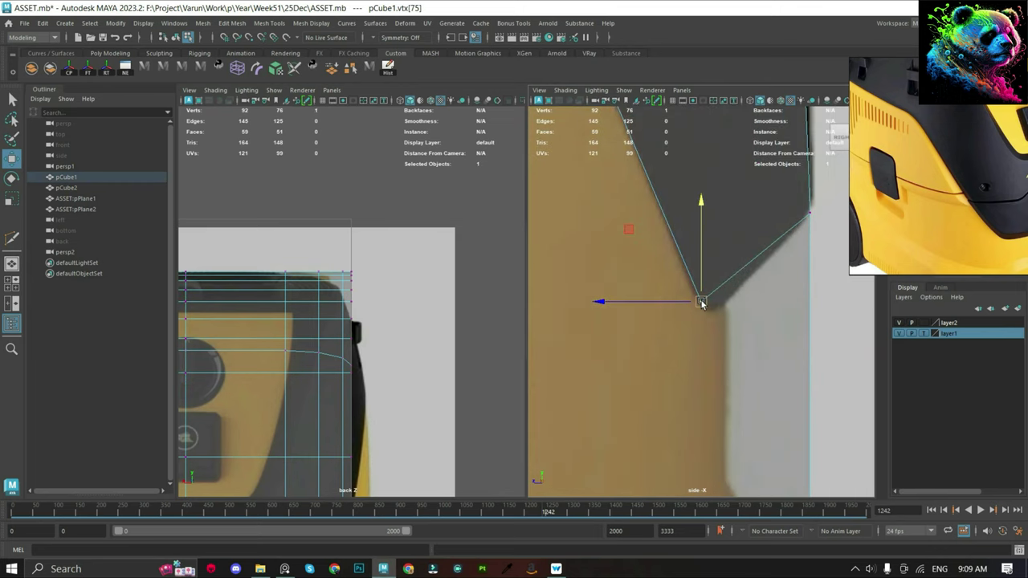
pyautogui.keyDown('alt'); pyautogui.moveTo(699, 303); pyautogui.dragTo(724, 322, button='right'); pyautogui.keyUp('alt')
# Switch the right panel to a perspective view of the whole shell.
pyautogui.click(661, 229)
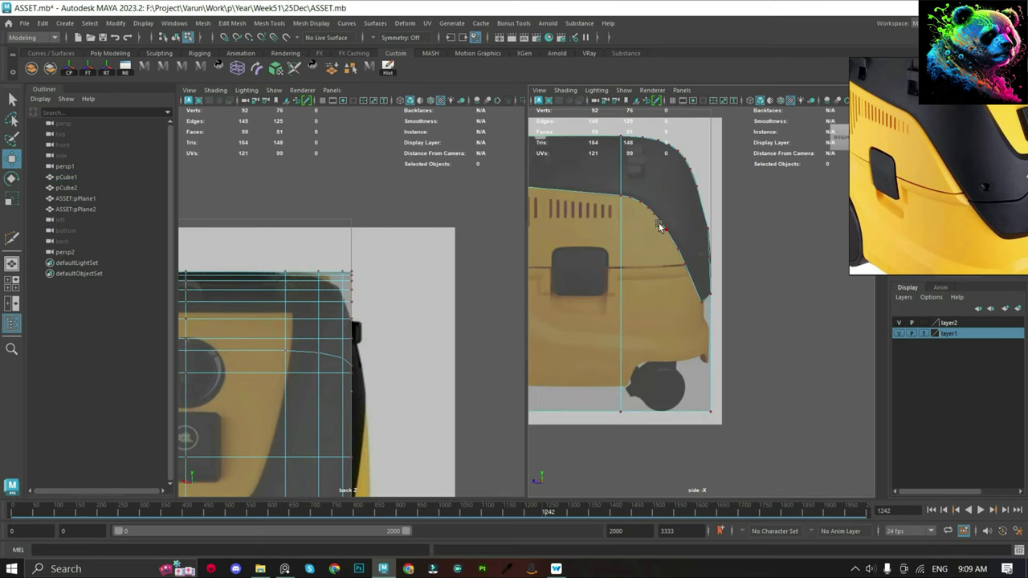
pyautogui.press('F8')
pyautogui.press('space')
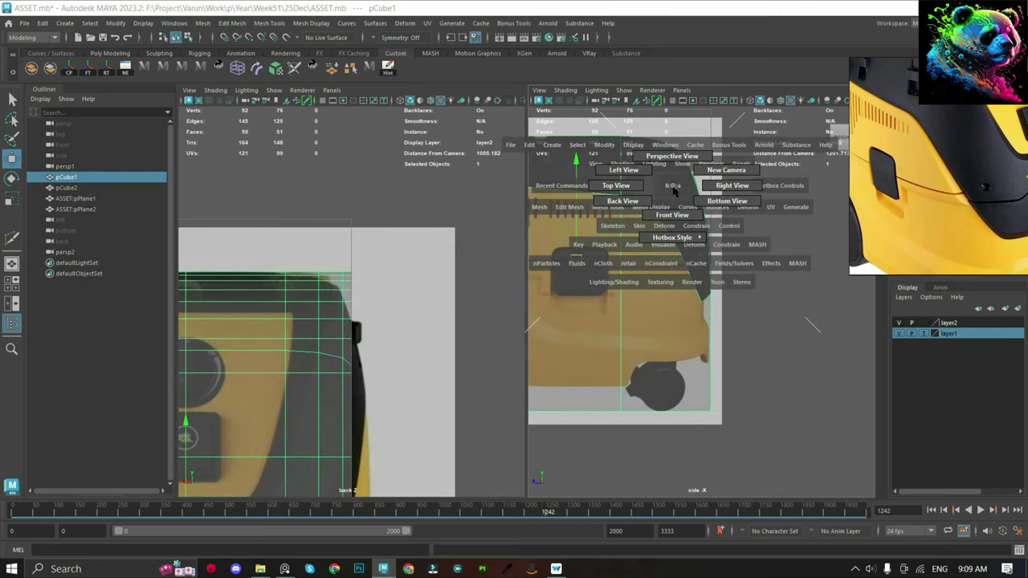
pyautogui.moveTo(675, 187); pyautogui.dragTo(672, 158)
# Test pulling the shell's top corner vertex inward along X in perspective, then undo it.
pyautogui.press('F9')
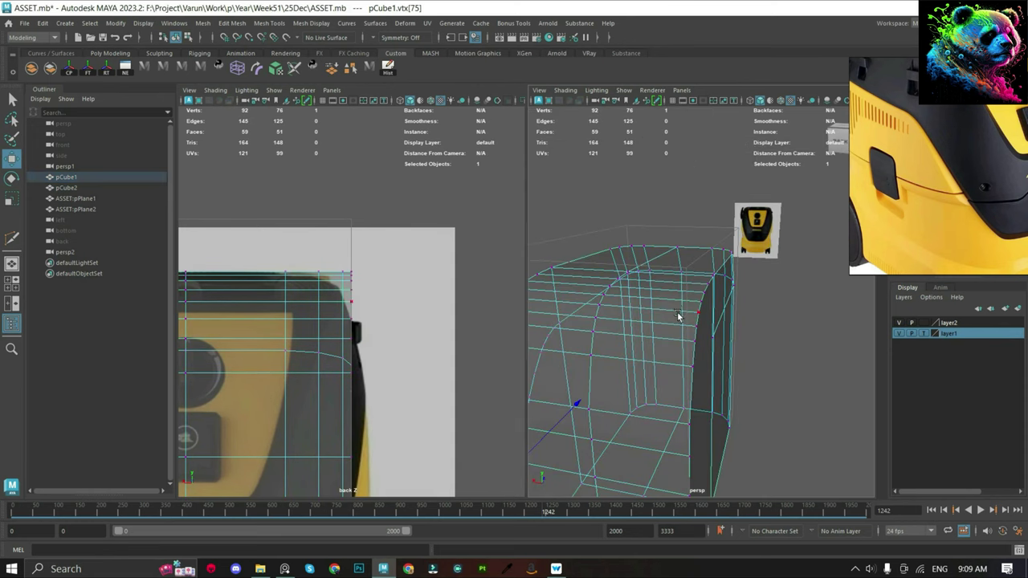
pyautogui.keyDown('alt'); pyautogui.moveTo(610, 337); pyautogui.dragTo(590, 336, button='right'); pyautogui.keyUp('alt')
pyautogui.click(314, 294)
pyautogui.scroll(1, 314, 294)
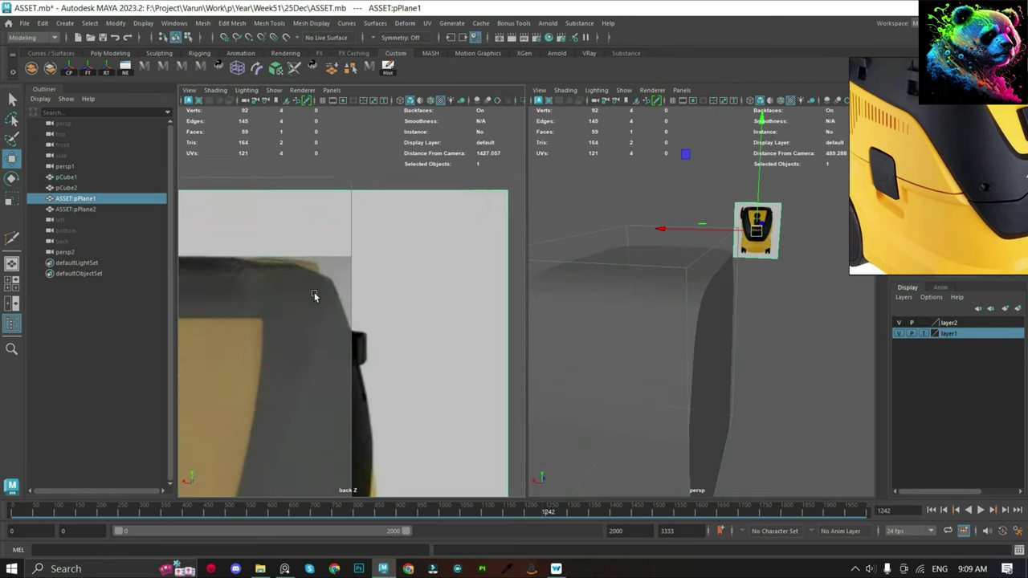
pyautogui.hotkey('ctrl', 'z')
pyautogui.click(285, 284)
pyautogui.click(341, 299)
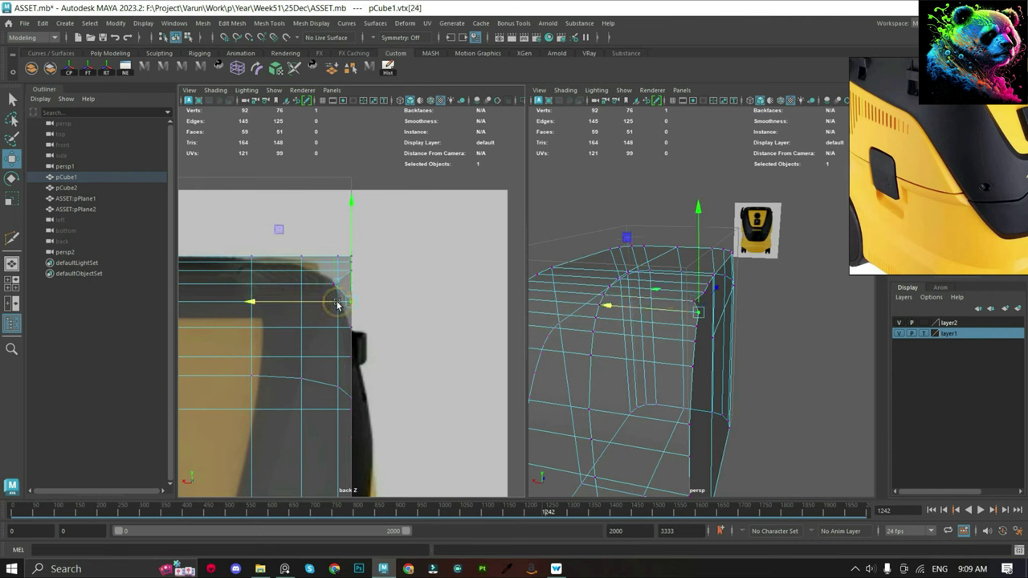
pyautogui.moveTo(329, 304); pyautogui.dragTo(309, 328)
pyautogui.moveTo(707, 355)
pyautogui.keyDown('alt'); pyautogui.mouseDown()
pyautogui.moveTo(739, 351)
pyautogui.moveTo(688, 349)
pyautogui.moveTo(711, 279)
pyautogui.mouseUp(); pyautogui.keyUp('alt')
pyautogui.hotkey('ctrl', 'z')
# Delete all faces on the shell's right half.
pyautogui.press('F8')
pyautogui.press('q')
pyautogui.scroll(-5, 711, 280)
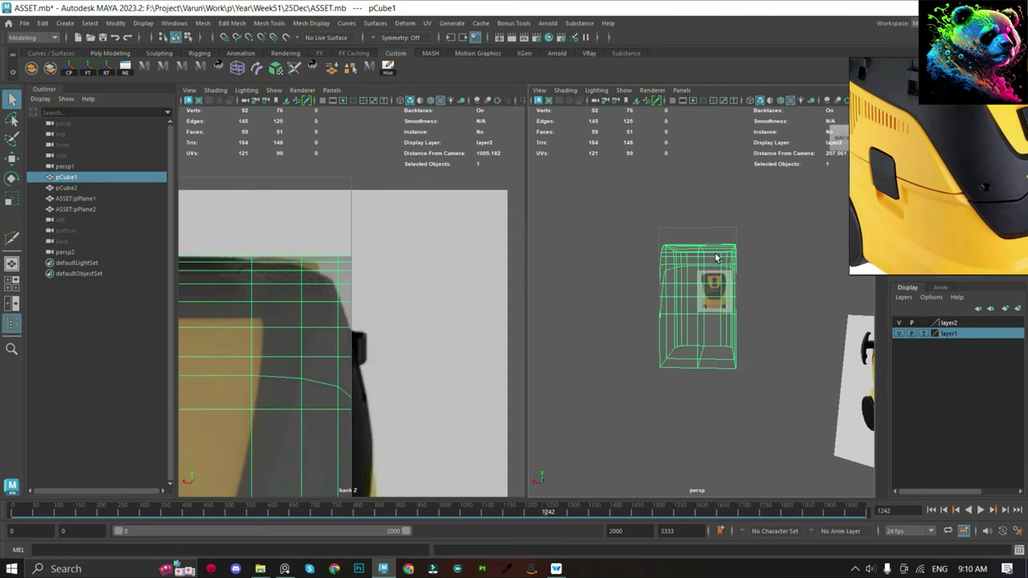
pyautogui.press('F11')
pyautogui.moveTo(717, 225); pyautogui.dragTo(762, 396)
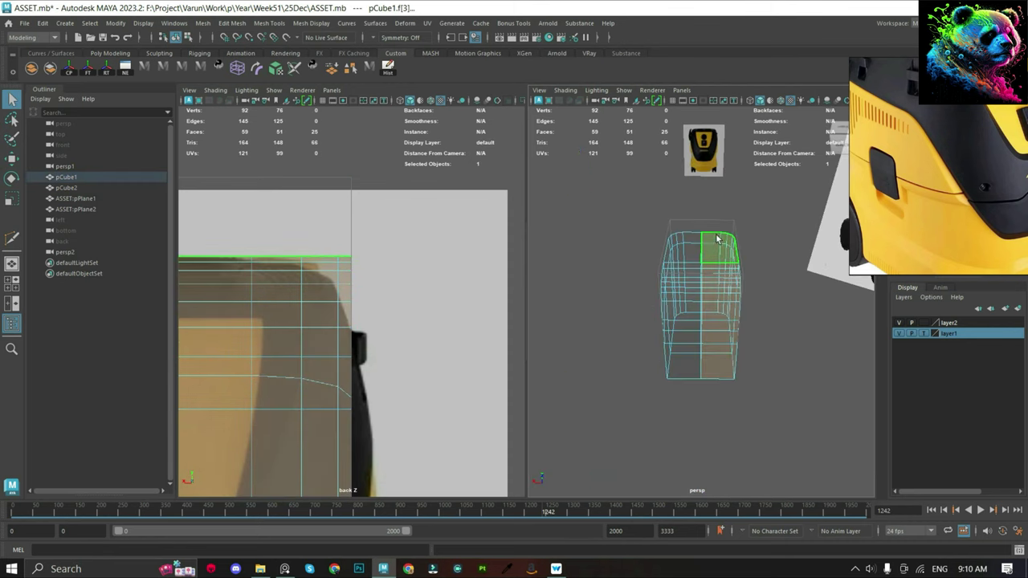
pyautogui.moveTo(718, 239); pyautogui.dragTo(827, 418)
pyautogui.press('Delete')
# Snap the half shell's pivot to a vertex and create an instance copy rotated -180 in Y.
pyautogui.press('F8')
pyautogui.press('w')
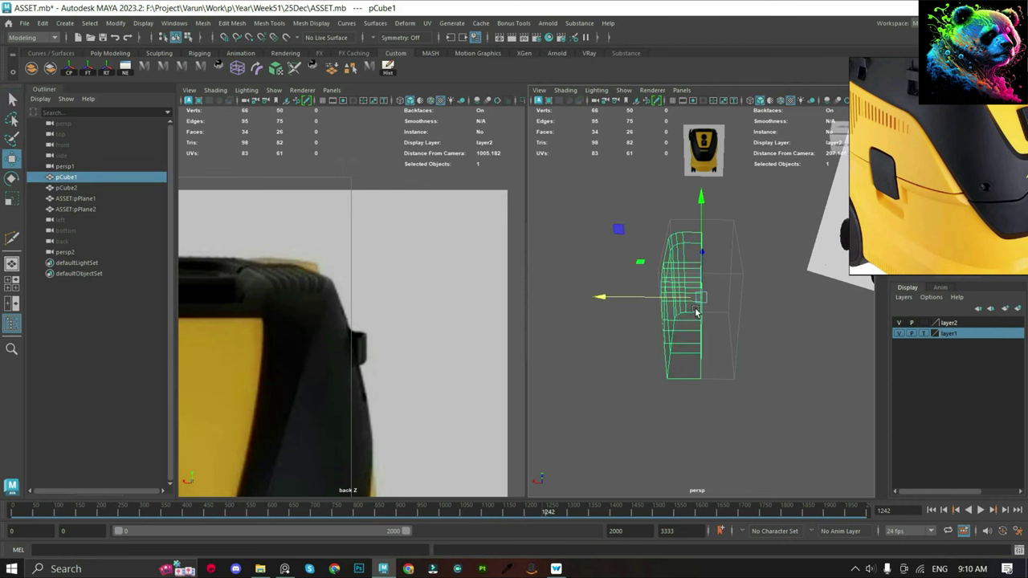
pyautogui.press('d')
pyautogui.press('v')
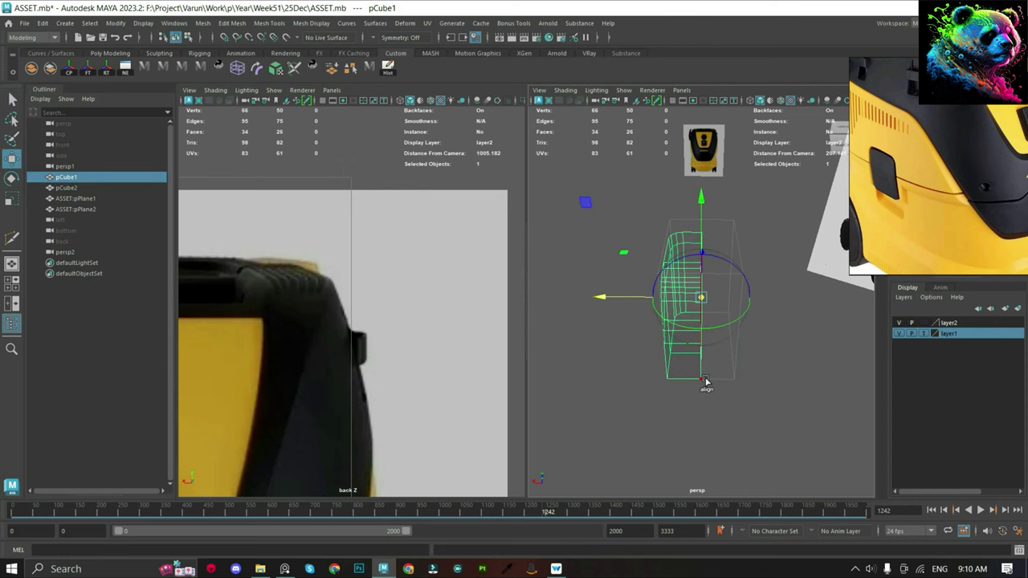
pyautogui.hotkey('ctrl', 'shift', 'd')
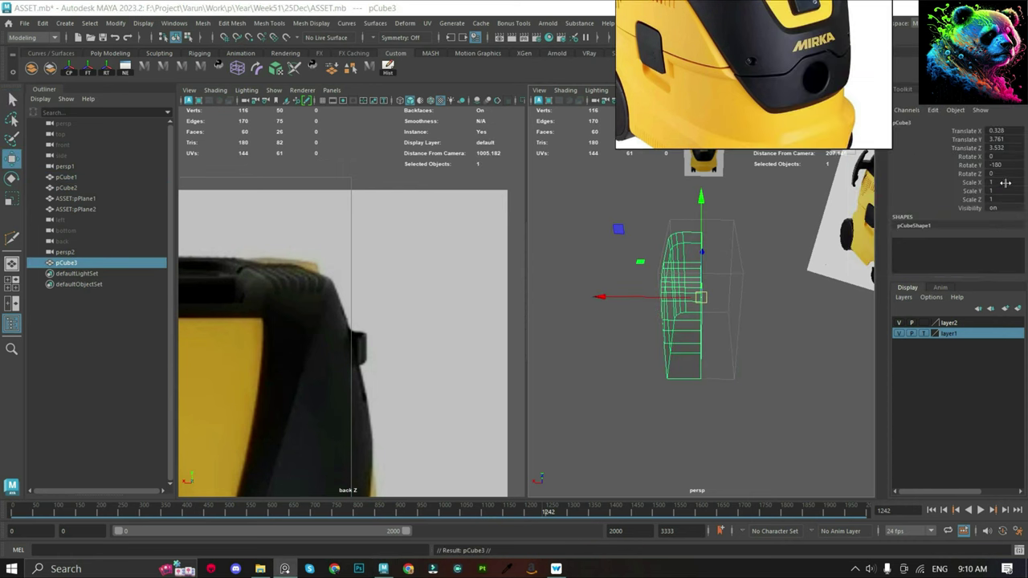
# Mirror the copy across X through its Scale X value and frame it in the perspective view.
pyautogui.click(1004, 183)
pyautogui.press('Return')
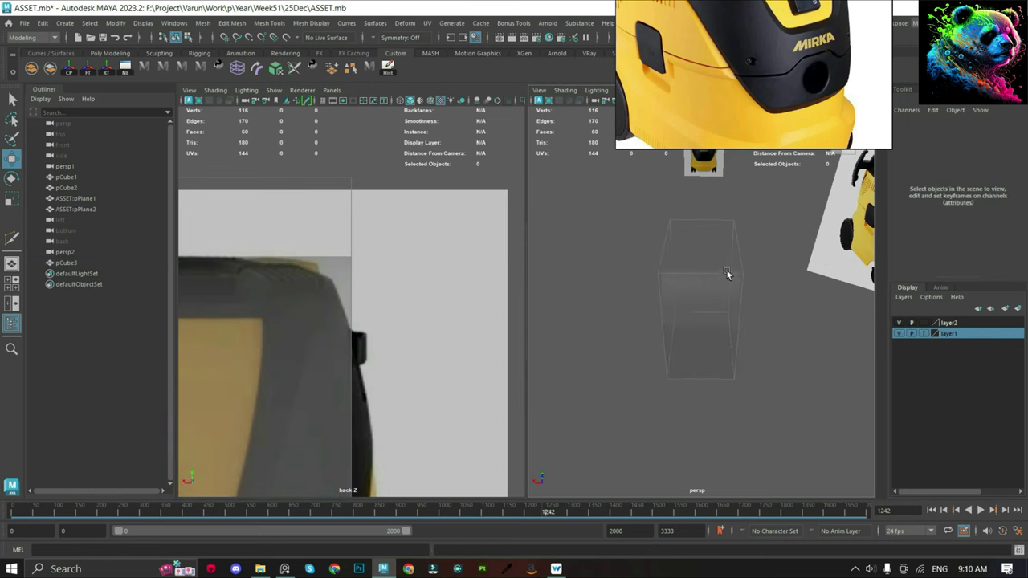
pyautogui.press('f')
pyautogui.press('F9')
# Select vertices down the shell's side edge and pull a lower side vertex inward along X.
pyautogui.click(761, 201)
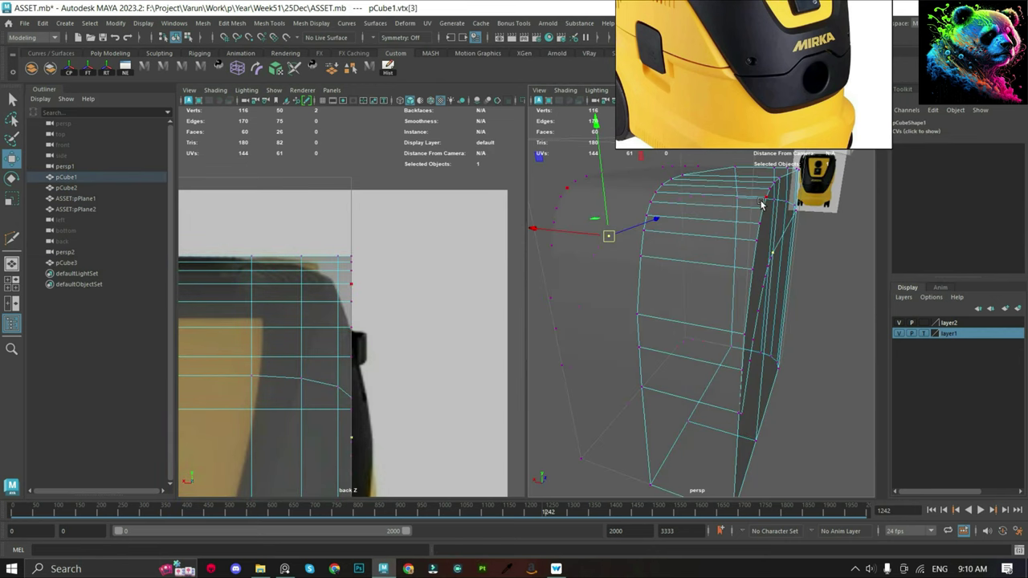
pyautogui.click(765, 198)
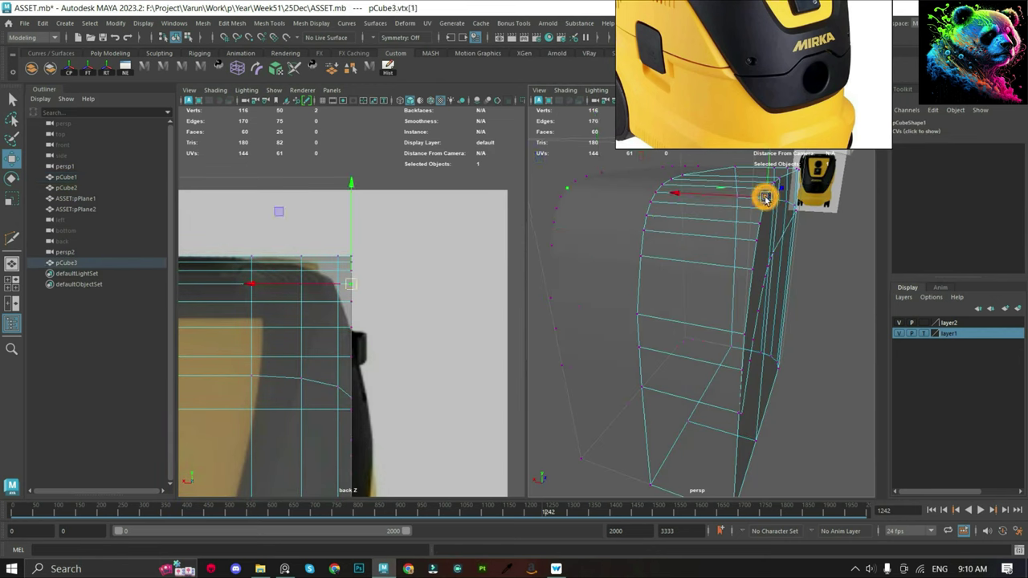
pyautogui.click(301, 285)
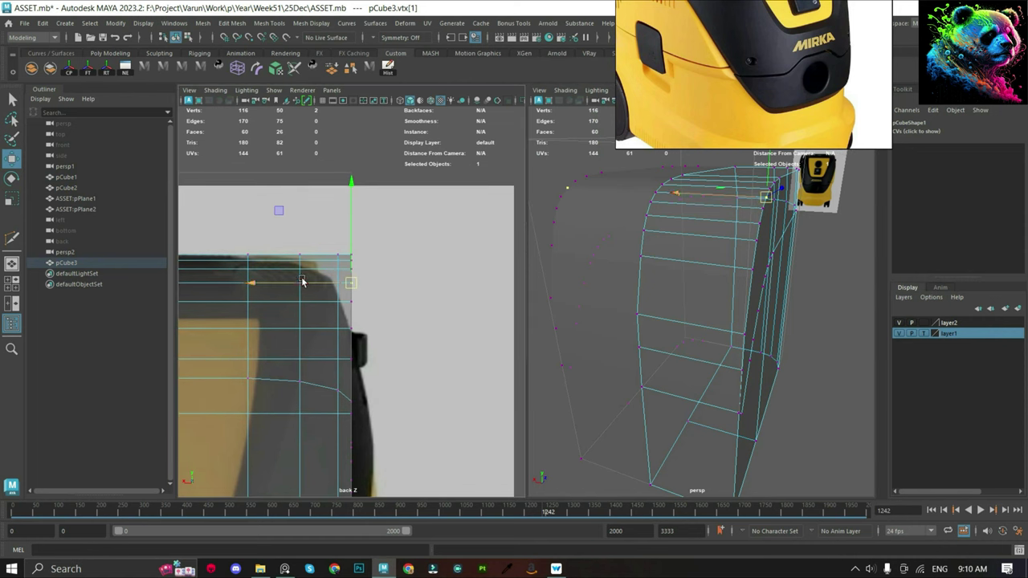
pyautogui.click(753, 207)
pyautogui.click(715, 204)
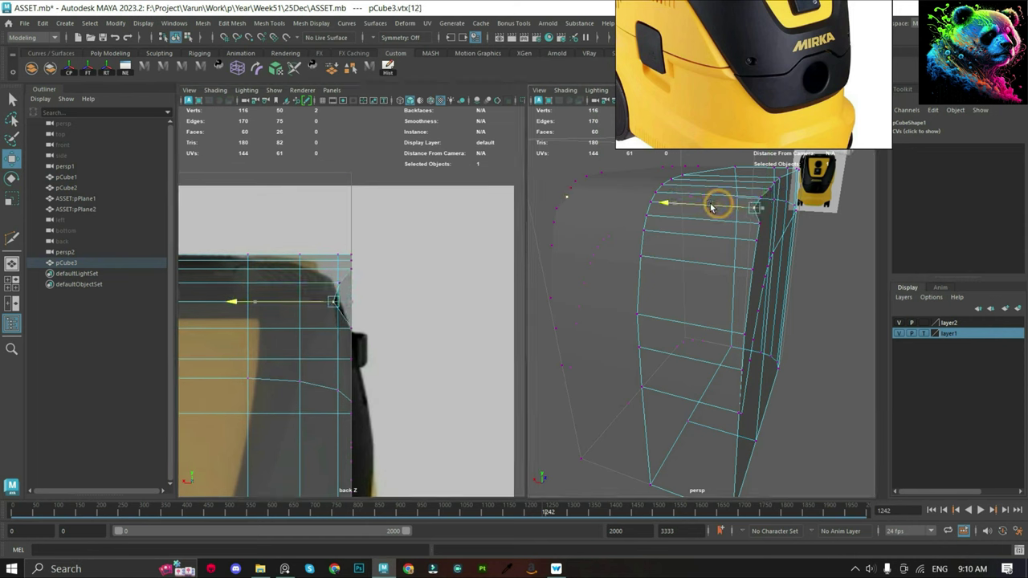
pyautogui.click(753, 224)
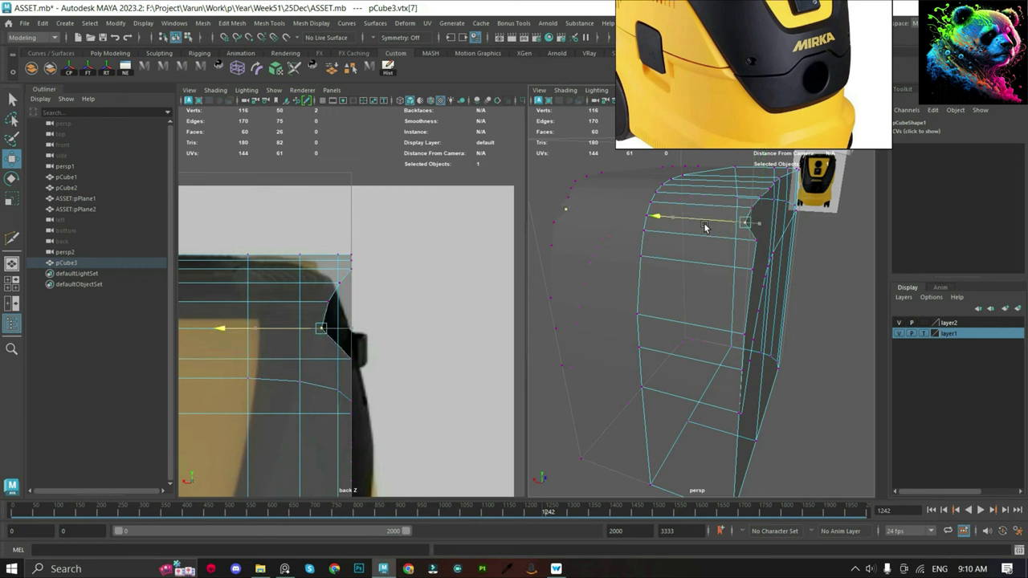
pyautogui.click(753, 239)
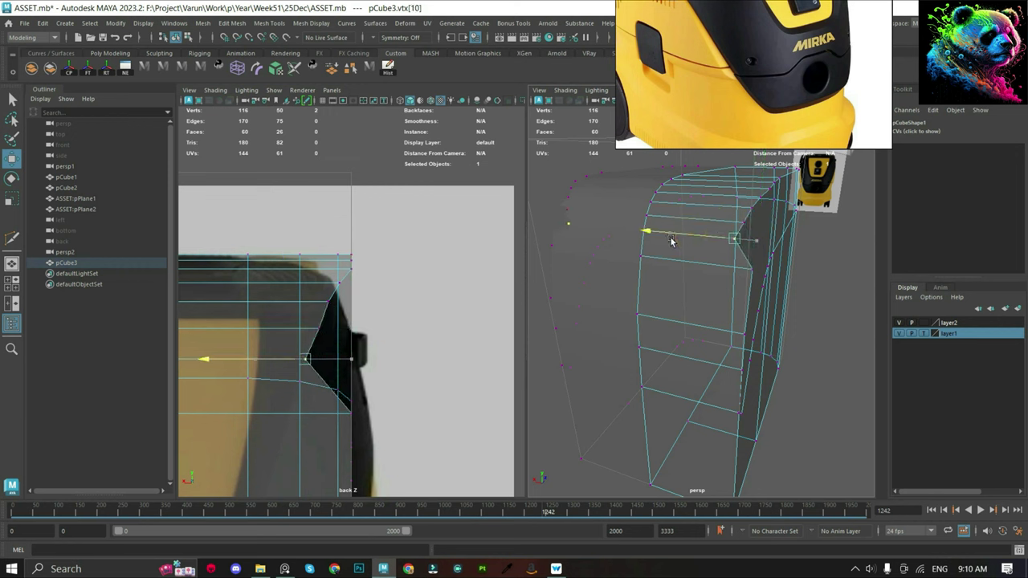
pyautogui.click(747, 281)
pyautogui.moveTo(739, 277); pyautogui.dragTo(715, 277)
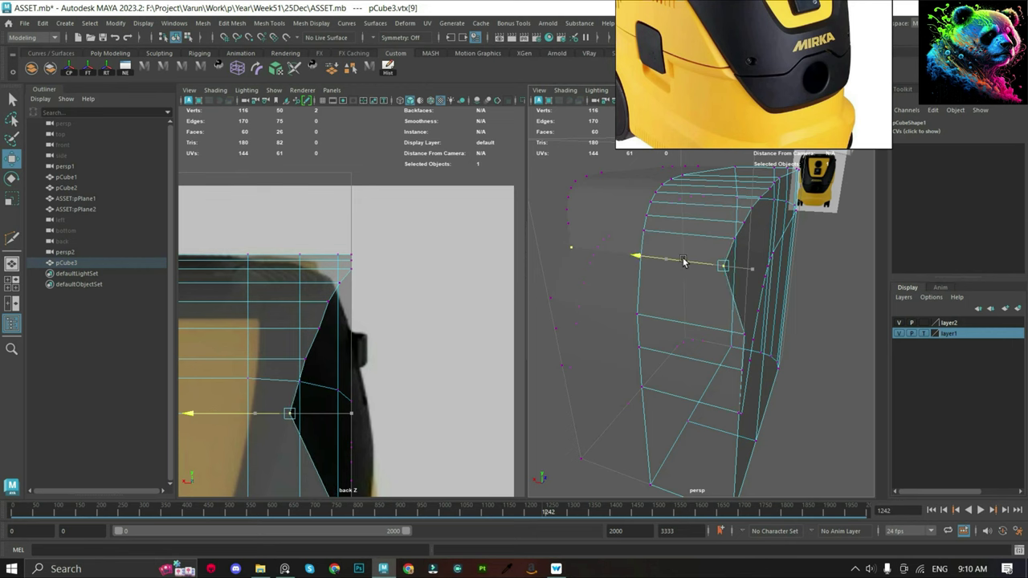
# Pull a corner vertex on the shell's side to the left to reshape the corner.
pyautogui.scroll(-5, 706, 321)
pyautogui.scroll(2, 236, 265)
pyautogui.scroll(-1, 236, 265)
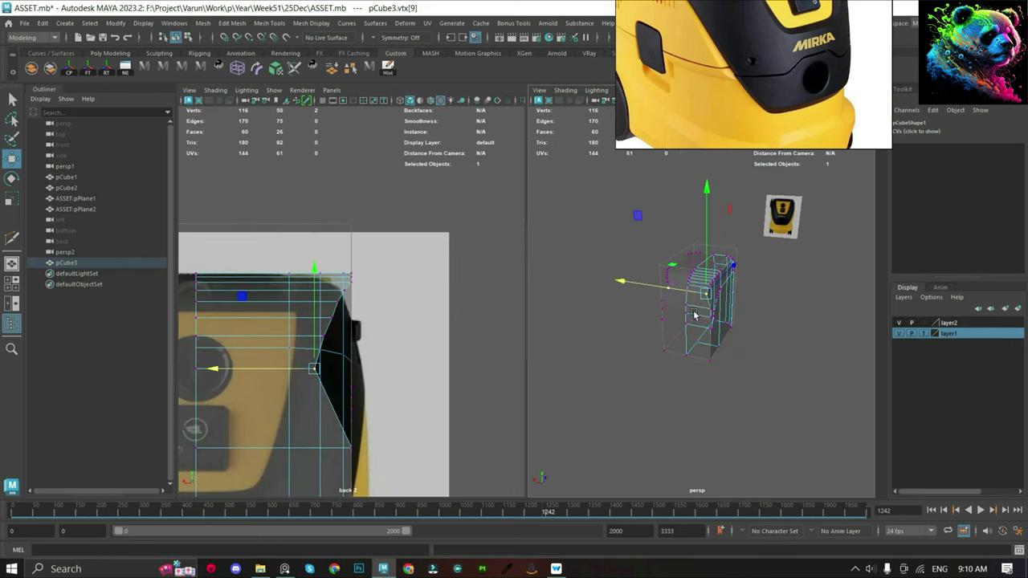
pyautogui.scroll(5, 696, 315)
pyautogui.click(722, 323)
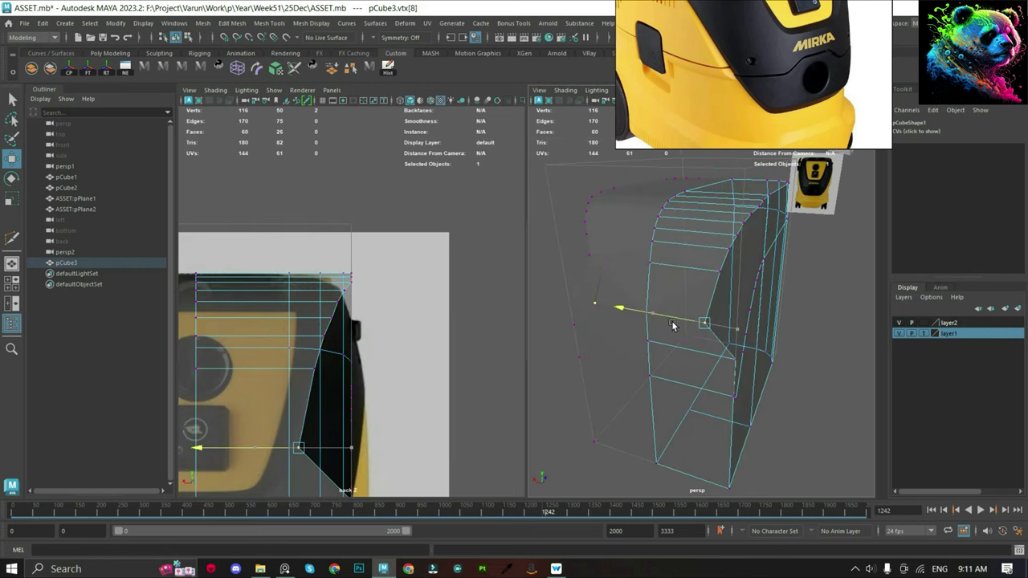
pyautogui.scroll(-2, 673, 325)
pyautogui.scroll(-1, 255, 303)
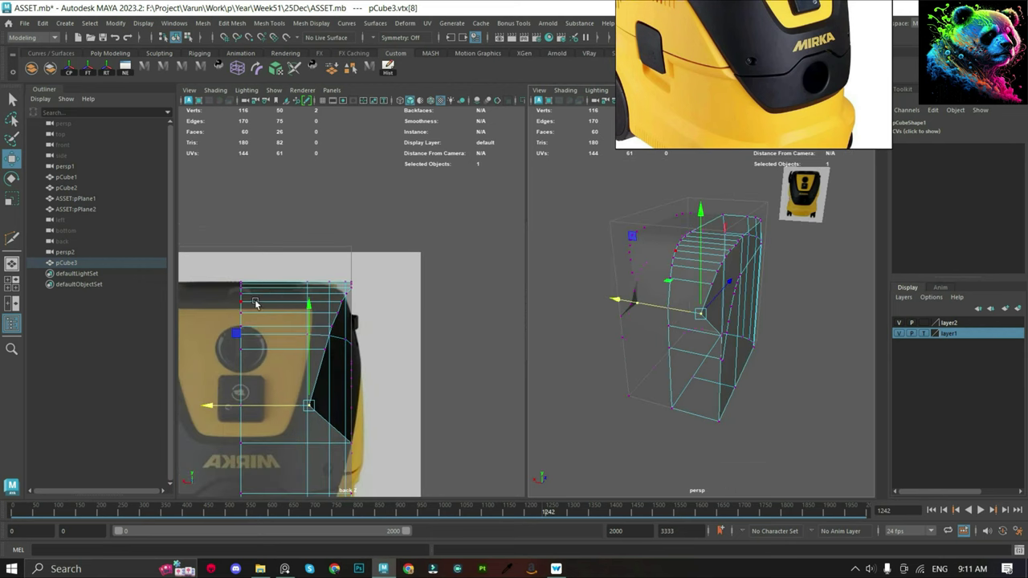
pyautogui.scroll(4, 696, 321)
pyautogui.click(698, 391)
pyautogui.moveTo(698, 393); pyautogui.dragTo(612, 385)
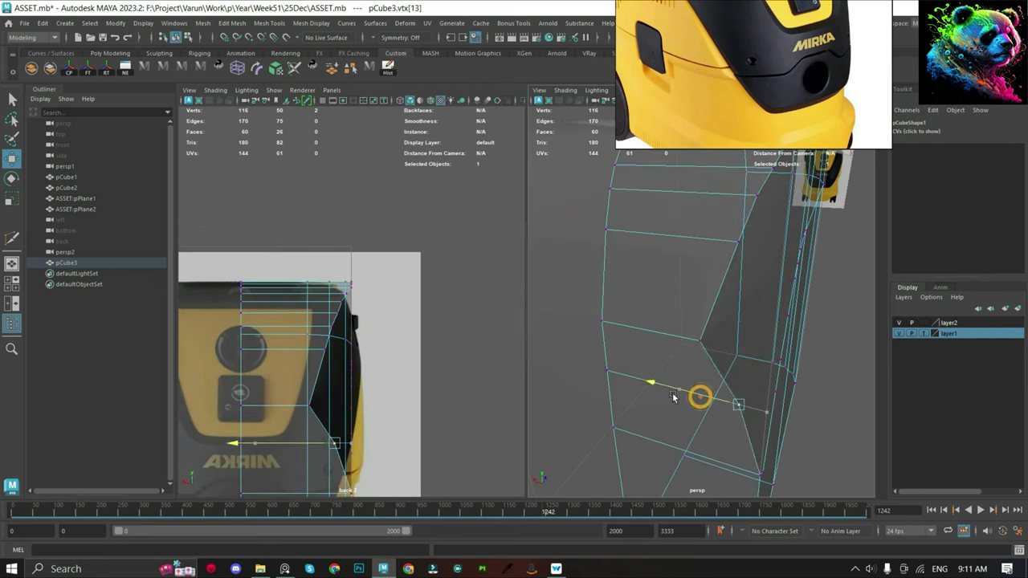
pyautogui.click(701, 337)
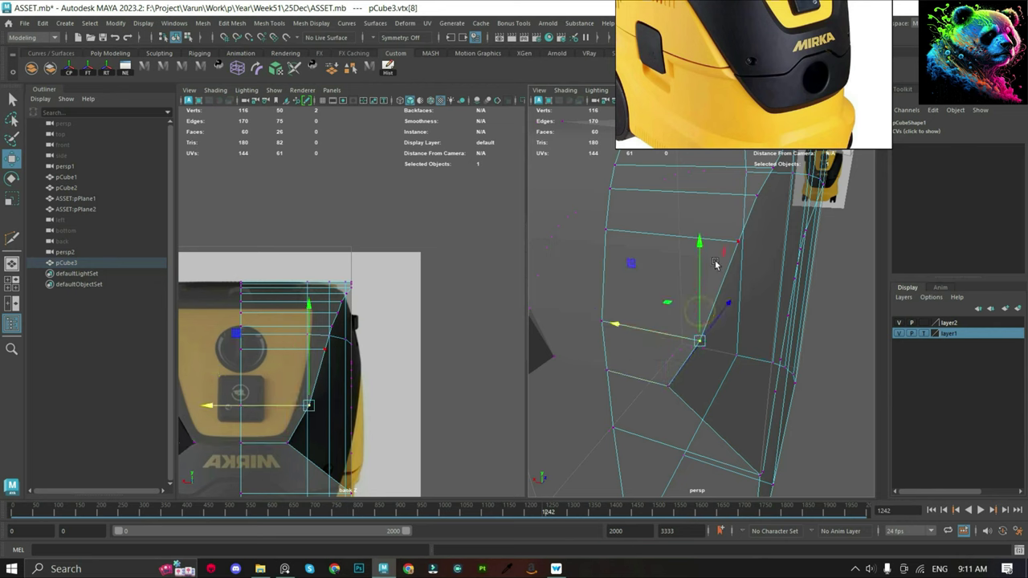
# Switch the right panel to the back view, then undo the last three vertex moves.
pyautogui.press('space')
pyautogui.click(667, 241)
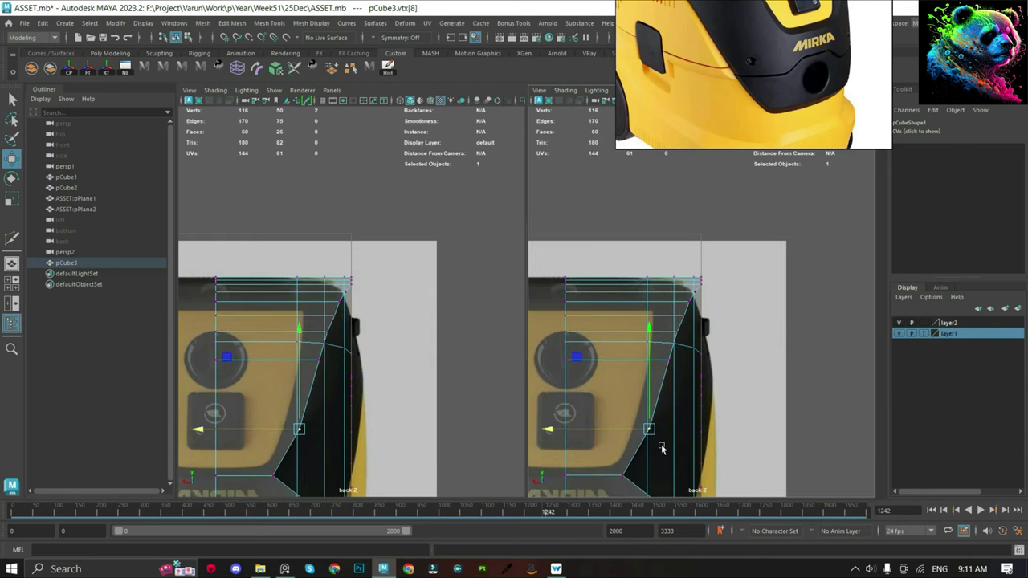
pyautogui.click(695, 299)
pyautogui.press('q')
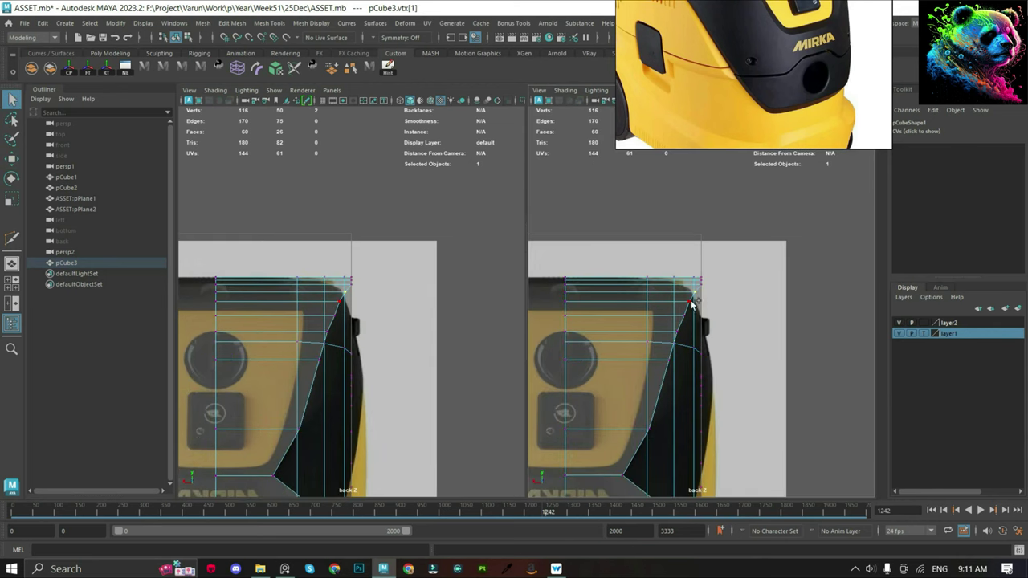
pyautogui.press('w')
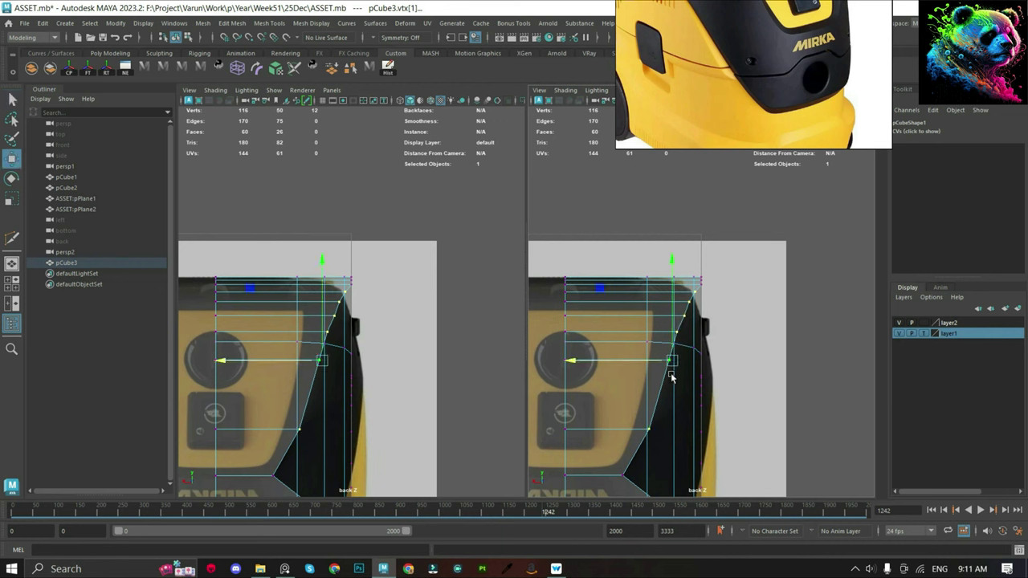
pyautogui.hotkey('ctrl', 'z')
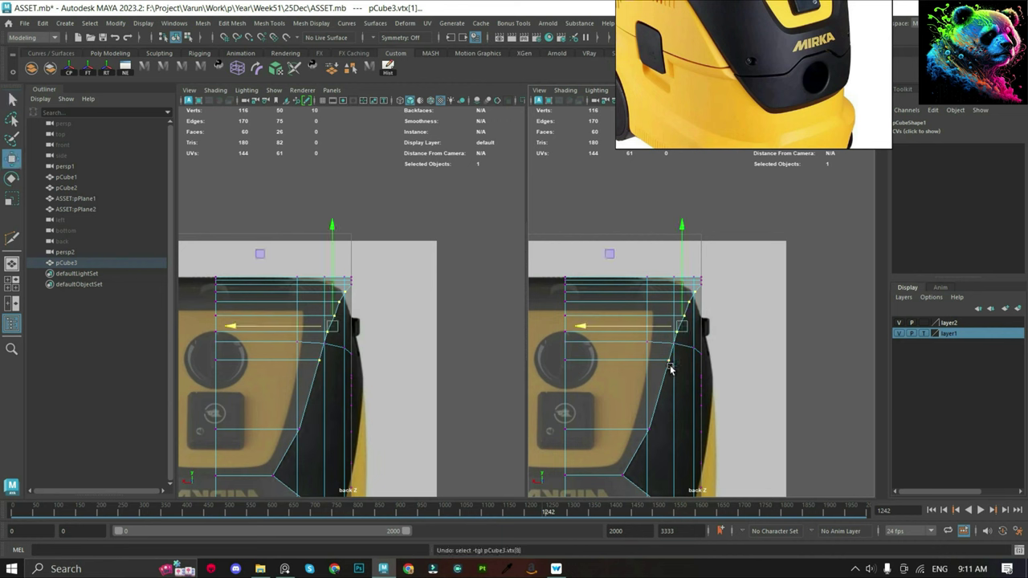
pyautogui.hotkey('ctrl', 'z')
pyautogui.hotkey('ctrl', 'z')
pyautogui.hotkey('ctrl', 'z')
pyautogui.hotkey('ctrl', 'z')
pyautogui.hotkey('ctrl', 'z')
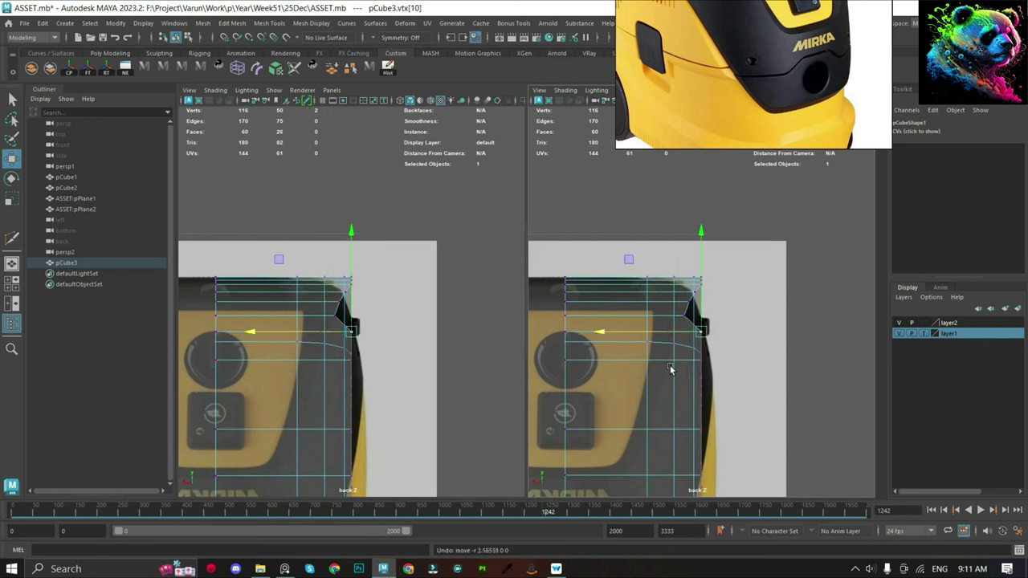
pyautogui.hotkey('ctrl', 'z')
pyautogui.hotkey('ctrl', 'z')
pyautogui.hotkey('ctrl', 'z')
# Cut a diagonal edge from the bottom edge to the top-right corner with Multi-Cut.
pyautogui.press('y')
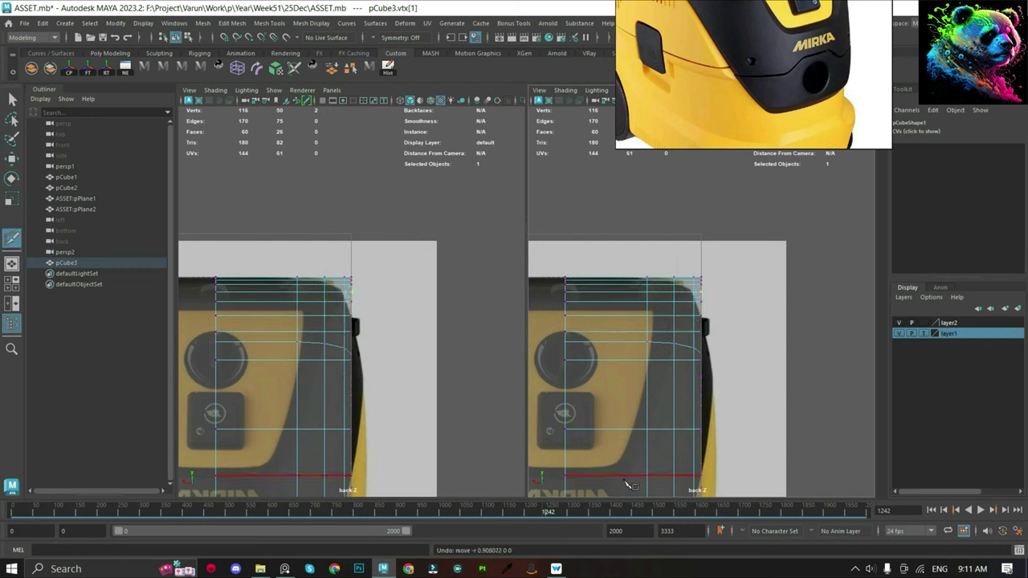
pyautogui.click(626, 475)
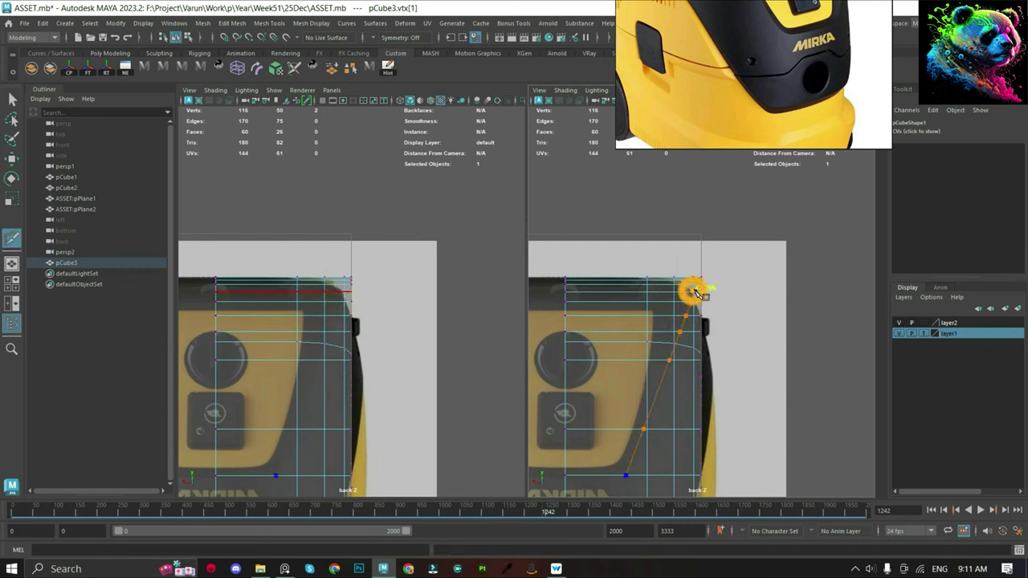
pyautogui.click(692, 288)
pyautogui.press('Return')
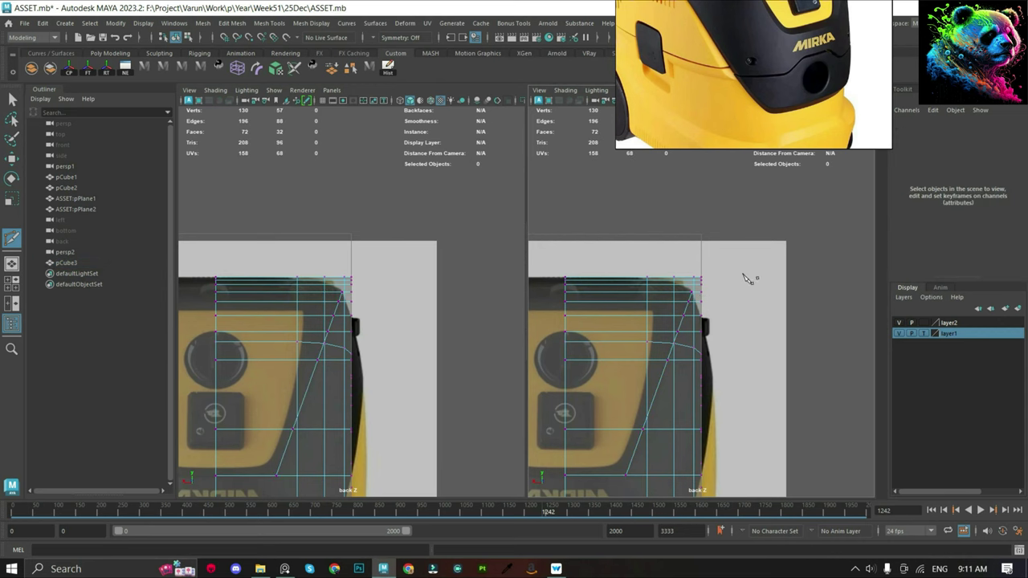
# Pull the corner vertex down along the diagonal and select the neighbouring corner vertices.
pyautogui.click(699, 285)
pyautogui.press('w')
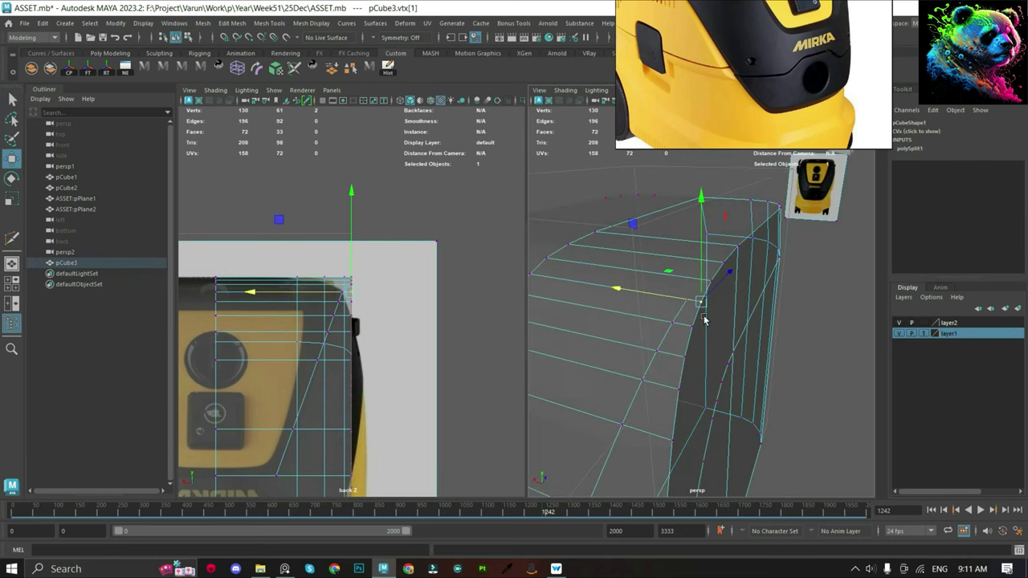
pyautogui.moveTo(695, 304); pyautogui.dragTo(665, 384)
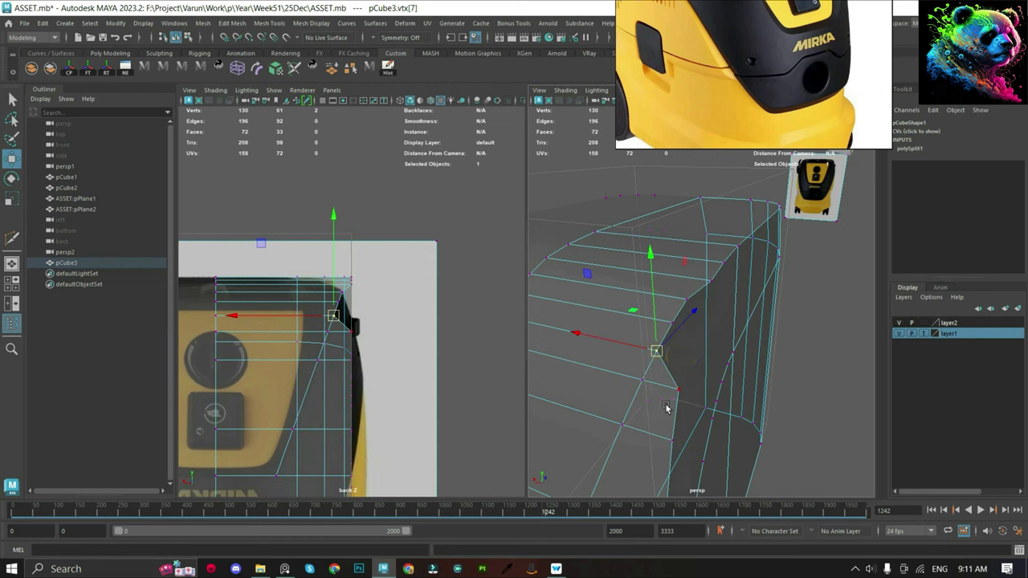
pyautogui.click(650, 386)
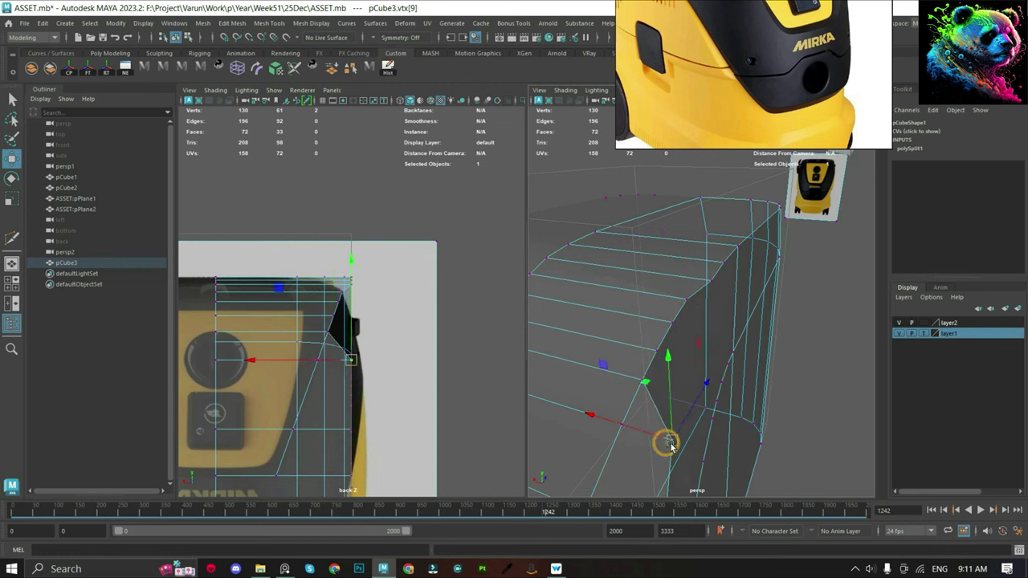
pyautogui.keyDown('alt'); pyautogui.moveTo(666, 440); pyautogui.dragTo(666, 386); pyautogui.keyUp('alt')
pyautogui.click(659, 375)
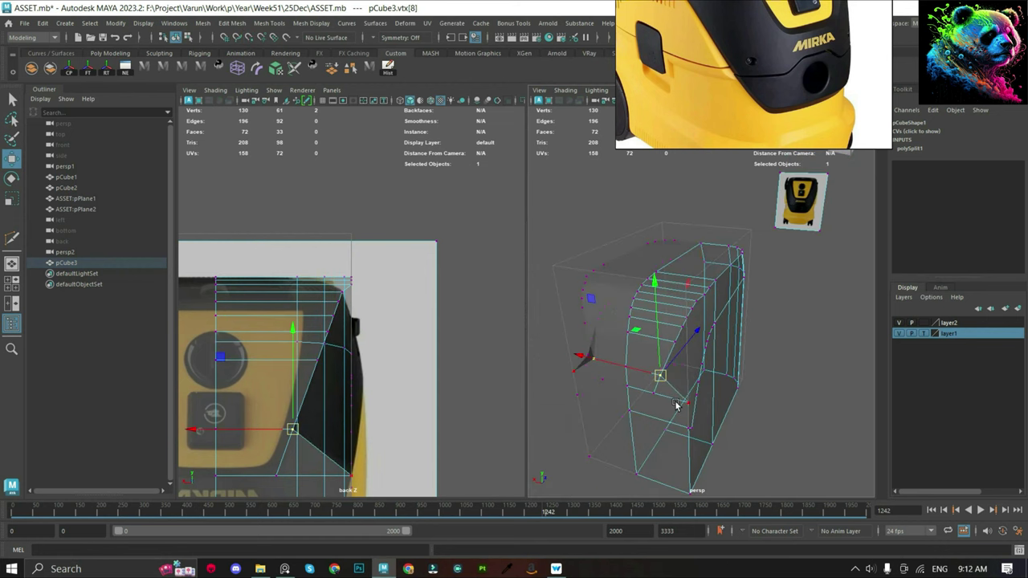
pyautogui.click(685, 406)
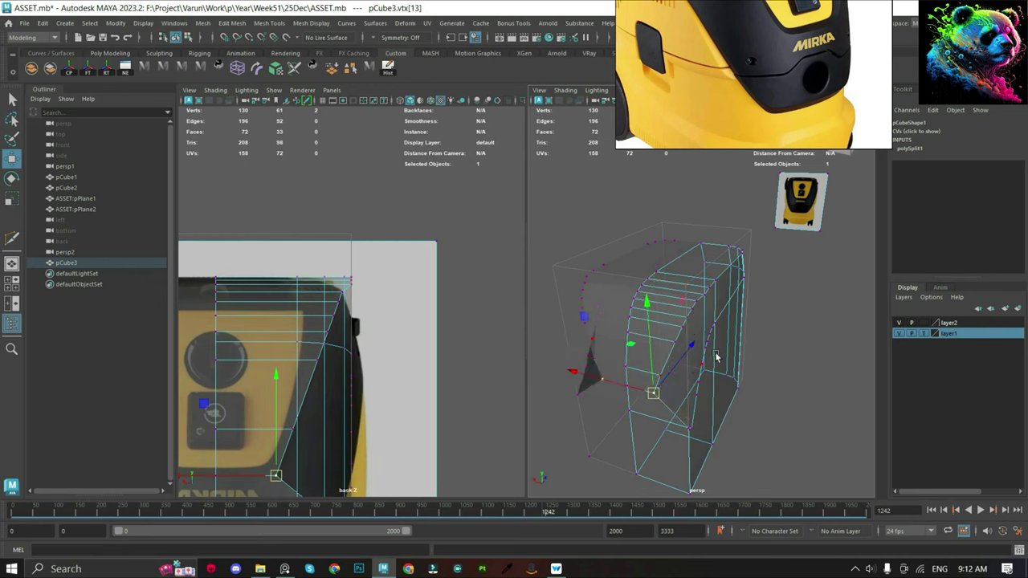
# Adjust the vertices at the top of the cut and merge the two overlapping vertices.
pyautogui.moveTo(716, 355)
pyautogui.keyDown('alt'); pyautogui.mouseDown()
pyautogui.moveTo(763, 342)
pyautogui.moveTo(699, 351)
pyautogui.mouseUp(); pyautogui.keyUp('alt')
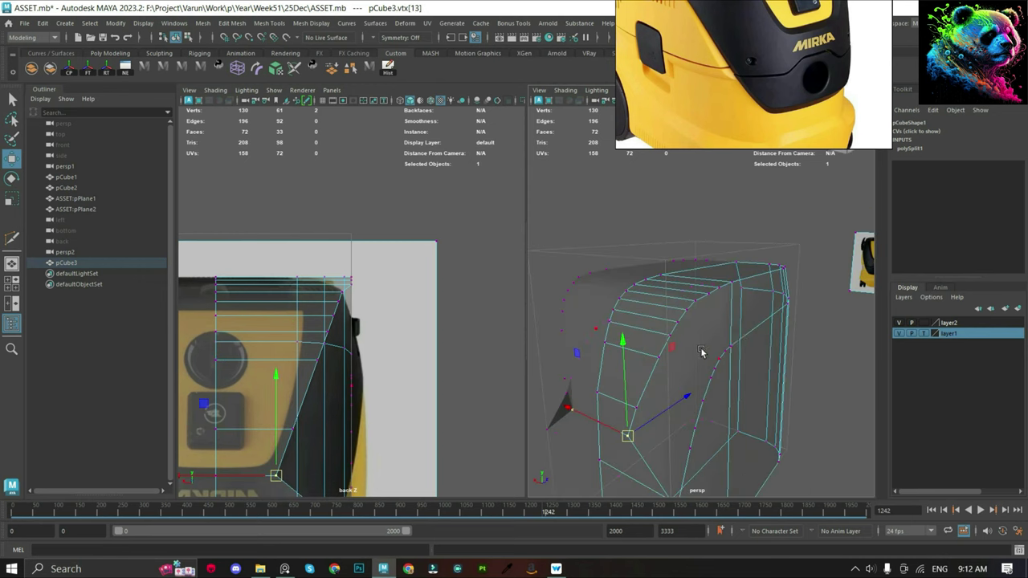
pyautogui.keyDown('alt'); pyautogui.moveTo(699, 351); pyautogui.dragTo(761, 315, button='right'); pyautogui.keyUp('alt')
pyautogui.keyDown('alt'); pyautogui.moveTo(761, 314); pyautogui.dragTo(658, 257); pyautogui.keyUp('alt')
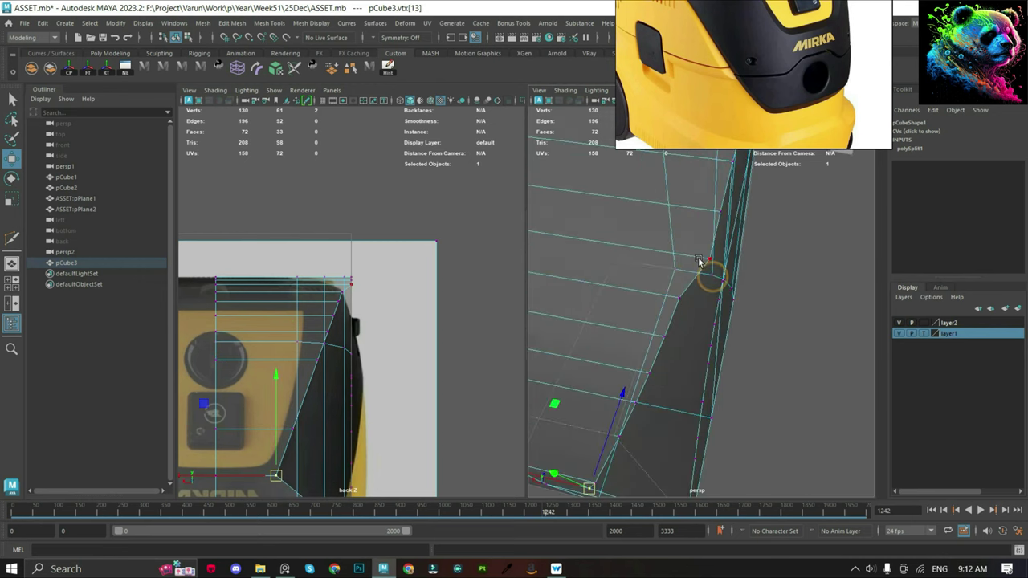
pyautogui.click(648, 250)
pyautogui.click(678, 297)
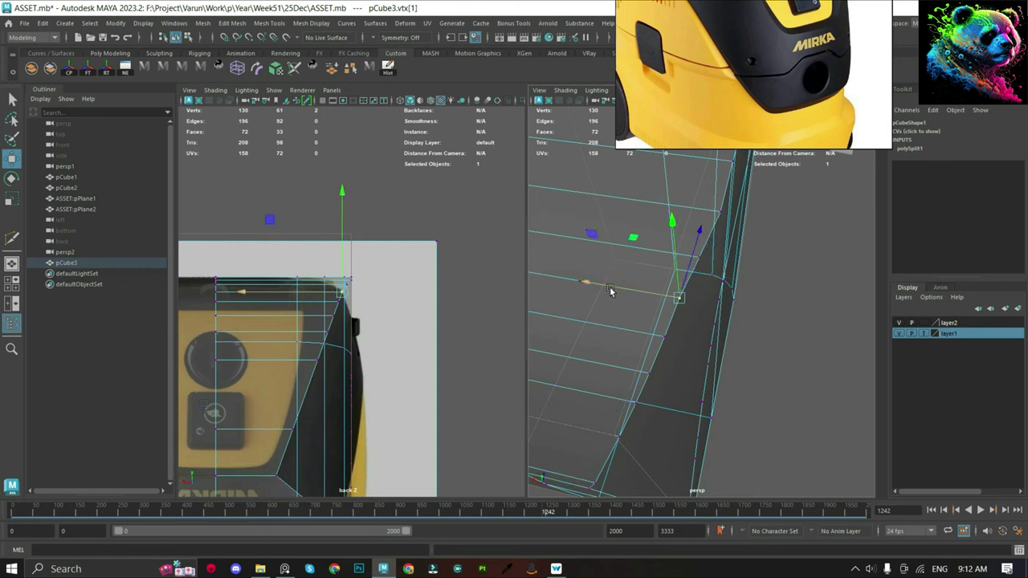
pyautogui.hotkey('ctrl', 'z')
pyautogui.moveTo(648, 290); pyautogui.dragTo(649, 292)
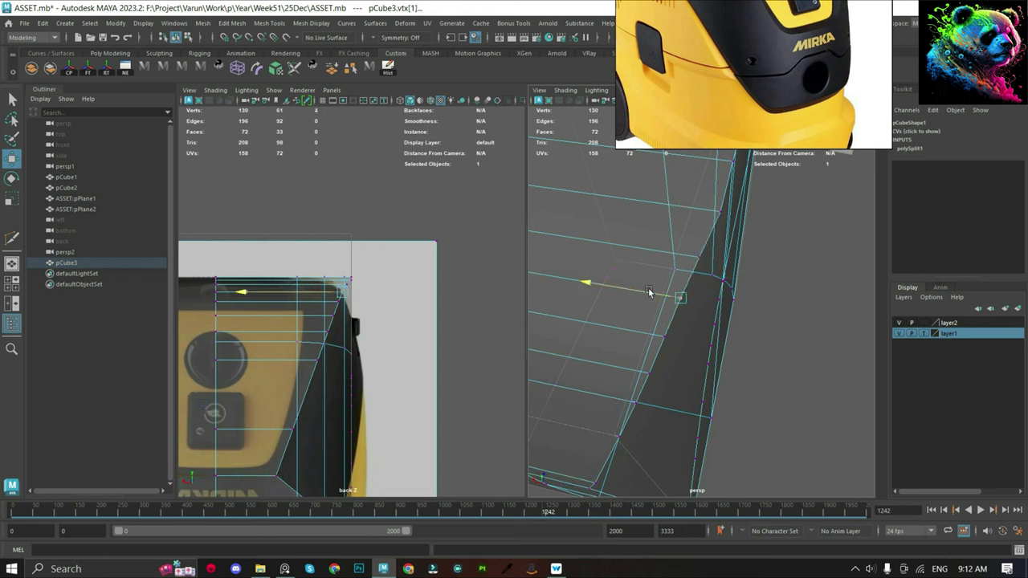
pyautogui.hotkey('ctrl', 'z')
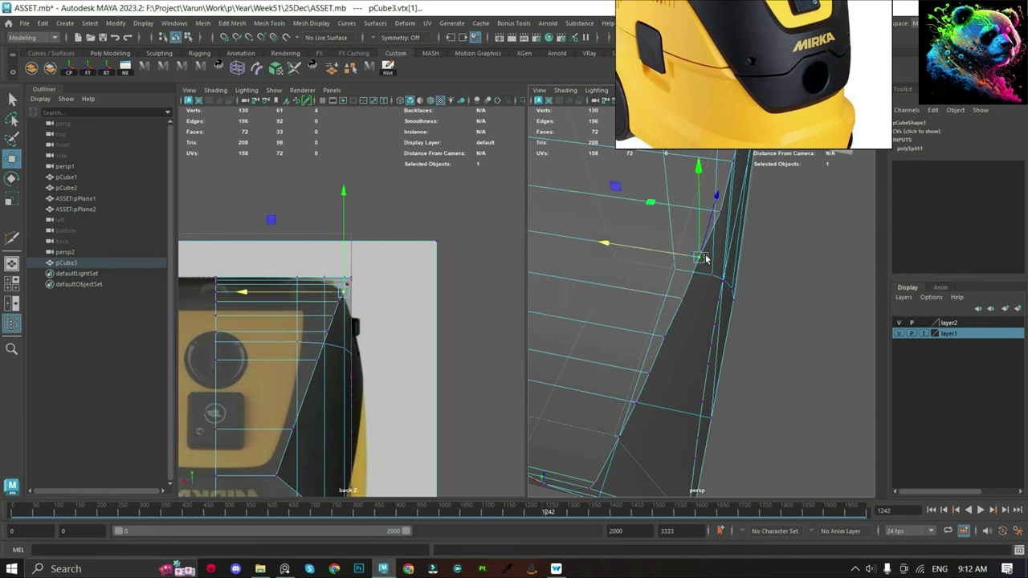
pyautogui.click(643, 248)
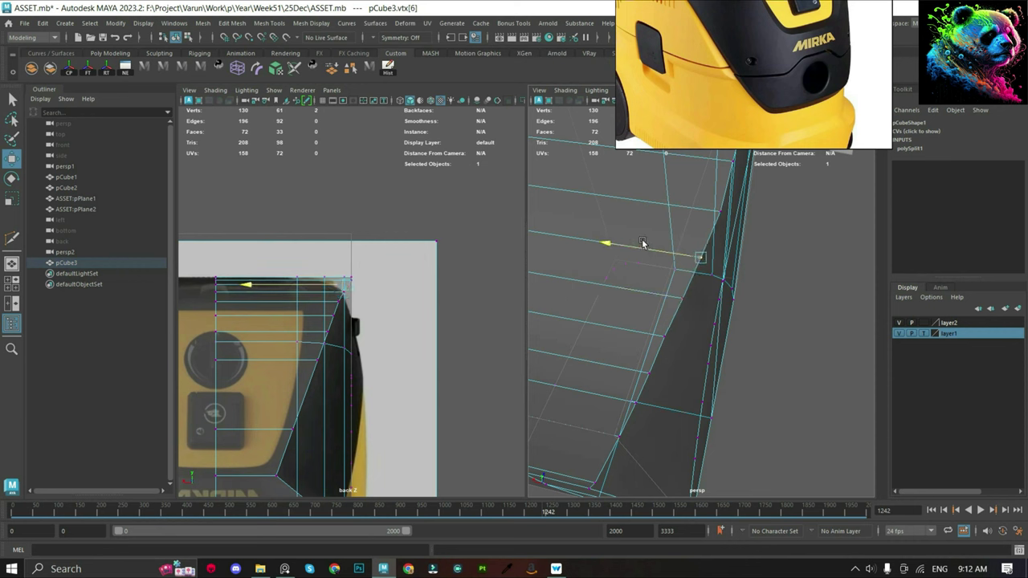
pyautogui.moveTo(642, 243); pyautogui.dragTo(610, 241)
# Merge a second pair of overlapping vertices and check the shell in smooth preview.
pyautogui.keyDown('shift'); pyautogui.moveTo(610, 241); pyautogui.dragTo(666, 201, button='right'); pyautogui.keyUp('shift')
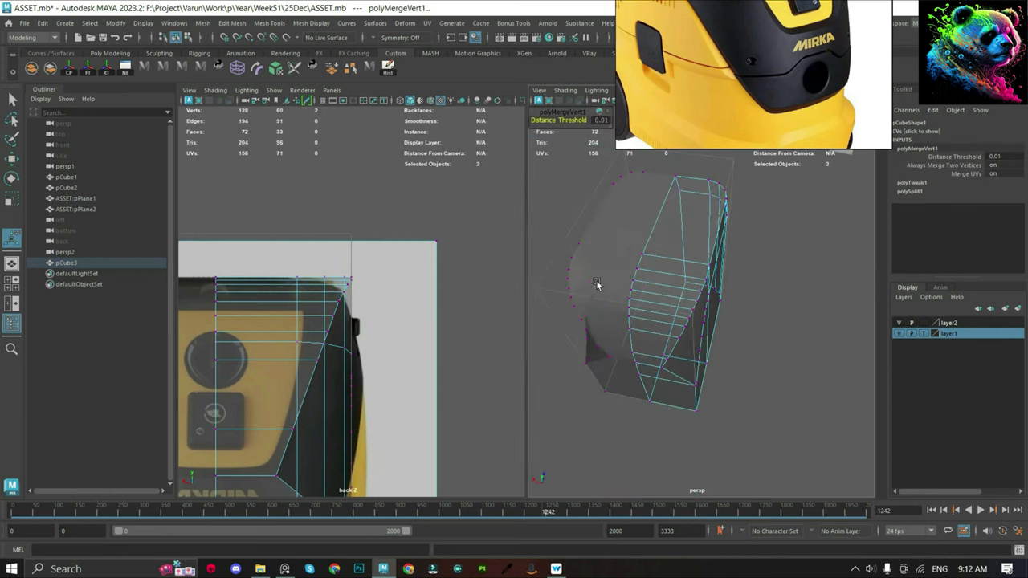
pyautogui.keyDown('alt'); pyautogui.moveTo(596, 284); pyautogui.dragTo(682, 257); pyautogui.keyUp('alt')
pyautogui.keyDown('shift'); pyautogui.moveTo(682, 257); pyautogui.dragTo(719, 236, button='right'); pyautogui.keyUp('shift')
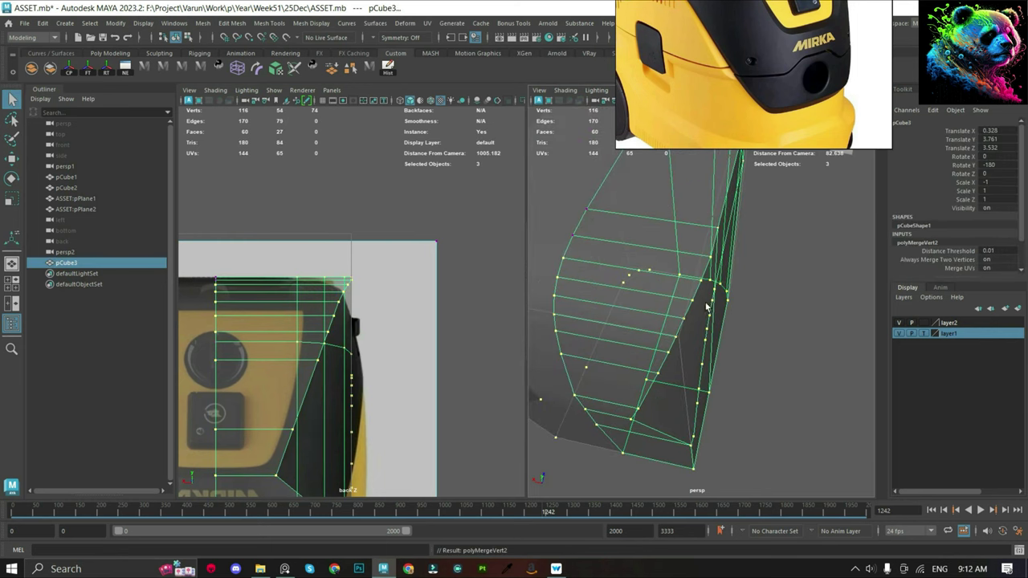
pyautogui.press('3')
pyautogui.press('F8')
pyautogui.moveTo(659, 309)
pyautogui.keyDown('alt'); pyautogui.mouseDown()
pyautogui.moveTo(692, 318)
pyautogui.moveTo(796, 399)
pyautogui.mouseUp(); pyautogui.keyUp('alt')
pyautogui.press('1')
# Switch the panel to the front view and frame the shell around a front-panel vertex.
pyautogui.press('F9')
pyautogui.click(740, 366)
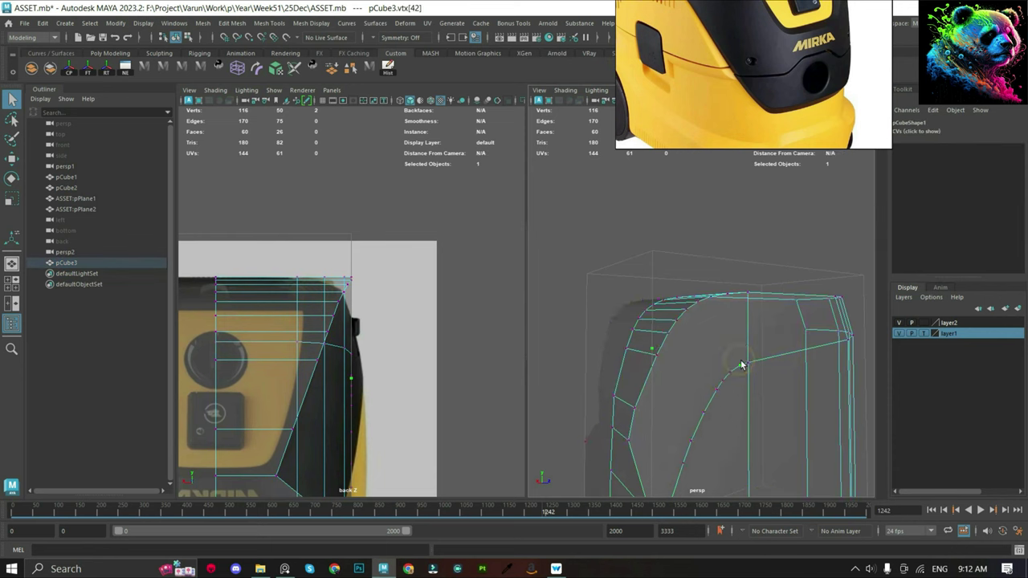
pyautogui.scroll(-5, 740, 365)
pyautogui.scroll(6, 684, 343)
pyautogui.moveTo(685, 344)
pyautogui.keyDown('alt'); pyautogui.mouseDown()
pyautogui.moveTo(744, 324)
pyautogui.moveTo(665, 339)
pyautogui.mouseUp(); pyautogui.keyUp('alt')
pyautogui.press('F8')
pyautogui.press('space')
pyautogui.moveTo(723, 289); pyautogui.dragTo(755, 297)
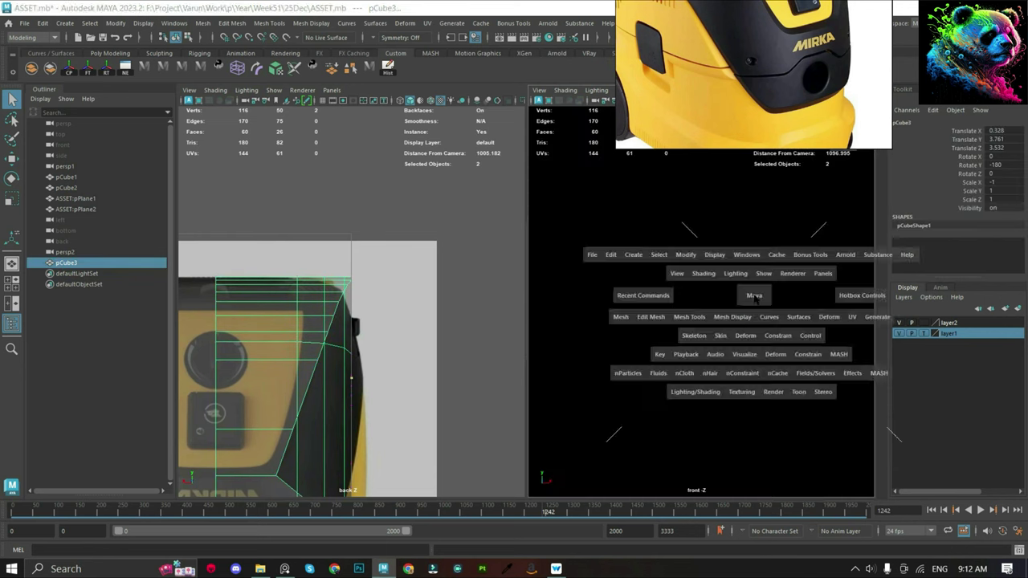
pyautogui.hotkey('shift', 'f')
pyautogui.press('F9')
pyautogui.click(647, 428)
pyautogui.hotkey('shift', 'f')
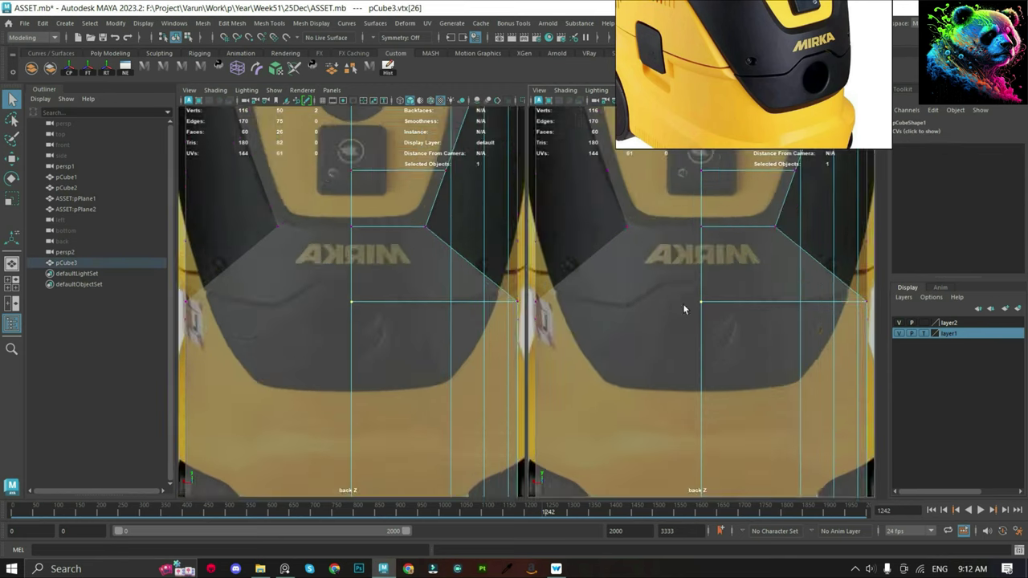
# Add a new edge across the shell's front and frame the whole mesh.
pyautogui.keyDown('ctrl'); pyautogui.click(700, 396); pyautogui.keyUp('ctrl')
pyautogui.hotkey('shift', 'f')
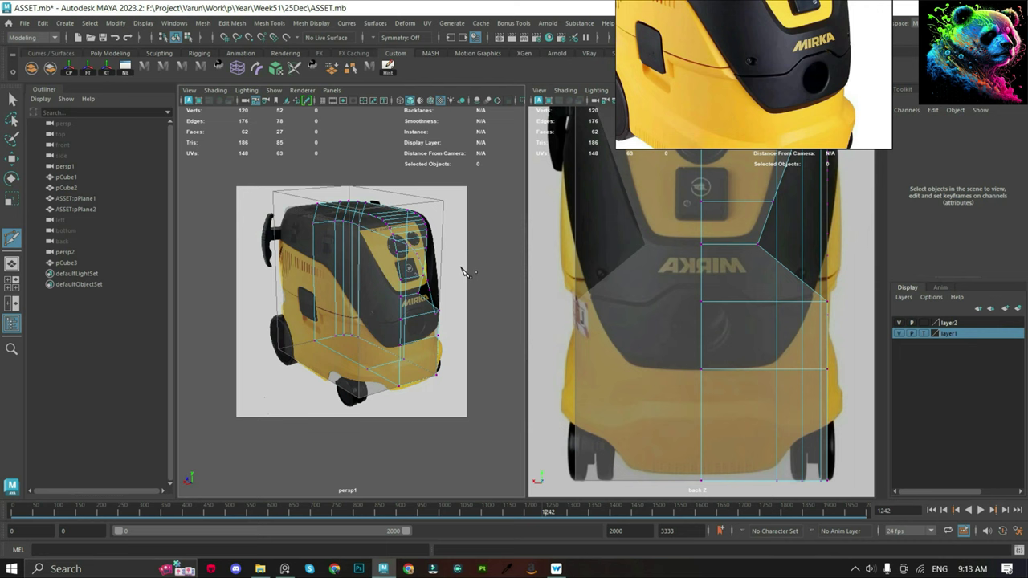
pyautogui.scroll(2, 757, 374)
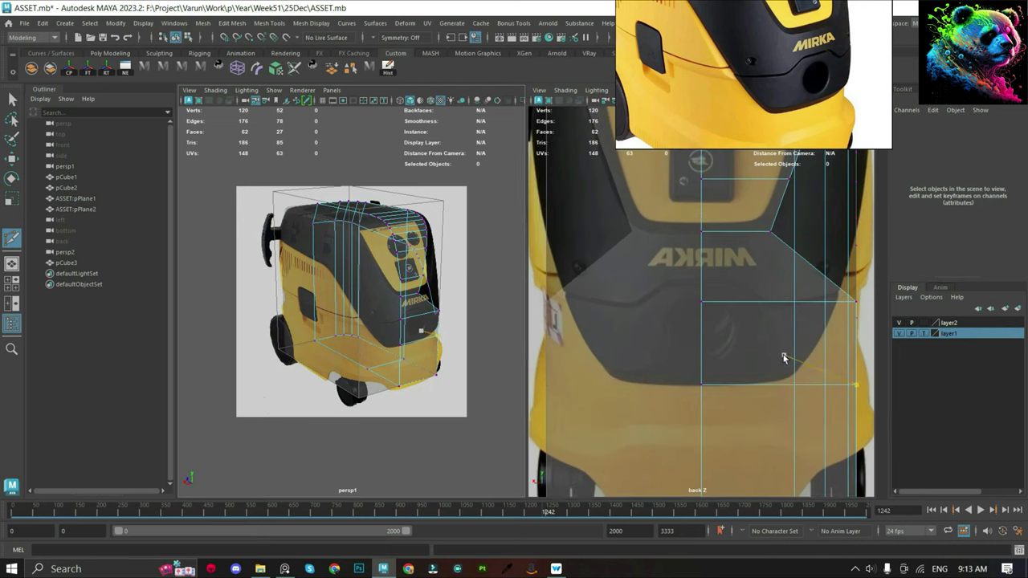
pyautogui.click(741, 372)
pyautogui.hotkey('shift', 'f')
pyautogui.scroll(2, 773, 268)
pyautogui.press('F8')
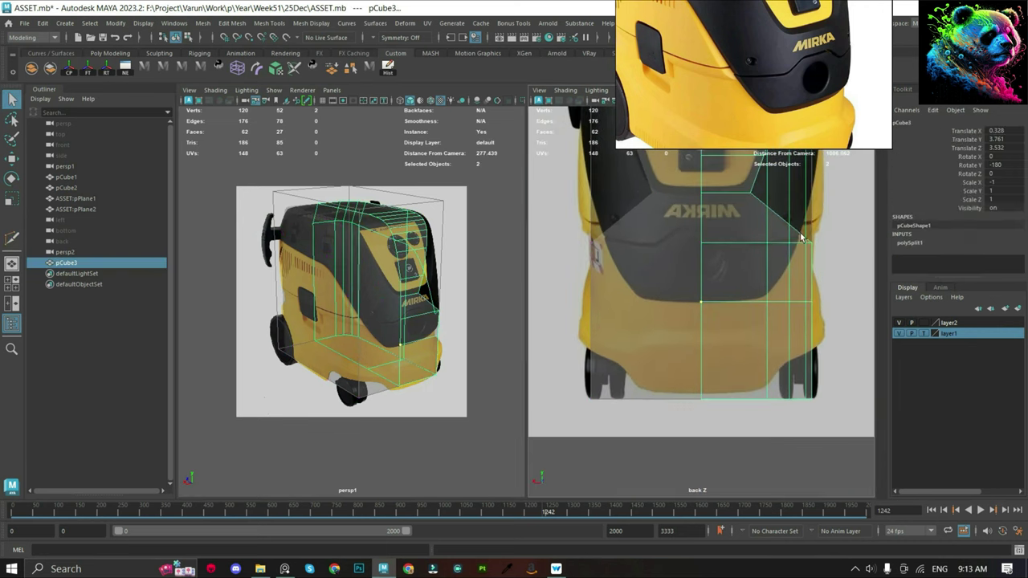
pyautogui.hotkey('shift', 'f')
pyautogui.scroll(2, 701, 302)
# Cut another edge from a front vertex along the reference seam, then deselect and reselect the shell.
pyautogui.press('y')
pyautogui.click(701, 302)
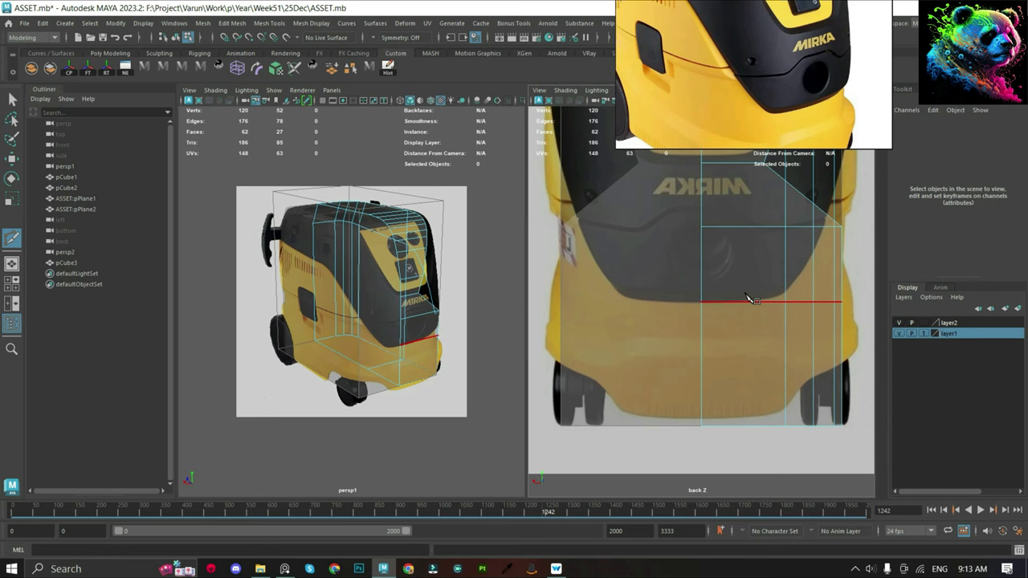
pyautogui.scroll(-1, 748, 299)
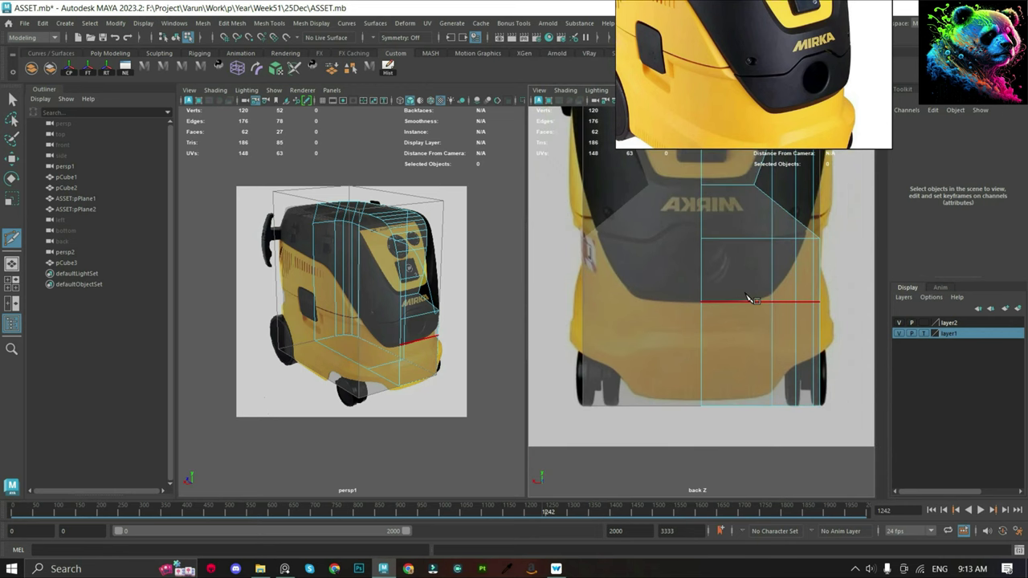
pyautogui.press('w')
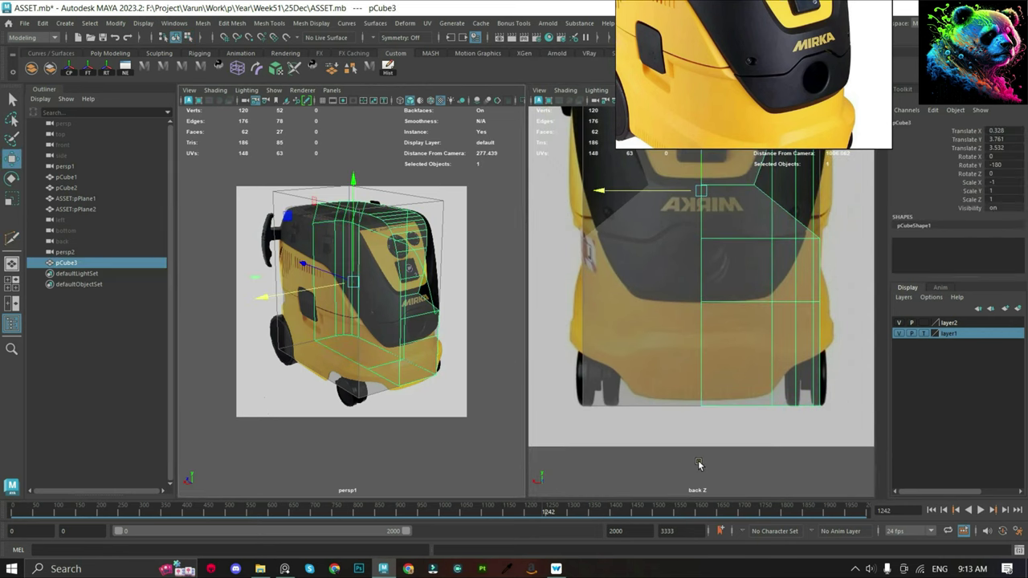
pyautogui.click(697, 464)
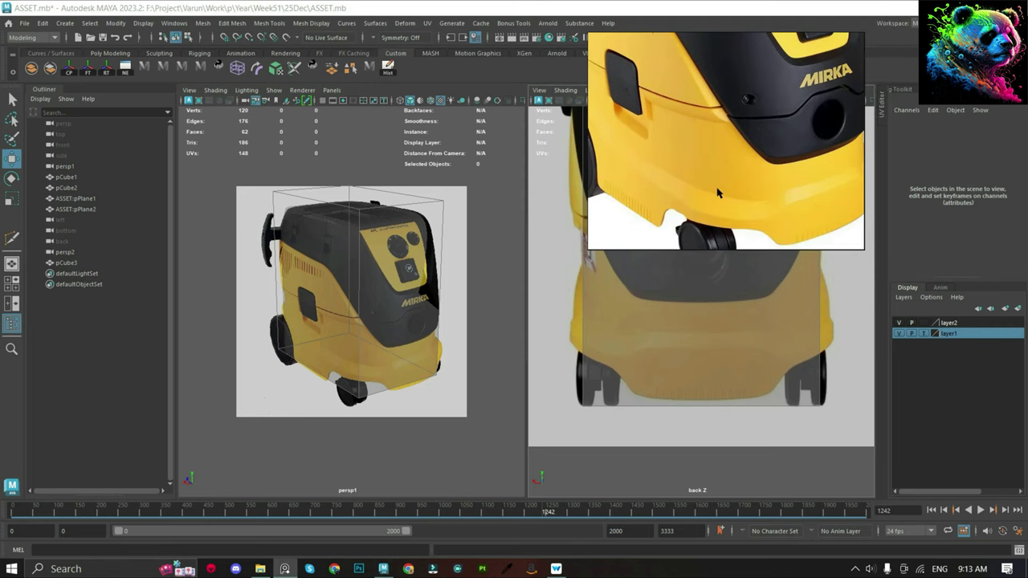
pyautogui.scroll(-2, 711, 193)
pyautogui.scroll(1, 697, 119)
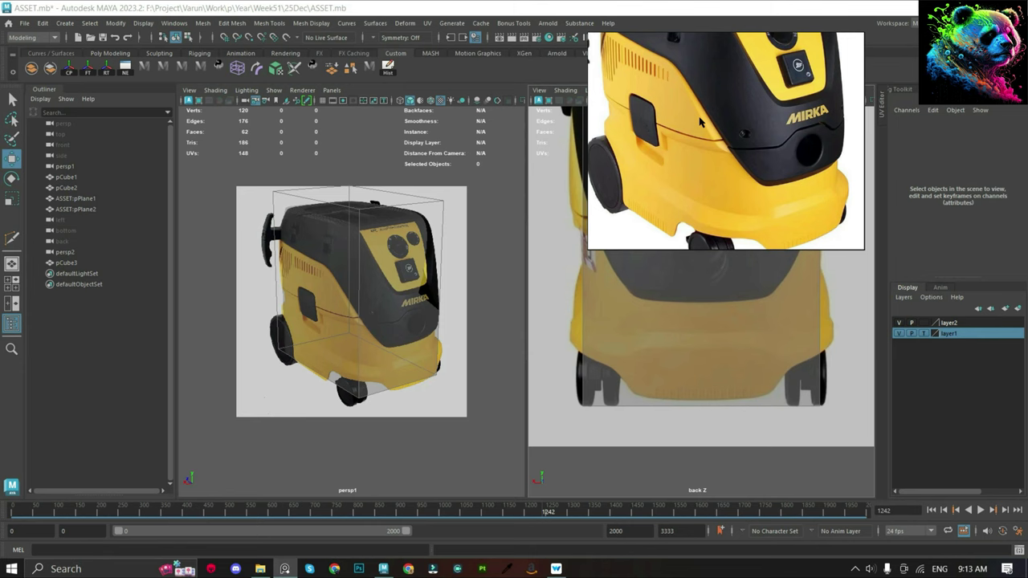
pyautogui.click(706, 360)
# Select the shell's side and front faces and extract them as a separate piece.
pyautogui.moveTo(708, 358)
pyautogui.keyDown('alt'); pyautogui.mouseDown()
pyautogui.moveTo(699, 337)
pyautogui.moveTo(711, 367)
pyautogui.mouseUp(); pyautogui.keyUp('alt')
pyautogui.scroll(-3, 698, 337)
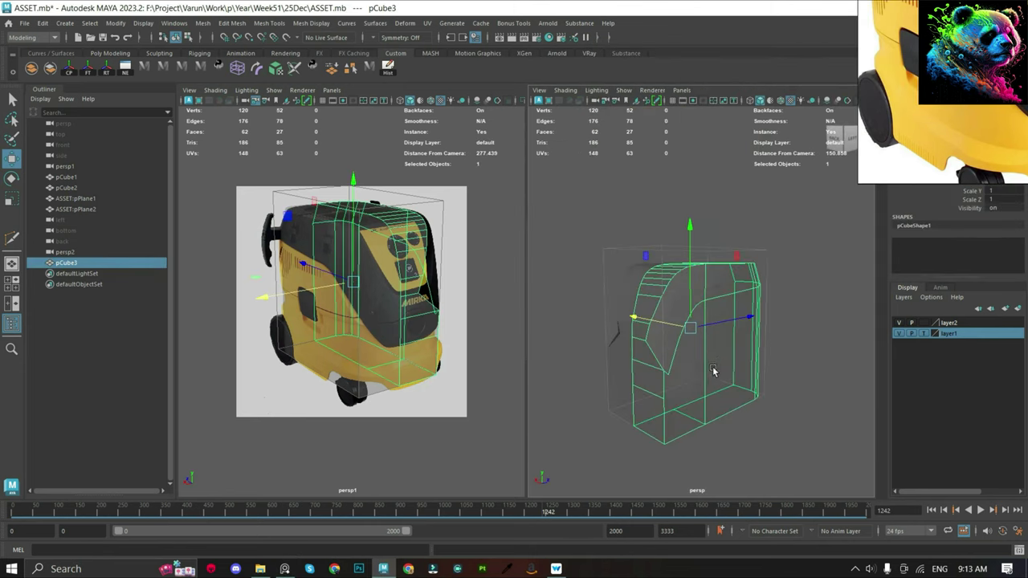
pyautogui.moveTo(714, 253); pyautogui.dragTo(721, 295, button='right')
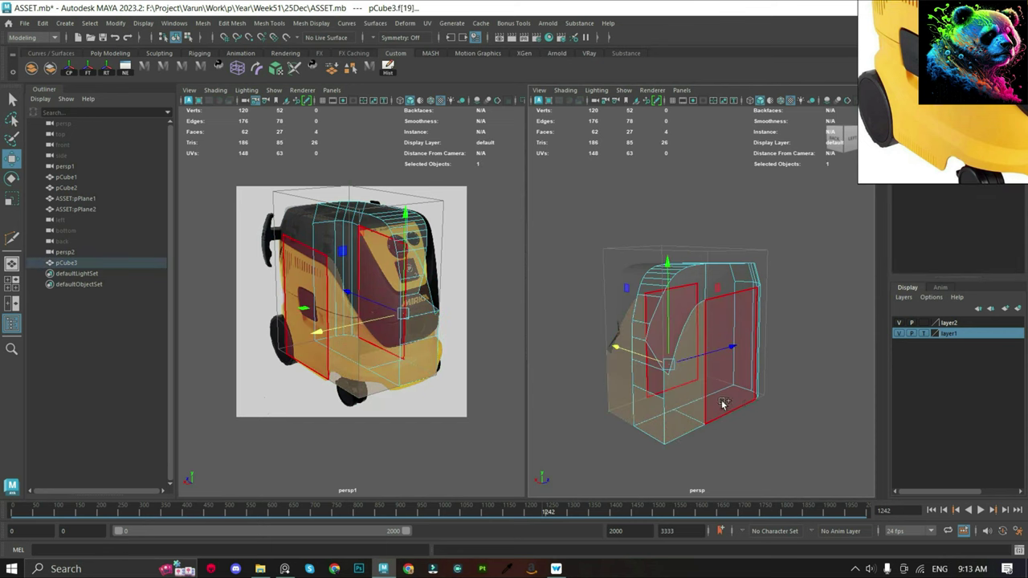
pyautogui.click(741, 414)
pyautogui.keyDown('alt'); pyautogui.moveTo(741, 414); pyautogui.dragTo(619, 413); pyautogui.keyUp('alt')
pyautogui.click(699, 321)
pyautogui.scroll(-2, 706, 335)
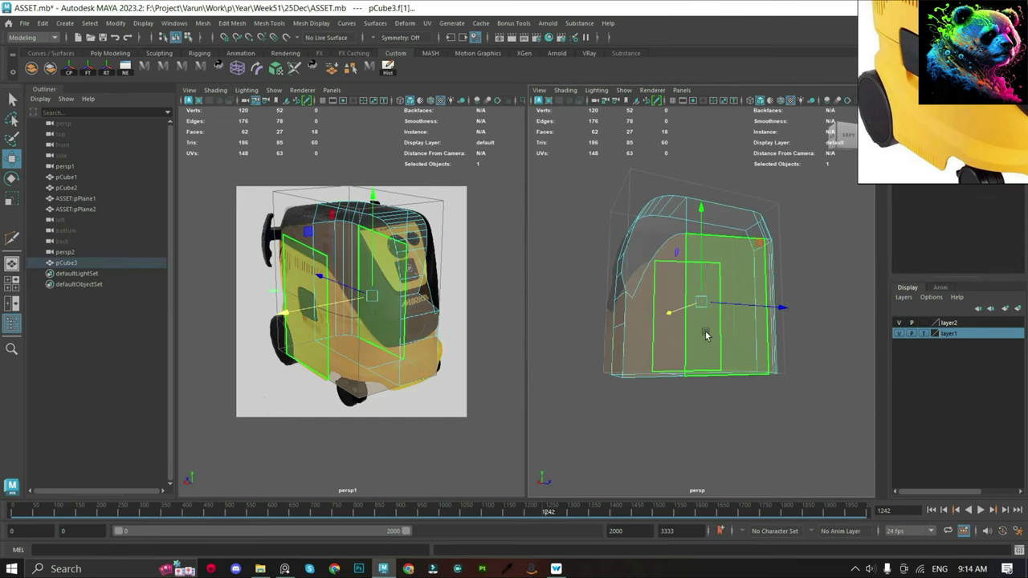
pyautogui.keyDown('shift'); pyautogui.moveTo(703, 281); pyautogui.dragTo(686, 466, button='right'); pyautogui.keyUp('shift')
pyautogui.click(788, 276)
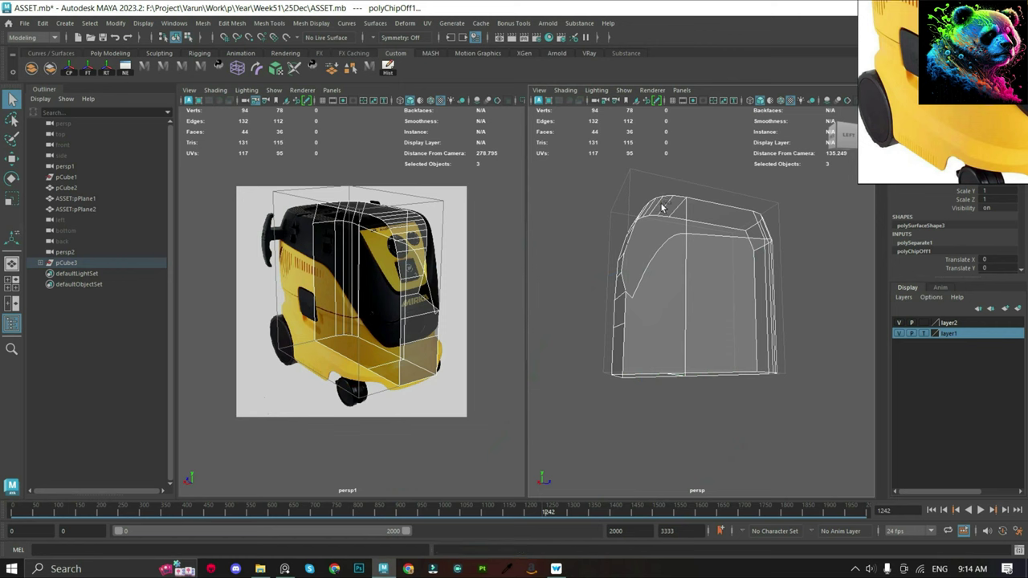
# Scale the extracted piece's top vertices flat in Y and lower them toward the base.
pyautogui.moveTo(634, 191); pyautogui.dragTo(793, 311)
pyautogui.press('r')
pyautogui.moveTo(700, 174); pyautogui.dragTo(677, 396)
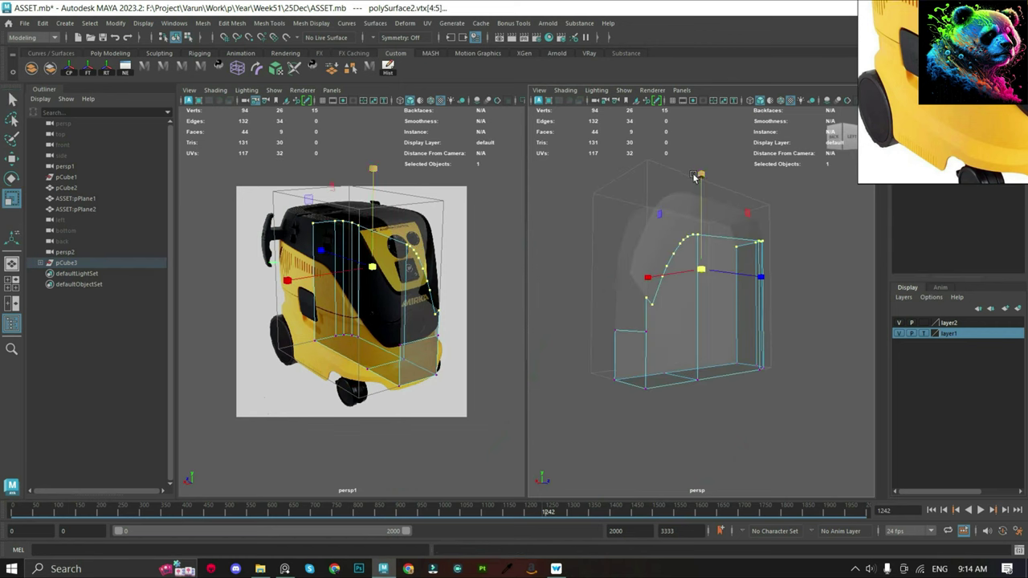
pyautogui.press('w')
pyautogui.moveTo(700, 241); pyautogui.dragTo(701, 305)
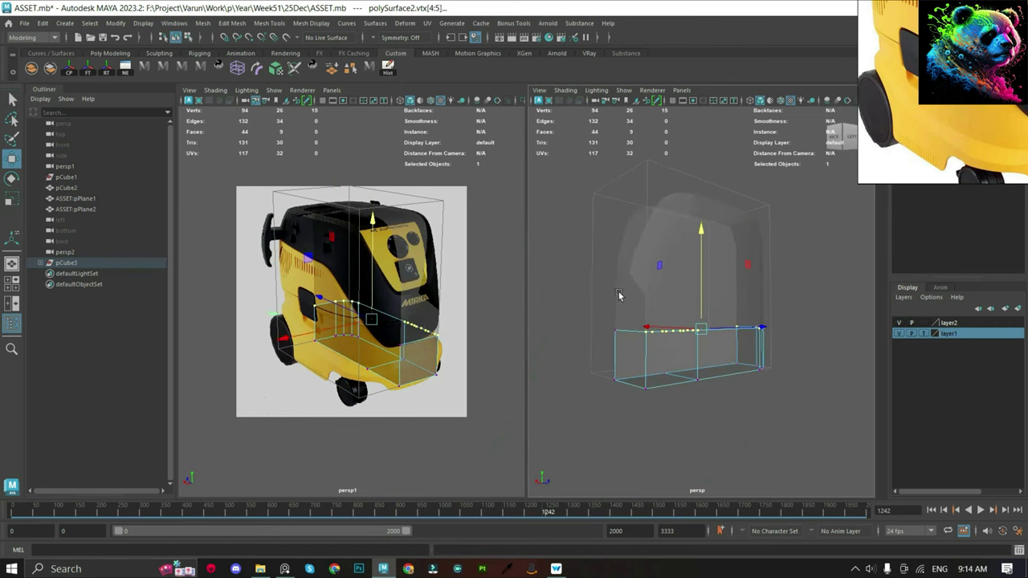
# Merge the overlapping corner vertices of polySurface2 and return it to object mode.
pyautogui.moveTo(582, 266); pyautogui.dragTo(805, 373)
pyautogui.keyDown('shift'); pyautogui.moveTo(806, 374); pyautogui.dragTo(734, 482, button='right'); pyautogui.keyUp('shift')
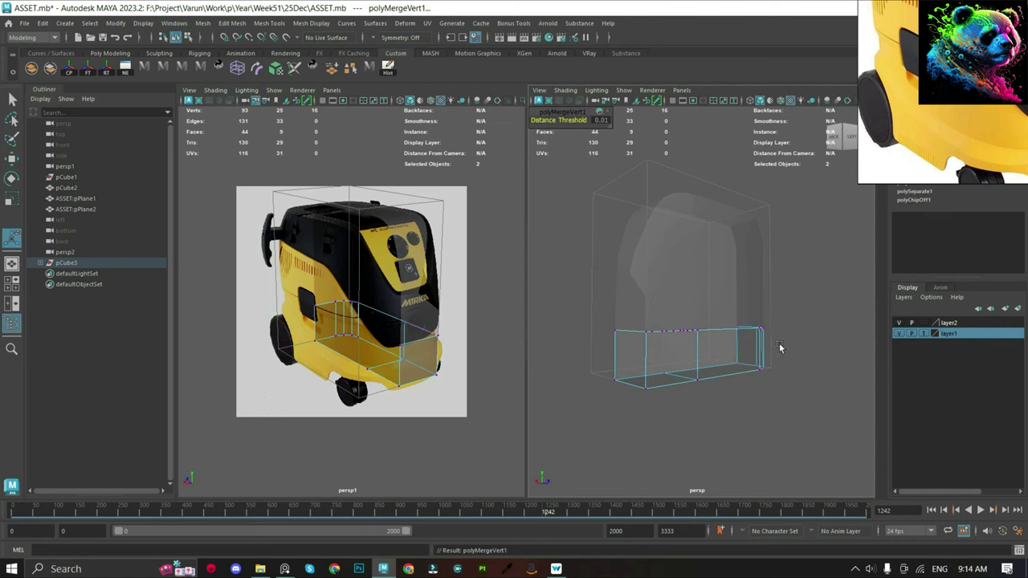
pyautogui.click(611, 315)
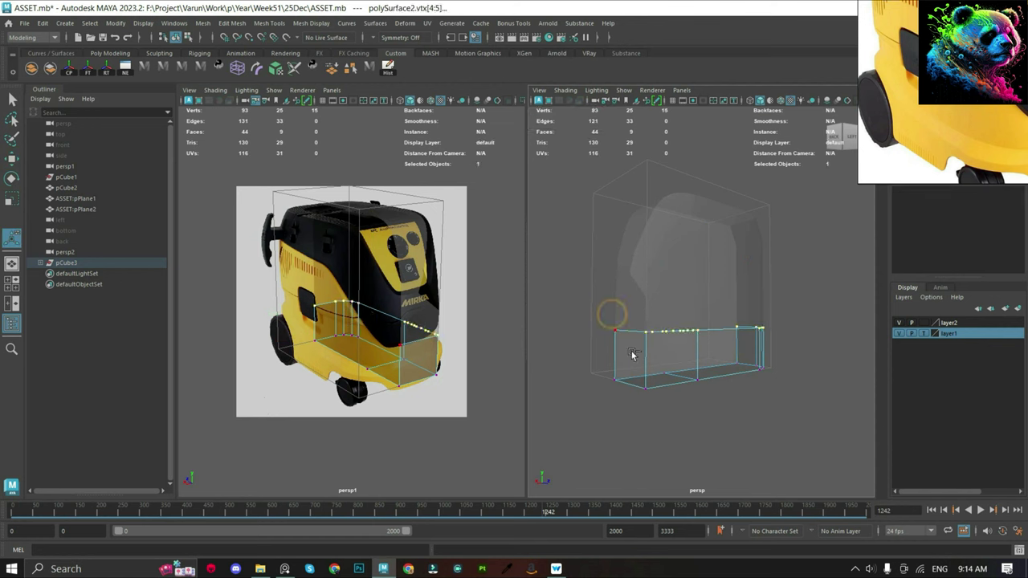
pyautogui.moveTo(742, 350); pyautogui.dragTo(802, 268, button='right')
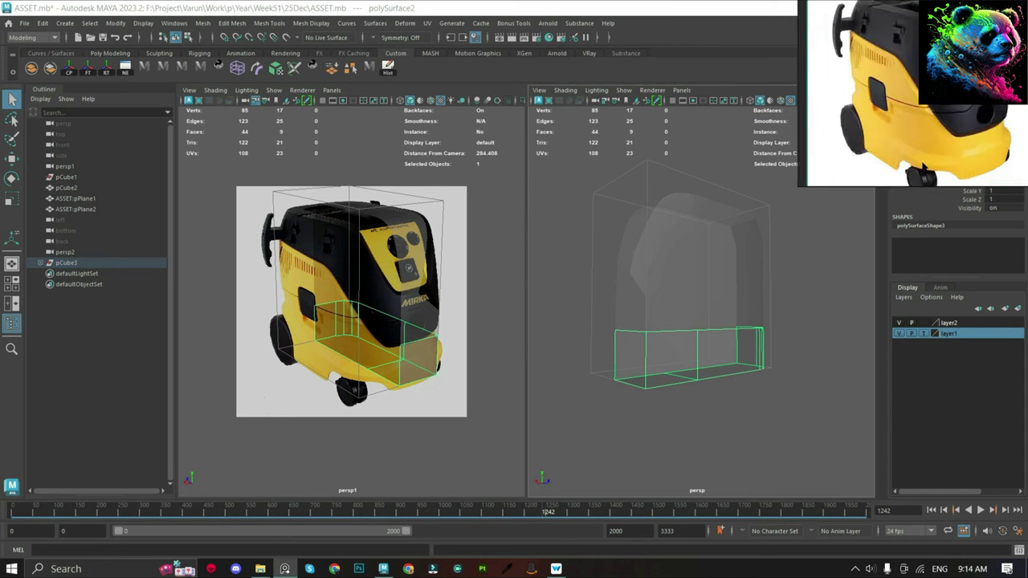
pyautogui.keyDown('alt'); pyautogui.moveTo(708, 407); pyautogui.dragTo(721, 401); pyautogui.keyUp('alt')
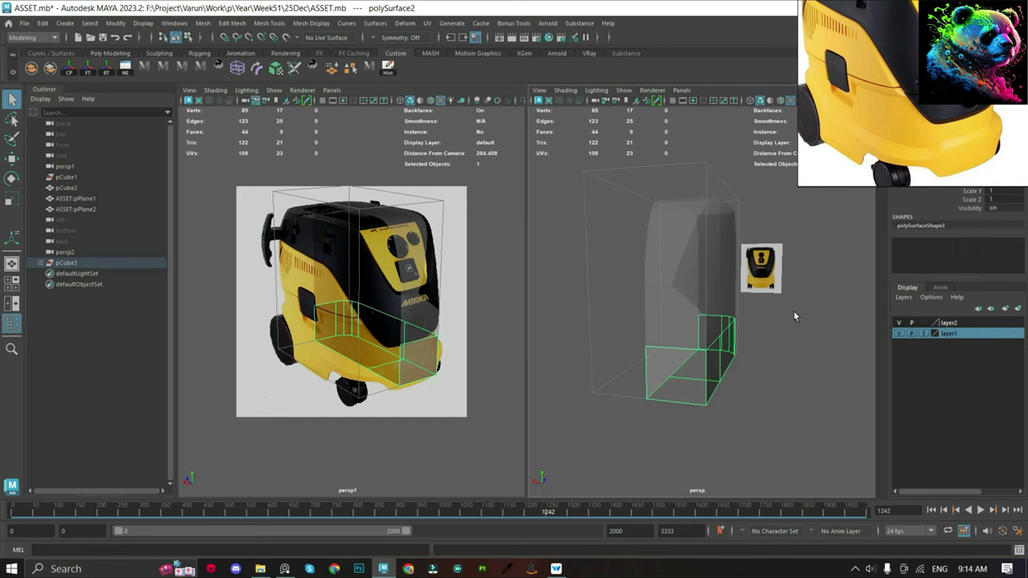
pyautogui.keyDown('shift'); pyautogui.moveTo(806, 322); pyautogui.dragTo(807, 370, button='right'); pyautogui.keyUp('shift')
pyautogui.scroll(3, 807, 369)
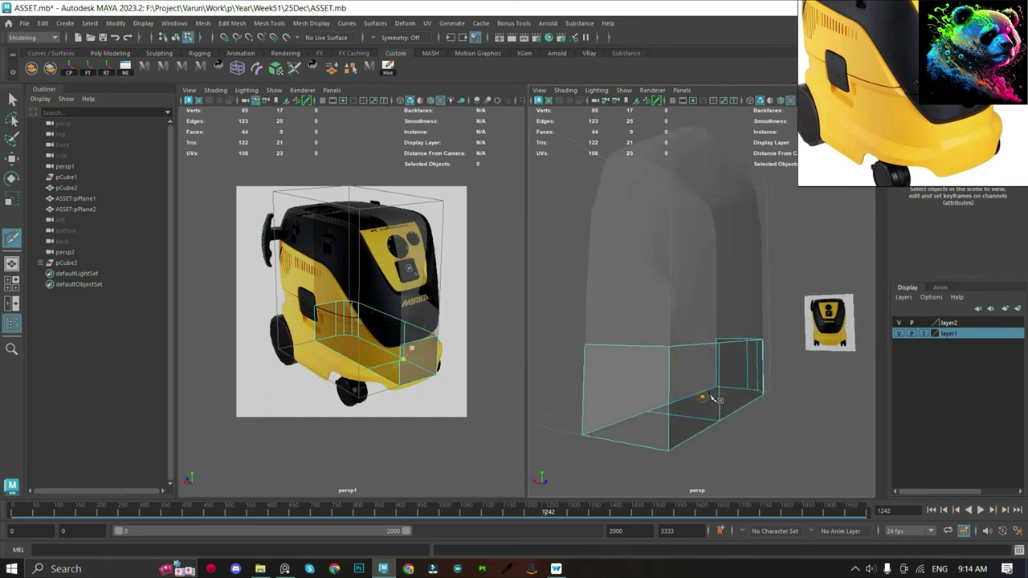
# Cut a new edge line across the lower piece's faces.
pyautogui.click(771, 364)
pyautogui.click(655, 404)
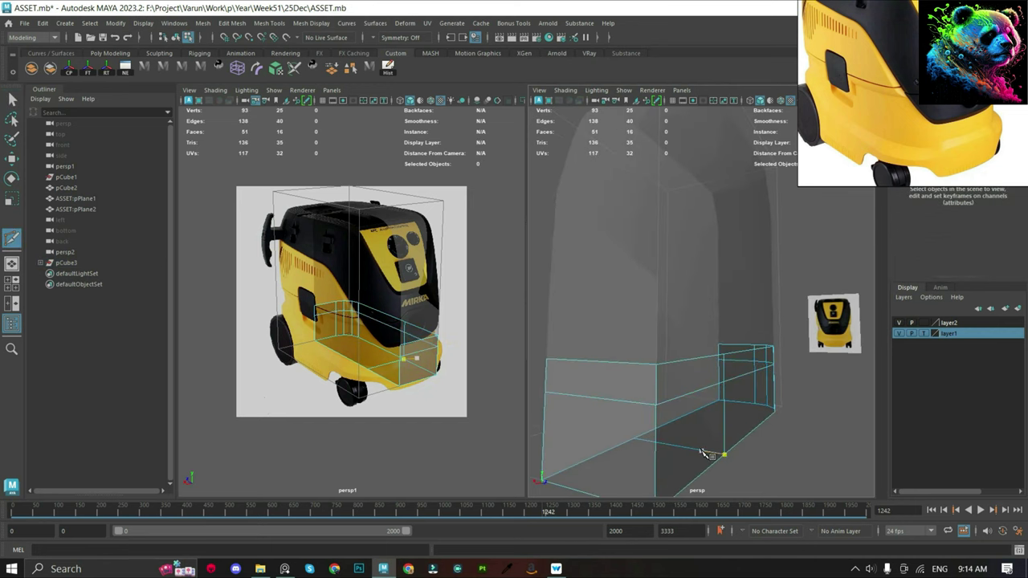
pyautogui.press('q')
pyautogui.click(677, 420)
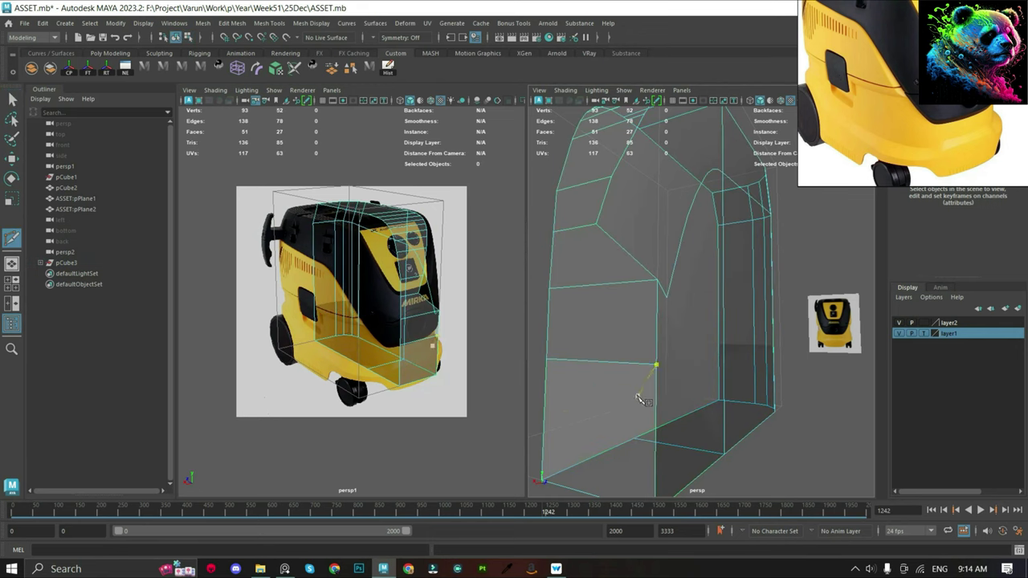
pyautogui.hotkey('ctrl', 'F11')
pyautogui.press('y')
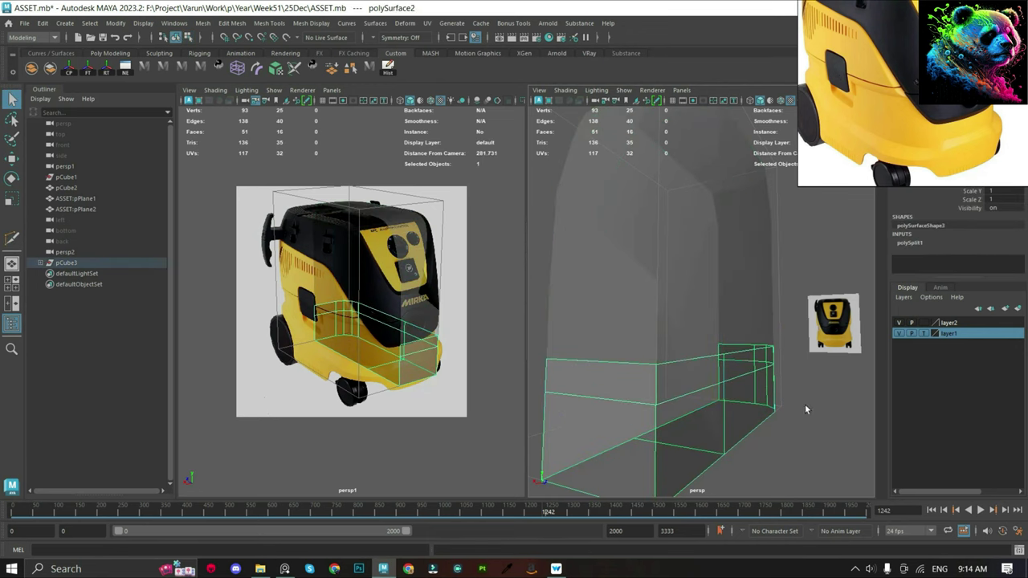
pyautogui.click(770, 367)
pyautogui.click(655, 412)
# Extrude the faces below the new cut outward and reposition a side face.
pyautogui.moveTo(827, 265); pyautogui.dragTo(827, 285, button='right')
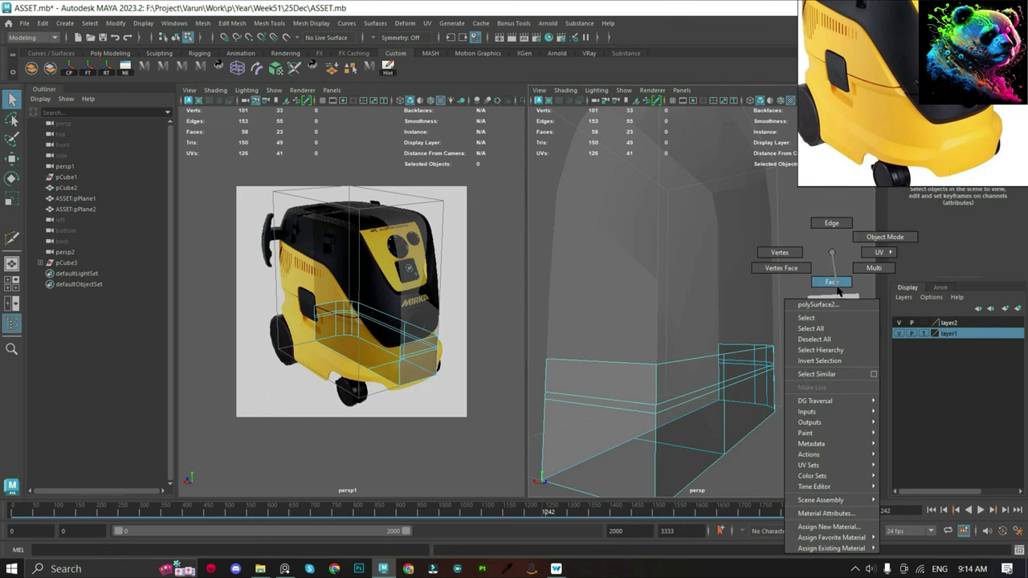
pyautogui.click(648, 446)
pyautogui.keyDown('alt'); pyautogui.moveTo(676, 436); pyautogui.dragTo(688, 412); pyautogui.keyUp('alt')
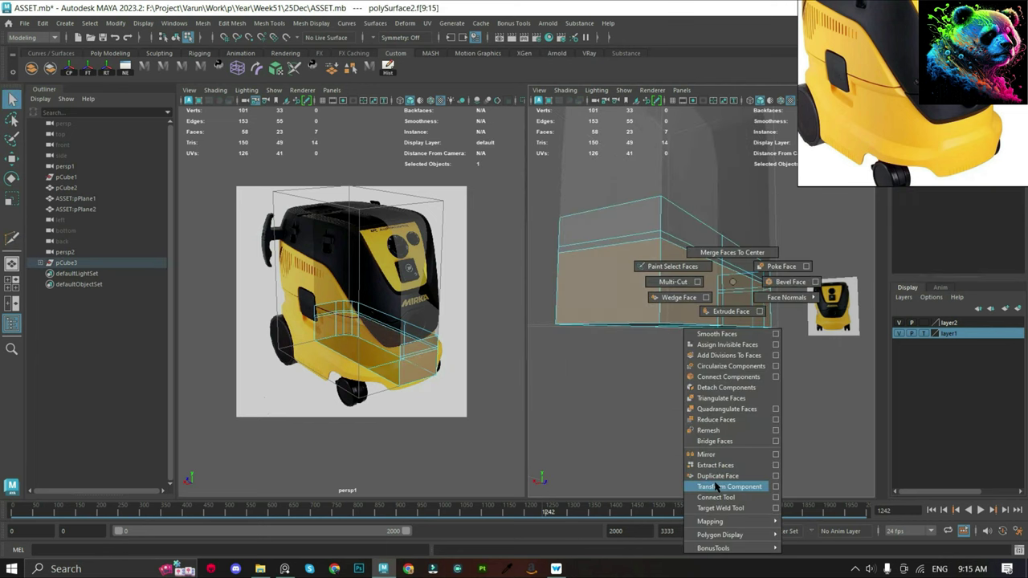
pyautogui.keyDown('shift'); pyautogui.moveTo(688, 412); pyautogui.dragTo(721, 419, button='right'); pyautogui.keyUp('shift')
pyautogui.keyDown('alt'); pyautogui.moveTo(722, 436); pyautogui.dragTo(703, 423); pyautogui.keyUp('alt')
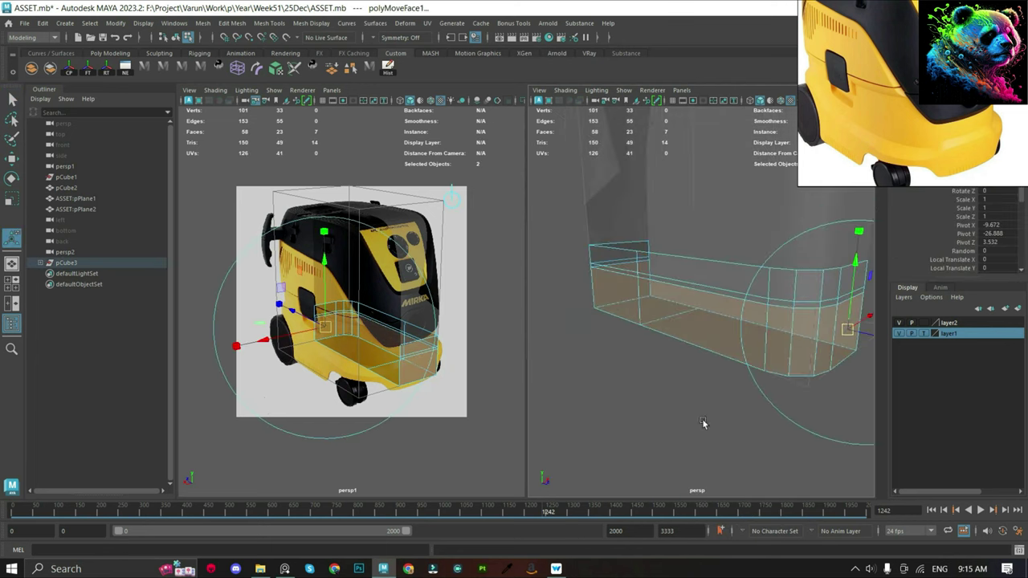
pyautogui.moveTo(864, 338); pyautogui.dragTo(845, 333)
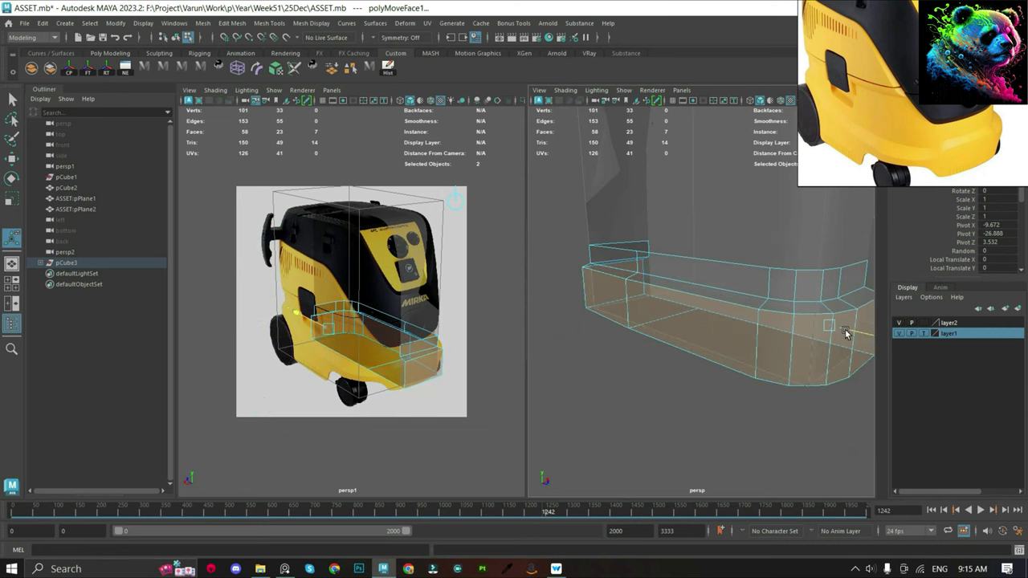
pyautogui.click(811, 353)
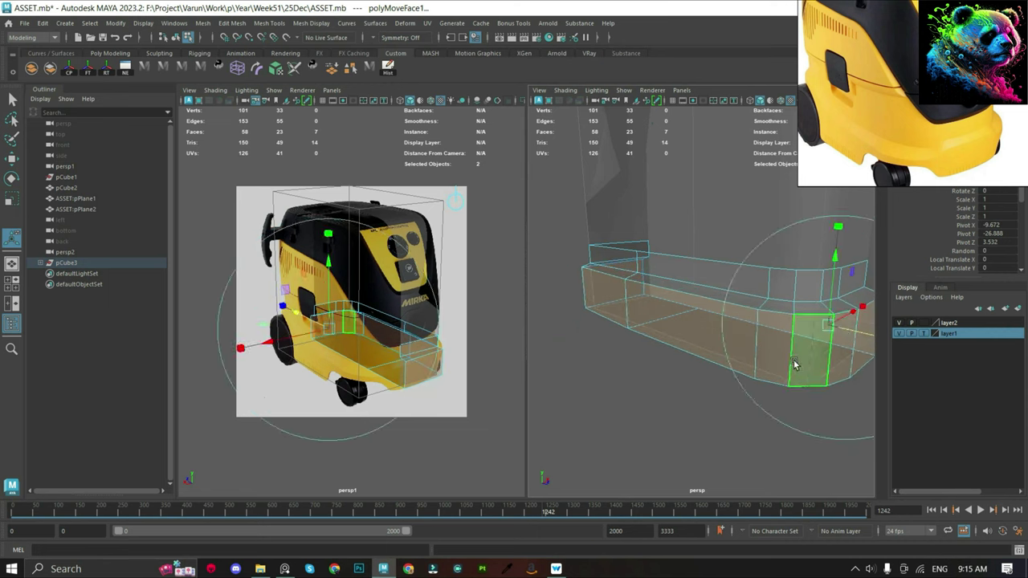
pyautogui.moveTo(852, 335)
pyautogui.mouseDown()
pyautogui.moveTo(740, 386)
pyautogui.moveTo(624, 281)
pyautogui.moveTo(721, 350)
pyautogui.mouseUp()
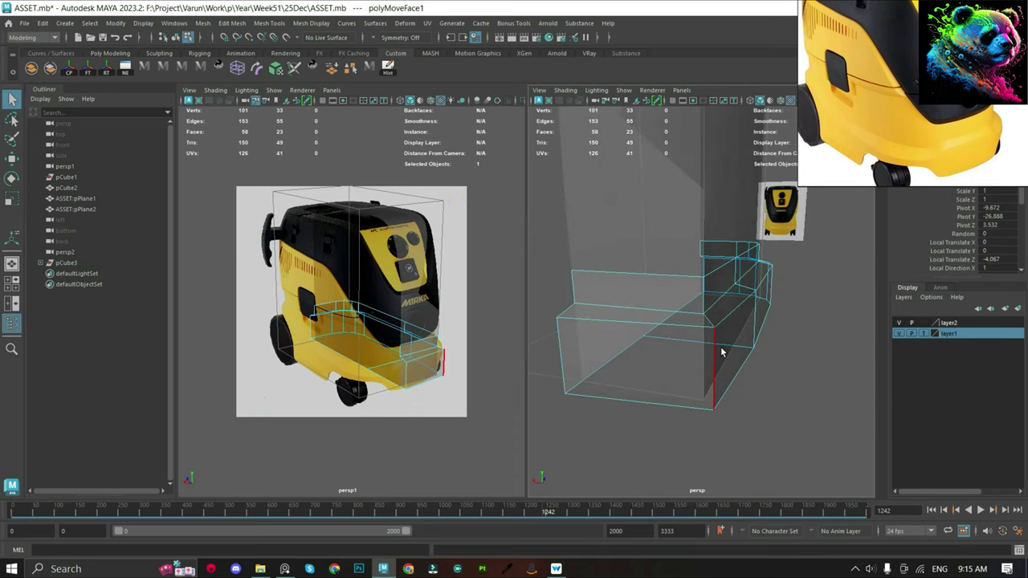
# Bevel the vertical corner edge with 3 segments at 0.3, then undo the bevel.
pyautogui.click(721, 350)
pyautogui.hotkey('ctrl', 'b')
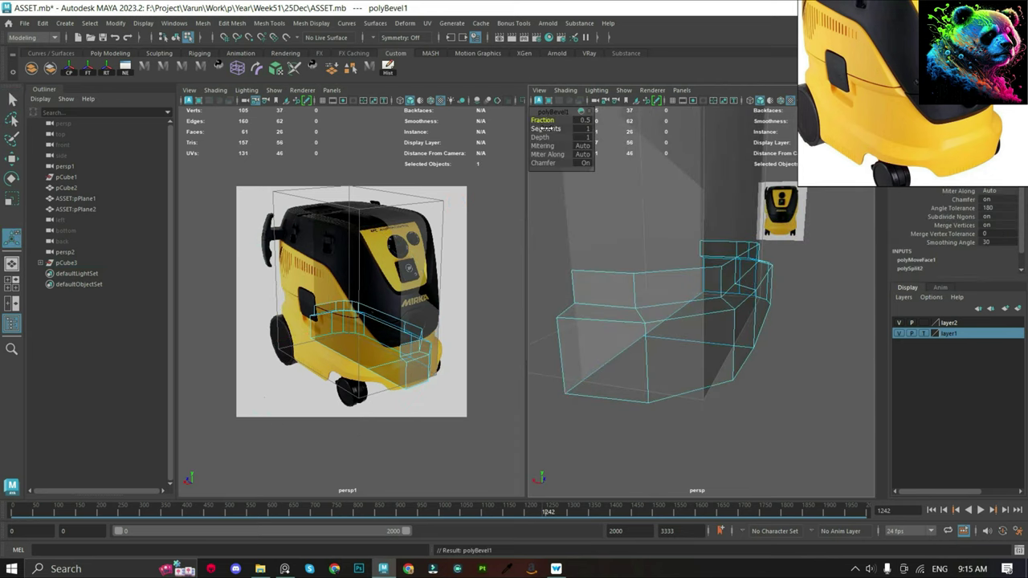
pyautogui.moveTo(545, 129)
pyautogui.mouseDown()
pyautogui.moveTo(555, 129)
pyautogui.moveTo(532, 120)
pyautogui.mouseUp()
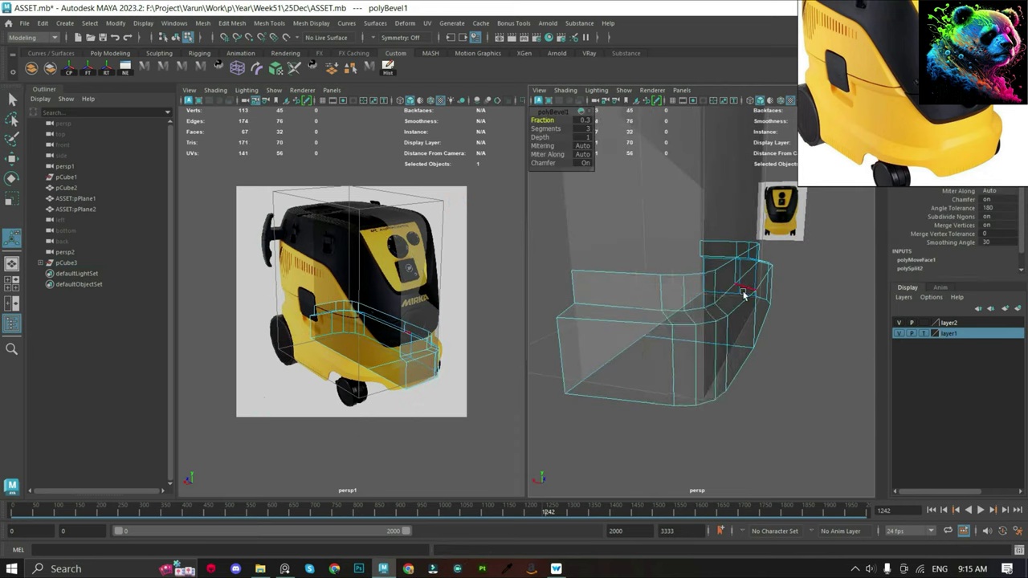
pyautogui.moveTo(744, 295)
pyautogui.keyDown('alt'); pyautogui.mouseDown()
pyautogui.moveTo(754, 289)
pyautogui.moveTo(764, 305)
pyautogui.moveTo(780, 306)
pyautogui.moveTo(744, 300)
pyautogui.mouseUp(); pyautogui.keyUp('alt')
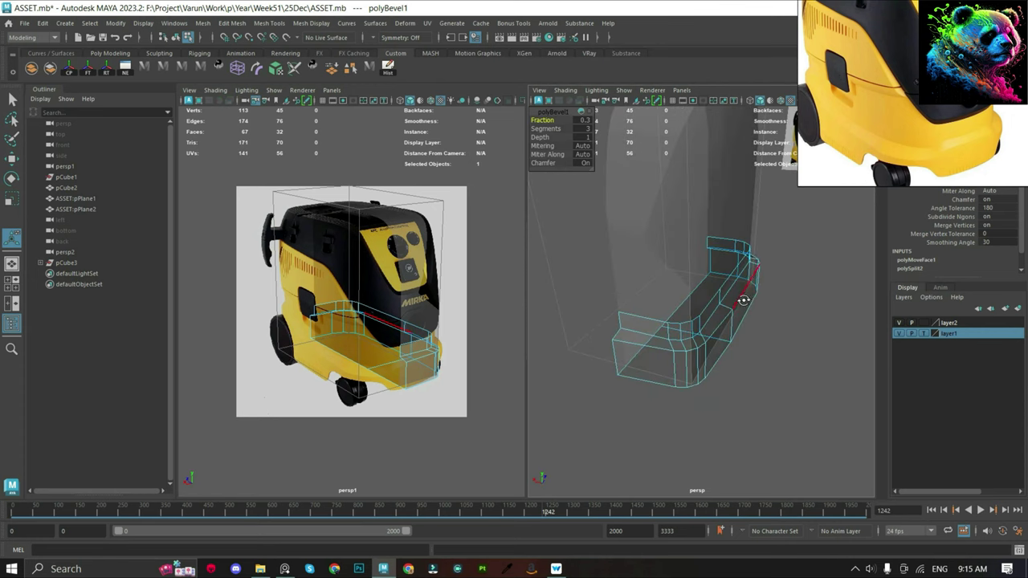
pyautogui.hotkey('ctrl', 'z')
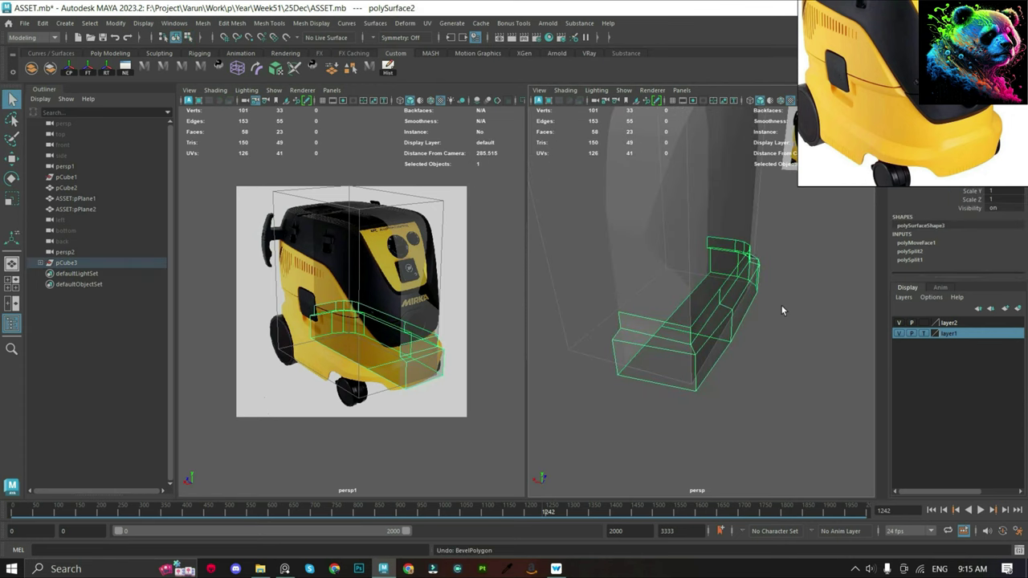
# Rotate the lower piece and make an instanced copy, polySurface3, ready to edit its Scale X.
pyautogui.press('e')
pyautogui.keyDown('alt'); pyautogui.moveTo(712, 334); pyautogui.dragTo(618, 367); pyautogui.keyUp('alt')
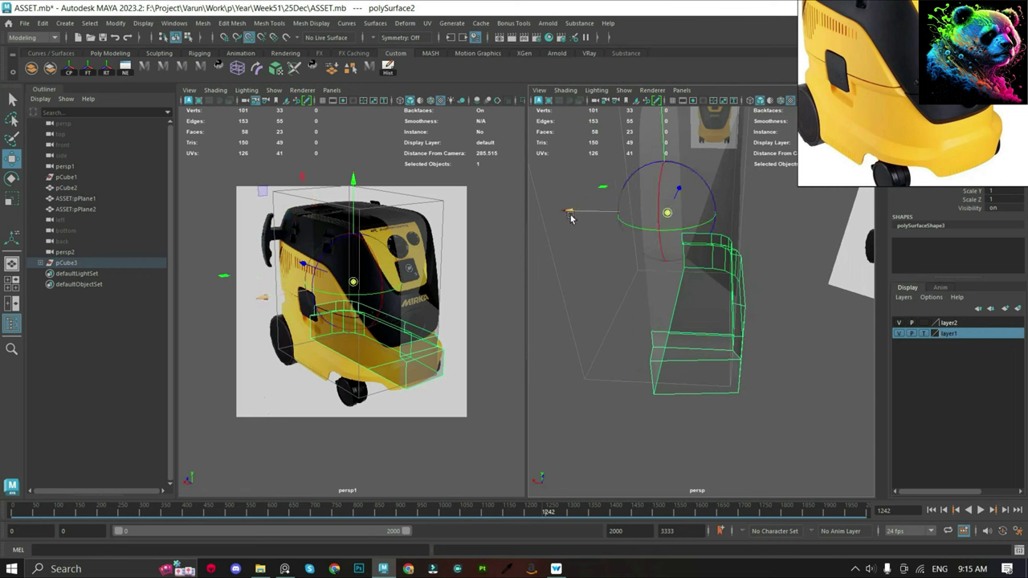
pyautogui.press('w')
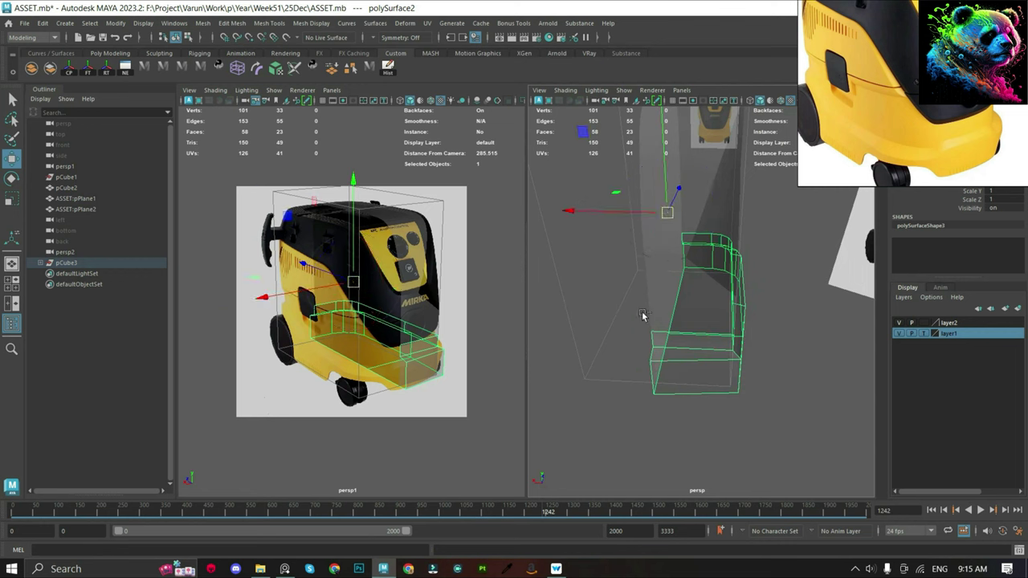
pyautogui.hotkey('ctrl', 'shift', 'd')
pyautogui.doubleClick(994, 182)
pyautogui.write('-1')
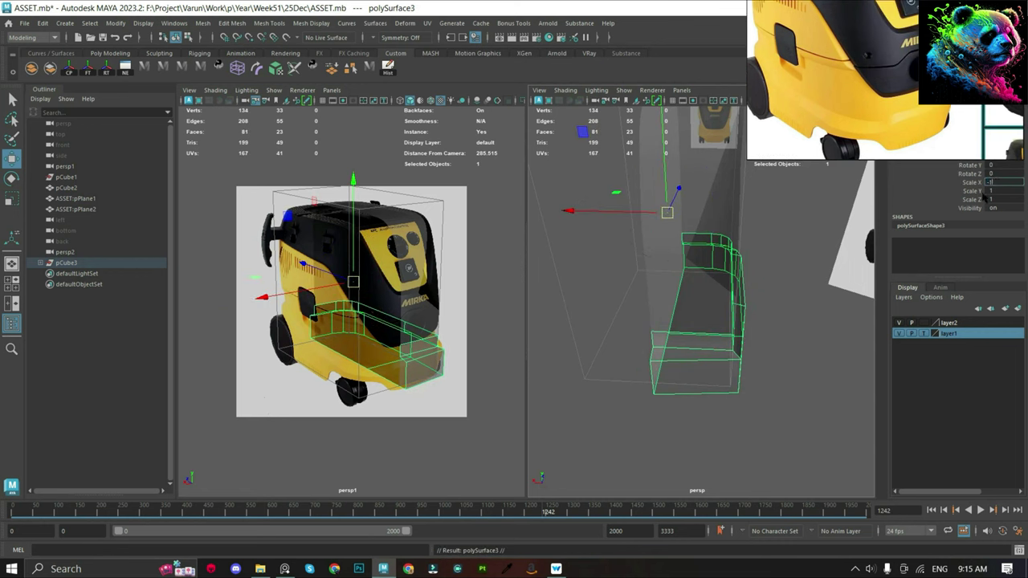
# Mirror the base half copy with Scale X -1 and inspect its vertices.
pyautogui.press('Return')
pyautogui.moveTo(631, 363)
pyautogui.keyDown('alt'); pyautogui.mouseDown()
pyautogui.moveTo(785, 414)
pyautogui.moveTo(649, 304)
pyautogui.moveTo(787, 399)
pyautogui.mouseUp(); pyautogui.keyUp('alt')
pyautogui.press('F9')
pyautogui.click(784, 411)
pyautogui.press('w')
pyautogui.press('q')
# Bevel the shell's bottom edge with 3 segments.
pyautogui.click(772, 327)
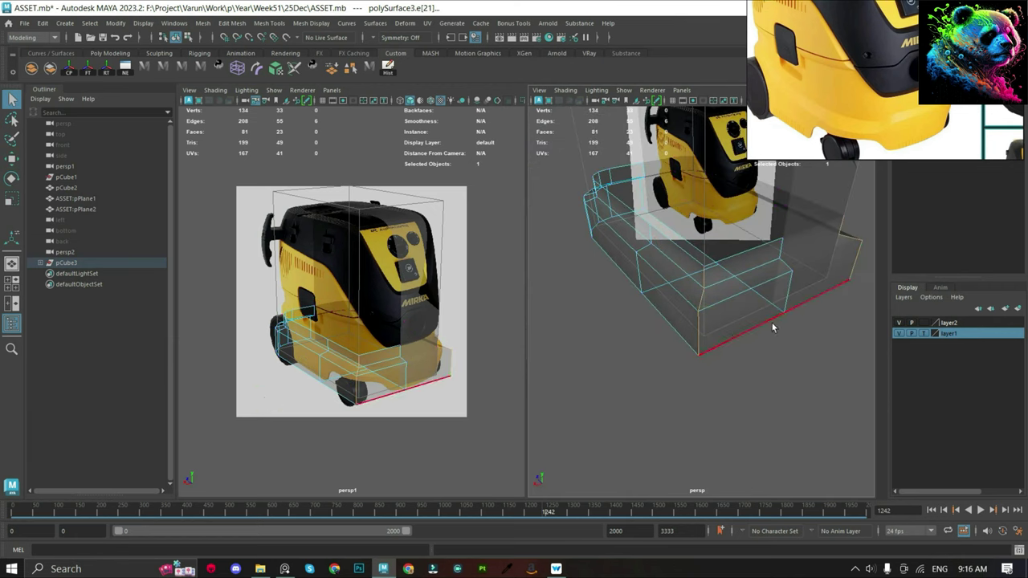
pyautogui.press('space')
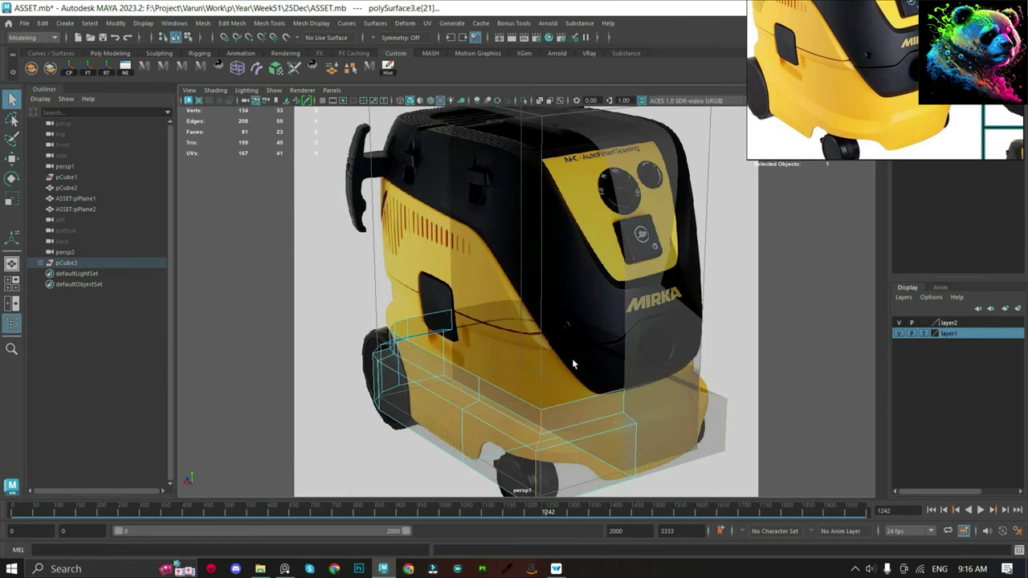
pyautogui.hotkey('ctrl', 'b')
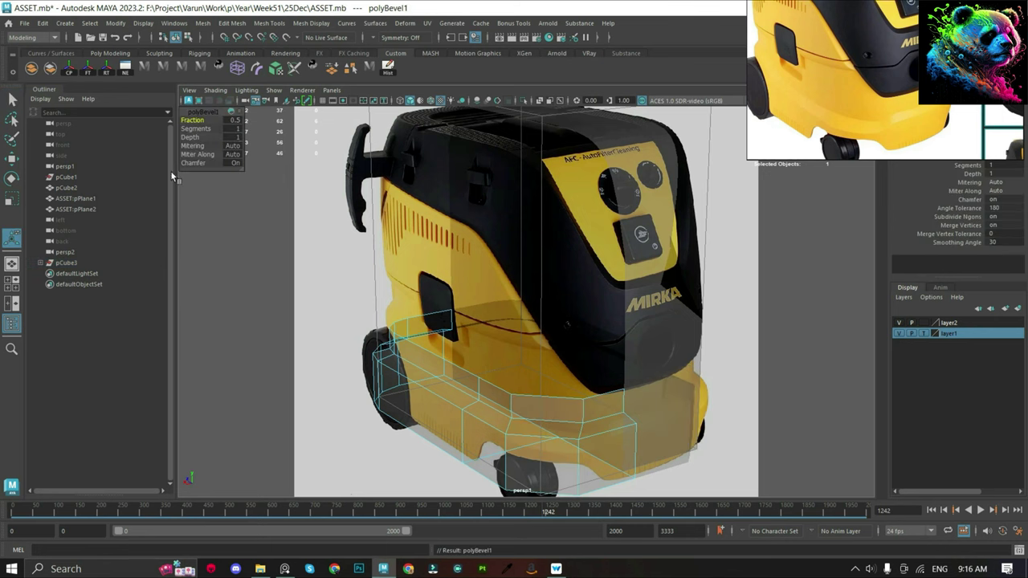
pyautogui.moveTo(195, 128); pyautogui.dragTo(208, 129)
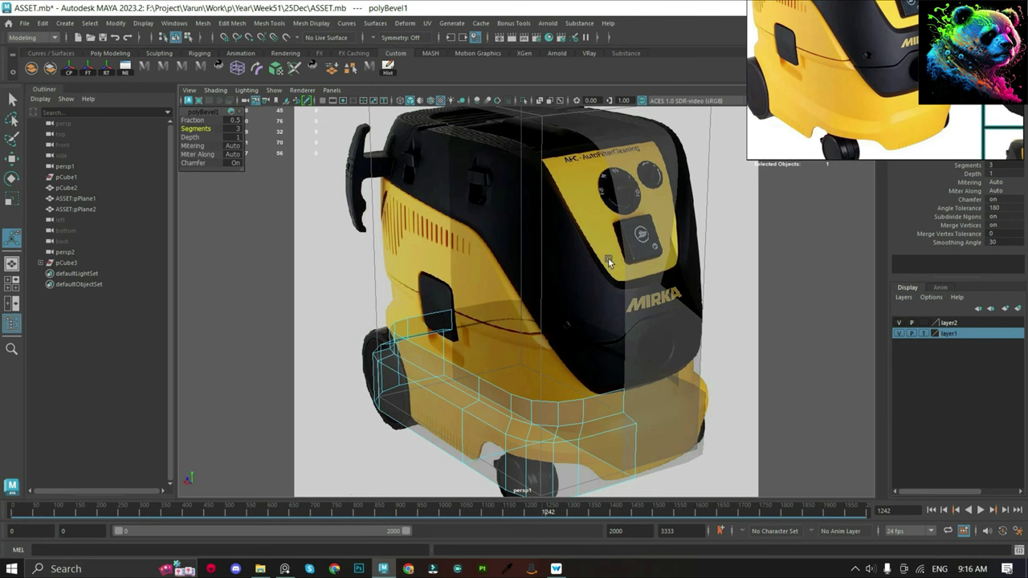
# Switch to the back view and select the base shell.
pyautogui.press('space')
pyautogui.moveTo(608, 257); pyautogui.dragTo(605, 280)
pyautogui.moveTo(596, 242); pyautogui.dragTo(589, 279)
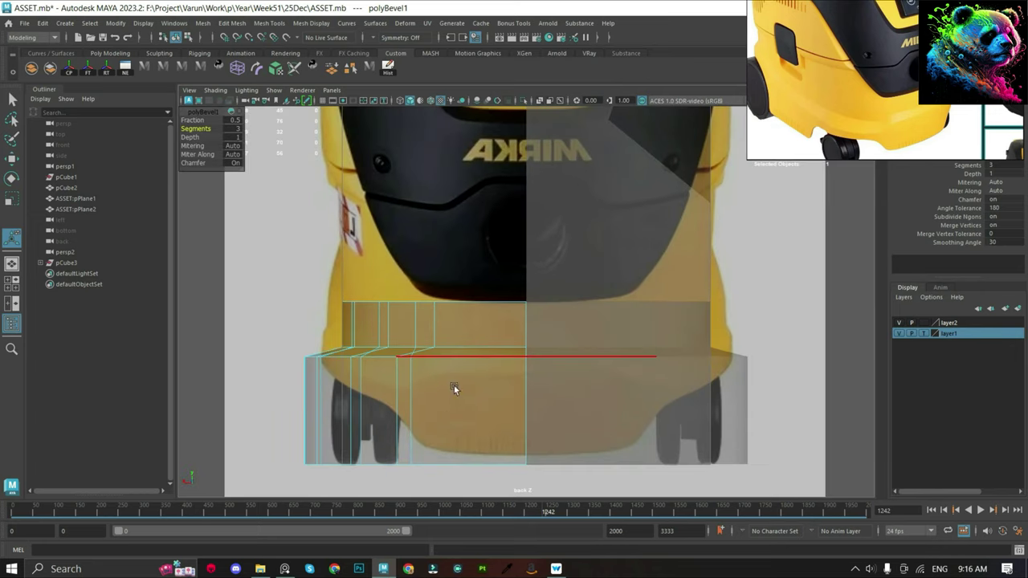
pyautogui.press('q')
pyautogui.click(470, 356)
pyautogui.scroll(-3, 483, 360)
pyautogui.scroll(1, 470, 379)
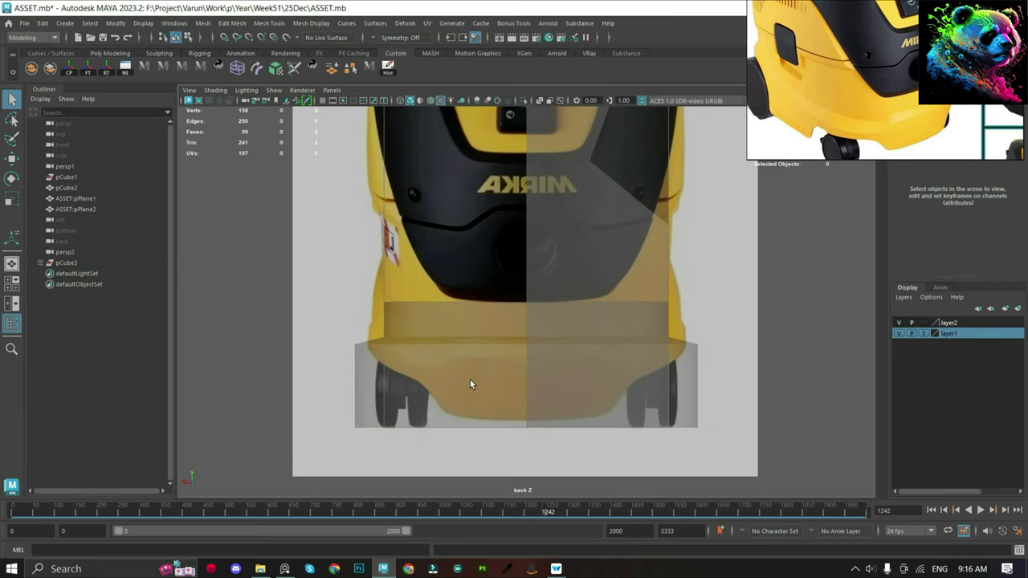
pyautogui.scroll(1, 467, 376)
pyautogui.scroll(1, 464, 376)
# Select a horizontal edge loop on the base and lower it slightly.
pyautogui.doubleClick(472, 342)
pyautogui.press('space')
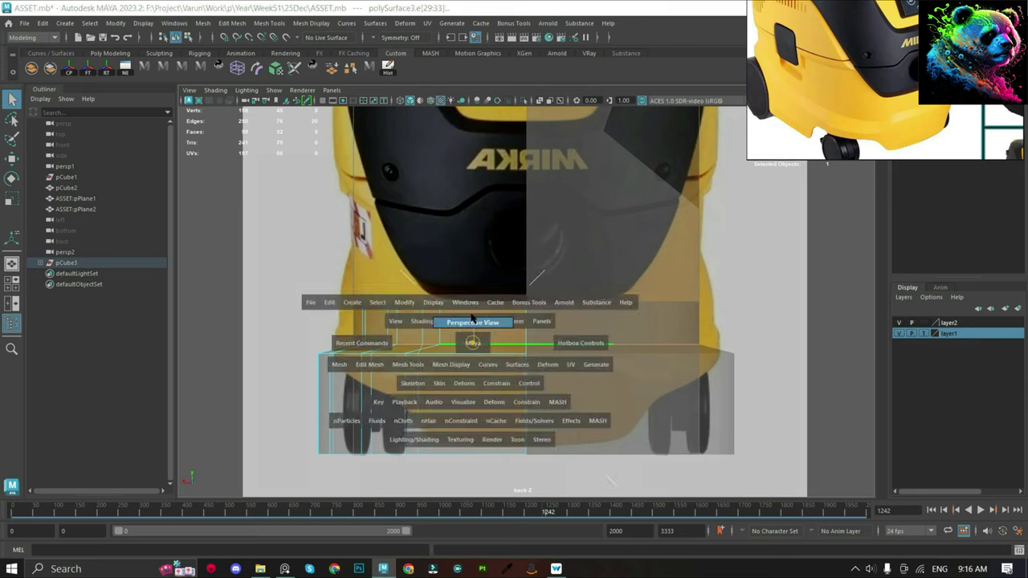
pyautogui.click(506, 344)
pyautogui.press('w')
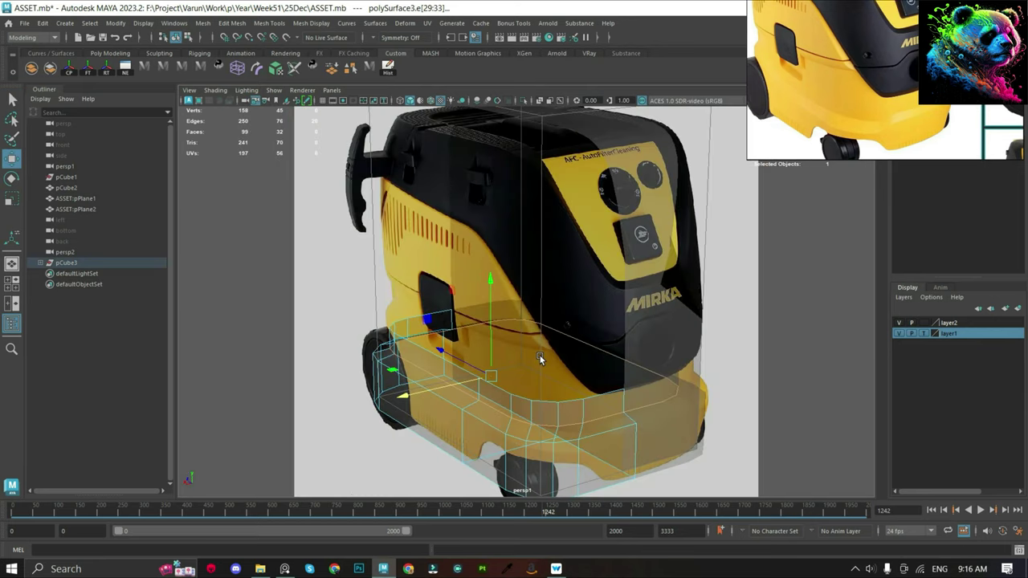
pyautogui.doubleClick(480, 378)
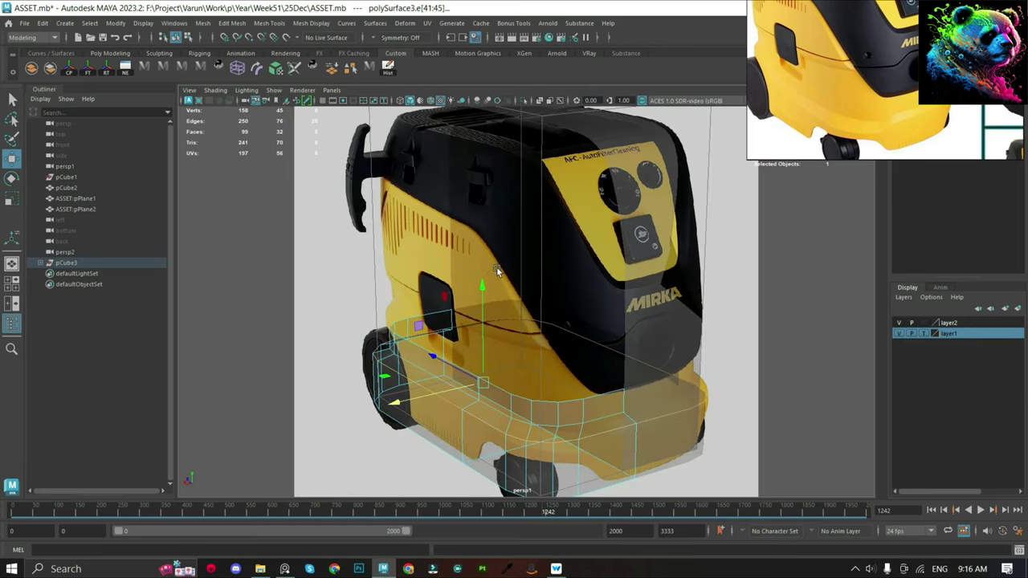
pyautogui.moveTo(482, 292); pyautogui.dragTo(486, 299)
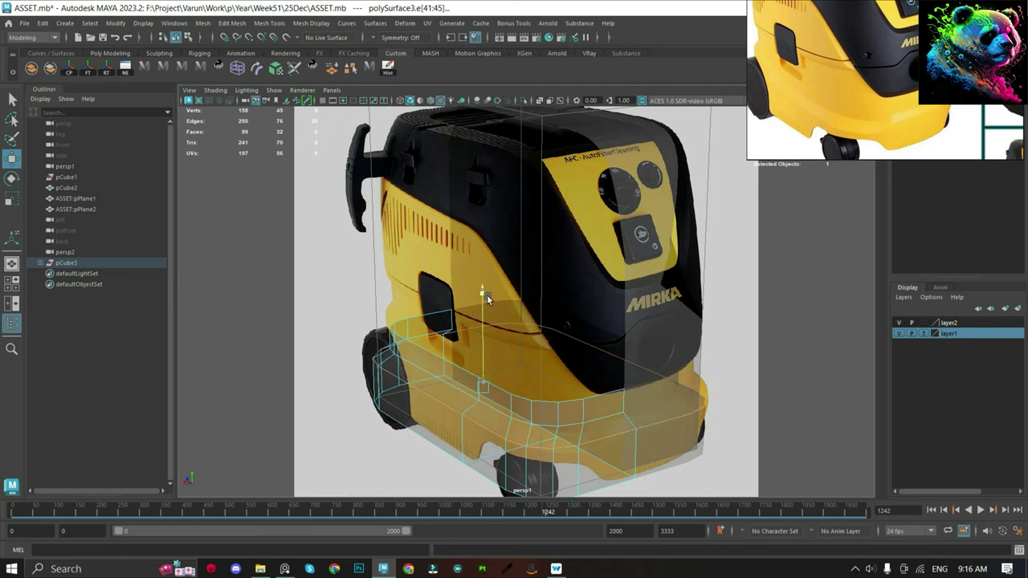
# Return to object mode and select the mirrored base half.
pyautogui.press('F8')
pyautogui.press('q')
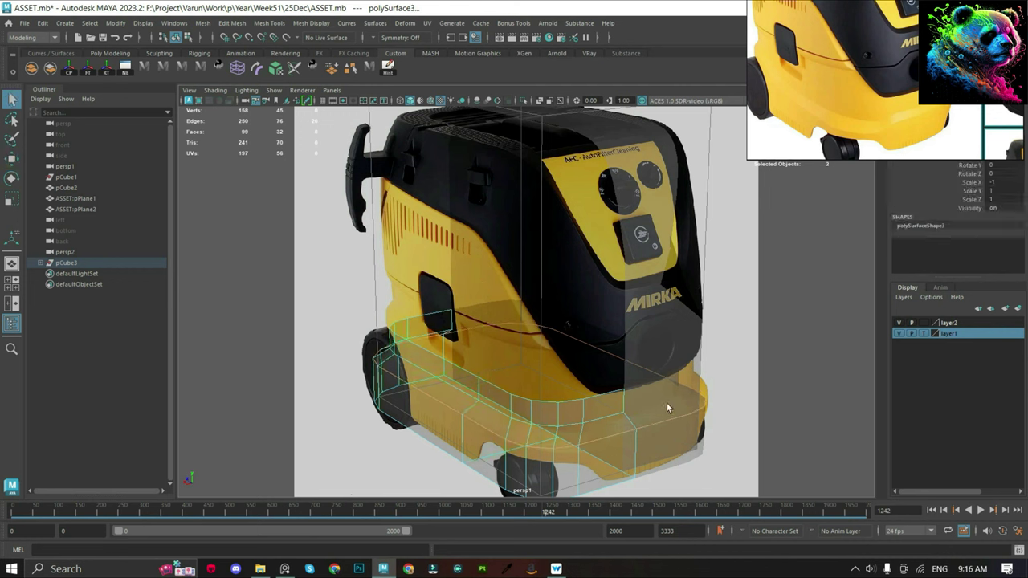
pyautogui.click(630, 412)
pyautogui.keyDown('shift'); pyautogui.click(521, 430); pyautogui.keyUp('shift')
pyautogui.press('e')
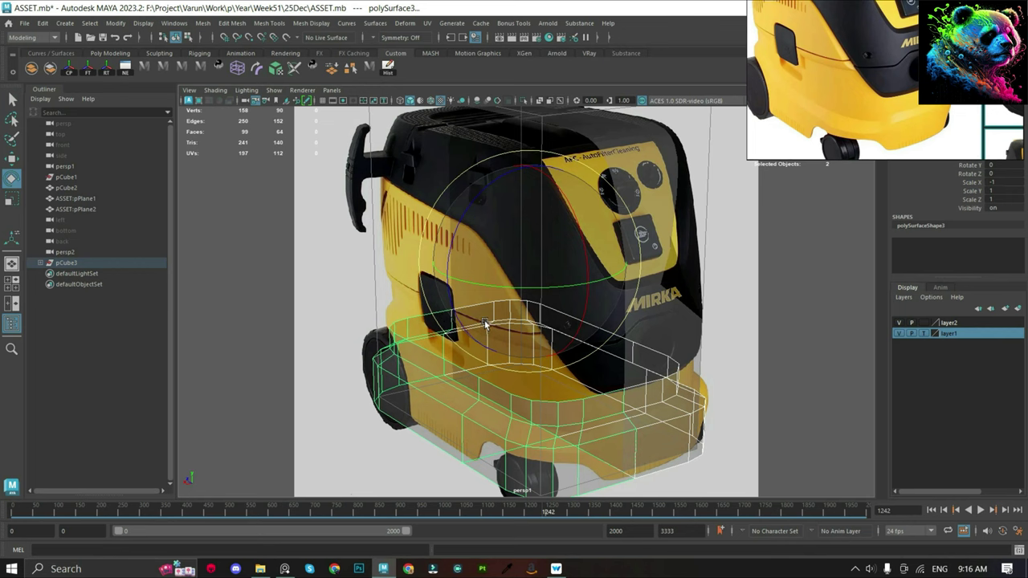
pyautogui.press('w')
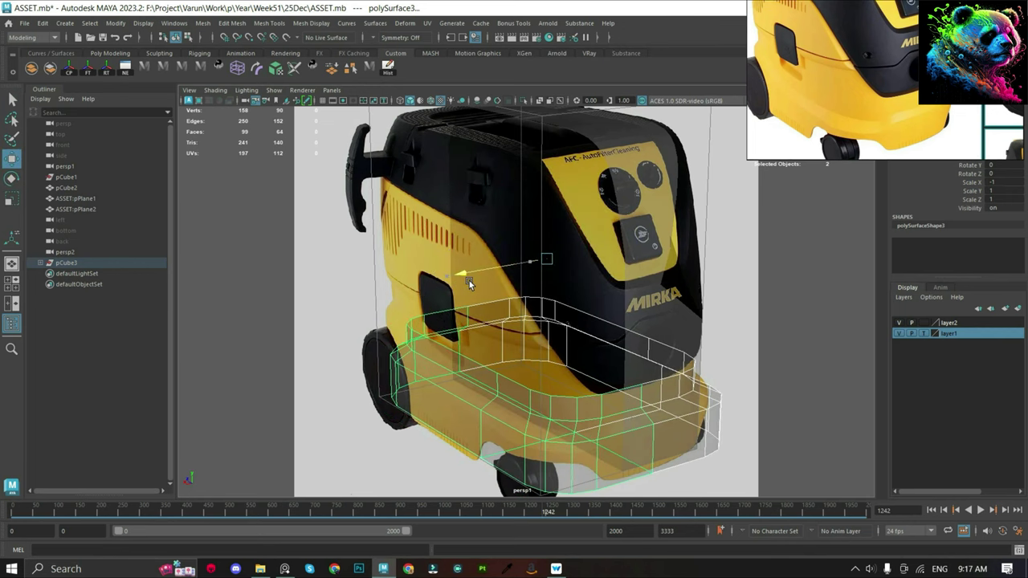
pyautogui.hotkey('ctrl', 'z')
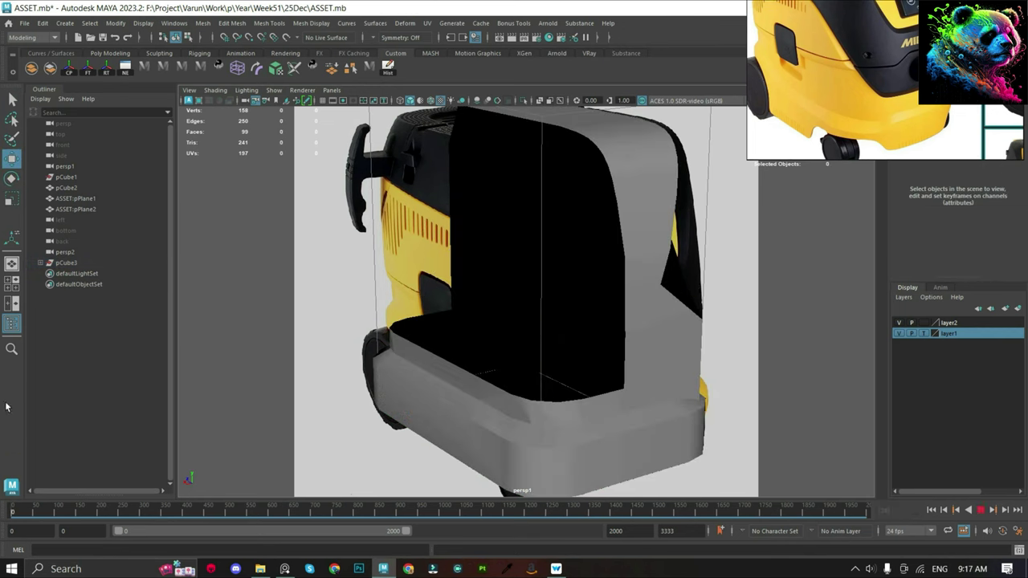
pyautogui.click(559, 453)
# Clear the selection and select the upper body shell.
pyautogui.keyDown('alt'); pyautogui.moveTo(588, 398); pyautogui.dragTo(533, 289); pyautogui.keyUp('alt')
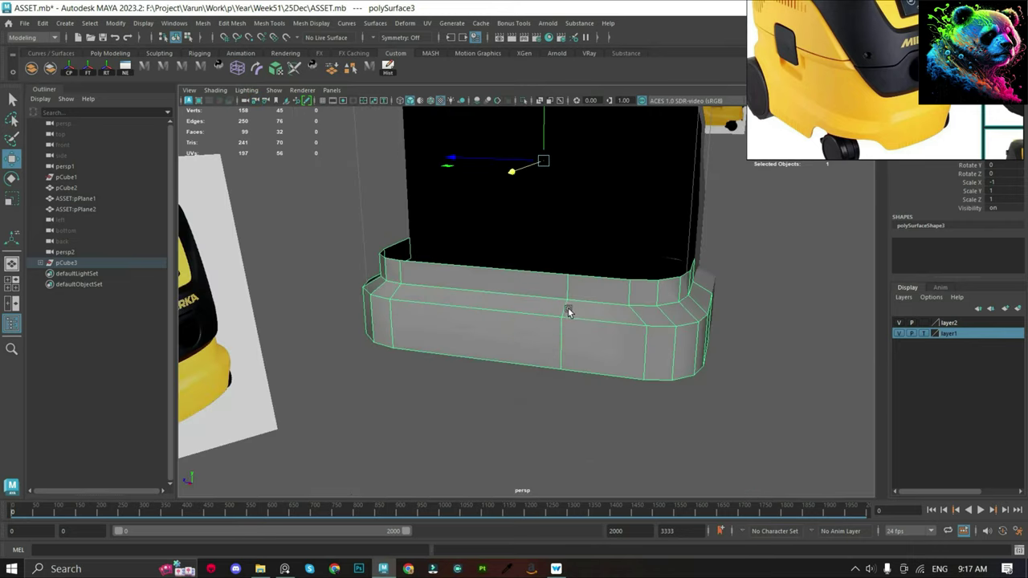
pyautogui.rightClick(567, 312)
pyautogui.click(763, 338)
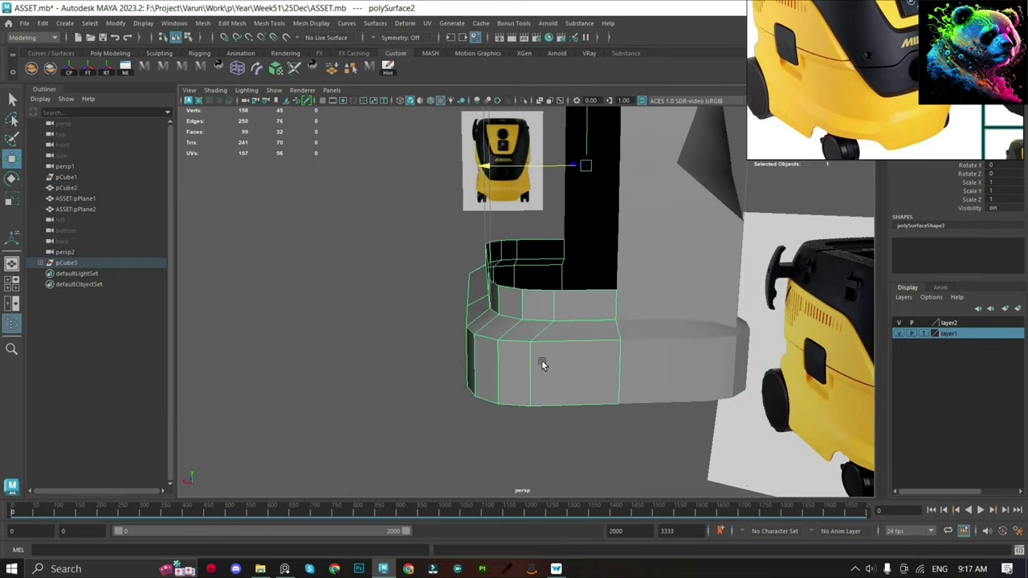
pyautogui.moveTo(631, 338)
pyautogui.keyDown('alt'); pyautogui.mouseDown()
pyautogui.moveTo(496, 360)
pyautogui.moveTo(579, 307)
pyautogui.mouseUp(); pyautogui.keyUp('alt')
pyautogui.click(588, 305)
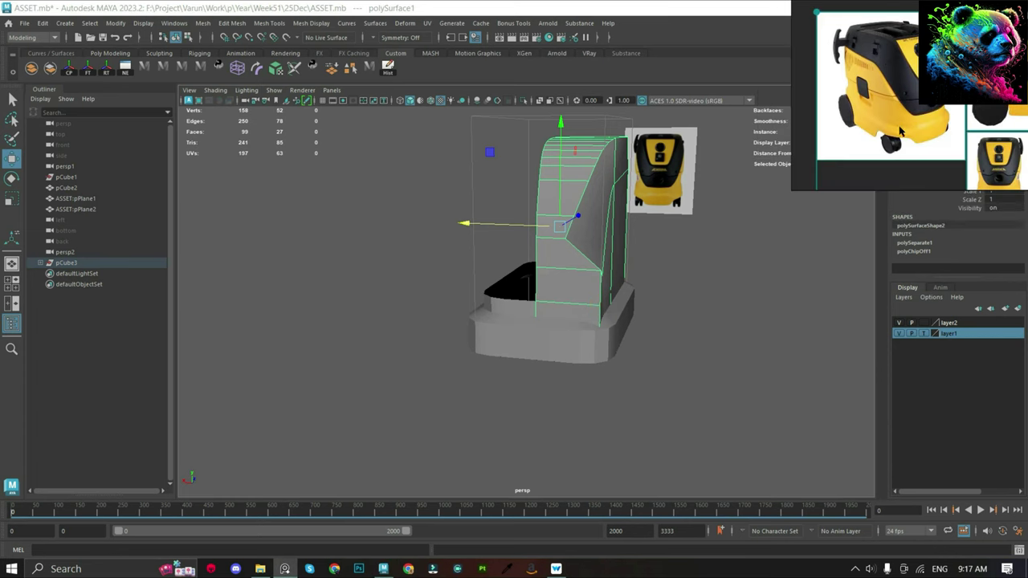
# Check an upper shell vertex against the back reference view.
pyautogui.scroll(2, 736, 320)
pyautogui.scroll(1, 722, 335)
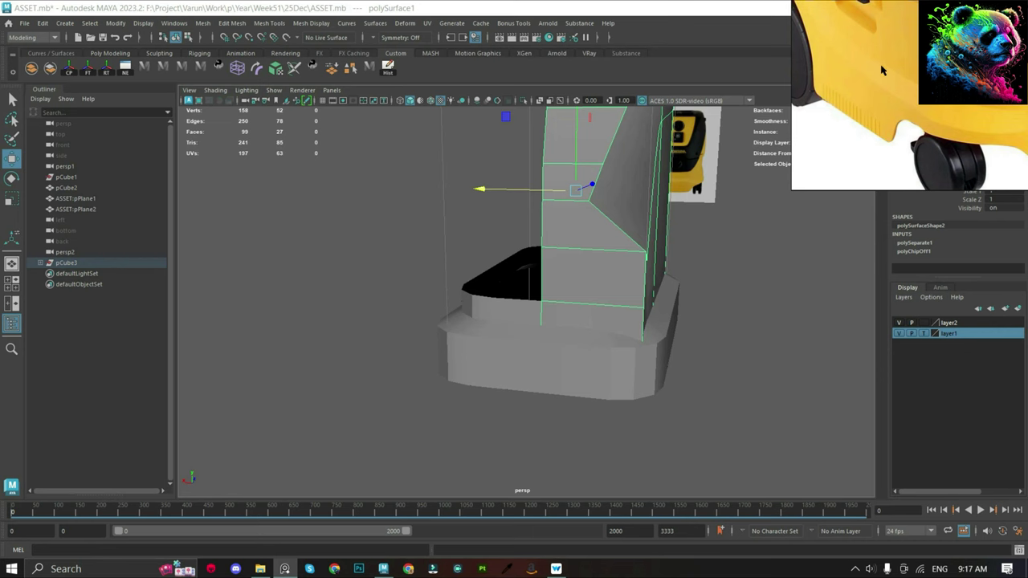
pyautogui.scroll(-3, 880, 70)
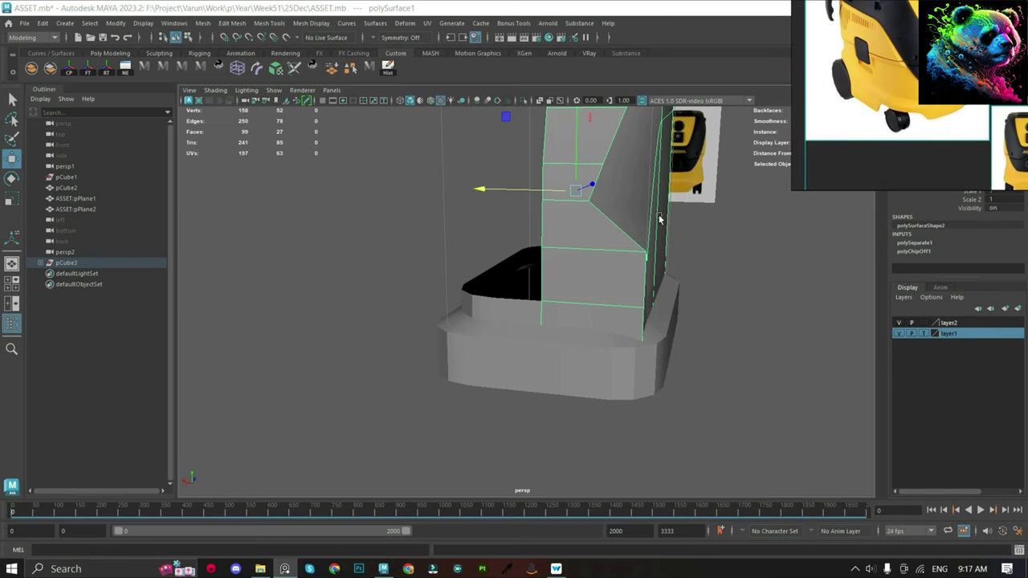
pyautogui.moveTo(659, 218)
pyautogui.keyDown('alt'); pyautogui.mouseDown()
pyautogui.moveTo(606, 223)
pyautogui.moveTo(633, 227)
pyautogui.moveTo(634, 202)
pyautogui.mouseUp(); pyautogui.keyUp('alt')
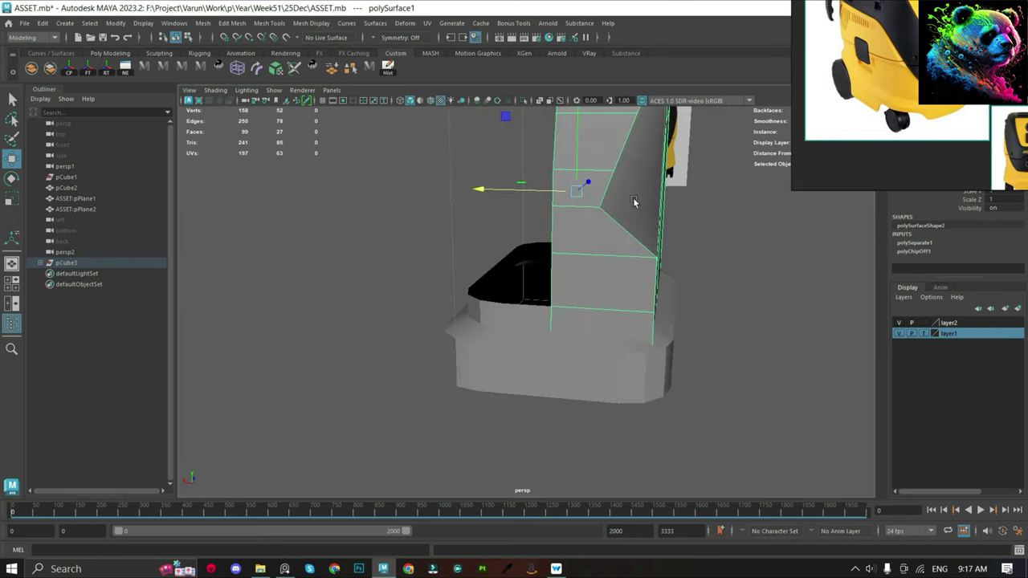
pyautogui.hotkey('alt', 'v')
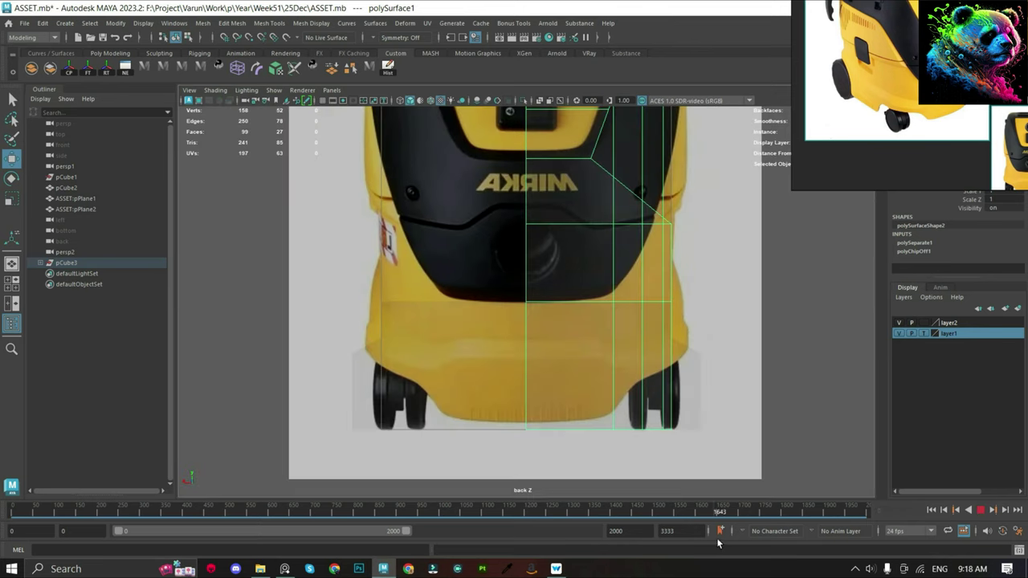
pyautogui.scroll(2, 658, 296)
pyautogui.click(596, 241)
pyautogui.press('f')
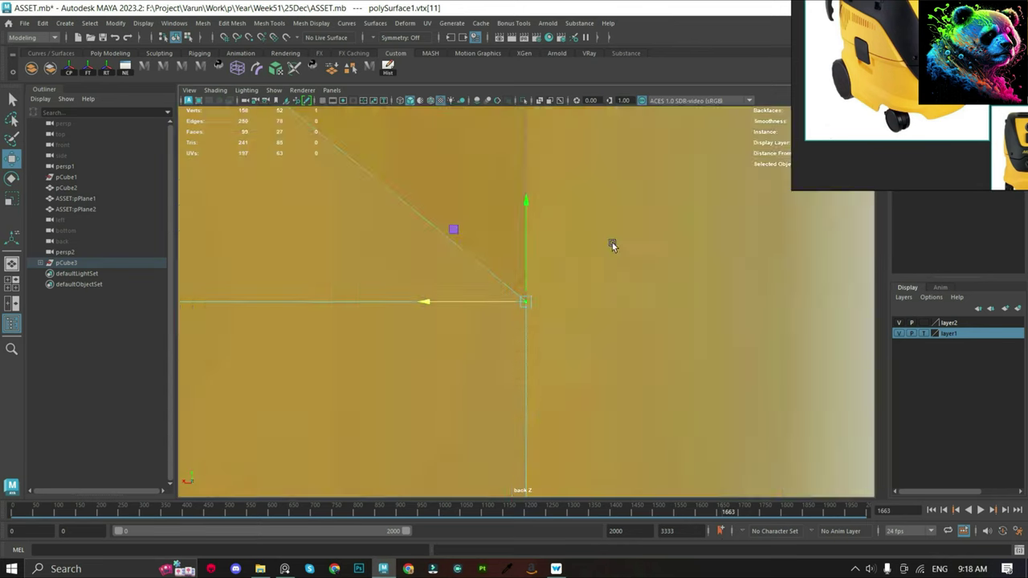
pyautogui.scroll(-3, 562, 273)
pyautogui.hotkey('alt', 'v')
# Compare the shell against the side and front references, then return to perspective.
pyautogui.moveTo(530, 228)
pyautogui.keyDown('alt'); pyautogui.mouseDown()
pyautogui.moveTo(536, 277)
pyautogui.moveTo(518, 269)
pyautogui.moveTo(543, 289)
pyautogui.mouseUp(); pyautogui.keyUp('alt')
pyautogui.press('space')
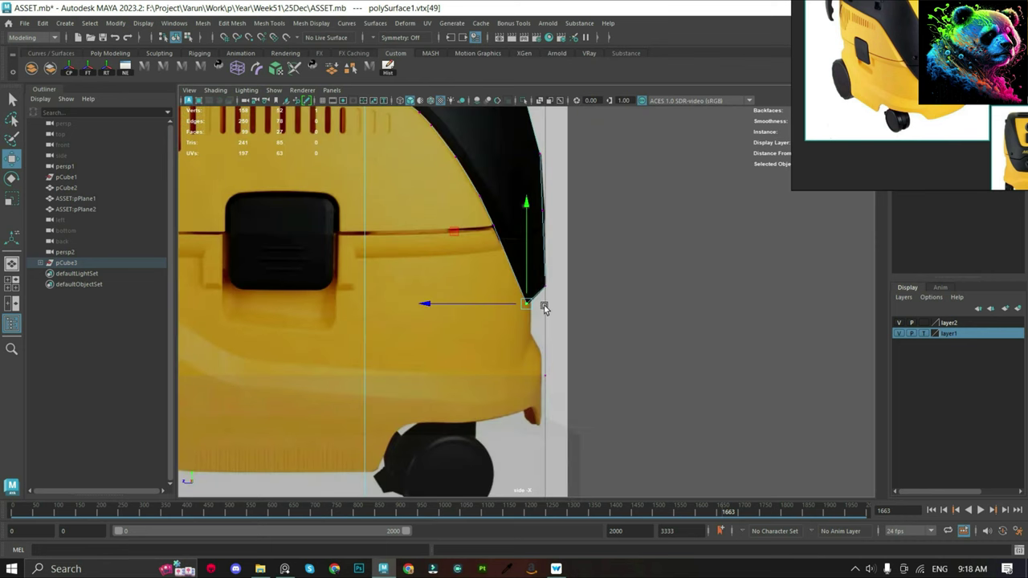
pyautogui.scroll(-4, 544, 308)
pyautogui.scroll(2, 543, 334)
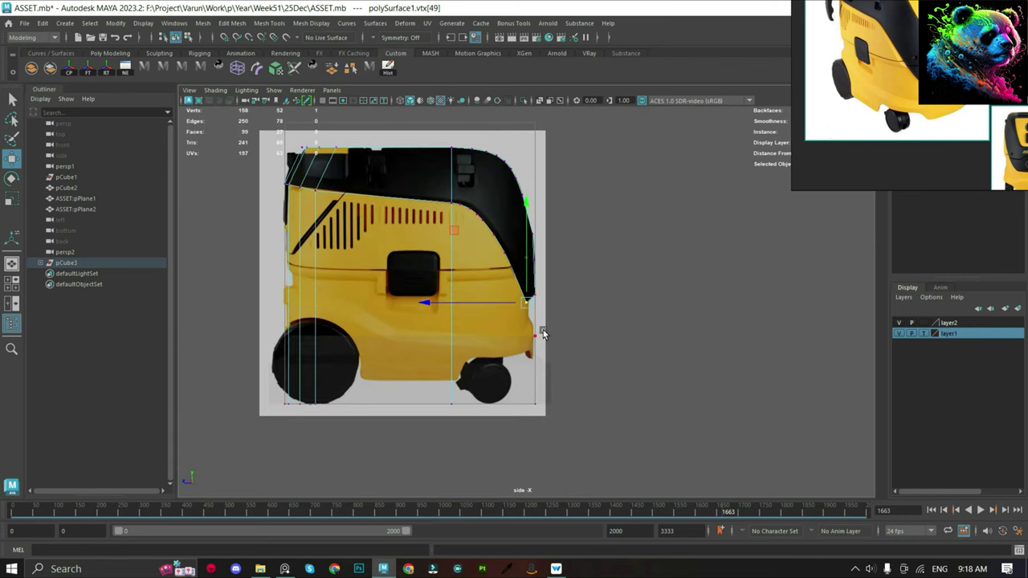
pyautogui.scroll(1, 543, 334)
pyautogui.press('space')
pyautogui.moveTo(554, 296); pyautogui.dragTo(558, 313)
pyautogui.press('space')
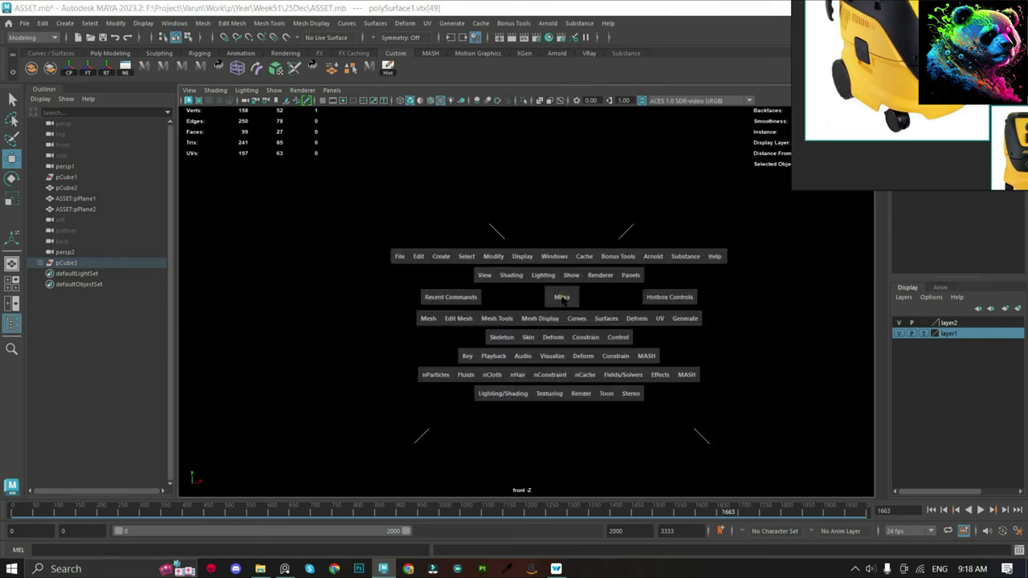
pyautogui.press('space')
pyautogui.click(511, 334)
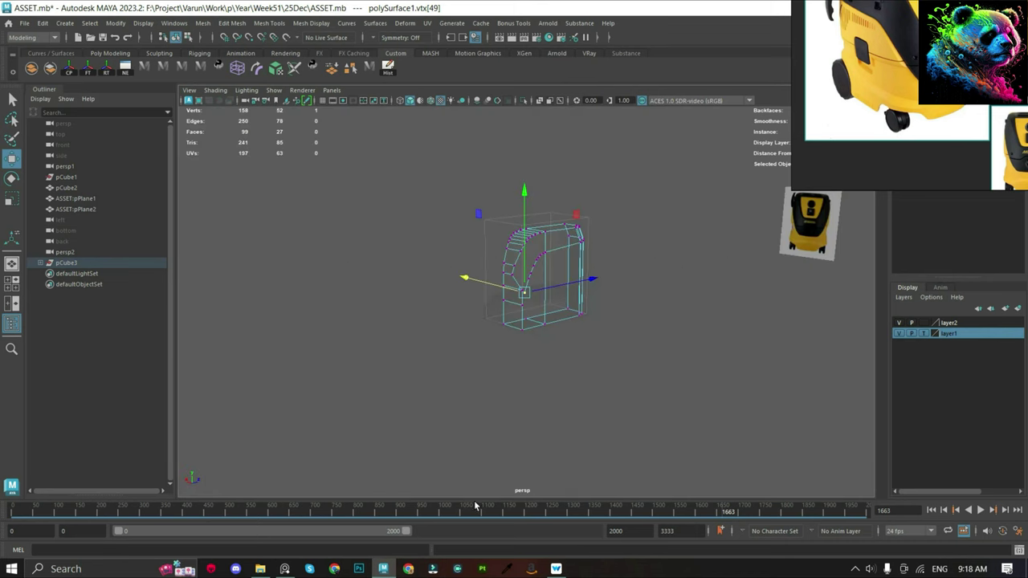
pyautogui.moveTo(476, 505); pyautogui.dragTo(33, 508)
pyautogui.moveTo(432, 323)
pyautogui.keyDown('alt'); pyautogui.mouseDown()
pyautogui.moveTo(485, 313)
pyautogui.moveTo(464, 318)
pyautogui.mouseUp(); pyautogui.keyUp('alt')
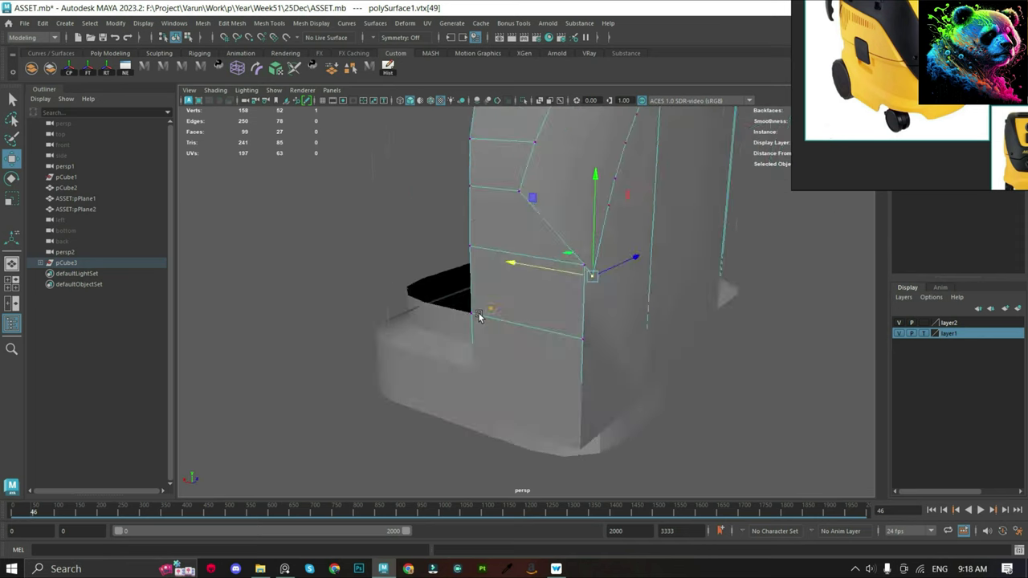
# Remove the stray vertical edge from the shell's front.
pyautogui.keyDown('alt'); pyautogui.moveTo(580, 333); pyautogui.dragTo(566, 280); pyautogui.keyUp('alt')
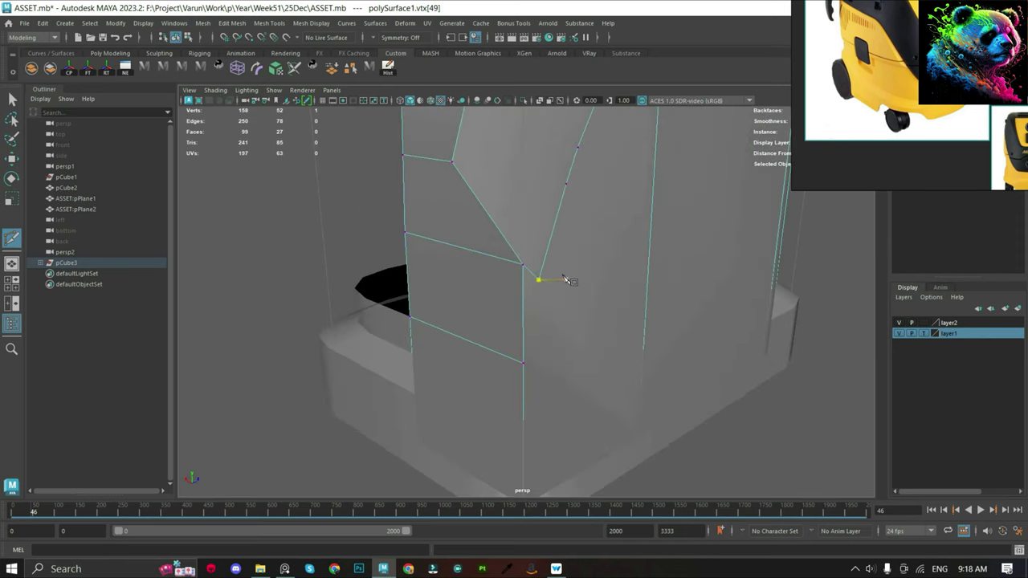
pyautogui.press('q')
pyautogui.click(522, 313)
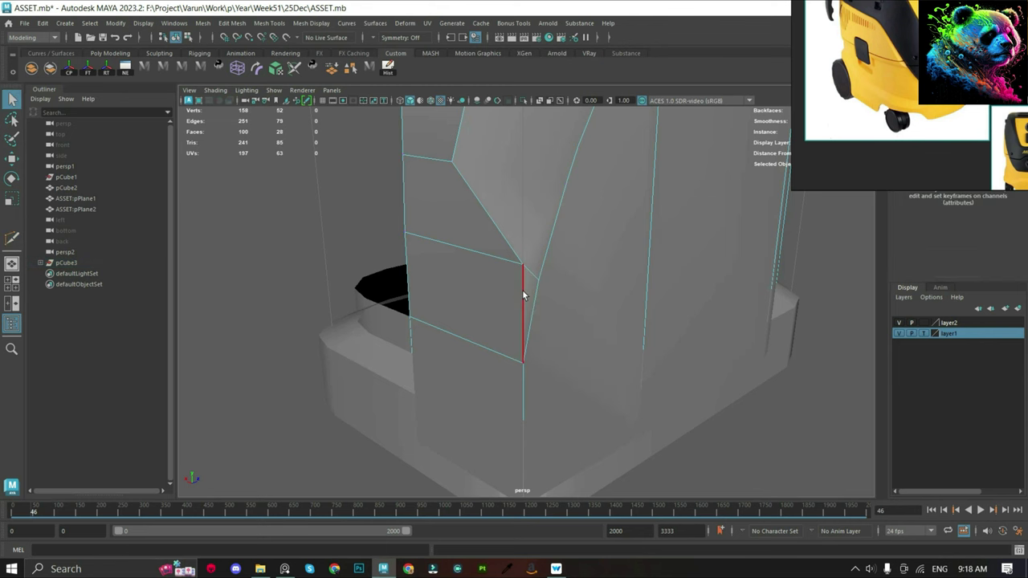
pyautogui.keyDown('shift'); pyautogui.moveTo(527, 273); pyautogui.dragTo(500, 227, button='right'); pyautogui.keyUp('shift')
pyautogui.keyDown('alt'); pyautogui.moveTo(531, 273); pyautogui.dragTo(494, 309); pyautogui.keyUp('alt')
# Pull the shell's side vertex inward to match the back reference outline.
pyautogui.click(570, 284)
pyautogui.press('w')
pyautogui.press('space')
pyautogui.click(560, 295)
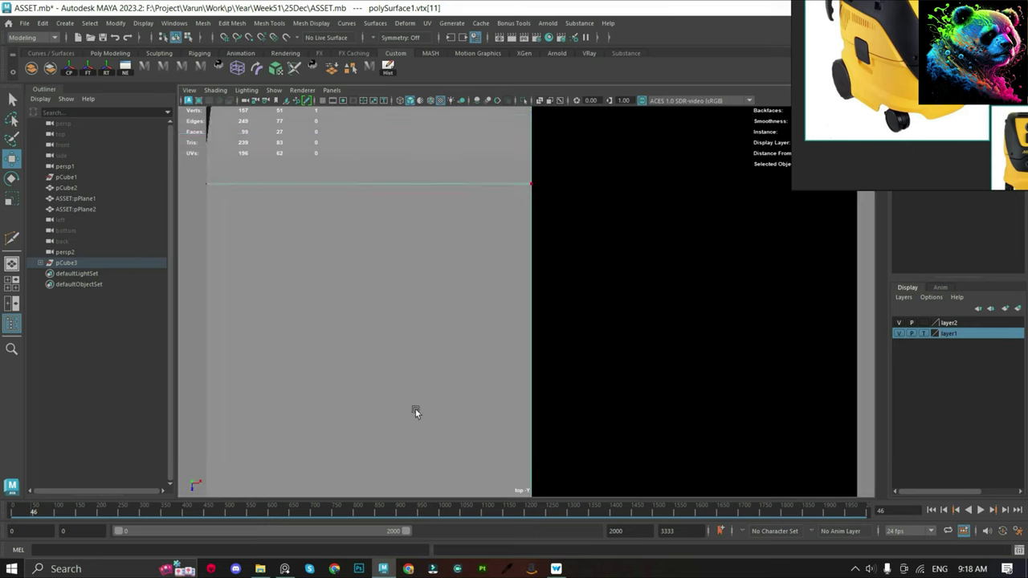
pyautogui.press('space')
pyautogui.click(549, 308)
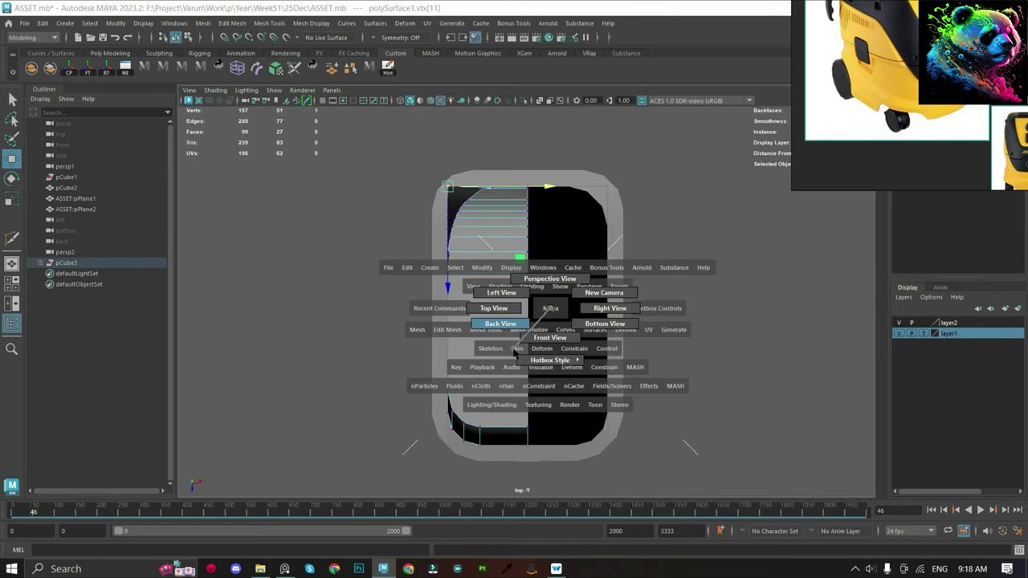
pyautogui.moveTo(514, 351); pyautogui.dragTo(501, 323)
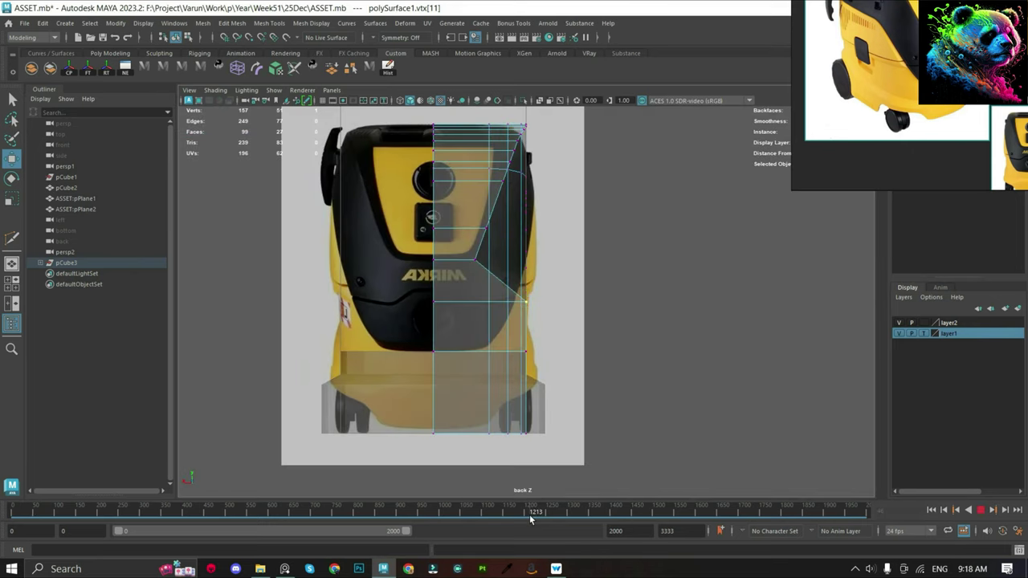
pyautogui.scroll(3, 482, 346)
pyautogui.scroll(1, 472, 319)
pyautogui.moveTo(478, 303); pyautogui.dragTo(456, 313)
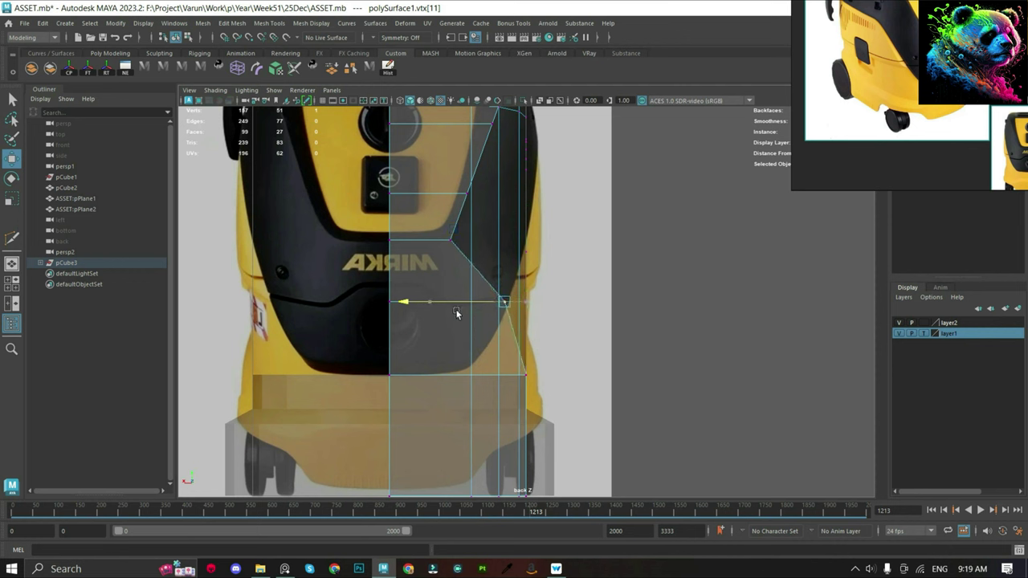
pyautogui.click(507, 378)
pyautogui.moveTo(507, 377); pyautogui.dragTo(419, 375)
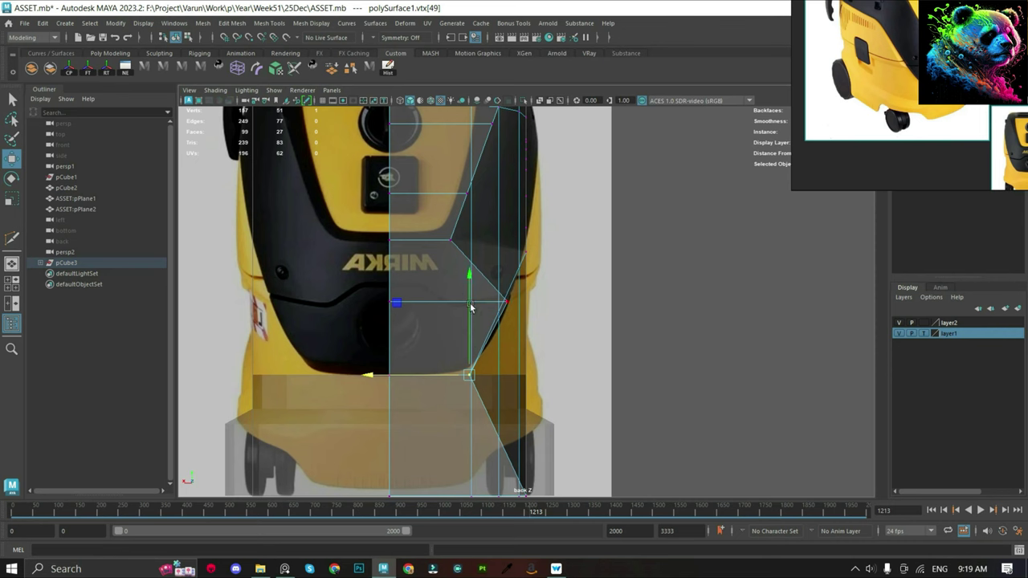
pyautogui.hotkey('ctrl', 'z')
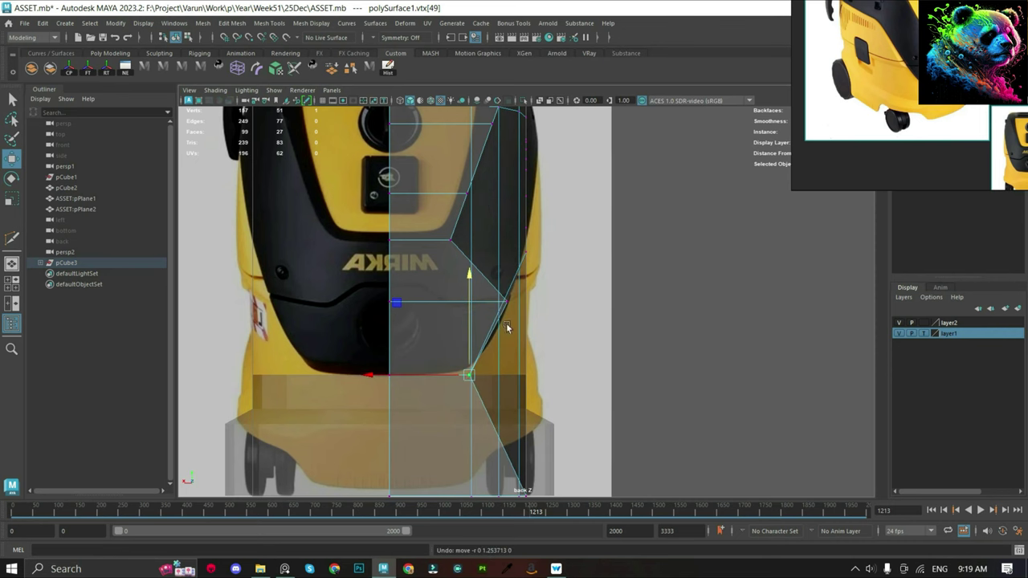
# Cut a test edge across the shell's side to the opposite vertex.
pyautogui.moveTo(519, 256)
pyautogui.keyDown('alt'); pyautogui.mouseDown()
pyautogui.moveTo(482, 257)
pyautogui.moveTo(592, 310)
pyautogui.moveTo(557, 356)
pyautogui.moveTo(437, 390)
pyautogui.moveTo(460, 336)
pyautogui.moveTo(489, 362)
pyautogui.moveTo(514, 332)
pyautogui.mouseUp(); pyautogui.keyUp('alt')
pyautogui.click(437, 389)
pyautogui.keyDown('shift'); pyautogui.moveTo(513, 332); pyautogui.dragTo(482, 305, button='right'); pyautogui.keyUp('shift')
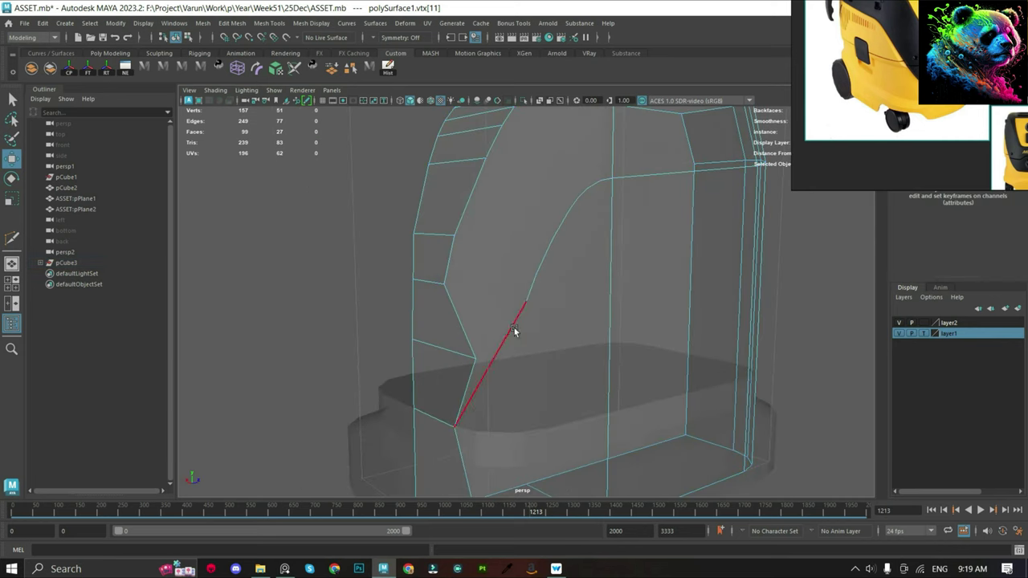
pyautogui.click(535, 277)
pyautogui.click(453, 236)
pyautogui.rightClick(472, 300)
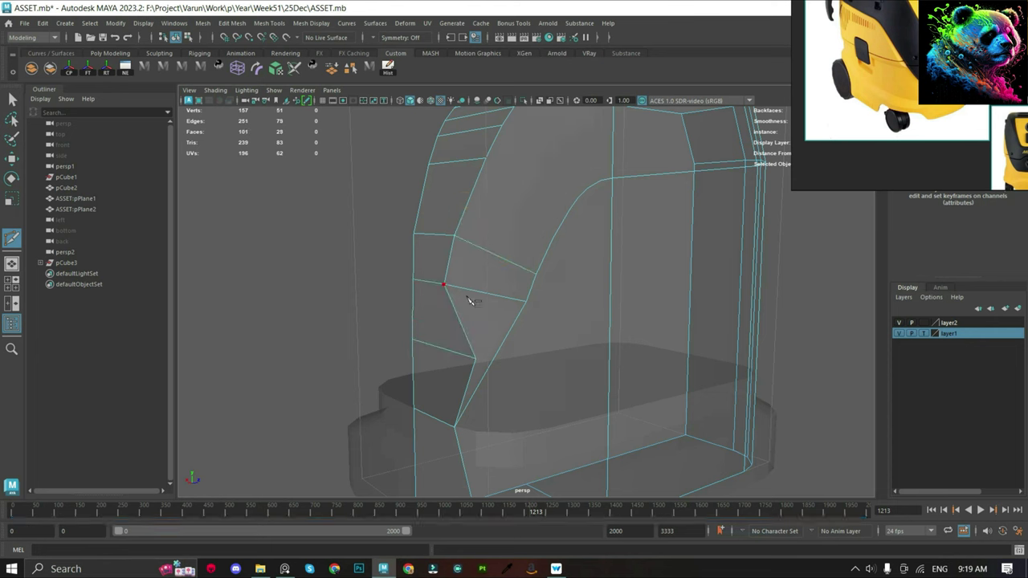
pyautogui.press('q')
pyautogui.scroll(-3, 524, 337)
pyautogui.keyDown('alt'); pyautogui.moveTo(524, 336); pyautogui.dragTo(578, 321); pyautogui.keyUp('alt')
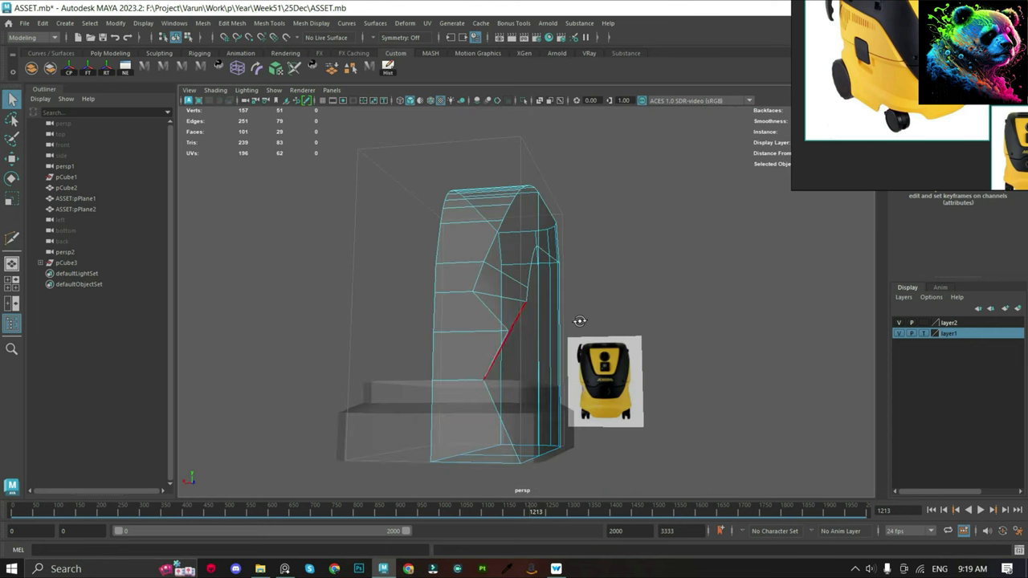
# Undo the test cut and delete the diagonal connecting edge.
pyautogui.press('space')
pyautogui.moveTo(452, 347); pyautogui.dragTo(479, 322)
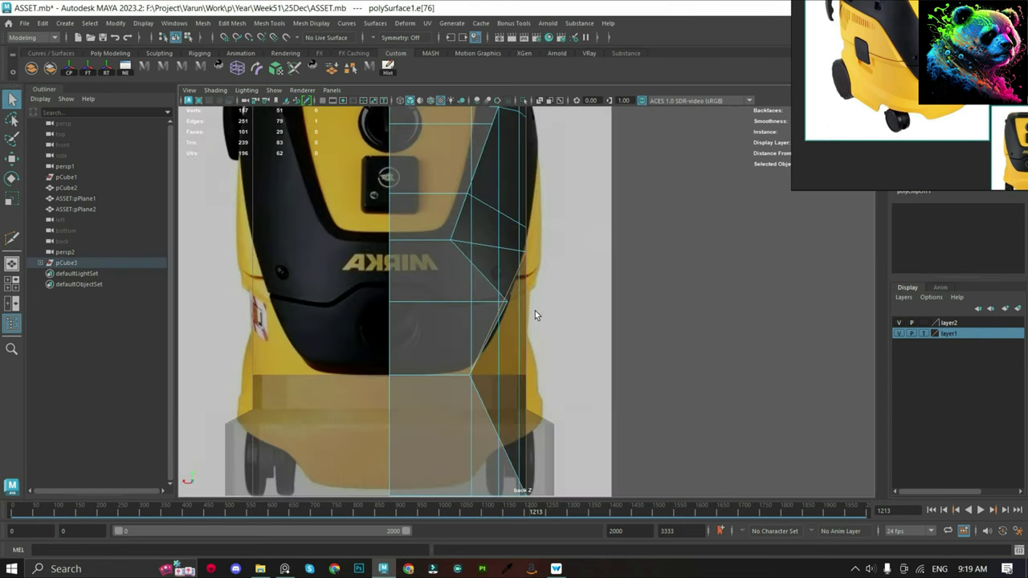
pyautogui.scroll(2, 504, 331)
pyautogui.keyDown('alt'); pyautogui.moveTo(504, 331); pyautogui.dragTo(508, 326, button='middle'); pyautogui.keyUp('alt')
pyautogui.hotkey('ctrl', 'z')
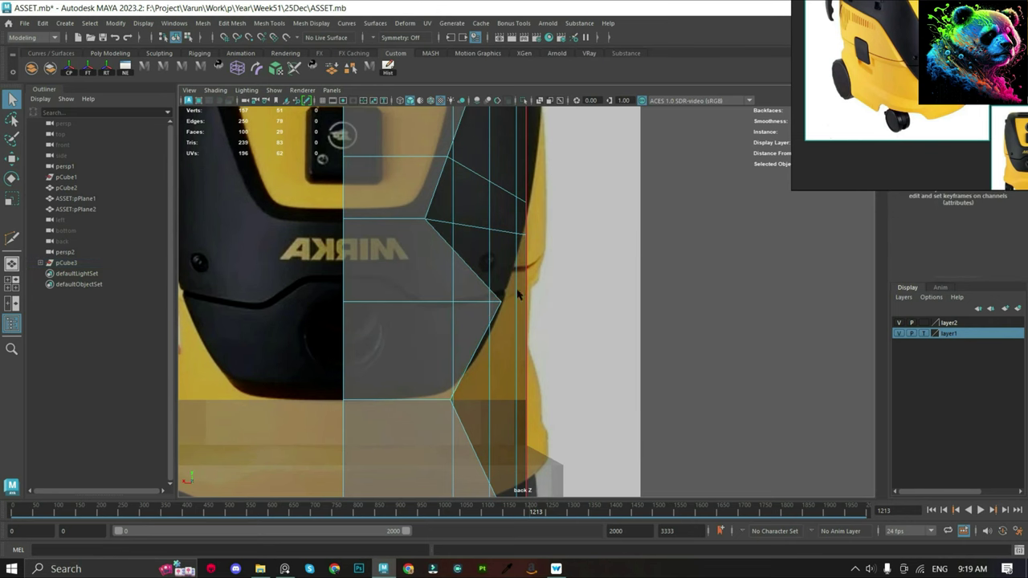
pyautogui.press('space')
pyautogui.keyDown('shift'); pyautogui.moveTo(493, 313); pyautogui.dragTo(500, 367, button='right'); pyautogui.keyUp('shift')
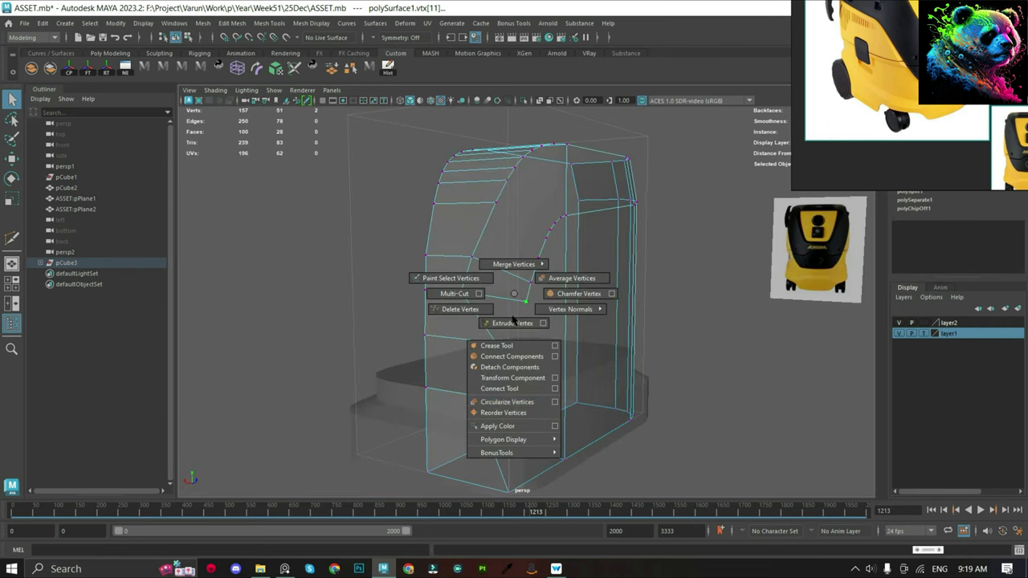
pyautogui.scroll(2, 519, 352)
pyautogui.keyDown('alt'); pyautogui.moveTo(519, 352); pyautogui.dragTo(473, 323); pyautogui.keyUp('alt')
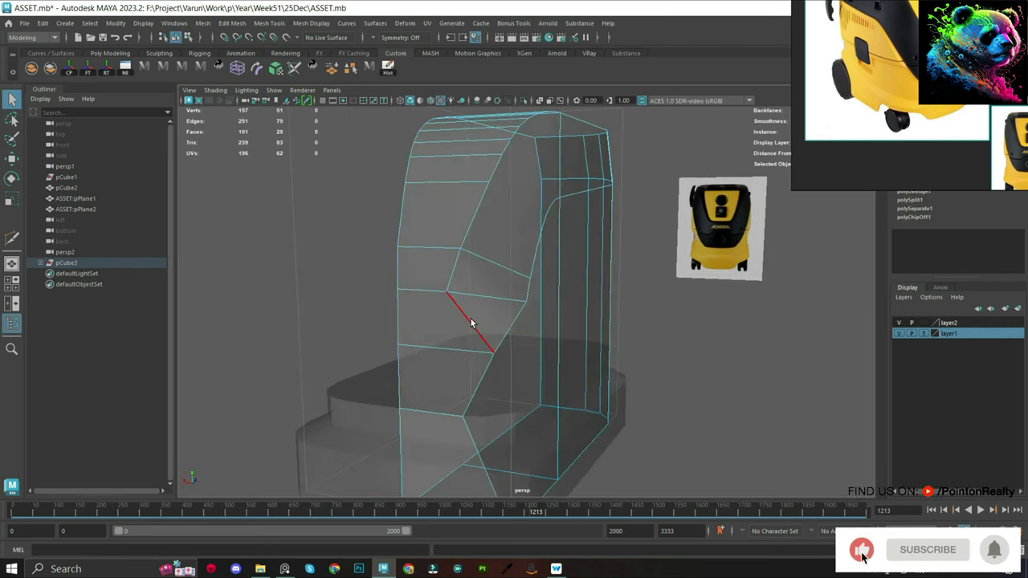
pyautogui.click(473, 323)
pyautogui.press('Delete')
# Select the shell's lower corner vertex, checking it in back and perspective views.
pyautogui.press('space')
pyautogui.moveTo(499, 259); pyautogui.dragTo(501, 315)
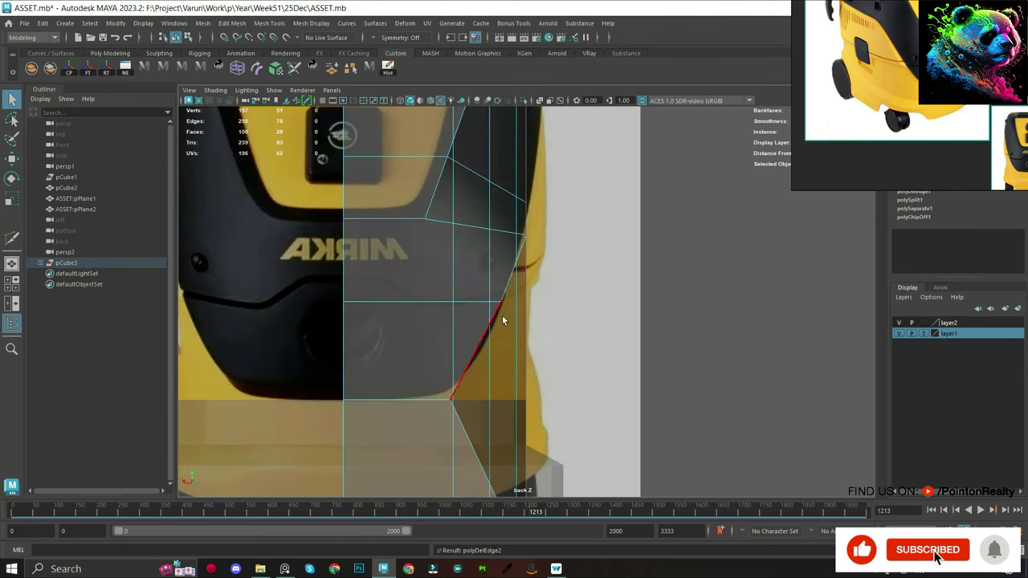
pyautogui.click(498, 303)
pyautogui.press('space')
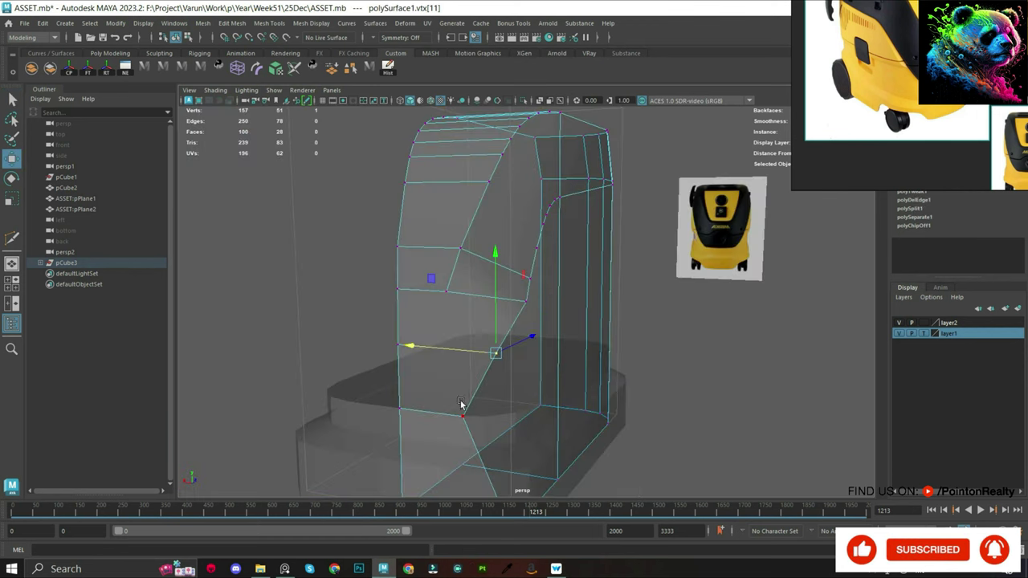
pyautogui.moveTo(463, 419)
pyautogui.keyDown('alt'); pyautogui.mouseDown()
pyautogui.moveTo(540, 313)
pyautogui.moveTo(437, 298)
pyautogui.moveTo(654, 305)
pyautogui.mouseUp(); pyautogui.keyUp('alt')
pyautogui.click(507, 302)
pyautogui.scroll(3, 436, 298)
pyautogui.click(486, 298)
pyautogui.press('space')
# Nudge the lower corner vertex slightly inward along X.
pyautogui.scroll(-2, 573, 323)
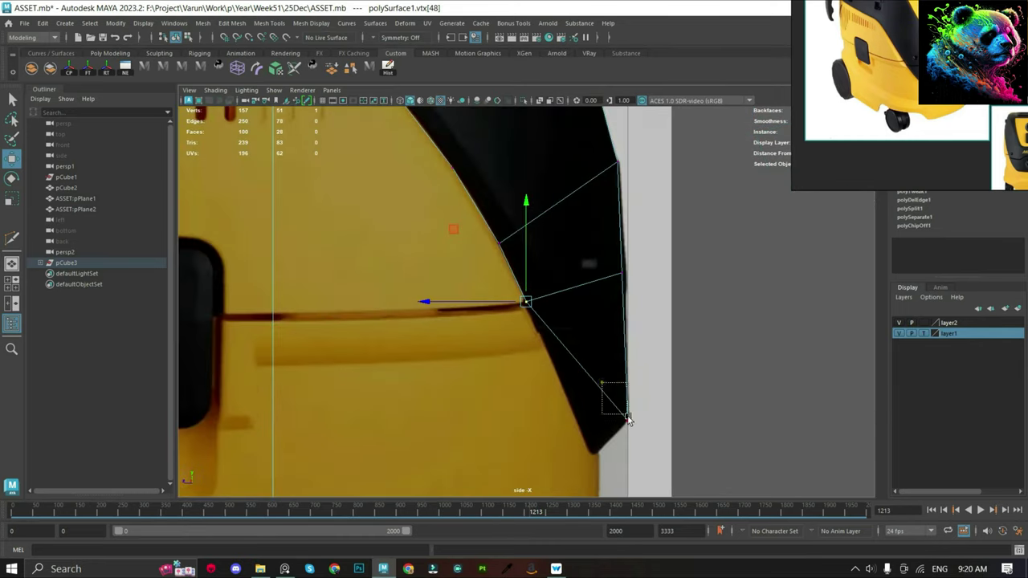
pyautogui.click(616, 411)
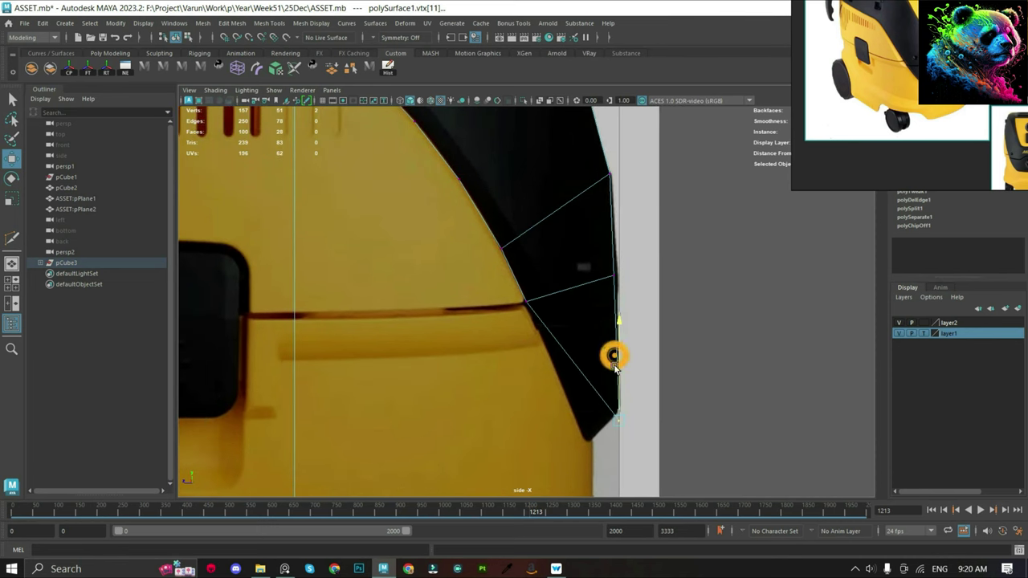
pyautogui.press('space')
pyautogui.moveTo(603, 340)
pyautogui.keyDown('alt'); pyautogui.mouseDown()
pyautogui.moveTo(598, 358)
pyautogui.moveTo(612, 362)
pyautogui.mouseUp(); pyautogui.keyUp('alt')
pyautogui.scroll(2, 490, 374)
pyautogui.scroll(1, 502, 350)
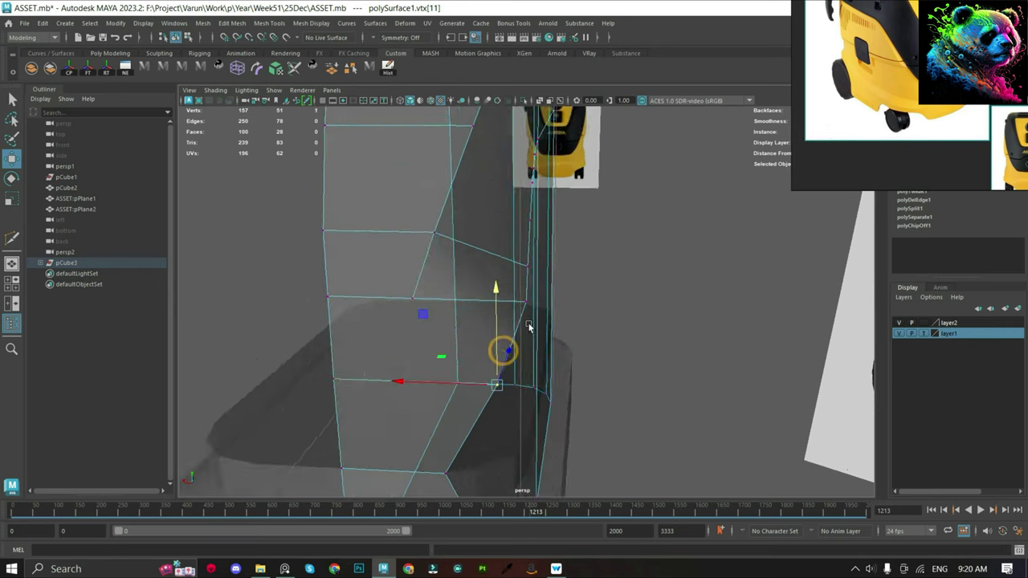
pyautogui.scroll(1, 501, 351)
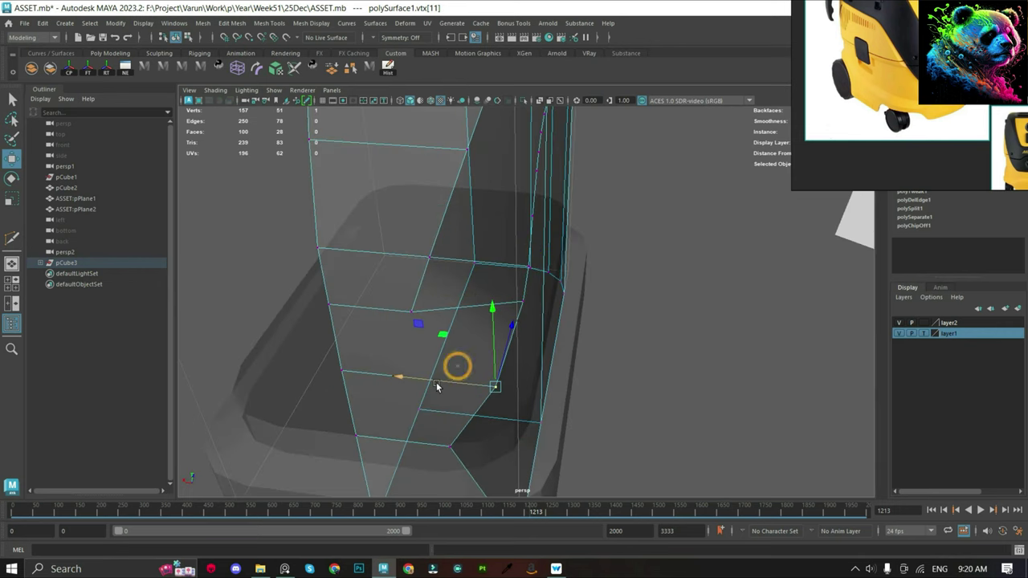
pyautogui.moveTo(436, 387); pyautogui.dragTo(431, 386)
# Select and frame the next vertex up the shell's side.
pyautogui.click(520, 303)
pyautogui.press('f')
pyautogui.keyDown('alt'); pyautogui.moveTo(471, 294); pyautogui.dragTo(566, 294); pyautogui.keyUp('alt')
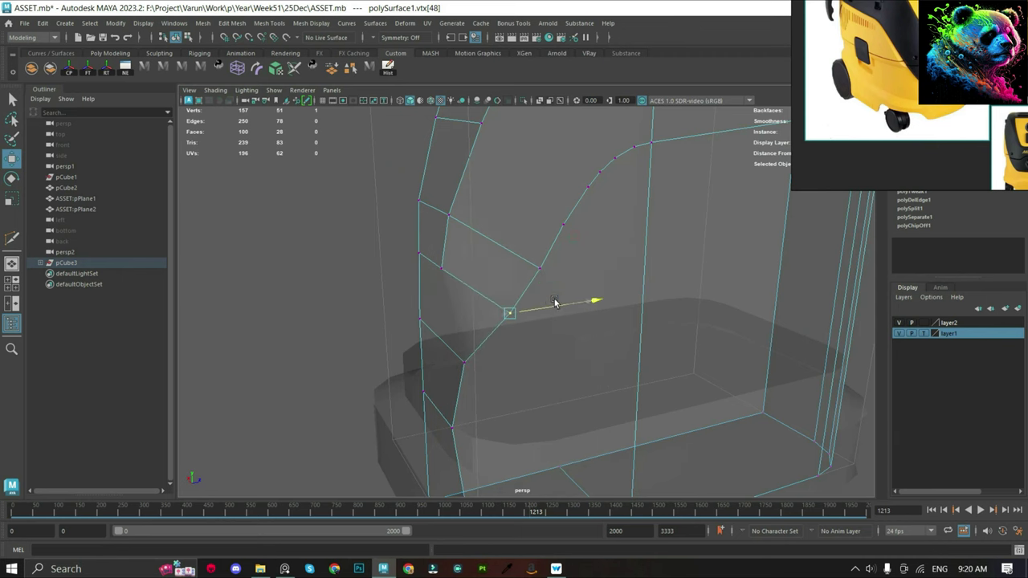
pyautogui.press('[')
pyautogui.press('space')
pyautogui.moveTo(570, 307)
pyautogui.keyDown('alt'); pyautogui.mouseDown()
pyautogui.moveTo(521, 271)
pyautogui.moveTo(620, 274)
pyautogui.moveTo(646, 316)
pyautogui.mouseUp(); pyautogui.keyUp('alt')
# Check the vertex in back view, then show back and perspective panes side by side.
pyautogui.press('space')
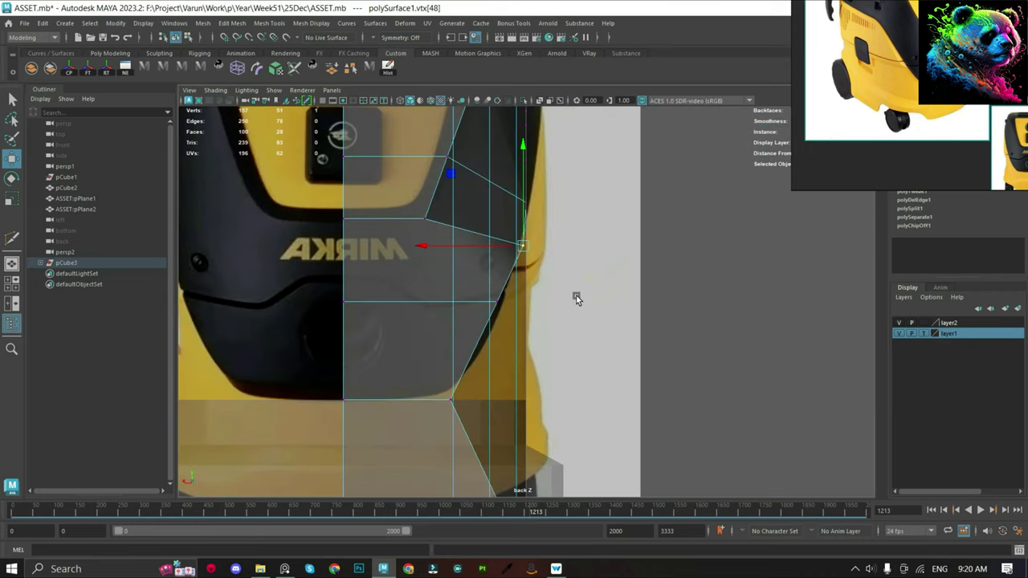
pyautogui.scroll(-3, 506, 308)
pyautogui.scroll(2, 515, 246)
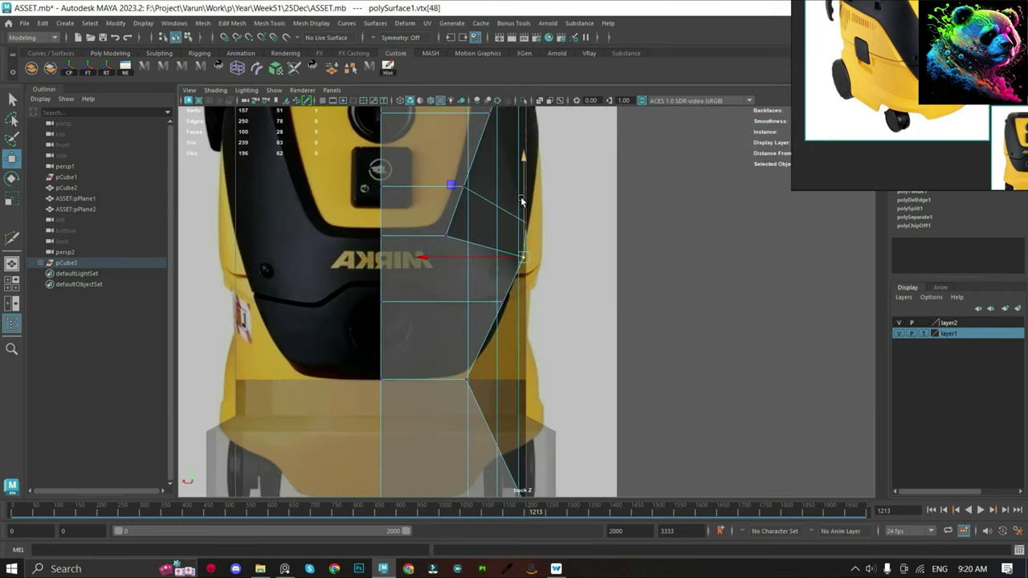
pyautogui.press('space')
pyautogui.press('w')
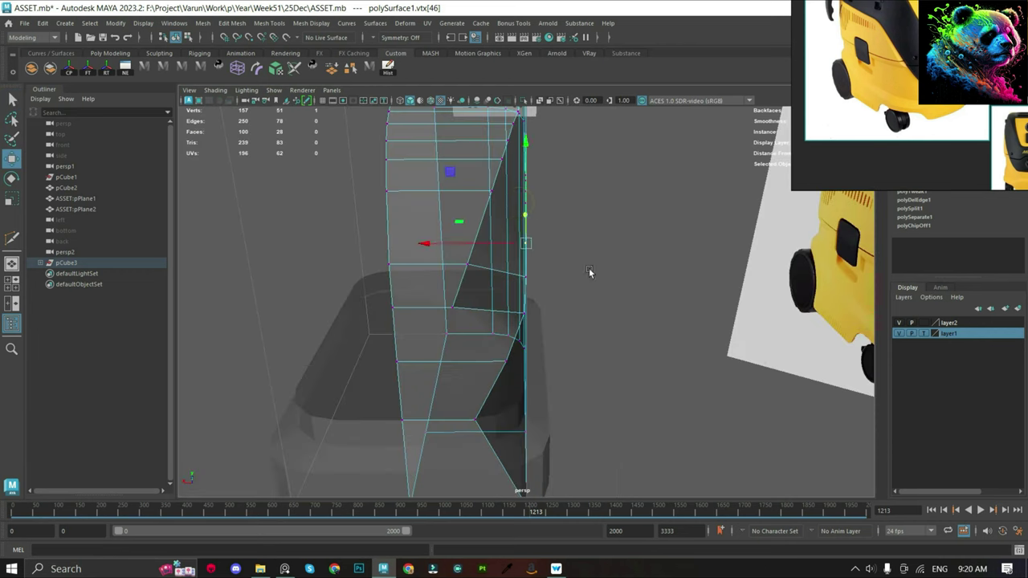
pyautogui.moveTo(589, 268)
pyautogui.keyDown('alt'); pyautogui.mouseDown()
pyautogui.moveTo(518, 271)
pyautogui.moveTo(567, 225)
pyautogui.mouseUp(); pyautogui.keyUp('alt')
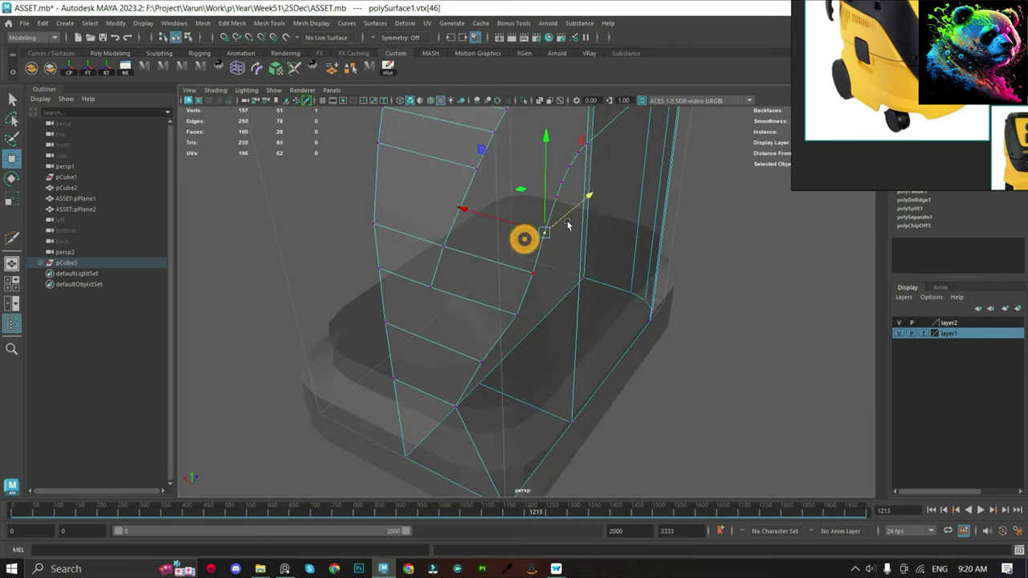
pyautogui.click(9, 306)
pyautogui.press('space')
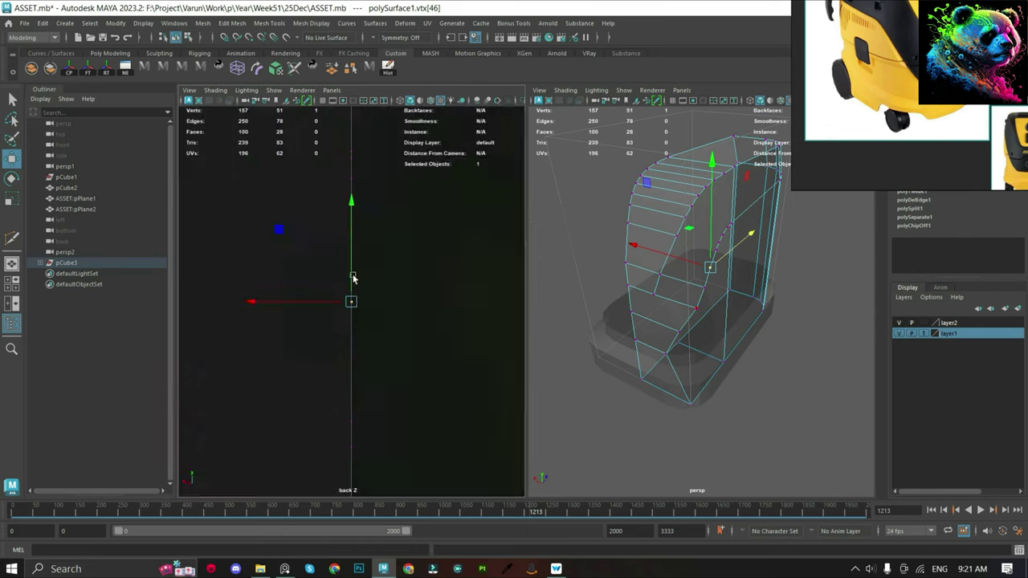
# Push the side vertex and the lower corner vertex outward onto the back-reference outline.
pyautogui.moveTo(302, 302); pyautogui.dragTo(322, 303)
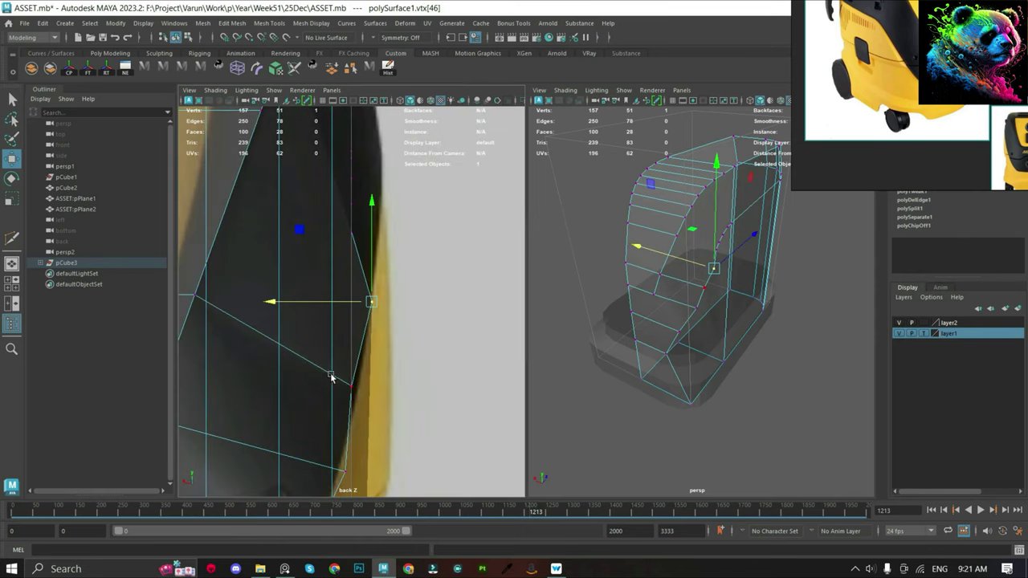
pyautogui.click(330, 377)
pyautogui.moveTo(280, 387); pyautogui.dragTo(287, 392)
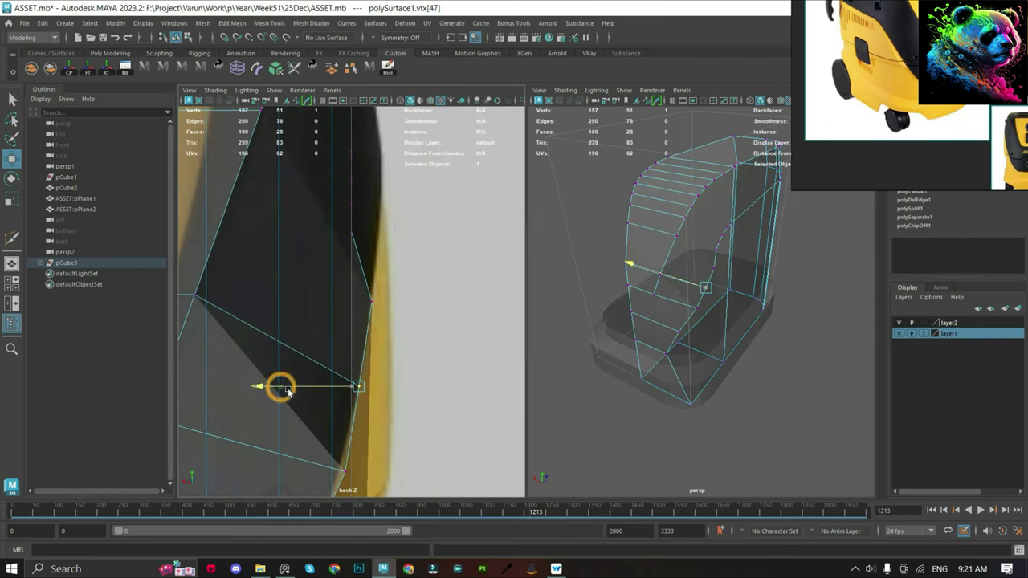
pyautogui.scroll(-4, 337, 457)
pyautogui.click(308, 456)
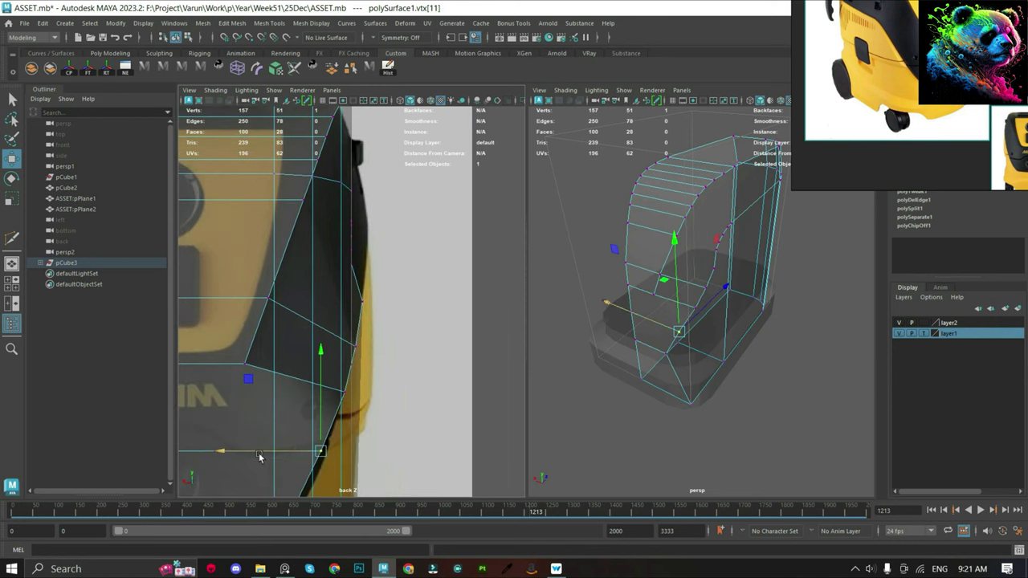
pyautogui.moveTo(259, 456); pyautogui.dragTo(264, 447)
pyautogui.scroll(-2, 322, 361)
pyautogui.scroll(2, 349, 279)
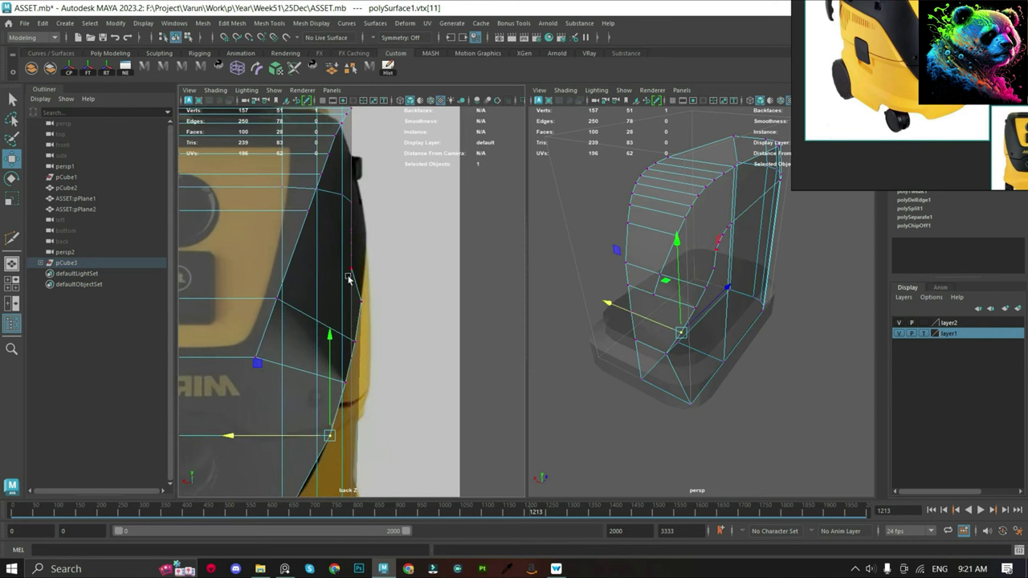
# Nudge the vertices higher up the shell edge onto the back-reference outline.
pyautogui.click(351, 271)
pyautogui.scroll(2, 321, 273)
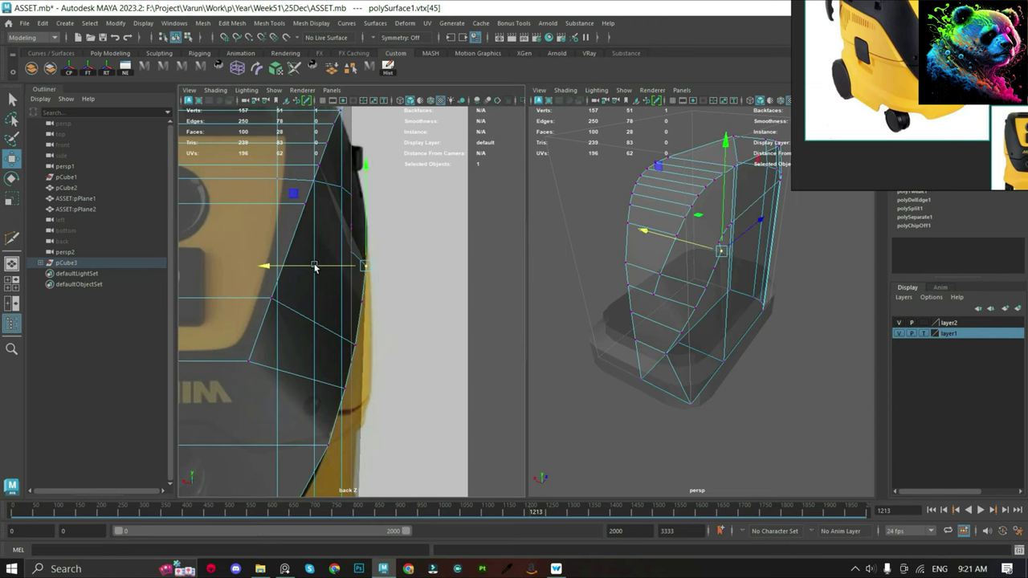
pyautogui.scroll(1, 350, 254)
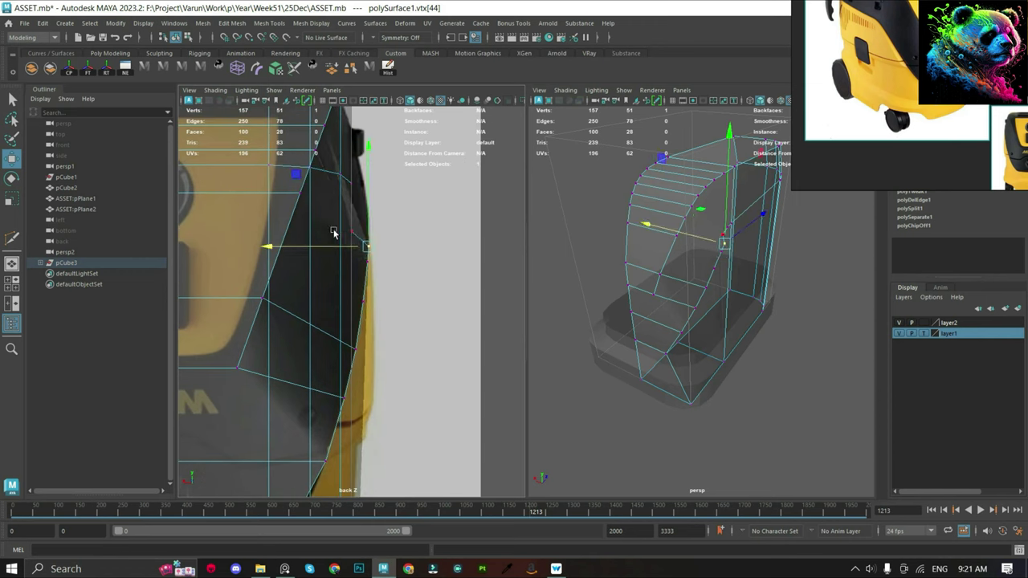
pyautogui.click(325, 232)
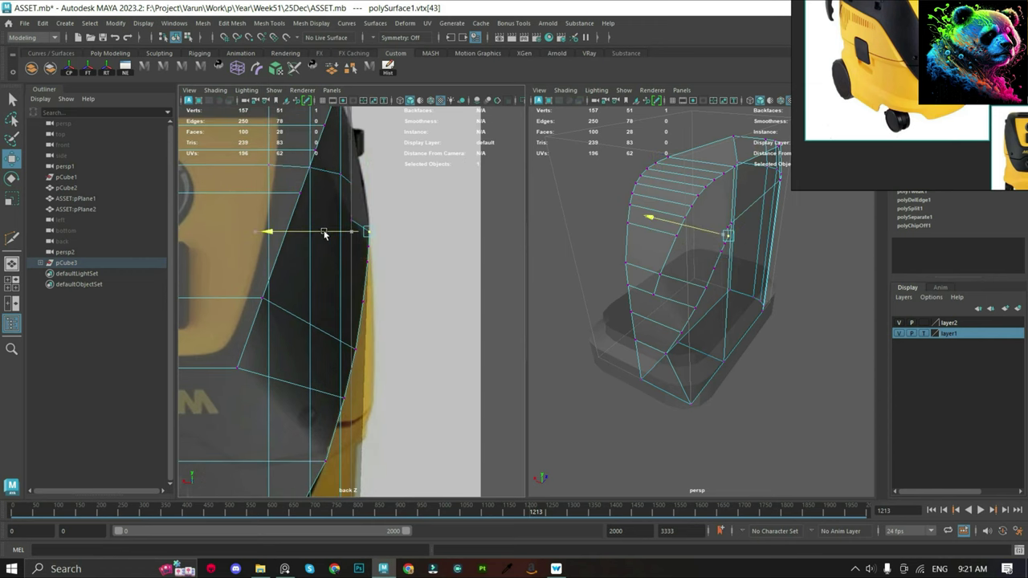
pyautogui.keyDown('alt'); pyautogui.moveTo(343, 222); pyautogui.dragTo(348, 295, button='middle'); pyautogui.keyUp('alt')
pyautogui.scroll(2, 353, 298)
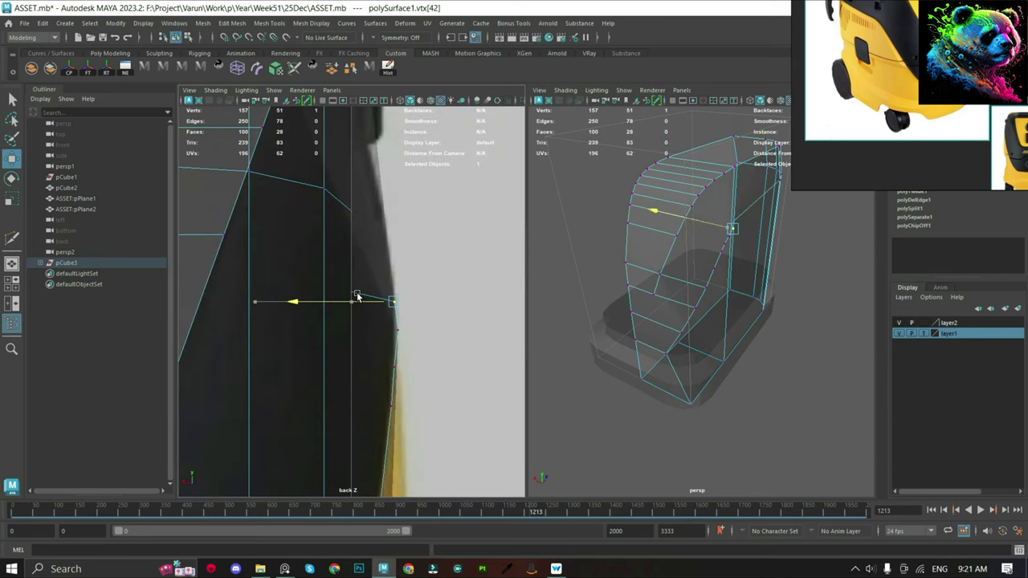
pyautogui.click(343, 289)
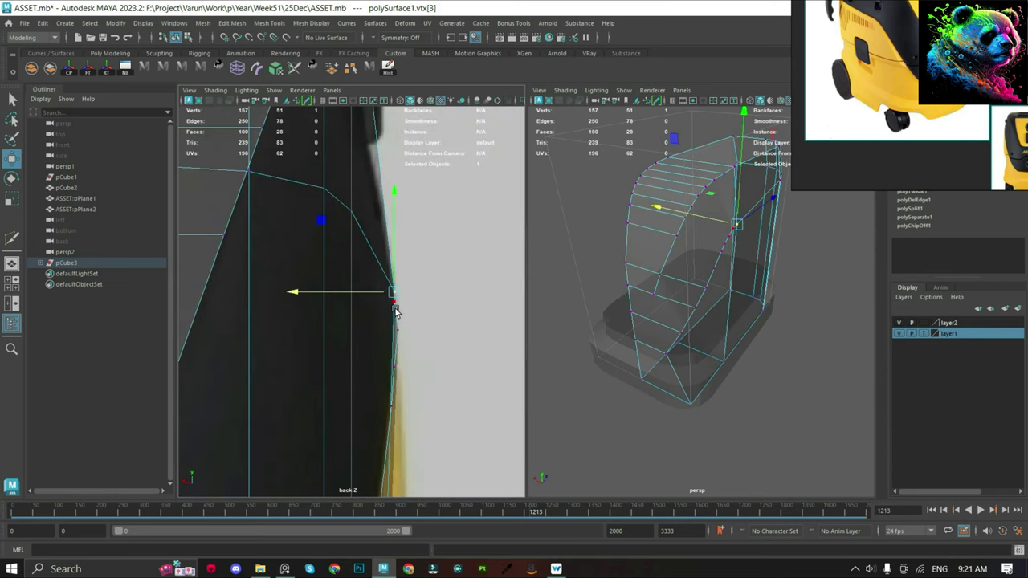
pyautogui.moveTo(371, 336); pyautogui.dragTo(366, 336)
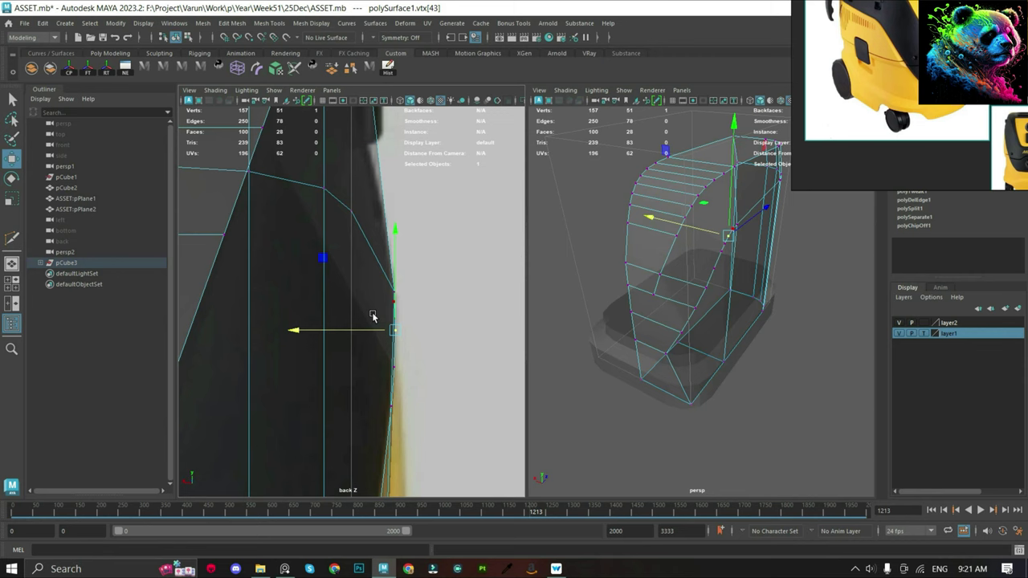
pyautogui.scroll(-3, 374, 311)
# Add a horizontal edge loop across the lower part of the shell.
pyautogui.click(342, 173)
pyautogui.moveTo(348, 193); pyautogui.dragTo(355, 166, button='right')
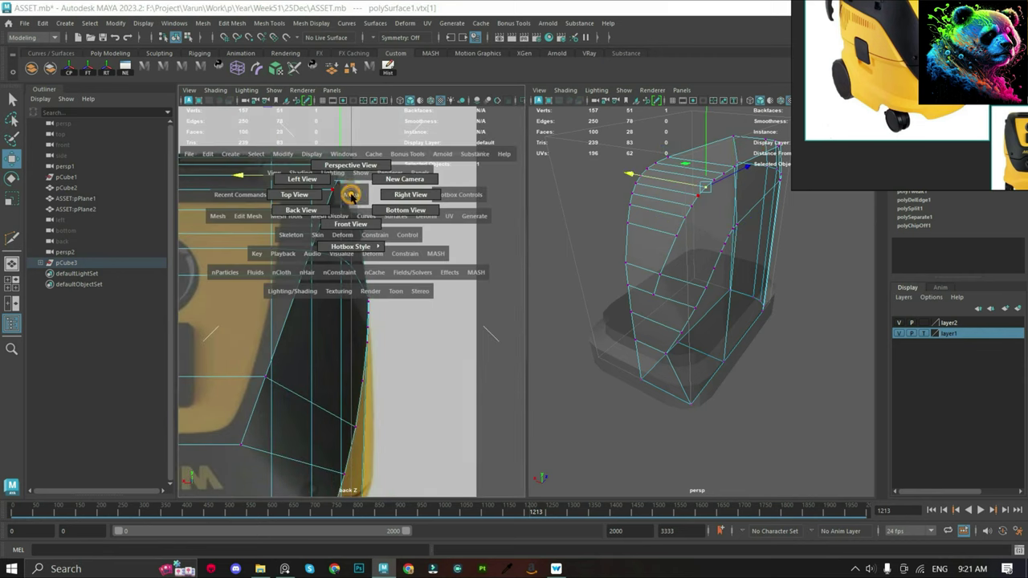
pyautogui.click(369, 165)
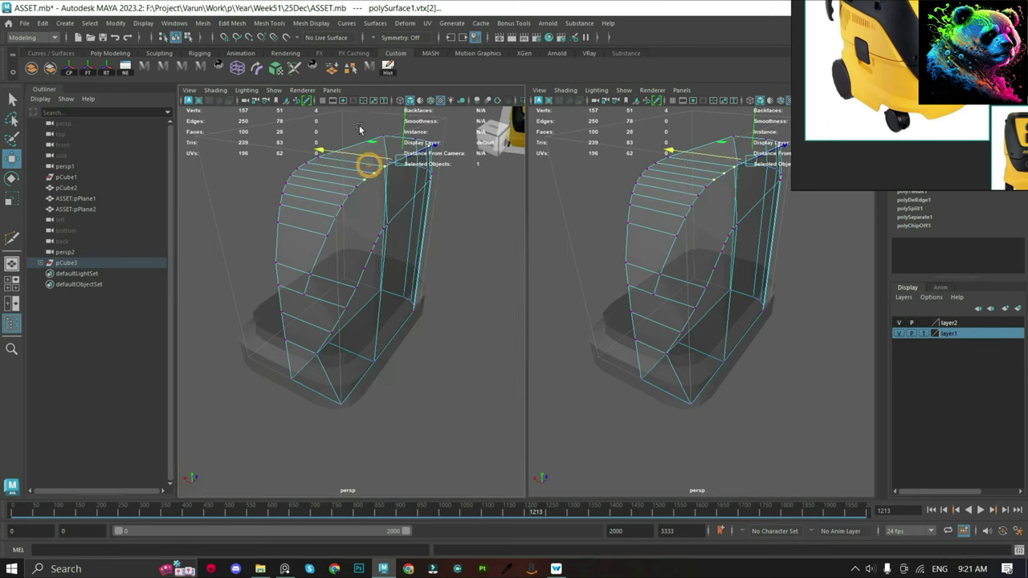
pyautogui.press('f')
pyautogui.keyDown('alt'); pyautogui.moveTo(380, 348); pyautogui.dragTo(277, 416); pyautogui.keyUp('alt')
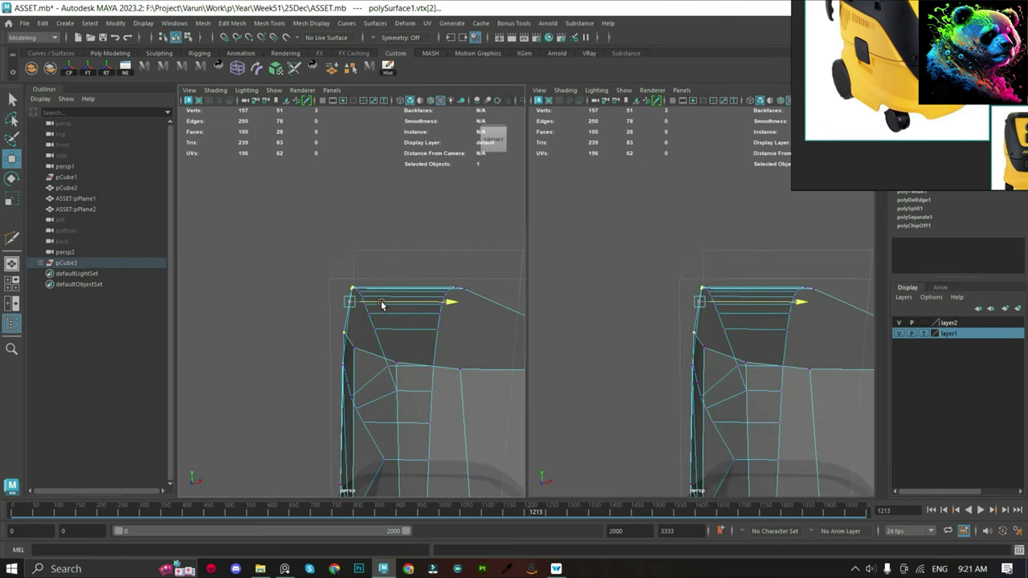
pyautogui.keyDown('alt'); pyautogui.moveTo(381, 305); pyautogui.dragTo(358, 368); pyautogui.keyUp('alt')
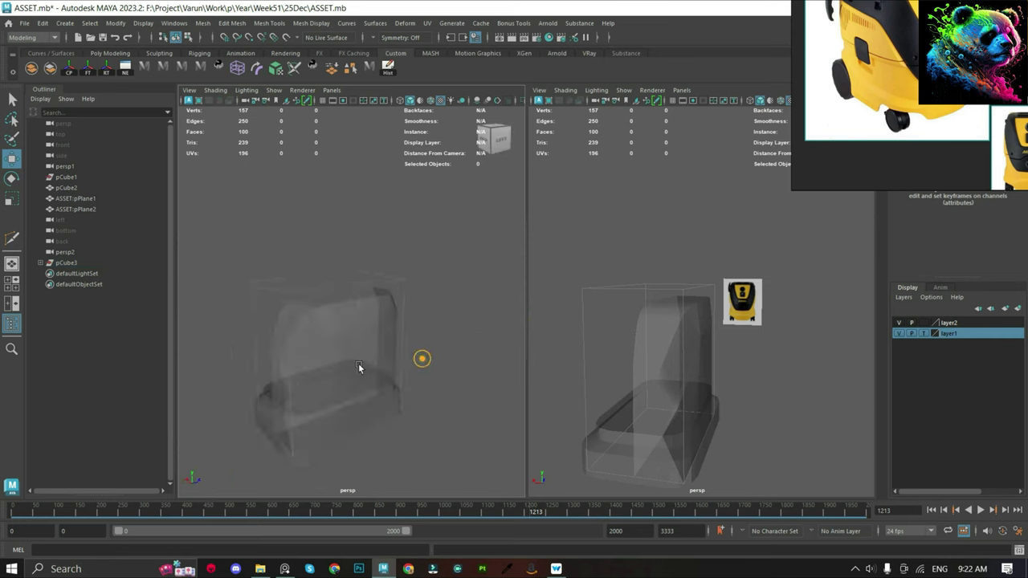
pyautogui.click(358, 367)
pyautogui.moveTo(378, 275); pyautogui.dragTo(459, 287, button='right')
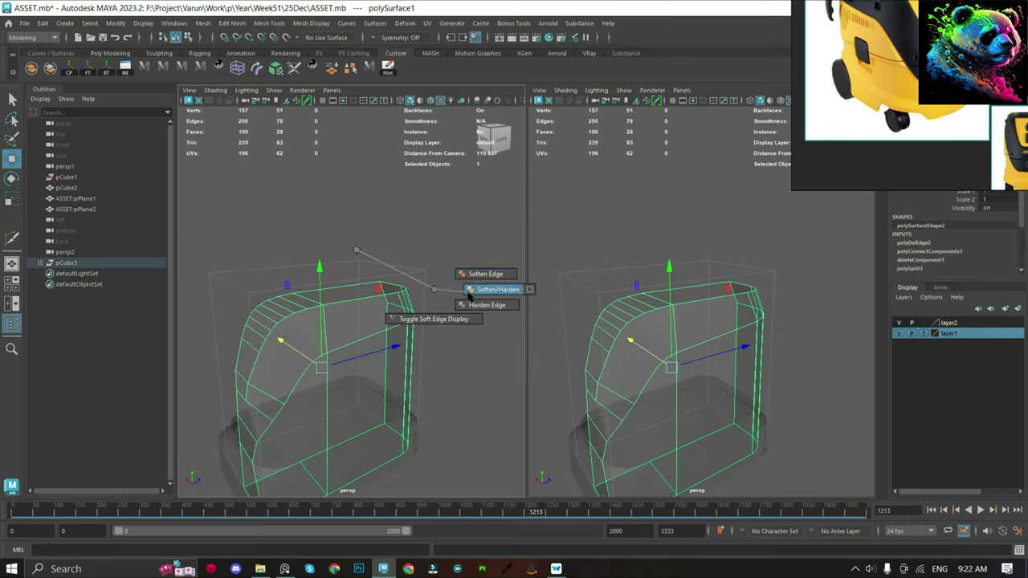
pyautogui.click(323, 324)
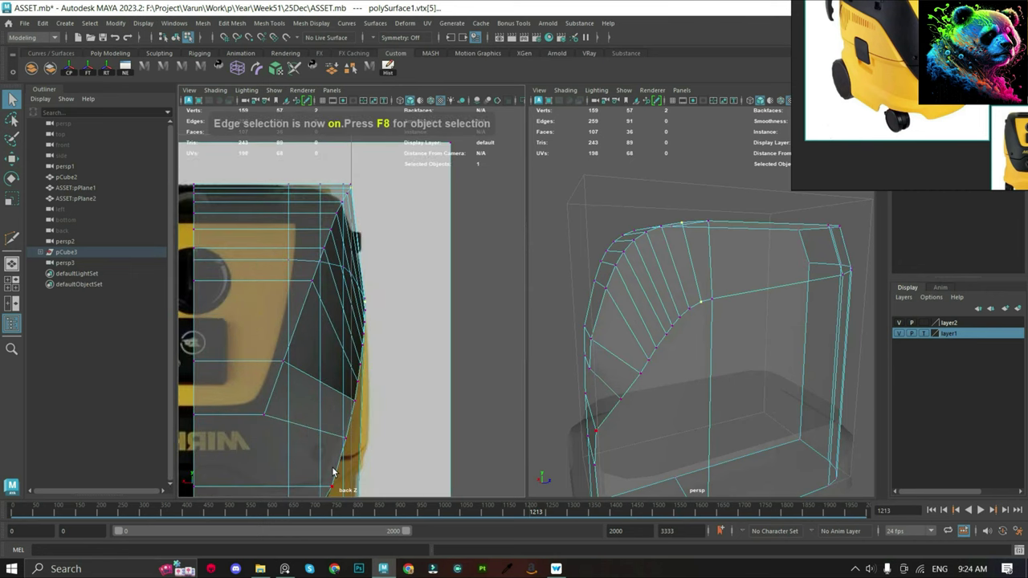
pyautogui.keyDown('alt'); pyautogui.moveTo(334, 472); pyautogui.dragTo(305, 340, button='middle'); pyautogui.keyUp('alt')
# Select vertices on the new edge loop down to the shell's lower corner.
pyautogui.keyDown('ctrl'); pyautogui.middleClick(309, 340); pyautogui.keyUp('ctrl')
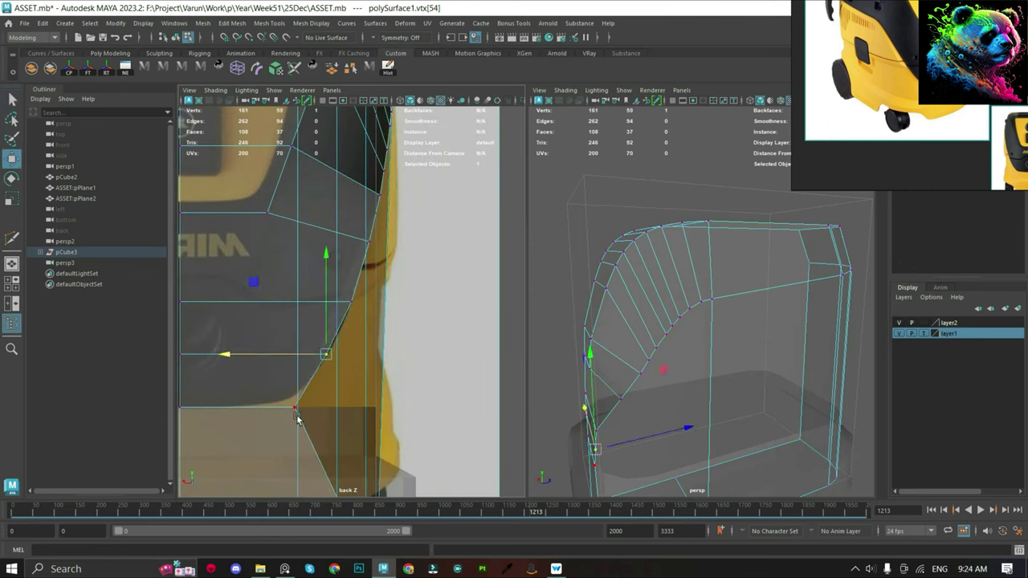
pyautogui.click(339, 311)
pyautogui.press('f')
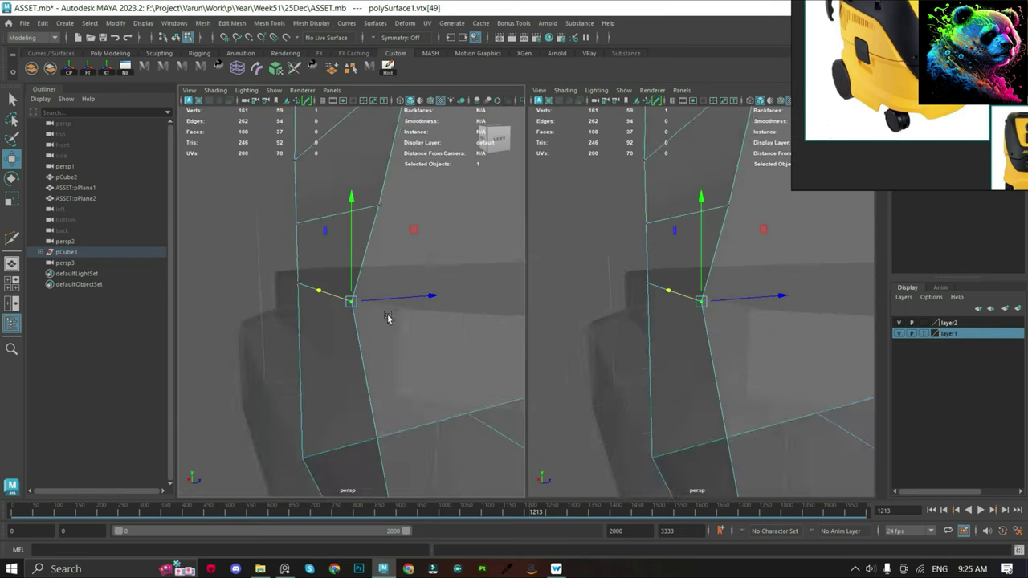
pyautogui.scroll(-5, 387, 318)
pyautogui.moveTo(405, 314)
pyautogui.keyDown('alt'); pyautogui.mouseDown()
pyautogui.moveTo(329, 255)
pyautogui.moveTo(404, 231)
pyautogui.moveTo(280, 292)
pyautogui.moveTo(408, 305)
pyautogui.mouseUp(); pyautogui.keyUp('alt')
pyautogui.click(403, 233)
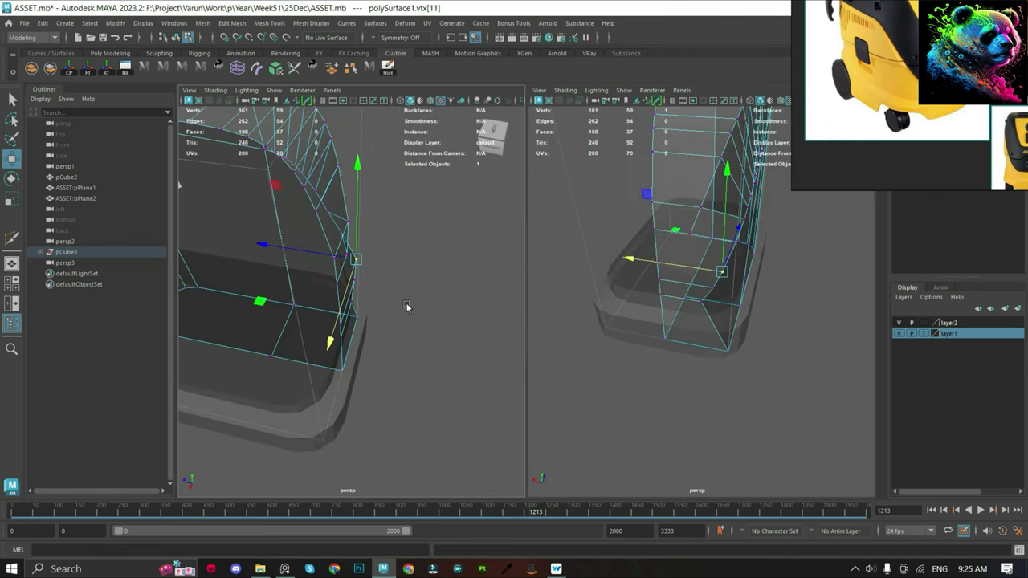
pyautogui.scroll(3, 972, 146)
pyautogui.scroll(2, 971, 145)
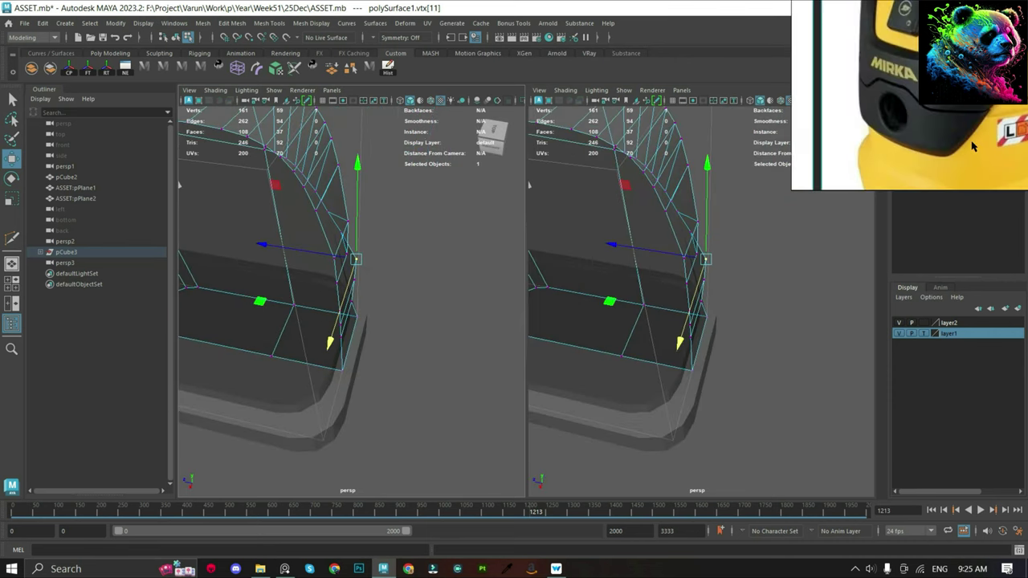
# Frame the whole shell and pick a vertex on its side edge.
pyautogui.press('F8')
pyautogui.click(291, 241)
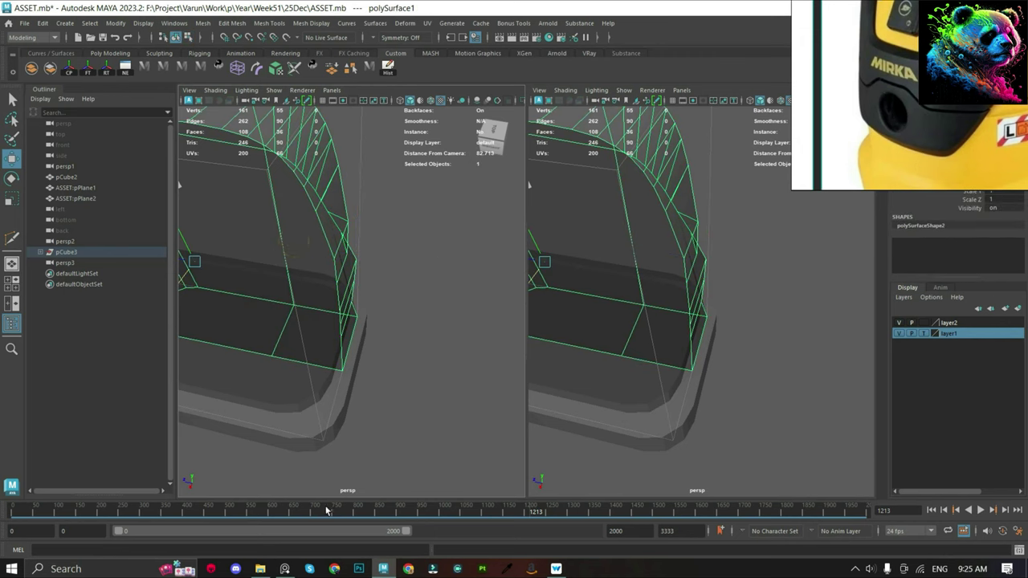
pyautogui.press('f')
pyautogui.press('q')
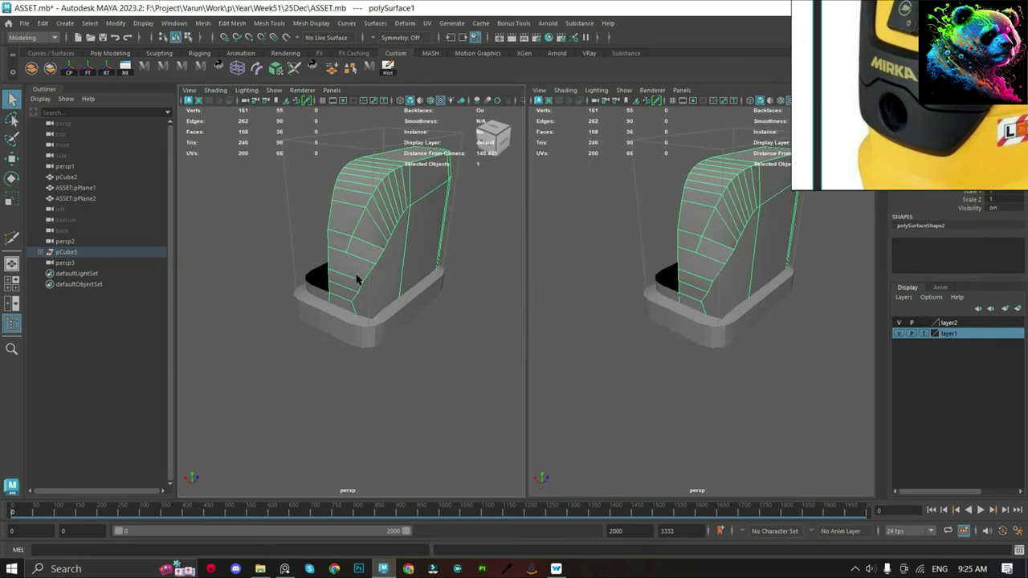
pyautogui.press('F8')
pyautogui.click(357, 279)
pyautogui.press('f')
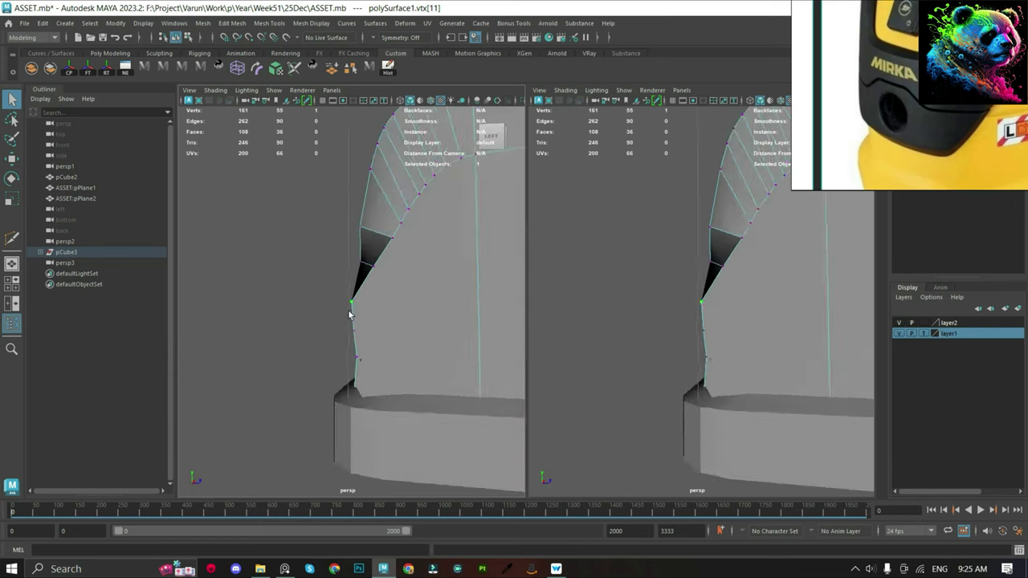
pyautogui.moveTo(350, 313)
pyautogui.keyDown('alt'); pyautogui.mouseDown()
pyautogui.moveTo(412, 306)
pyautogui.moveTo(378, 310)
pyautogui.moveTo(390, 319)
pyautogui.mouseUp(); pyautogui.keyUp('alt')
# Pull the vertex below the upper curve left to match the side reference outline.
pyautogui.press('w')
pyautogui.click(383, 268)
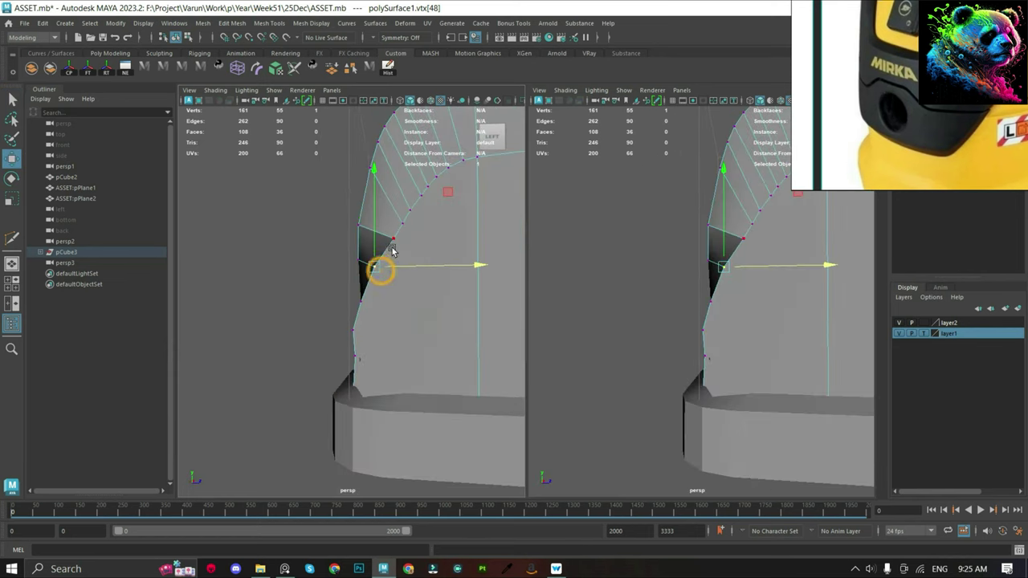
pyautogui.moveTo(391, 252)
pyautogui.mouseDown()
pyautogui.moveTo(390, 291)
pyautogui.moveTo(444, 300)
pyautogui.mouseUp()
pyautogui.press('space')
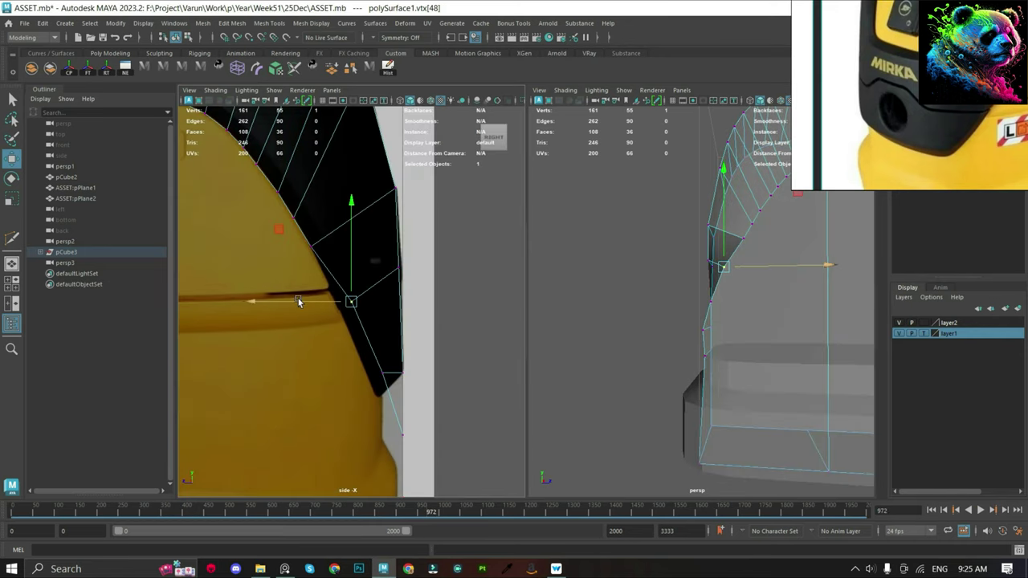
pyautogui.moveTo(298, 302); pyautogui.dragTo(283, 302)
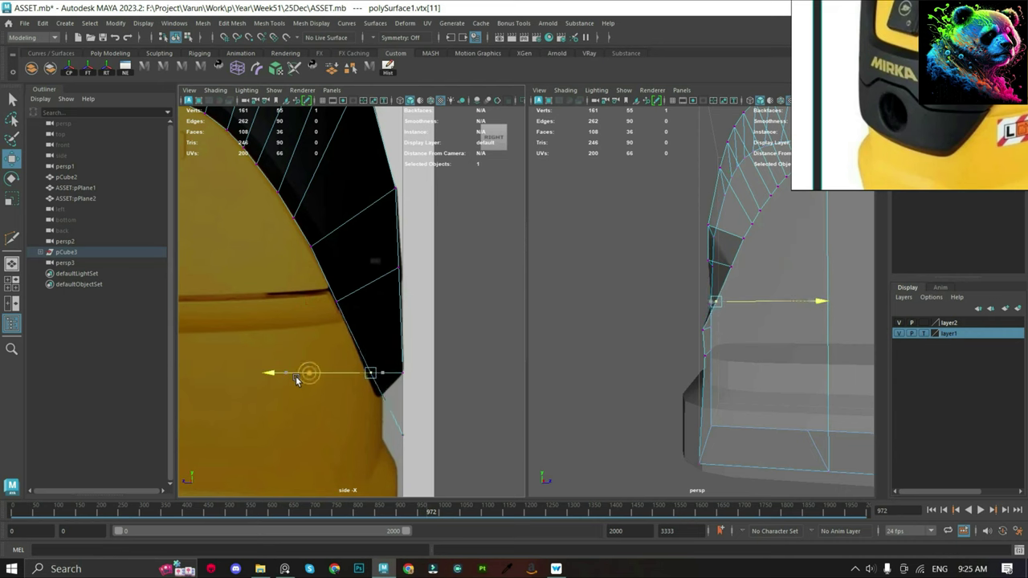
pyautogui.press('space')
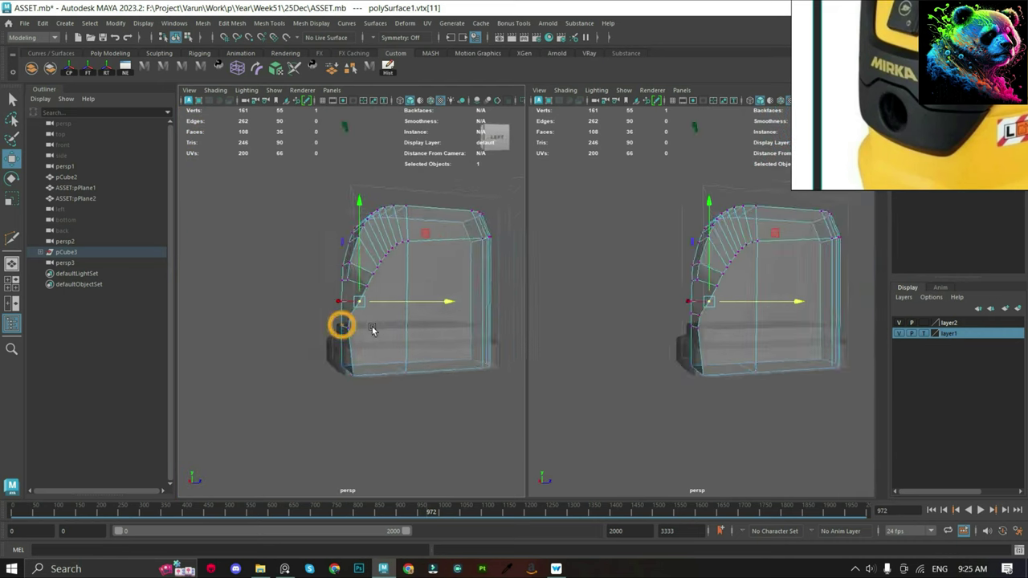
# Check a lower side vertex against the side reference, then clear the selection.
pyautogui.click(351, 341)
pyautogui.keyDown('alt'); pyautogui.moveTo(353, 343); pyautogui.dragTo(390, 347, button='right'); pyautogui.keyUp('alt')
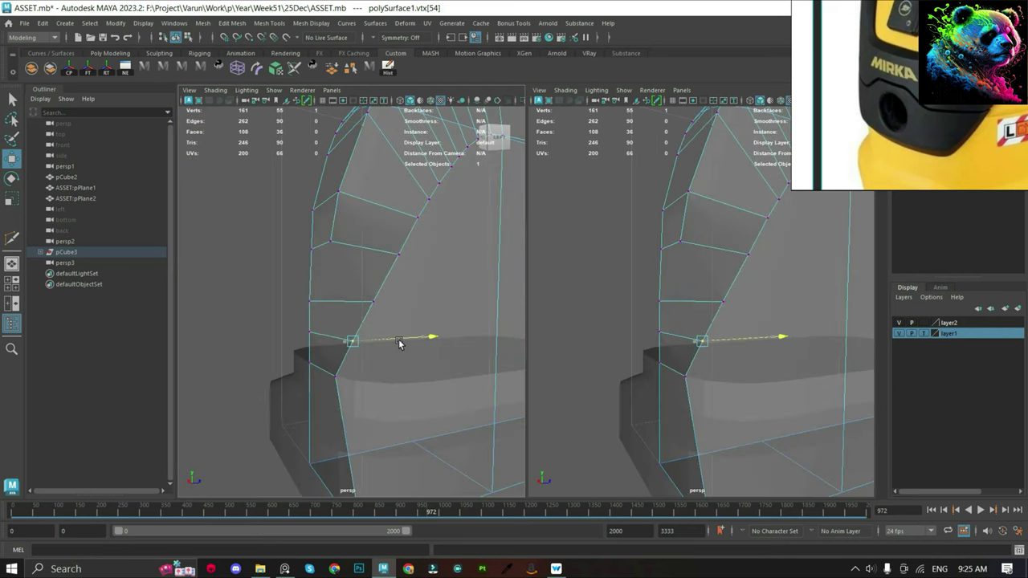
pyautogui.keyDown('alt'); pyautogui.moveTo(399, 344); pyautogui.dragTo(355, 344); pyautogui.keyUp('alt')
pyautogui.press('space')
pyautogui.click(431, 305)
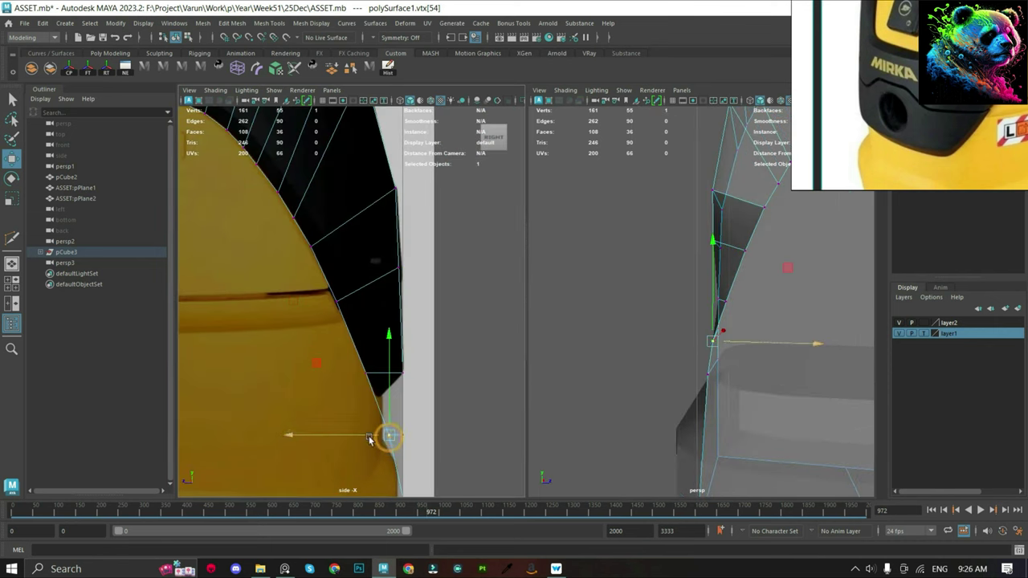
pyautogui.press('space')
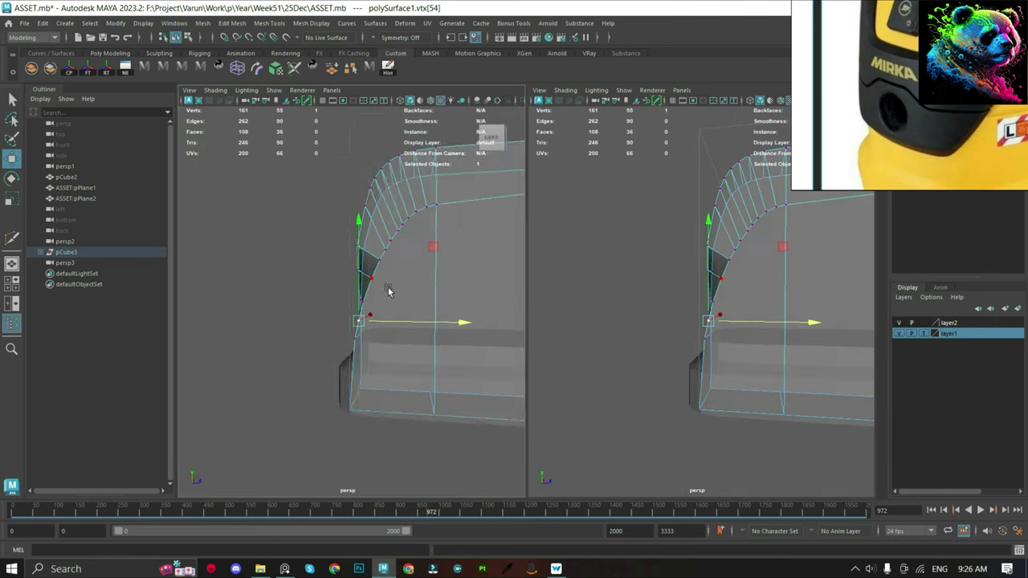
pyautogui.keyDown('alt'); pyautogui.moveTo(390, 291); pyautogui.dragTo(377, 346); pyautogui.keyUp('alt')
pyautogui.scroll(-3, 399, 374)
pyautogui.click(308, 477)
# Select the whole upper shell and orbit to view its front.
pyautogui.hotkey('ctrl', 'z')
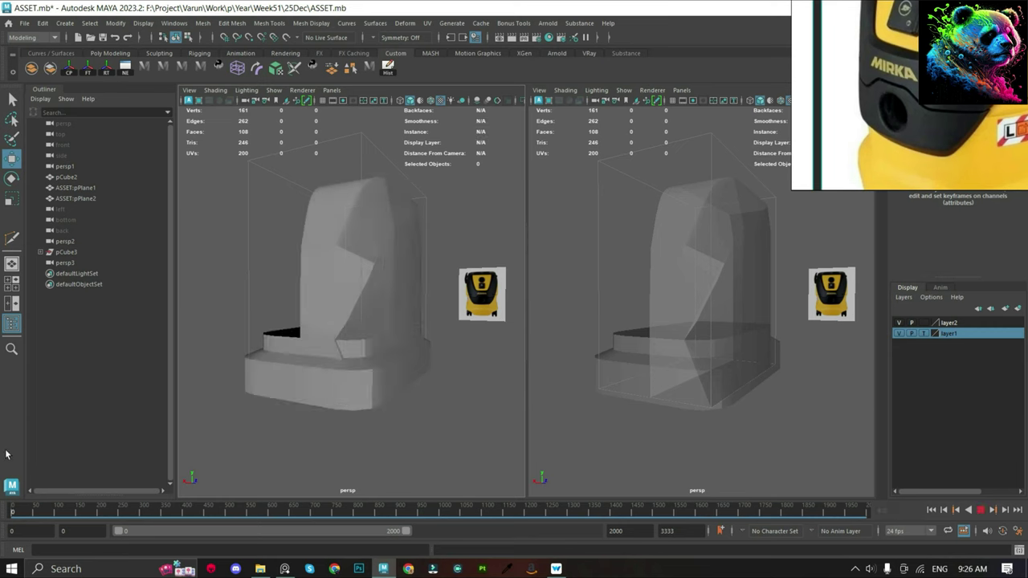
pyautogui.press('f')
pyautogui.click(330, 357)
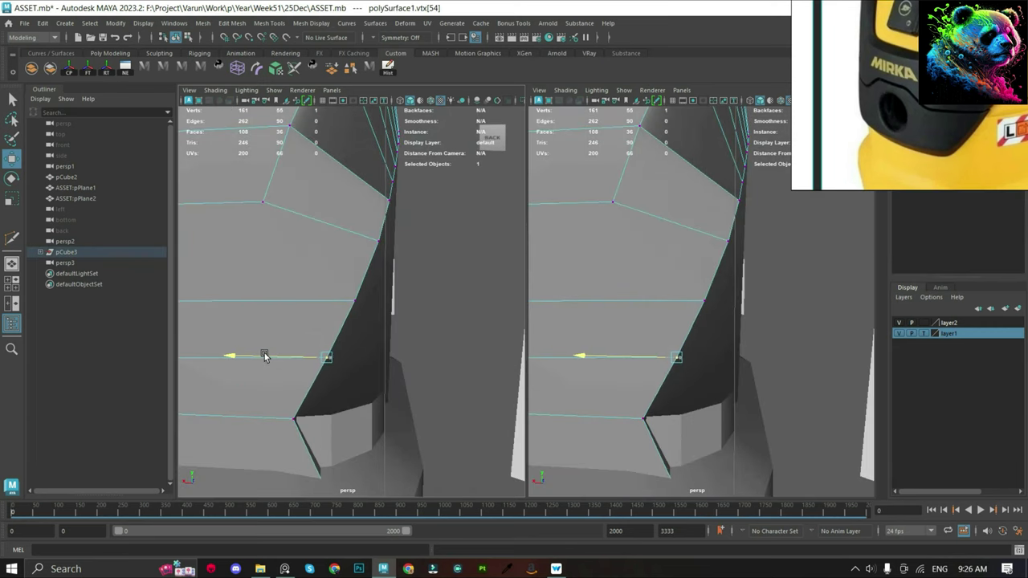
pyautogui.press('F8')
pyautogui.scroll(-5, 442, 239)
pyautogui.scroll(5, 397, 304)
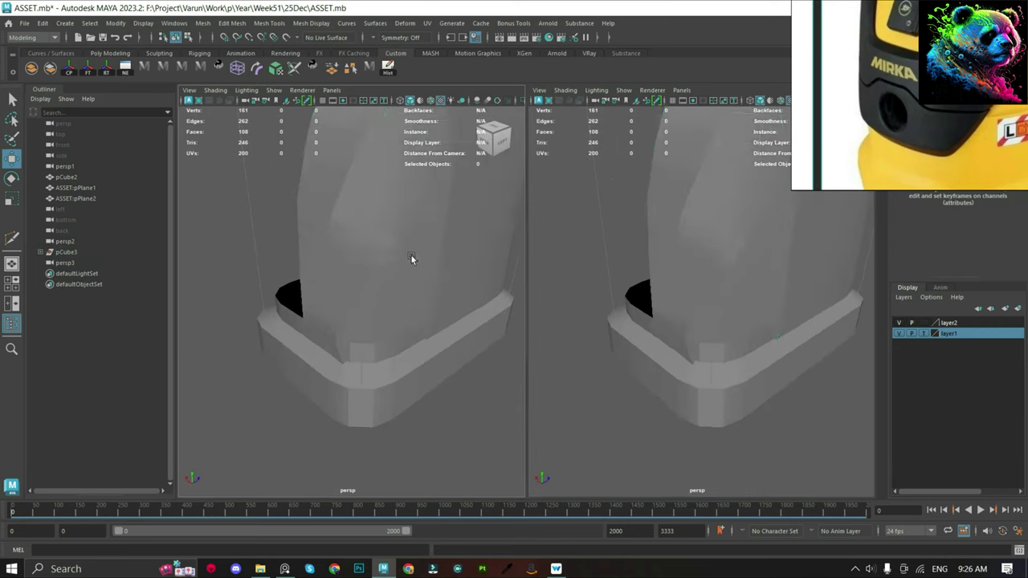
pyautogui.click(411, 258)
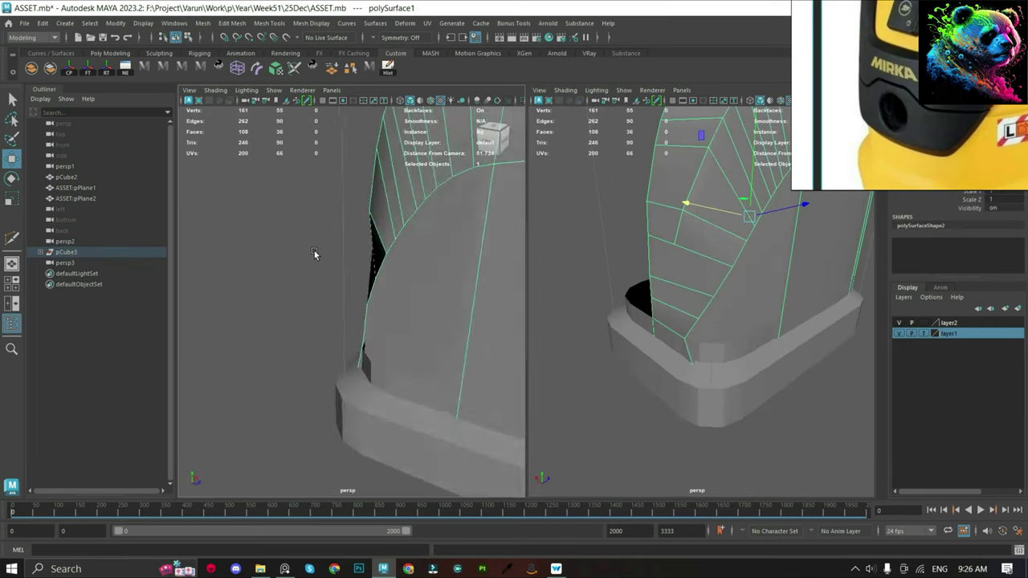
pyautogui.keyDown('alt'); pyautogui.moveTo(314, 252); pyautogui.dragTo(503, 199); pyautogui.keyUp('alt')
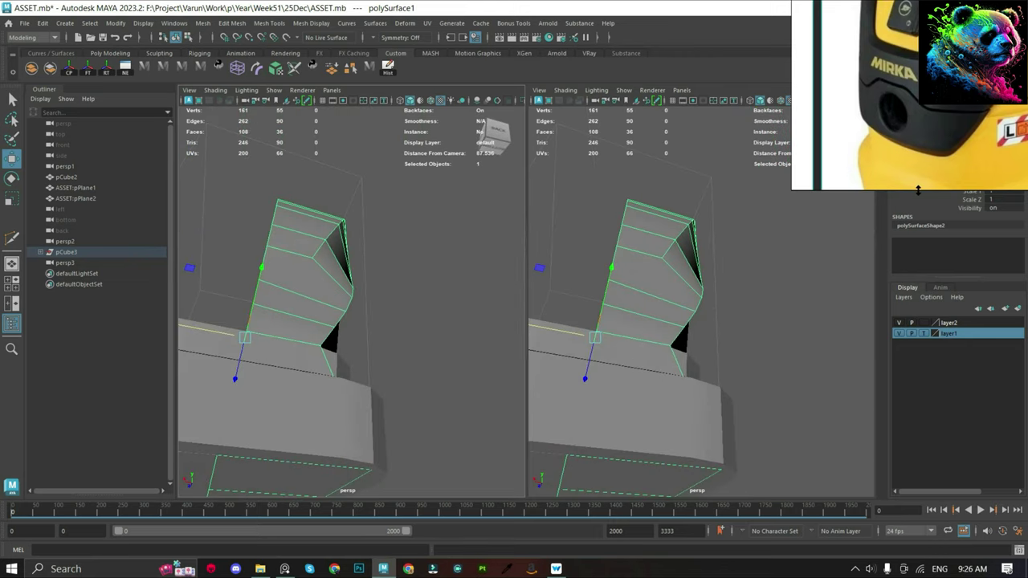
pyautogui.keyDown('alt'); pyautogui.moveTo(356, 304); pyautogui.dragTo(319, 283); pyautogui.keyUp('alt')
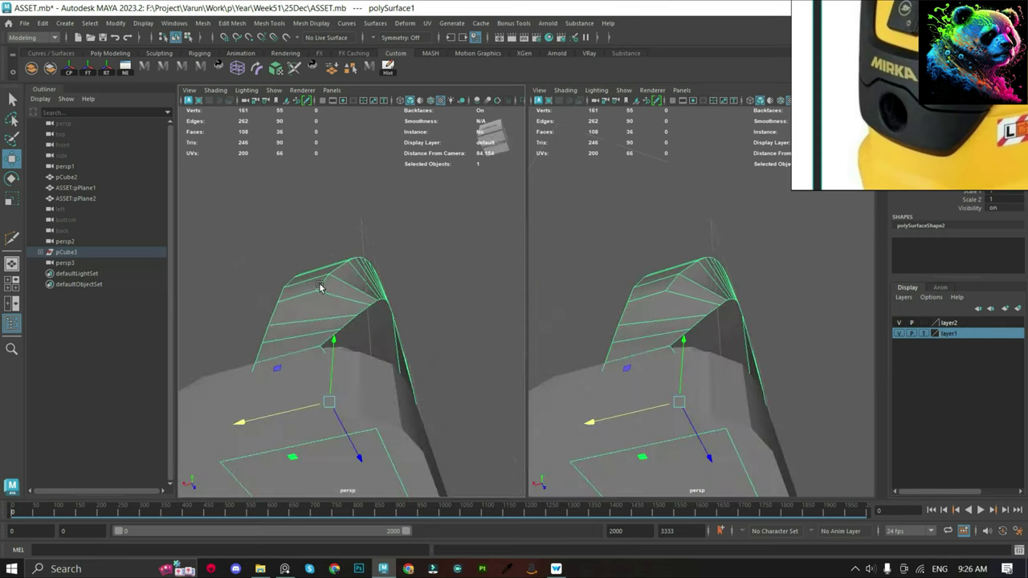
# Multi-Cut new edges across the shell's front and commit them.
pyautogui.click(277, 287)
pyautogui.press('Return')
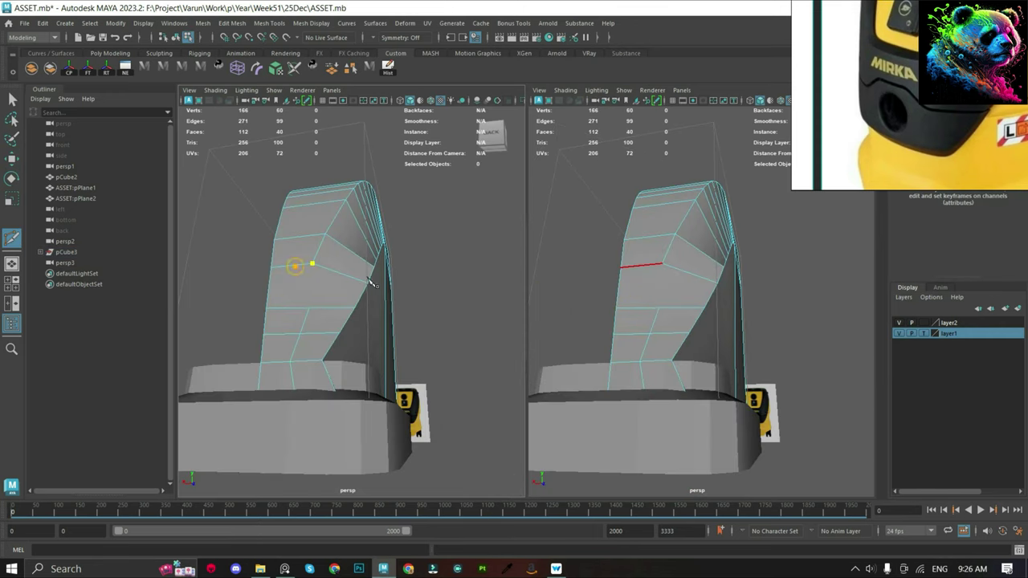
pyautogui.press('q')
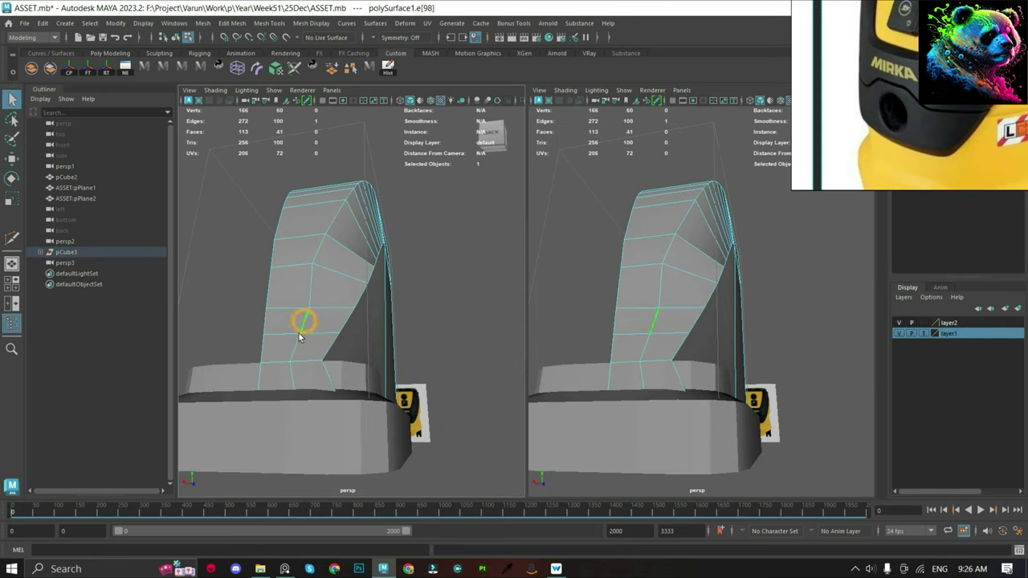
pyautogui.keyDown('alt'); pyautogui.moveTo(412, 263); pyautogui.dragTo(442, 266); pyautogui.keyUp('alt')
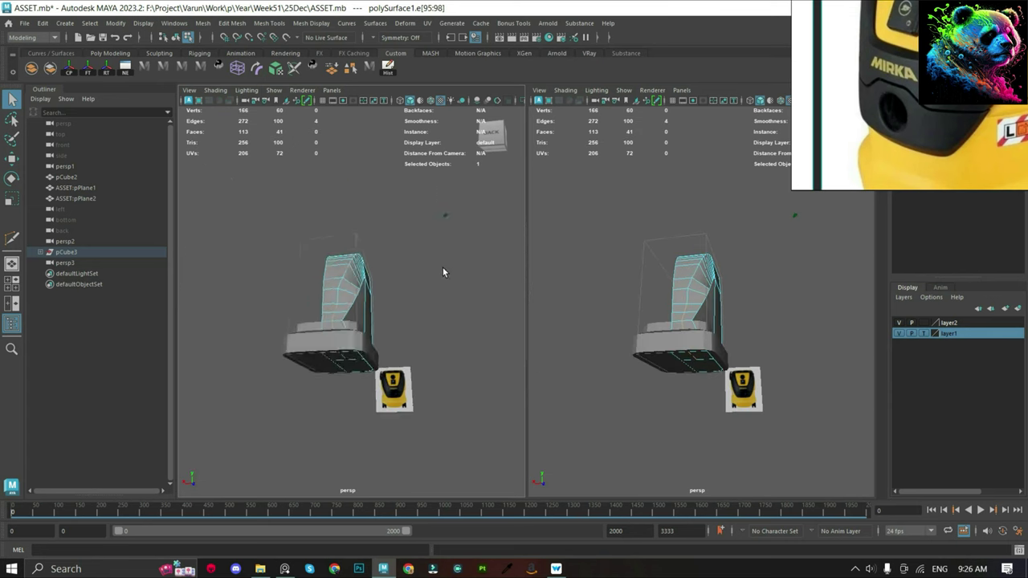
pyautogui.hotkey('ctrl', 'z')
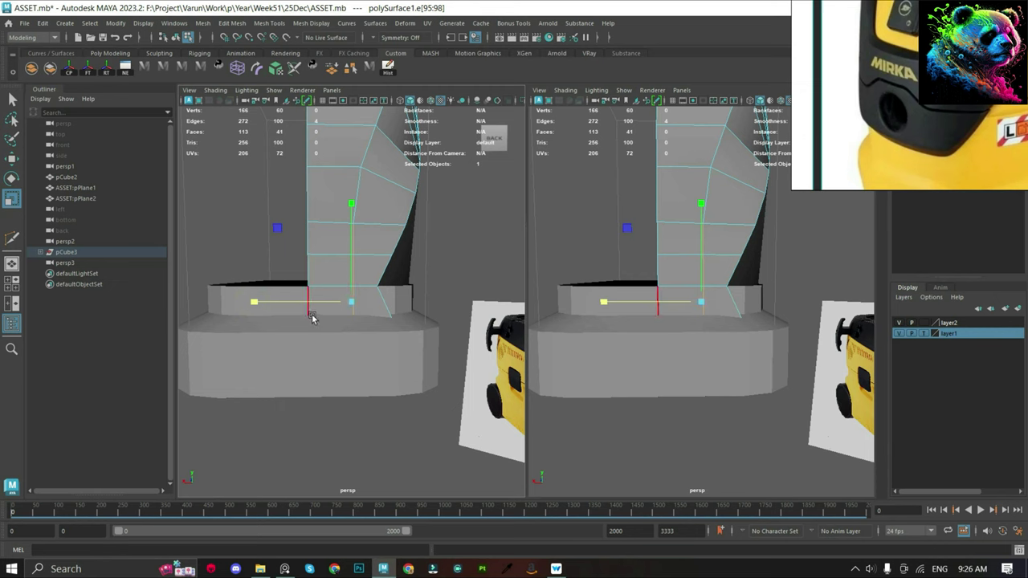
# Pick a vertex on the shell front, then isolate the shell in the left view.
pyautogui.press('F9')
pyautogui.click(359, 222)
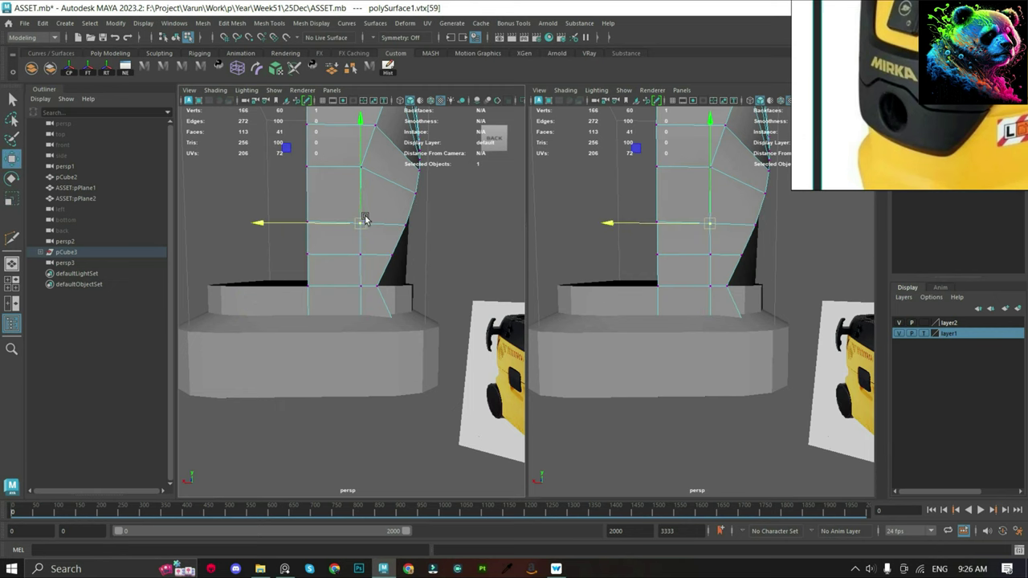
pyautogui.press('q')
pyautogui.press('F8')
pyautogui.hotkey('ctrl', '1')
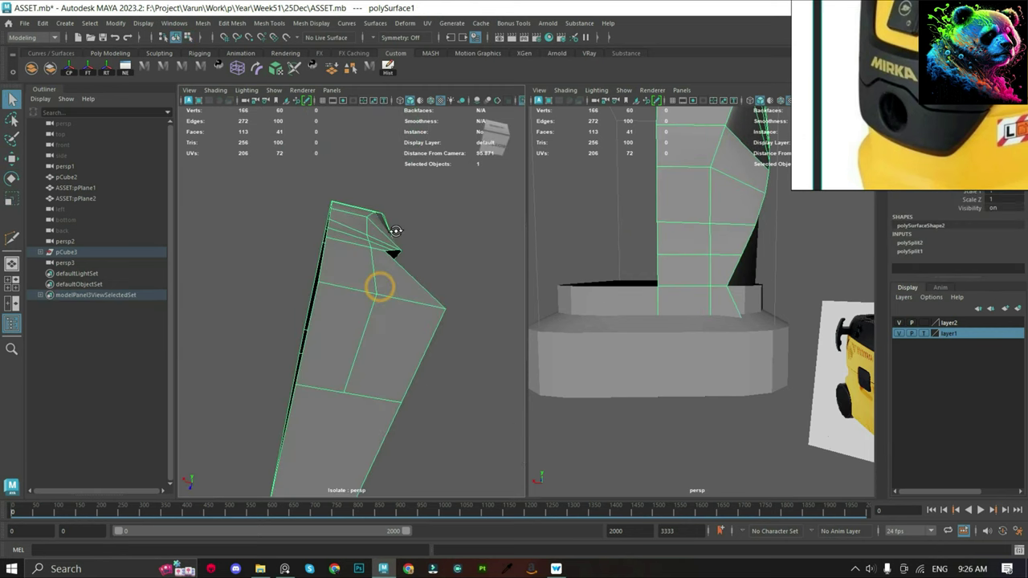
# Delete the bottom faces of the upper shell.
pyautogui.keyDown('alt'); pyautogui.moveTo(385, 274); pyautogui.dragTo(370, 333); pyautogui.keyUp('alt')
pyautogui.scroll(3, 370, 334)
pyautogui.moveTo(340, 229); pyautogui.dragTo(286, 351, button='right')
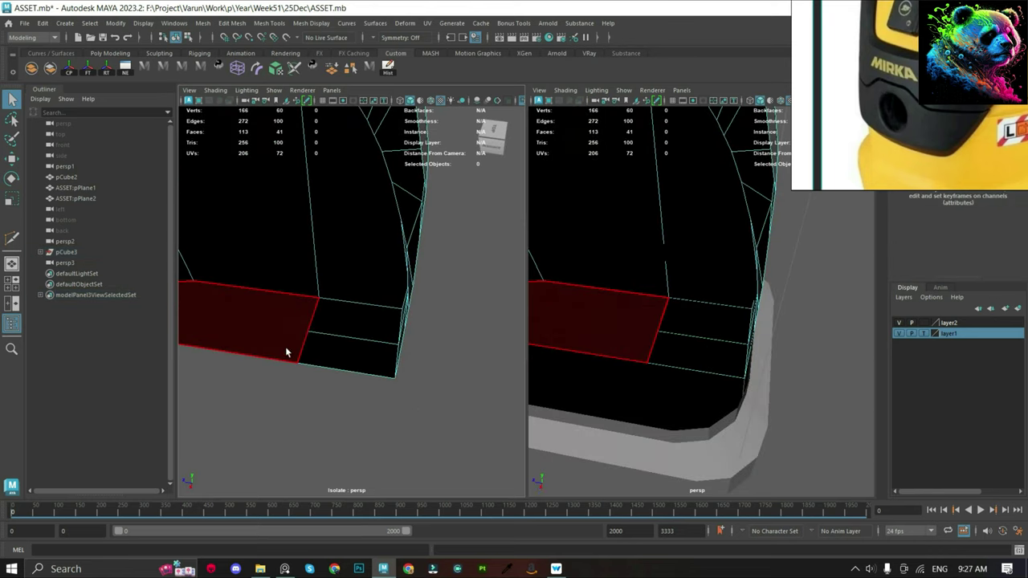
pyautogui.click(353, 353)
pyautogui.press('Delete')
pyautogui.scroll(-3, 392, 342)
# Adjust the shell's top centre and front-edge vertices, then show the whole model again.
pyautogui.moveTo(392, 342)
pyautogui.keyDown('alt'); pyautogui.mouseDown()
pyautogui.moveTo(371, 280)
pyautogui.moveTo(371, 295)
pyautogui.mouseUp(); pyautogui.keyUp('alt')
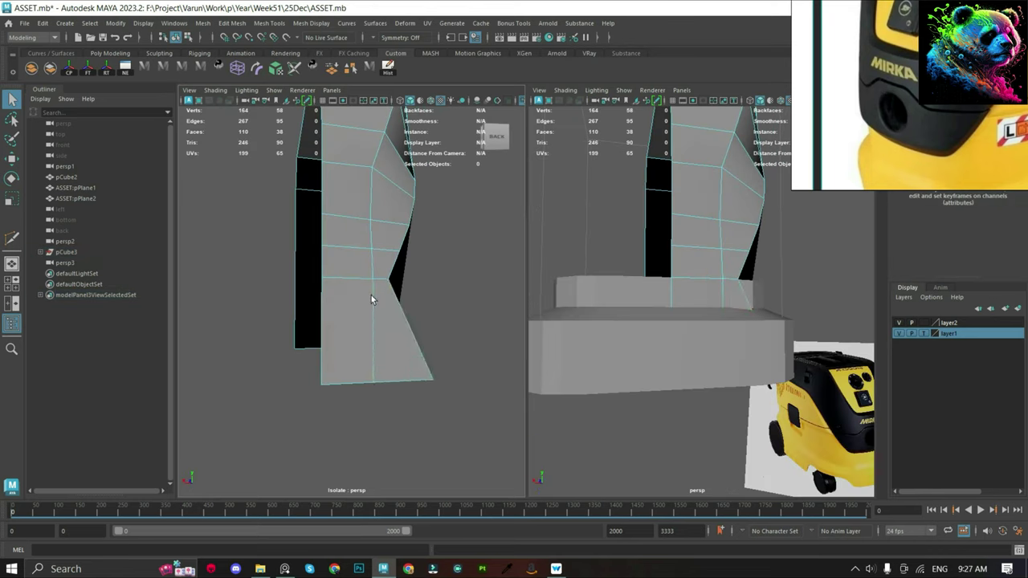
pyautogui.click(369, 218)
pyautogui.moveTo(367, 206)
pyautogui.keyDown('alt'); pyautogui.mouseDown()
pyautogui.moveTo(358, 201)
pyautogui.moveTo(340, 266)
pyautogui.moveTo(348, 222)
pyautogui.mouseUp(); pyautogui.keyUp('alt')
pyautogui.click(353, 219)
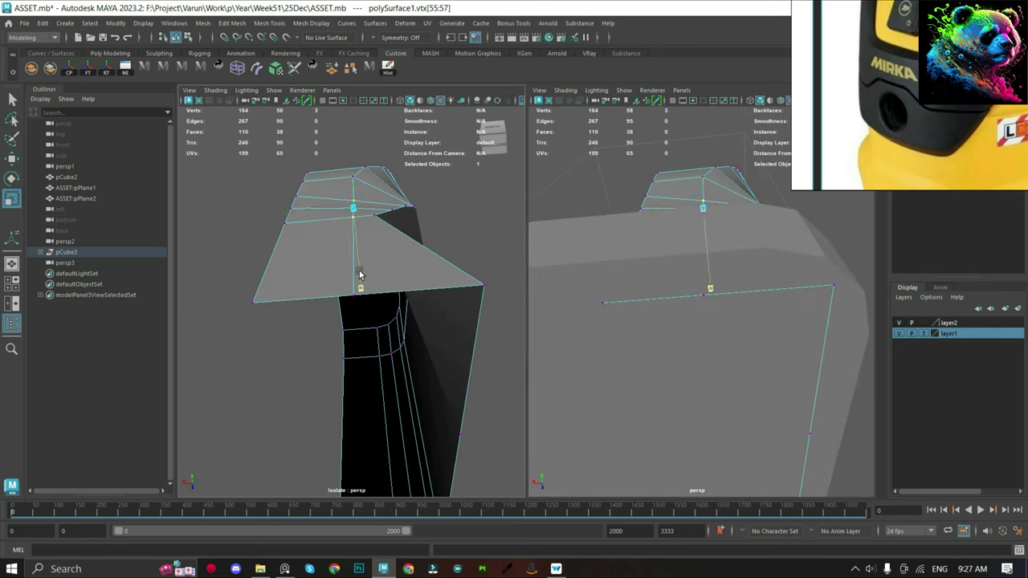
pyautogui.click(346, 289)
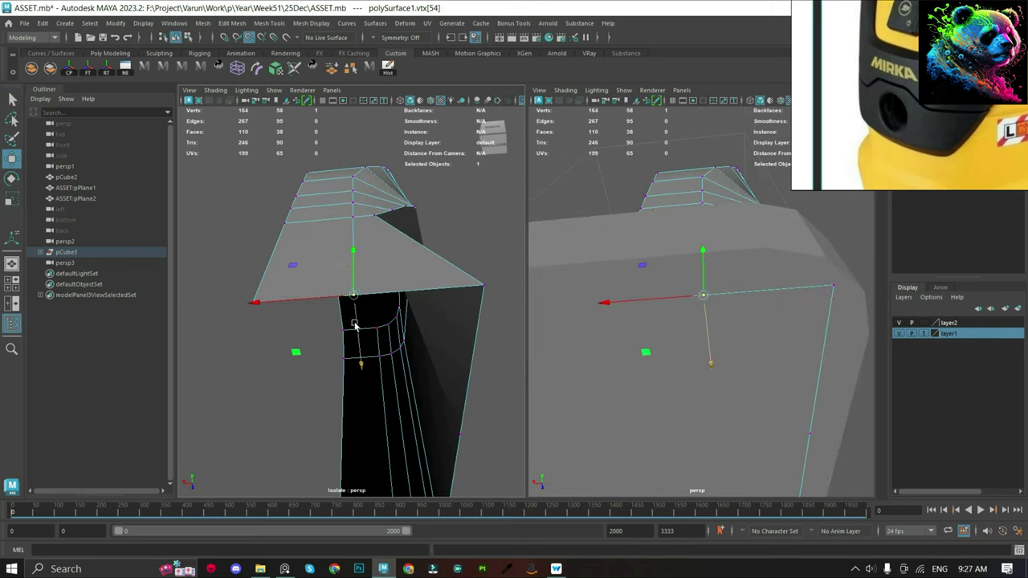
pyautogui.moveTo(360, 230)
pyautogui.keyDown('alt'); pyautogui.mouseDown()
pyautogui.moveTo(297, 395)
pyautogui.moveTo(298, 340)
pyautogui.moveTo(414, 274)
pyautogui.moveTo(367, 286)
pyautogui.moveTo(376, 304)
pyautogui.mouseUp(); pyautogui.keyUp('alt')
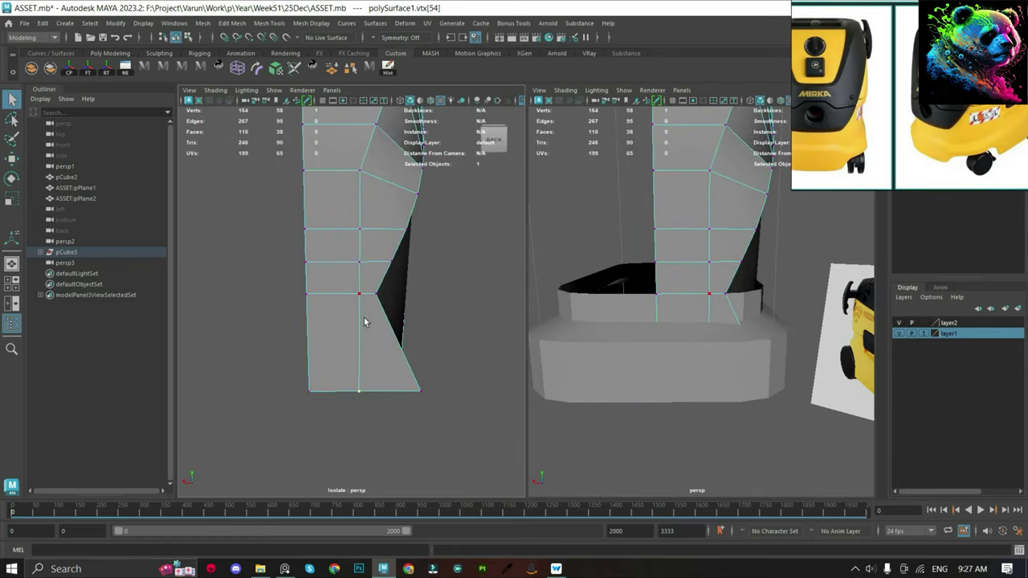
pyautogui.click(466, 270)
pyautogui.hotkey('ctrl', '1')
# Select the shell's front face in face mode.
pyautogui.click(374, 214)
pyautogui.moveTo(374, 214); pyautogui.dragTo(375, 236, button='right')
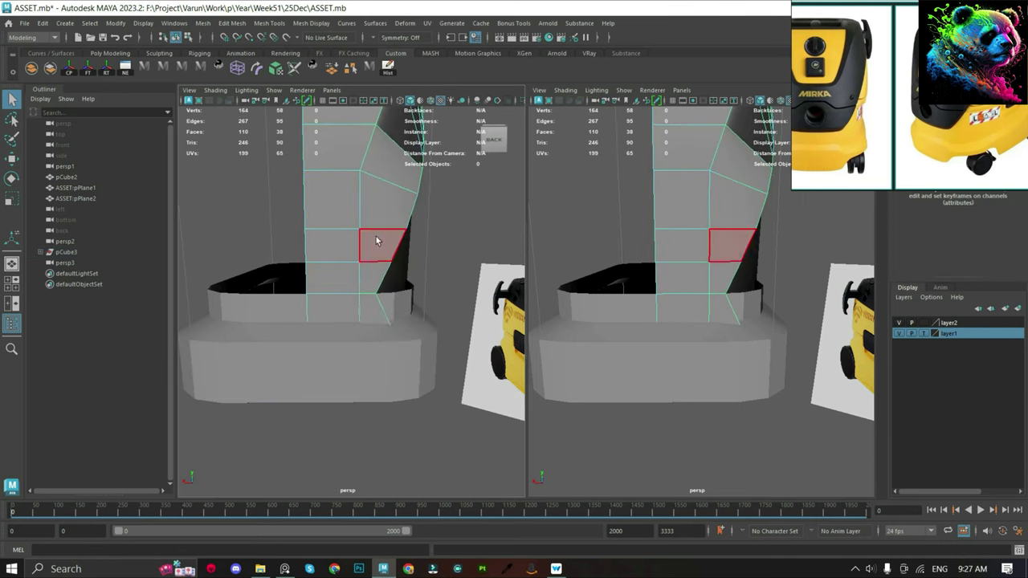
pyautogui.keyDown('alt'); pyautogui.moveTo(383, 328); pyautogui.dragTo(310, 324); pyautogui.keyUp('alt')
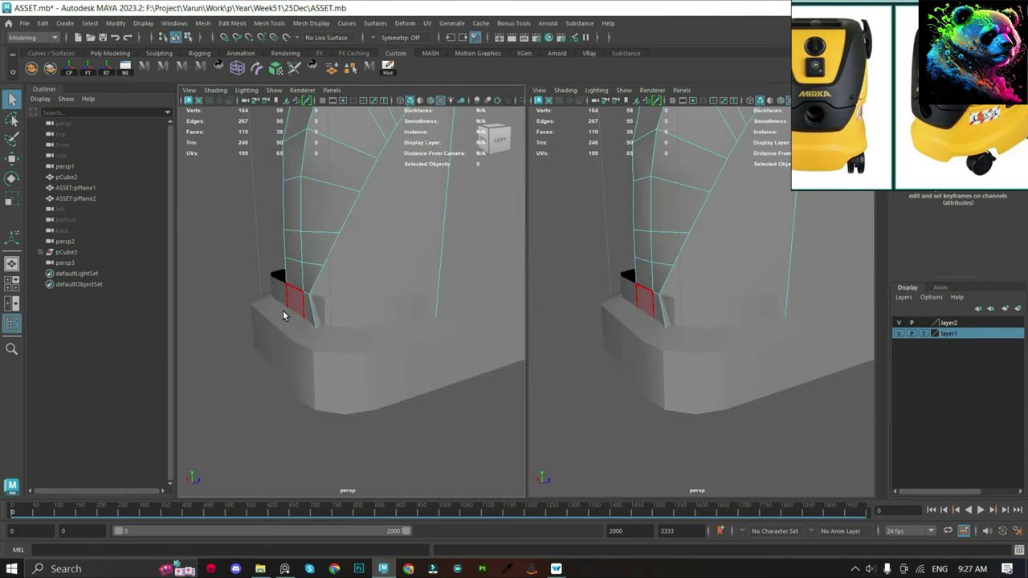
pyautogui.scroll(-5, 400, 365)
pyautogui.press('F8')
pyautogui.rightClick(388, 219)
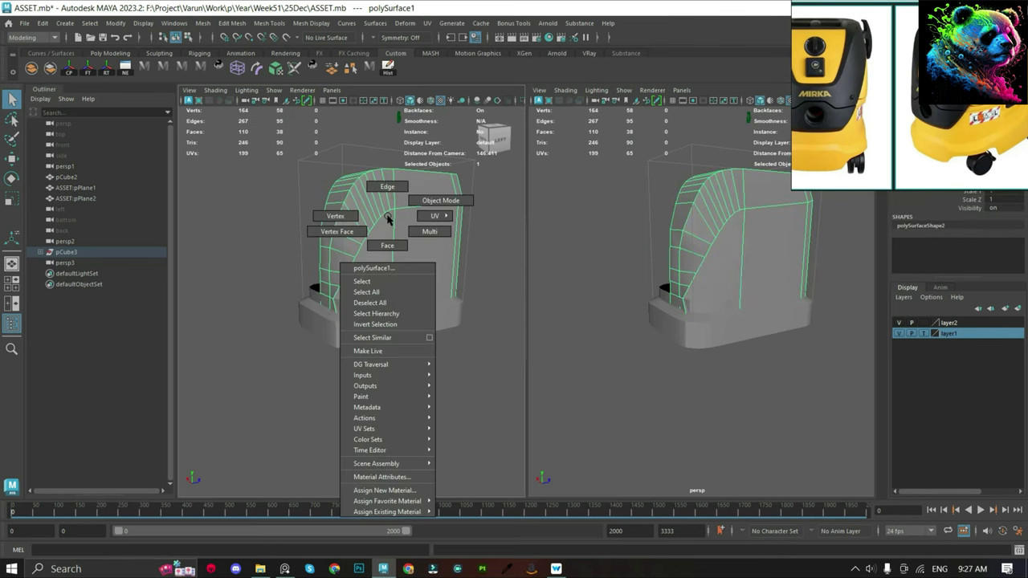
pyautogui.moveTo(388, 218); pyautogui.dragTo(387, 245, button='right')
pyautogui.moveTo(402, 354); pyautogui.dragTo(360, 321)
# Switch the left view to the side camera showing the reference photo.
pyautogui.press('space')
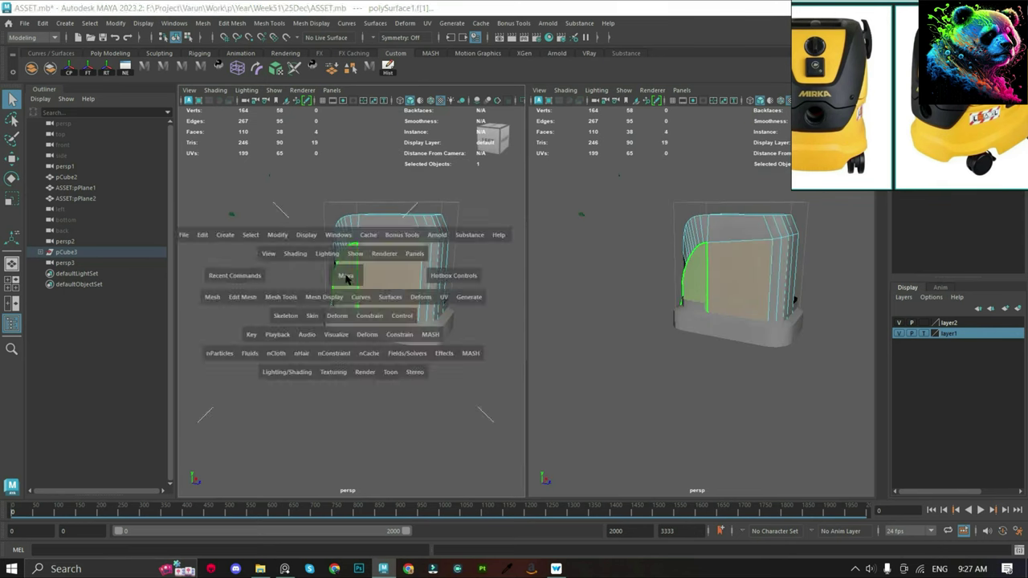
pyautogui.press('f')
pyautogui.press('space')
pyautogui.moveTo(340, 227); pyautogui.dragTo(397, 351)
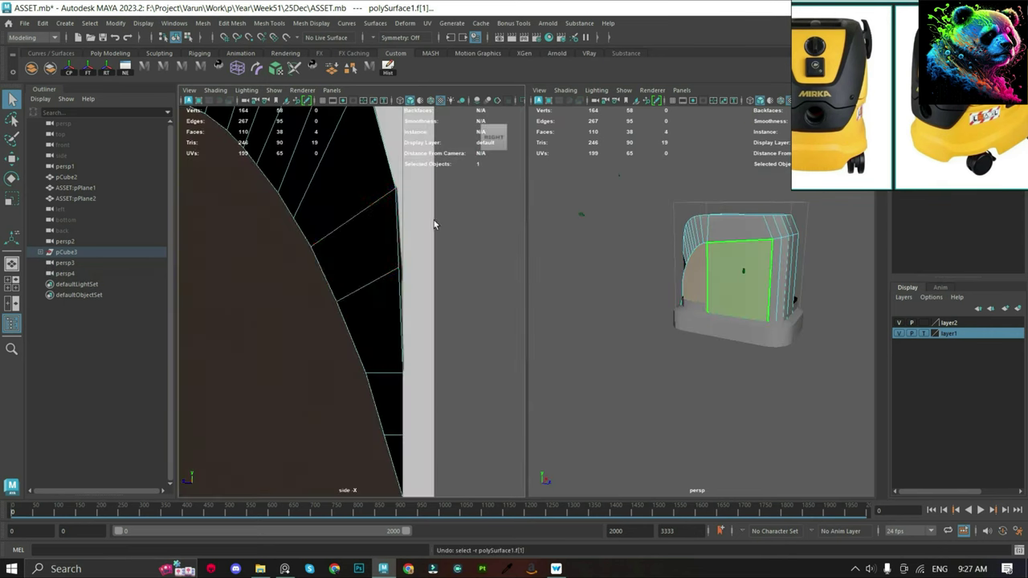
pyautogui.moveTo(249, 515); pyautogui.dragTo(525, 512)
pyautogui.scroll(2, 330, 344)
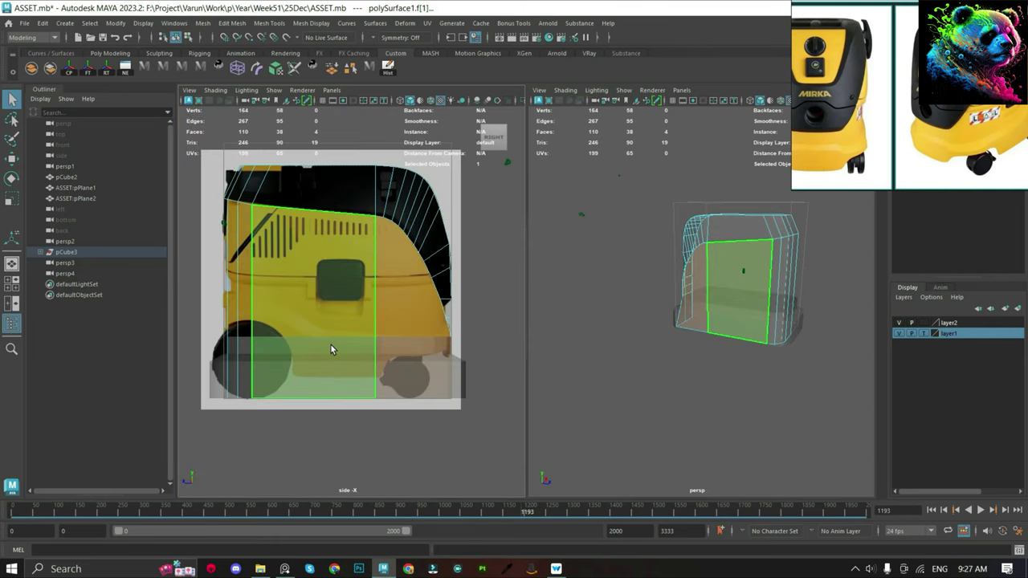
# Extract the middle and right front faces into a separate panel, polySurface4.
pyautogui.press('F8')
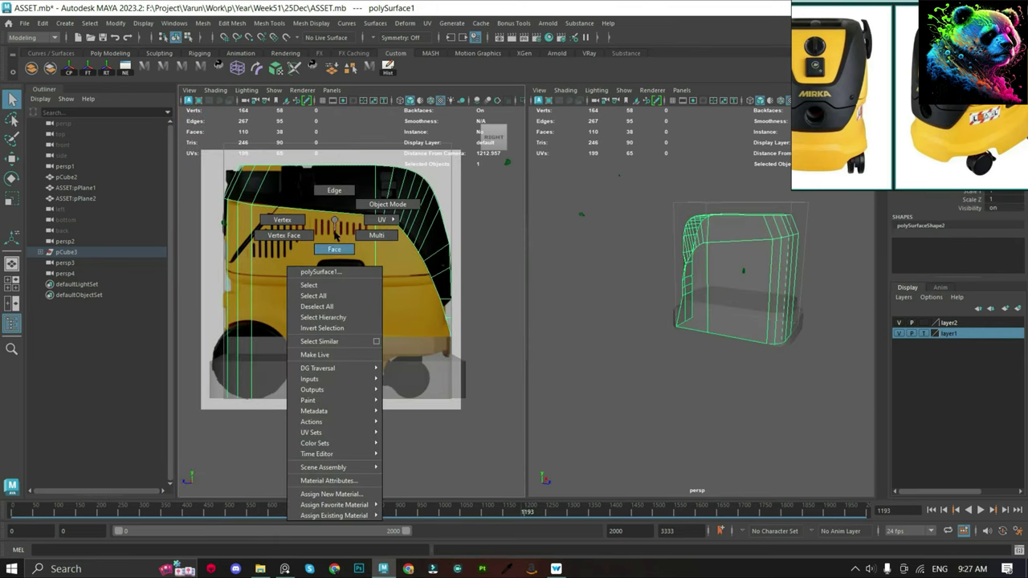
pyautogui.moveTo(359, 257); pyautogui.dragTo(337, 249, button='right')
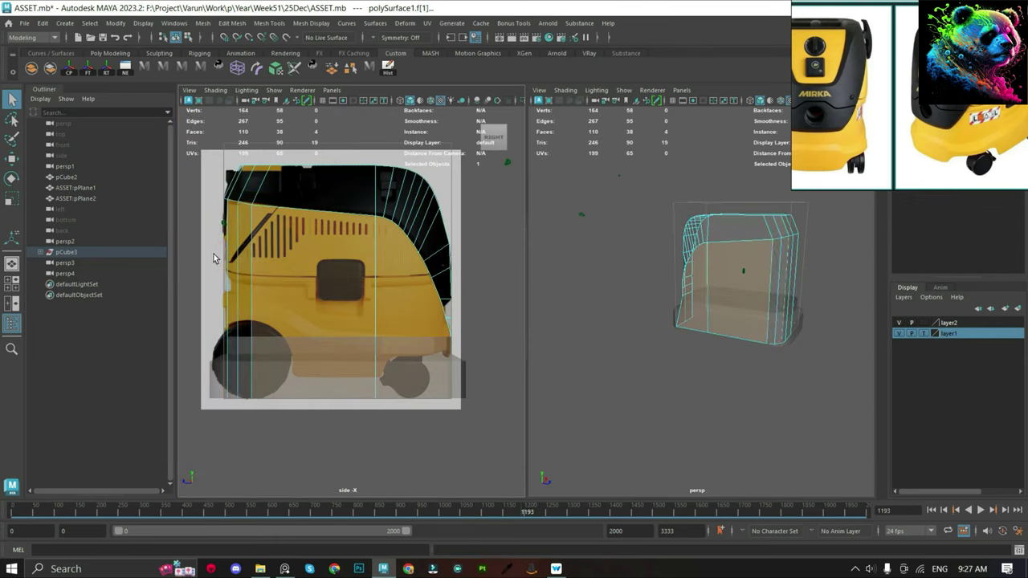
pyautogui.click(338, 317)
pyautogui.click(395, 352)
pyautogui.click(342, 339)
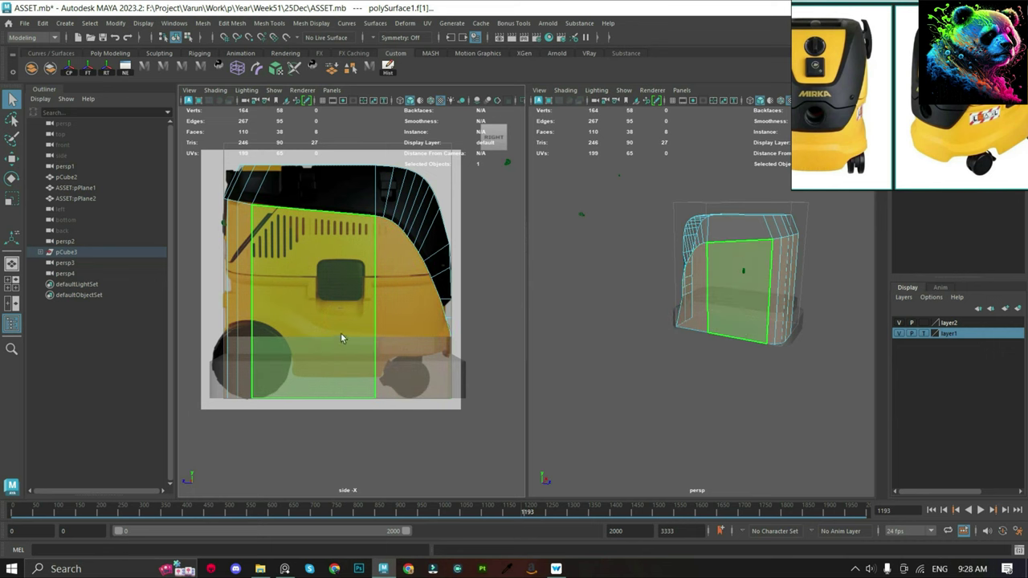
pyautogui.keyDown('shift'); pyautogui.rightClick(329, 283); pyautogui.keyUp('shift')
pyautogui.click(311, 465)
pyautogui.moveTo(291, 150)
pyautogui.keyDown('alt'); pyautogui.mouseDown()
pyautogui.moveTo(321, 243)
pyautogui.moveTo(340, 374)
pyautogui.mouseUp(); pyautogui.keyUp('alt')
# In the back view, raise a middle vertex of the front panel to the photo's contour.
pyautogui.scroll(5, 353, 338)
pyautogui.click(360, 363)
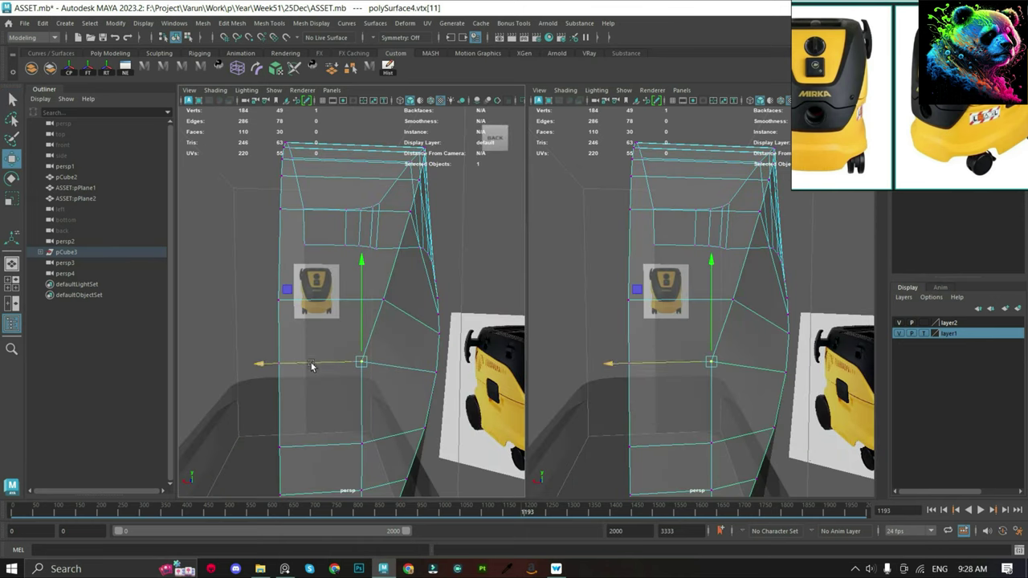
pyautogui.press('space')
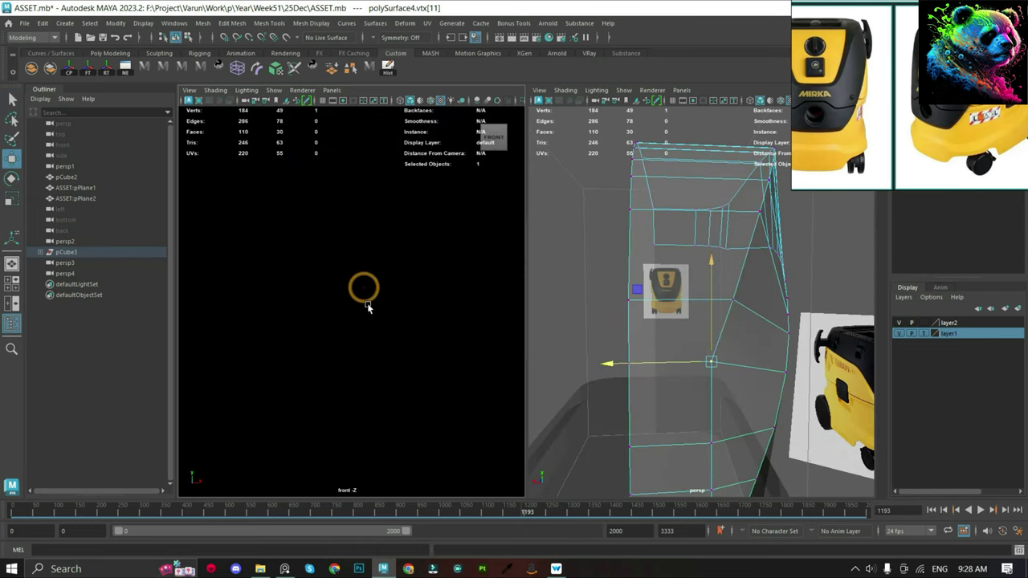
pyautogui.moveTo(362, 294); pyautogui.dragTo(369, 301)
pyautogui.scroll(2, 365, 299)
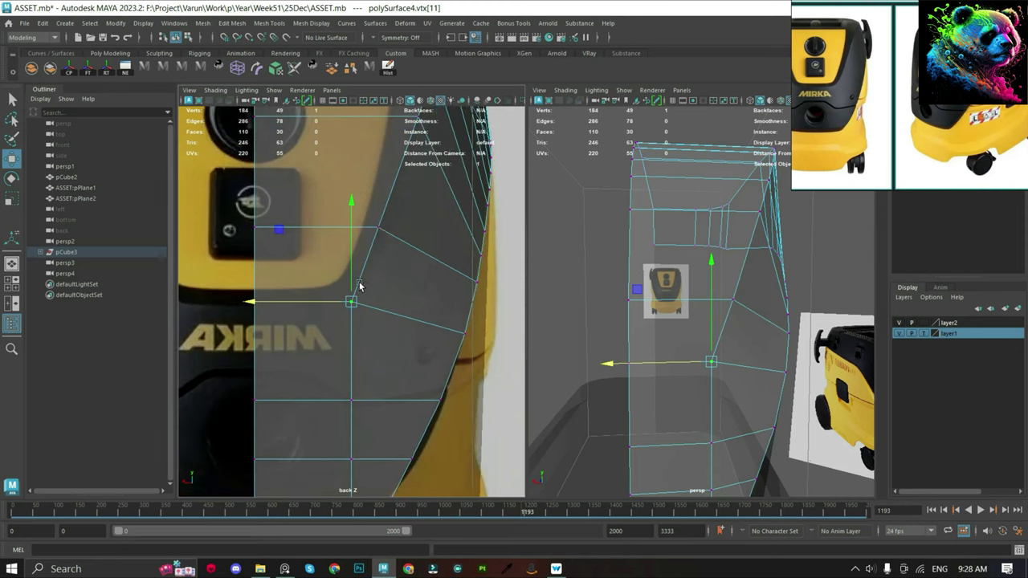
pyautogui.scroll(2, 356, 294)
pyautogui.press('w')
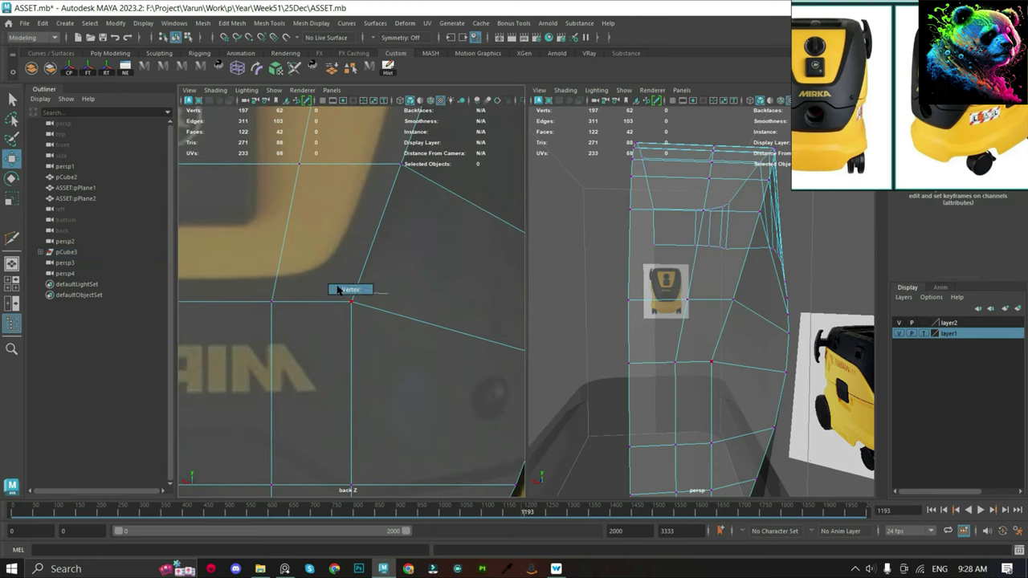
pyautogui.click(350, 302)
pyautogui.moveTo(354, 268); pyautogui.dragTo(348, 248)
pyautogui.scroll(-5, 334, 323)
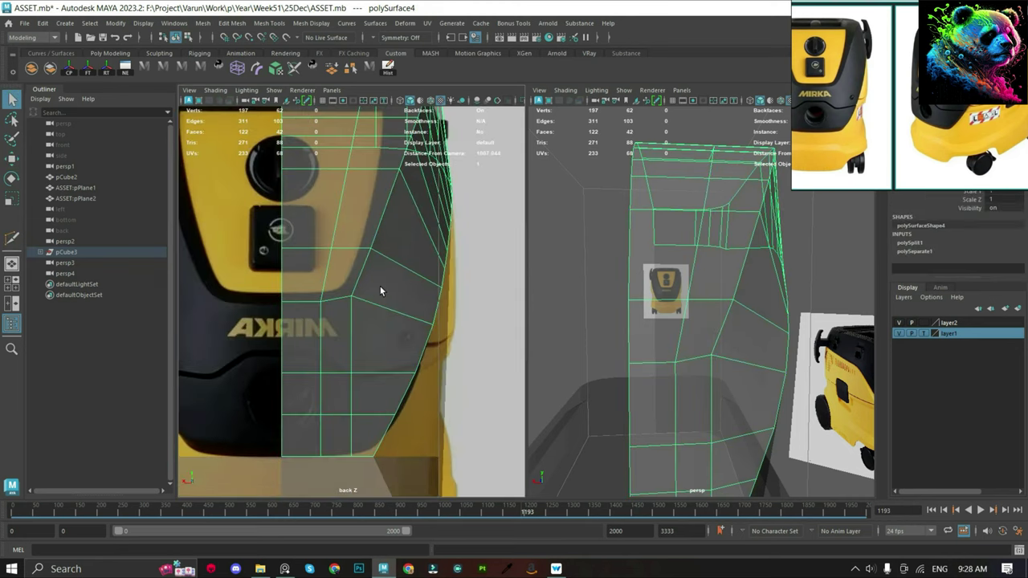
# Select the front panel's top edge and scale it.
pyautogui.moveTo(378, 291)
pyautogui.keyDown('alt'); pyautogui.mouseDown()
pyautogui.moveTo(362, 300)
pyautogui.moveTo(353, 257)
pyautogui.mouseUp(); pyautogui.keyUp('alt')
pyautogui.click(336, 323)
pyautogui.click(359, 236)
pyautogui.press('e')
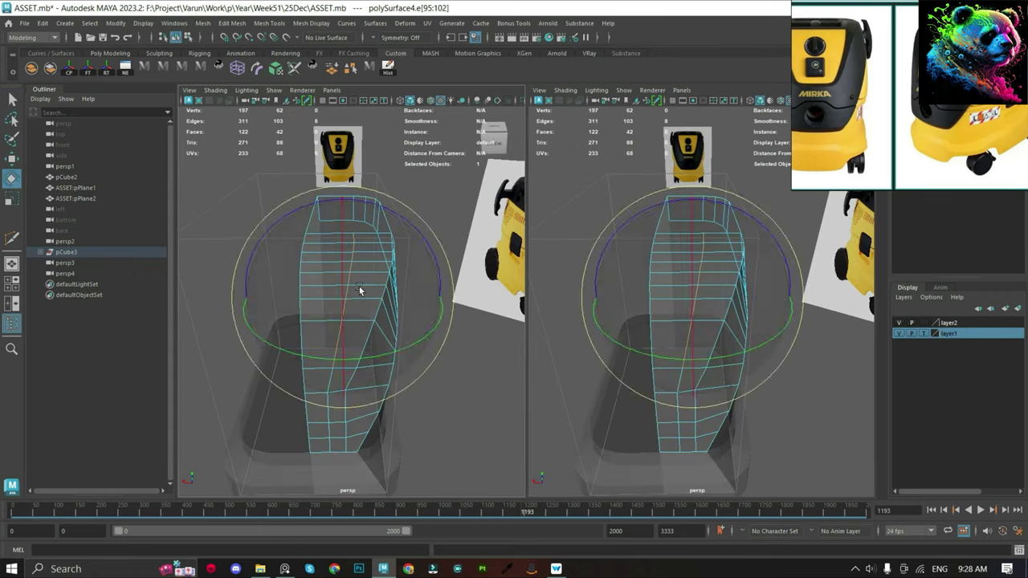
pyautogui.press('r')
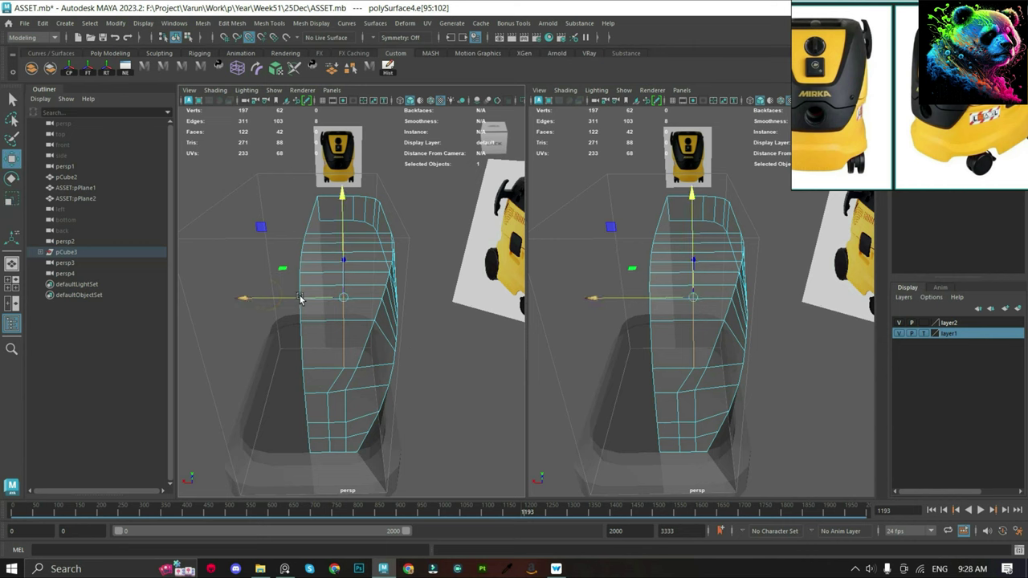
pyautogui.press('w')
pyautogui.press('F8')
pyautogui.click(420, 267)
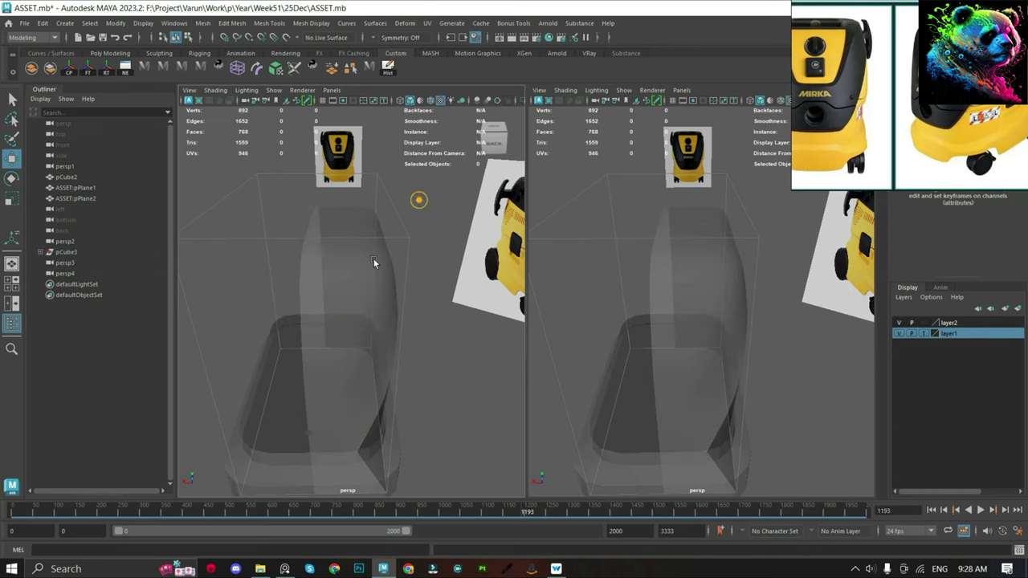
# Reselect the front panel and pick a lower corner vertex to reposition.
pyautogui.hotkey('alt', 'shift', 'v')
pyautogui.moveTo(212, 337)
pyautogui.keyDown('alt'); pyautogui.mouseDown()
pyautogui.moveTo(346, 312)
pyautogui.moveTo(304, 389)
pyautogui.moveTo(349, 379)
pyautogui.mouseUp(); pyautogui.keyUp('alt')
pyautogui.click(349, 379)
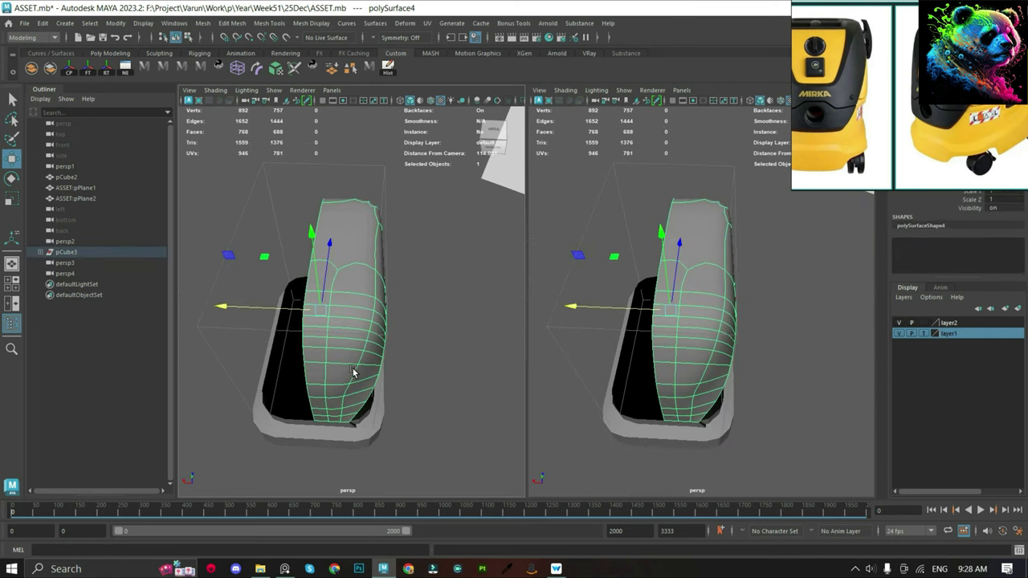
pyautogui.press('F9')
pyautogui.scroll(5, 339, 408)
pyautogui.click(373, 283)
pyautogui.moveTo(372, 332)
pyautogui.keyDown('alt'); pyautogui.mouseDown()
pyautogui.moveTo(374, 214)
pyautogui.moveTo(214, 310)
pyautogui.moveTo(356, 298)
pyautogui.moveTo(452, 333)
pyautogui.moveTo(424, 353)
pyautogui.moveTo(394, 349)
pyautogui.mouseUp(); pyautogui.keyUp('alt')
pyautogui.press('w')
pyautogui.press('f')
# Select the shell's lower corner vertex in the top view and move it down against the base.
pyautogui.press('space')
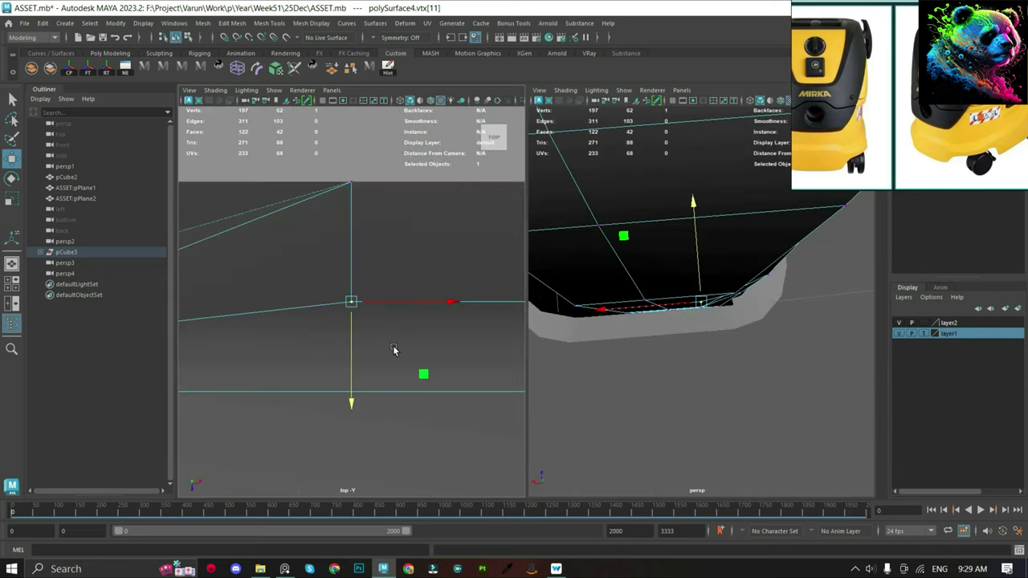
pyautogui.press('4')
pyautogui.moveTo(324, 279); pyautogui.dragTo(485, 305)
pyautogui.press('f')
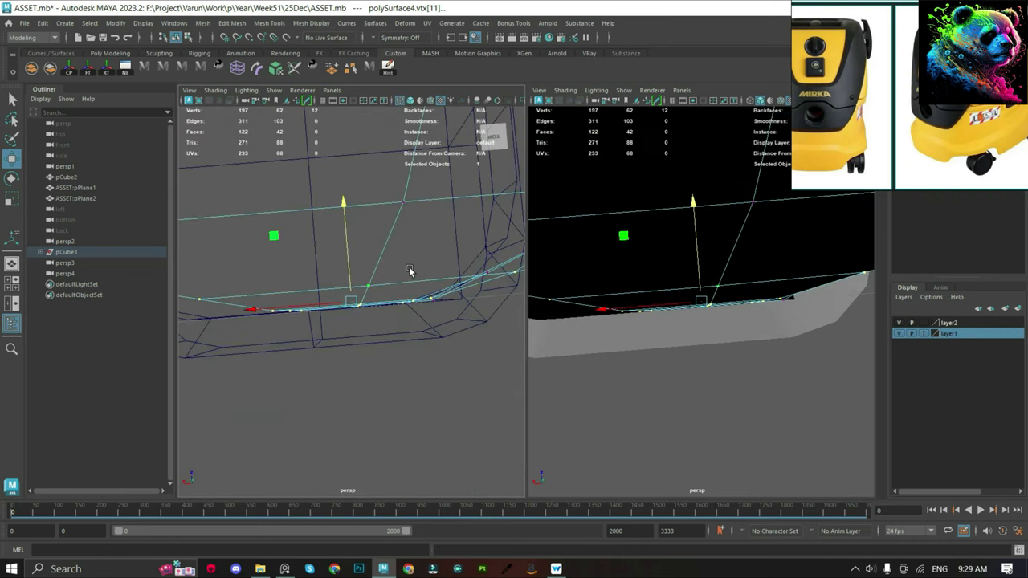
pyautogui.keyDown('alt'); pyautogui.moveTo(410, 271); pyautogui.dragTo(403, 287); pyautogui.keyUp('alt')
pyautogui.press('r')
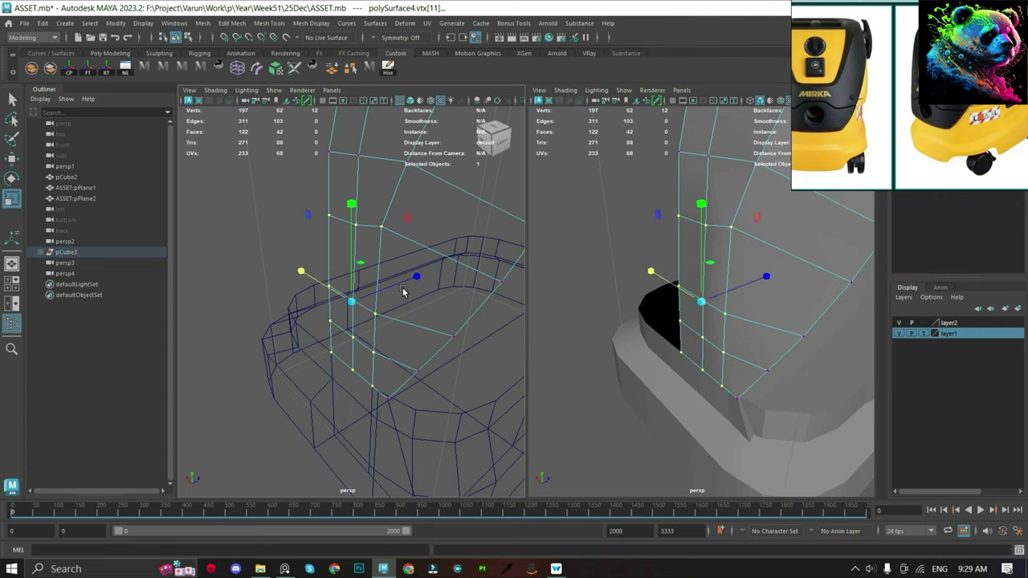
pyautogui.press('6')
pyautogui.press('w')
pyautogui.moveTo(366, 294); pyautogui.dragTo(381, 381, button='middle')
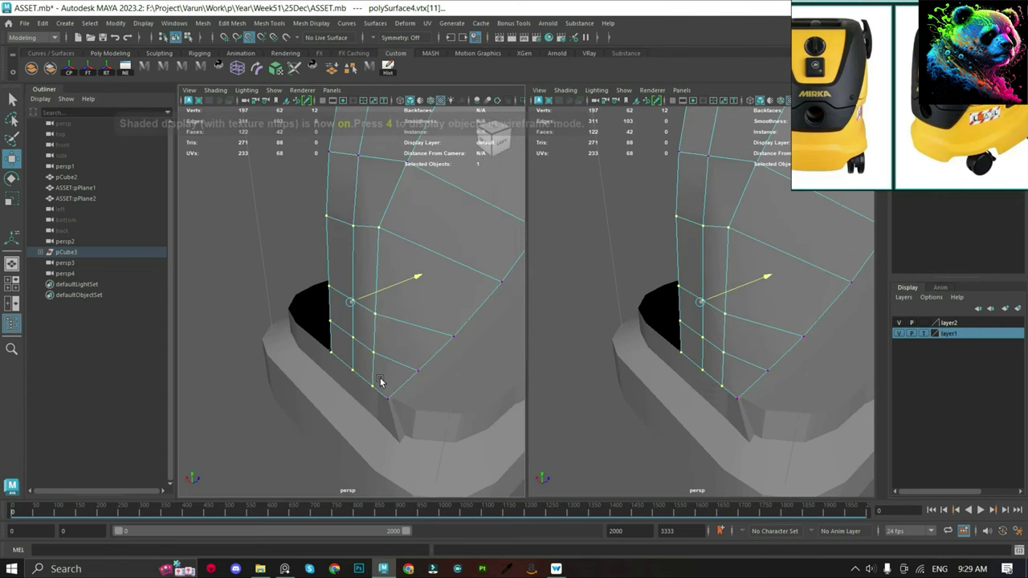
pyautogui.click(386, 396)
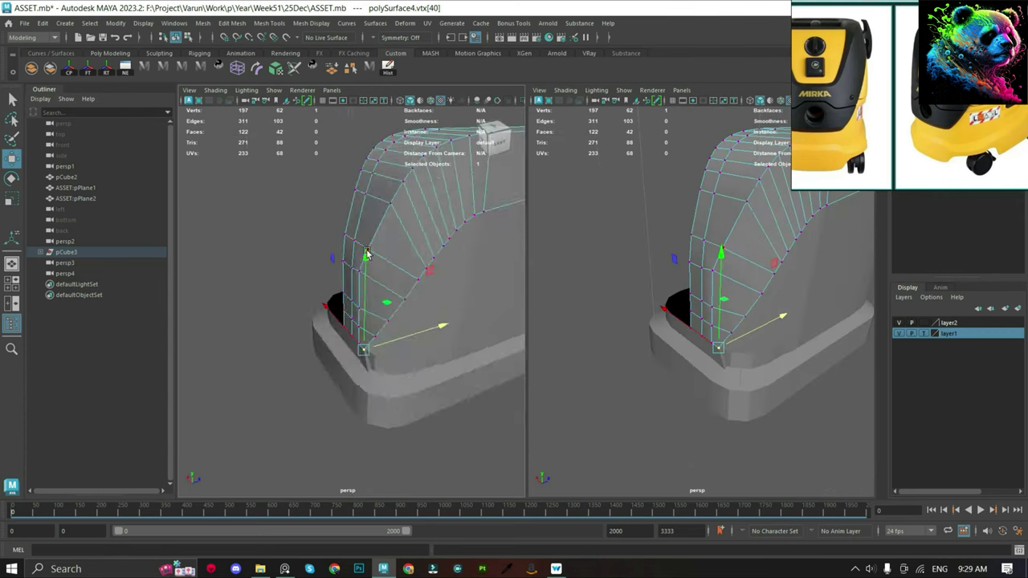
pyautogui.moveTo(374, 380)
pyautogui.keyDown('alt'); pyautogui.mouseDown()
pyautogui.moveTo(450, 315)
pyautogui.moveTo(457, 250)
pyautogui.mouseUp(); pyautogui.keyUp('alt')
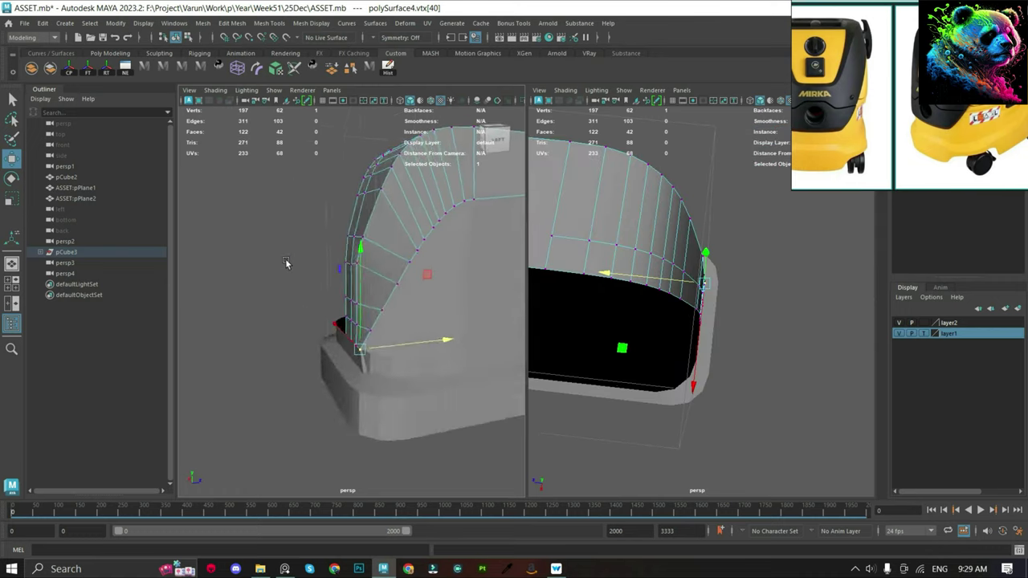
# Preview the upper shell smoothed, orbit to inspect the rounded corner, then return to low-poly display.
pyautogui.press('F8')
pyautogui.hotkey('ctrl', 'z')
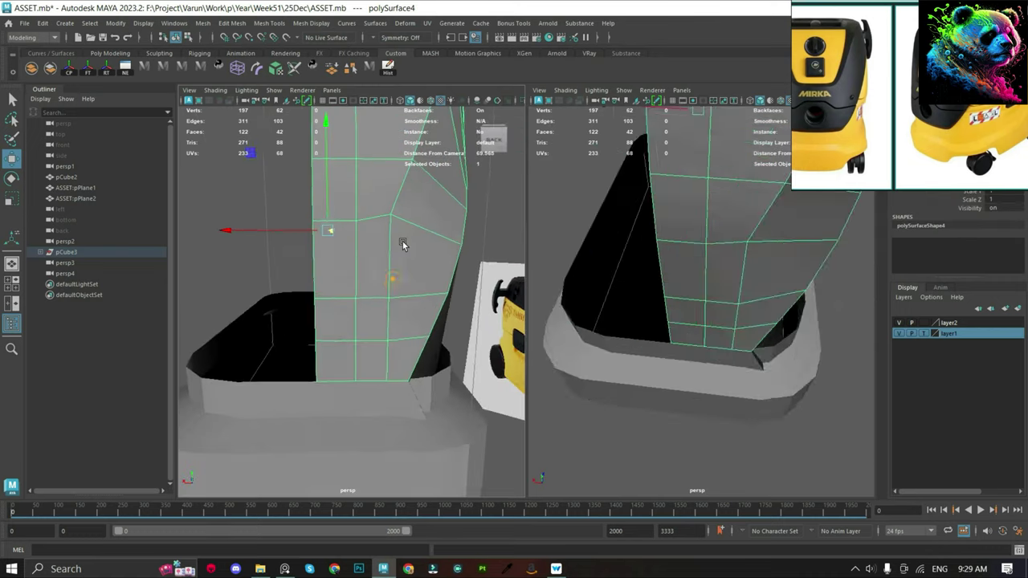
pyautogui.hotkey('ctrl', 'z')
pyautogui.hotkey('ctrl', 'z')
pyautogui.hotkey('ctrl', 'z')
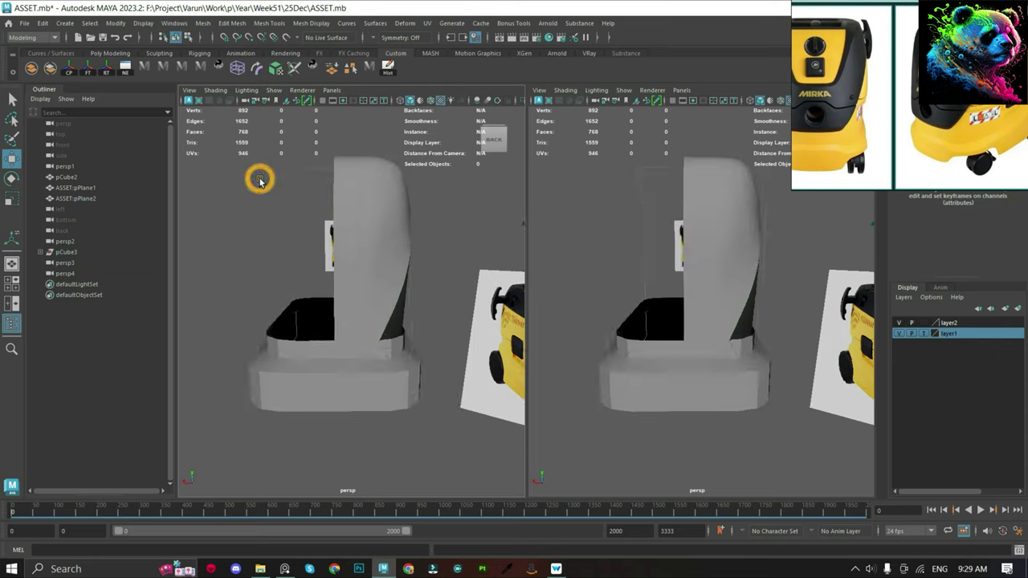
pyautogui.hotkey('ctrl', 'z')
pyautogui.hotkey('ctrl', 'z')
pyautogui.hotkey('ctrl', 'z')
pyautogui.hotkey('ctrl', 'z')
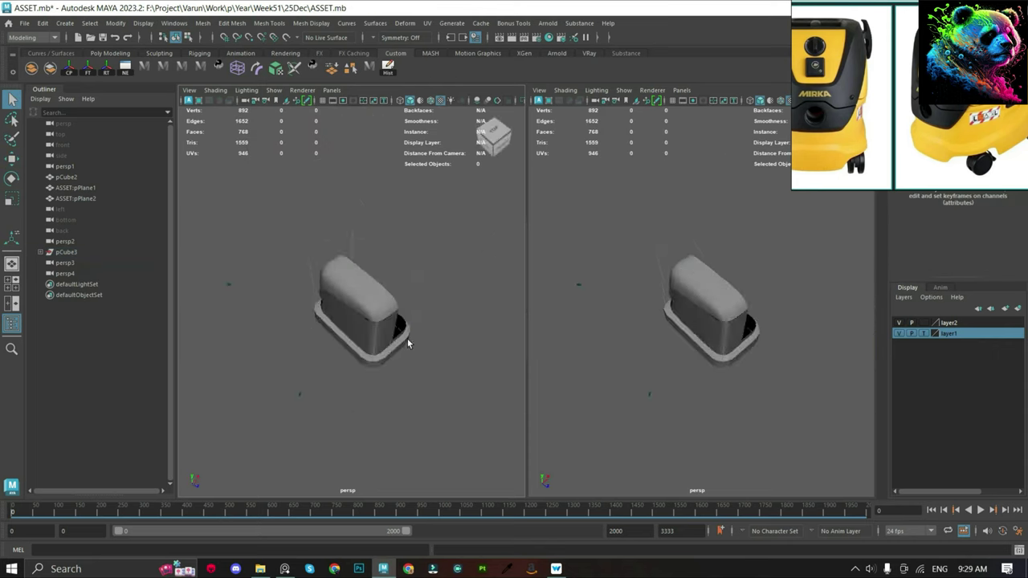
pyautogui.hotkey('ctrl', 'z')
pyautogui.hotkey('ctrl', 'z')
pyautogui.hotkey('ctrl', 'z')
pyautogui.hotkey('ctrl', 'z')
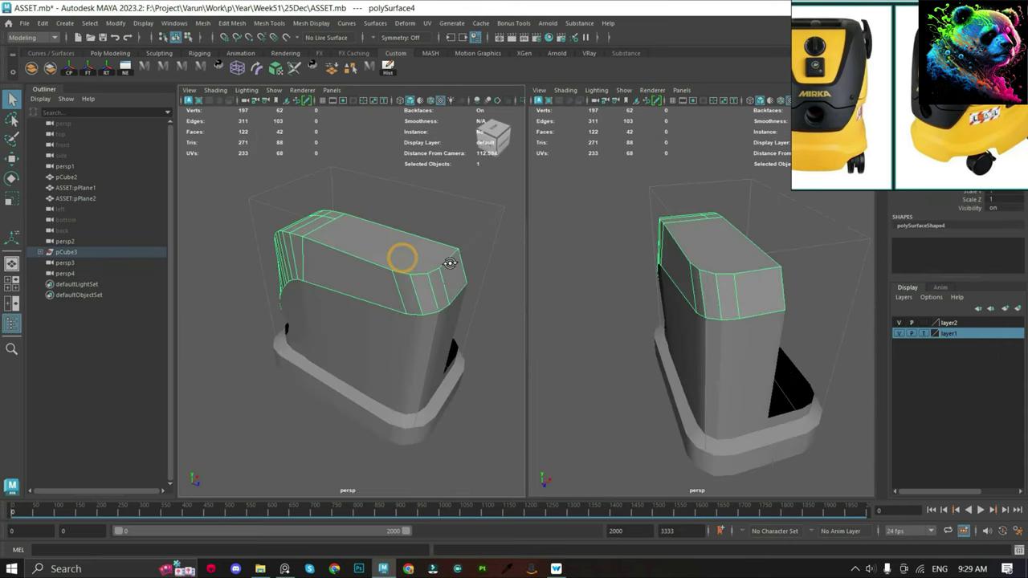
pyautogui.keyDown('alt'); pyautogui.moveTo(405, 295); pyautogui.dragTo(614, 231); pyautogui.keyUp('alt')
pyautogui.hotkey('ctrl', 'z')
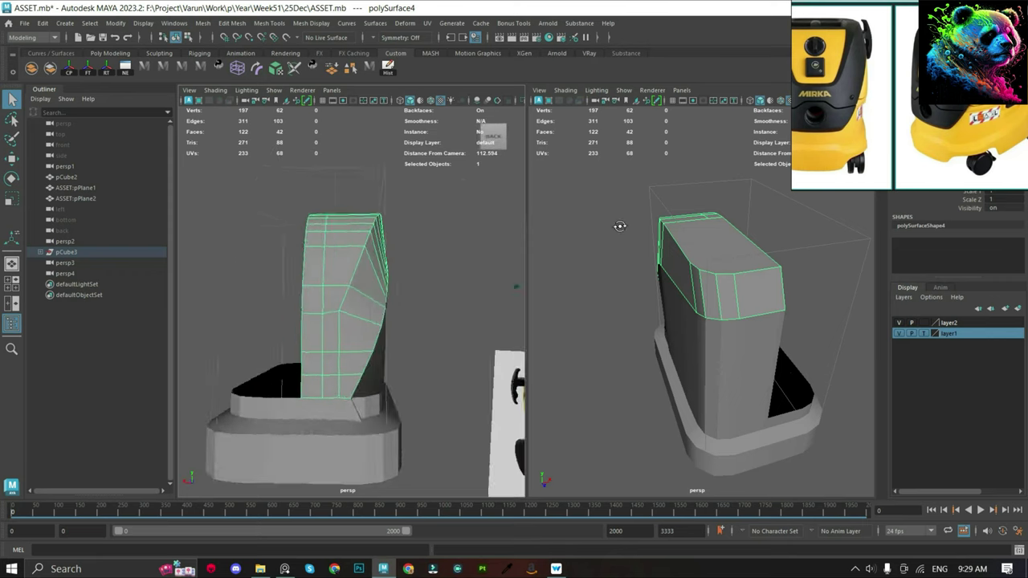
pyautogui.hotkey('ctrl', 'z')
pyautogui.hotkey('ctrl', 'z')
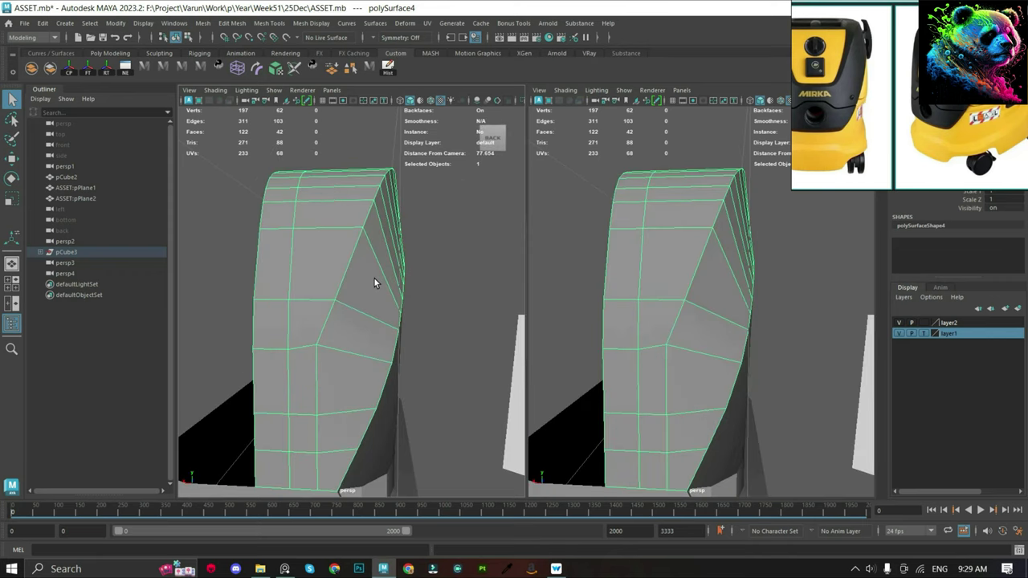
pyautogui.hotkey('ctrl', 'z')
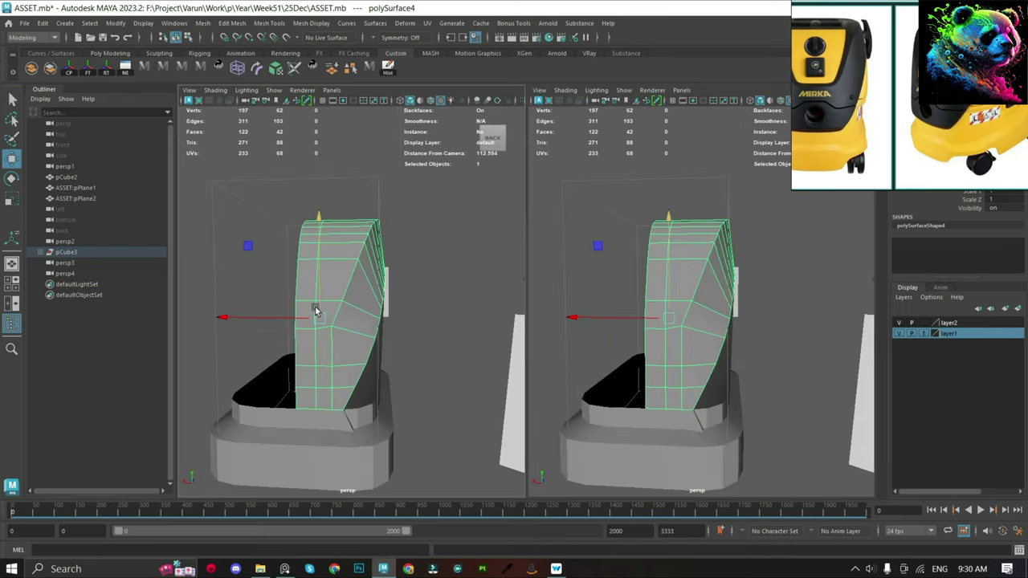
pyautogui.hotkey('ctrl', 'z')
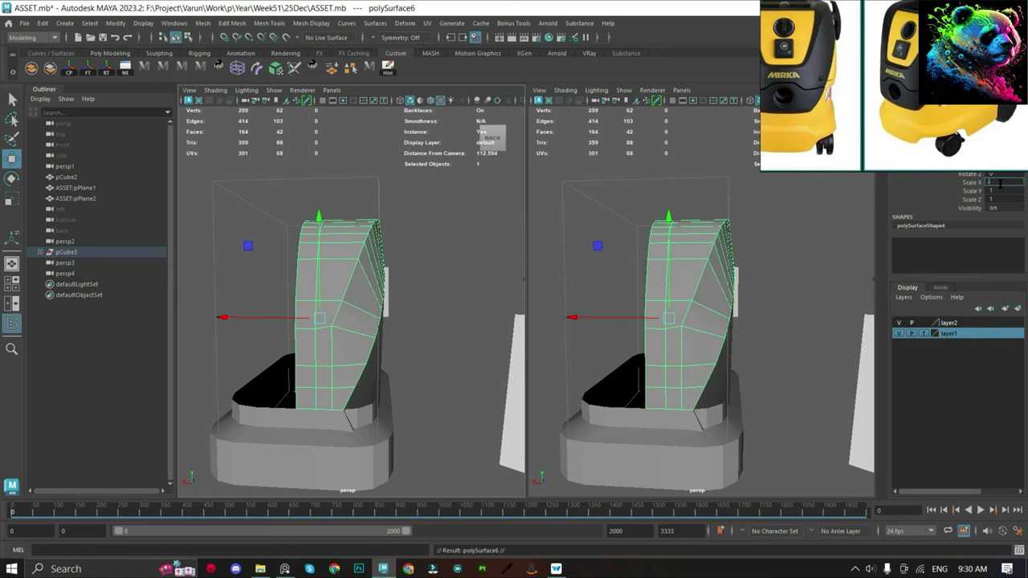
# Select a wide block of faces across the front of the upper shell.
pyautogui.click(452, 209)
pyautogui.click(355, 256)
pyautogui.moveTo(329, 233); pyautogui.dragTo(329, 269, button='right')
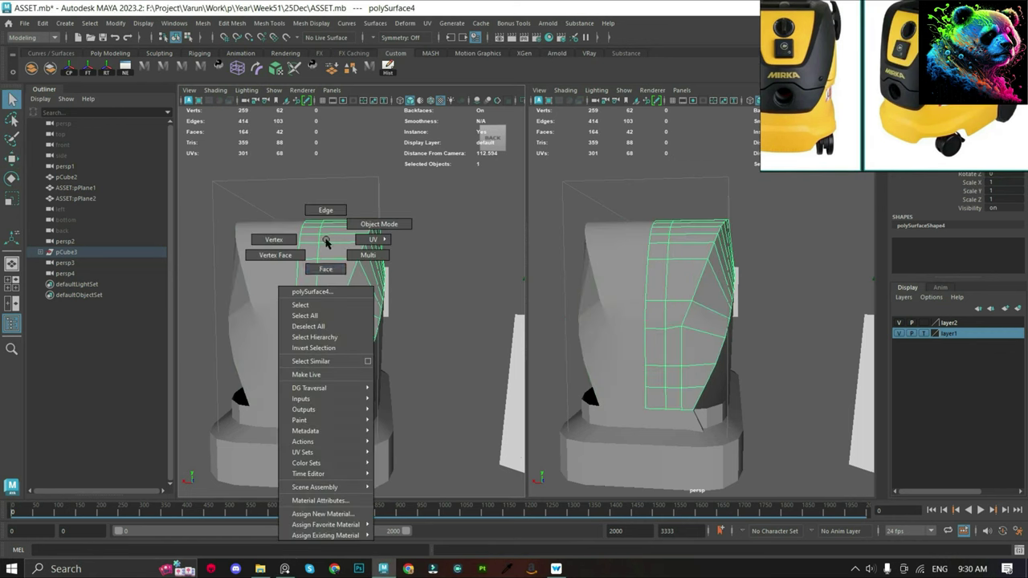
pyautogui.moveTo(281, 309)
pyautogui.mouseDown()
pyautogui.moveTo(340, 306)
pyautogui.moveTo(333, 321)
pyautogui.mouseUp()
pyautogui.moveTo(333, 322); pyautogui.dragTo(376, 273, button='right')
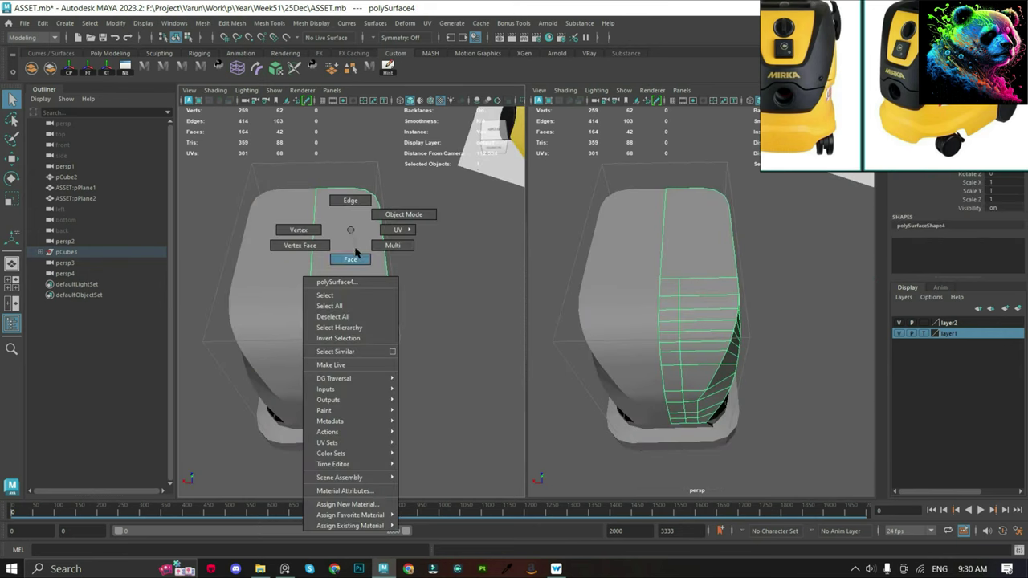
pyautogui.moveTo(350, 234); pyautogui.dragTo(343, 257, button='right')
pyautogui.moveTo(292, 285)
pyautogui.mouseDown()
pyautogui.moveTo(329, 291)
pyautogui.moveTo(328, 358)
pyautogui.mouseUp()
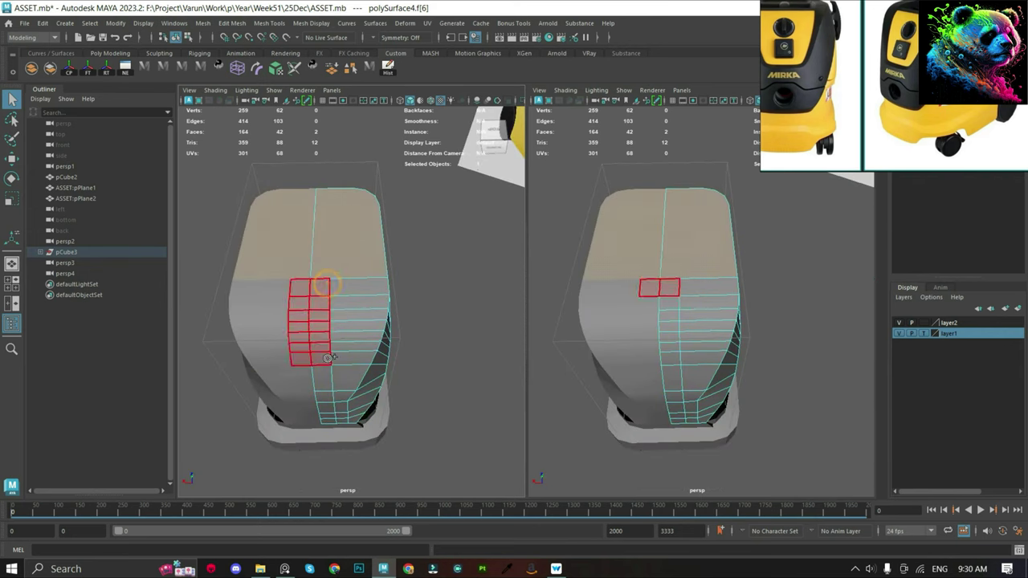
pyautogui.moveTo(335, 394)
pyautogui.mouseDown()
pyautogui.moveTo(361, 284)
pyautogui.moveTo(327, 301)
pyautogui.mouseUp()
# Extrude the selected front faces and raise the Offset to inset them into a panel.
pyautogui.press('space')
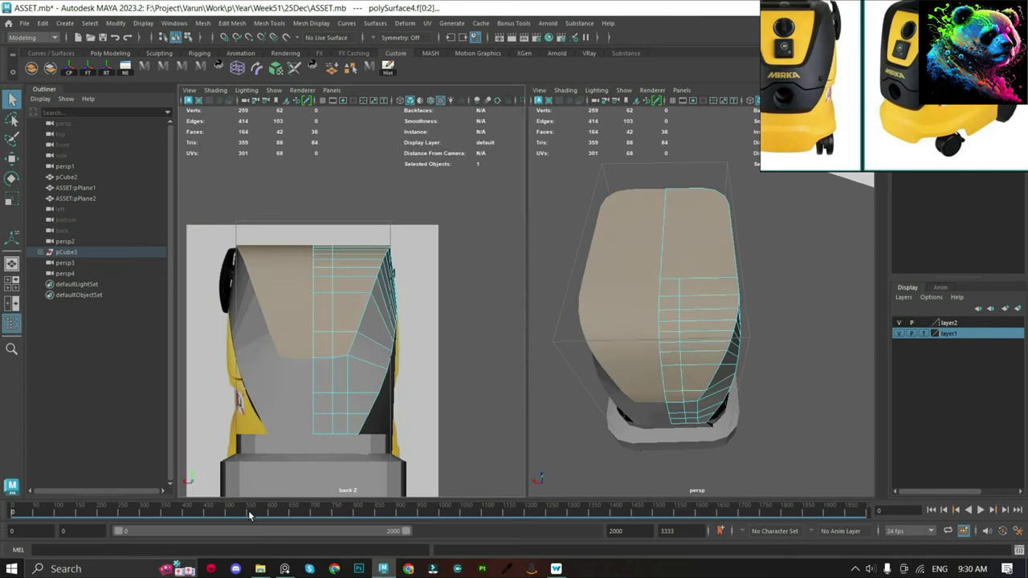
pyautogui.moveTo(249, 515); pyautogui.dragTo(459, 515)
pyautogui.scroll(3, 393, 276)
pyautogui.hotkey('ctrl', 'e')
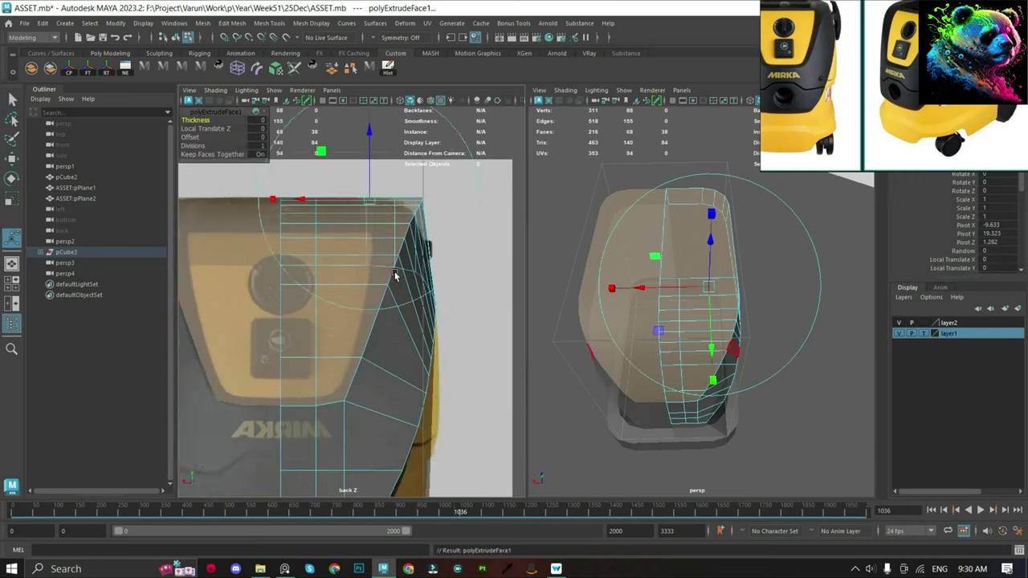
pyautogui.scroll(2, 393, 275)
pyautogui.click(190, 136)
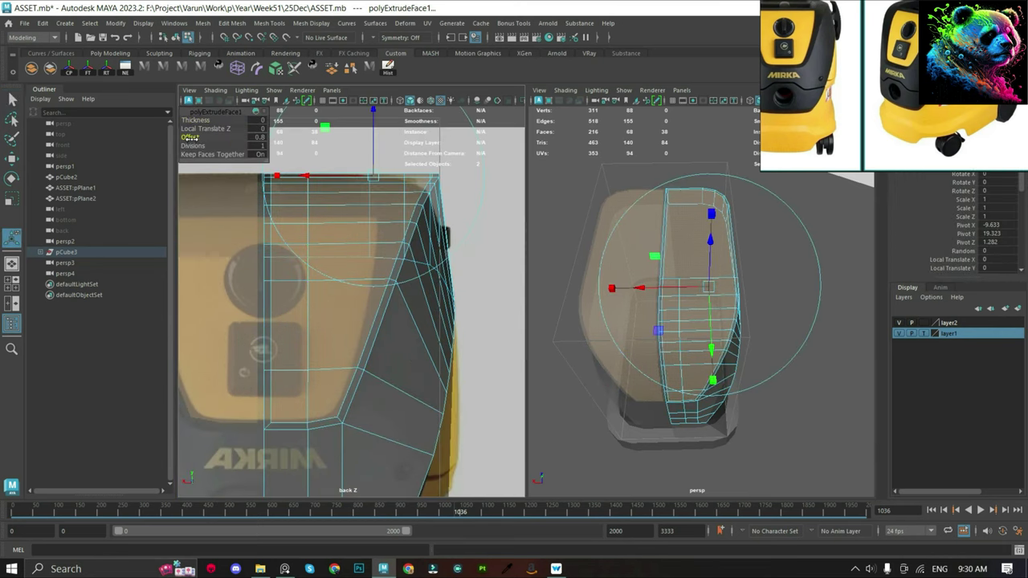
pyautogui.moveTo(190, 136); pyautogui.dragTo(195, 146, button='middle')
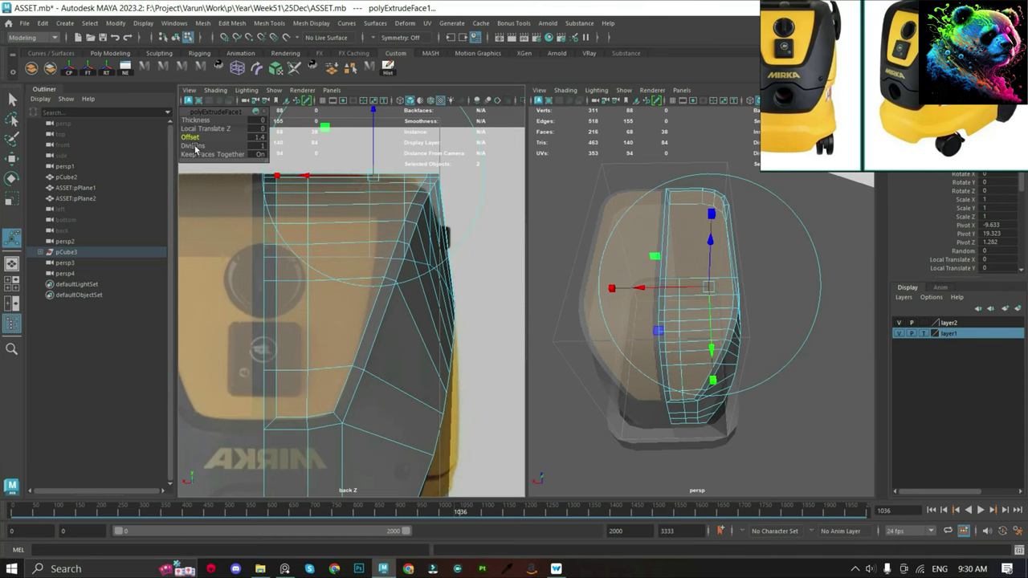
pyautogui.press('q')
pyautogui.scroll(-2, 281, 185)
# Select the edge loop running along the panel's vertical border strip.
pyautogui.moveTo(294, 358)
pyautogui.keyDown('alt'); pyautogui.mouseDown()
pyautogui.moveTo(324, 265)
pyautogui.moveTo(390, 268)
pyautogui.moveTo(362, 297)
pyautogui.moveTo(316, 291)
pyautogui.moveTo(428, 290)
pyautogui.moveTo(293, 362)
pyautogui.moveTo(264, 413)
pyautogui.moveTo(302, 207)
pyautogui.mouseUp(); pyautogui.keyUp('alt')
pyautogui.click(385, 281)
pyautogui.click(372, 321)
pyautogui.click(293, 362)
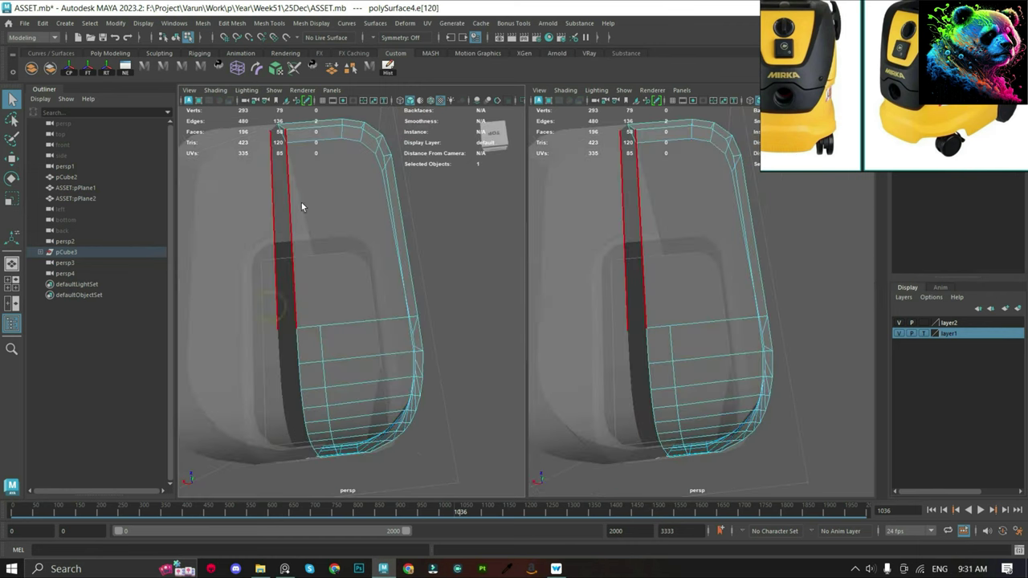
pyautogui.doubleClick(302, 321)
pyautogui.press('w')
pyautogui.press('F9')
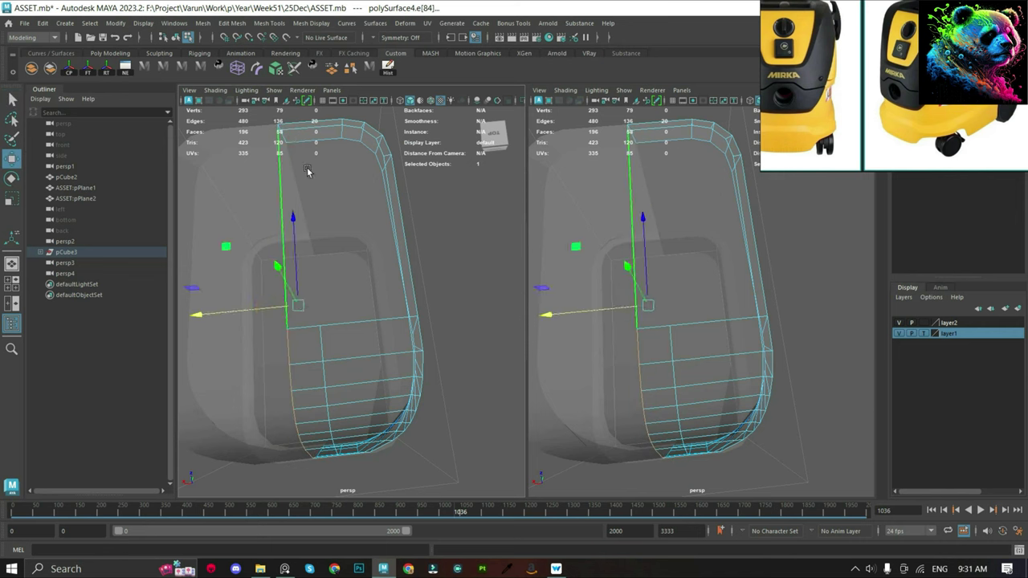
# In the back view, move the panel's top-corner vertex left to match the reference.
pyautogui.keyDown('alt'); pyautogui.moveTo(271, 311); pyautogui.dragTo(328, 274); pyautogui.keyUp('alt')
pyautogui.click(339, 229)
pyautogui.press('space')
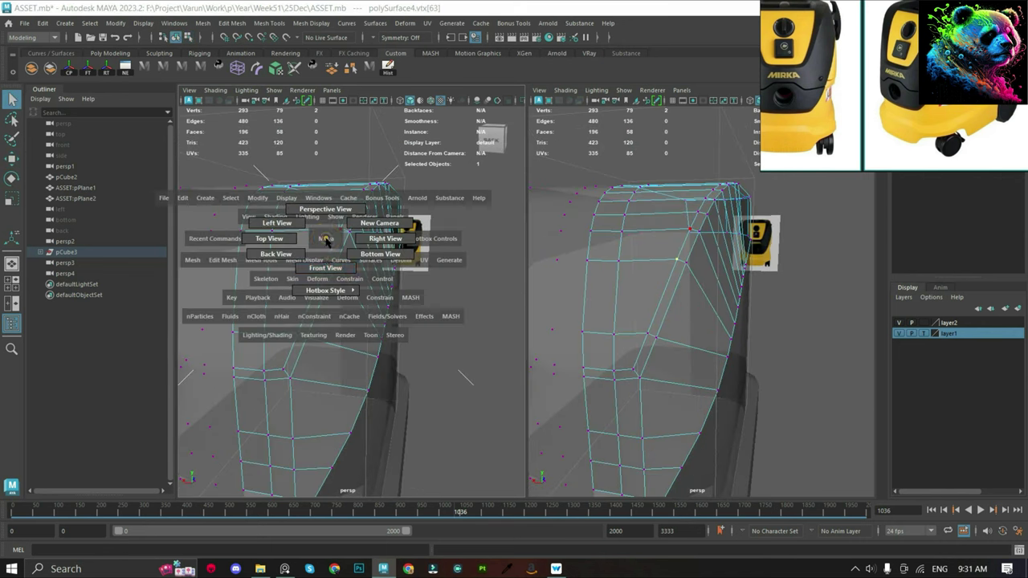
pyautogui.click(323, 259)
pyautogui.moveTo(324, 229); pyautogui.dragTo(302, 227)
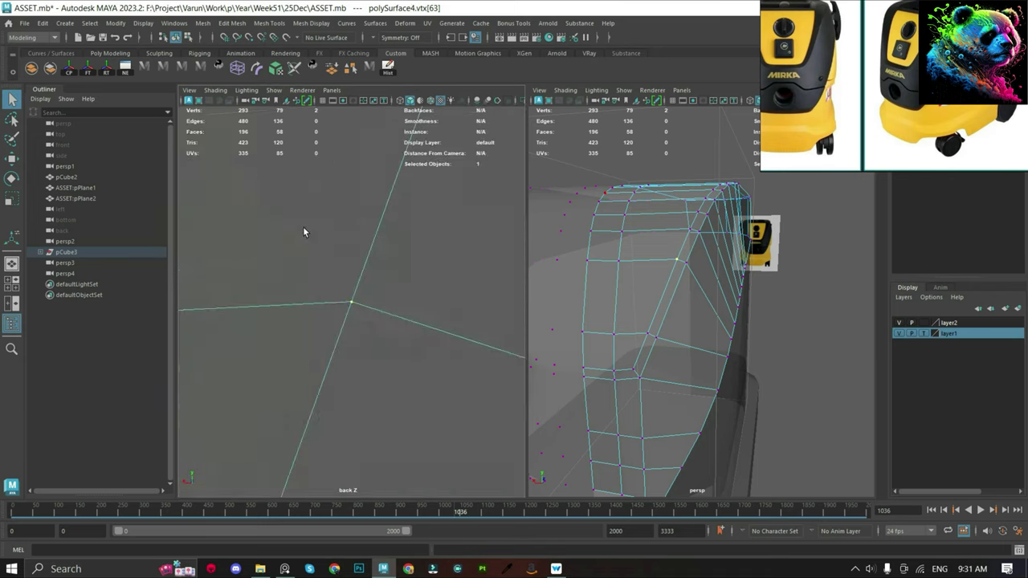
pyautogui.press('f')
pyautogui.press('w')
pyautogui.click(366, 247)
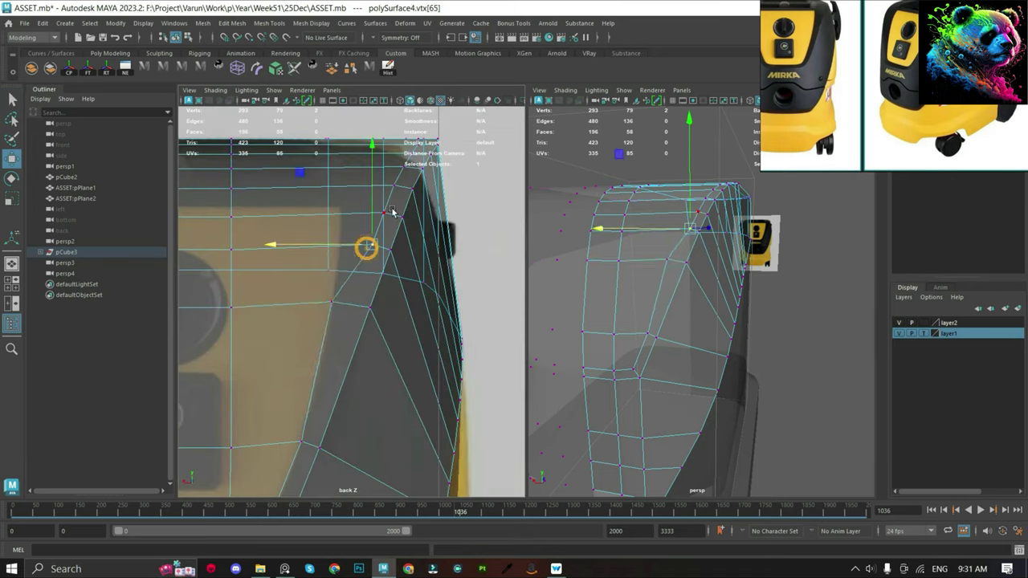
pyautogui.press('Up')
pyautogui.moveTo(310, 196); pyautogui.dragTo(287, 191)
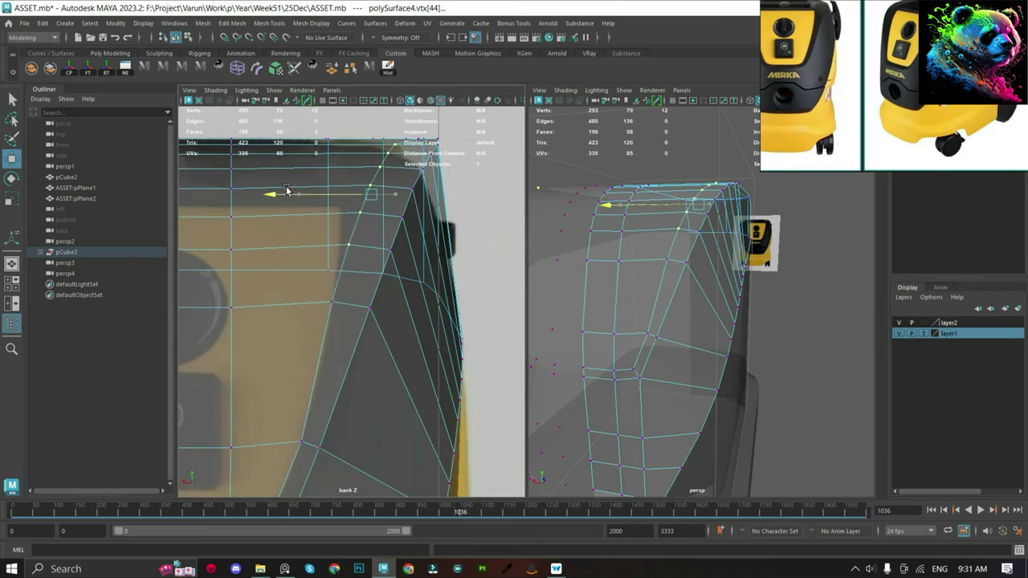
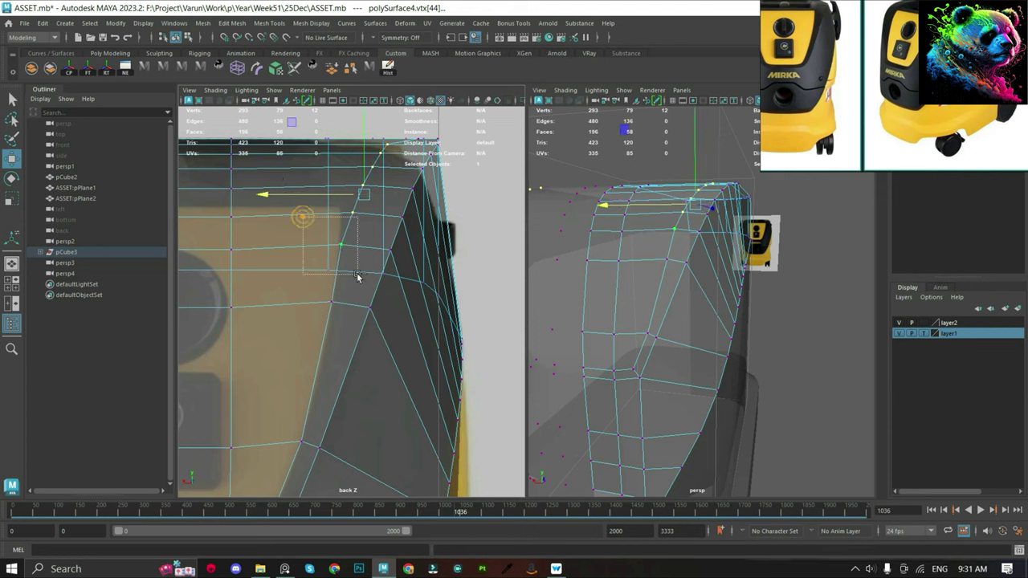
# Pull the panel's top-edge vertices down along the curve in the top view, undoing stray moves.
pyautogui.moveTo(357, 275); pyautogui.dragTo(357, 275)
pyautogui.moveTo(329, 178); pyautogui.dragTo(306, 176)
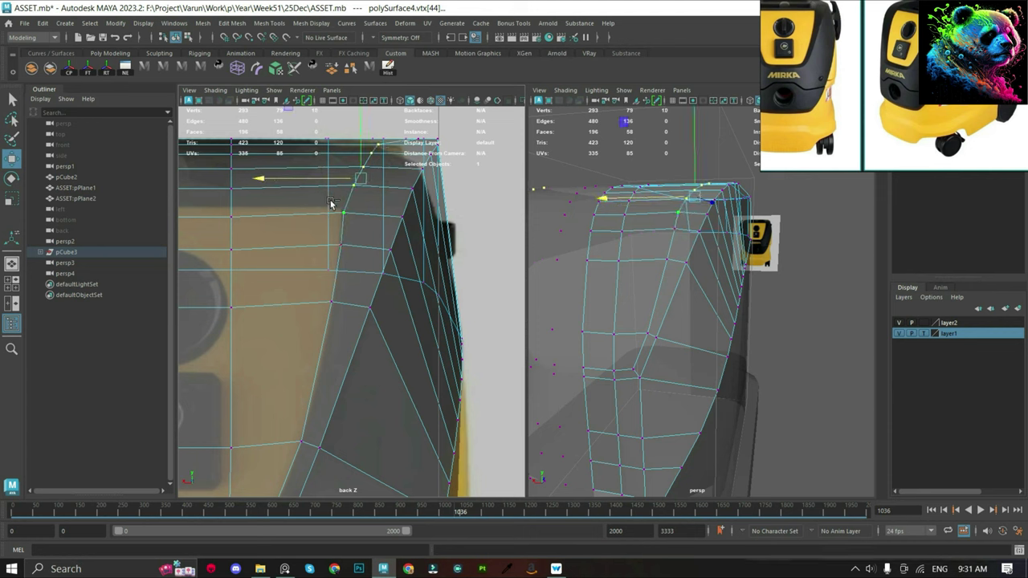
pyautogui.press('Up')
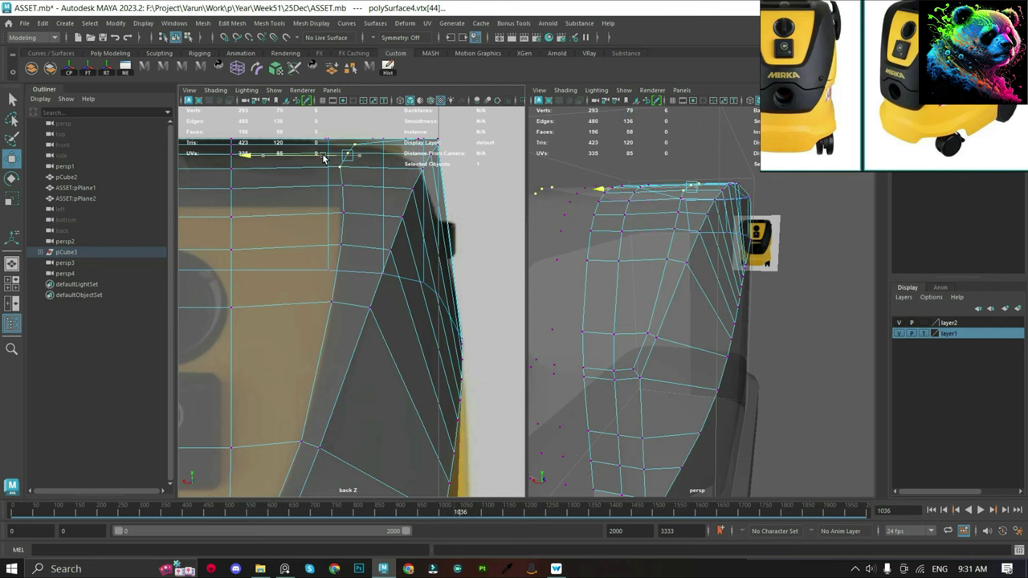
pyautogui.press('space')
pyautogui.moveTo(385, 206); pyautogui.dragTo(347, 240)
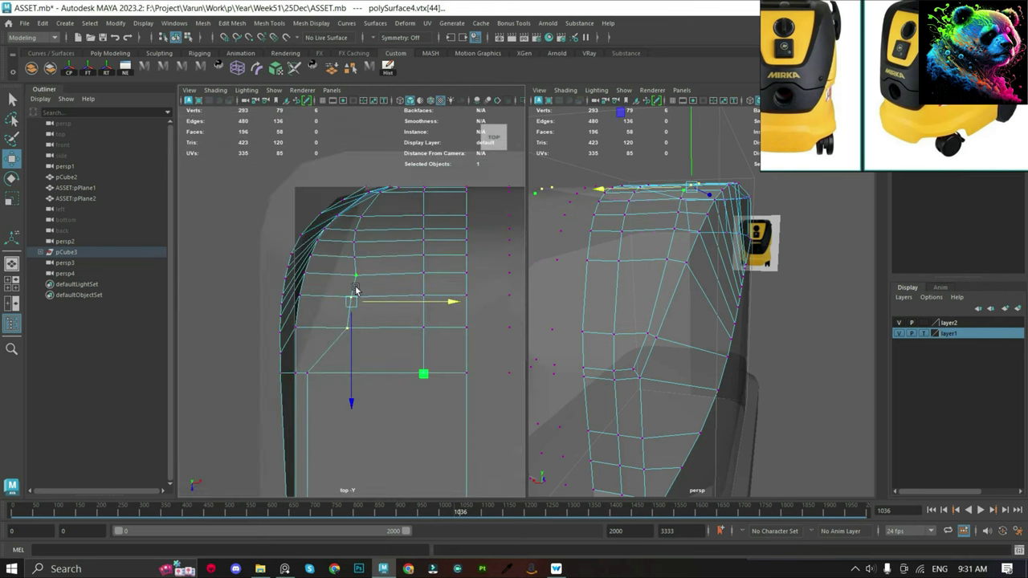
pyautogui.scroll(2, 356, 289)
pyautogui.hotkey('ctrl', 'z')
pyautogui.hotkey('ctrl', 'z')
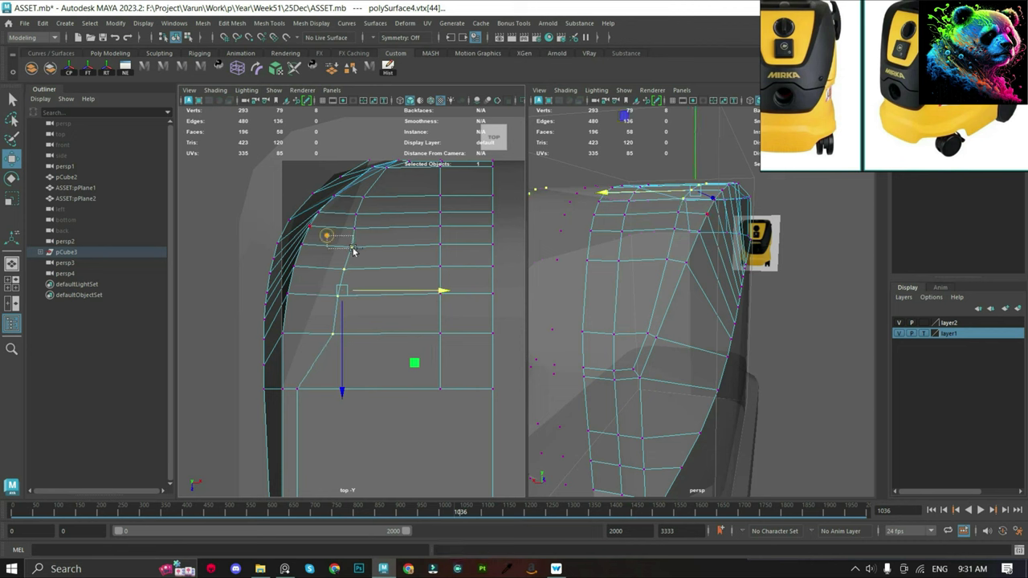
pyautogui.moveTo(352, 252); pyautogui.dragTo(377, 313, button='middle')
pyautogui.scroll(1, 391, 304)
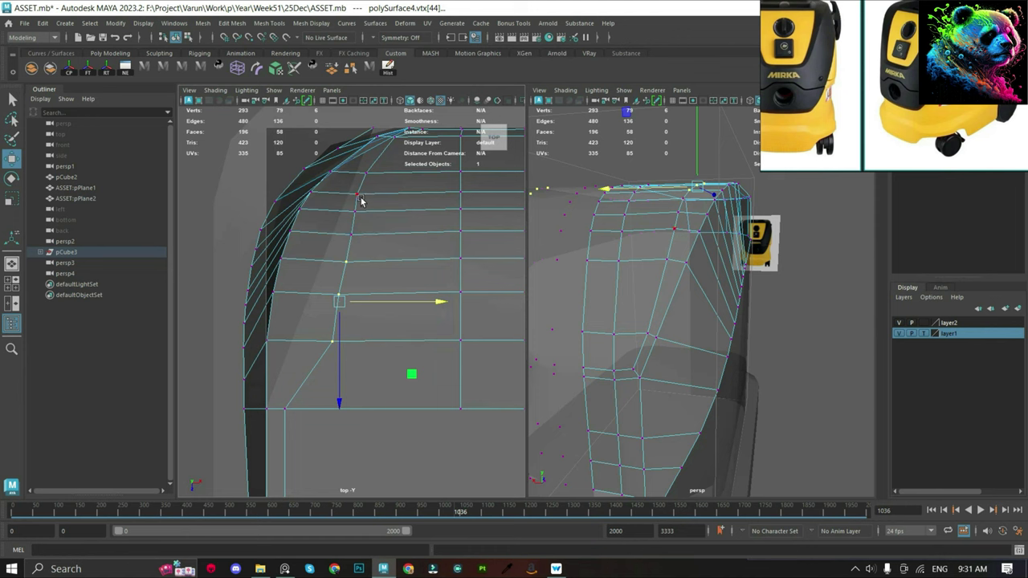
pyautogui.click(359, 193)
pyautogui.hotkey('ctrl', 'z')
pyautogui.hotkey('ctrl', 'z')
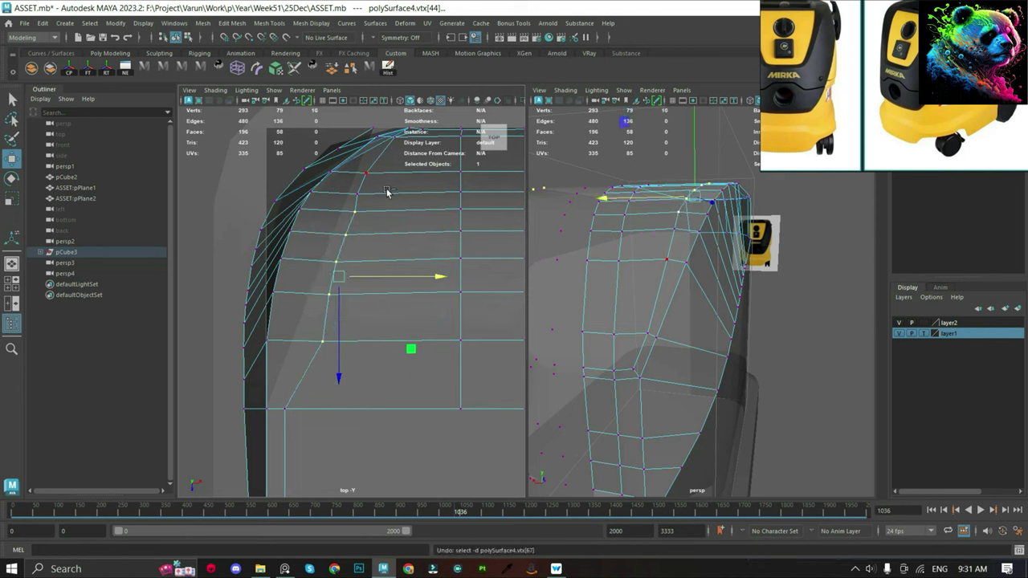
pyautogui.hotkey('ctrl', 'z')
pyautogui.hotkey('ctrl', 'z')
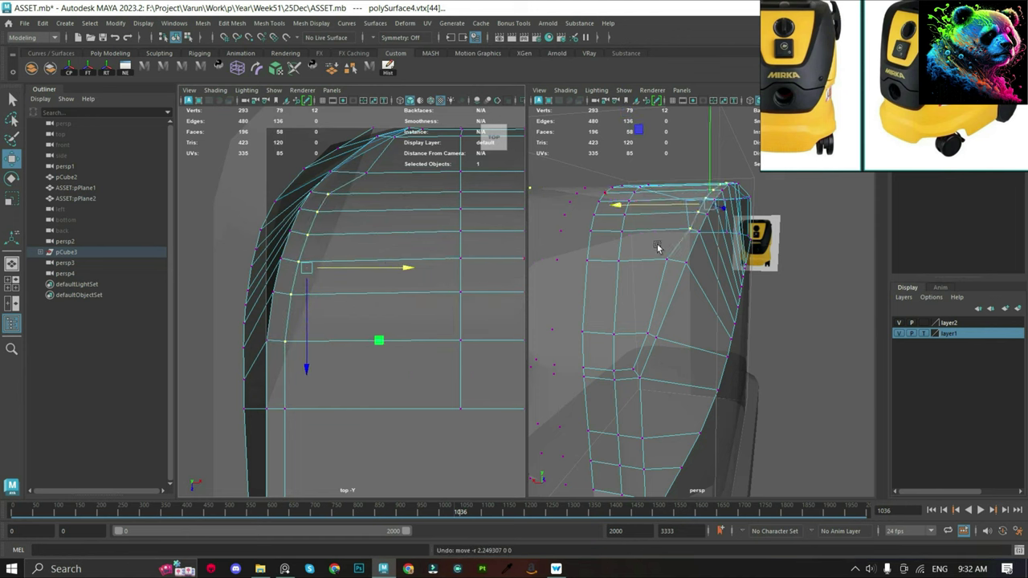
# Slide the corner vertex columns right along X in the back view to smooth the curve.
pyautogui.moveTo(656, 247); pyautogui.dragTo(688, 259)
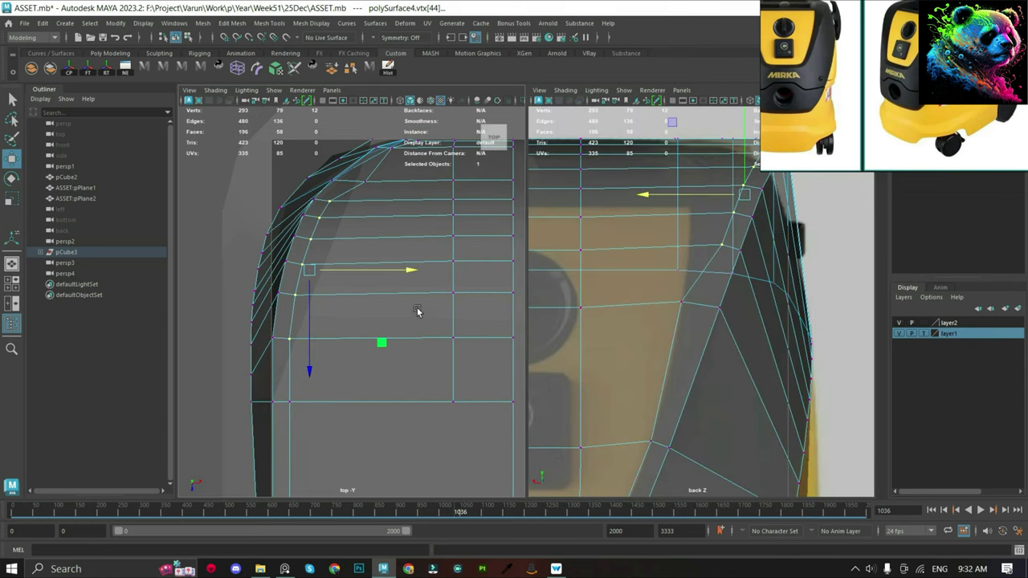
pyautogui.moveTo(406, 272); pyautogui.dragTo(428, 281)
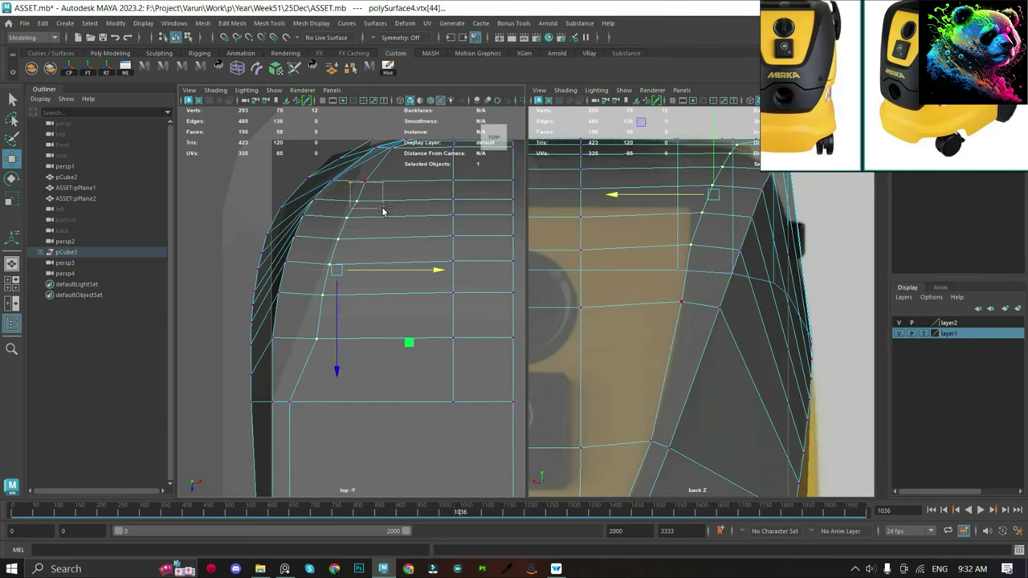
pyautogui.moveTo(383, 211); pyautogui.dragTo(383, 211)
pyautogui.moveTo(415, 282); pyautogui.dragTo(420, 286)
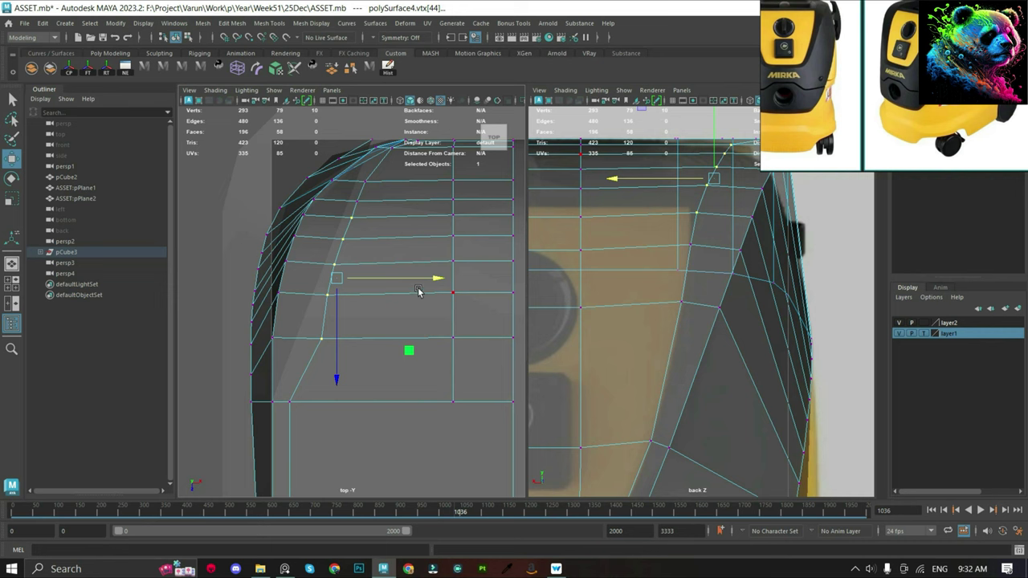
pyautogui.hotkey('ctrl', 'z')
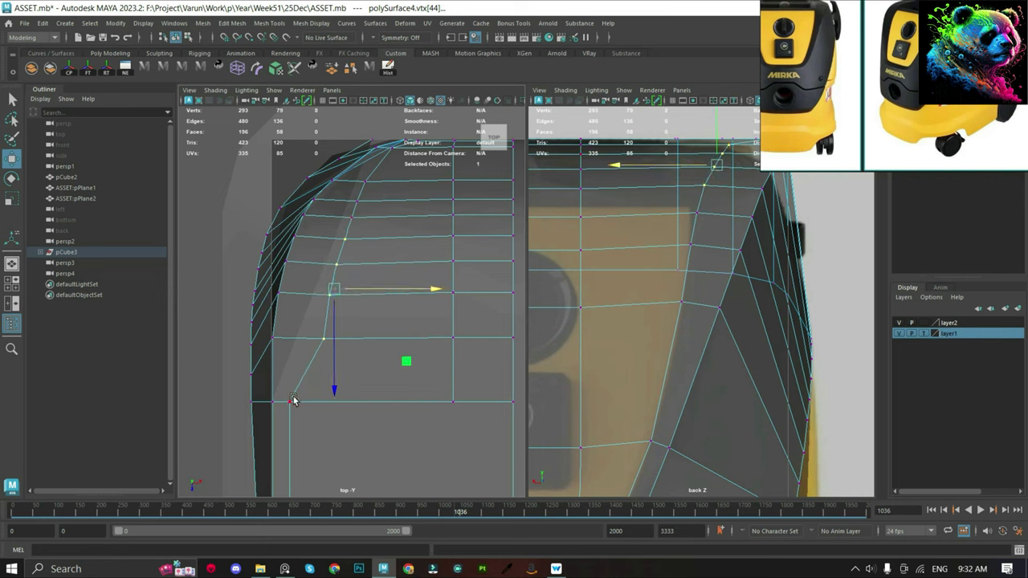
pyautogui.click(293, 400)
pyautogui.scroll(-5, 380, 293)
pyautogui.scroll(5, 372, 270)
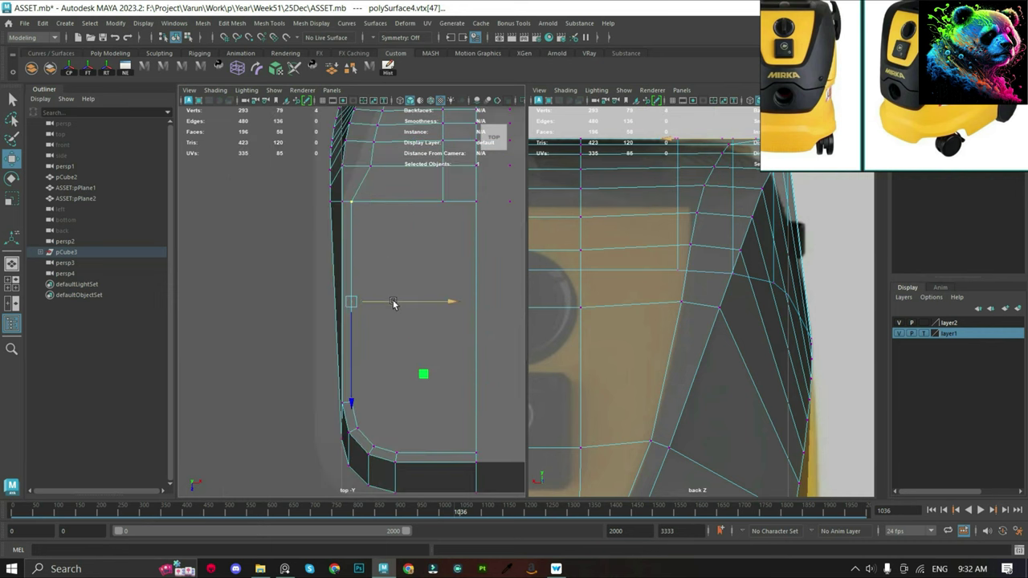
# Select the side panel mesh, return to vertex mode and raise its bottom-corner vertices.
pyautogui.moveTo(395, 300); pyautogui.dragTo(415, 307)
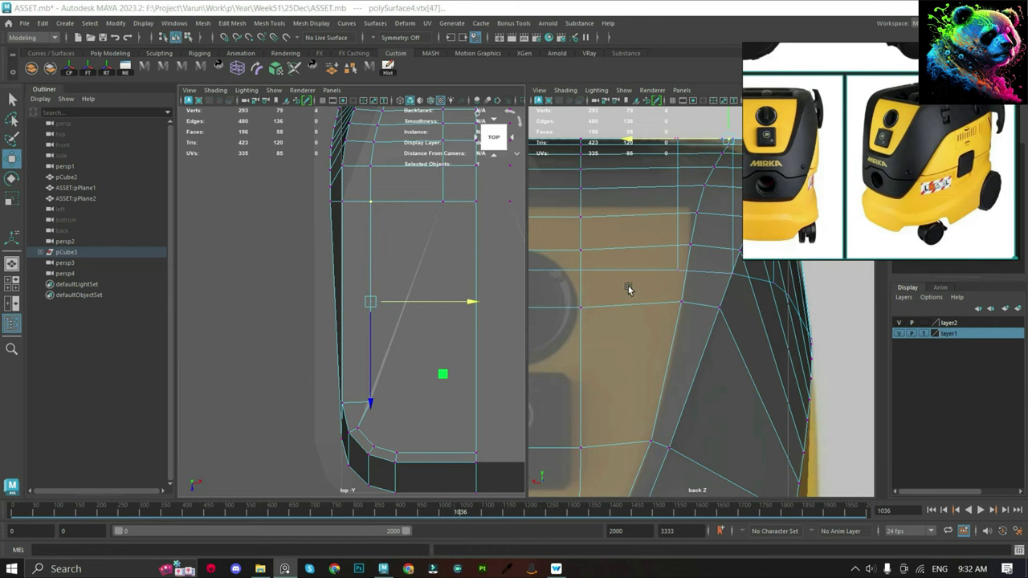
pyautogui.press('F8')
pyautogui.click(670, 221)
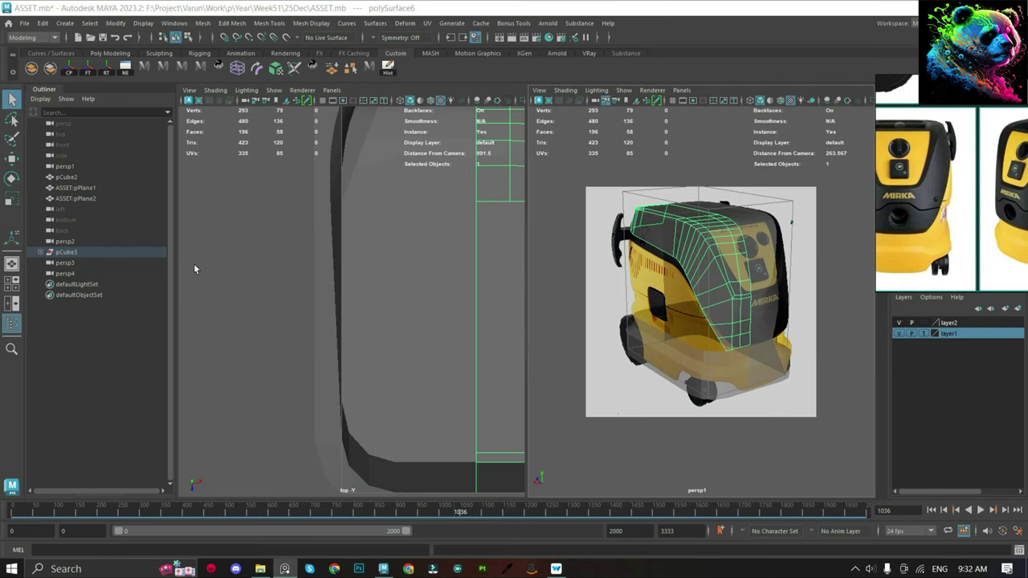
pyautogui.press('f')
pyautogui.click(354, 275)
pyautogui.press('F8')
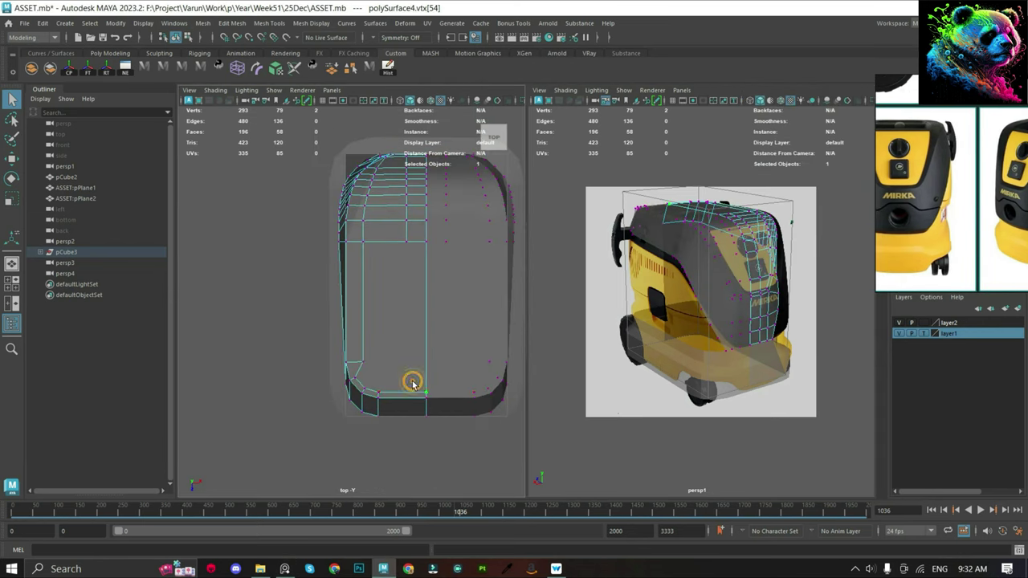
pyautogui.scroll(5, 412, 383)
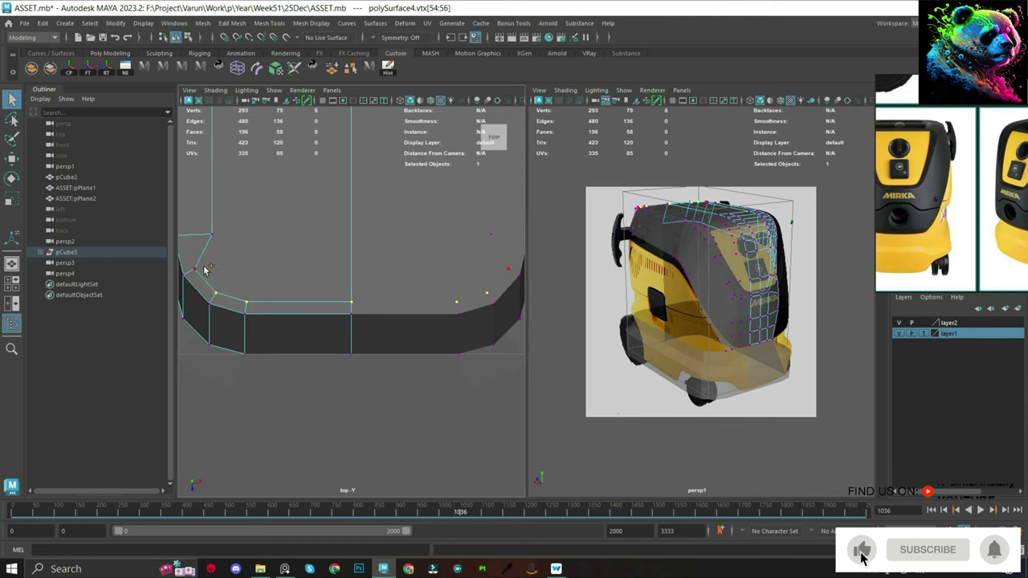
pyautogui.press('w')
pyautogui.moveTo(275, 326); pyautogui.dragTo(286, 298)
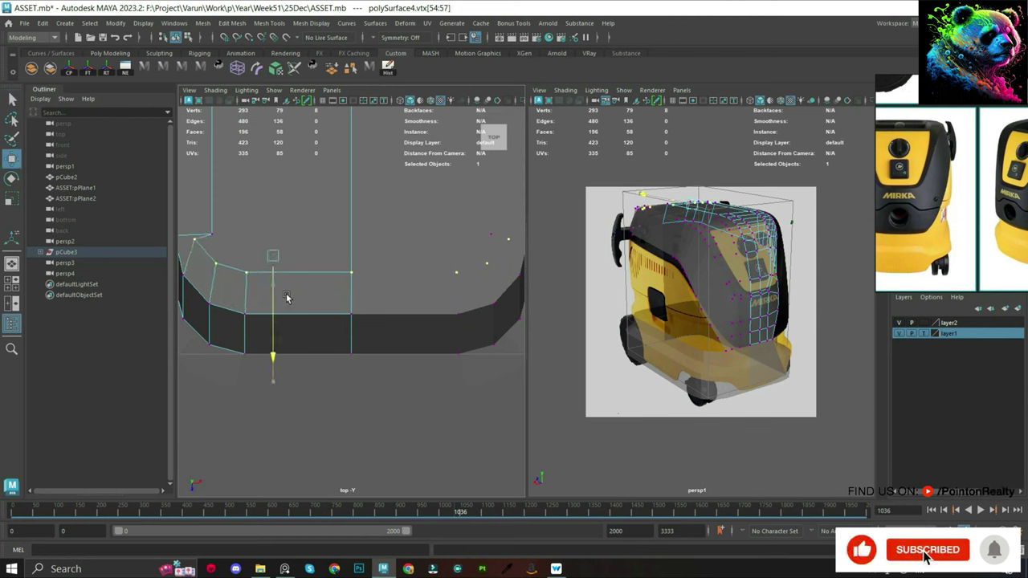
# Reposition the bevel corner vertices in the top view so the corner rounds evenly.
pyautogui.click(217, 270)
pyautogui.scroll(3, 217, 270)
pyautogui.scroll(-2, 338, 321)
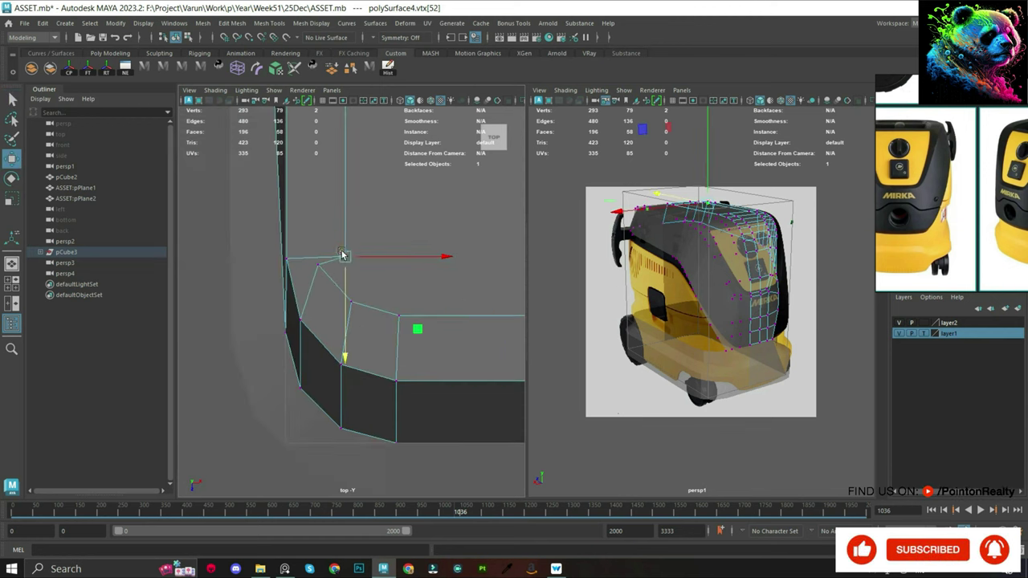
pyautogui.click(317, 274)
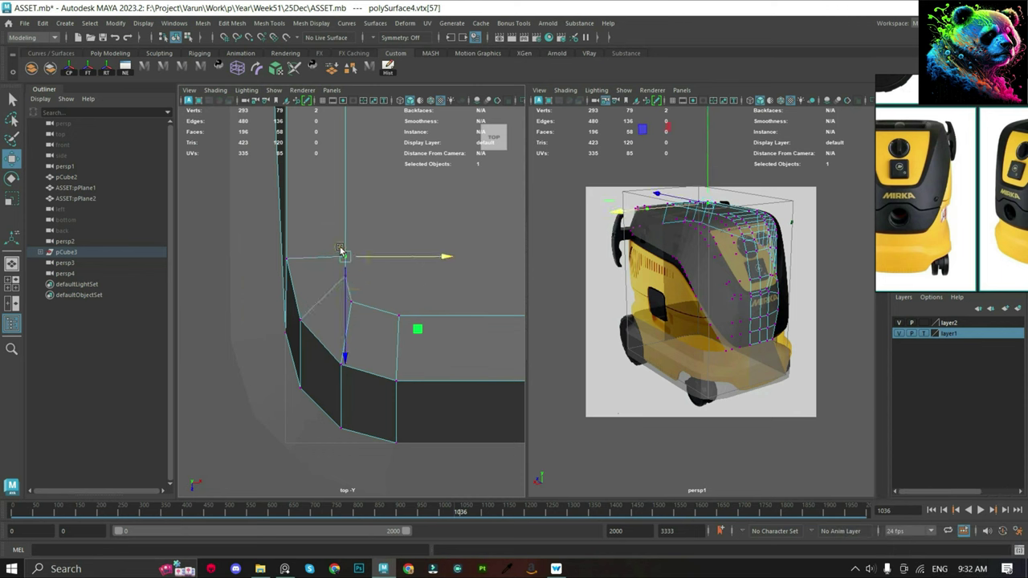
pyautogui.moveTo(341, 251); pyautogui.dragTo(341, 281)
pyautogui.click(355, 304)
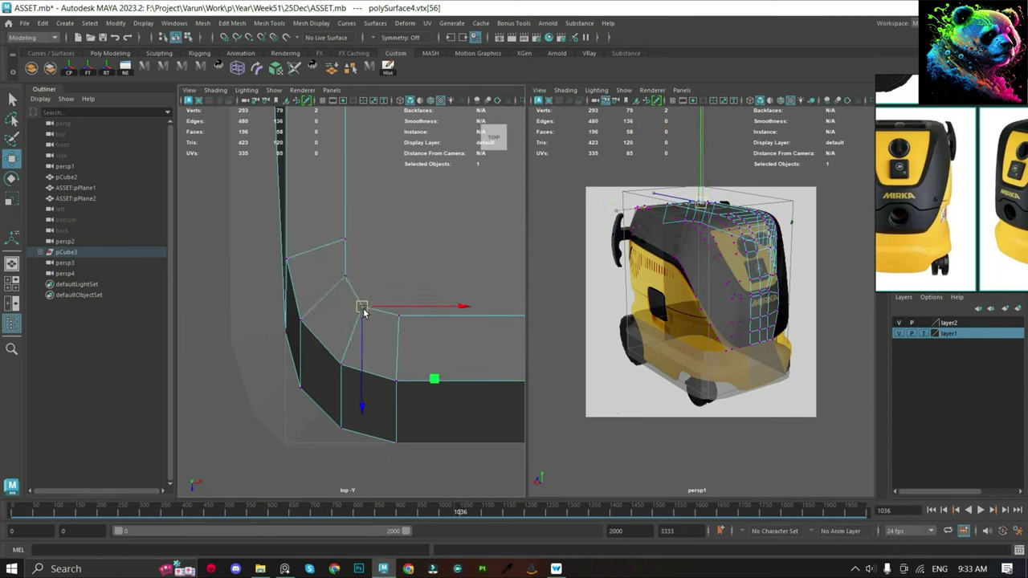
pyautogui.click(345, 277)
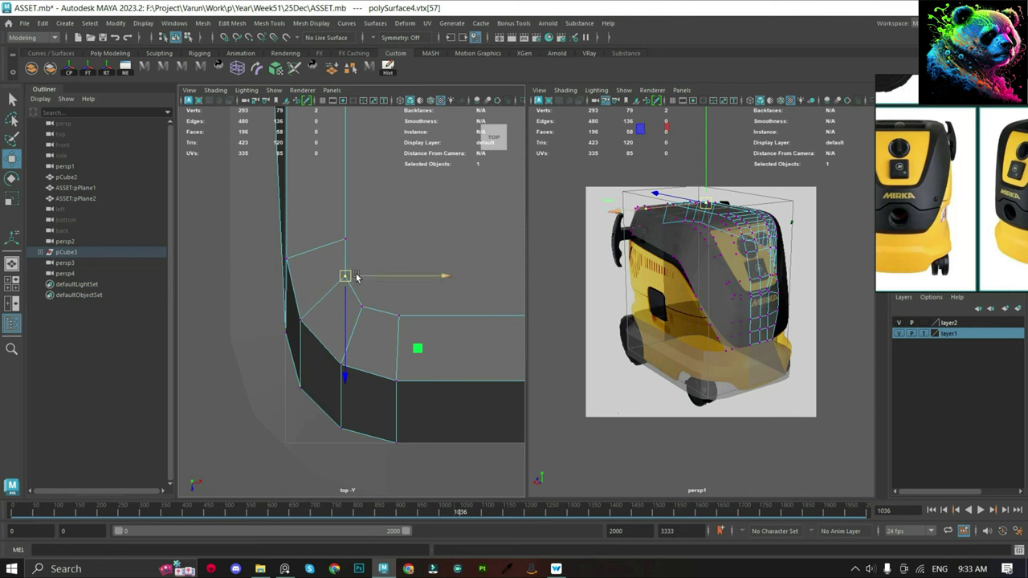
pyautogui.moveTo(345, 293)
pyautogui.mouseDown()
pyautogui.moveTo(414, 325)
pyautogui.moveTo(448, 314)
pyautogui.mouseUp()
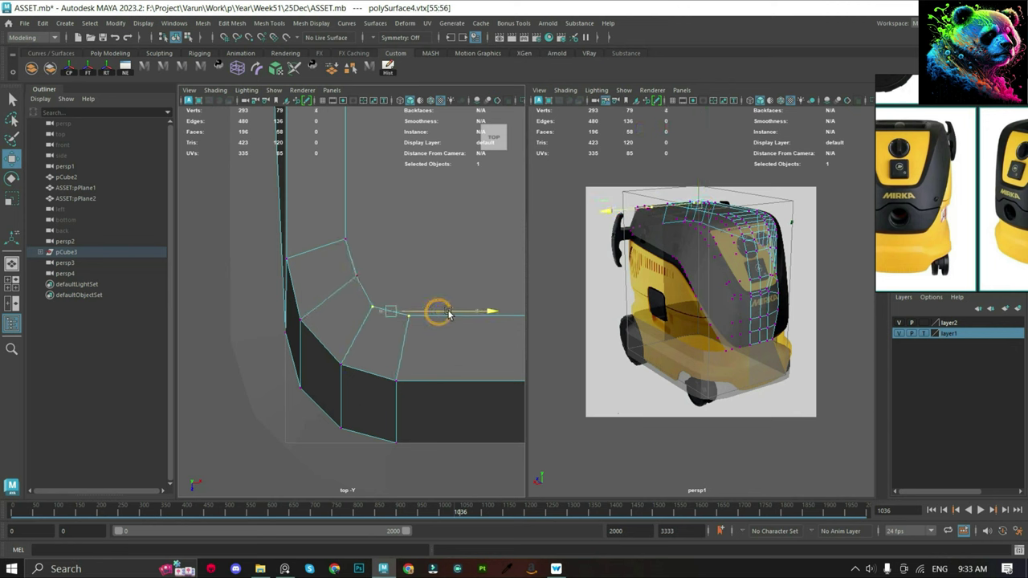
pyautogui.scroll(-2, 417, 307)
pyautogui.scroll(-3, 362, 302)
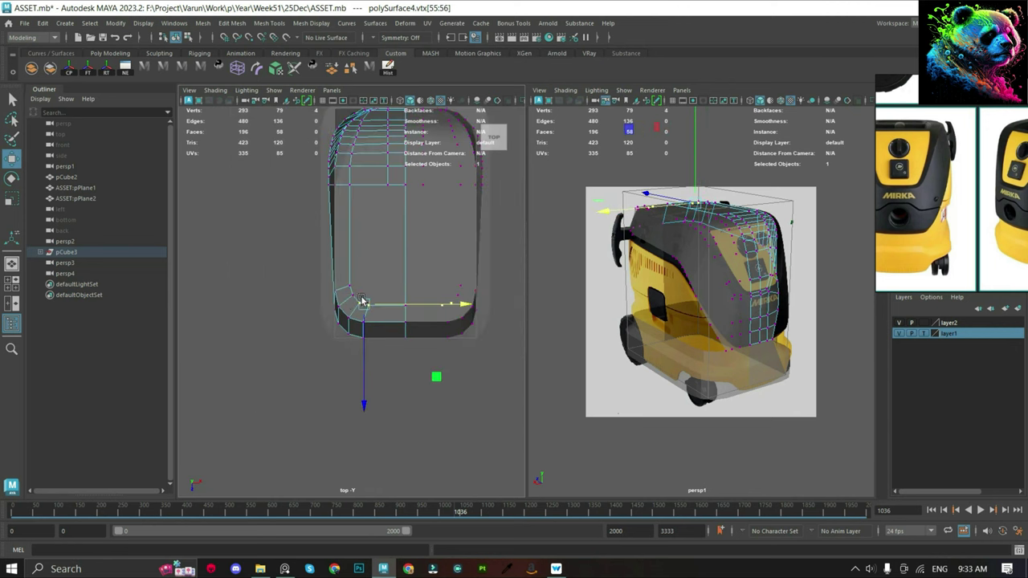
pyautogui.scroll(3, 345, 273)
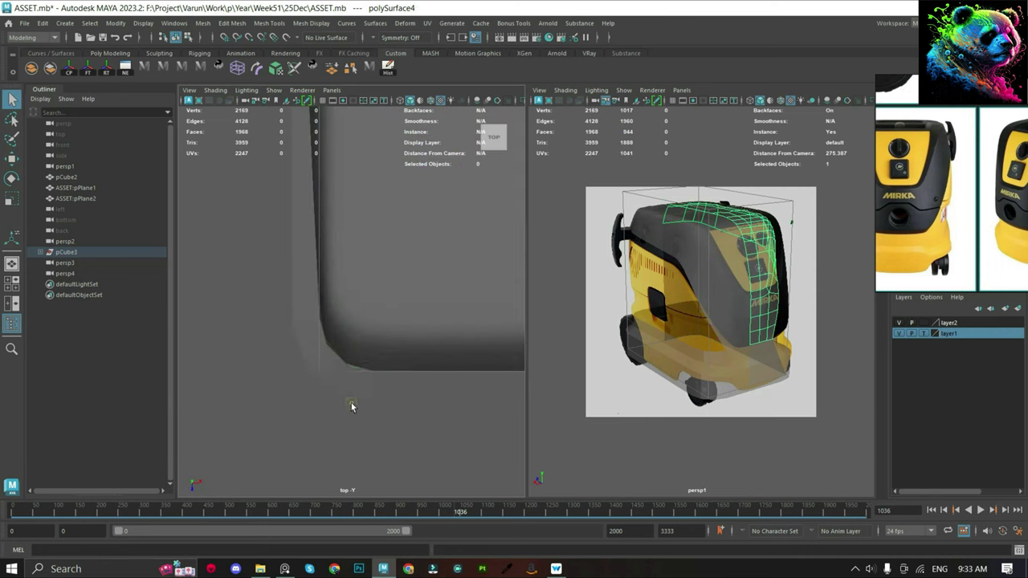
# Frame the body shell in perspective, turn off smooth preview and switch to face selection.
pyautogui.keyDown('alt'); pyautogui.moveTo(351, 407); pyautogui.dragTo(434, 351); pyautogui.keyUp('alt')
pyautogui.scroll(3, 403, 303)
pyautogui.press('f')
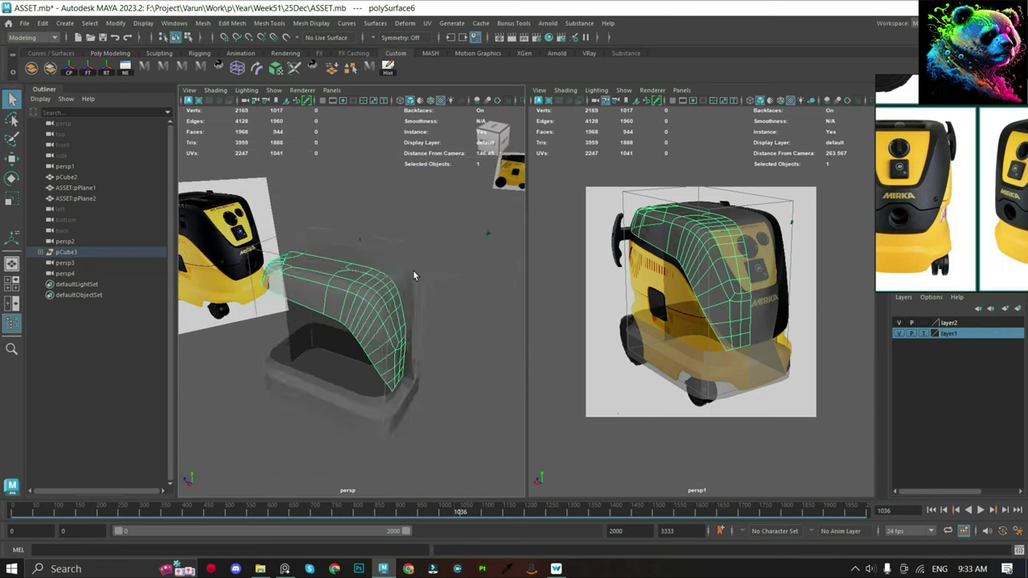
pyautogui.moveTo(413, 270)
pyautogui.keyDown('alt'); pyautogui.mouseDown()
pyautogui.moveTo(270, 260)
pyautogui.moveTo(314, 372)
pyautogui.moveTo(323, 356)
pyautogui.mouseUp(); pyautogui.keyUp('alt')
pyautogui.press('1')
pyautogui.scroll(3, 303, 351)
pyautogui.moveTo(318, 252); pyautogui.dragTo(319, 280, button='right')
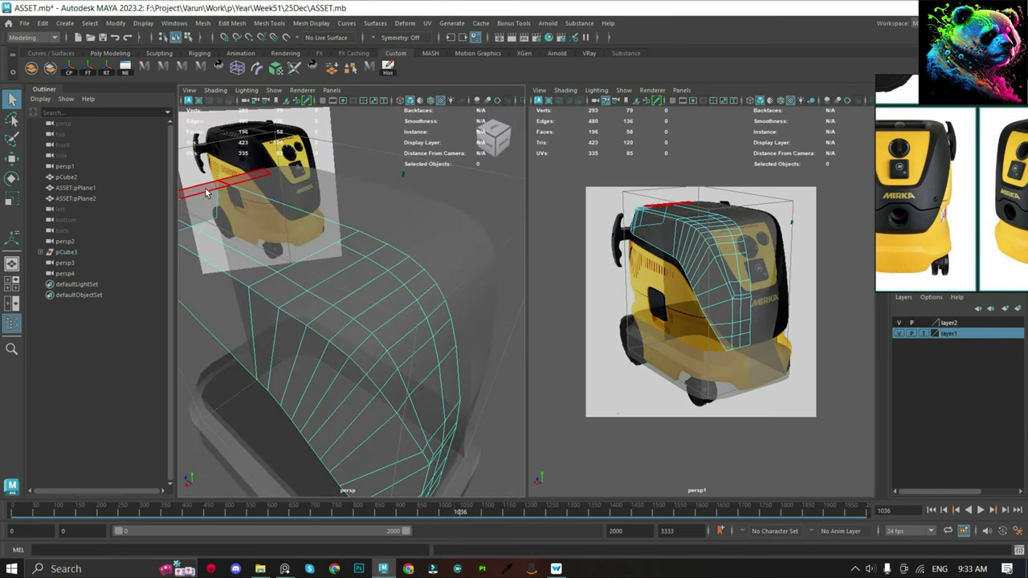
pyautogui.click(368, 239)
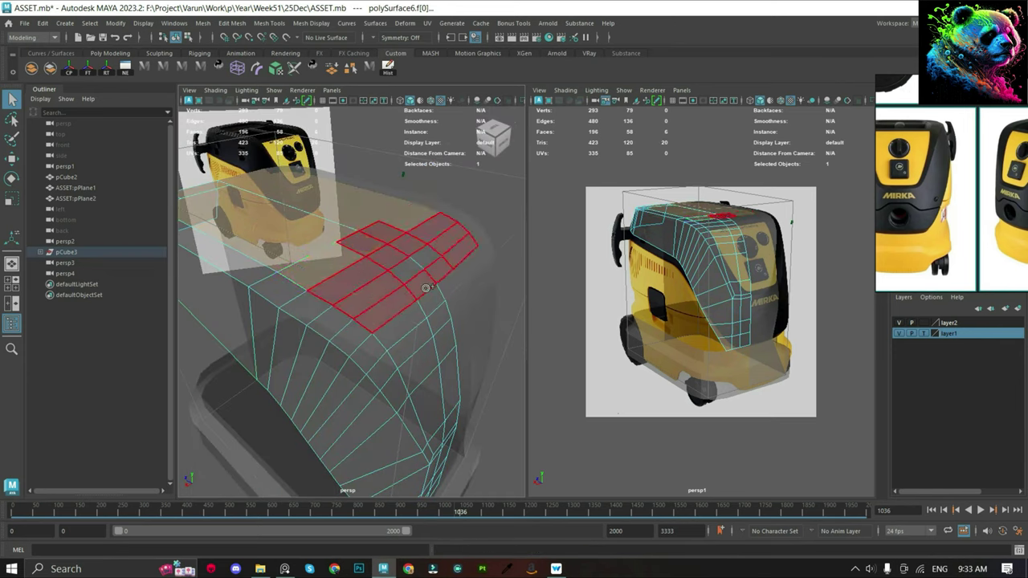
# Detach the selected shell faces with Detach Components and preview the mesh smoothed (3).
pyautogui.moveTo(416, 257)
pyautogui.keyDown('alt'); pyautogui.mouseDown()
pyautogui.moveTo(367, 285)
pyautogui.moveTo(358, 263)
pyautogui.mouseUp(); pyautogui.keyUp('alt')
pyautogui.keyDown('shift'); pyautogui.moveTo(359, 263); pyautogui.dragTo(341, 371, button='right'); pyautogui.keyUp('shift')
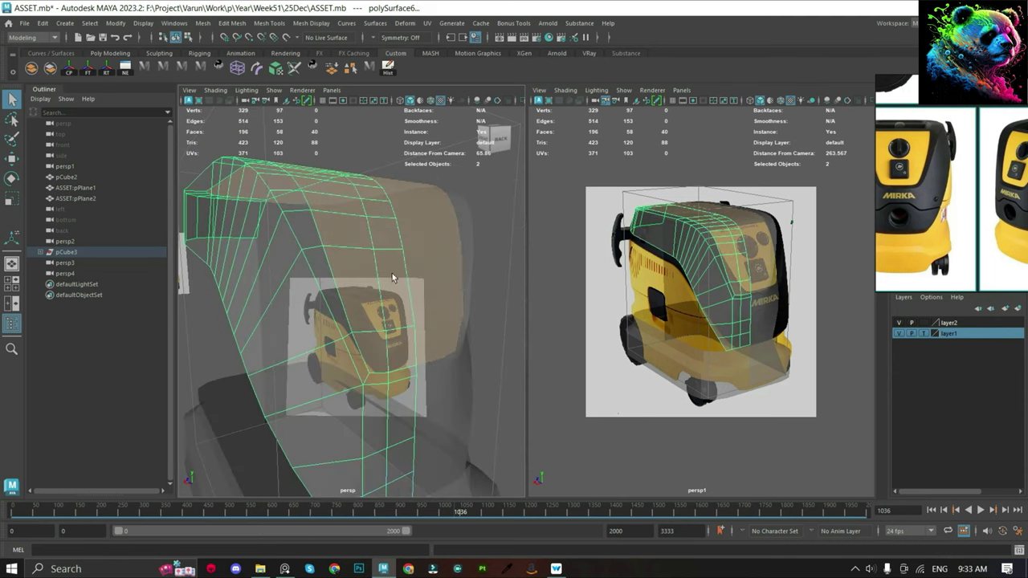
pyautogui.keyDown('alt'); pyautogui.moveTo(392, 273); pyautogui.dragTo(378, 285); pyautogui.keyUp('alt')
pyautogui.press('3')
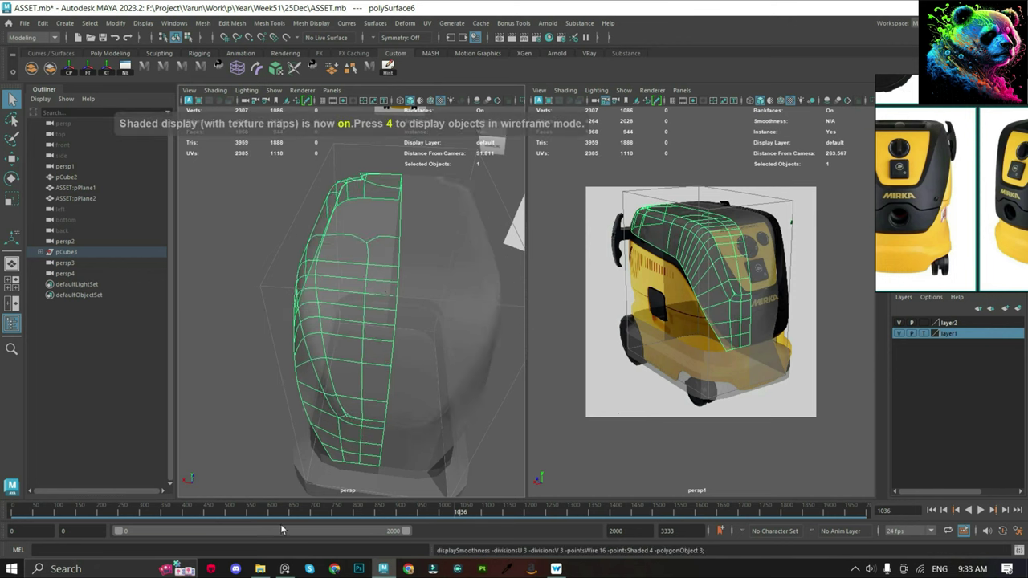
pyautogui.click(462, 404)
pyautogui.moveTo(463, 403)
pyautogui.keyDown('alt'); pyautogui.mouseDown()
pyautogui.moveTo(416, 391)
pyautogui.moveTo(377, 361)
pyautogui.mouseUp(); pyautogui.keyUp('alt')
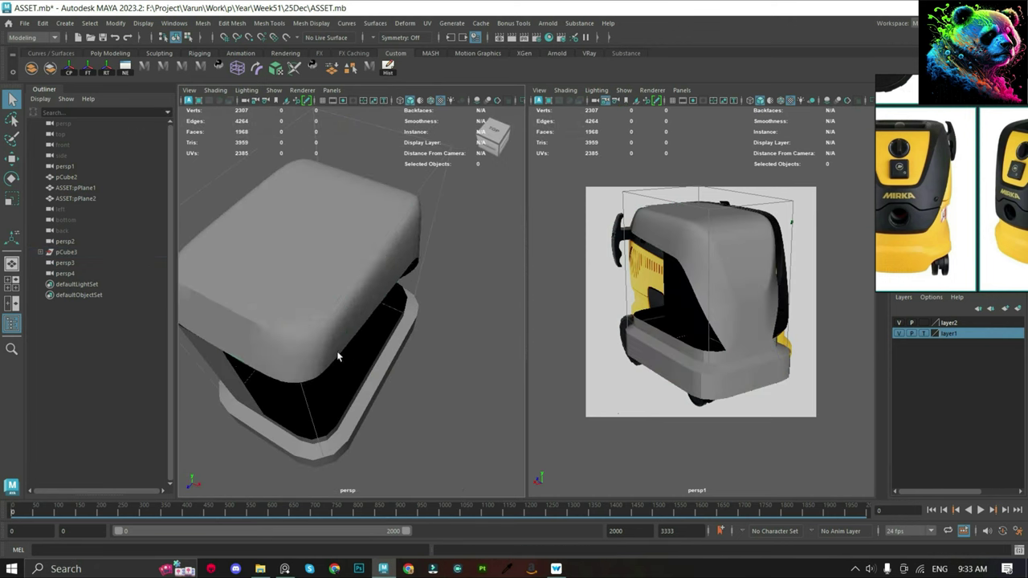
# Select the panel's side faces in the cage view and detach them with Detach Components.
pyautogui.click(355, 330)
pyautogui.press('1')
pyautogui.scroll(3, 355, 323)
pyautogui.scroll(2, 350, 320)
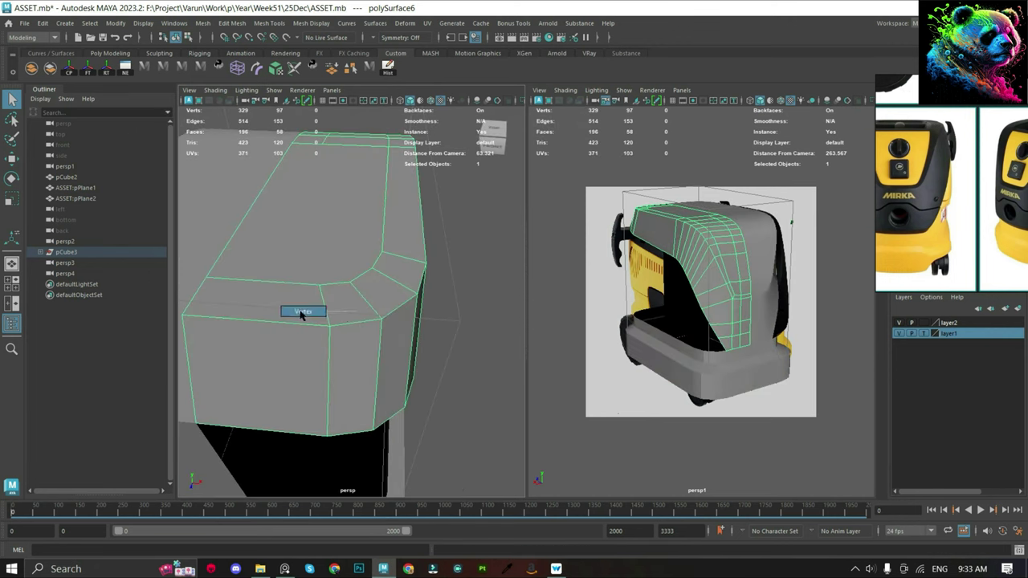
pyautogui.moveTo(355, 295); pyautogui.dragTo(355, 329, button='right')
pyautogui.click(340, 241)
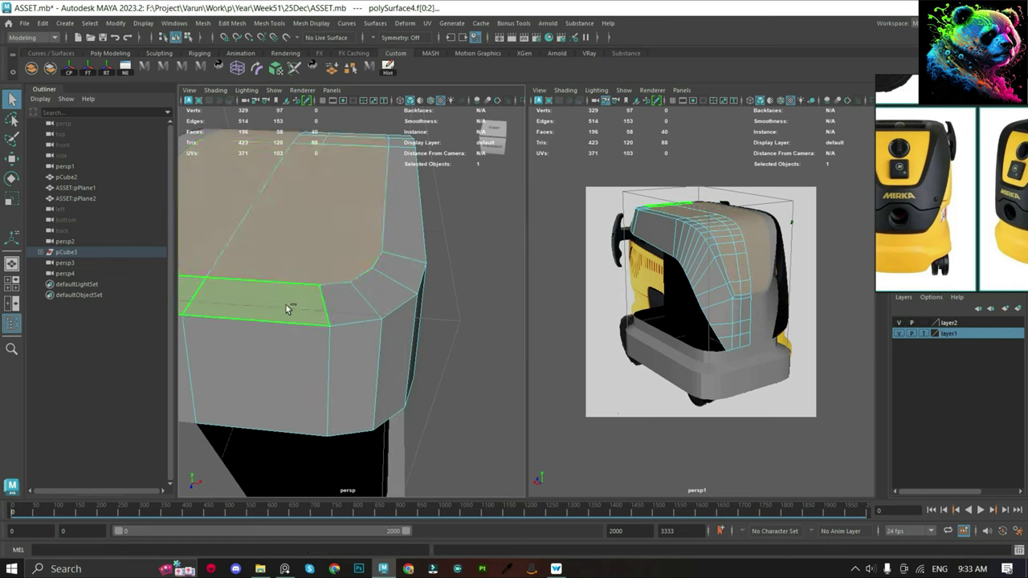
pyautogui.moveTo(289, 305)
pyautogui.keyDown('alt'); pyautogui.mouseDown()
pyautogui.moveTo(396, 340)
pyautogui.moveTo(289, 400)
pyautogui.mouseUp(); pyautogui.keyUp('alt')
pyautogui.scroll(3, 289, 400)
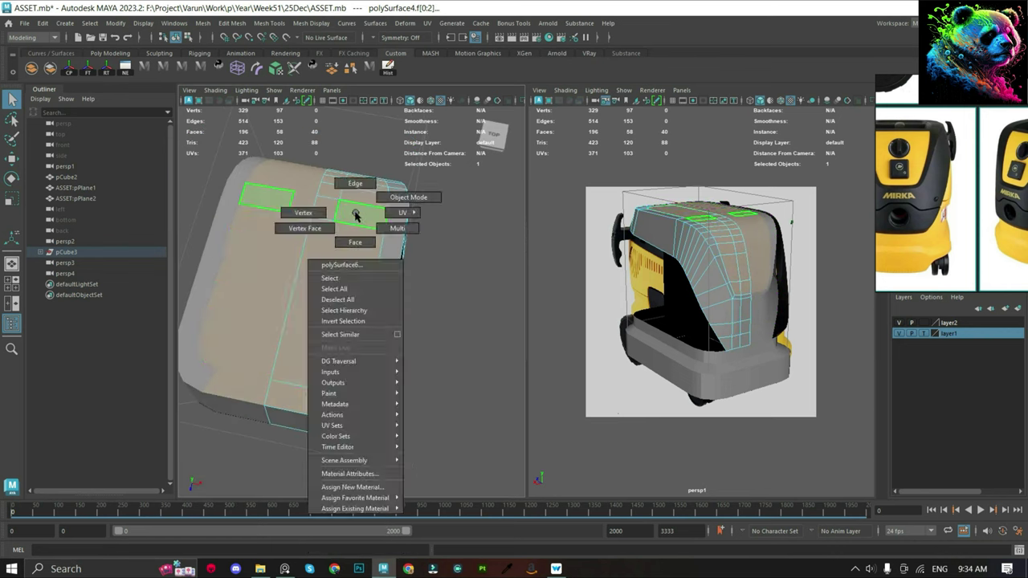
pyautogui.moveTo(355, 206); pyautogui.dragTo(356, 241, button='right')
pyautogui.moveTo(356, 252)
pyautogui.keyDown('alt'); pyautogui.mouseDown()
pyautogui.moveTo(335, 251)
pyautogui.moveTo(350, 322)
pyautogui.moveTo(365, 210)
pyautogui.mouseUp(); pyautogui.keyUp('alt')
pyautogui.click(351, 341)
pyautogui.keyDown('shift'); pyautogui.moveTo(365, 209); pyautogui.dragTo(350, 324, button='right'); pyautogui.keyUp('shift')
pyautogui.keyDown('alt'); pyautogui.moveTo(350, 324); pyautogui.dragTo(344, 294); pyautogui.keyUp('alt')
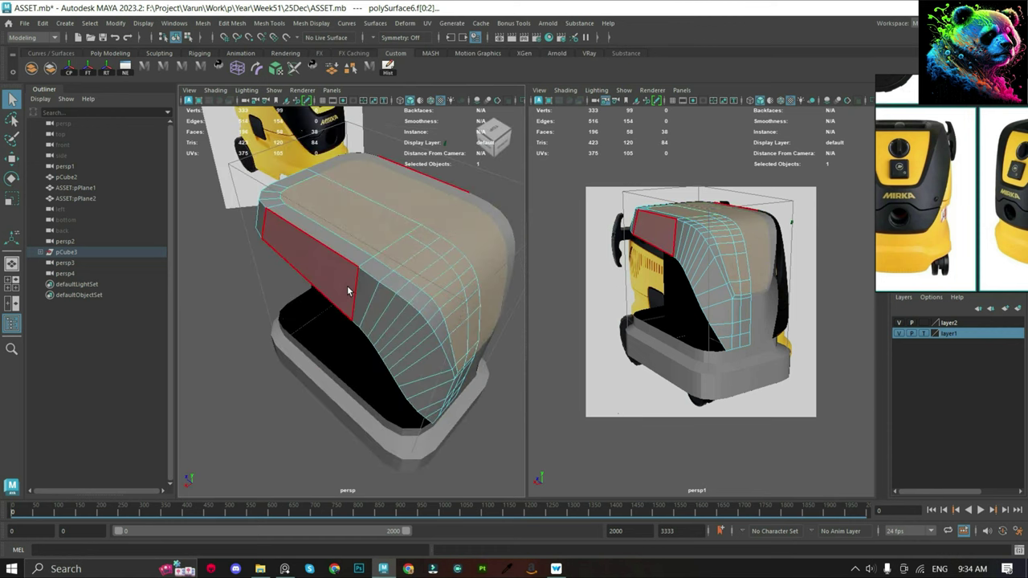
# Select a corner face at the split and isolate it in view.
pyautogui.keyDown('alt'); pyautogui.moveTo(367, 236); pyautogui.dragTo(345, 316); pyautogui.keyUp('alt')
pyautogui.click(263, 321)
pyautogui.scroll(3, 262, 322)
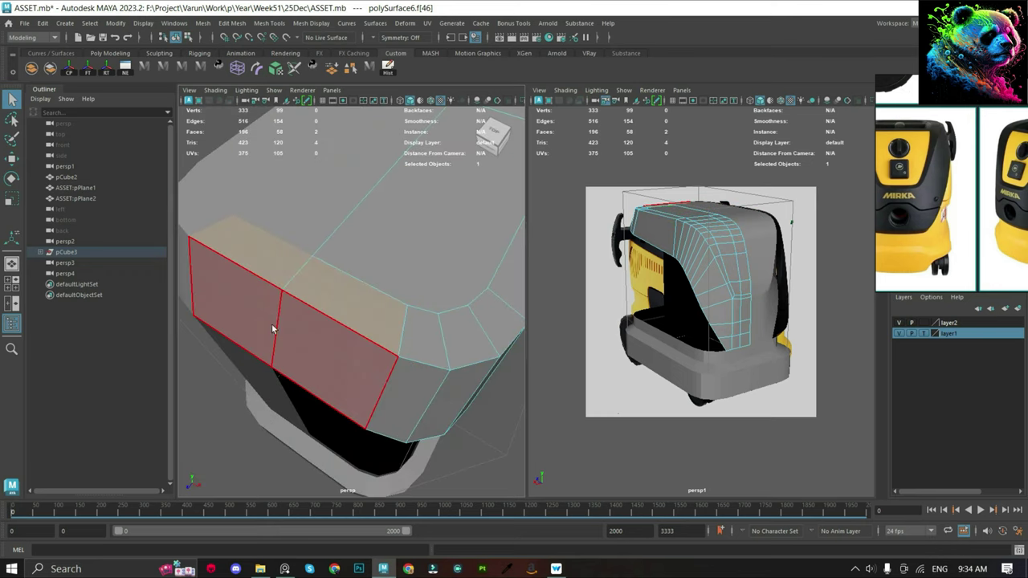
pyautogui.click(448, 335)
pyautogui.hotkey('ctrl', '1')
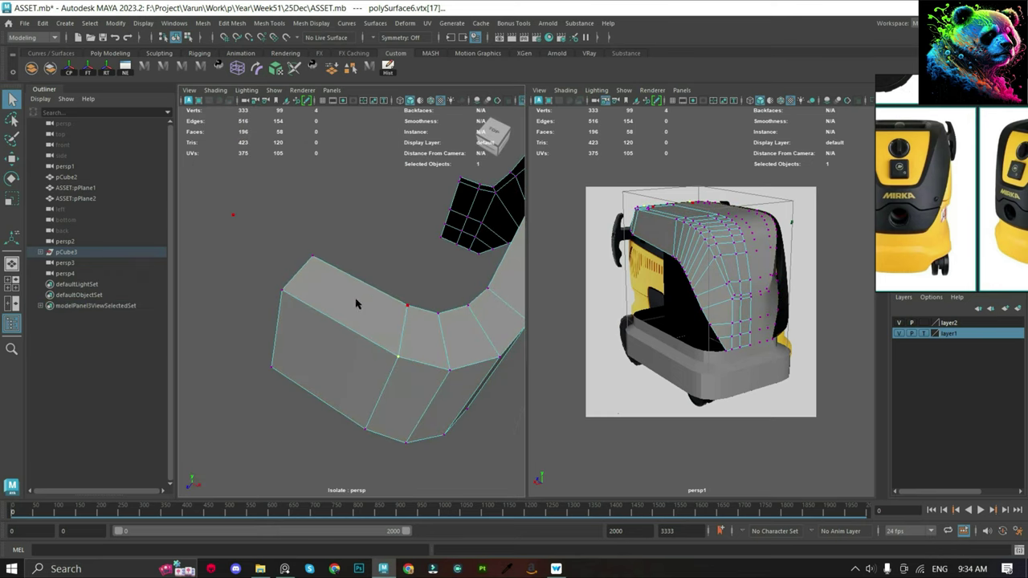
# Merge the split vertices at a 0.01 distance threshold and exit isolate view.
pyautogui.keyDown('shift'); pyautogui.moveTo(355, 294); pyautogui.dragTo(348, 287, button='right'); pyautogui.keyUp('shift')
pyautogui.click(281, 290)
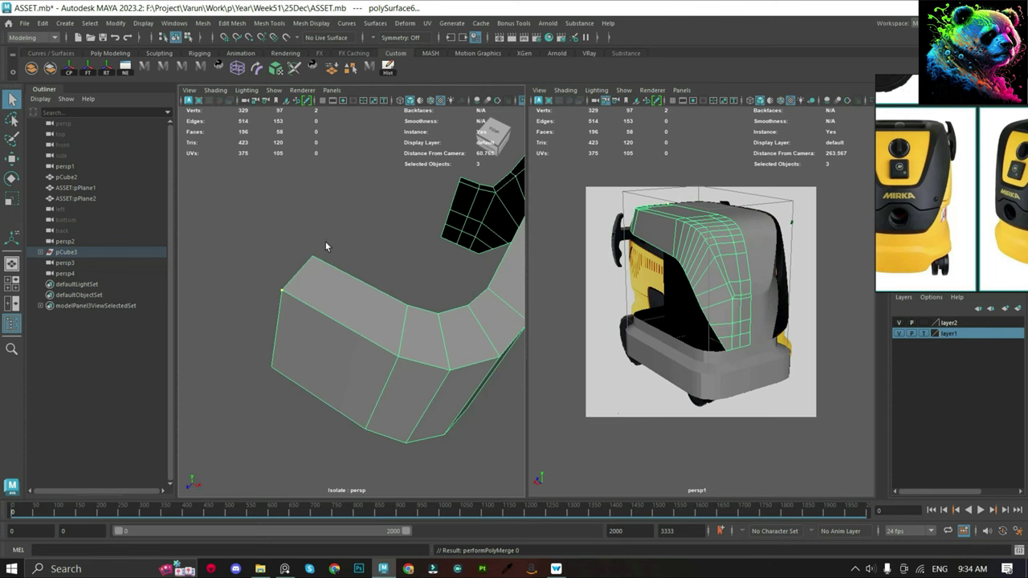
pyautogui.press('3')
pyautogui.moveTo(399, 288); pyautogui.dragTo(416, 315)
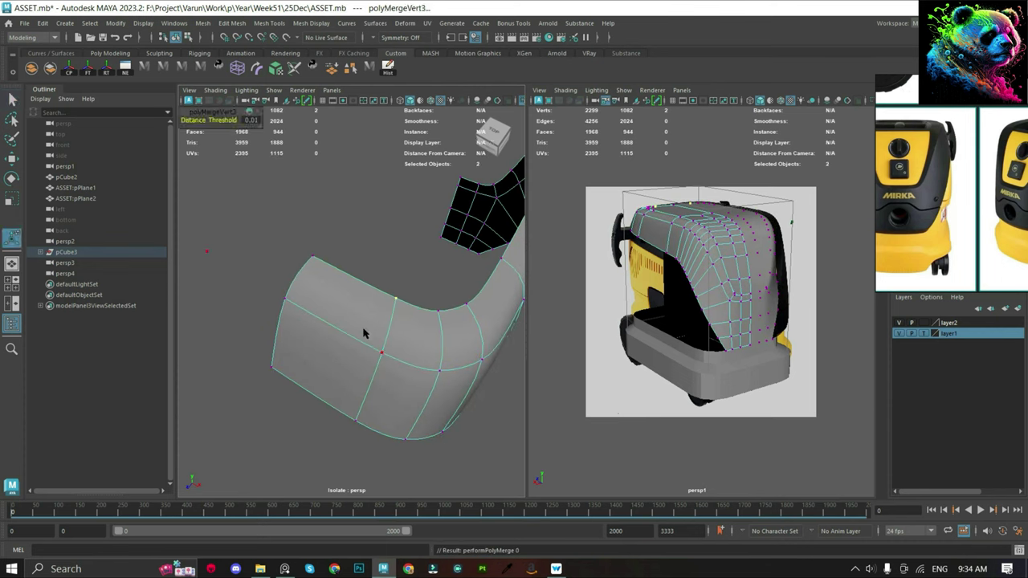
pyautogui.click(383, 268)
pyautogui.hotkey('ctrl', '1')
# Toggle smooth preview and click through each separate body panel piece to review them.
pyautogui.moveTo(429, 259)
pyautogui.keyDown('alt'); pyautogui.mouseDown()
pyautogui.moveTo(289, 257)
pyautogui.moveTo(427, 355)
pyautogui.mouseUp(); pyautogui.keyUp('alt')
pyautogui.click(426, 355)
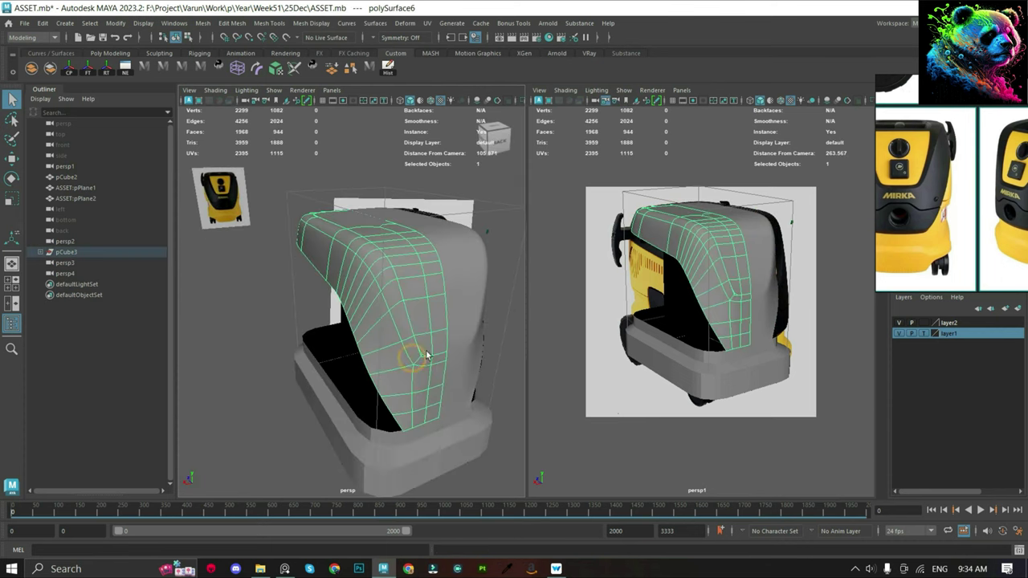
pyautogui.press('1')
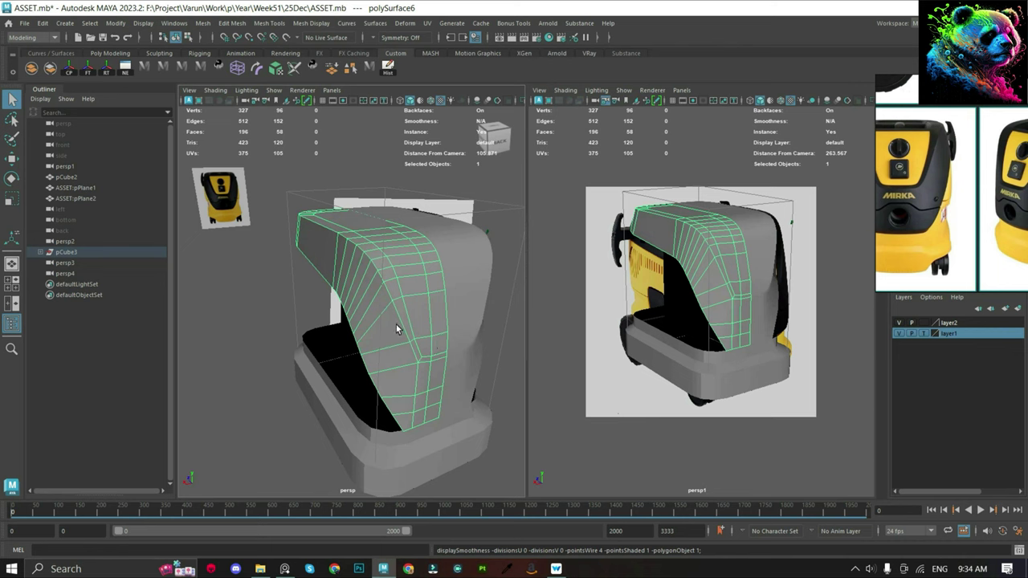
pyautogui.press('3')
pyautogui.click(246, 412)
pyautogui.moveTo(246, 412)
pyautogui.keyDown('alt'); pyautogui.mouseDown()
pyautogui.moveTo(345, 360)
pyautogui.moveTo(272, 329)
pyautogui.mouseUp(); pyautogui.keyUp('alt')
pyautogui.click(273, 329)
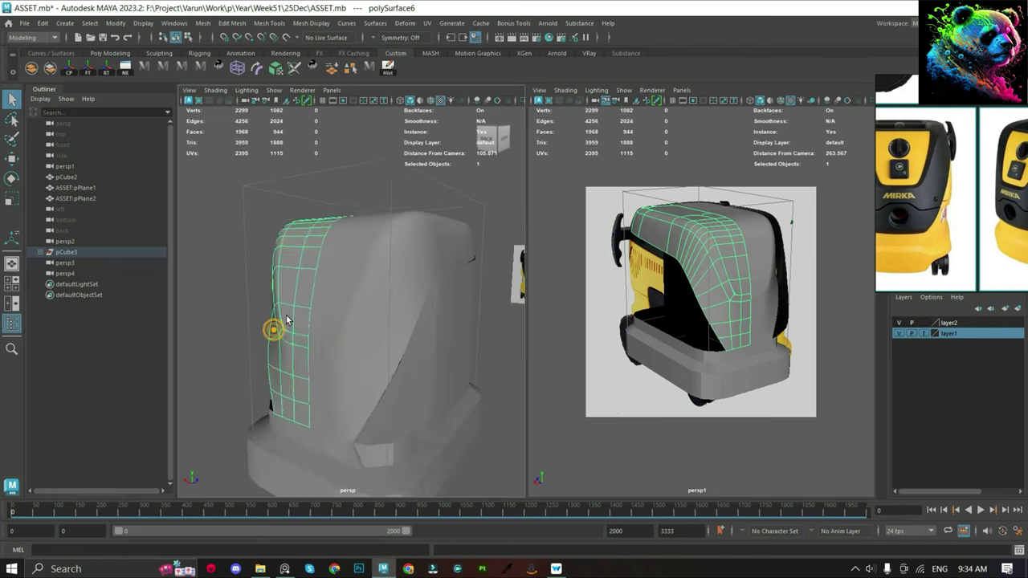
pyautogui.scroll(3, 312, 319)
pyautogui.click(50, 69)
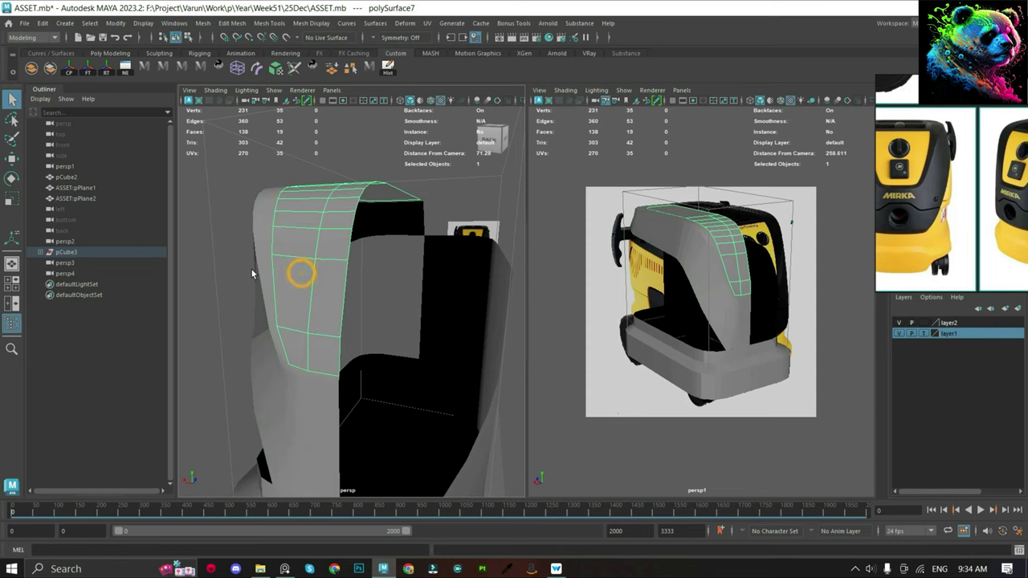
pyautogui.moveTo(297, 272)
pyautogui.keyDown('alt'); pyautogui.mouseDown()
pyautogui.moveTo(364, 256)
pyautogui.moveTo(348, 264)
pyautogui.mouseUp(); pyautogui.keyUp('alt')
pyautogui.click(348, 264)
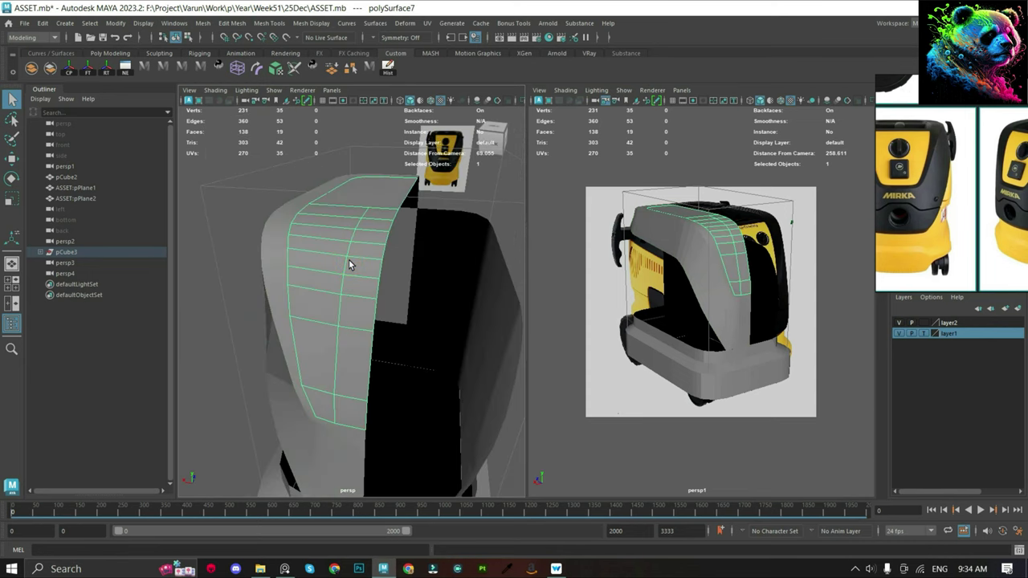
pyautogui.click(263, 262)
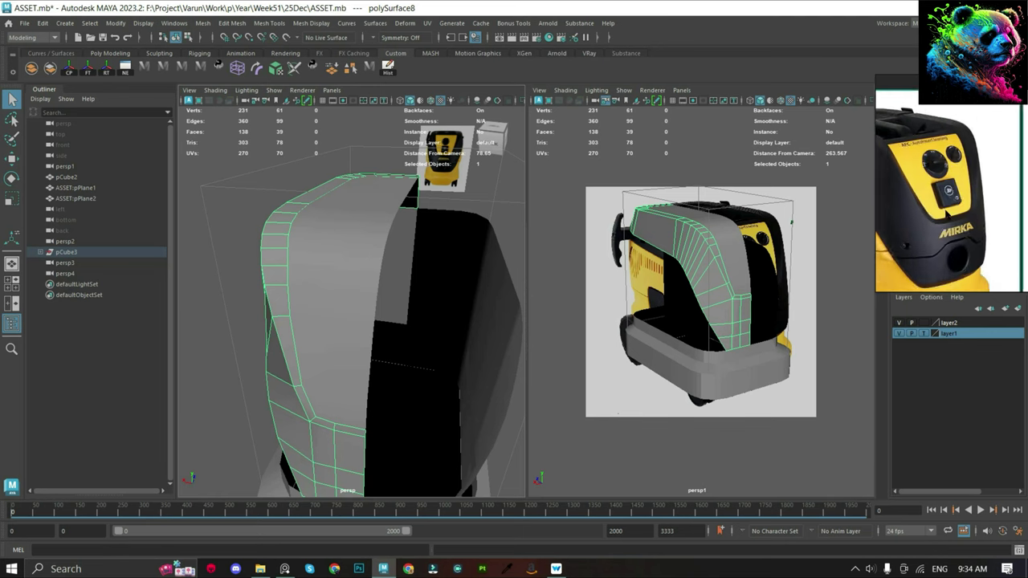
pyautogui.keyDown('alt'); pyautogui.moveTo(385, 281); pyautogui.dragTo(480, 272); pyautogui.keyUp('alt')
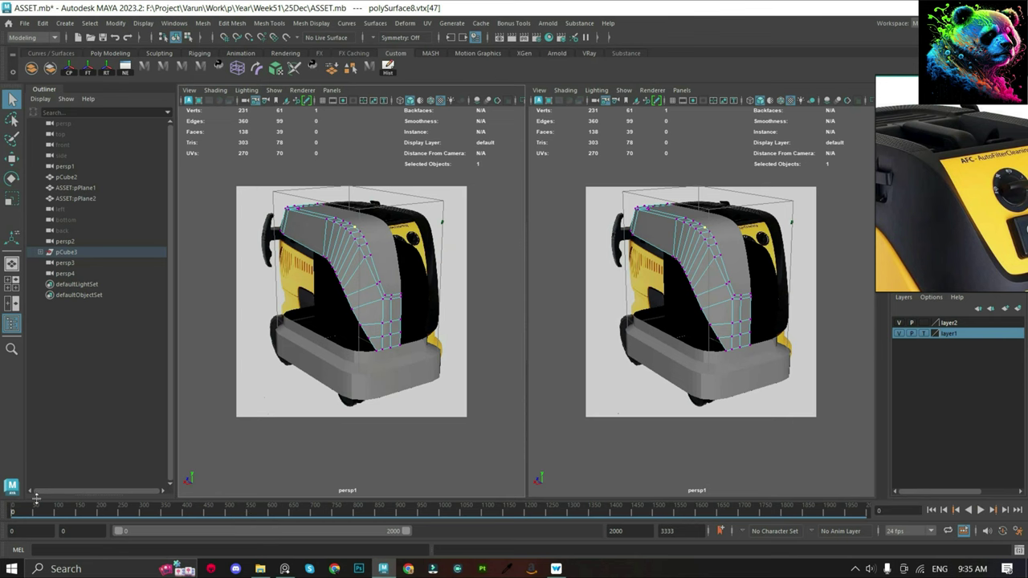
# Select the side strip's rim edges and apply an edge move to them.
pyautogui.press('f')
pyautogui.press('w')
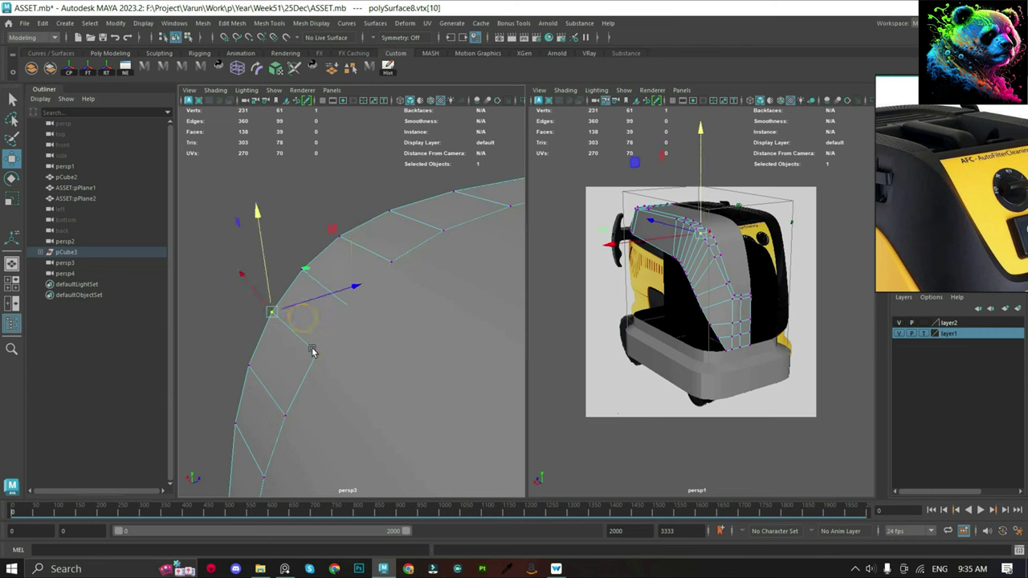
pyautogui.press('F8')
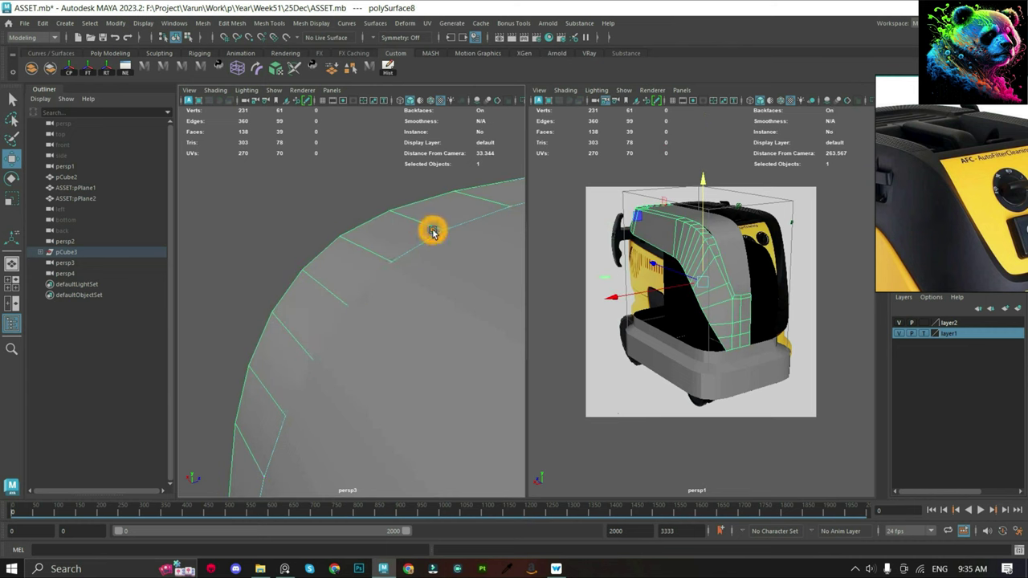
pyautogui.hotkey('ctrl', '1')
pyautogui.press('F9')
pyautogui.click(344, 252)
pyautogui.keyDown('alt'); pyautogui.moveTo(343, 252); pyautogui.dragTo(384, 266); pyautogui.keyUp('alt')
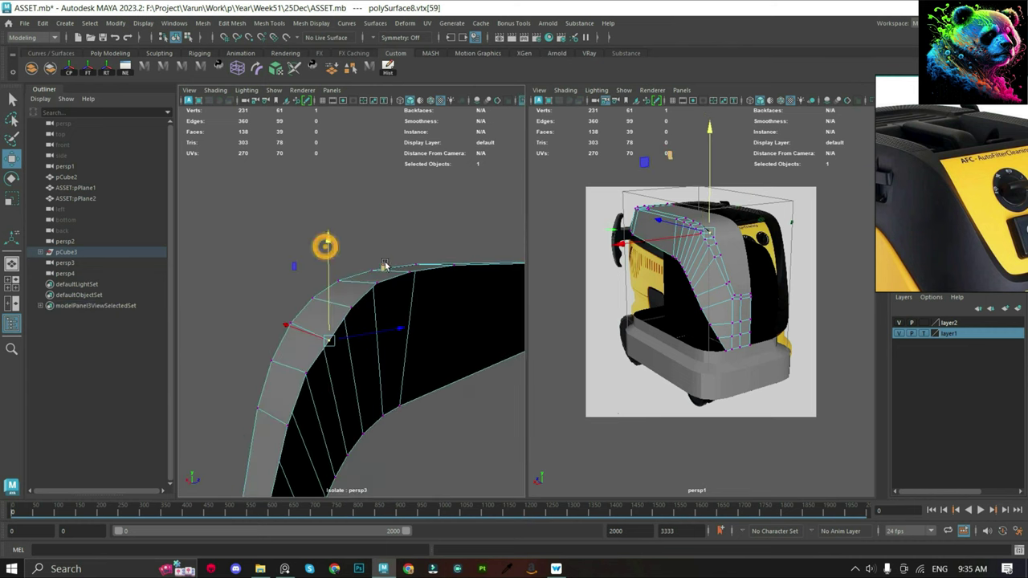
pyautogui.hotkey('ctrl', '1')
pyautogui.click(346, 304)
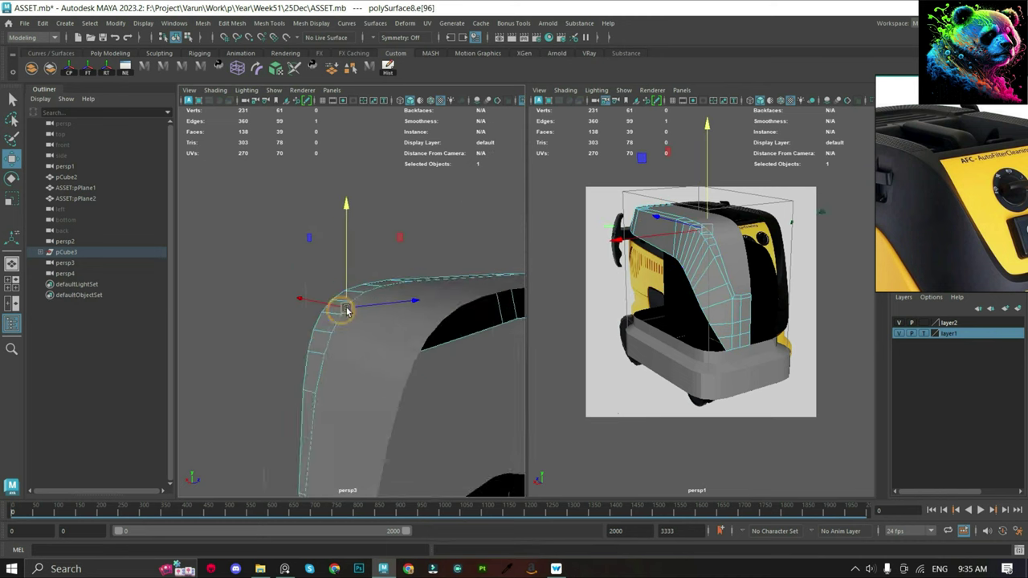
pyautogui.moveTo(346, 310)
pyautogui.keyDown('alt'); pyautogui.mouseDown()
pyautogui.moveTo(351, 419)
pyautogui.moveTo(345, 305)
pyautogui.mouseUp(); pyautogui.keyUp('alt')
pyautogui.click(344, 420)
pyautogui.keyDown('shift'); pyautogui.moveTo(306, 209); pyautogui.dragTo(302, 384, button='right'); pyautogui.keyUp('shift')
pyautogui.keyDown('alt'); pyautogui.moveTo(236, 415); pyautogui.dragTo(438, 384); pyautogui.keyUp('alt')
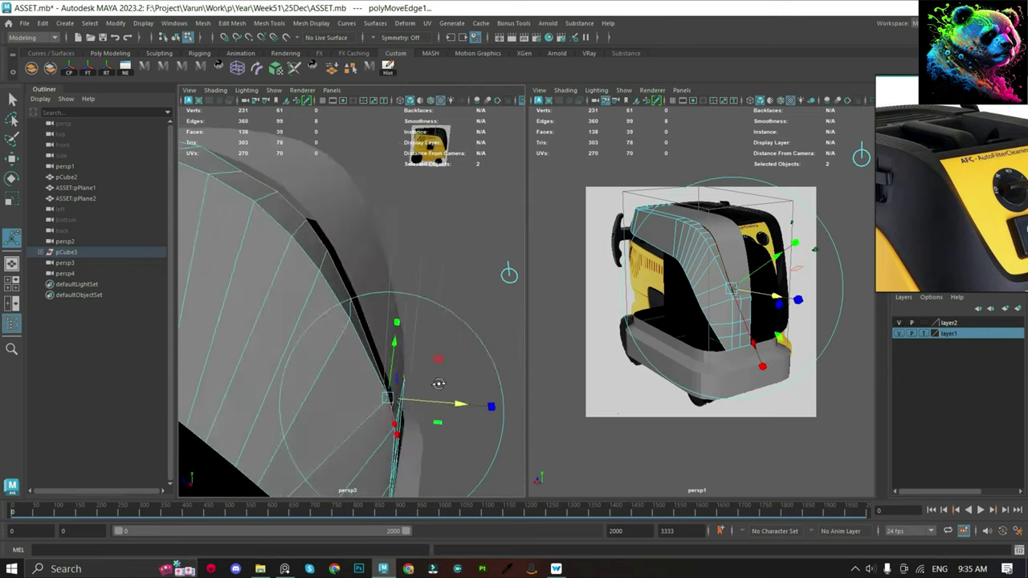
pyautogui.hotkey('ctrl', 'z')
pyautogui.hotkey('shift', 'z')
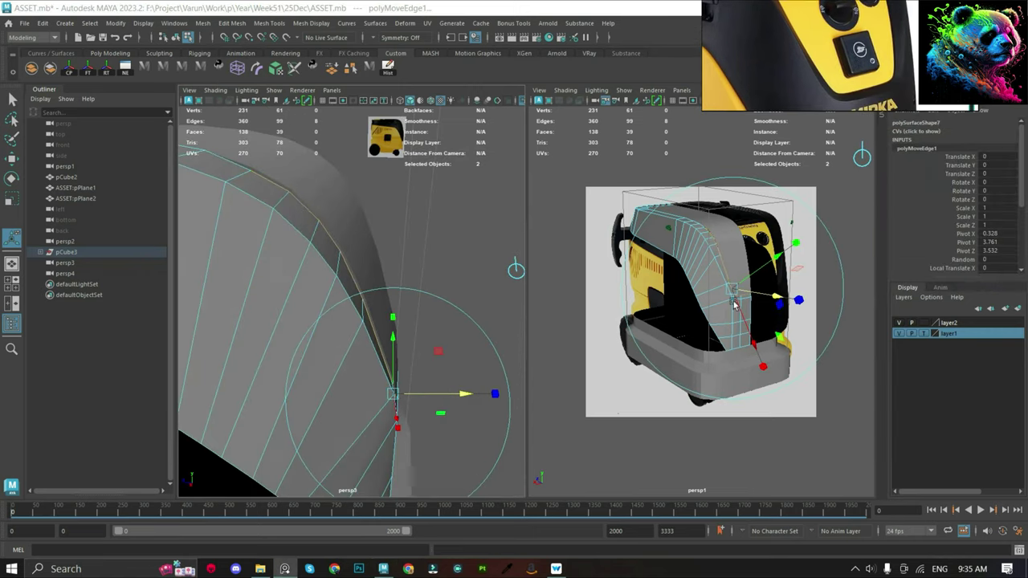
# Set the edge move's Local Translate Z to -0.2, repeating it on a second edge.
pyautogui.scroll(-3, 992, 233)
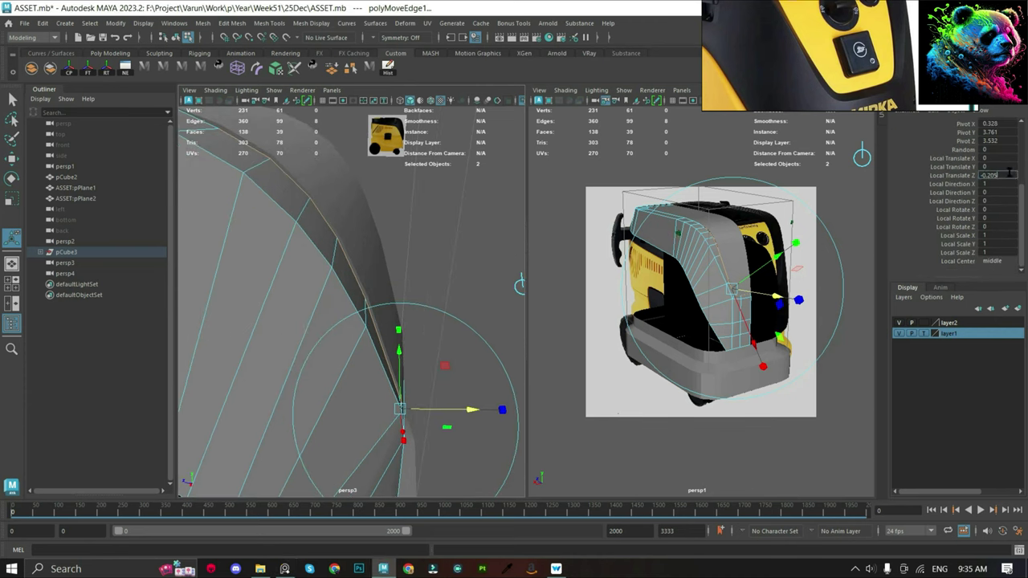
pyautogui.press('Return')
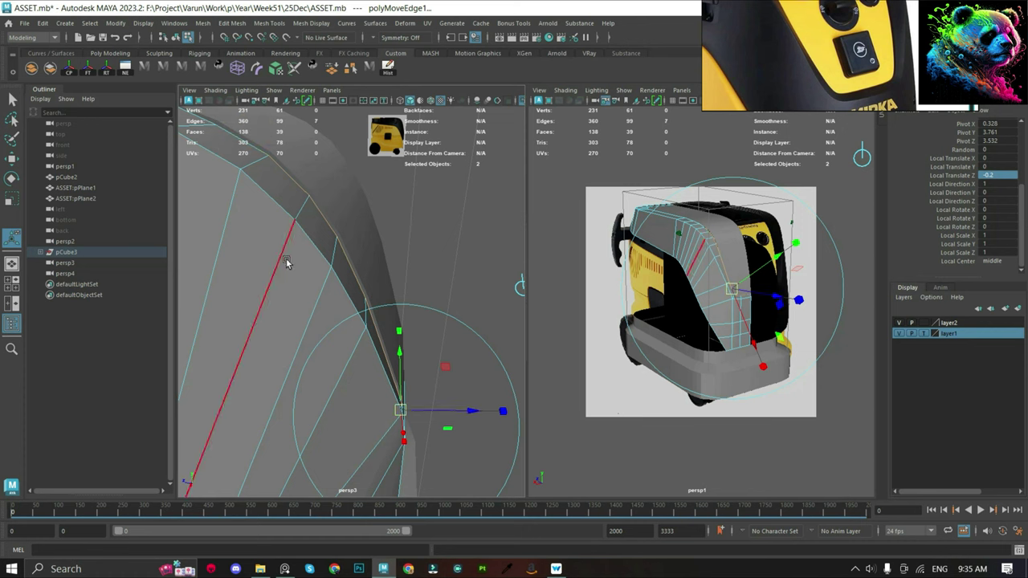
pyautogui.write('g-0.2')
pyautogui.press('Return')
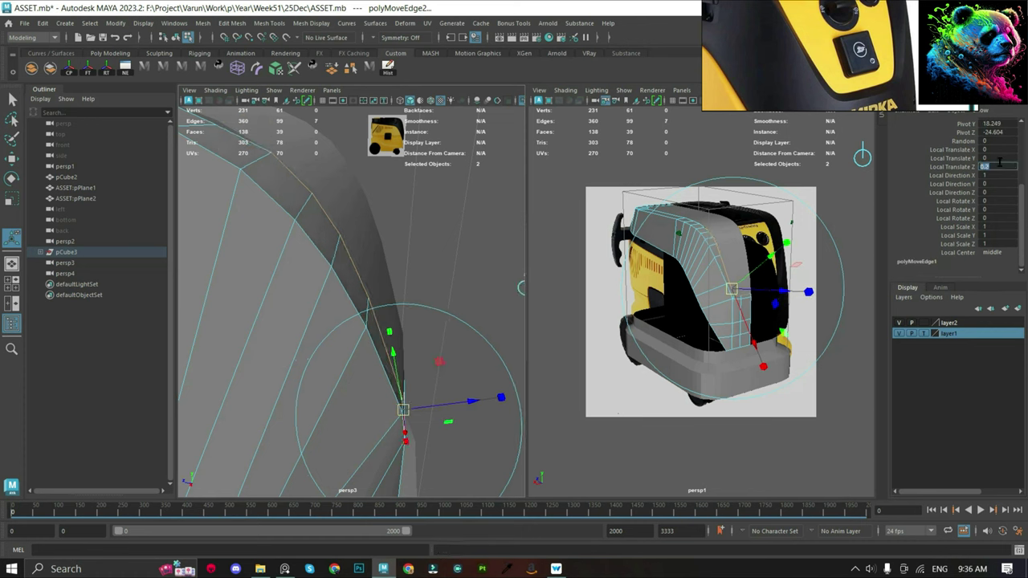
pyautogui.keyDown('alt'); pyautogui.moveTo(413, 252); pyautogui.dragTo(305, 190); pyautogui.keyUp('alt')
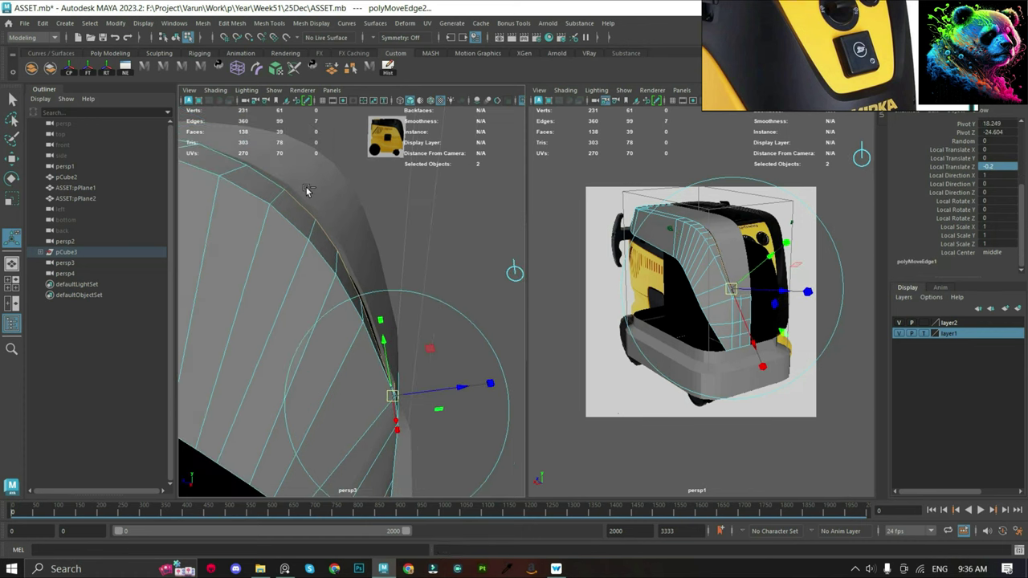
pyautogui.press('g')
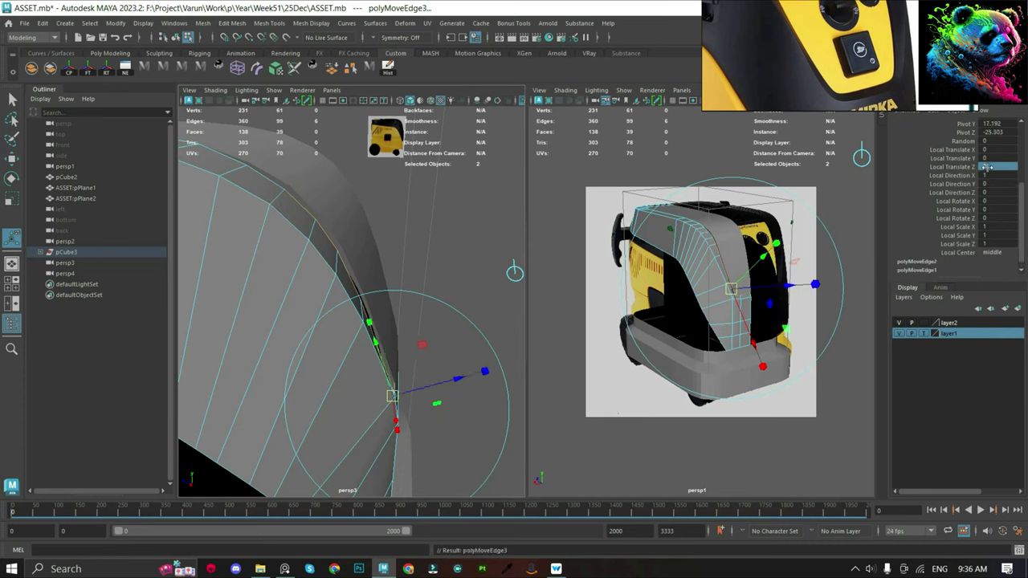
pyautogui.write('-0.2')
pyautogui.moveTo(385, 241)
pyautogui.keyDown('alt'); pyautogui.mouseDown()
pyautogui.moveTo(349, 222)
pyautogui.moveTo(453, 255)
pyautogui.mouseUp(); pyautogui.keyUp('alt')
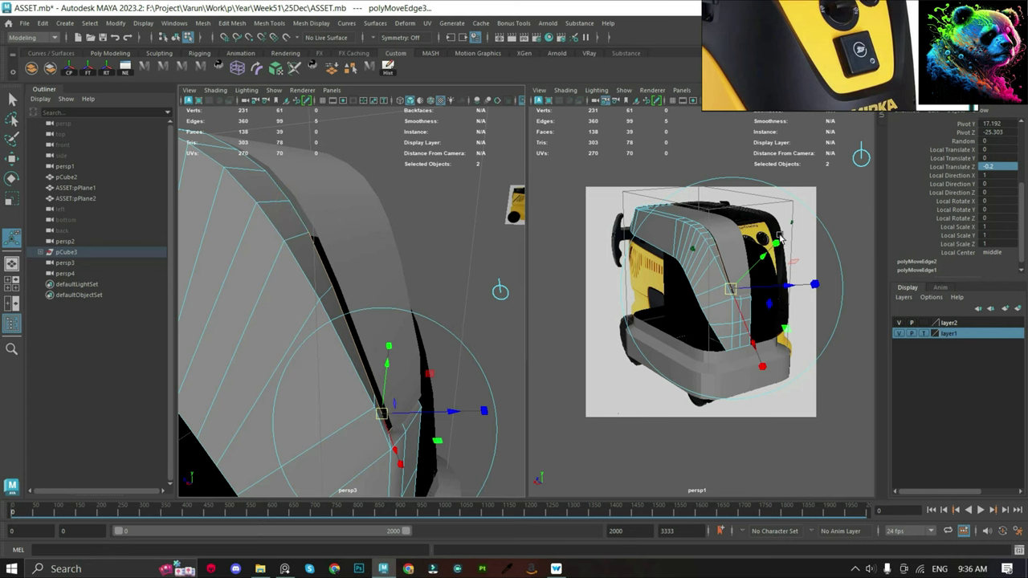
pyautogui.write('g-0.2')
pyautogui.press('Return')
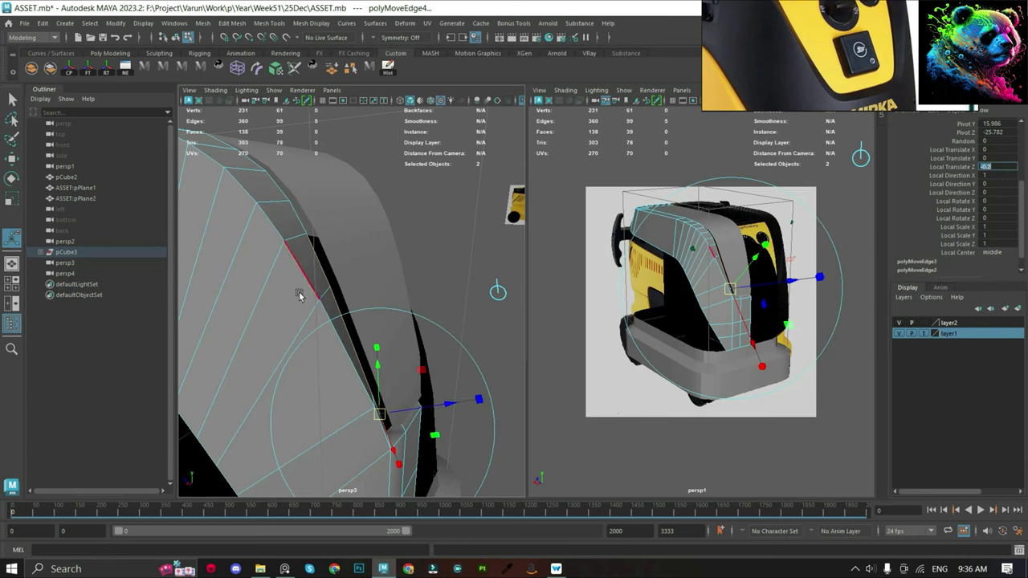
pyautogui.keyDown('alt'); pyautogui.moveTo(298, 295); pyautogui.dragTo(254, 266); pyautogui.keyUp('alt')
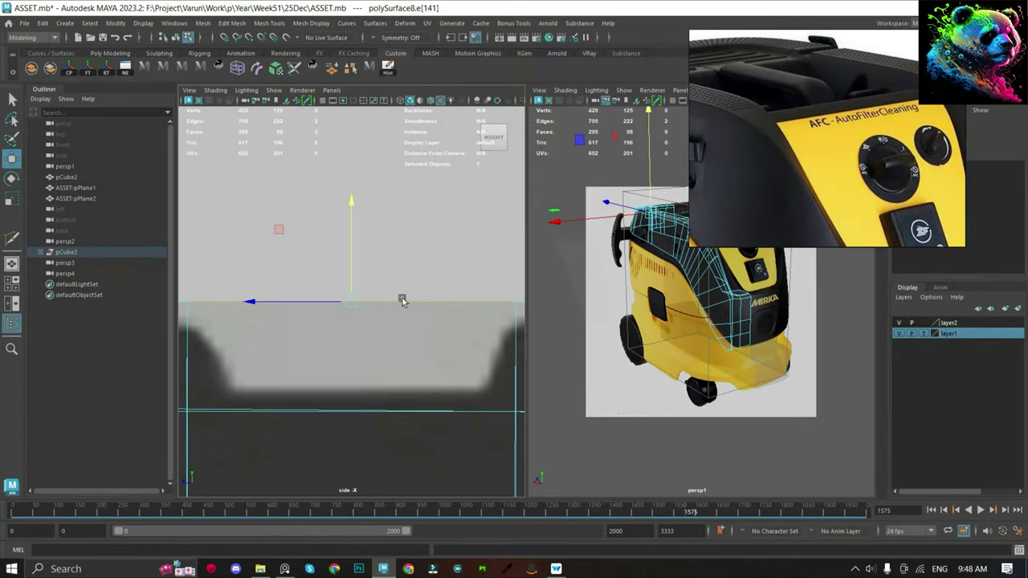
# Select the two vertices along the panel line and scale them.
pyautogui.moveTo(236, 325); pyautogui.dragTo(440, 389)
pyautogui.press('r')
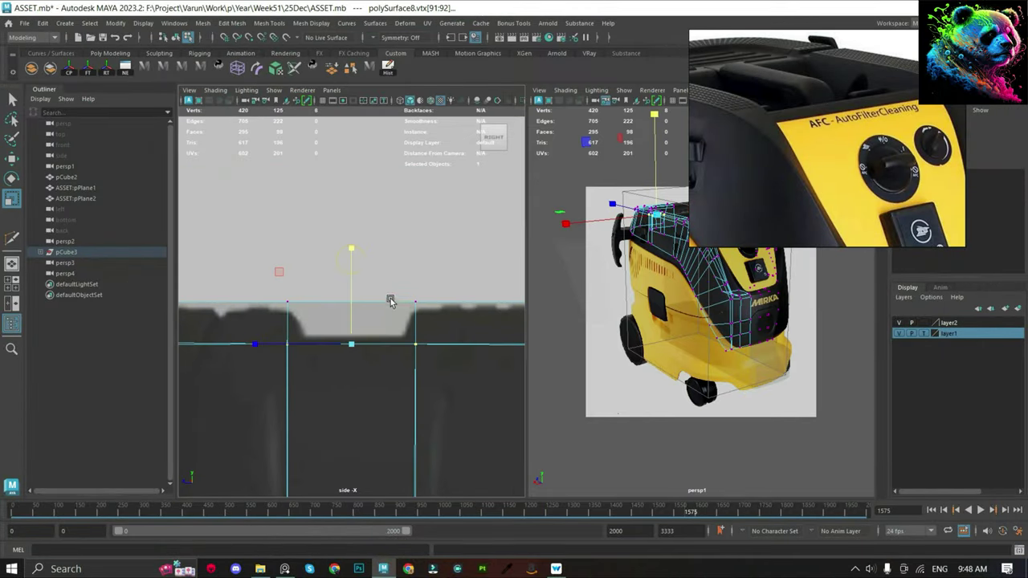
pyautogui.moveTo(391, 301); pyautogui.dragTo(390, 224, button='right')
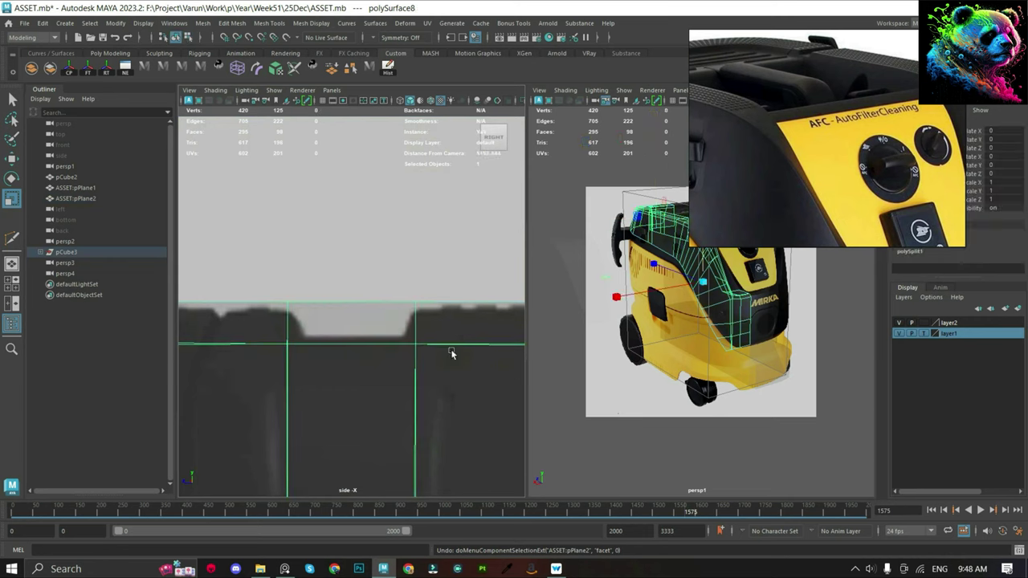
# Add both image planes to new display layer3, set it to Reference, and save the scene.
pyautogui.moveTo(236, 339); pyautogui.dragTo(267, 402)
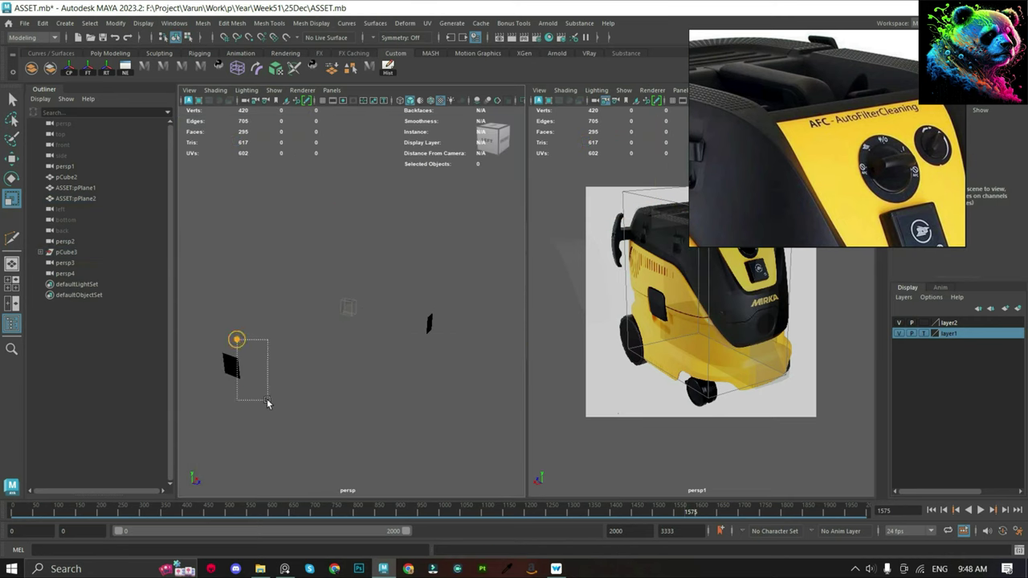
pyautogui.keyDown('shift'); pyautogui.moveTo(394, 313); pyautogui.dragTo(476, 382); pyautogui.keyUp('shift')
pyautogui.click(1005, 310)
pyautogui.rightClick(977, 328)
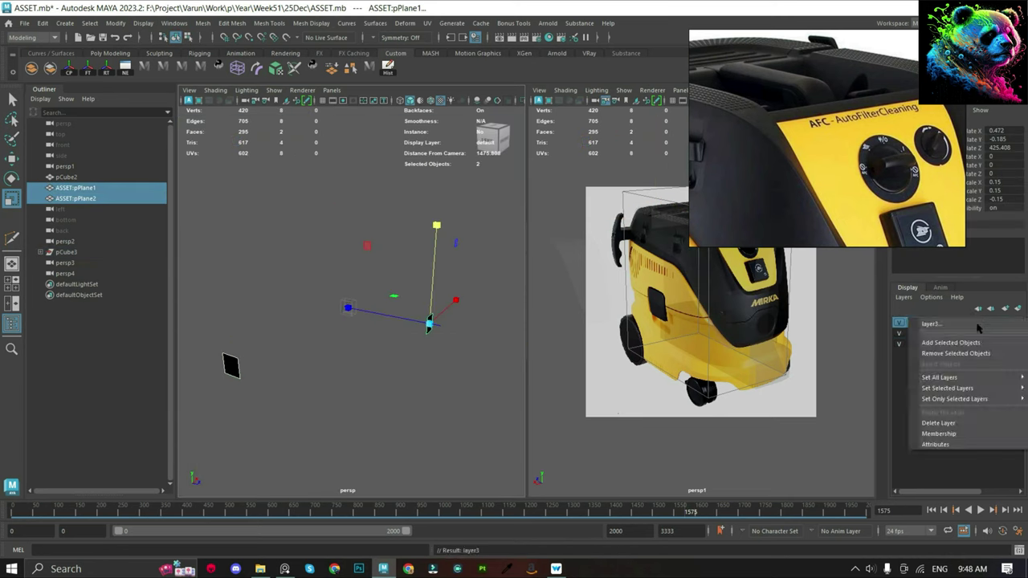
pyautogui.click(951, 342)
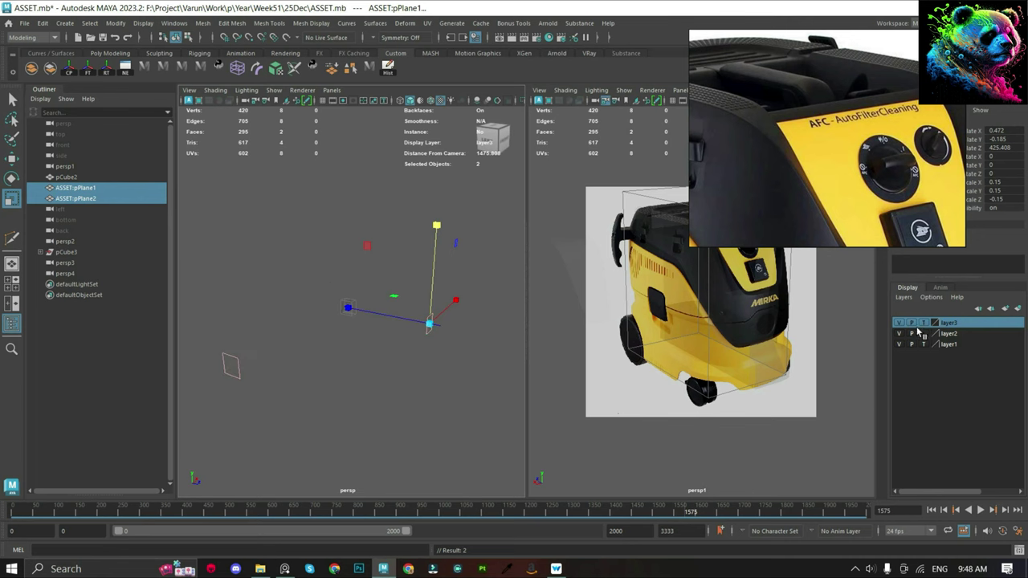
pyautogui.click(923, 322)
pyautogui.keyDown('alt'); pyautogui.moveTo(357, 332); pyautogui.dragTo(472, 346); pyautogui.keyUp('alt')
pyautogui.hotkey('ctrl', 's')
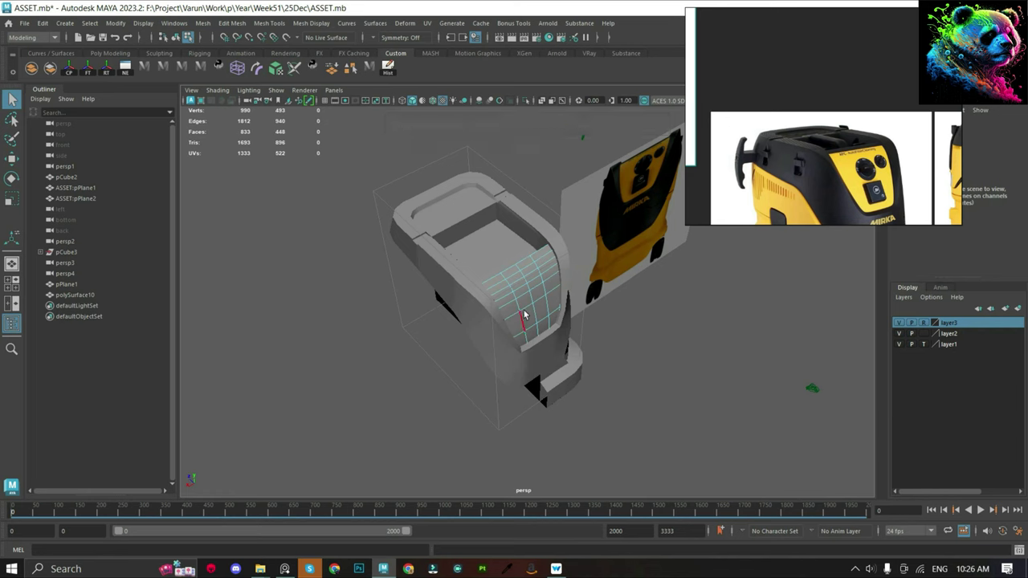
# Select the tray mesh and frame the view on a vertex of its inner rim.
pyautogui.scroll(3, 523, 315)
pyautogui.scroll(2, 509, 259)
pyautogui.keyDown('alt'); pyautogui.moveTo(509, 260); pyautogui.dragTo(456, 177); pyautogui.keyUp('alt')
pyautogui.click(456, 177)
pyautogui.scroll(4, 525, 256)
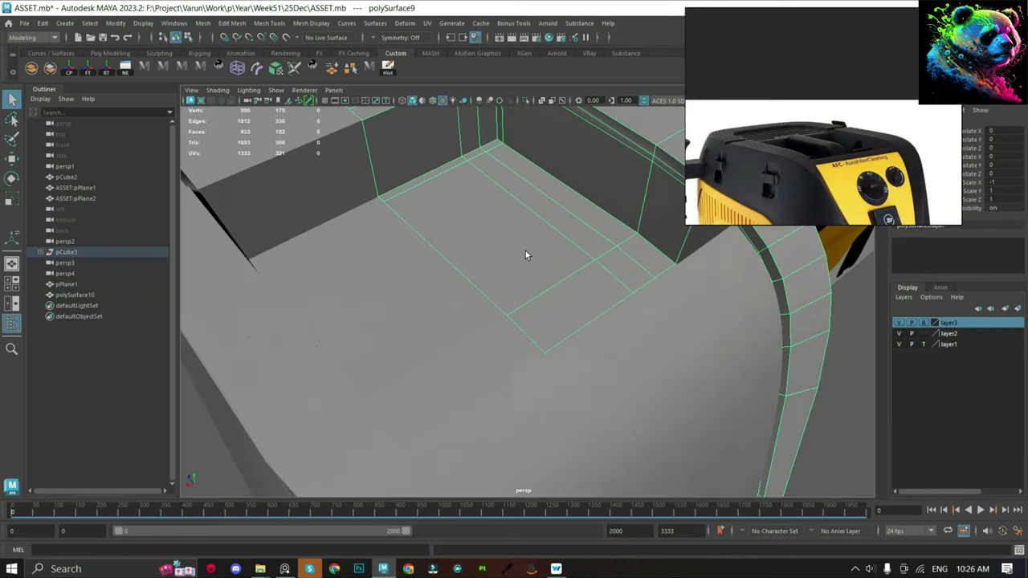
pyautogui.scroll(3, 505, 301)
pyautogui.scroll(-4, 522, 307)
pyautogui.scroll(-3, 516, 328)
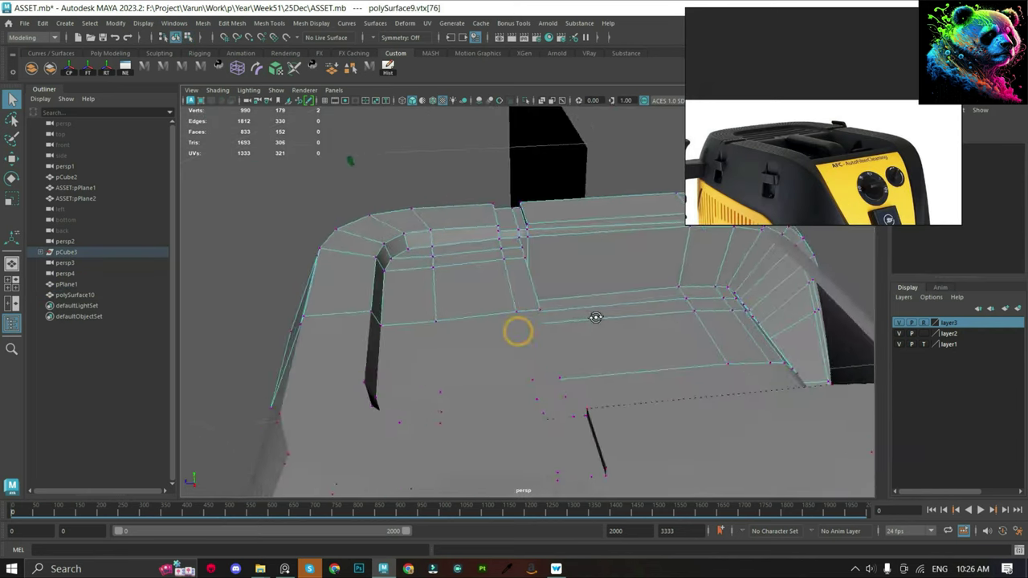
pyautogui.keyDown('alt'); pyautogui.moveTo(517, 328); pyautogui.dragTo(575, 326); pyautogui.keyUp('alt')
pyautogui.click(692, 310)
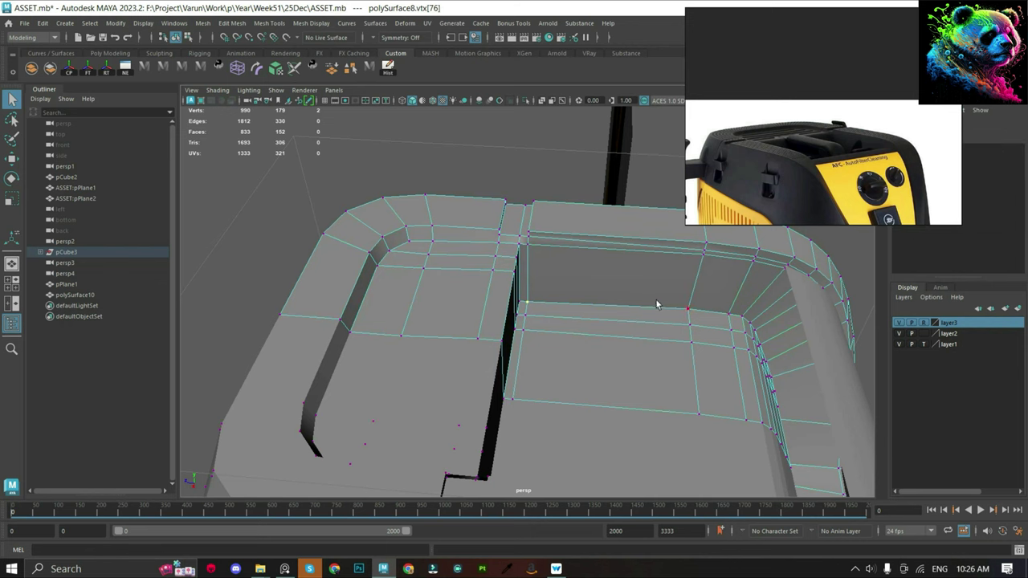
pyautogui.press('f')
# Isolate the curved corner strip with the tray mesh, then switch to face selection.
pyautogui.scroll(-3, 733, 320)
pyautogui.scroll(-3, 586, 300)
pyautogui.keyDown('alt'); pyautogui.moveTo(562, 298); pyautogui.dragTo(454, 316); pyautogui.keyUp('alt')
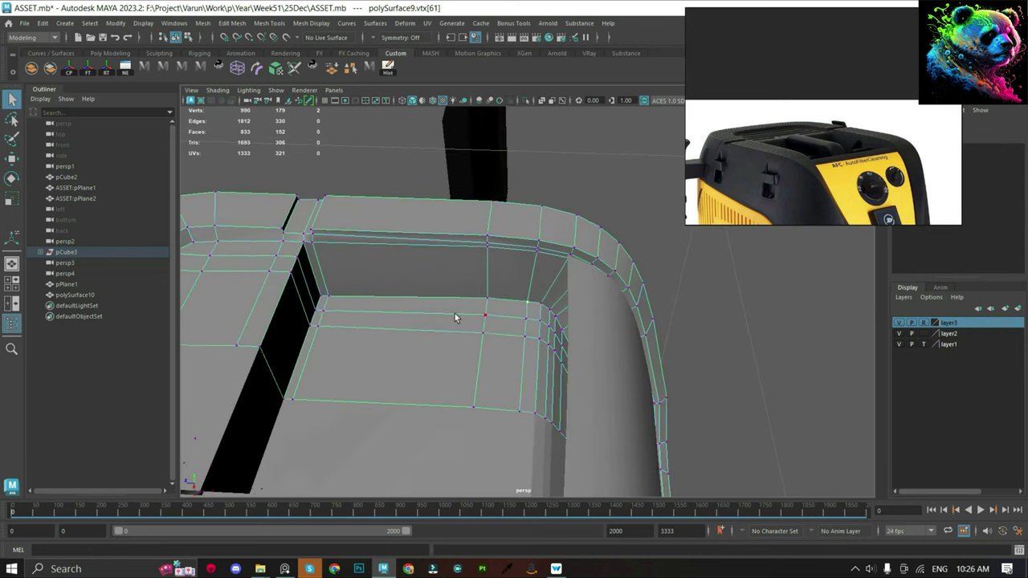
pyautogui.press('F8')
pyautogui.click(593, 285)
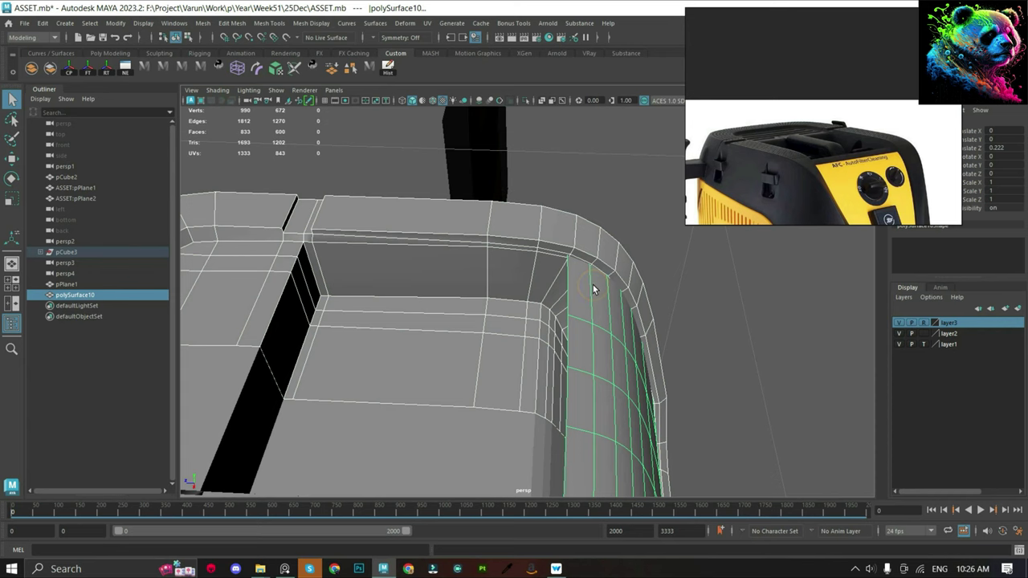
pyautogui.hotkey('ctrl', '1')
pyautogui.click(490, 293)
pyautogui.moveTo(546, 256); pyautogui.dragTo(576, 211, button='right')
# Extrude the curved strip's edge loop outward into a thick rim.
pyautogui.click(587, 235)
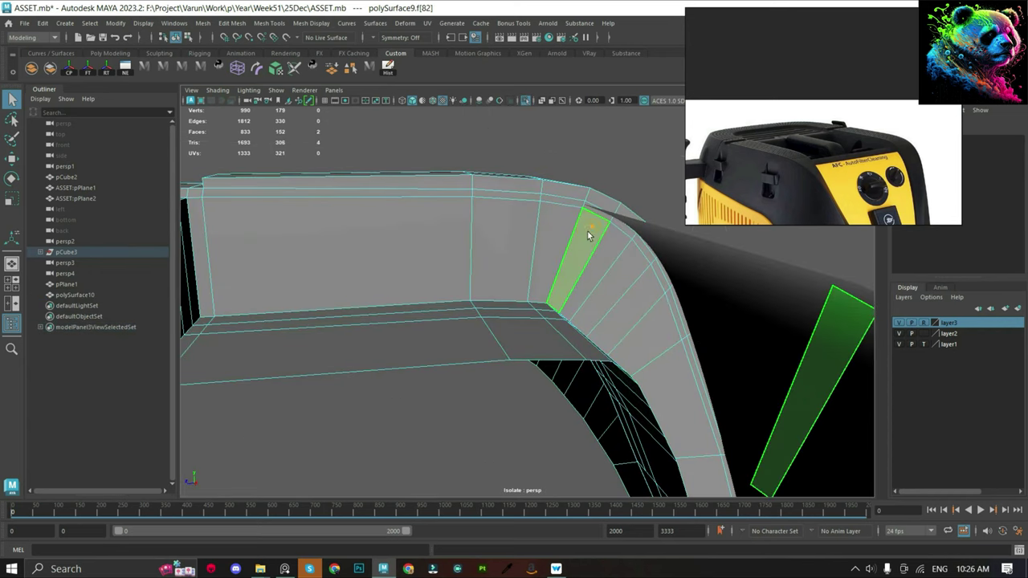
pyautogui.moveTo(574, 248)
pyautogui.keyDown('alt'); pyautogui.mouseDown()
pyautogui.moveTo(551, 294)
pyautogui.moveTo(585, 264)
pyautogui.moveTo(575, 250)
pyautogui.mouseUp(); pyautogui.keyUp('alt')
pyautogui.doubleClick(576, 251)
pyautogui.hotkey('ctrl', 'e')
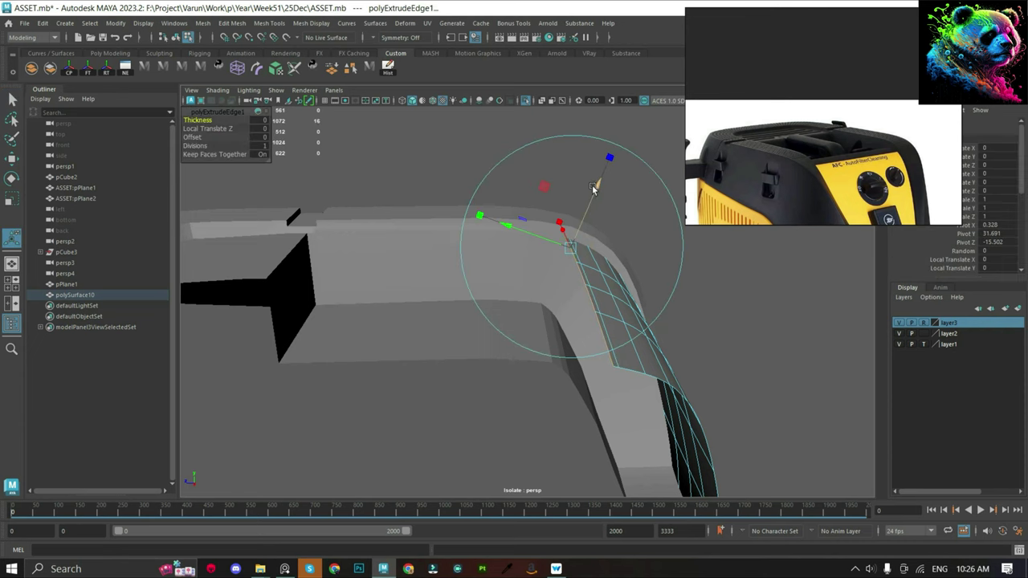
pyautogui.moveTo(608, 340)
pyautogui.mouseDown()
pyautogui.moveTo(569, 241)
pyautogui.moveTo(642, 275)
pyautogui.mouseUp()
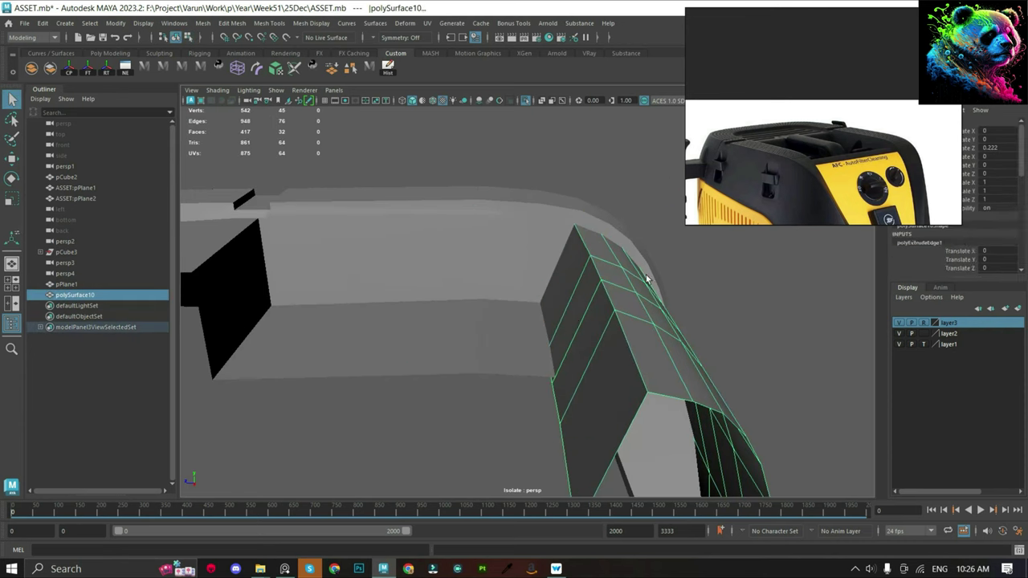
# Reselect the curved strip and scale its top edge loop.
pyautogui.click(514, 299)
pyautogui.moveTo(514, 300)
pyautogui.keyDown('alt'); pyautogui.mouseDown()
pyautogui.moveTo(493, 275)
pyautogui.moveTo(554, 298)
pyautogui.mouseUp(); pyautogui.keyUp('alt')
pyautogui.scroll(-5, 518, 294)
pyautogui.scroll(-2, 512, 296)
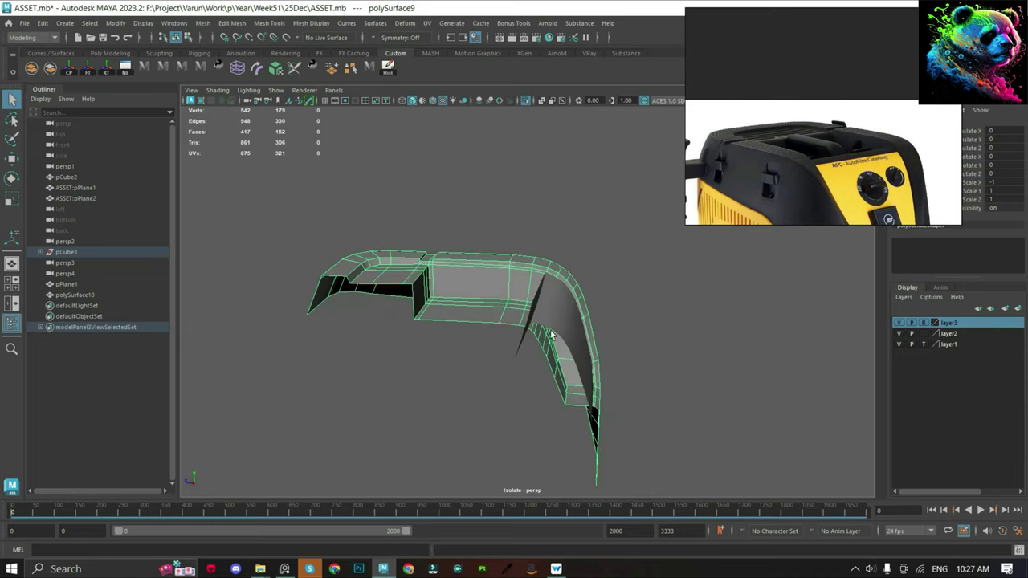
pyautogui.scroll(3, 554, 299)
pyautogui.click(559, 298)
pyautogui.scroll(3, 522, 327)
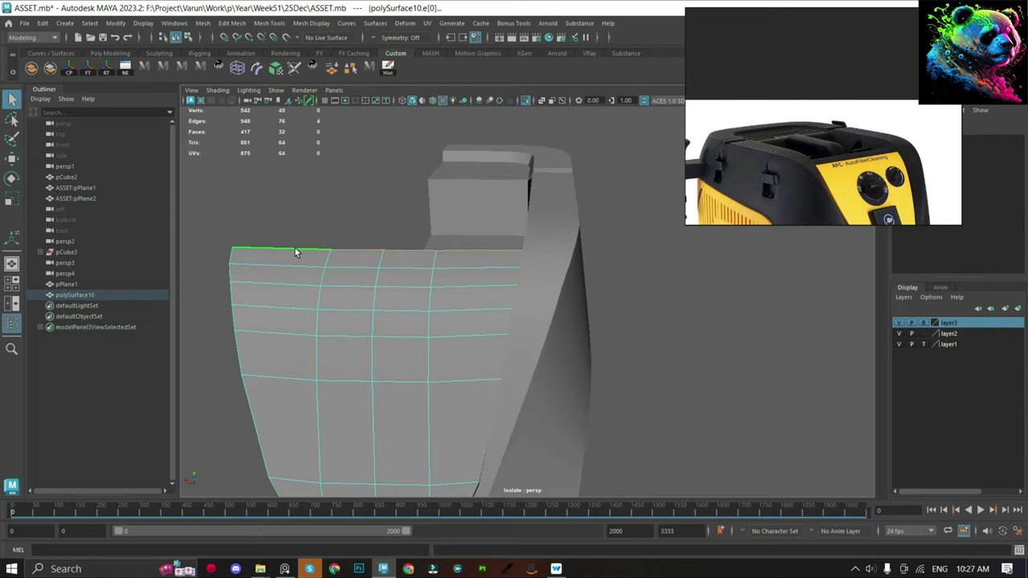
pyautogui.doubleClick(295, 249)
pyautogui.press('r')
# Inspect a single edge on the strip from other angles, then return to object selection.
pyautogui.moveTo(473, 263)
pyautogui.keyDown('alt'); pyautogui.mouseDown()
pyautogui.moveTo(522, 151)
pyautogui.moveTo(569, 230)
pyautogui.mouseUp(); pyautogui.keyUp('alt')
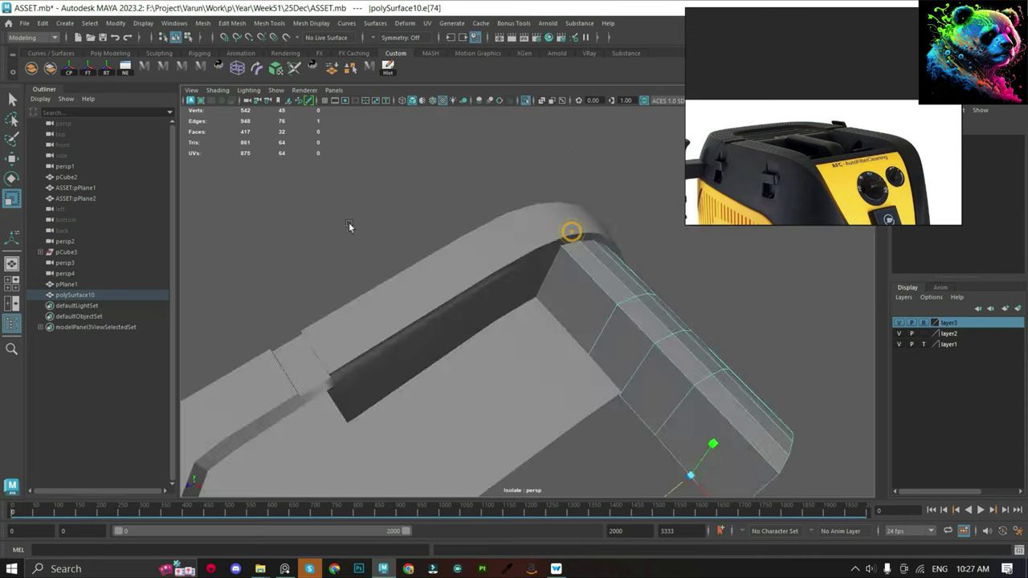
pyautogui.click(551, 310)
pyautogui.keyDown('alt'); pyautogui.moveTo(484, 302); pyautogui.dragTo(632, 329); pyautogui.keyUp('alt')
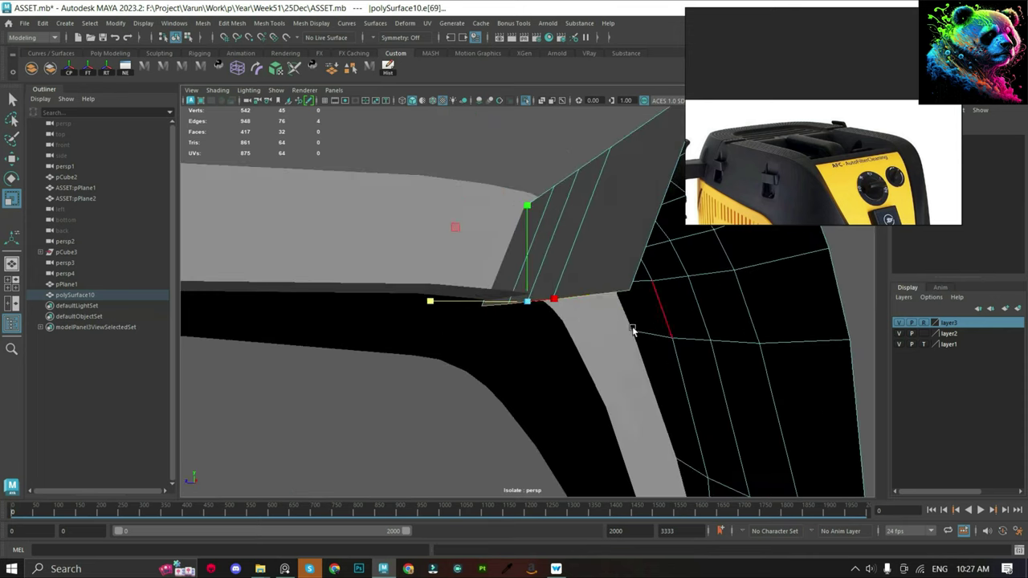
pyautogui.keyDown('alt'); pyautogui.moveTo(528, 210); pyautogui.dragTo(735, 270); pyautogui.keyUp('alt')
pyautogui.press('F8')
# Exit isolation to show the whole model again and save the scene.
pyautogui.click(736, 269)
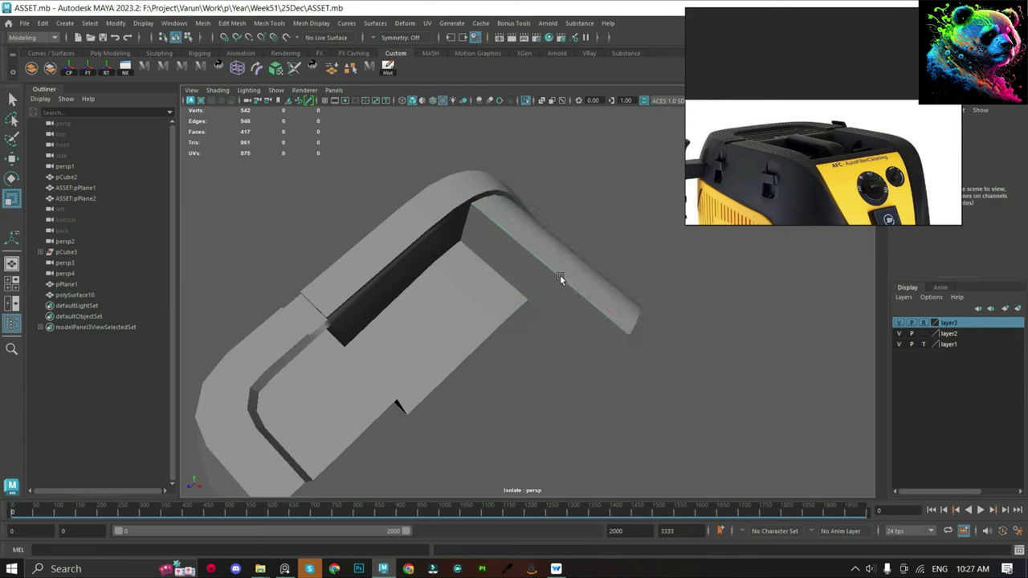
pyautogui.click(600, 259)
pyautogui.moveTo(600, 258)
pyautogui.keyDown('alt'); pyautogui.mouseDown()
pyautogui.moveTo(500, 240)
pyautogui.moveTo(586, 151)
pyautogui.mouseUp(); pyautogui.keyUp('alt')
pyautogui.hotkey('ctrl', '1')
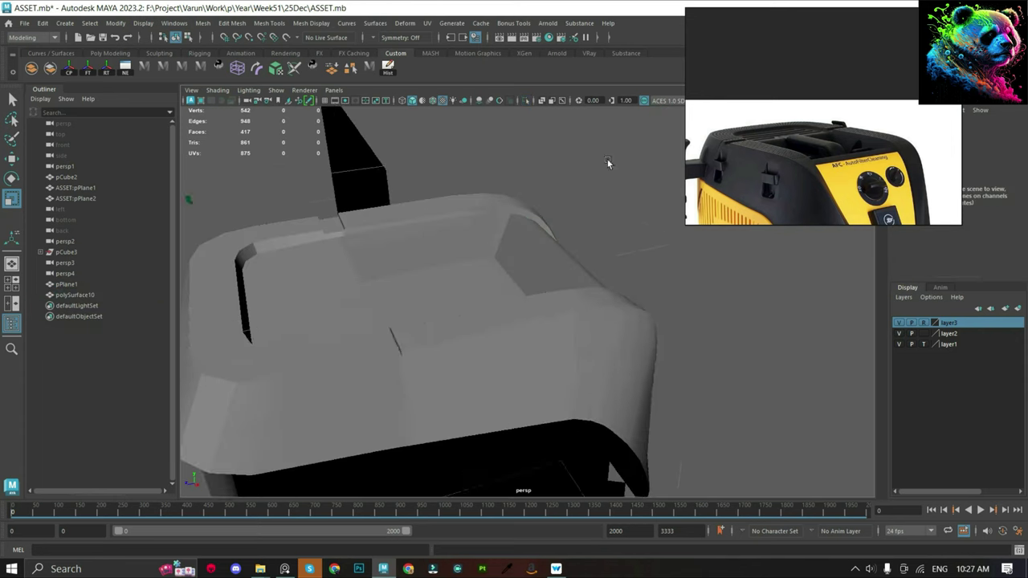
pyautogui.hotkey('ctrl', 's')
pyautogui.moveTo(630, 241)
pyautogui.keyDown('alt'); pyautogui.mouseDown()
pyautogui.moveTo(535, 231)
pyautogui.moveTo(578, 257)
pyautogui.mouseUp(); pyautogui.keyUp('alt')
pyautogui.press('q')
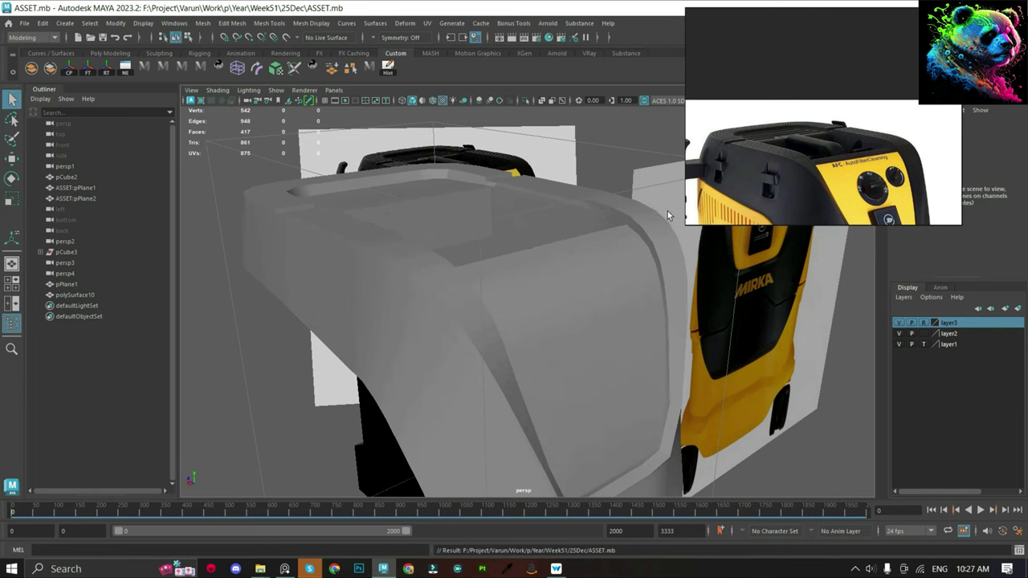
pyautogui.moveTo(509, 207)
pyautogui.keyDown('alt'); pyautogui.mouseDown()
pyautogui.moveTo(493, 224)
pyautogui.moveTo(514, 233)
pyautogui.mouseUp(); pyautogui.keyUp('alt')
pyautogui.moveTo(498, 289)
pyautogui.keyDown('alt'); pyautogui.mouseDown()
pyautogui.moveTo(465, 307)
pyautogui.moveTo(450, 281)
pyautogui.mouseUp(); pyautogui.keyUp('alt')
pyautogui.hotkey('ctrl', 's')
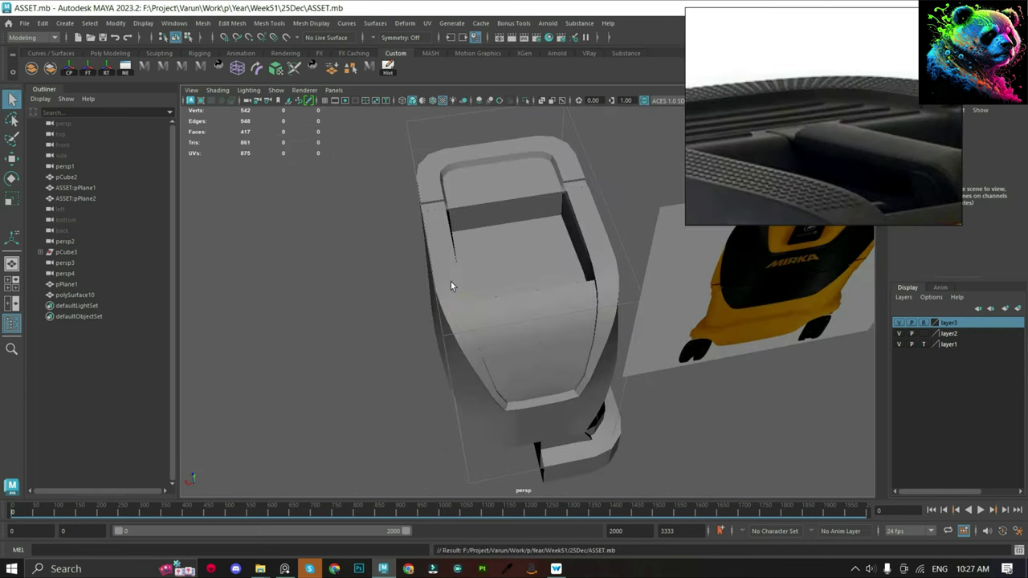
# Draw a new interactive cube, pCube4, into the body's top.
pyautogui.moveTo(360, 243)
pyautogui.keyDown('shift'); pyautogui.mouseDown(button='right')
pyautogui.moveTo(364, 265)
pyautogui.moveTo(363, 257)
pyautogui.mouseUp(button='right'); pyautogui.keyUp('shift')
pyautogui.moveTo(319, 222)
pyautogui.mouseDown()
pyautogui.moveTo(374, 344)
pyautogui.moveTo(368, 313)
pyautogui.moveTo(486, 232)
pyautogui.moveTo(503, 167)
pyautogui.moveTo(433, 229)
pyautogui.moveTo(411, 188)
pyautogui.moveTo(469, 301)
pyautogui.moveTo(666, 301)
pyautogui.moveTo(616, 302)
pyautogui.mouseUp()
pyautogui.press('w')
# Shrink pCube4 and raise it onto the body's top.
pyautogui.scroll(3, 678, 293)
pyautogui.moveTo(528, 300); pyautogui.dragTo(477, 307)
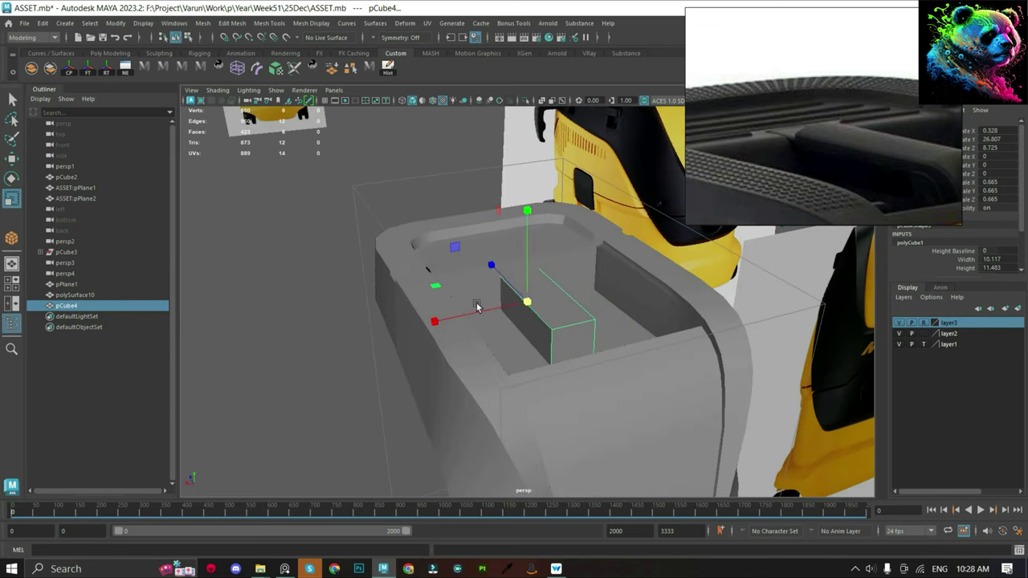
pyautogui.press('w')
pyautogui.moveTo(527, 241); pyautogui.dragTo(526, 226)
pyautogui.click(542, 171)
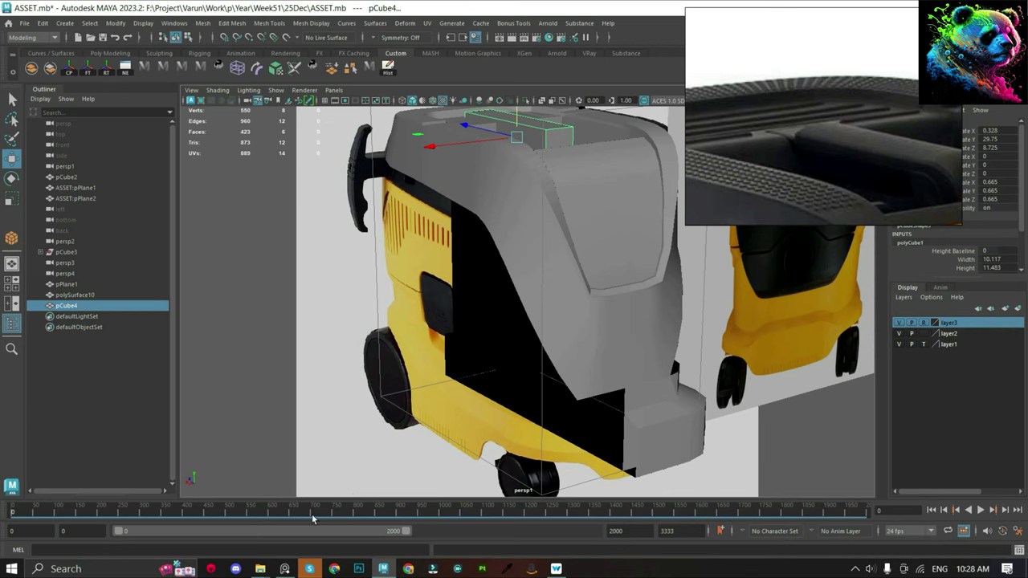
pyautogui.moveTo(313, 519); pyautogui.dragTo(606, 515)
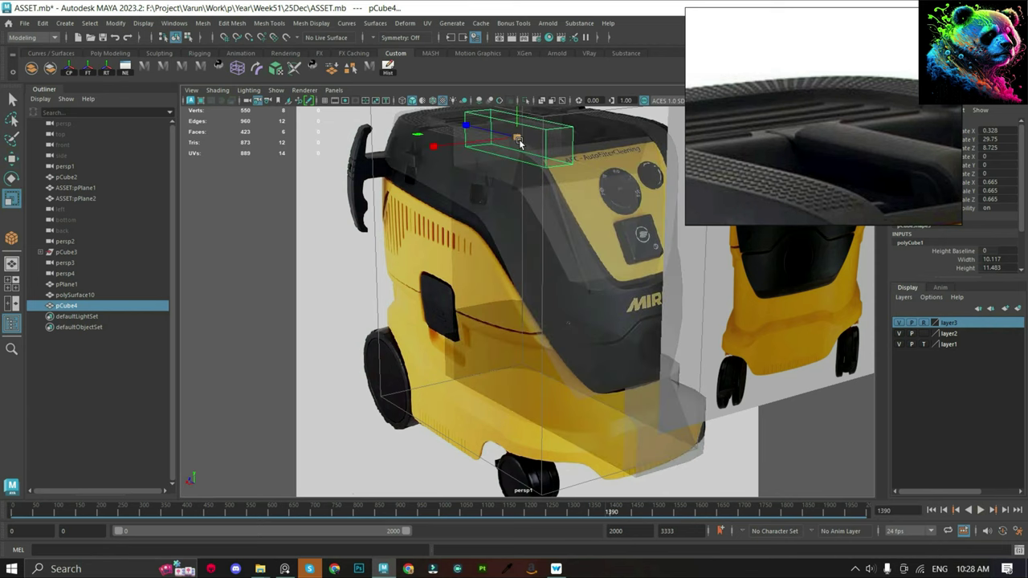
pyautogui.moveTo(519, 143); pyautogui.dragTo(514, 146)
# Switch views and slide the small box across into the top recess.
pyautogui.press('space')
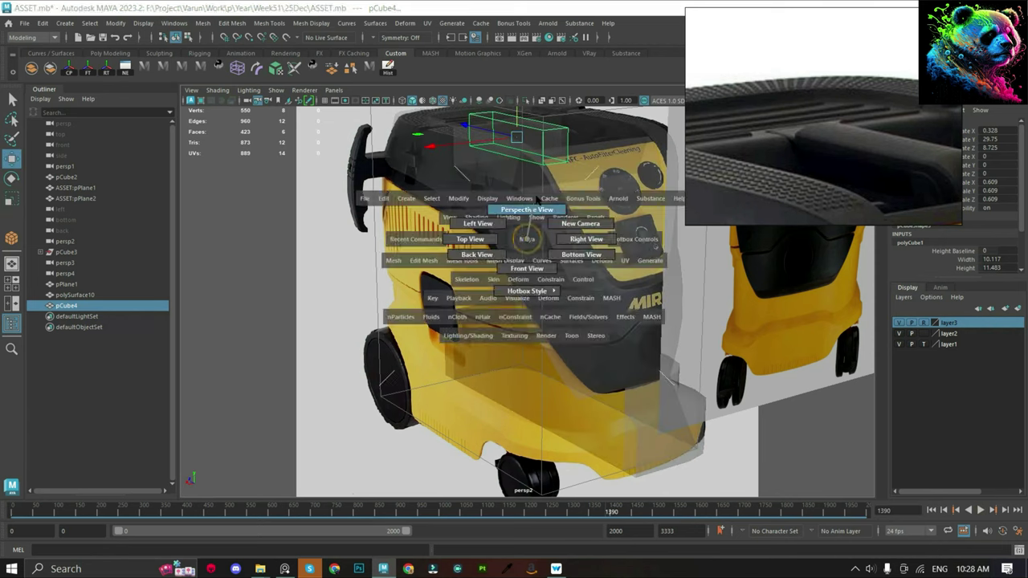
pyautogui.moveTo(518, 225); pyautogui.dragTo(514, 207)
pyautogui.hotkey('alt', 'v')
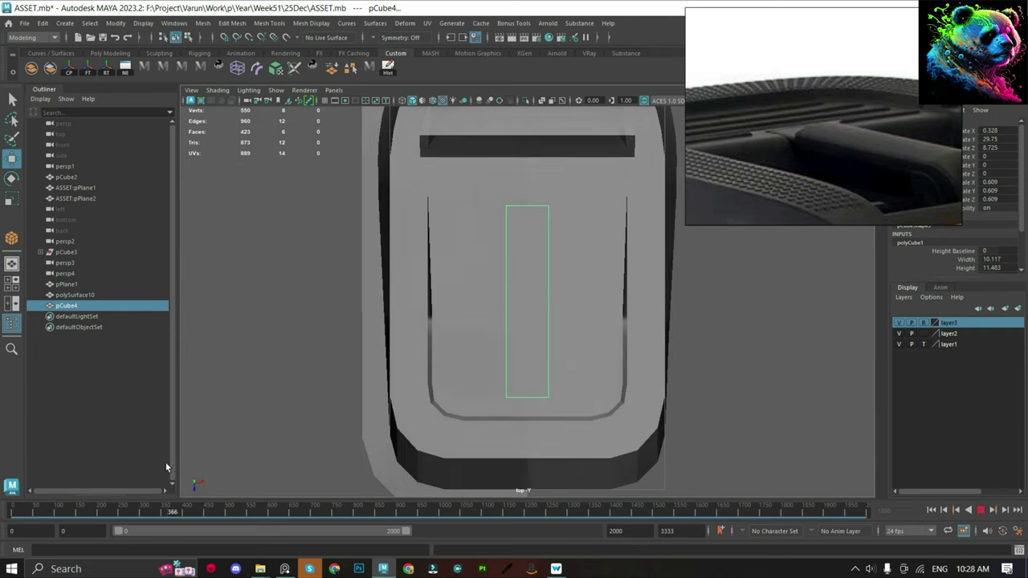
pyautogui.press('Escape')
pyautogui.press('space')
pyautogui.click(432, 282)
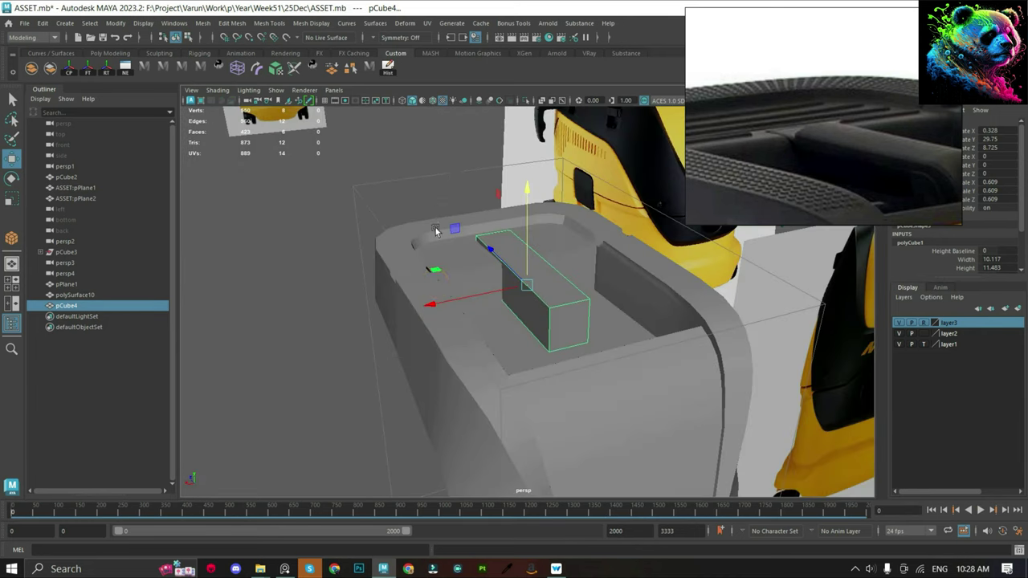
pyautogui.keyDown('alt'); pyautogui.moveTo(432, 283); pyautogui.dragTo(485, 267); pyautogui.keyUp('alt')
pyautogui.moveTo(428, 269); pyautogui.dragTo(494, 279, button='middle')
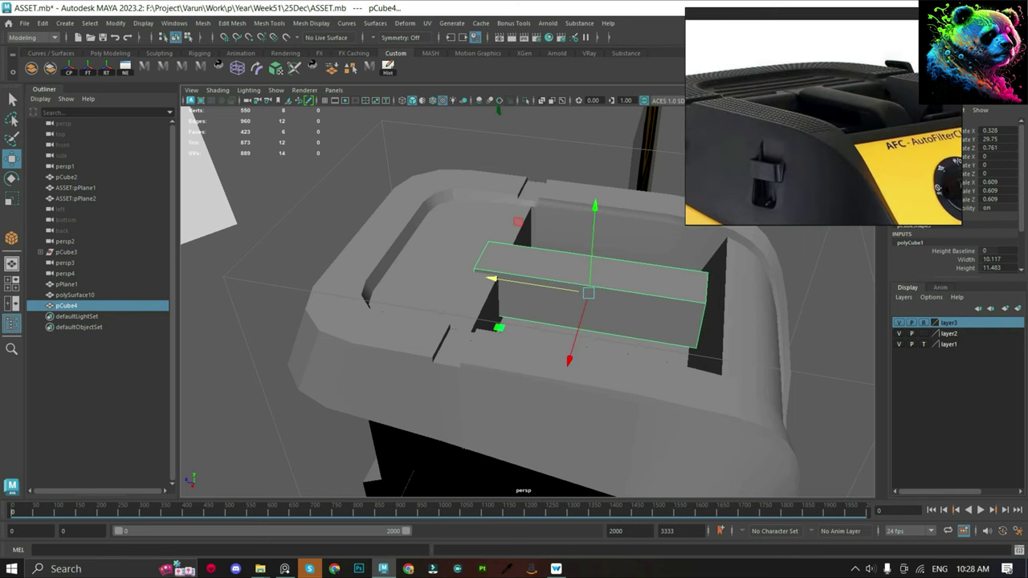
# Marquee the box's left-end vertices, undo that, and get back to moving the box.
pyautogui.press('F9')
pyautogui.moveTo(413, 172); pyautogui.dragTo(587, 392)
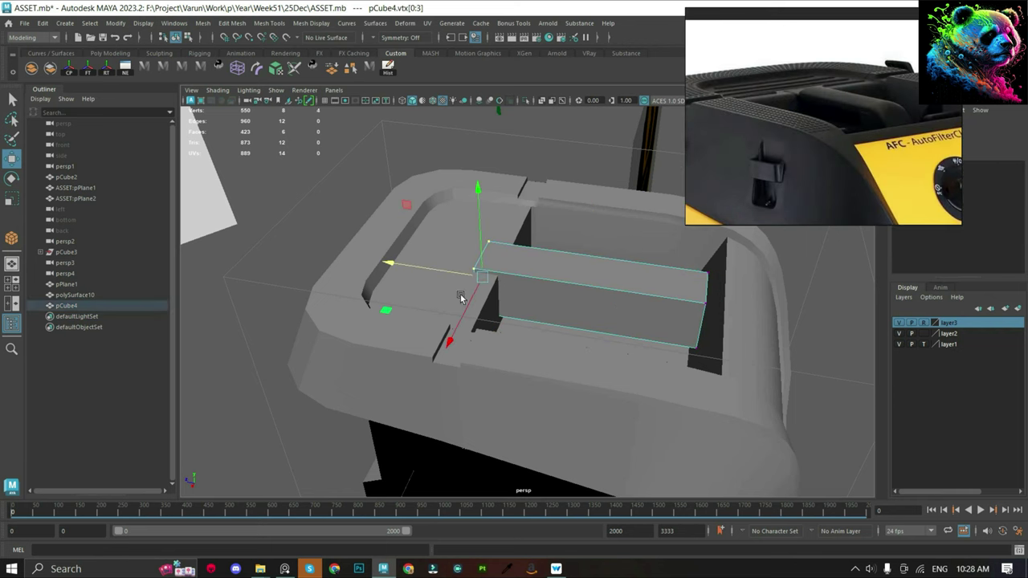
pyautogui.hotkey('ctrl', 'z')
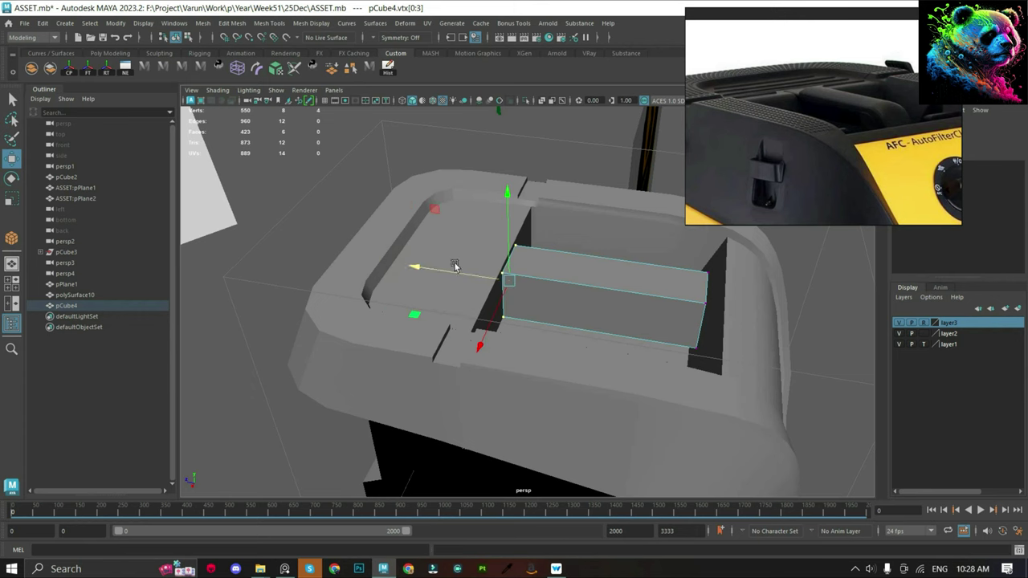
pyautogui.scroll(2, 454, 266)
pyautogui.press('F8')
pyautogui.press('q')
pyautogui.moveTo(449, 287)
pyautogui.keyDown('alt'); pyautogui.mouseDown()
pyautogui.moveTo(600, 280)
pyautogui.moveTo(592, 269)
pyautogui.moveTo(525, 298)
pyautogui.moveTo(562, 254)
pyautogui.mouseUp(); pyautogui.keyUp('alt')
pyautogui.press('w')
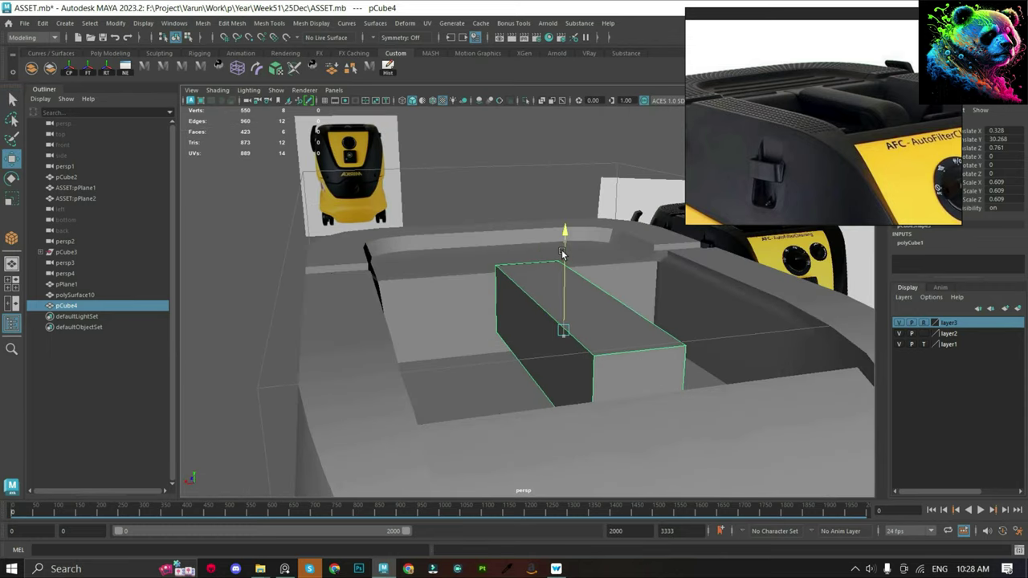
pyautogui.scroll(3, 491, 270)
# Slice a new cut edge across the large body panel polySurface8.
pyautogui.click(429, 252)
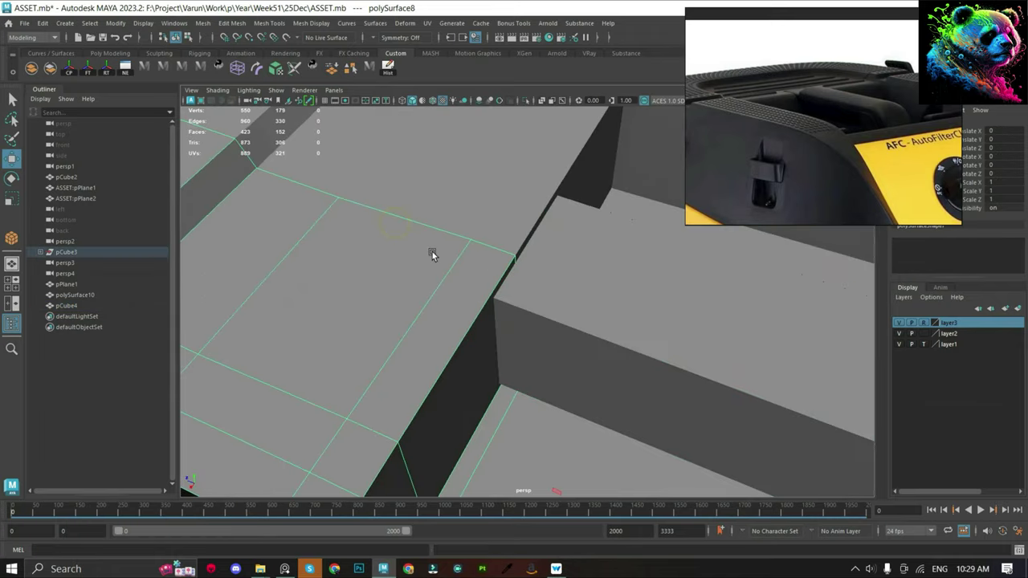
pyautogui.keyDown('shift'); pyautogui.moveTo(450, 266); pyautogui.dragTo(393, 298, button='right'); pyautogui.keyUp('shift')
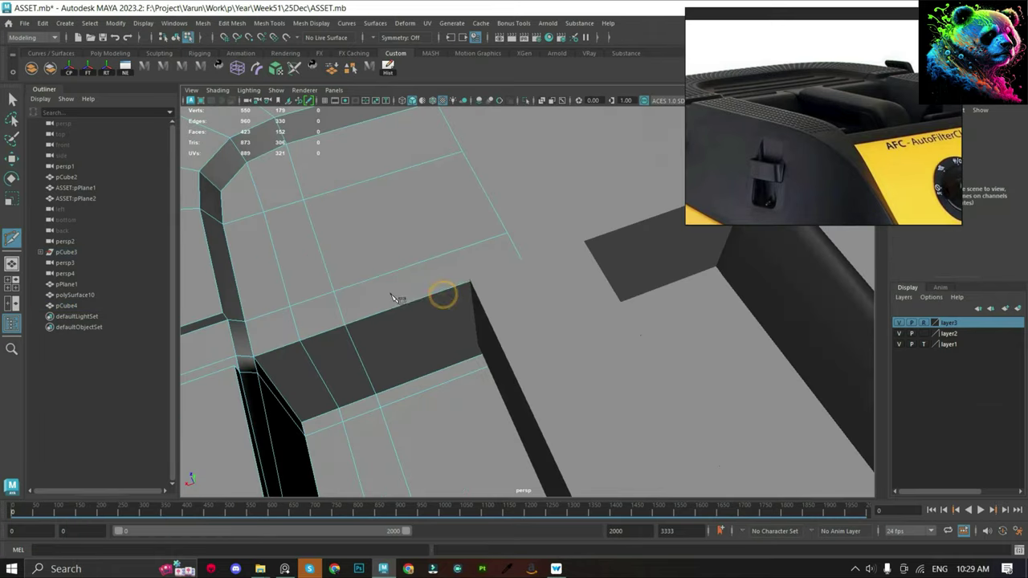
pyautogui.click(471, 281)
pyautogui.scroll(-5, 441, 220)
pyautogui.keyDown('alt'); pyautogui.moveTo(427, 201); pyautogui.dragTo(511, 297); pyautogui.keyUp('alt')
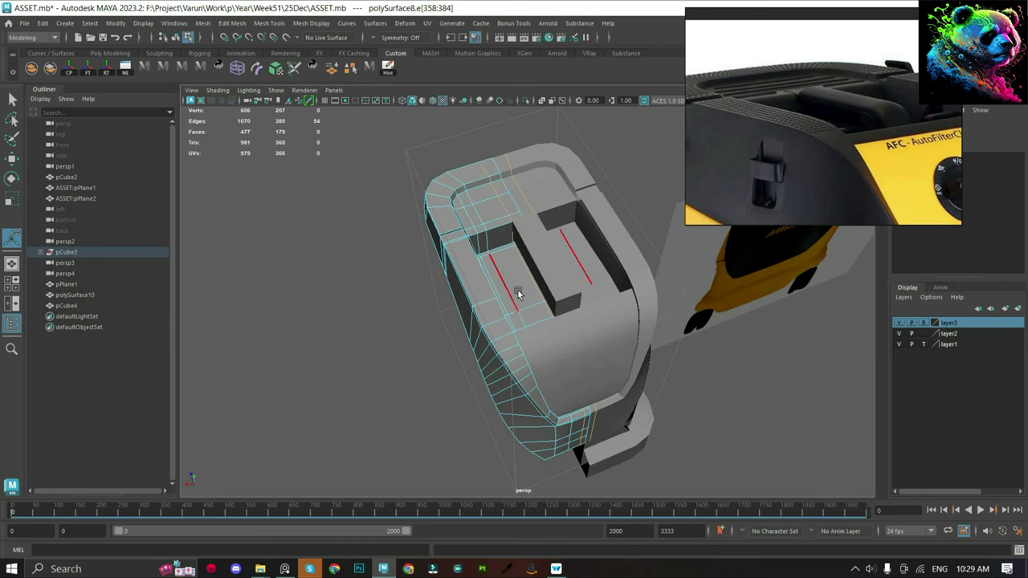
pyautogui.press('w')
# Select and delete the stray red edges on the panel's left side.
pyautogui.click(449, 325)
pyautogui.scroll(5, 669, 270)
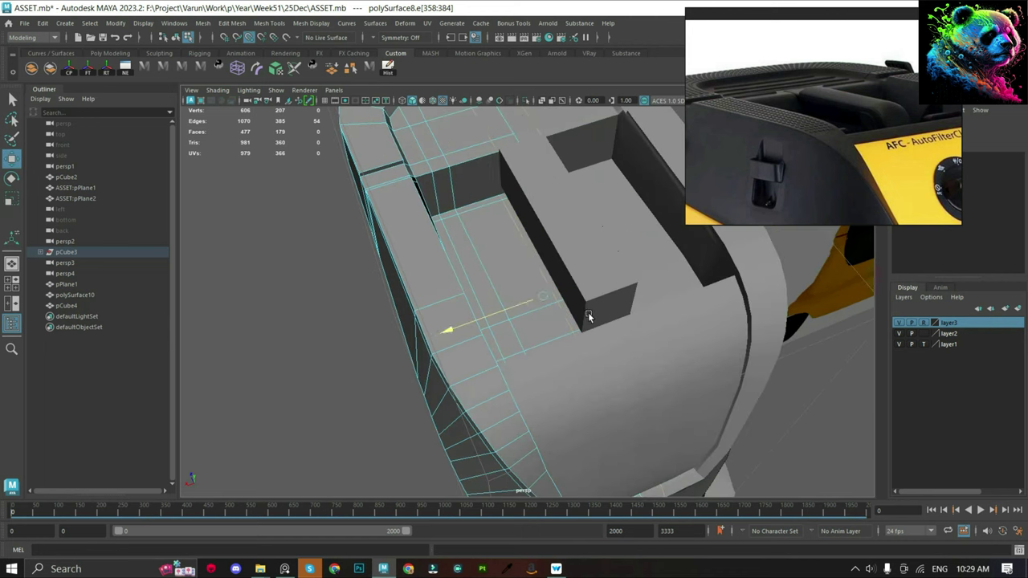
pyautogui.keyDown('alt'); pyautogui.moveTo(502, 153); pyautogui.dragTo(576, 192); pyautogui.keyUp('alt')
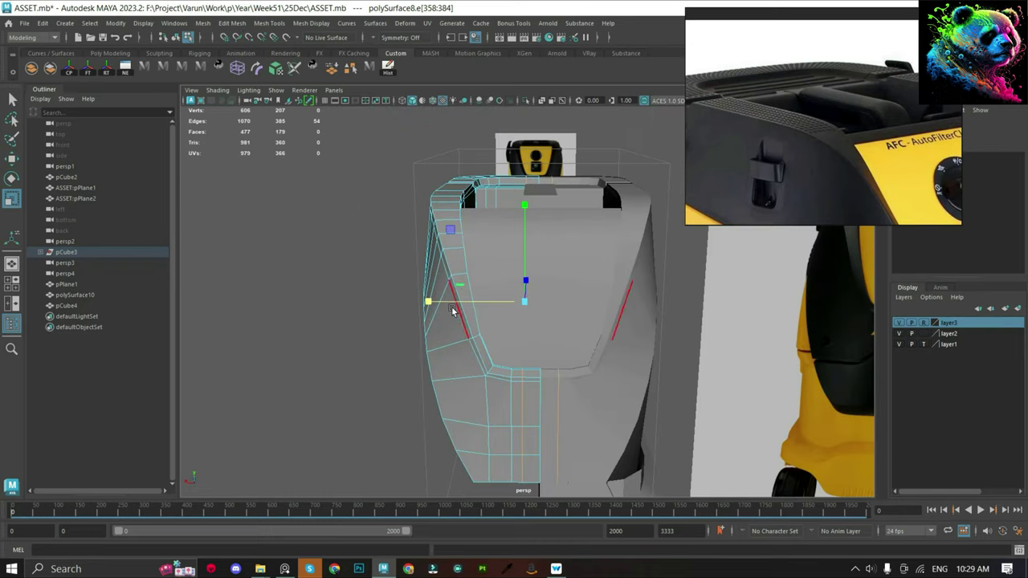
pyautogui.keyDown('shift'); pyautogui.moveTo(452, 310); pyautogui.dragTo(455, 301, button='right'); pyautogui.keyUp('shift')
pyautogui.keyDown('alt'); pyautogui.moveTo(624, 273); pyautogui.dragTo(511, 276); pyautogui.keyUp('alt')
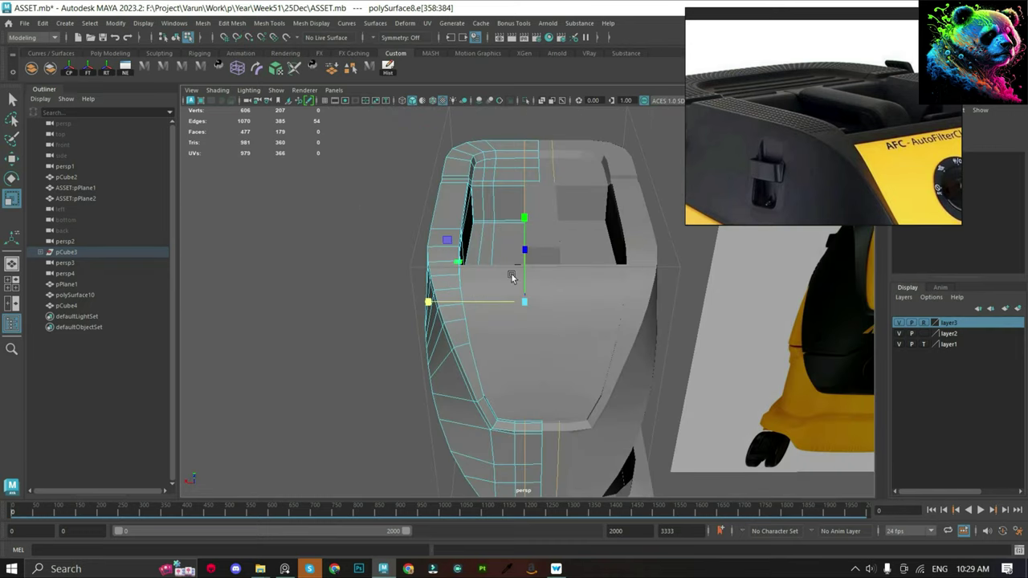
pyautogui.press('w')
pyautogui.keyDown('alt'); pyautogui.moveTo(525, 186); pyautogui.dragTo(560, 203); pyautogui.keyUp('alt')
# Isolate the body panel and delete two unneeded side edges.
pyautogui.press('F8')
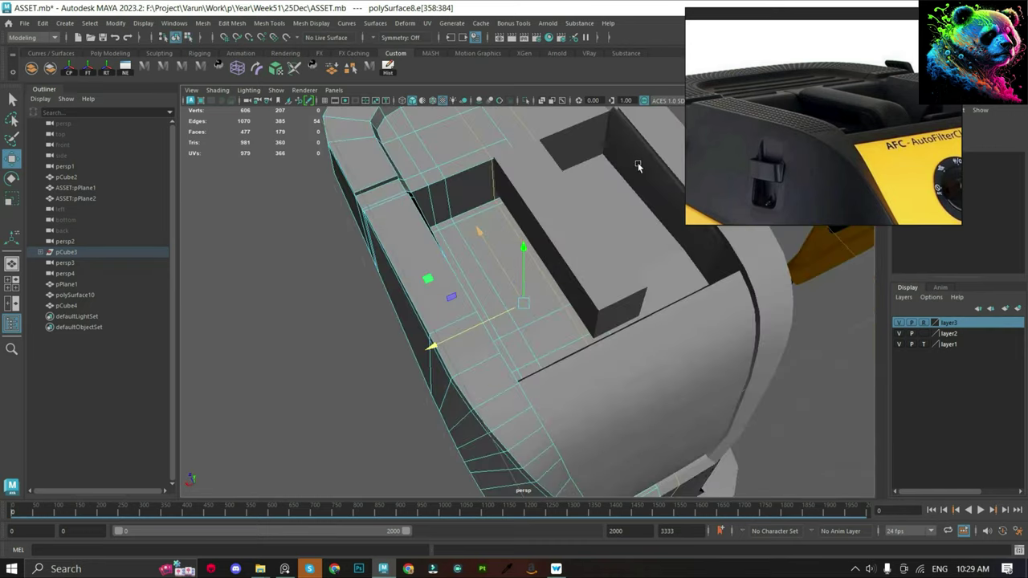
pyautogui.hotkey('ctrl', '1')
pyautogui.keyDown('alt'); pyautogui.moveTo(556, 274); pyautogui.dragTo(597, 361); pyautogui.keyUp('alt')
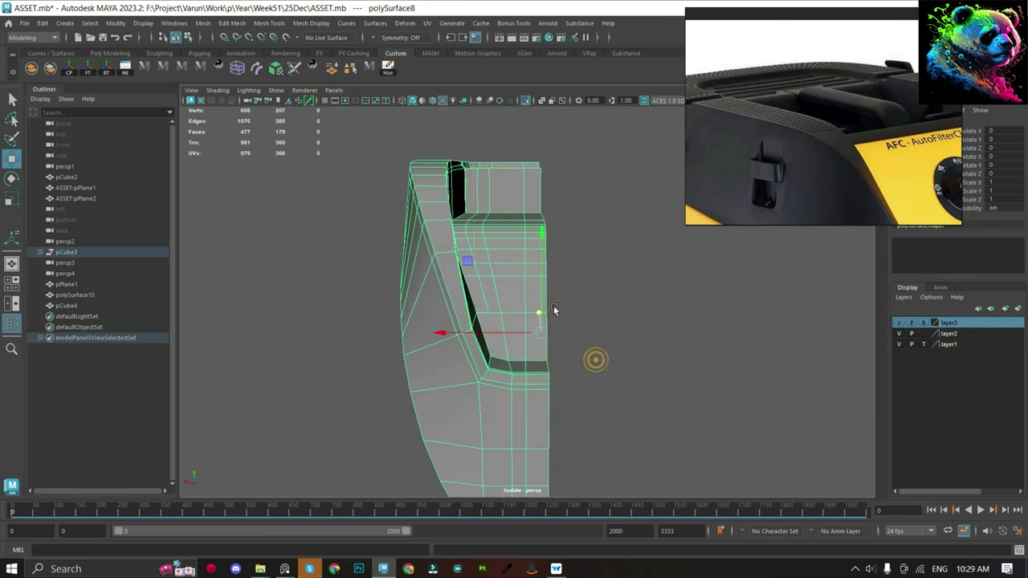
pyautogui.press('F10')
pyautogui.click(539, 303)
pyautogui.press('Delete')
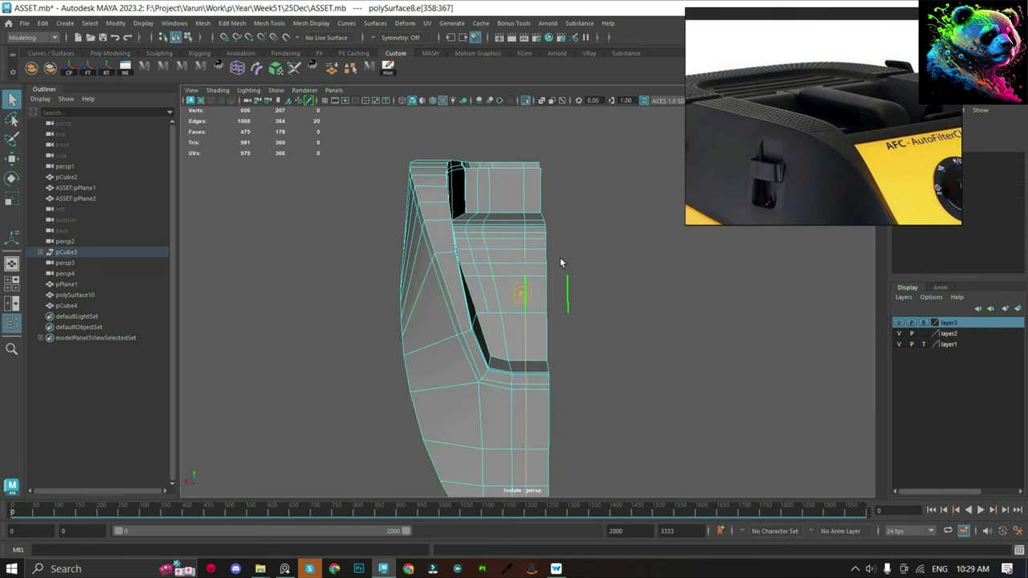
pyautogui.press('F8')
pyautogui.moveTo(596, 240)
pyautogui.keyDown('alt'); pyautogui.mouseDown()
pyautogui.moveTo(528, 199)
pyautogui.moveTo(531, 219)
pyautogui.moveTo(586, 239)
pyautogui.mouseUp(); pyautogui.keyUp('alt')
pyautogui.press('F9')
pyautogui.press('F8')
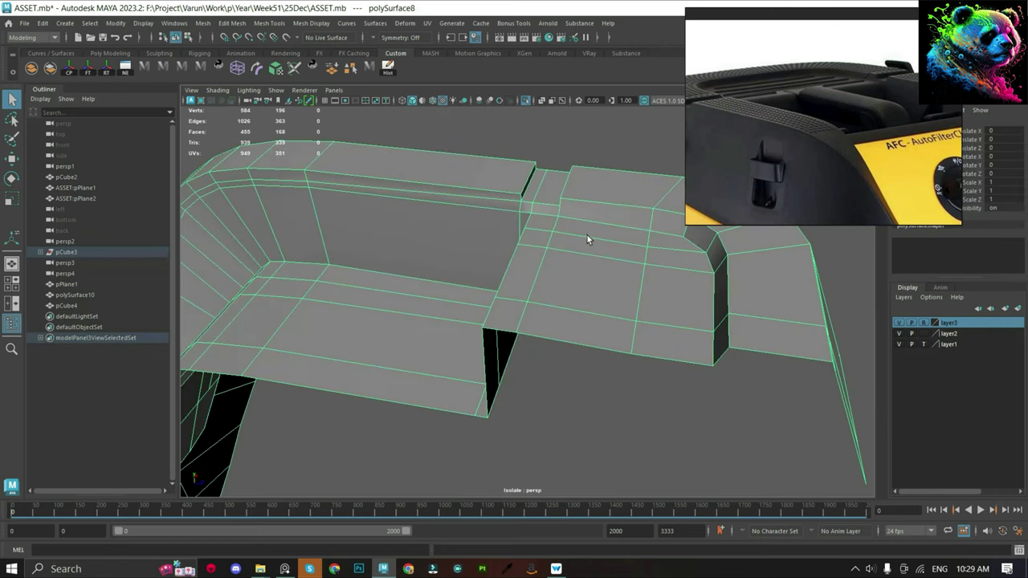
# Insert an edge loop across the top panel and select the two larger faces below.
pyautogui.press('y')
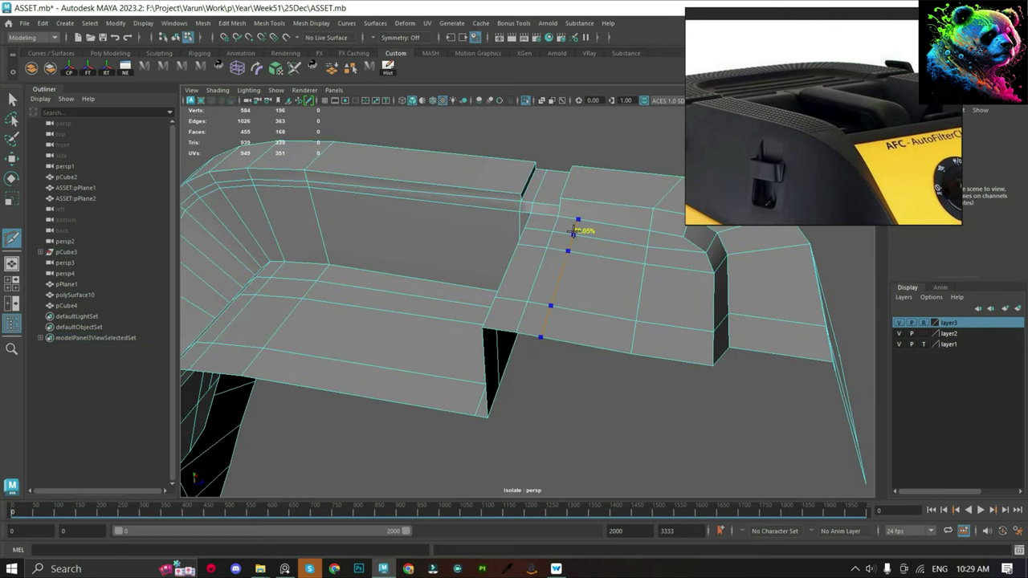
pyautogui.click(573, 231)
pyautogui.moveTo(555, 238); pyautogui.dragTo(555, 268, button='right')
pyautogui.moveTo(555, 268)
pyautogui.keyDown('alt'); pyautogui.mouseDown()
pyautogui.moveTo(591, 323)
pyautogui.moveTo(575, 287)
pyautogui.mouseUp(); pyautogui.keyUp('alt')
pyautogui.click(583, 313)
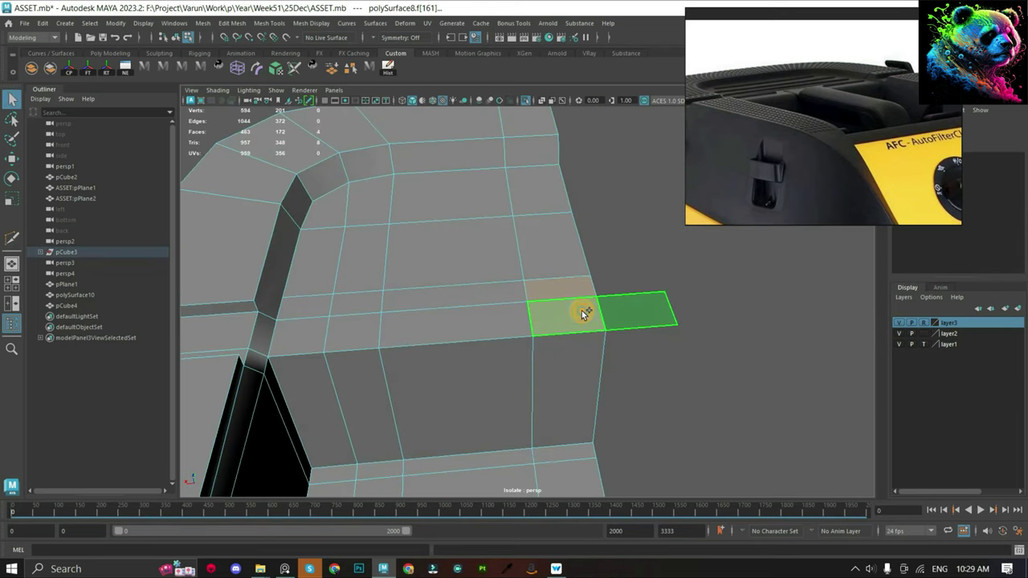
pyautogui.click(576, 337)
# Add a horizontal edge loop, delete the faces to open the rectangular hole, and unisolate.
pyautogui.press('y')
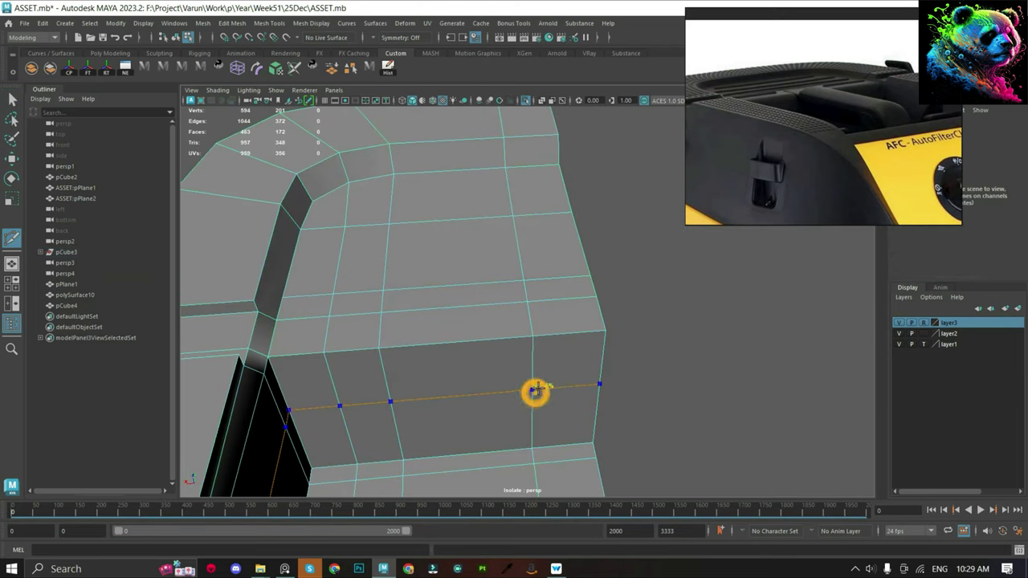
pyautogui.click(543, 396)
pyautogui.moveTo(615, 249); pyautogui.dragTo(615, 281, button='right')
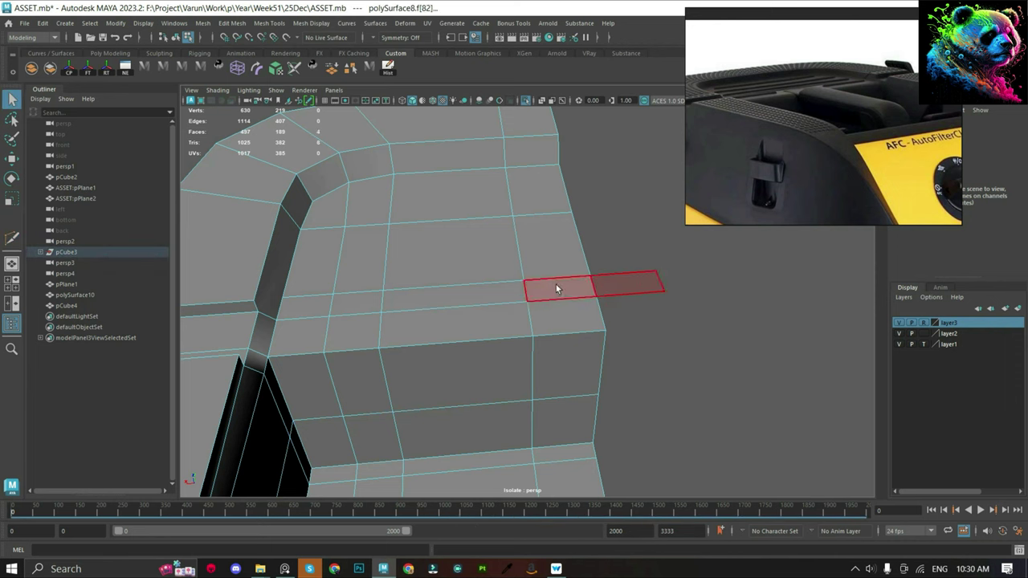
pyautogui.click(564, 345)
pyautogui.press('Delete')
pyautogui.click(653, 294)
pyautogui.hotkey('ctrl', '1')
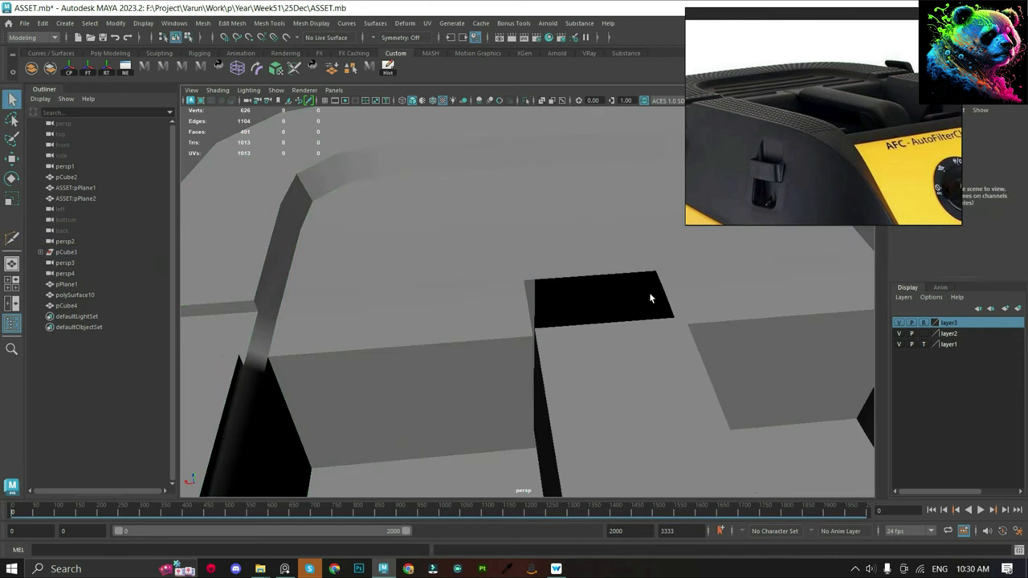
# Insert a new edge loop on the handle block's side and slide it along the box.
pyautogui.moveTo(504, 311)
pyautogui.keyDown('alt'); pyautogui.mouseDown()
pyautogui.moveTo(597, 293)
pyautogui.moveTo(580, 286)
pyautogui.moveTo(578, 267)
pyautogui.moveTo(502, 279)
pyautogui.mouseUp(); pyautogui.keyUp('alt')
pyautogui.click(580, 286)
pyautogui.doubleClick(633, 273)
pyautogui.press('w')
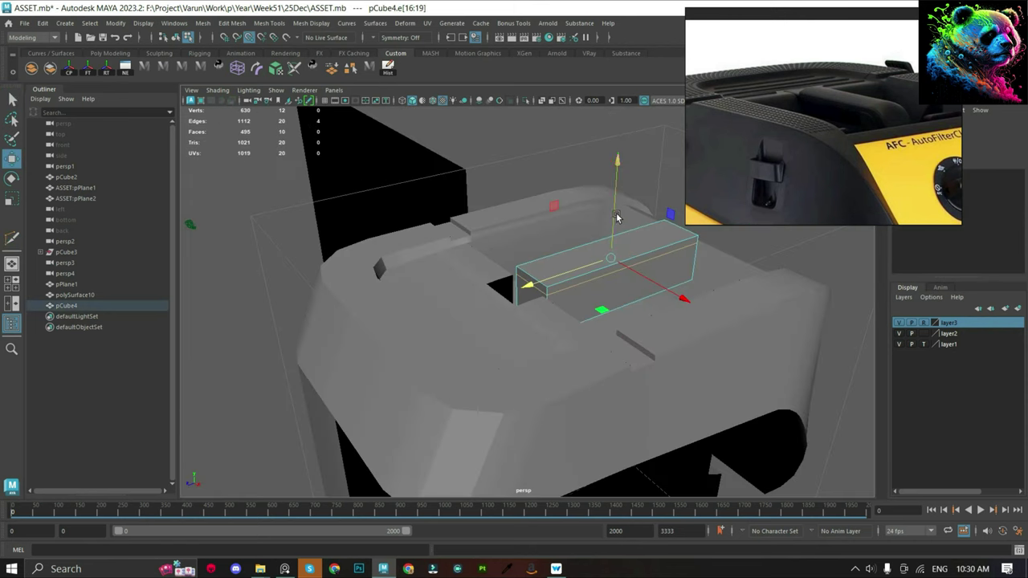
pyautogui.scroll(4, 517, 265)
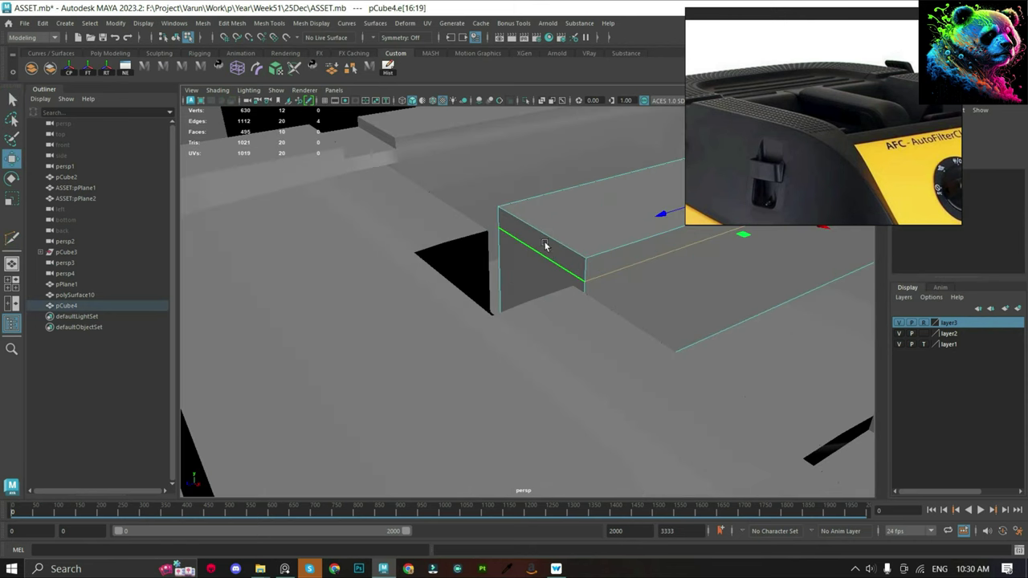
pyautogui.moveTo(545, 245)
pyautogui.keyDown('alt'); pyautogui.mouseDown()
pyautogui.moveTo(509, 268)
pyautogui.moveTo(436, 246)
pyautogui.mouseUp(); pyautogui.keyUp('alt')
pyautogui.press('y')
pyautogui.keyDown('ctrl'); pyautogui.click(560, 418); pyautogui.keyUp('ctrl')
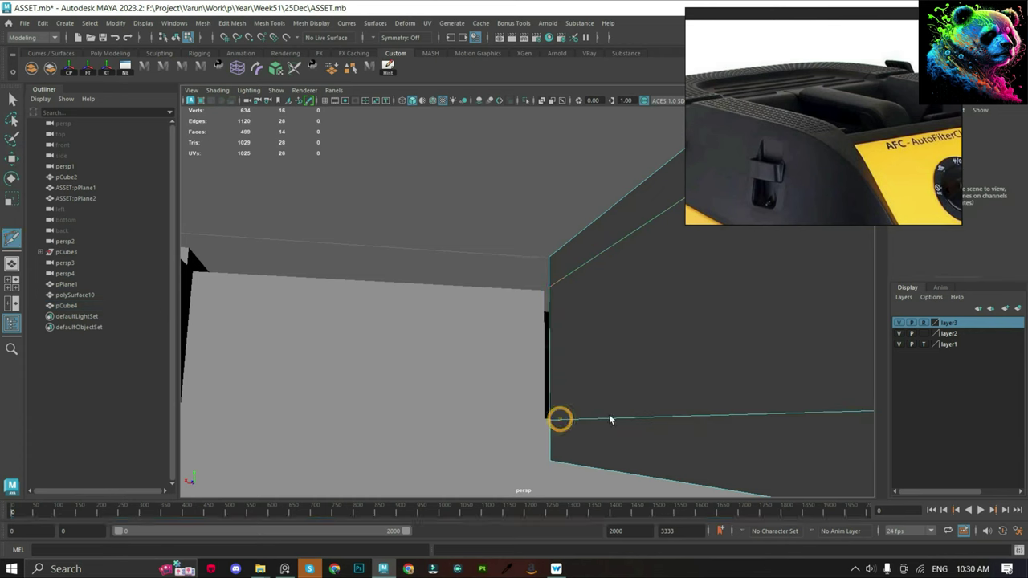
pyautogui.press('q')
pyautogui.doubleClick(607, 415)
pyautogui.press('w')
pyautogui.moveTo(585, 345)
pyautogui.keyDown('alt'); pyautogui.mouseDown()
pyautogui.moveTo(550, 355)
pyautogui.moveTo(833, 360)
pyautogui.moveTo(626, 332)
pyautogui.moveTo(845, 390)
pyautogui.mouseUp(); pyautogui.keyUp('alt')
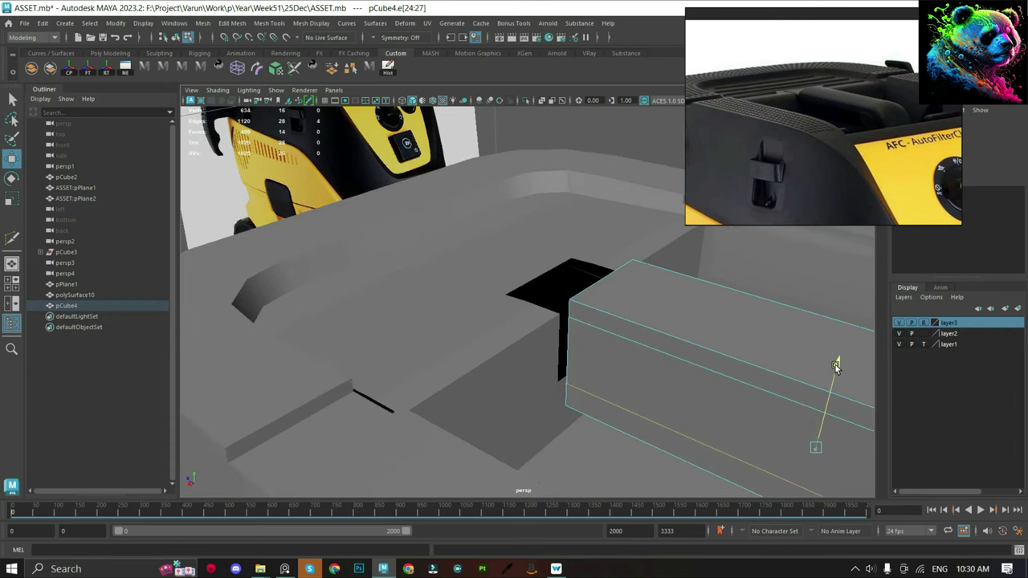
# Pick vertices on the body panel beside the recess opening.
pyautogui.press('F8')
pyautogui.click(486, 298)
pyautogui.press('F9')
pyautogui.click(504, 295)
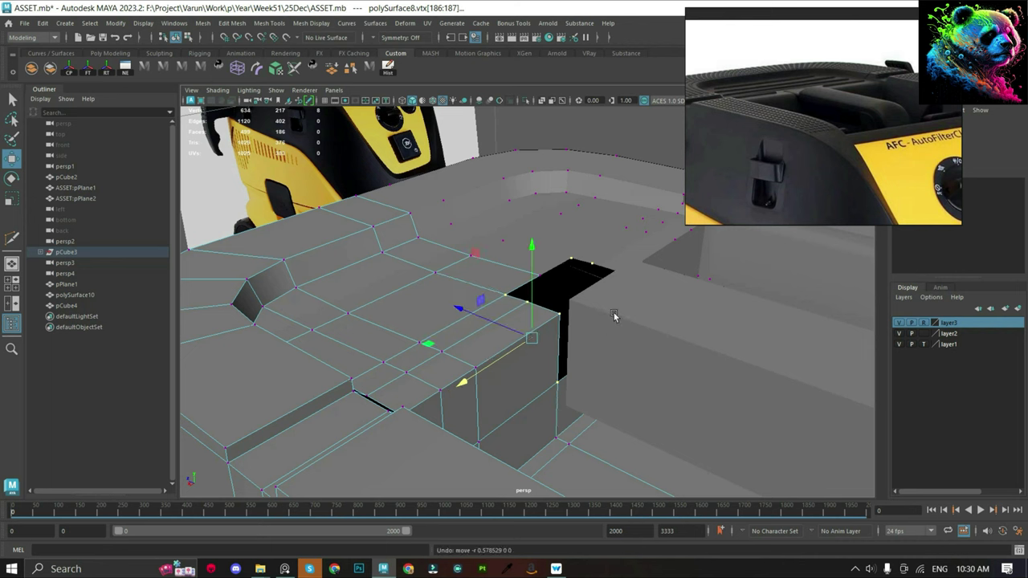
pyautogui.press('F8')
# Try extruding a thin side face of the handle block, then undo it.
pyautogui.click(642, 321)
pyautogui.moveTo(638, 252); pyautogui.dragTo(645, 293, button='right')
pyautogui.moveTo(645, 293)
pyautogui.keyDown('alt'); pyautogui.mouseDown()
pyautogui.moveTo(502, 323)
pyautogui.moveTo(468, 296)
pyautogui.mouseUp(); pyautogui.keyUp('alt')
pyautogui.click(587, 282)
pyautogui.hotkey('ctrl', 'e')
pyautogui.hotkey('ctrl', 'z')
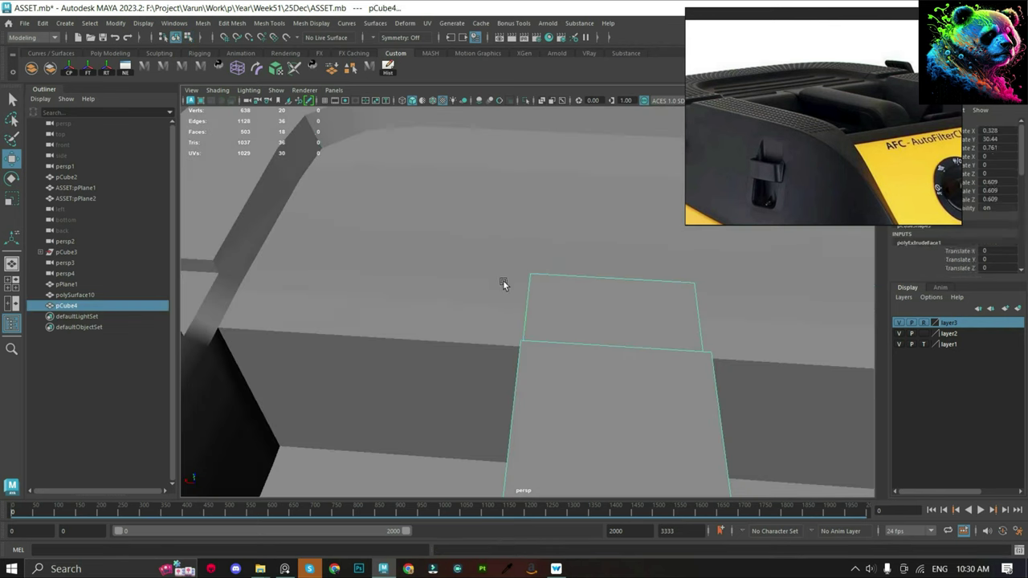
# Select the corner vertices by the opening, frame the handle block, and save ASSET.mb.
pyautogui.click(509, 293)
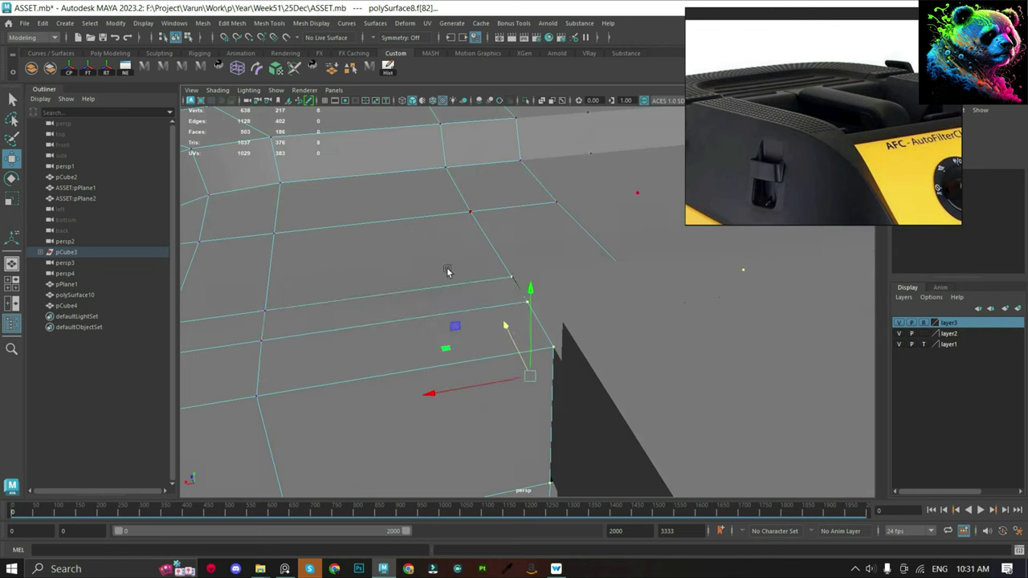
pyautogui.click(480, 359)
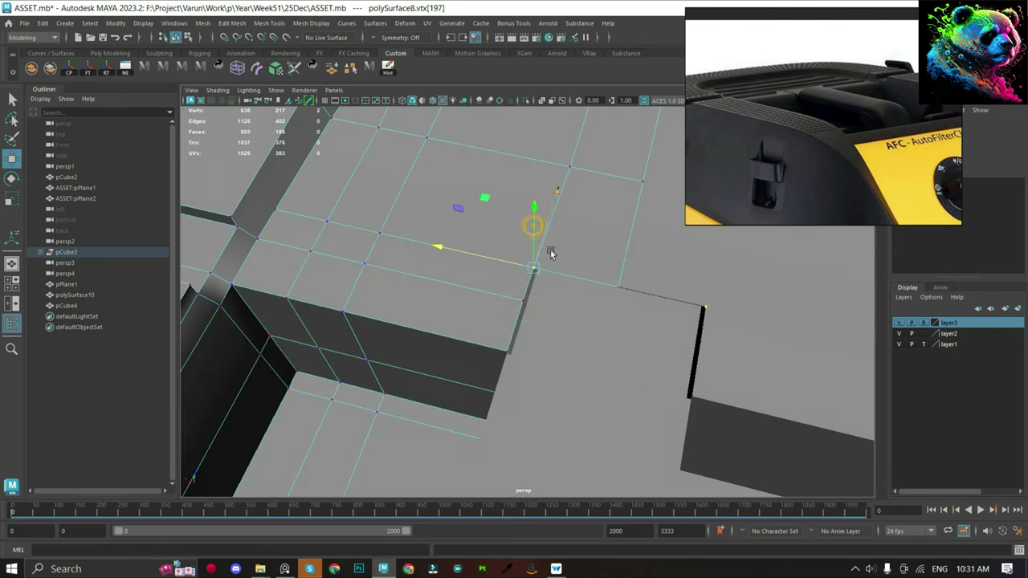
pyautogui.keyDown('alt'); pyautogui.moveTo(466, 311); pyautogui.dragTo(578, 302); pyautogui.keyUp('alt')
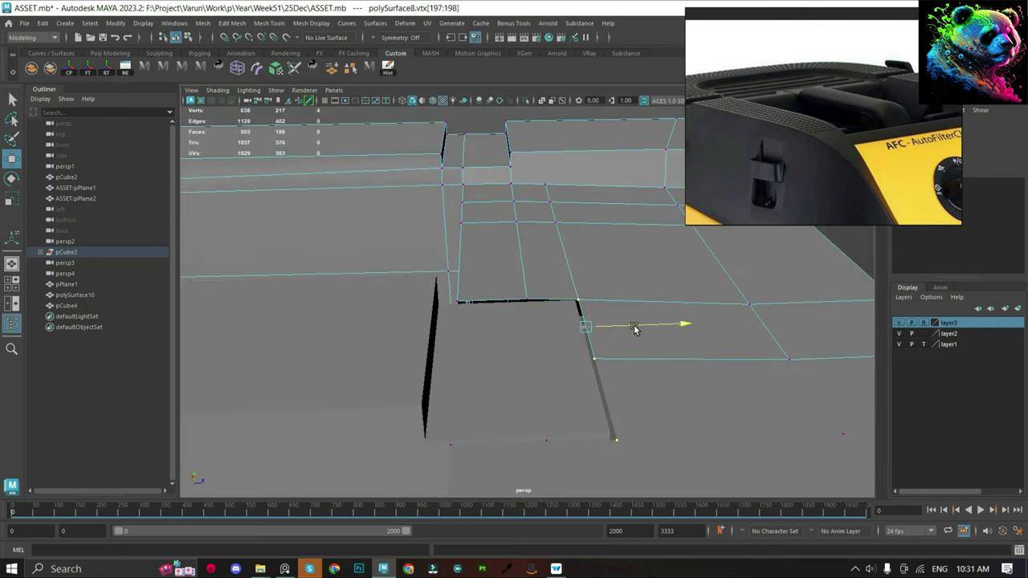
pyautogui.keyDown('alt'); pyautogui.moveTo(633, 324); pyautogui.dragTo(516, 313); pyautogui.keyUp('alt')
pyautogui.click(656, 300)
pyautogui.press('f')
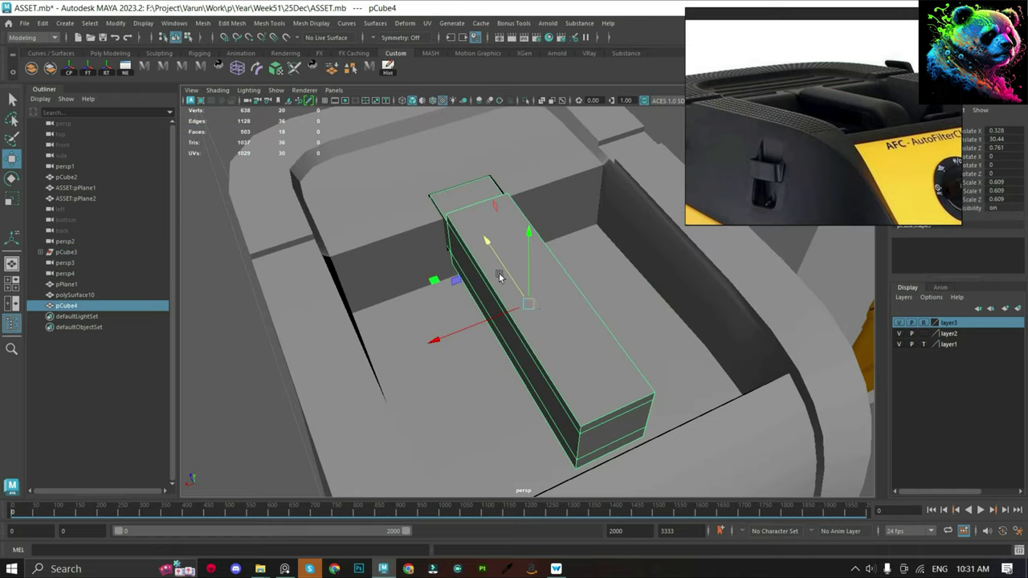
pyautogui.keyDown('alt'); pyautogui.moveTo(499, 272); pyautogui.dragTo(543, 247); pyautogui.keyUp('alt')
pyautogui.hotkey('ctrl', 's')
# Isolate the body panel and extrude the step's open edge down into a face strip.
pyautogui.press('q')
pyautogui.click(356, 279)
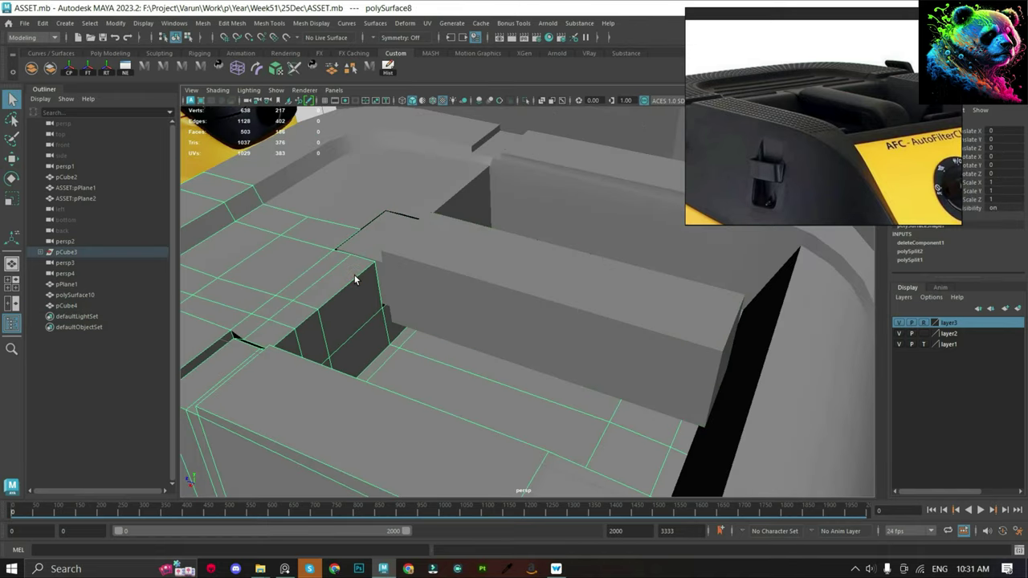
pyautogui.hotkey('ctrl', '1')
pyautogui.press('F10')
pyautogui.moveTo(348, 245)
pyautogui.keyDown('alt'); pyautogui.mouseDown()
pyautogui.moveTo(532, 310)
pyautogui.moveTo(562, 352)
pyautogui.moveTo(563, 313)
pyautogui.mouseUp(); pyautogui.keyUp('alt')
pyautogui.click(563, 312)
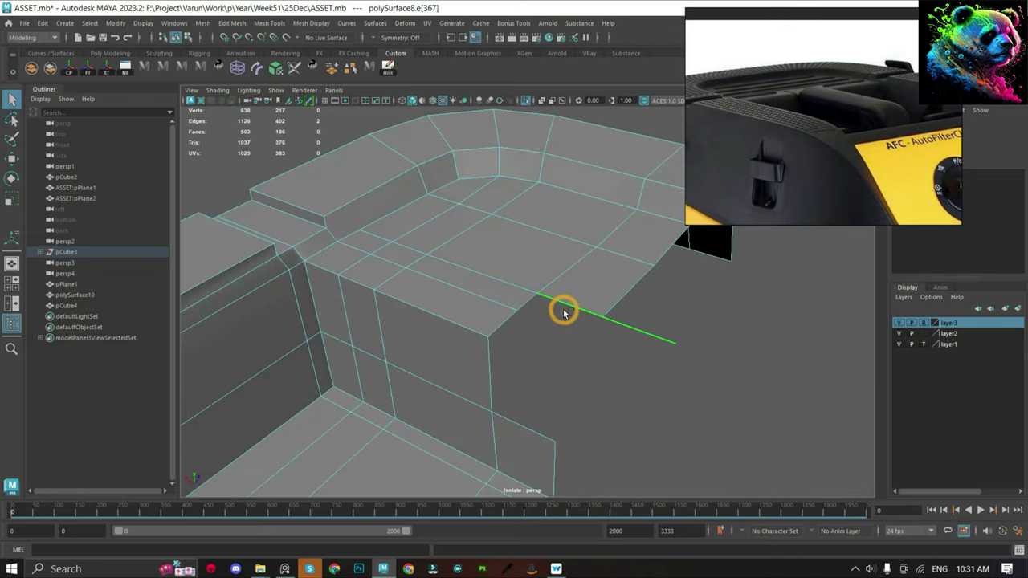
pyautogui.click(523, 321)
pyautogui.hotkey('ctrl', 'e')
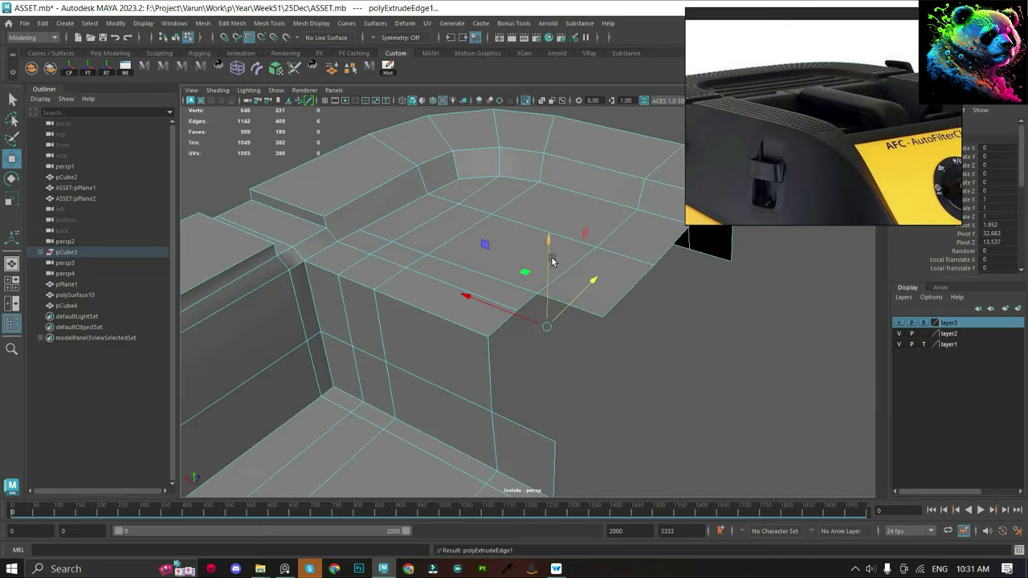
pyautogui.moveTo(522, 321); pyautogui.dragTo(486, 408)
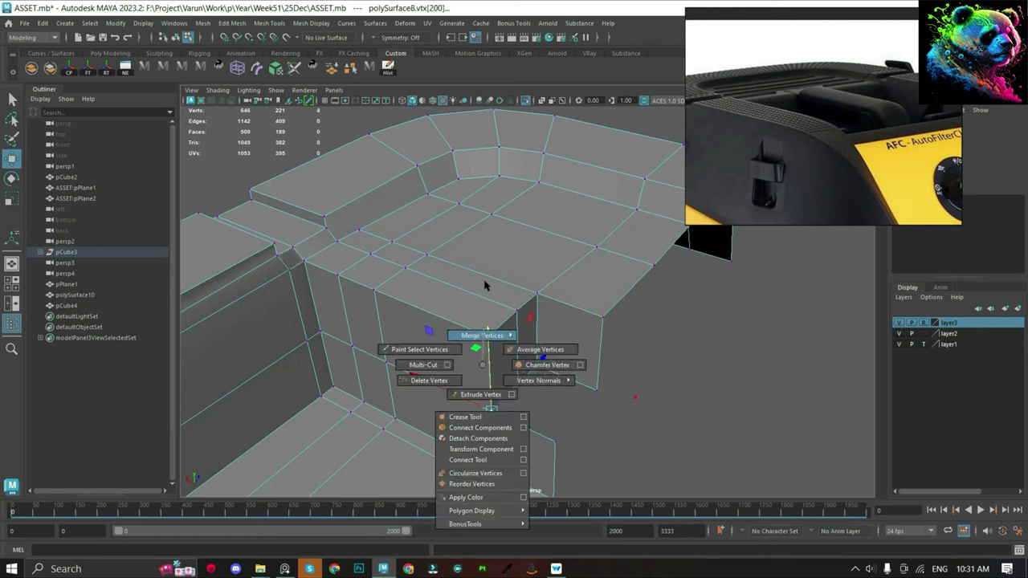
pyautogui.keyDown('shift'); pyautogui.moveTo(482, 348); pyautogui.dragTo(486, 413, button='right'); pyautogui.keyUp('shift')
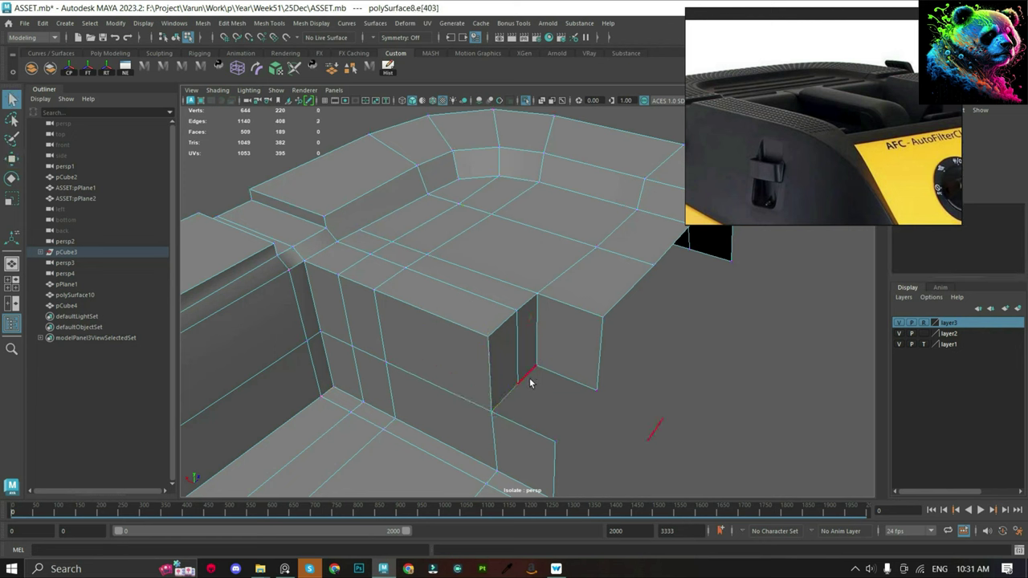
# Extrude the next open edge into a strip and merge the overlapping corner vertices.
pyautogui.hotkey('ctrl', 'e')
pyautogui.moveTo(516, 390); pyautogui.dragTo(541, 444)
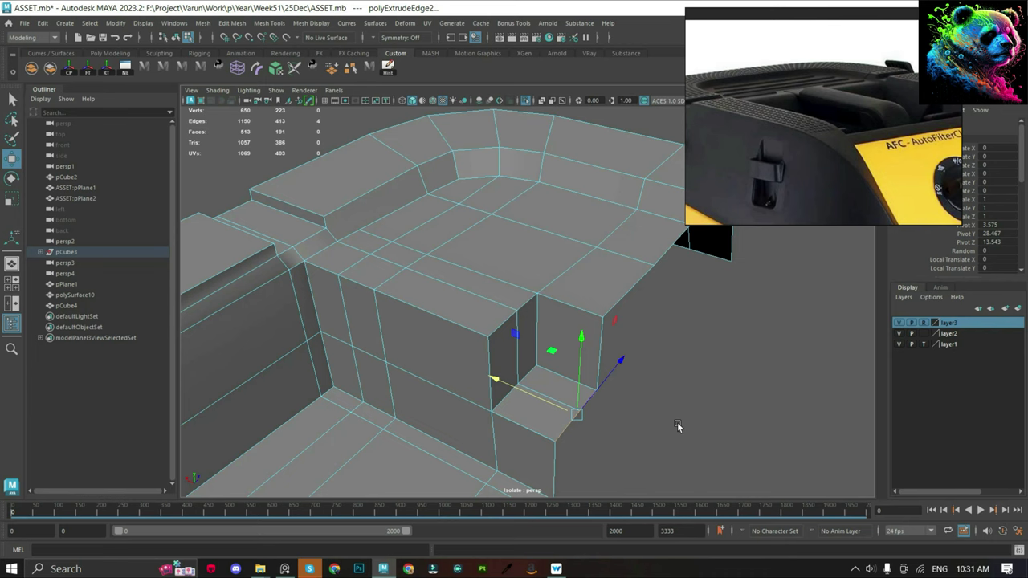
pyautogui.press('q')
pyautogui.keyDown('shift'); pyautogui.moveTo(538, 390); pyautogui.dragTo(551, 335, button='right'); pyautogui.keyUp('shift')
pyautogui.press('F8')
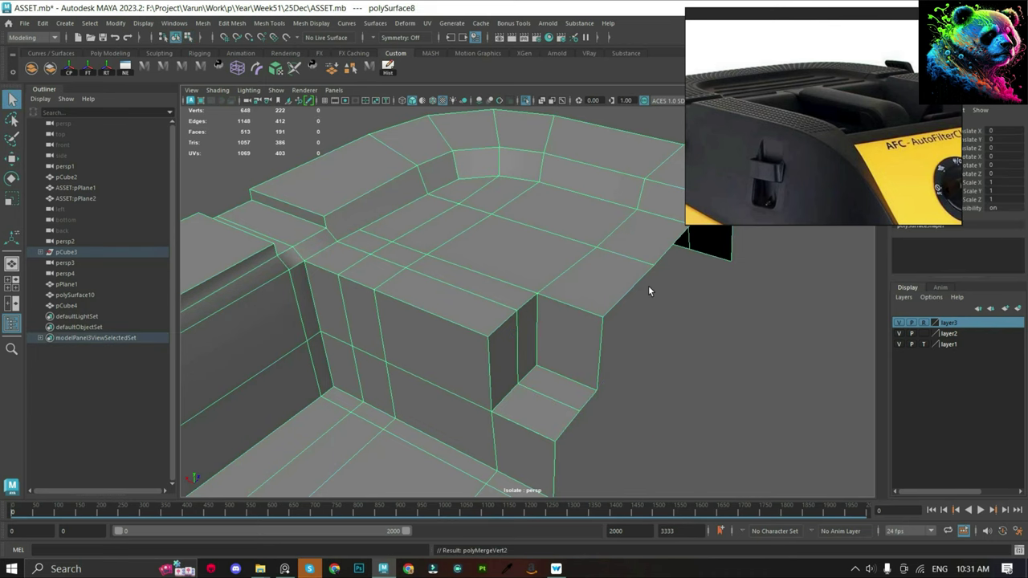
pyautogui.press('3')
pyautogui.press('F9')
pyautogui.click(543, 395)
pyautogui.moveTo(529, 427); pyautogui.dragTo(573, 459)
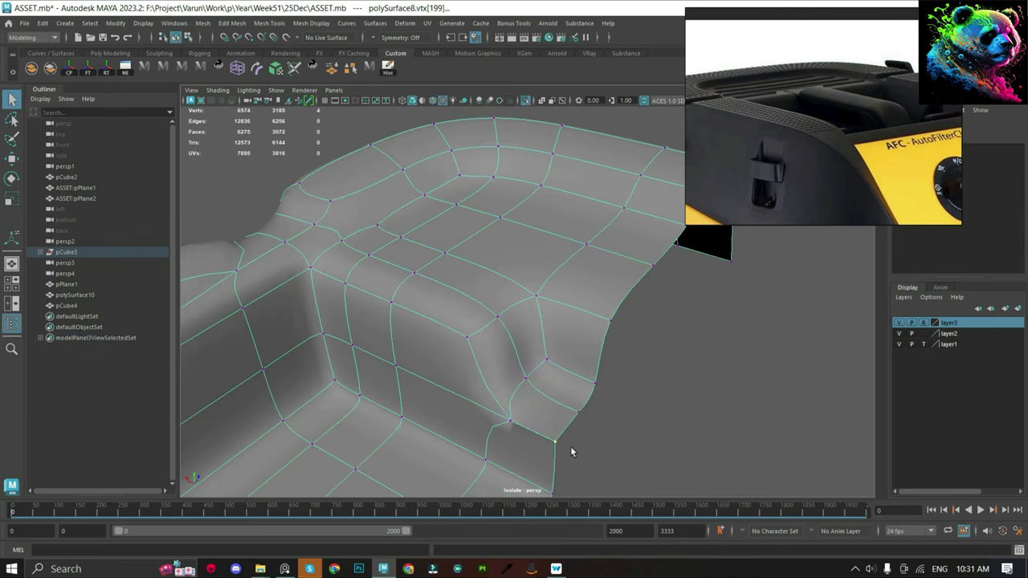
pyautogui.keyDown('shift'); pyautogui.moveTo(570, 446); pyautogui.dragTo(535, 420, button='right'); pyautogui.keyUp('shift')
pyautogui.press('F8')
# Bring back all objects and inspect the smoothed body panel with the handle block.
pyautogui.moveTo(633, 377)
pyautogui.keyDown('alt'); pyautogui.mouseDown()
pyautogui.moveTo(608, 351)
pyautogui.moveTo(549, 340)
pyautogui.moveTo(557, 344)
pyautogui.mouseUp(); pyautogui.keyUp('alt')
pyautogui.click(636, 291)
pyautogui.hotkey('ctrl', '1')
pyautogui.scroll(5, 573, 340)
pyautogui.click(541, 344)
pyautogui.click(514, 344)
pyautogui.click(510, 346)
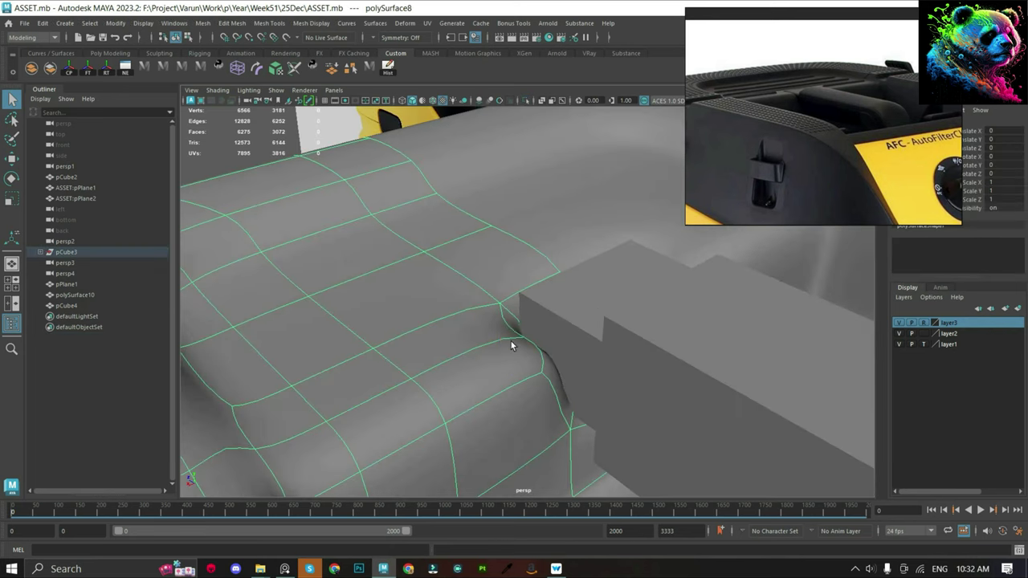
pyautogui.scroll(-3, 511, 341)
pyautogui.click(527, 331)
pyautogui.moveTo(613, 291)
pyautogui.keyDown('alt'); pyautogui.mouseDown()
pyautogui.moveTo(642, 326)
pyautogui.moveTo(643, 305)
pyautogui.moveTo(456, 295)
pyautogui.mouseUp(); pyautogui.keyUp('alt')
# Select and delete the extra edge loop around the handle block's middle.
pyautogui.press('F10')
pyautogui.doubleClick(631, 316)
pyautogui.press('f')
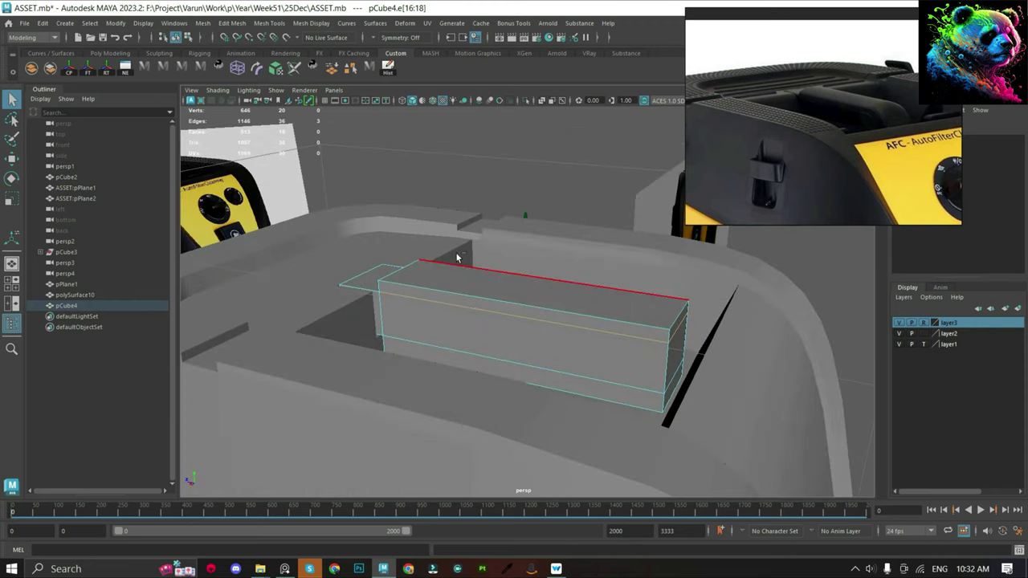
pyautogui.keyDown('shift'); pyautogui.moveTo(455, 257); pyautogui.dragTo(394, 298, button='right'); pyautogui.keyUp('shift')
# Bevel the handle's front end edges with 3 segments at fraction 0.7.
pyautogui.hotkey('ctrl', 'b')
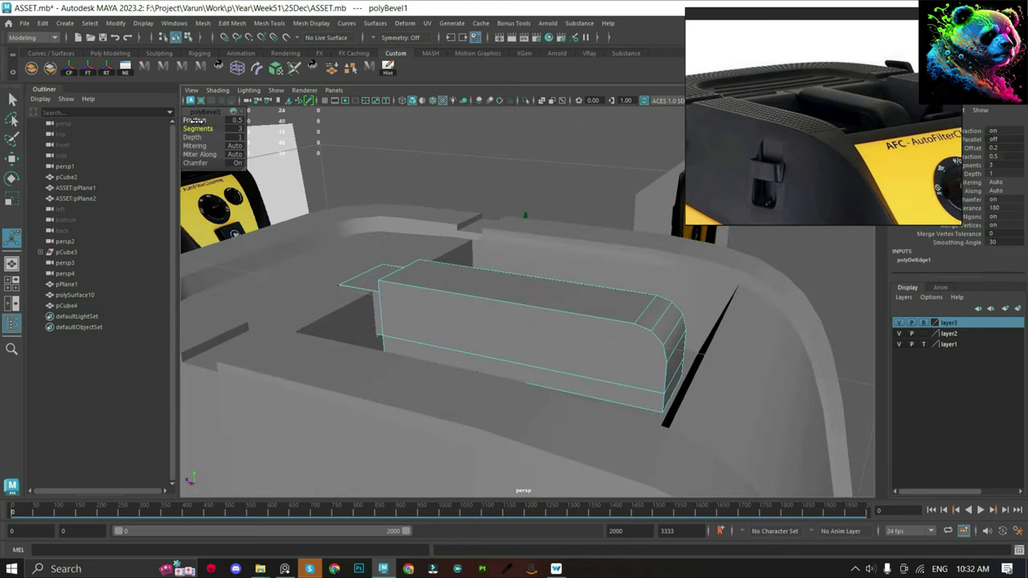
pyautogui.keyDown('alt'); pyautogui.moveTo(482, 321); pyautogui.dragTo(486, 327); pyautogui.keyUp('alt')
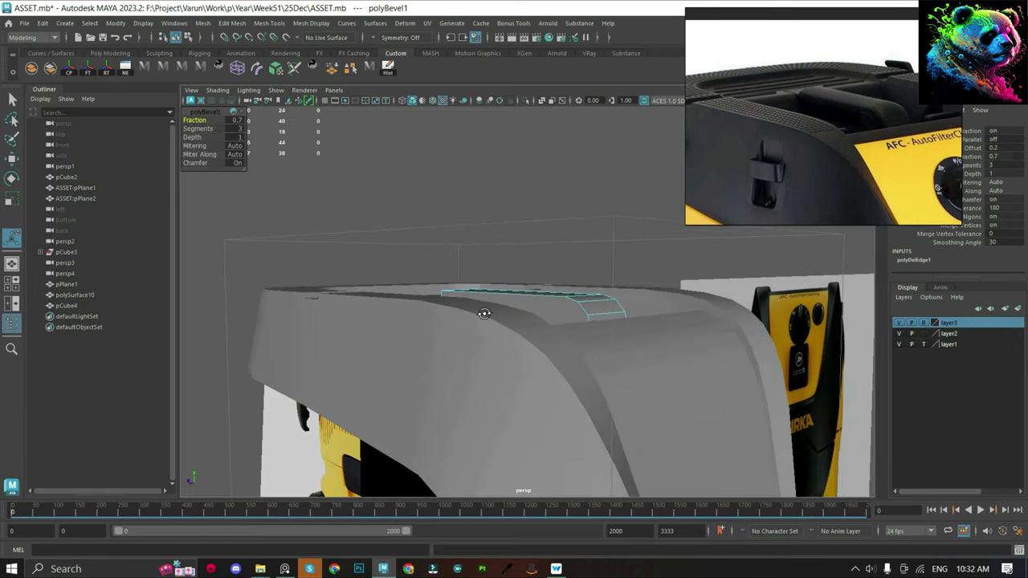
pyautogui.moveTo(485, 324); pyautogui.dragTo(587, 230, button='right')
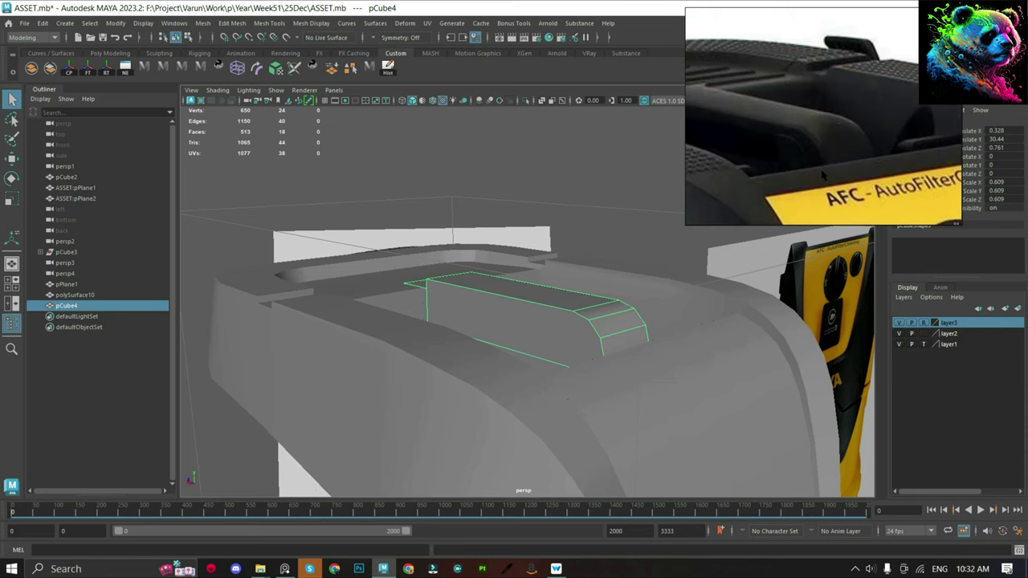
pyautogui.moveTo(689, 254)
pyautogui.keyDown('alt'); pyautogui.mouseDown()
pyautogui.moveTo(541, 300)
pyautogui.moveTo(476, 295)
pyautogui.moveTo(484, 259)
pyautogui.mouseUp(); pyautogui.keyUp('alt')
pyautogui.press('F10')
# Split lengthwise edge loops along the handle block and isolate it.
pyautogui.keyDown('ctrl'); pyautogui.moveTo(511, 275); pyautogui.dragTo(532, 287, button='right'); pyautogui.keyUp('ctrl')
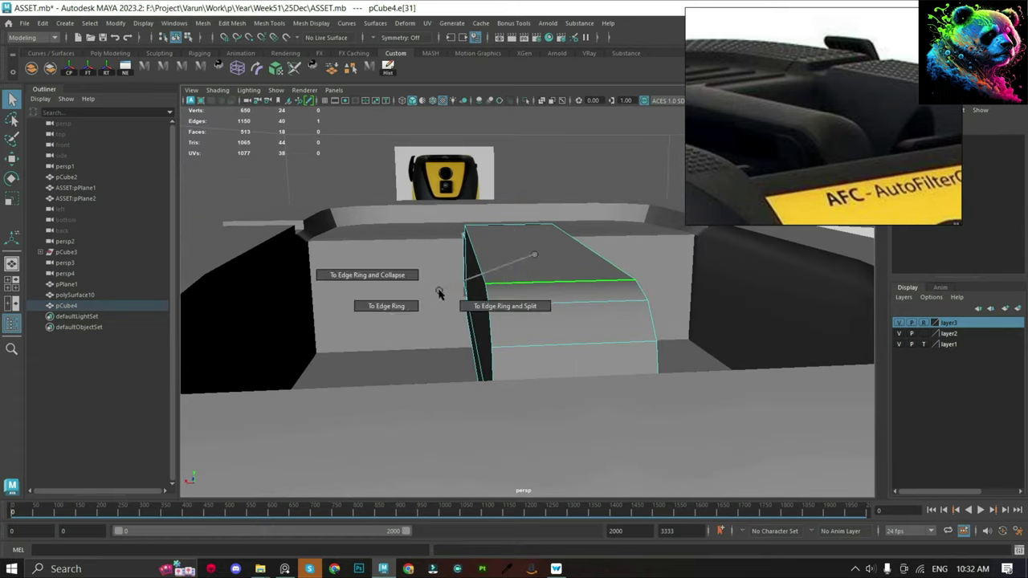
pyautogui.click(576, 281)
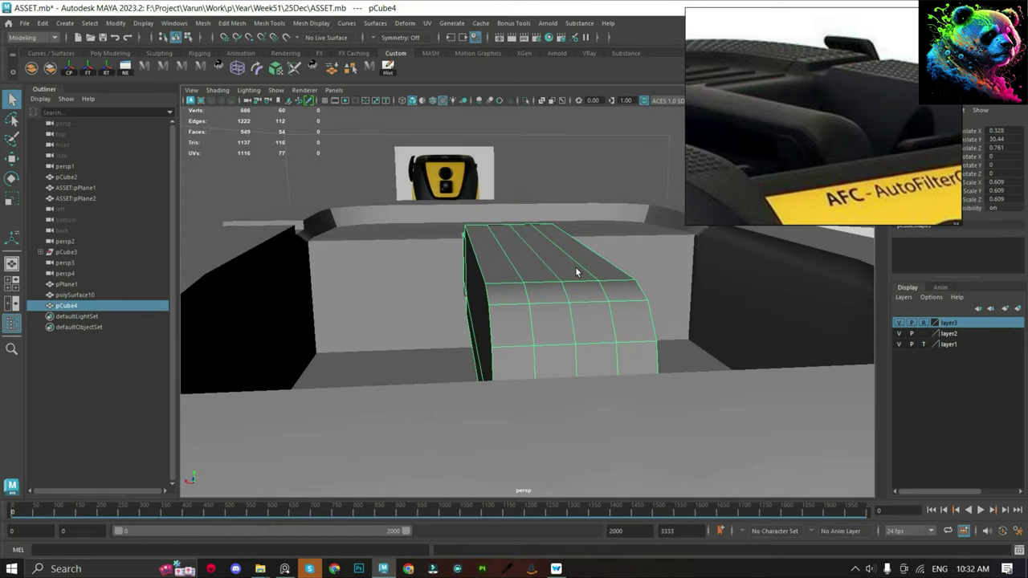
pyautogui.hotkey('ctrl', '1')
pyautogui.press('F10')
pyautogui.scroll(-2, 537, 355)
pyautogui.moveTo(425, 372)
pyautogui.keyDown('alt'); pyautogui.mouseDown()
pyautogui.moveTo(469, 327)
pyautogui.moveTo(639, 358)
pyautogui.moveTo(493, 294)
pyautogui.mouseUp(); pyautogui.keyUp('alt')
# Raise the top middle edge loop so the handle's top bulges.
pyautogui.doubleClick(451, 294)
pyautogui.keyDown('shift'); pyautogui.doubleClick(491, 272); pyautogui.keyUp('shift')
pyautogui.keyDown('shift'); pyautogui.moveTo(491, 273); pyautogui.dragTo(492, 452, button='right'); pyautogui.keyUp('shift')
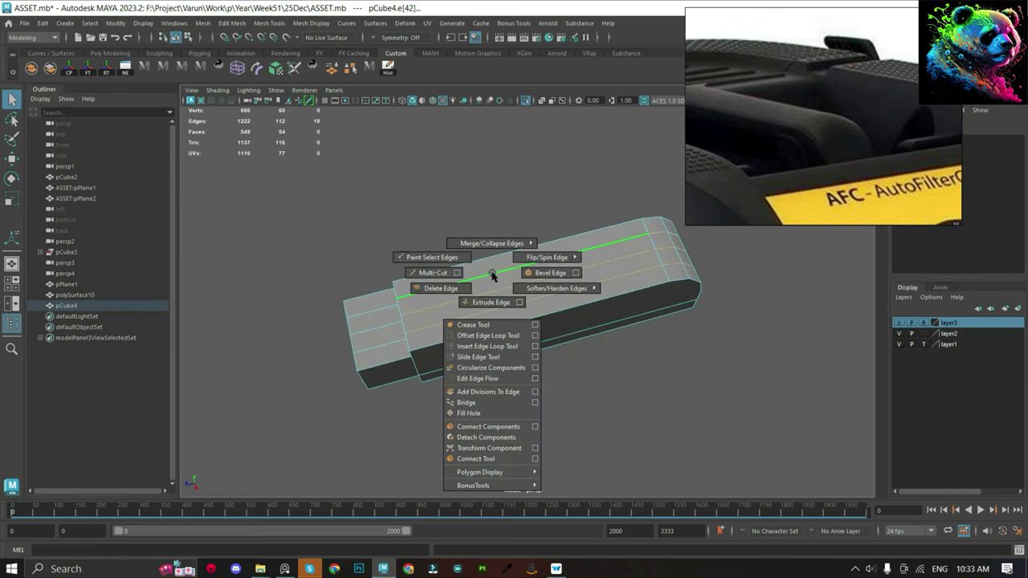
pyautogui.keyDown('alt'); pyautogui.moveTo(492, 452); pyautogui.dragTo(531, 186); pyautogui.keyUp('alt')
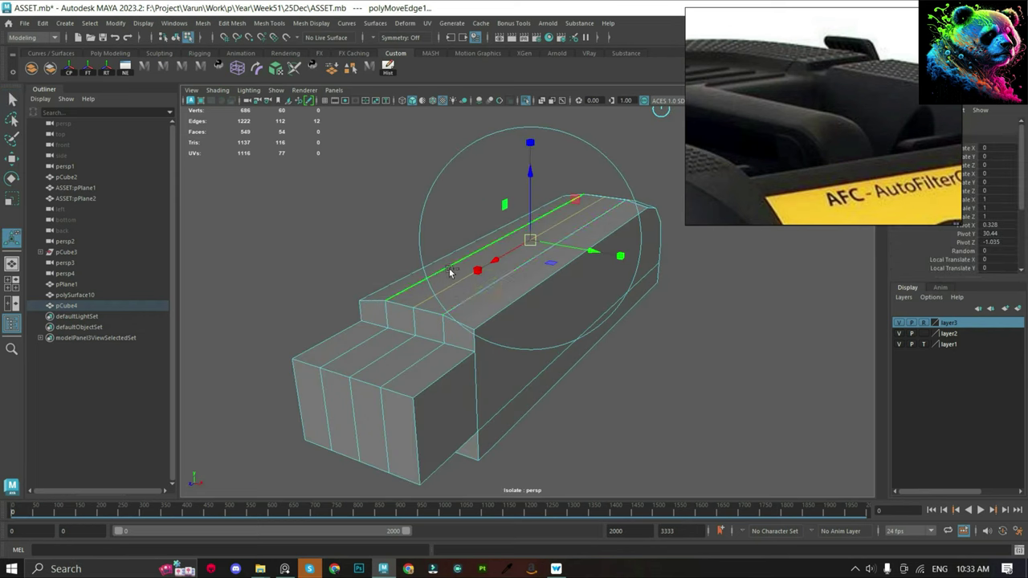
pyautogui.moveTo(538, 189)
pyautogui.mouseDown()
pyautogui.moveTo(531, 182)
pyautogui.moveTo(642, 273)
pyautogui.moveTo(524, 269)
pyautogui.mouseUp()
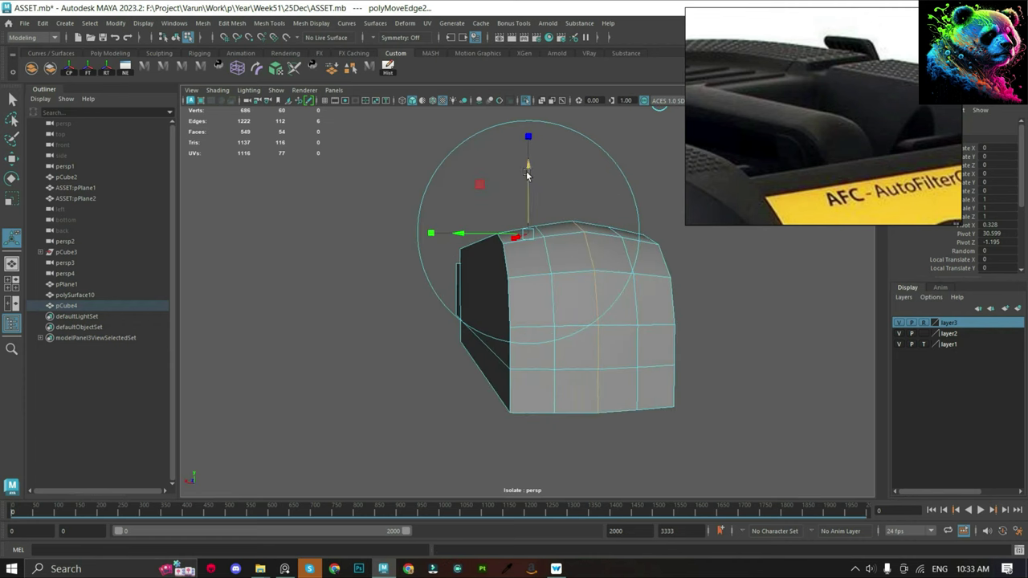
# Preview the handle block smoothed from a long side and end-on.
pyautogui.press('F8')
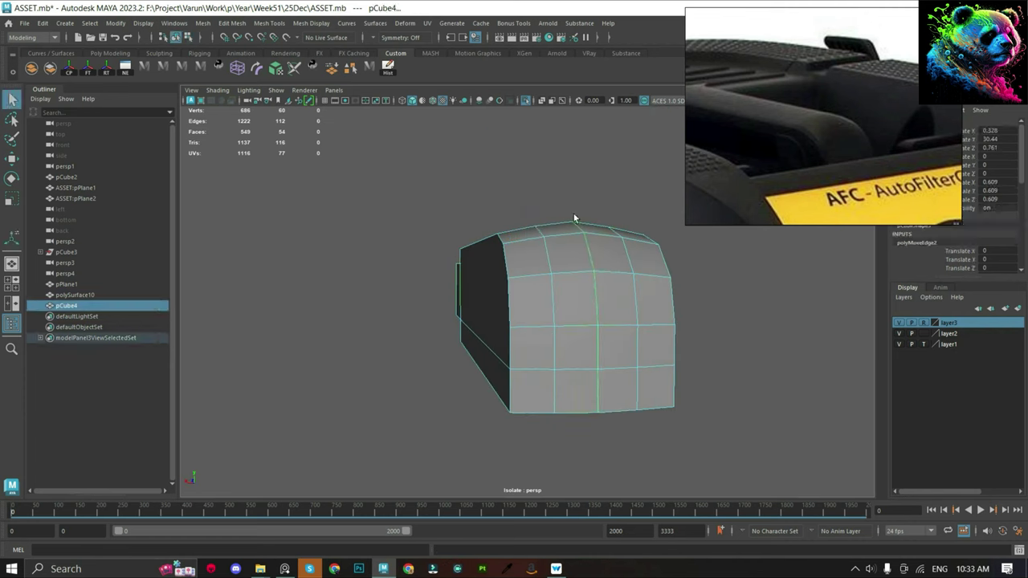
pyautogui.click(582, 184)
pyautogui.keyDown('alt'); pyautogui.moveTo(582, 183); pyautogui.dragTo(607, 298); pyautogui.keyUp('alt')
pyautogui.click(597, 302)
pyautogui.press('3')
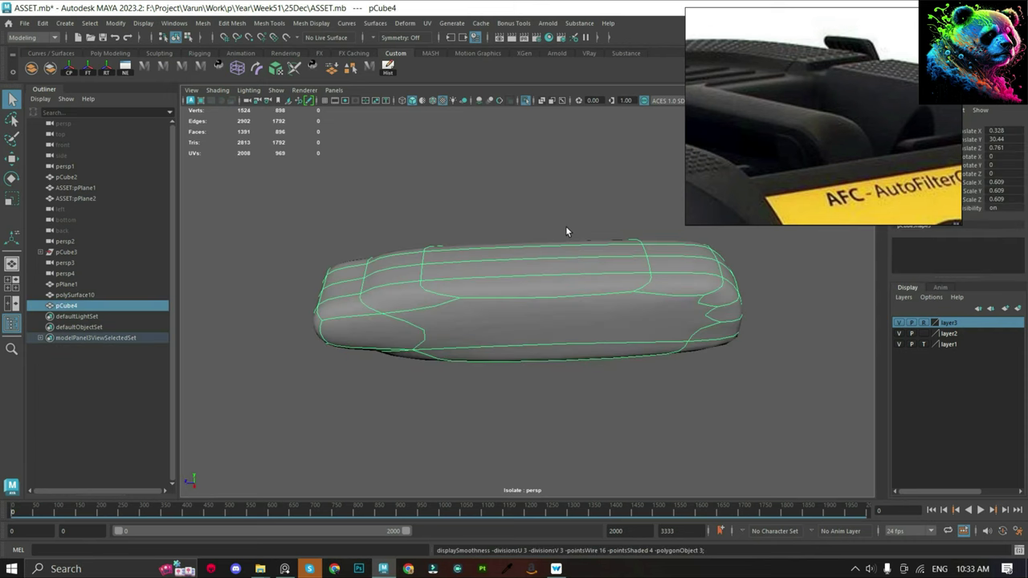
pyautogui.moveTo(565, 225)
pyautogui.keyDown('alt'); pyautogui.mouseDown()
pyautogui.moveTo(591, 284)
pyautogui.moveTo(525, 294)
pyautogui.moveTo(514, 225)
pyautogui.mouseUp(); pyautogui.keyUp('alt')
pyautogui.press('1')
# Apply Edit Edge Flow to a top side edge loop and recheck the handle.
pyautogui.press('F10')
pyautogui.click(514, 225)
pyautogui.keyDown('shift'); pyautogui.moveTo(515, 226); pyautogui.dragTo(515, 377, button='right'); pyautogui.keyUp('shift')
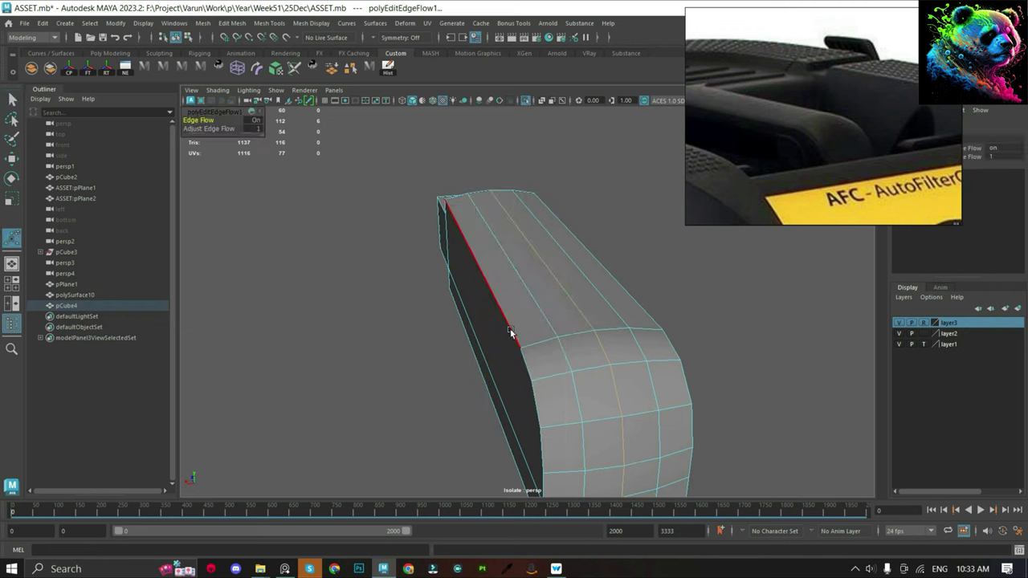
pyautogui.press('F8')
pyautogui.click(627, 245)
pyautogui.moveTo(627, 245)
pyautogui.keyDown('alt'); pyautogui.mouseDown()
pyautogui.moveTo(466, 273)
pyautogui.moveTo(492, 301)
pyautogui.mouseUp(); pyautogui.keyUp('alt')
pyautogui.click(492, 302)
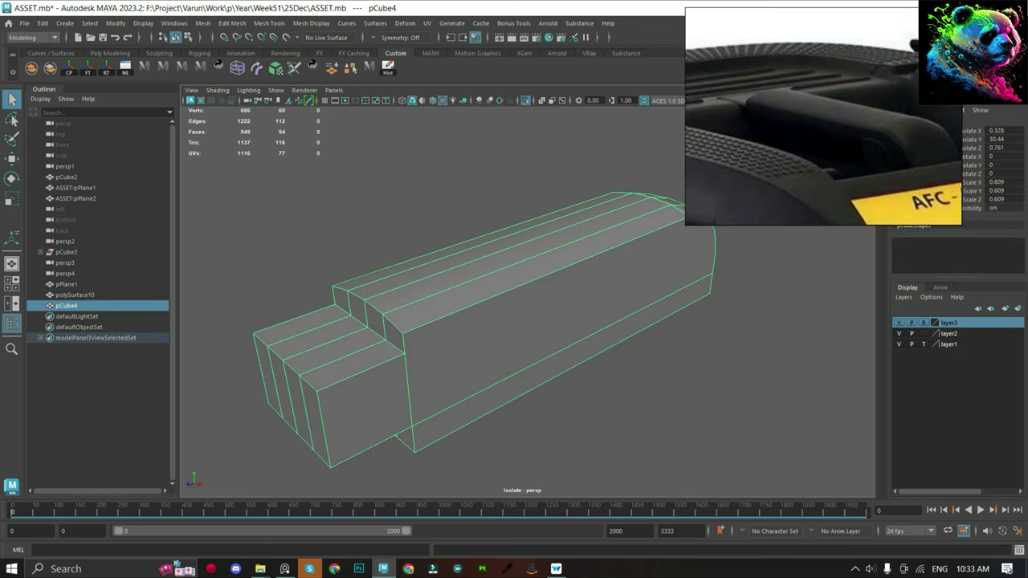
pyautogui.scroll(2, 439, 362)
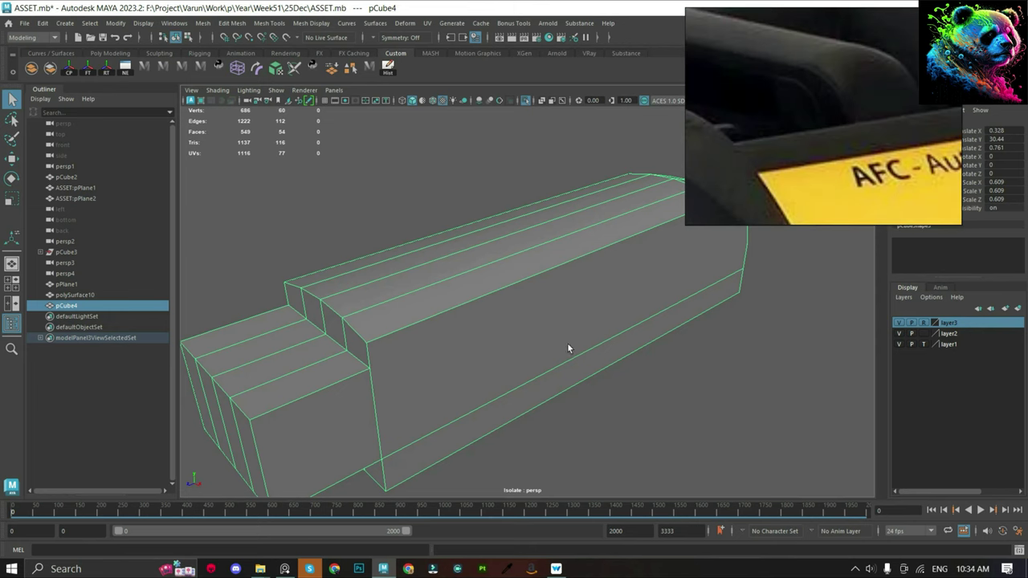
# Slide the vertical edge loop near the handle's rounded end closer to it.
pyautogui.keyDown('alt'); pyautogui.moveTo(566, 348); pyautogui.dragTo(553, 342); pyautogui.keyUp('alt')
pyautogui.click(587, 324)
pyautogui.press('f')
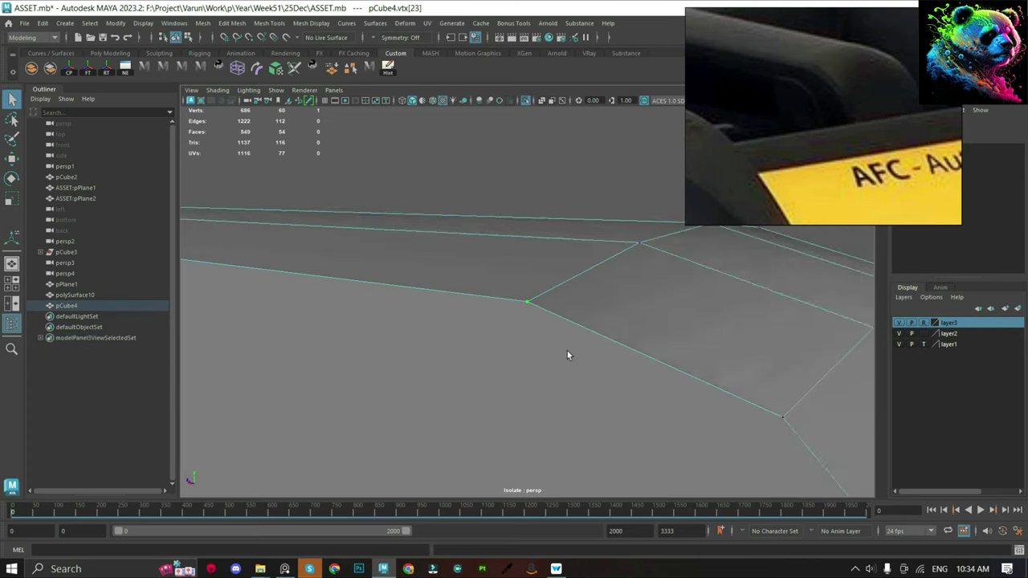
pyautogui.press('F8')
pyautogui.press('f')
pyautogui.keyDown('alt'); pyautogui.moveTo(545, 345); pyautogui.dragTo(569, 370, button='right'); pyautogui.keyUp('alt')
pyautogui.keyDown('alt'); pyautogui.moveTo(569, 369); pyautogui.dragTo(498, 335); pyautogui.keyUp('alt')
pyautogui.keyDown('alt'); pyautogui.moveTo(498, 335); pyautogui.dragTo(518, 378, button='right'); pyautogui.keyUp('alt')
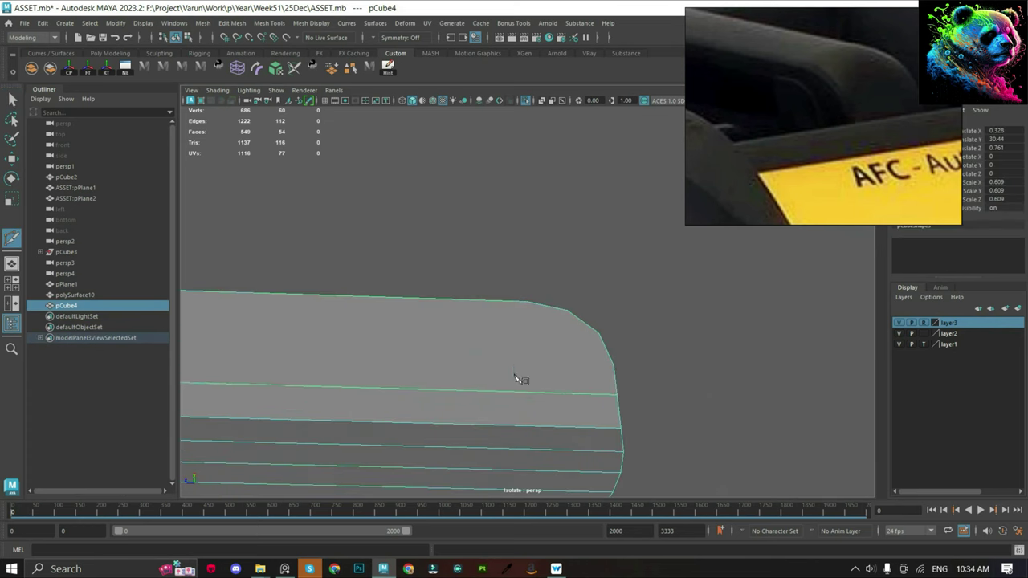
pyautogui.click(518, 413)
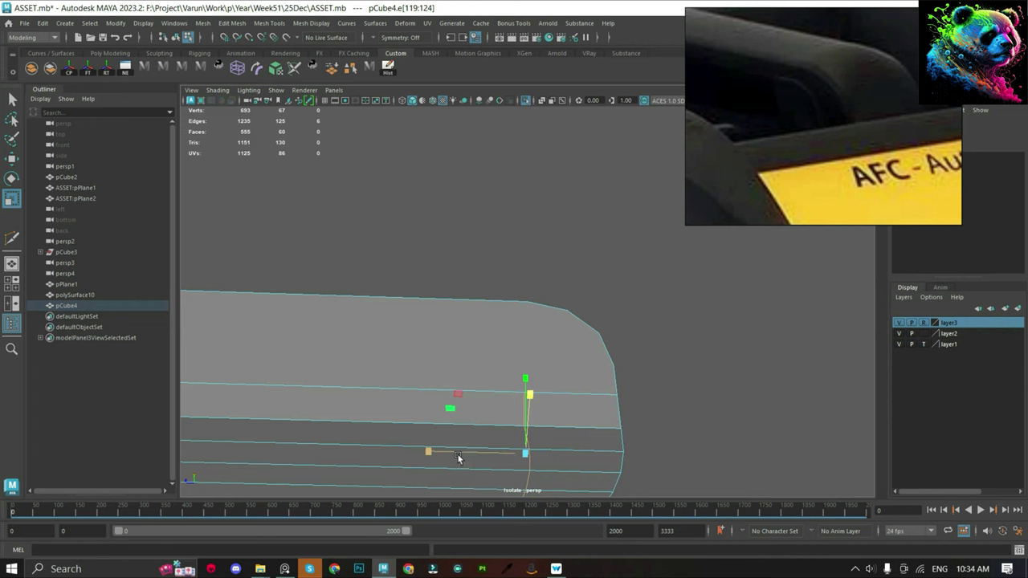
pyautogui.press('w')
pyautogui.moveTo(509, 453); pyautogui.dragTo(568, 311, button='middle')
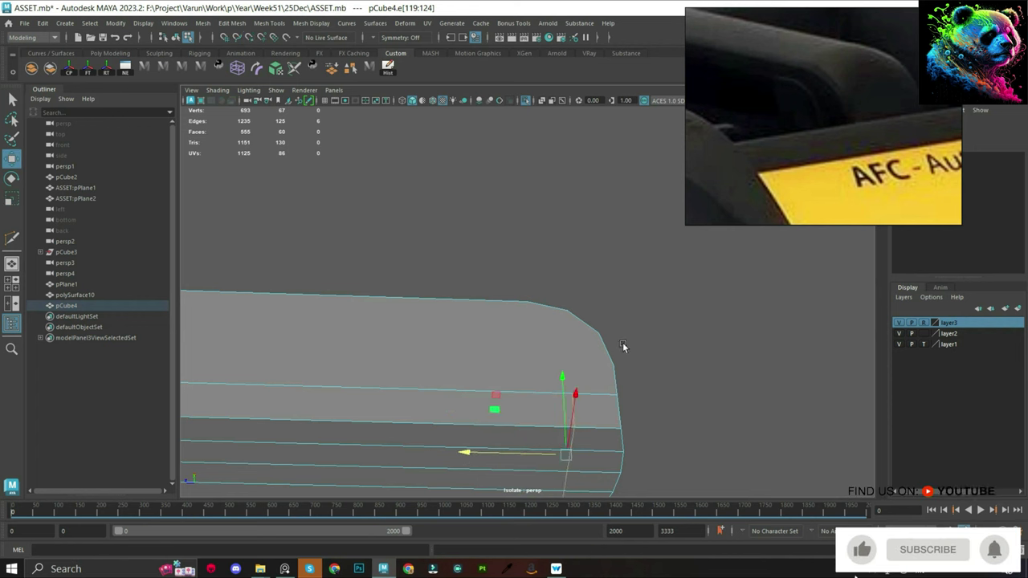
# Cut two new vertical edges across the handle's side with Multi-Cut.
pyautogui.press('y')
pyautogui.keyDown('ctrl'); pyautogui.click(523, 393); pyautogui.keyUp('ctrl')
pyautogui.click(527, 302)
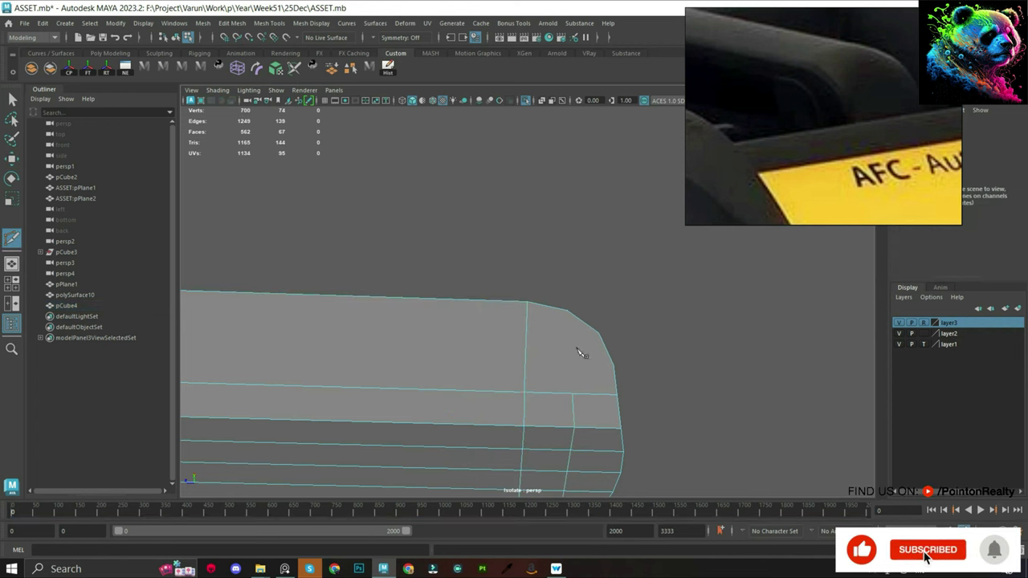
pyautogui.click(571, 393)
pyautogui.moveTo(649, 331)
pyautogui.keyDown('alt'); pyautogui.mouseDown()
pyautogui.moveTo(557, 374)
pyautogui.moveTo(522, 360)
pyautogui.mouseUp(); pyautogui.keyUp('alt')
pyautogui.scroll(3, 587, 413)
pyautogui.click(544, 474)
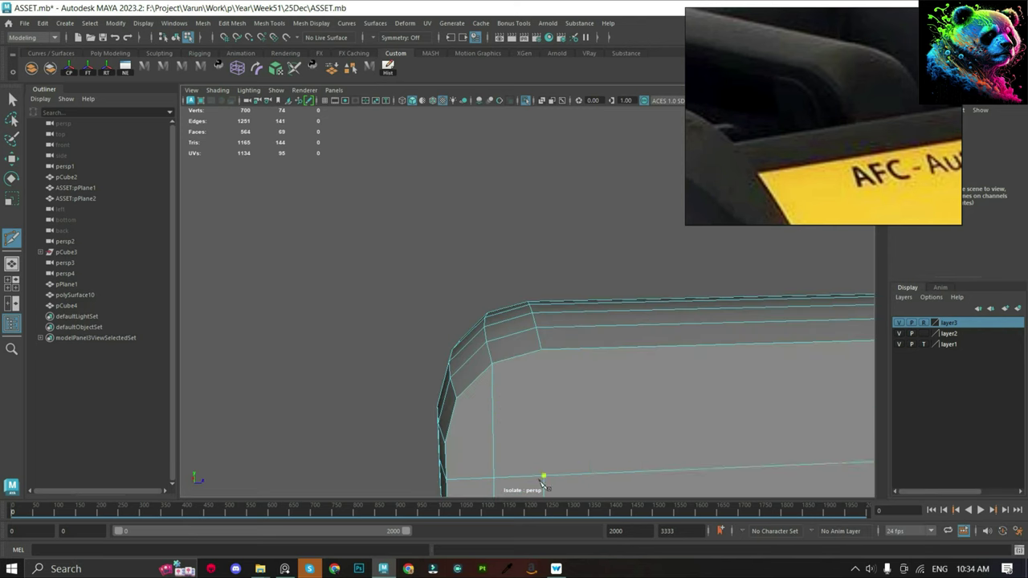
pyautogui.click(542, 350)
pyautogui.scroll(-5, 580, 413)
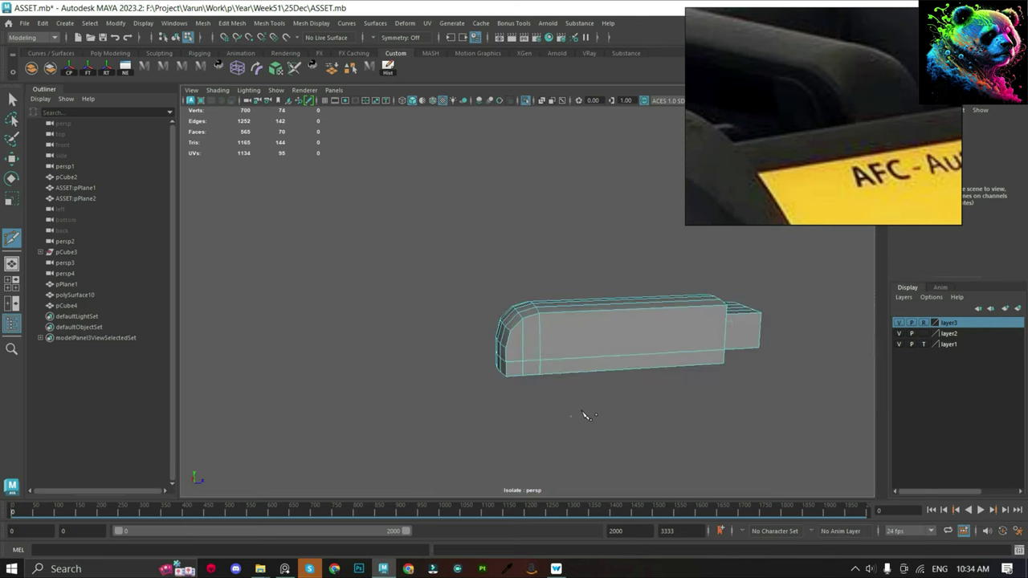
pyautogui.moveTo(583, 415)
pyautogui.keyDown('alt'); pyautogui.mouseDown()
pyautogui.moveTo(575, 387)
pyautogui.moveTo(796, 338)
pyautogui.mouseUp(); pyautogui.keyUp('alt')
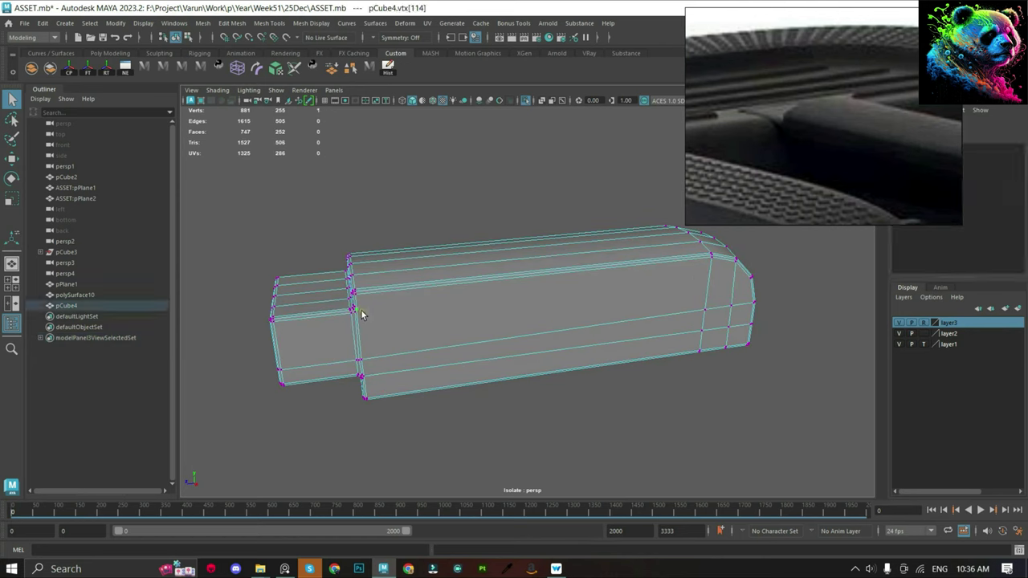
# Finish the last cut across the handle's top and commit it.
pyautogui.scroll(3, 382, 327)
pyautogui.scroll(2, 361, 326)
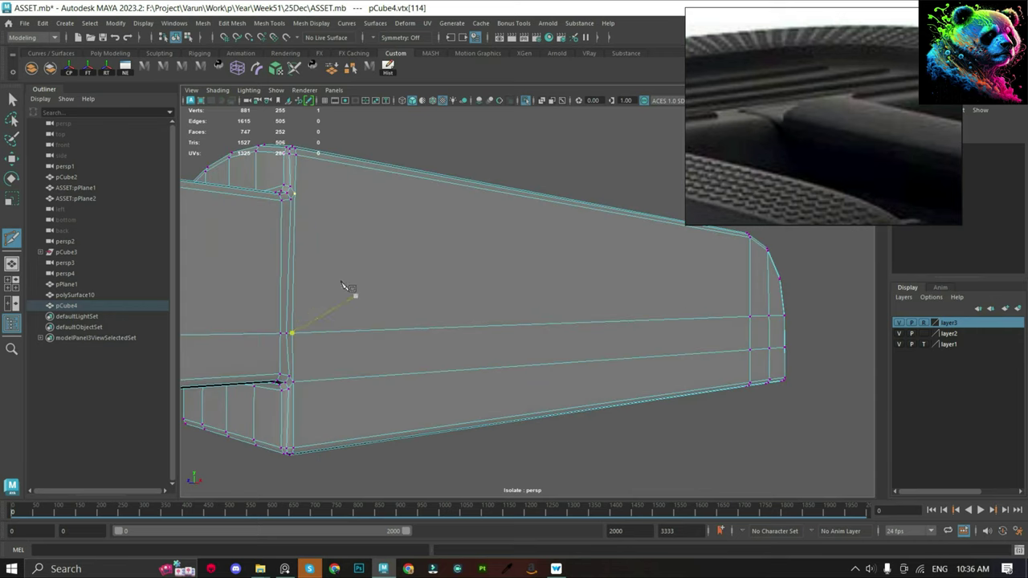
pyautogui.scroll(-5, 623, 355)
pyautogui.moveTo(623, 355)
pyautogui.keyDown('alt'); pyautogui.mouseDown()
pyautogui.moveTo(619, 318)
pyautogui.moveTo(631, 321)
pyautogui.moveTo(517, 356)
pyautogui.moveTo(762, 421)
pyautogui.mouseUp(); pyautogui.keyUp('alt')
pyautogui.click(634, 335)
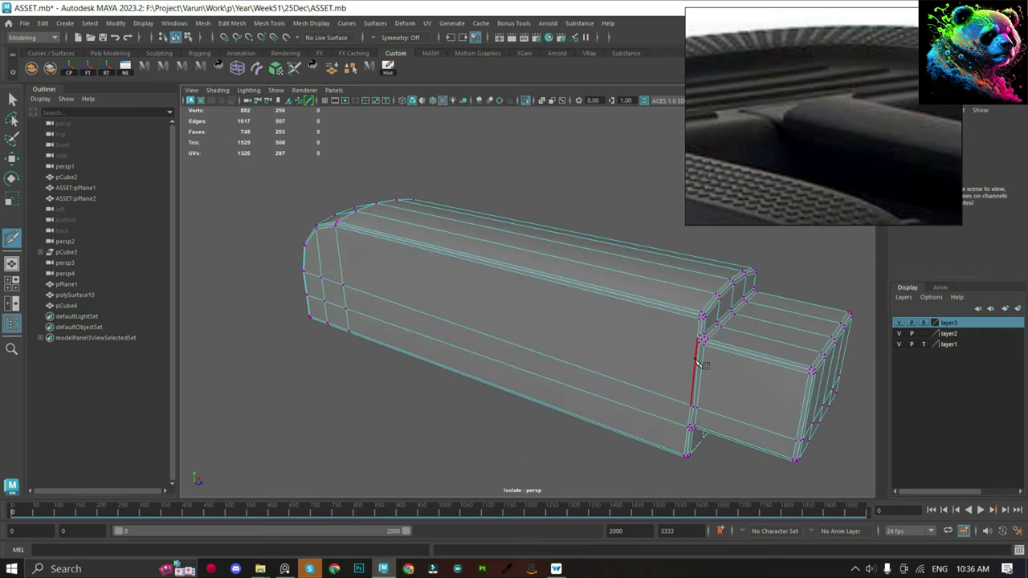
pyautogui.keyDown('alt'); pyautogui.moveTo(706, 289); pyautogui.dragTo(583, 362); pyautogui.keyUp('alt')
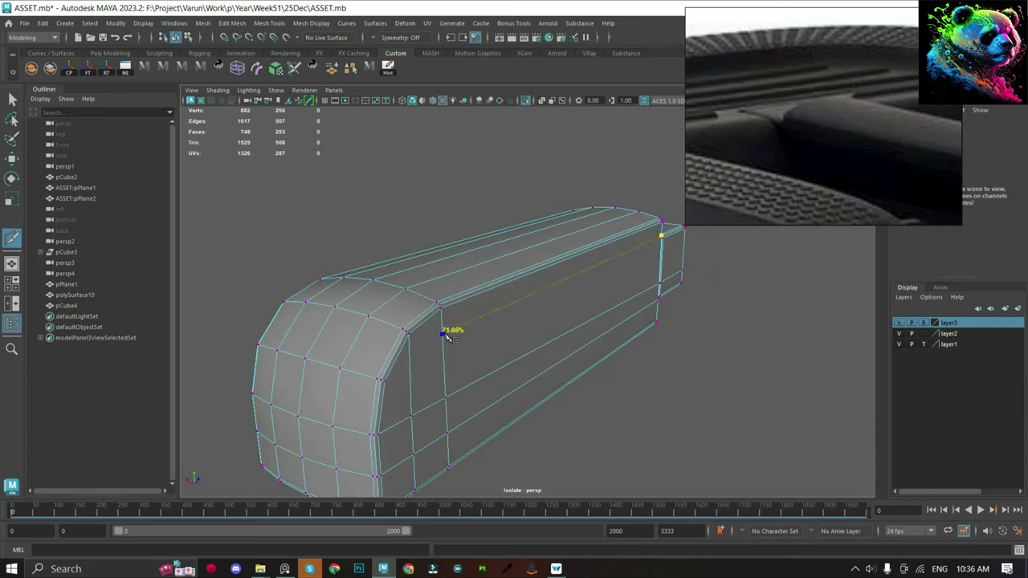
pyautogui.click(447, 334)
pyautogui.press('q')
# Preview handle pCube4 smoothed and inspect it from around.
pyautogui.press('3')
pyautogui.moveTo(536, 209)
pyautogui.keyDown('alt'); pyautogui.mouseDown()
pyautogui.moveTo(577, 278)
pyautogui.moveTo(452, 266)
pyautogui.moveTo(555, 259)
pyautogui.mouseUp(); pyautogui.keyUp('alt')
pyautogui.click(576, 278)
pyautogui.click(517, 292)
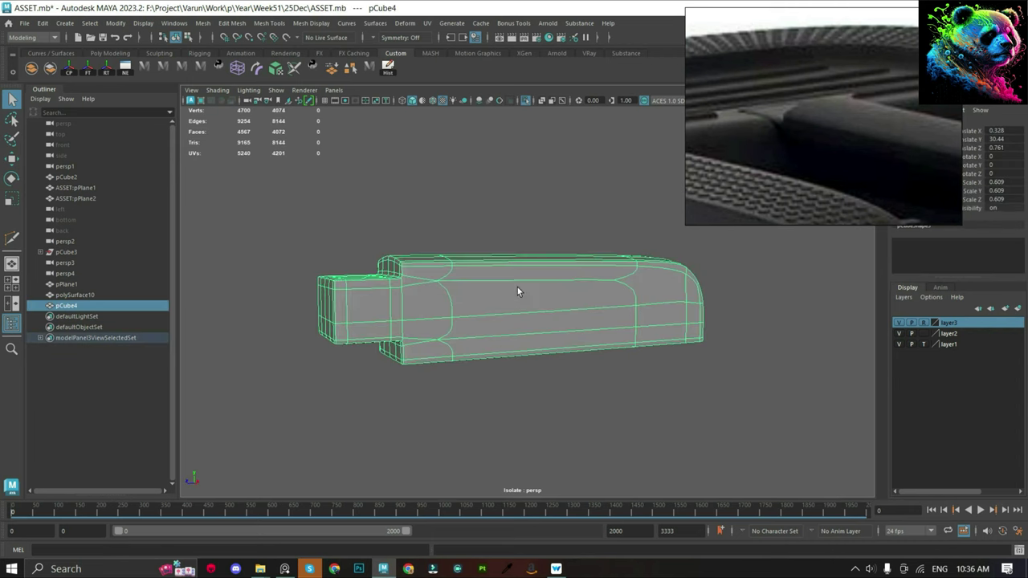
pyautogui.click(592, 362)
pyautogui.moveTo(603, 360)
pyautogui.keyDown('alt'); pyautogui.mouseDown()
pyautogui.moveTo(470, 372)
pyautogui.moveTo(514, 351)
pyautogui.moveTo(509, 406)
pyautogui.moveTo(552, 333)
pyautogui.moveTo(523, 340)
pyautogui.moveTo(537, 336)
pyautogui.mouseUp(); pyautogui.keyUp('alt')
# Restore the full scene and save ASSET.mb.
pyautogui.hotkey('ctrl', '1')
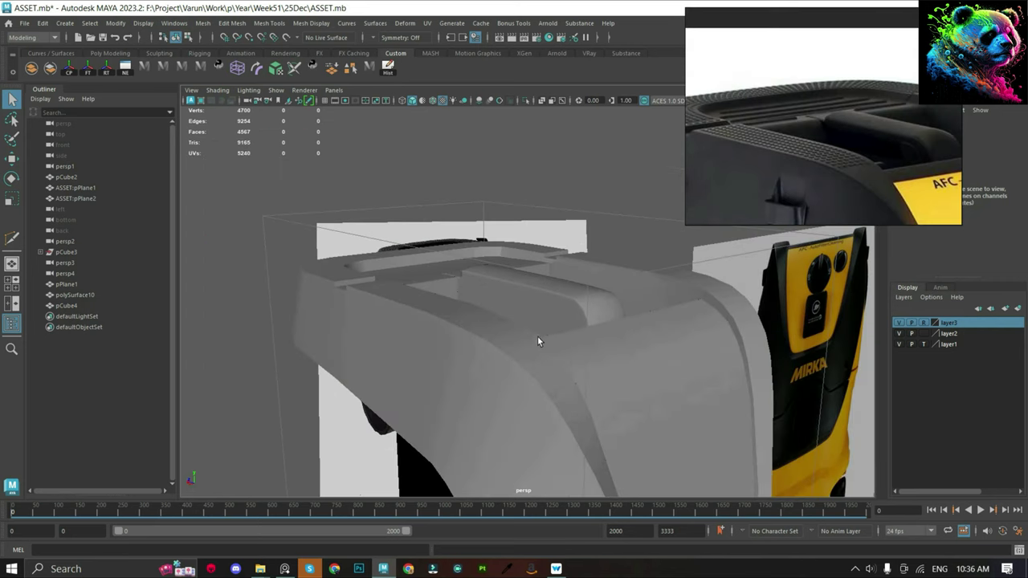
pyautogui.hotkey('ctrl', 's')
pyautogui.moveTo(568, 305)
pyautogui.keyDown('alt'); pyautogui.mouseDown()
pyautogui.moveTo(567, 332)
pyautogui.moveTo(564, 296)
pyautogui.moveTo(568, 328)
pyautogui.moveTo(586, 309)
pyautogui.mouseUp(); pyautogui.keyUp('alt')
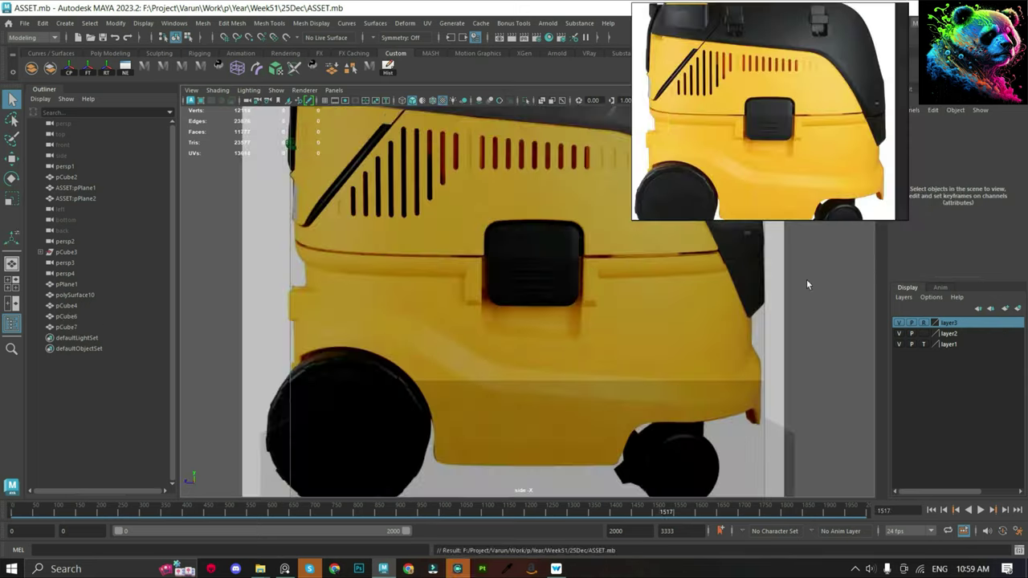
pyautogui.press('F10')
pyautogui.scroll(3, 618, 268)
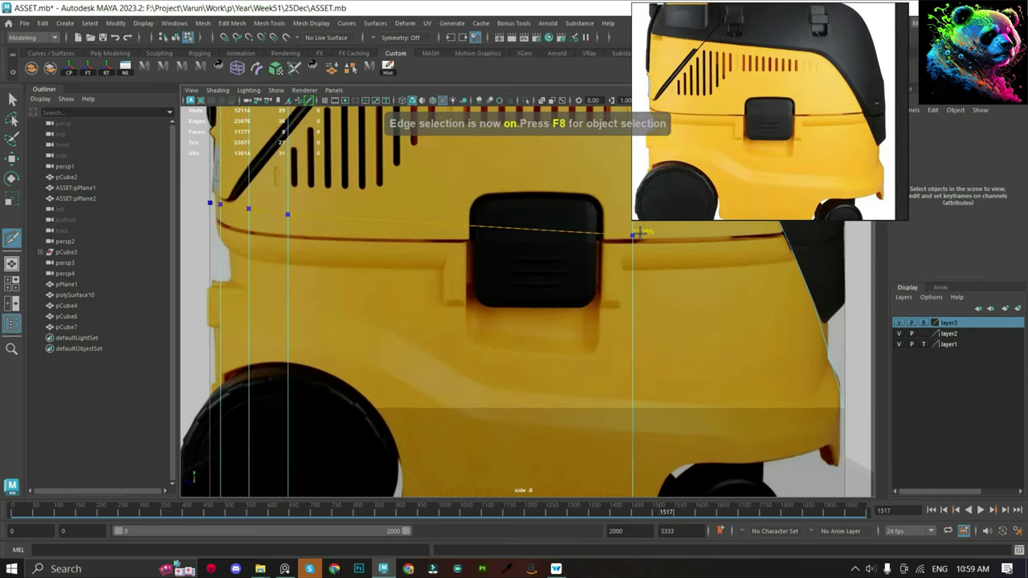
# Commit the new edge on the body panel and pick the vertex at the cut's end for moving.
pyautogui.press('q')
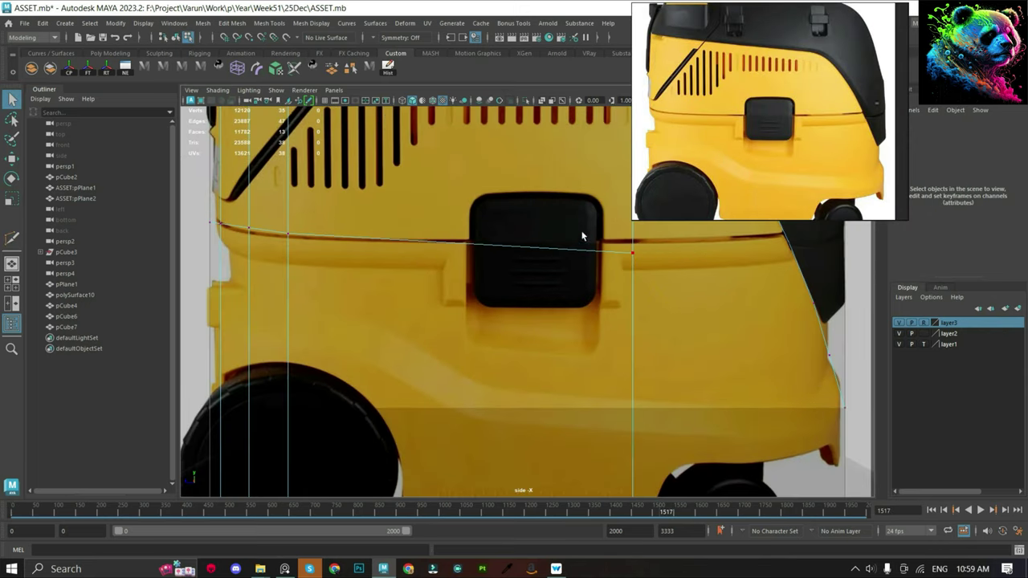
pyautogui.click(631, 249)
pyautogui.press('w')
pyautogui.scroll(-2, 629, 277)
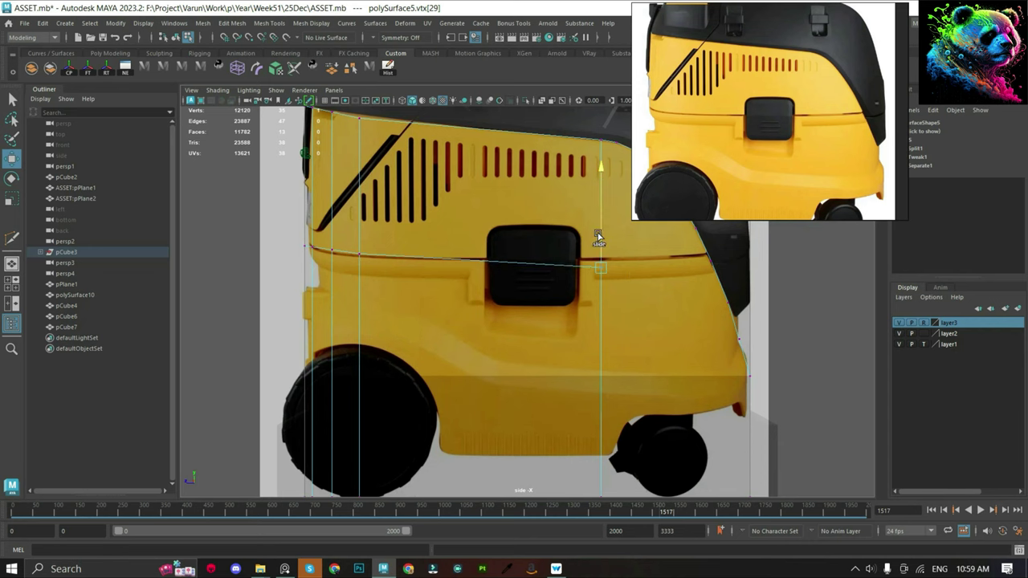
pyautogui.scroll(3, 495, 277)
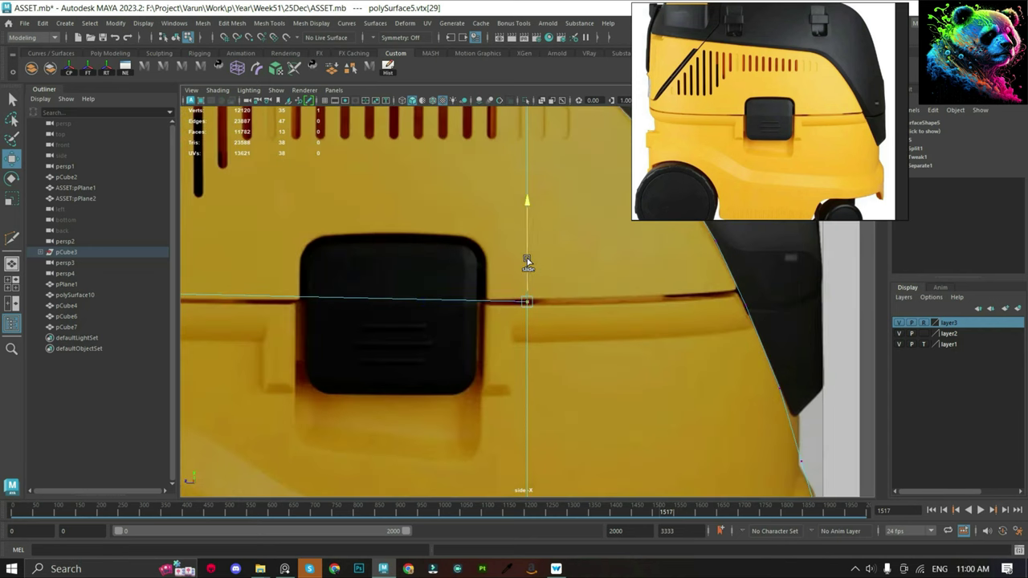
pyautogui.scroll(-2, 527, 262)
pyautogui.scroll(-2, 537, 280)
pyautogui.scroll(-2, 413, 335)
# Slide a vertex down onto the panel's seam line.
pyautogui.keyDown('ctrl'); pyautogui.moveTo(434, 298); pyautogui.dragTo(353, 345, button='right'); pyautogui.keyUp('ctrl')
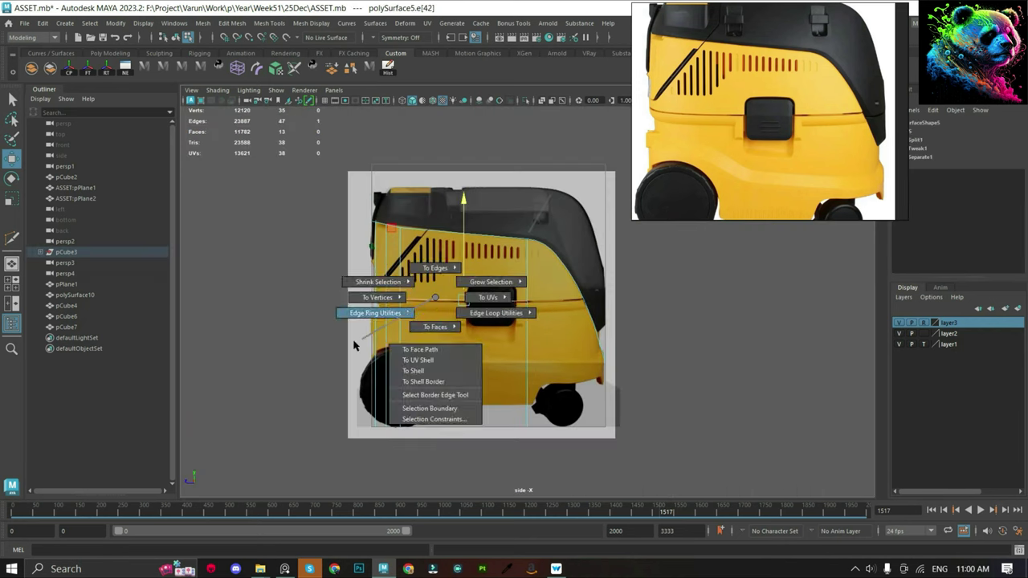
pyautogui.scroll(2, 459, 337)
pyautogui.scroll(2, 390, 257)
pyautogui.scroll(1, 401, 273)
pyautogui.scroll(1, 506, 316)
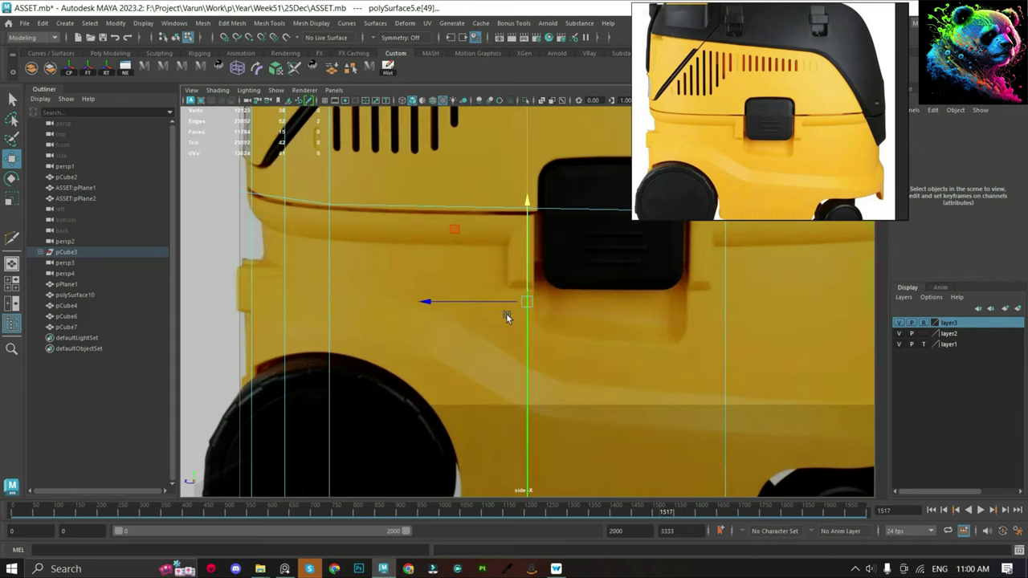
pyautogui.click(481, 207)
pyautogui.scroll(2, 514, 217)
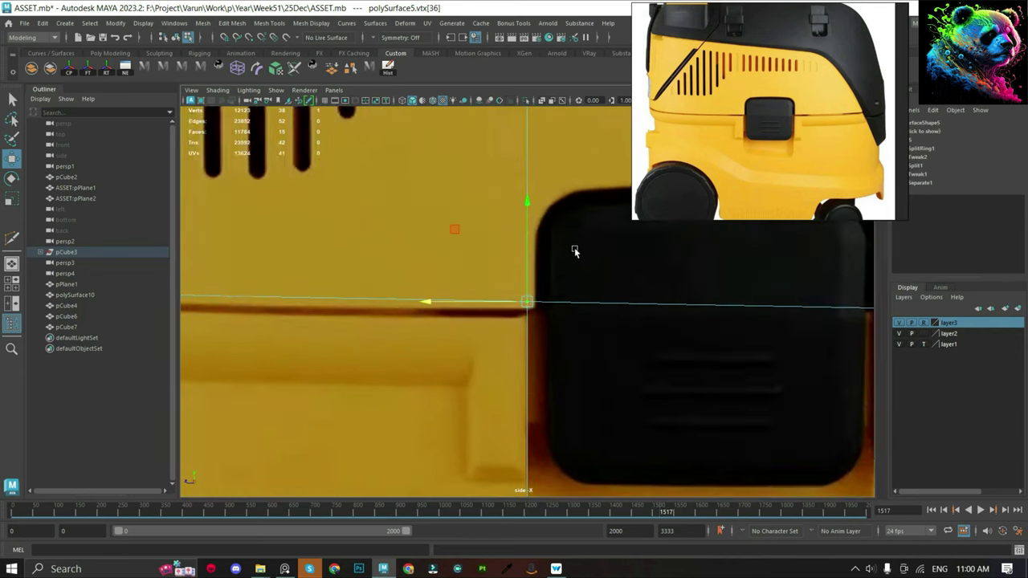
pyautogui.moveTo(525, 211); pyautogui.dragTo(529, 231, button='middle')
pyautogui.scroll(-2, 530, 225)
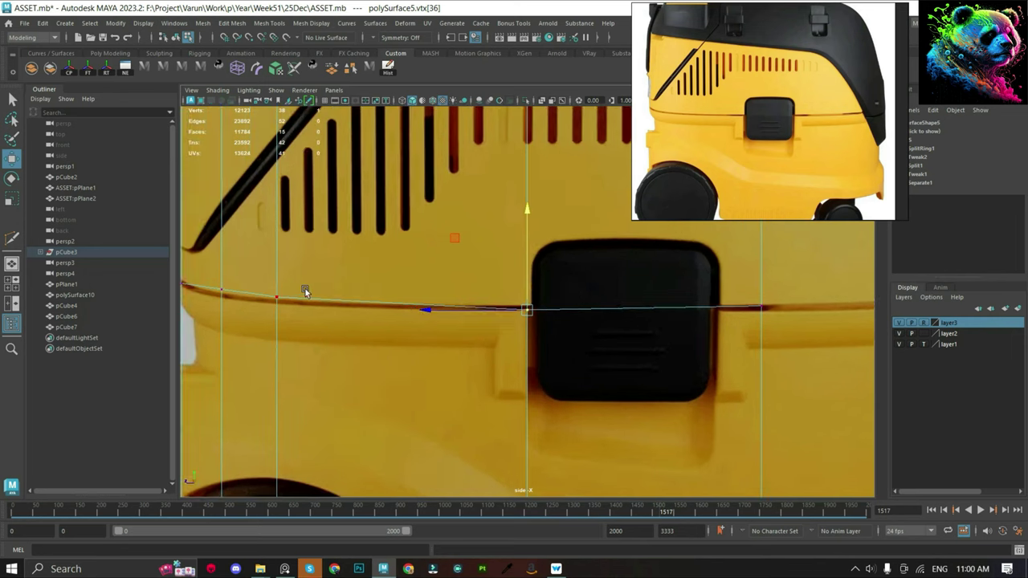
# Split a new edge ring across the panel beside the latch and nudge its vertex onto the seam.
pyautogui.click(364, 287)
pyautogui.keyDown('ctrl'); pyautogui.moveTo(420, 229); pyautogui.dragTo(305, 282, button='right'); pyautogui.keyUp('ctrl')
pyautogui.scroll(-2, 485, 267)
pyautogui.scroll(1, 540, 203)
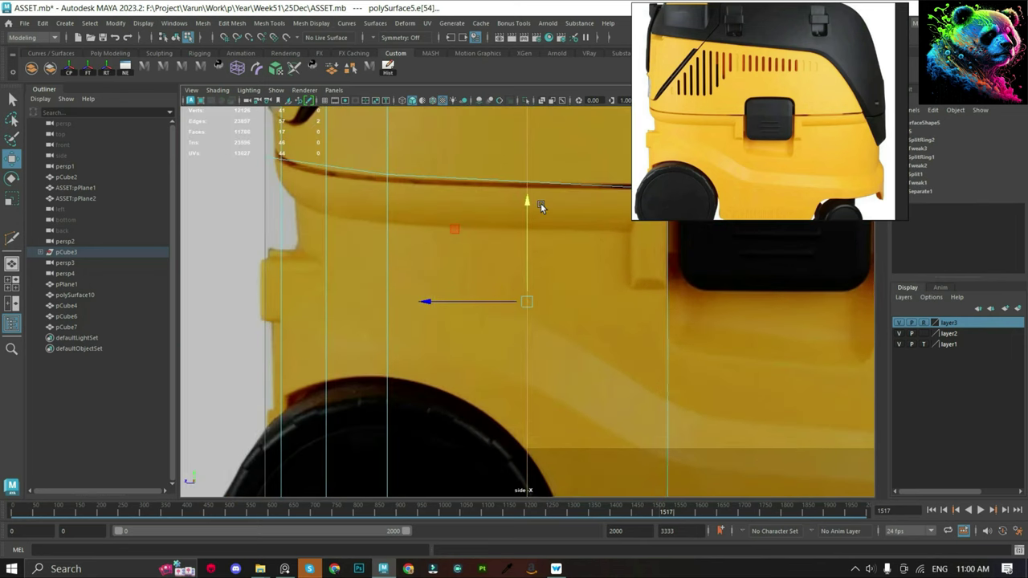
pyautogui.scroll(1, 514, 254)
pyautogui.moveTo(527, 206); pyautogui.dragTo(530, 217)
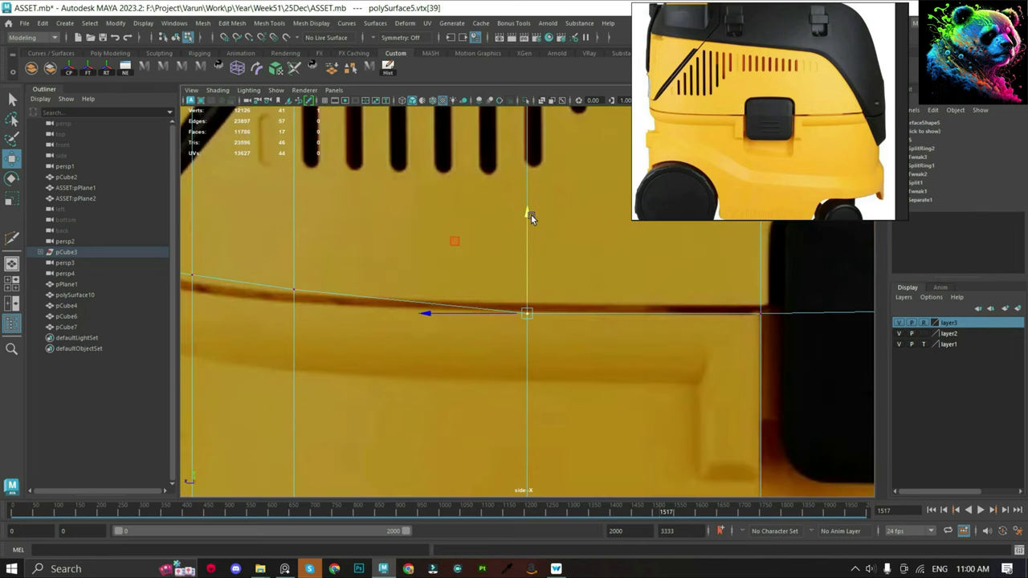
pyautogui.scroll(-1, 530, 217)
# Select the row of seam vertices and then the vertex at the seam's end.
pyautogui.moveTo(506, 386); pyautogui.dragTo(506, 386)
pyautogui.press('f')
pyautogui.scroll(-2, 528, 221)
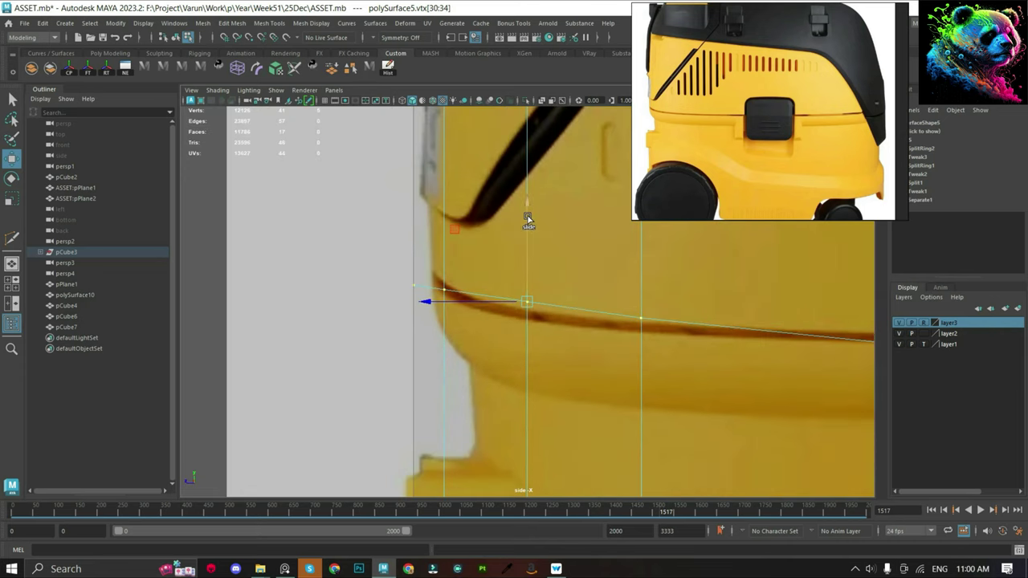
pyautogui.scroll(-1, 479, 278)
pyautogui.scroll(-1, 480, 278)
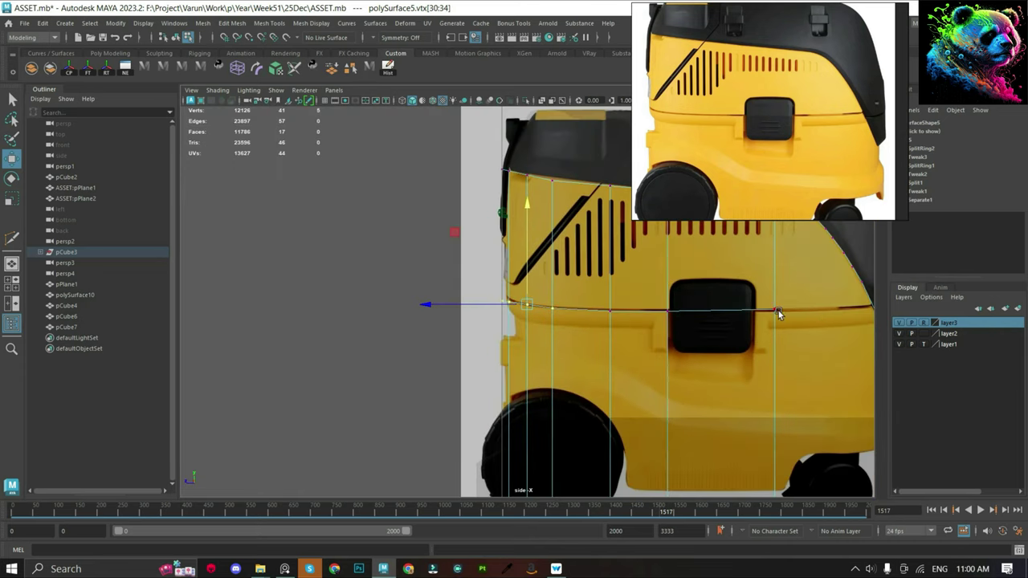
pyautogui.click(522, 302)
pyautogui.scroll(3, 522, 302)
pyautogui.scroll(-2, 610, 289)
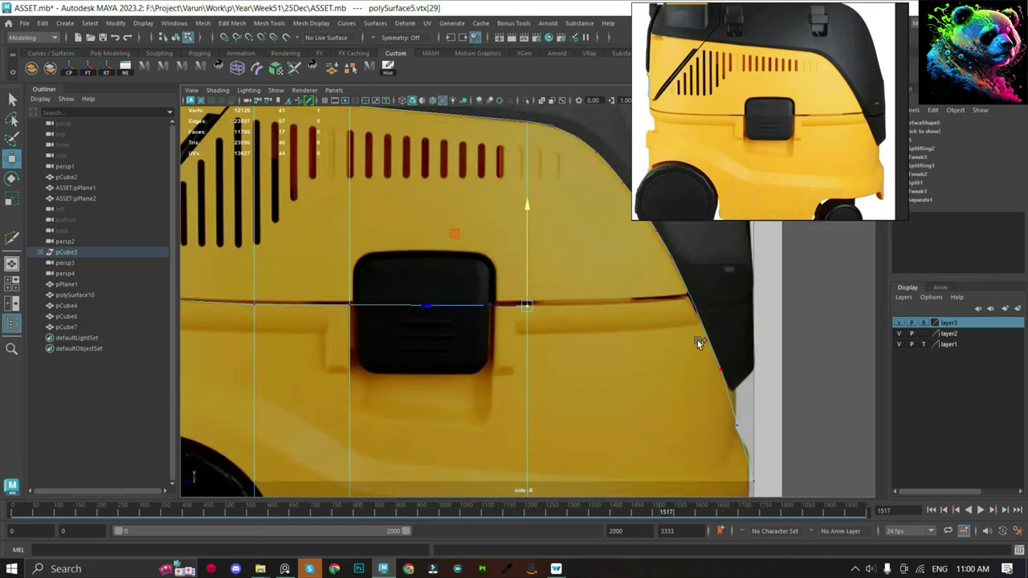
# Cut a new edge from the seam-end vertex and orbit to view the panel's edge loop frontally.
pyautogui.press('y')
pyautogui.scroll(1, 690, 322)
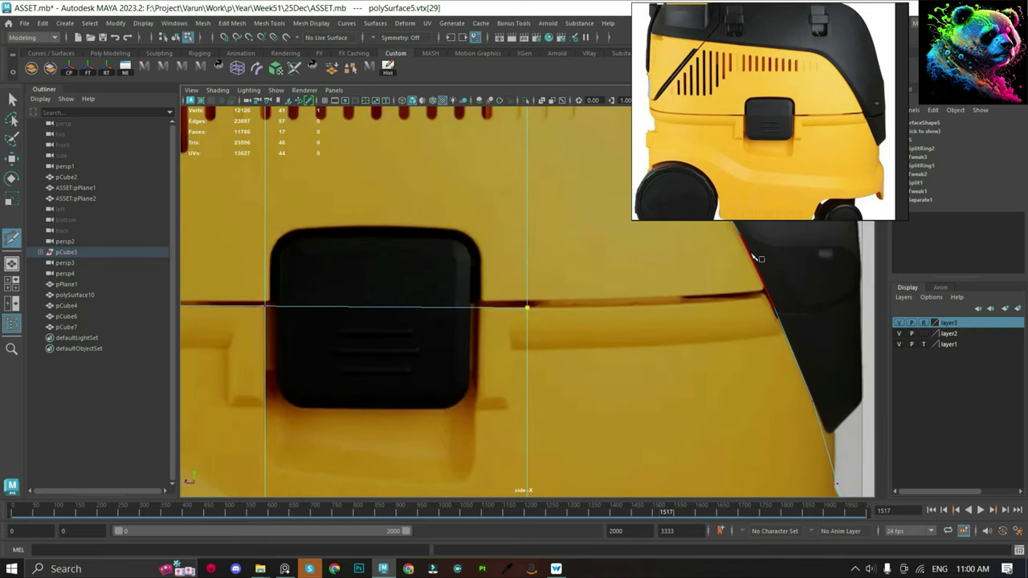
pyautogui.press('q')
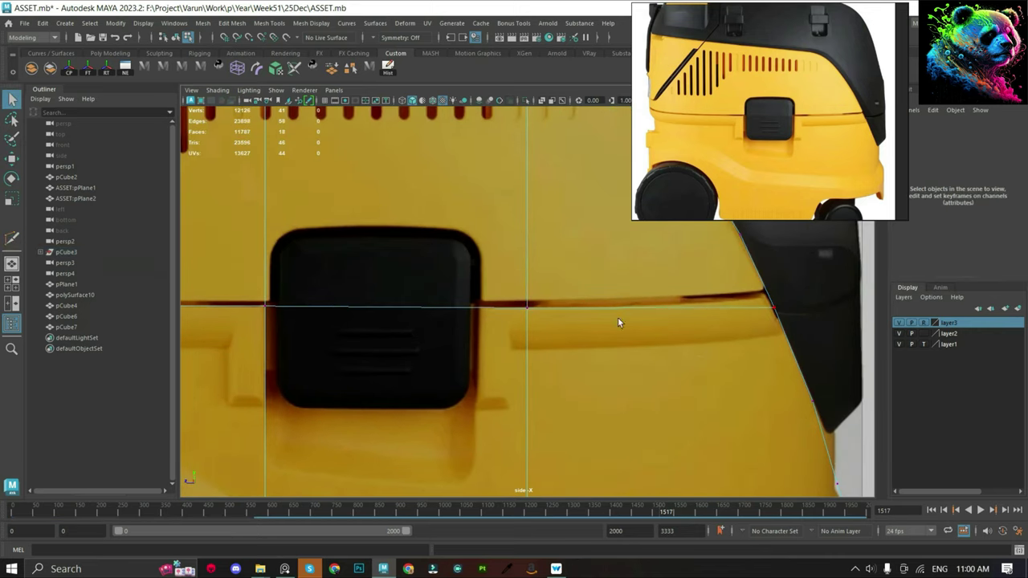
pyautogui.press('f')
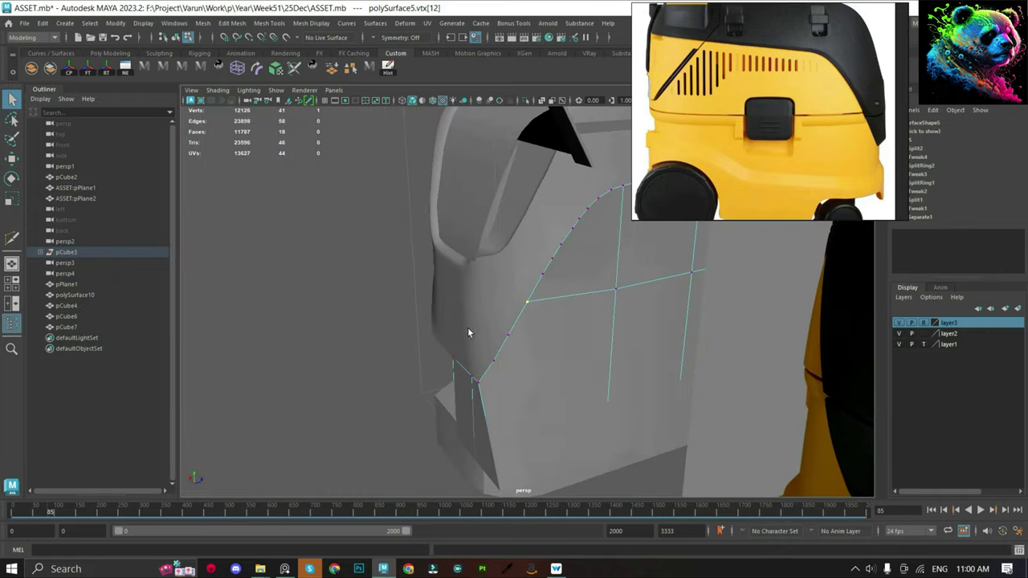
pyautogui.keyDown('alt'); pyautogui.moveTo(467, 327); pyautogui.dragTo(585, 256); pyautogui.keyUp('alt')
# Separate the curved-panel faces into polySurface11 and polySurface12, then save ASSET.mb.
pyautogui.press('F11')
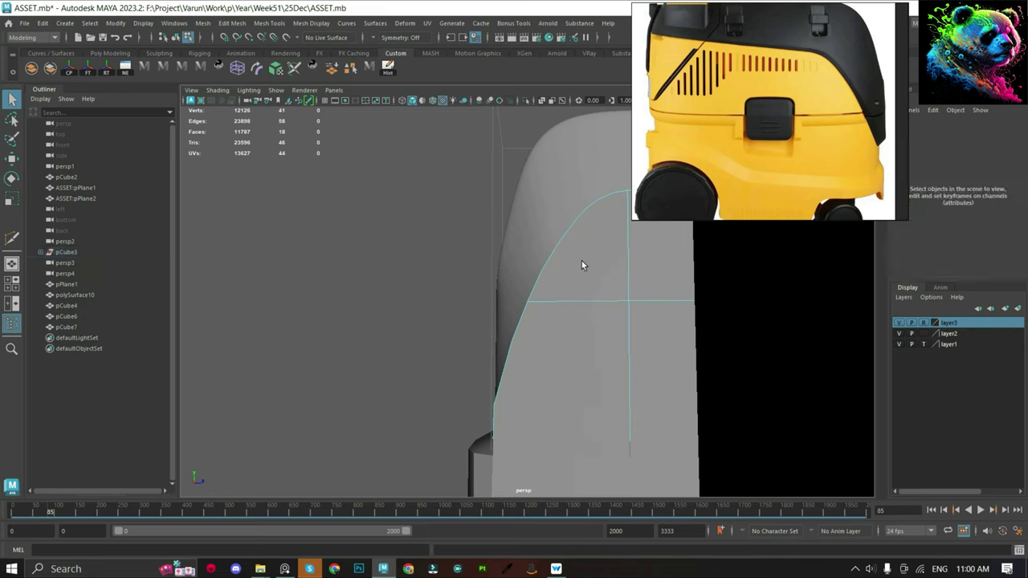
pyautogui.click(602, 256)
pyautogui.scroll(-5, 562, 305)
pyautogui.scroll(3, 548, 334)
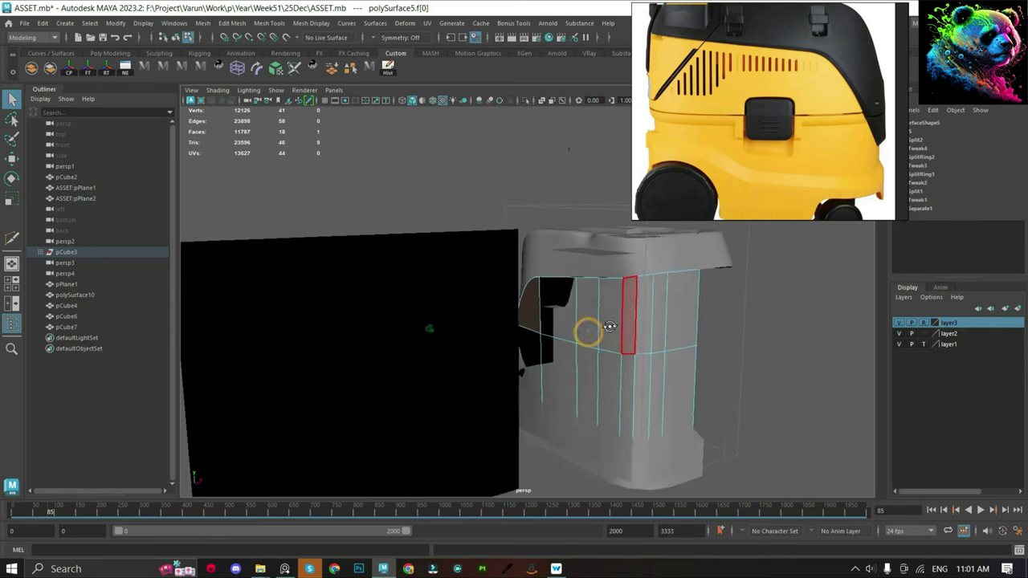
pyautogui.moveTo(530, 261)
pyautogui.mouseDown()
pyautogui.moveTo(678, 334)
pyautogui.moveTo(602, 285)
pyautogui.mouseUp()
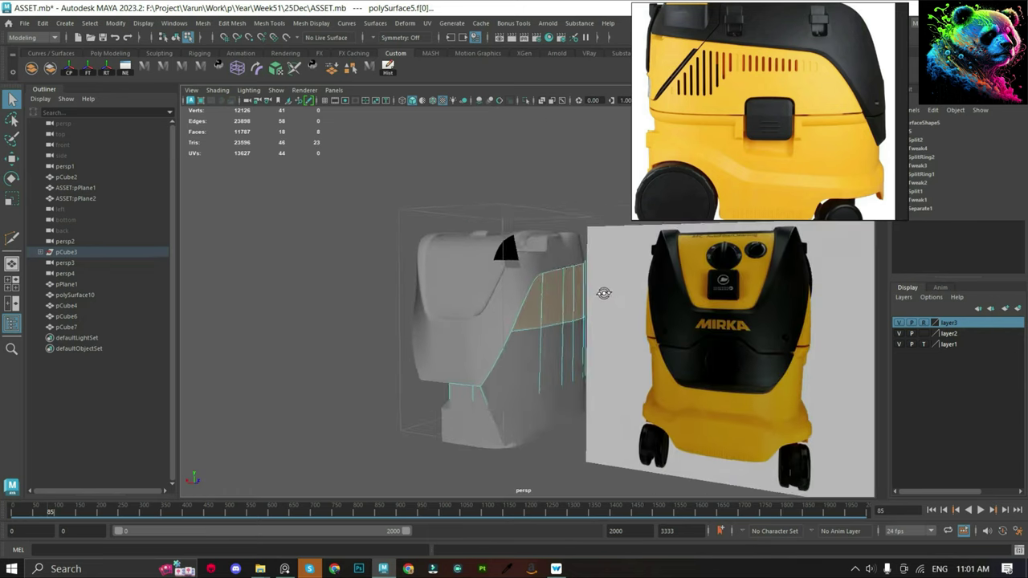
pyautogui.scroll(3, 546, 305)
pyautogui.moveTo(547, 281)
pyautogui.keyDown('shift'); pyautogui.mouseDown(button='right')
pyautogui.moveTo(543, 408)
pyautogui.moveTo(539, 388)
pyautogui.mouseUp(button='right'); pyautogui.keyUp('shift')
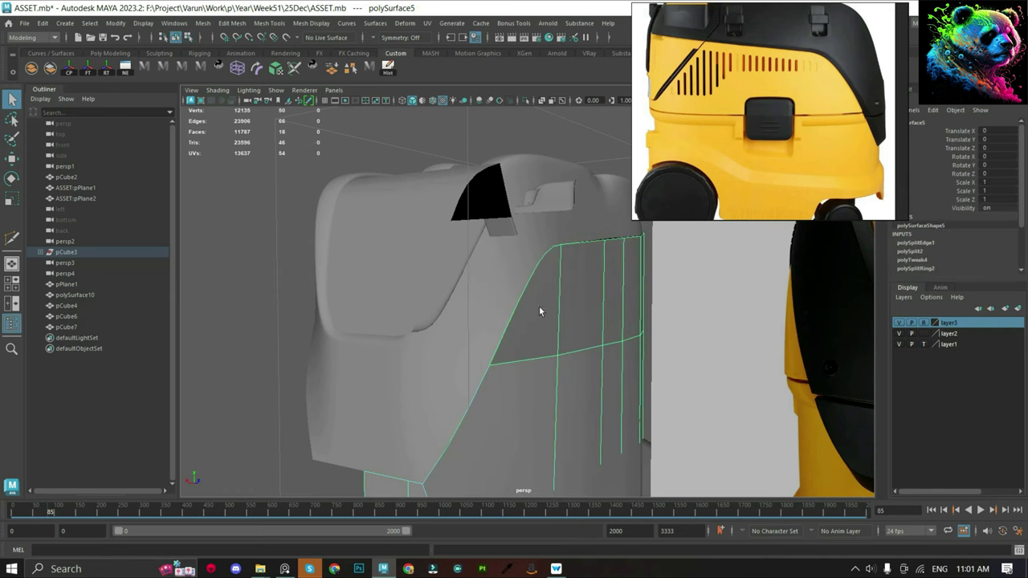
pyautogui.scroll(-3, 602, 293)
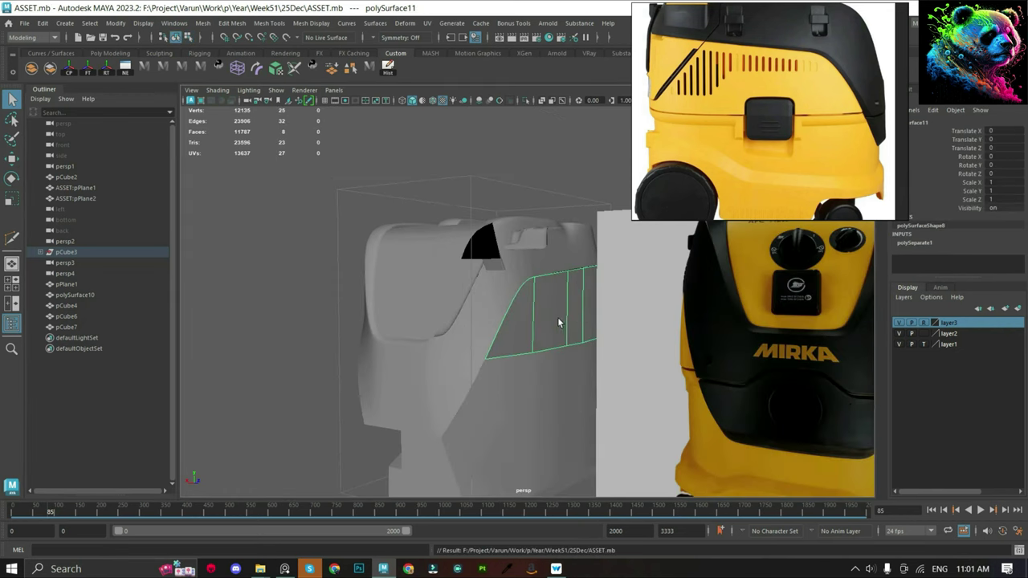
pyautogui.scroll(4, 520, 391)
pyautogui.hotkey('ctrl', 's')
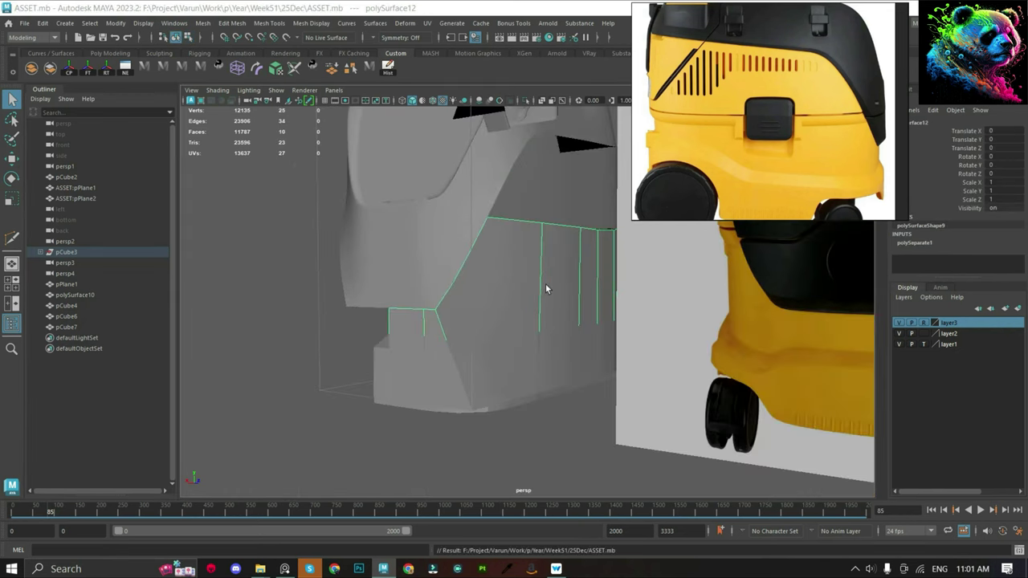
# Jump to frame 1223 to show the yellow vacuum reference and save the scene.
pyautogui.press('space')
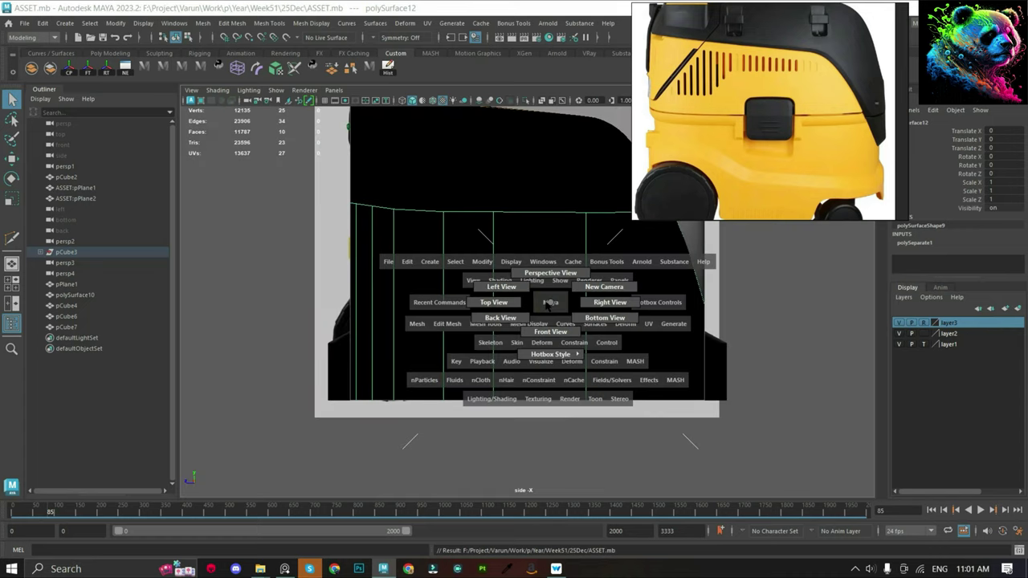
pyautogui.click(540, 511)
pyautogui.scroll(1, 575, 377)
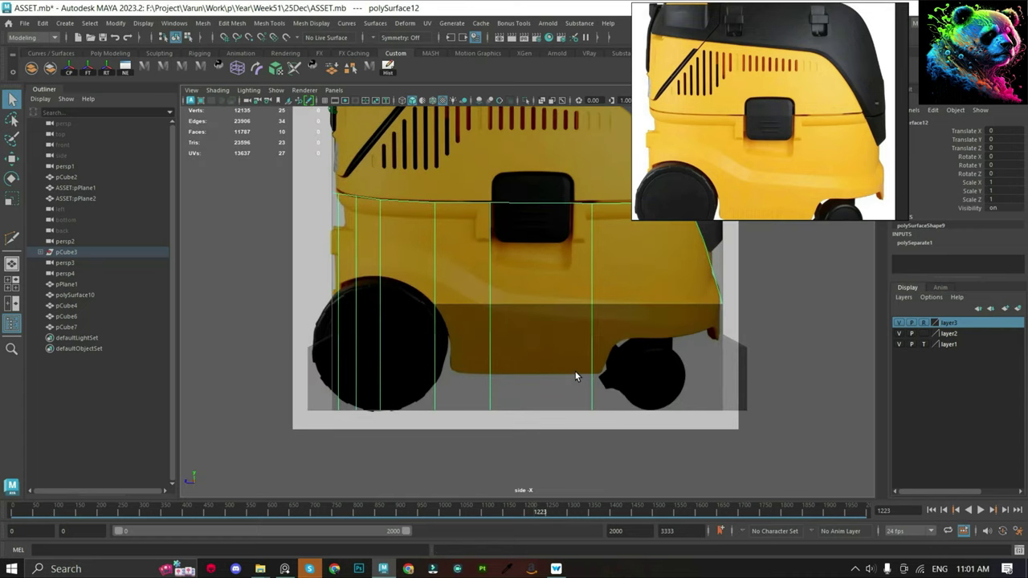
pyautogui.scroll(1, 492, 254)
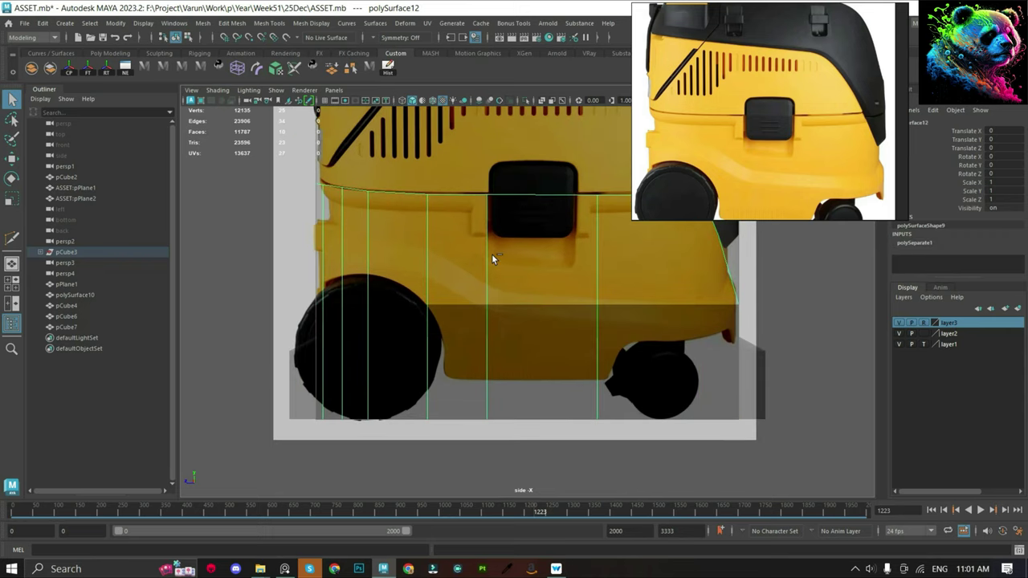
pyautogui.hotkey('ctrl', 's')
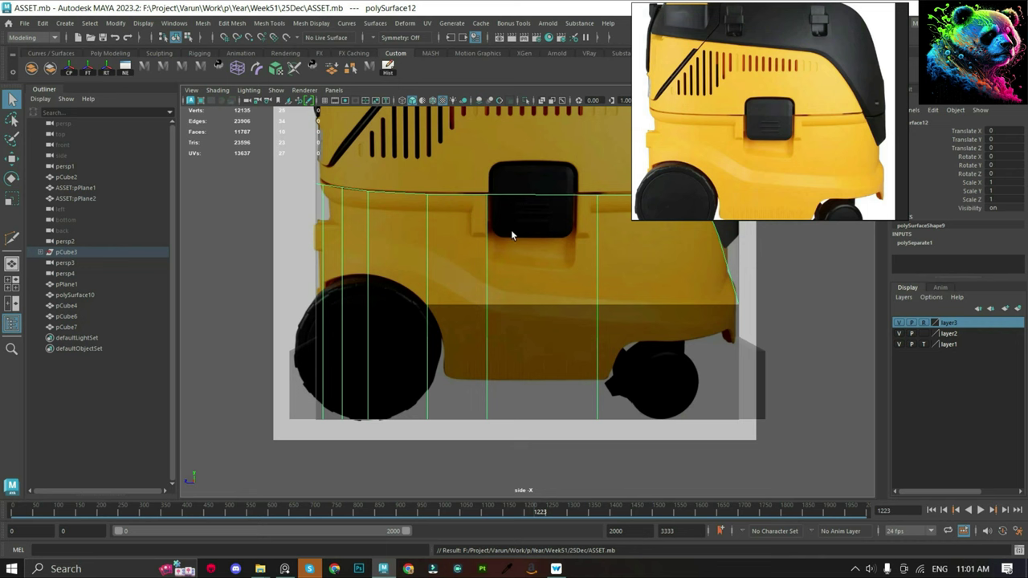
# Deselect the body panel and draw a new cylinder's base over the big rear wheel.
pyautogui.scroll(-2, 510, 233)
pyautogui.click(304, 304)
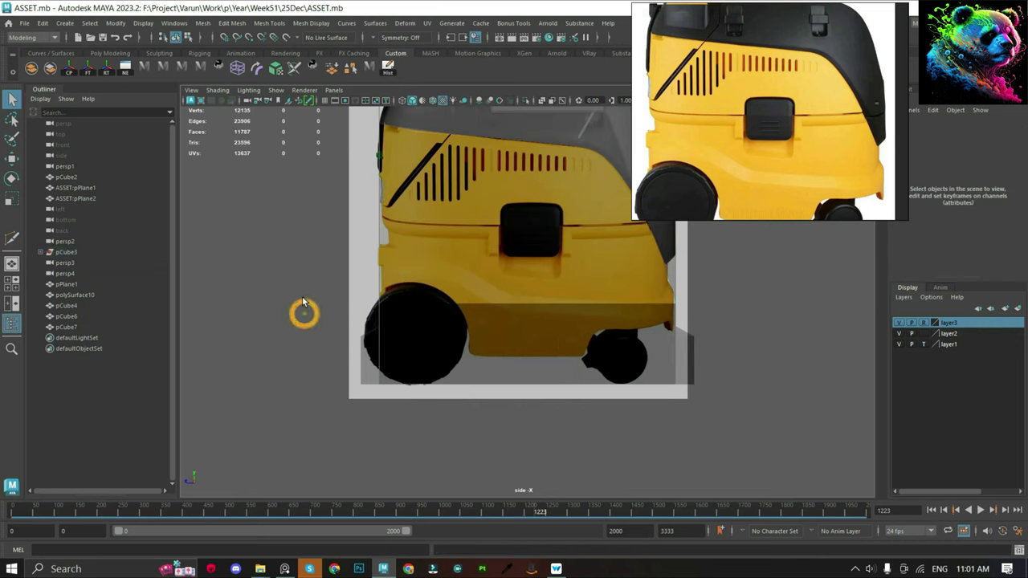
pyautogui.keyDown('shift'); pyautogui.moveTo(304, 304); pyautogui.dragTo(232, 305, button='right'); pyautogui.keyUp('shift')
pyautogui.scroll(1, 338, 337)
pyautogui.scroll(1, 361, 353)
pyautogui.moveTo(376, 342); pyautogui.dragTo(425, 387)
# Finish the cylinder's height and centre it on the rear wheel.
pyautogui.scroll(1, 482, 329)
pyautogui.scroll(1, 481, 329)
pyautogui.click(321, 355)
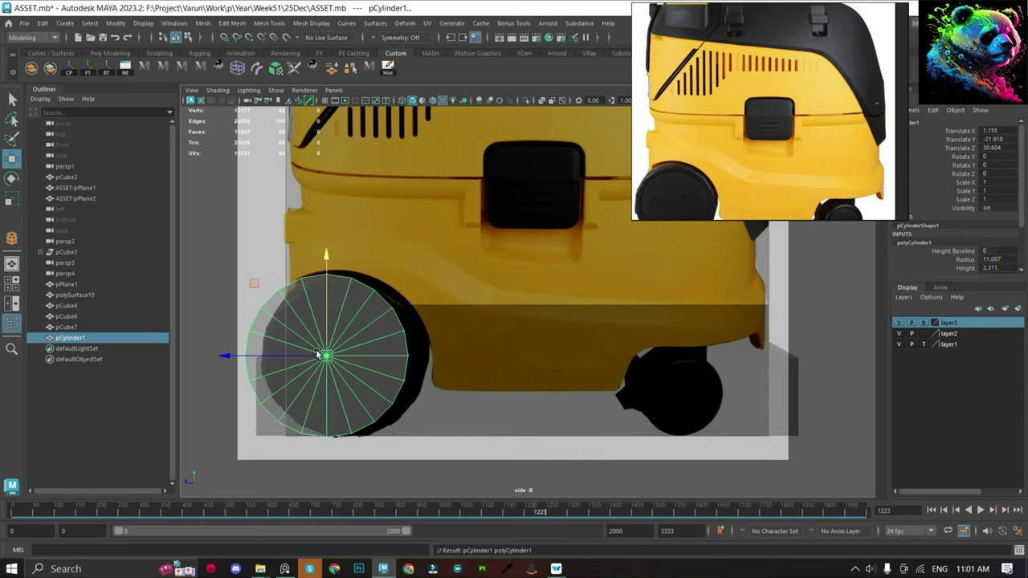
pyautogui.moveTo(318, 353); pyautogui.dragTo(338, 358)
pyautogui.press('f')
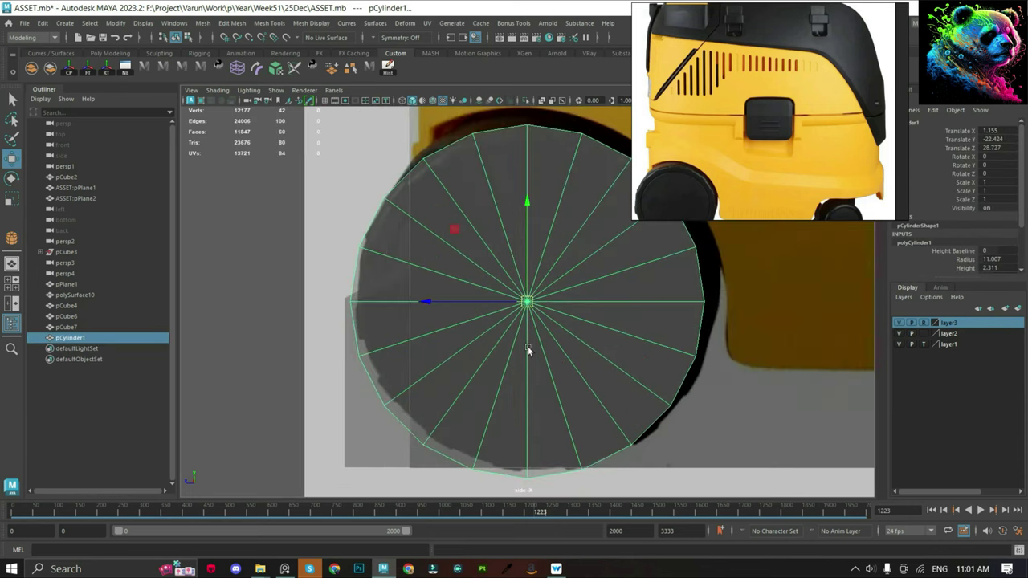
pyautogui.moveTo(425, 301); pyautogui.dragTo(433, 301)
pyautogui.scroll(-2, 521, 366)
# Duplicate the cylinder and scale the copy up to 1.088.
pyautogui.hotkey('ctrl', 'd')
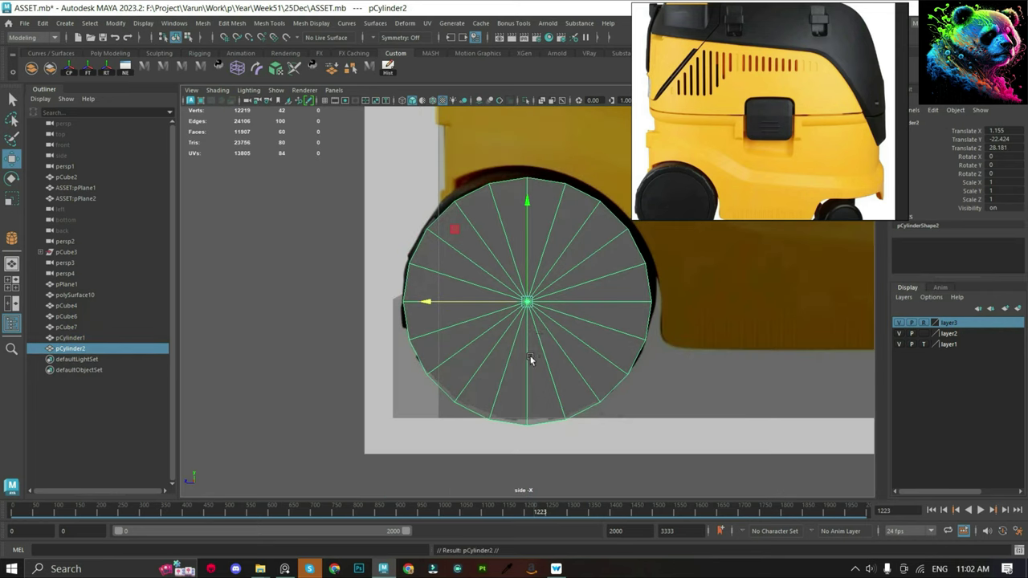
pyautogui.press('r')
pyautogui.moveTo(528, 303); pyautogui.dragTo(540, 313)
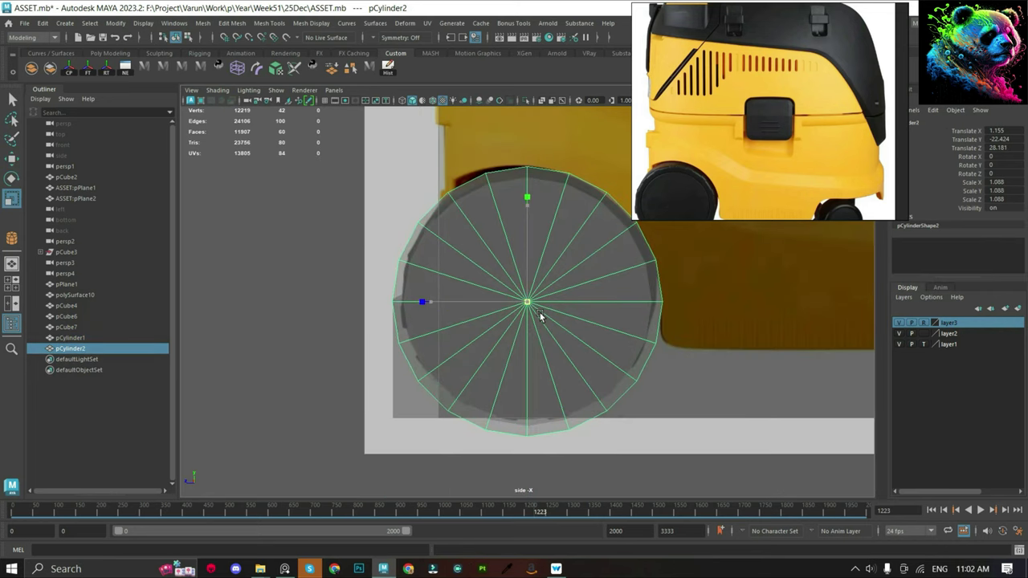
pyautogui.scroll(-2, 530, 332)
# Isolate the body panel with the cylinders in perspective and duplicate the panel.
pyautogui.click(693, 305)
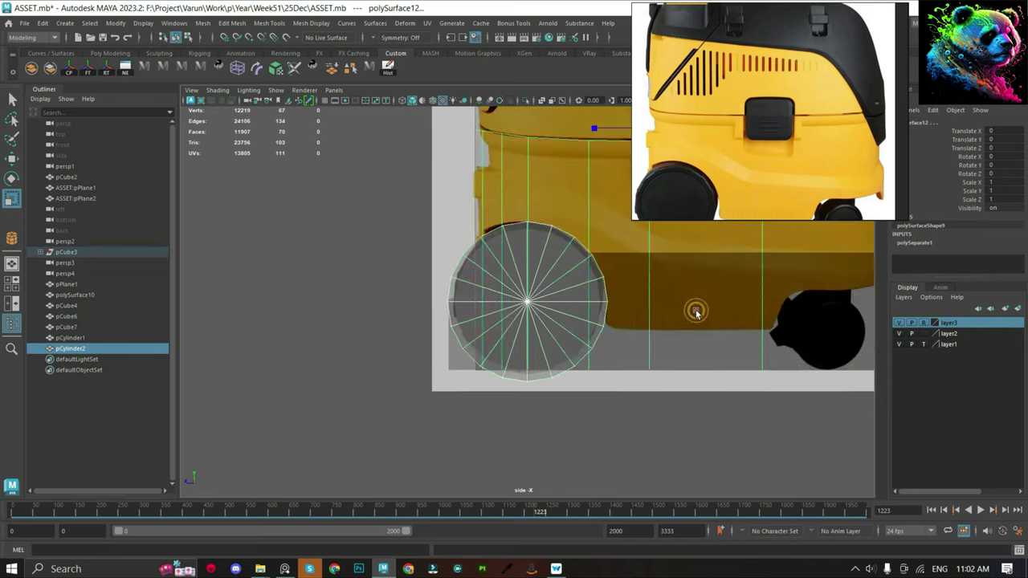
pyautogui.scroll(-2, 625, 292)
pyautogui.hotkey('ctrl', '1')
pyautogui.press('space')
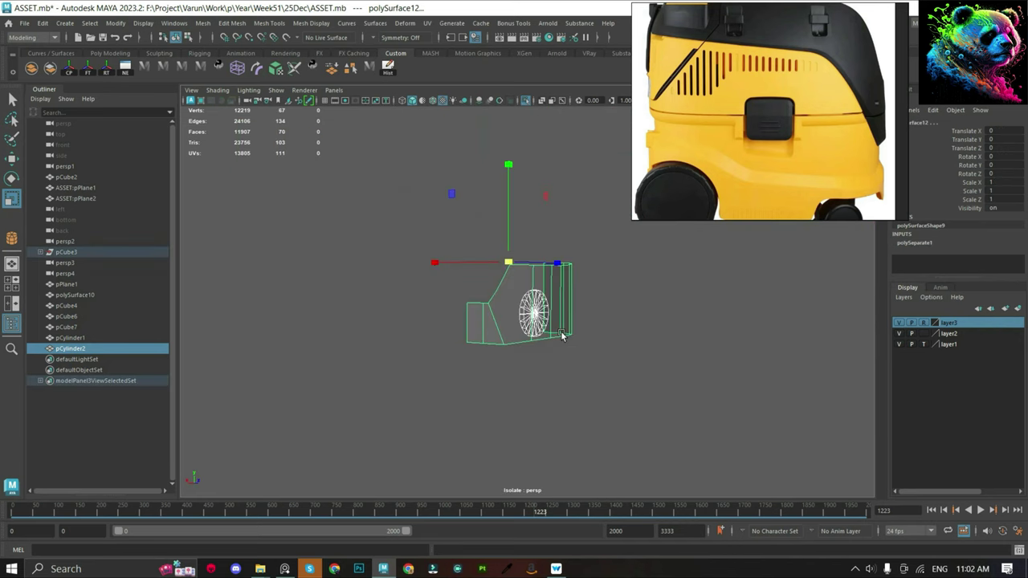
pyautogui.moveTo(241, 475)
pyautogui.keyDown('alt'); pyautogui.mouseDown()
pyautogui.moveTo(486, 340)
pyautogui.moveTo(543, 287)
pyautogui.mouseUp(); pyautogui.keyUp('alt')
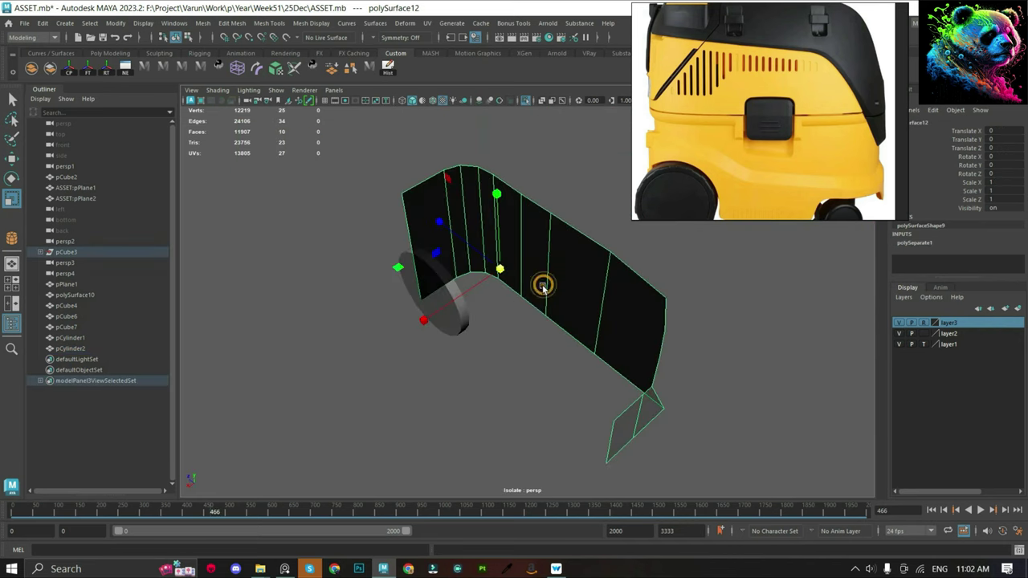
pyautogui.hotkey('ctrl', 'd')
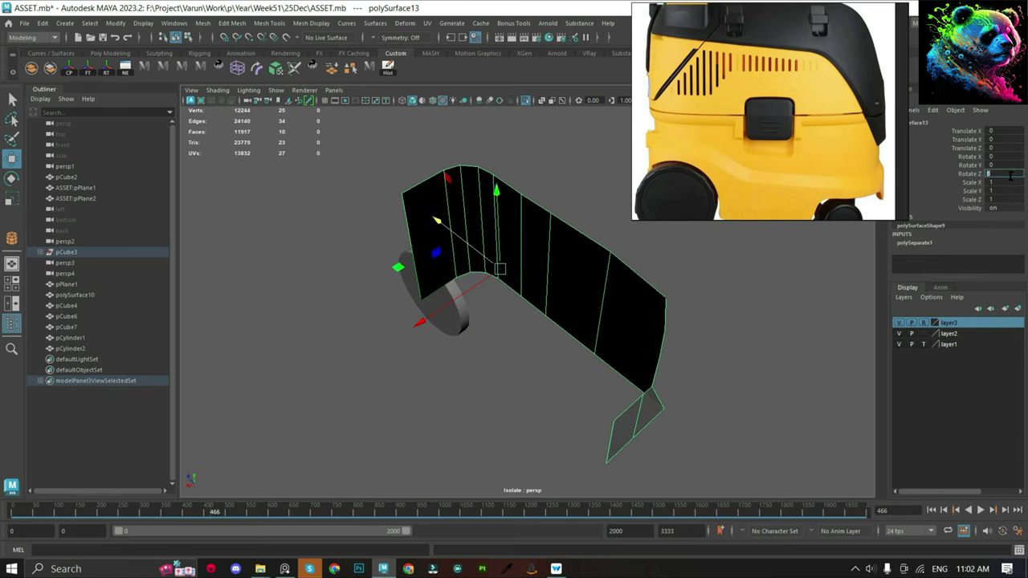
pyautogui.click(475, 327)
# Move and thicken pCylinder2 into the panel's lower edge, then select it with pCube3.
pyautogui.click(448, 319)
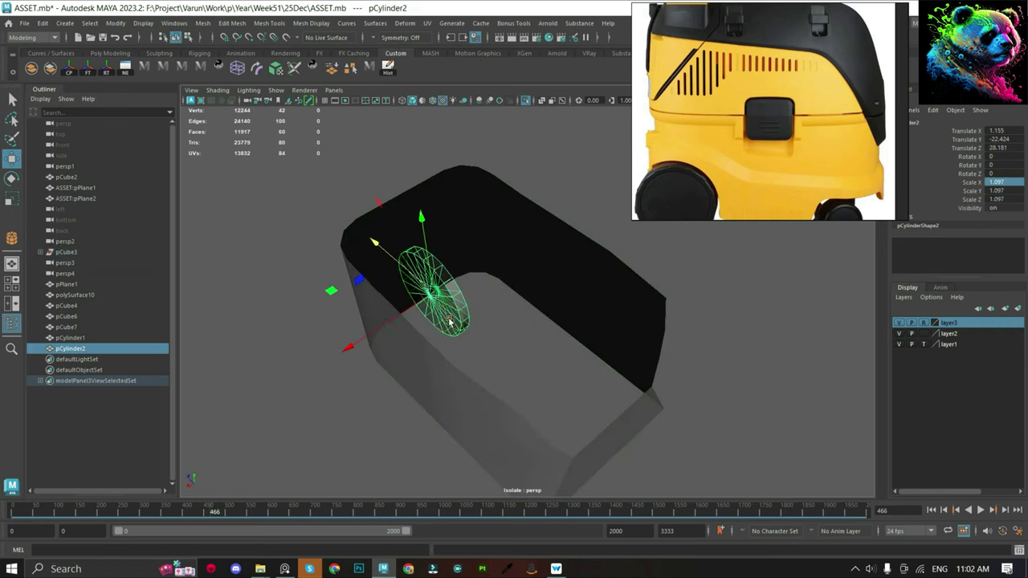
pyautogui.moveTo(393, 343); pyautogui.dragTo(318, 381)
pyautogui.press('f')
pyautogui.moveTo(552, 323)
pyautogui.keyDown('alt'); pyautogui.mouseDown()
pyautogui.moveTo(443, 387)
pyautogui.moveTo(585, 310)
pyautogui.moveTo(777, 320)
pyautogui.mouseUp(); pyautogui.keyUp('alt')
pyautogui.press('e')
pyautogui.press('r')
pyautogui.press('w')
pyautogui.moveTo(619, 299)
pyautogui.mouseDown()
pyautogui.moveTo(474, 298)
pyautogui.moveTo(668, 287)
pyautogui.mouseUp()
pyautogui.keyDown('shift'); pyautogui.click(572, 302); pyautogui.keyUp('shift')
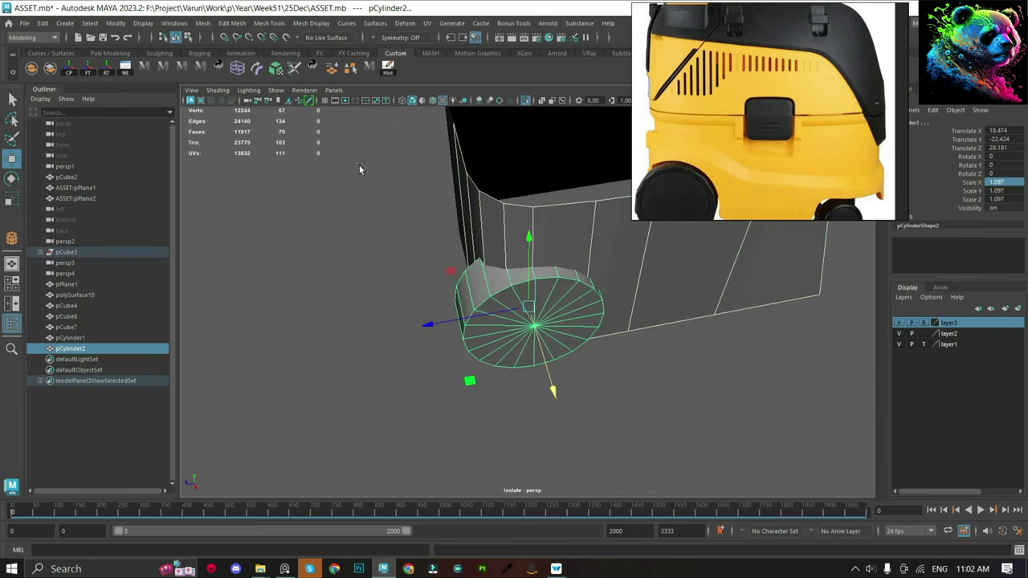
# Boolean-subtract pCylinder2 from pCube3 to carve the wheel arch.
pyautogui.click(202, 22)
pyautogui.click(354, 67)
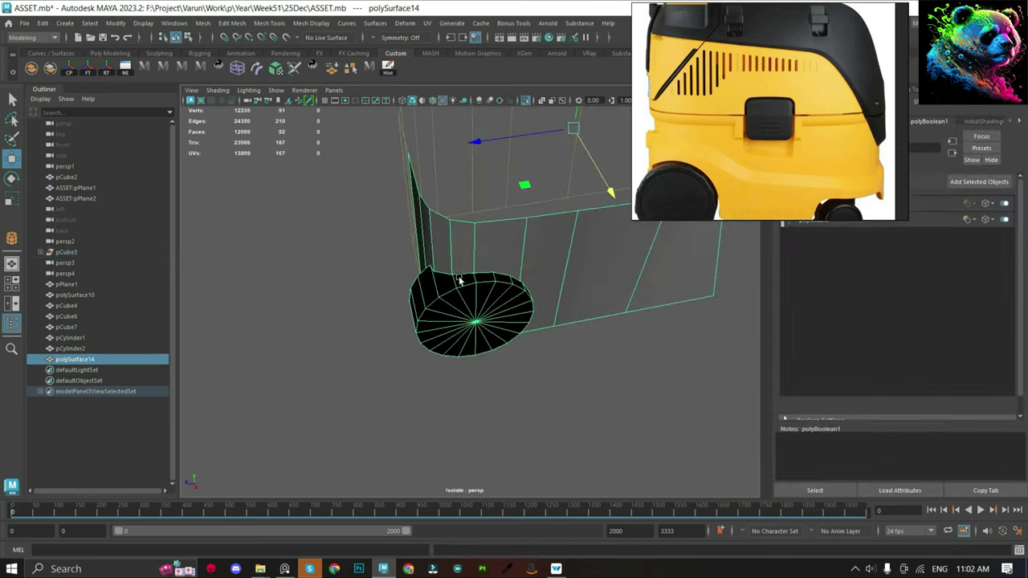
pyautogui.keyDown('alt'); pyautogui.moveTo(549, 233); pyautogui.dragTo(479, 253); pyautogui.keyUp('alt')
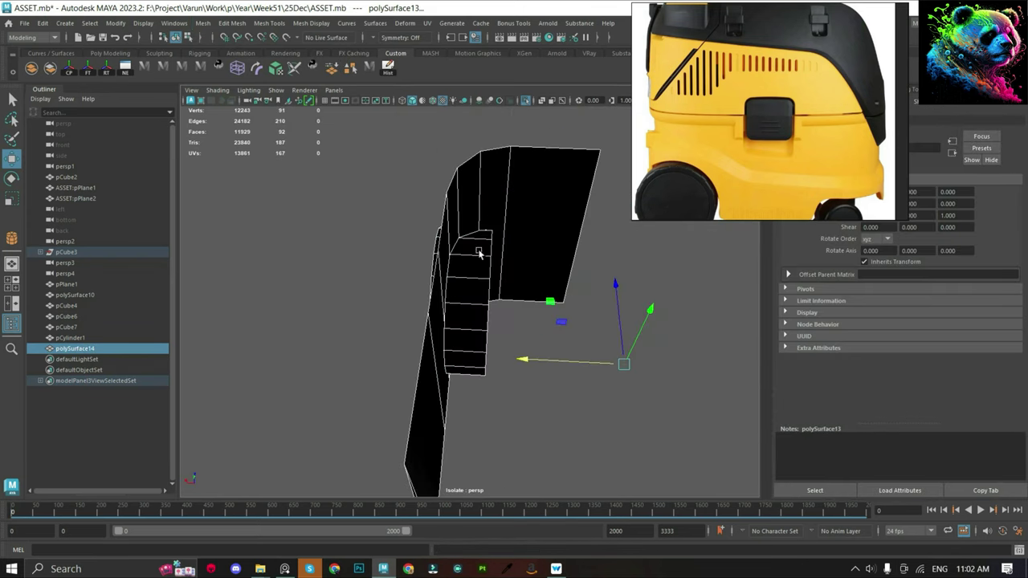
# In the top view, select the leftover inner faces of polySurface14 and delete them.
pyautogui.moveTo(552, 241); pyautogui.dragTo(553, 209)
pyautogui.rightClick(656, 277)
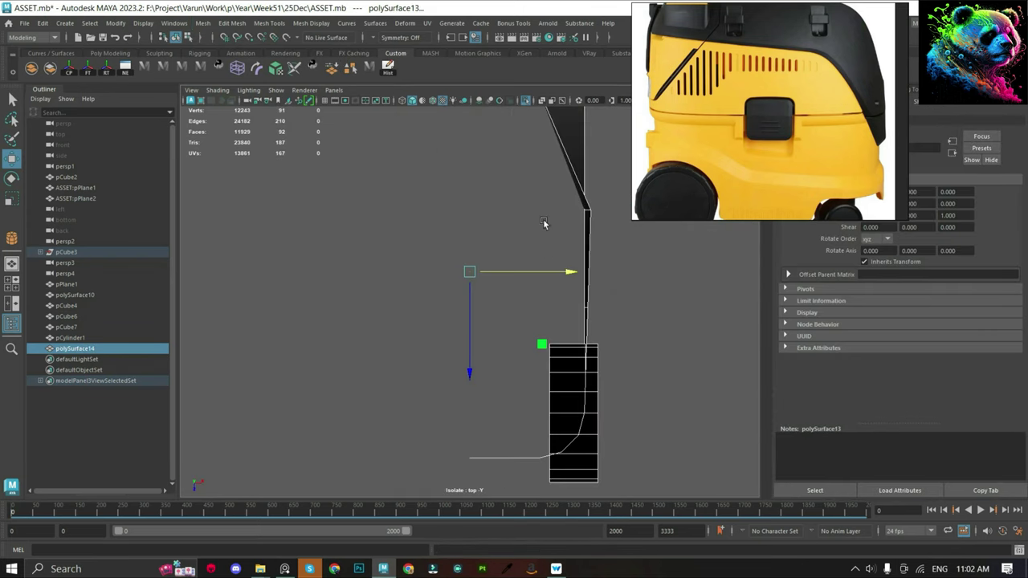
pyautogui.scroll(-2, 543, 224)
pyautogui.press('q')
pyautogui.click(536, 187)
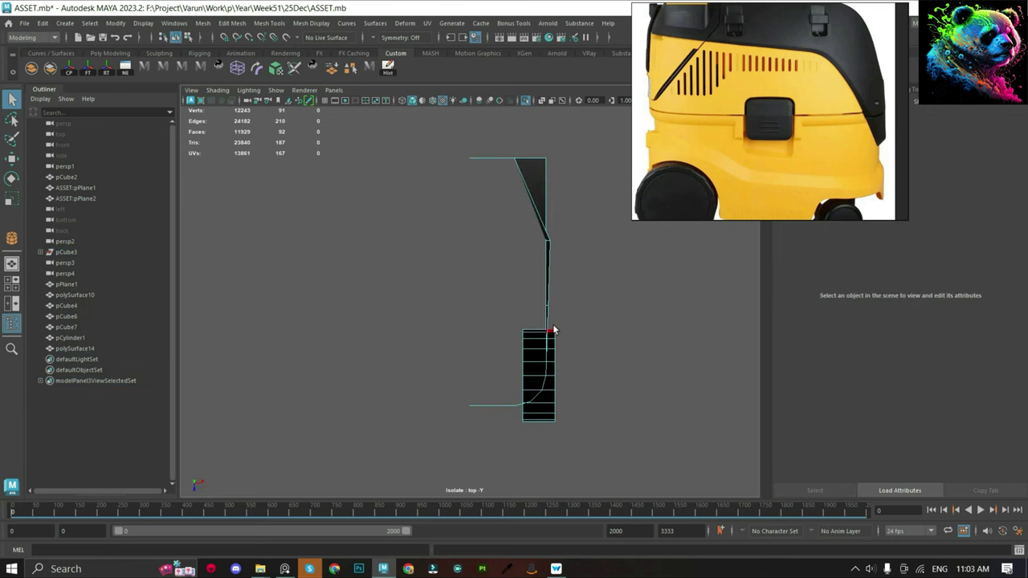
pyautogui.moveTo(574, 431); pyautogui.dragTo(574, 431)
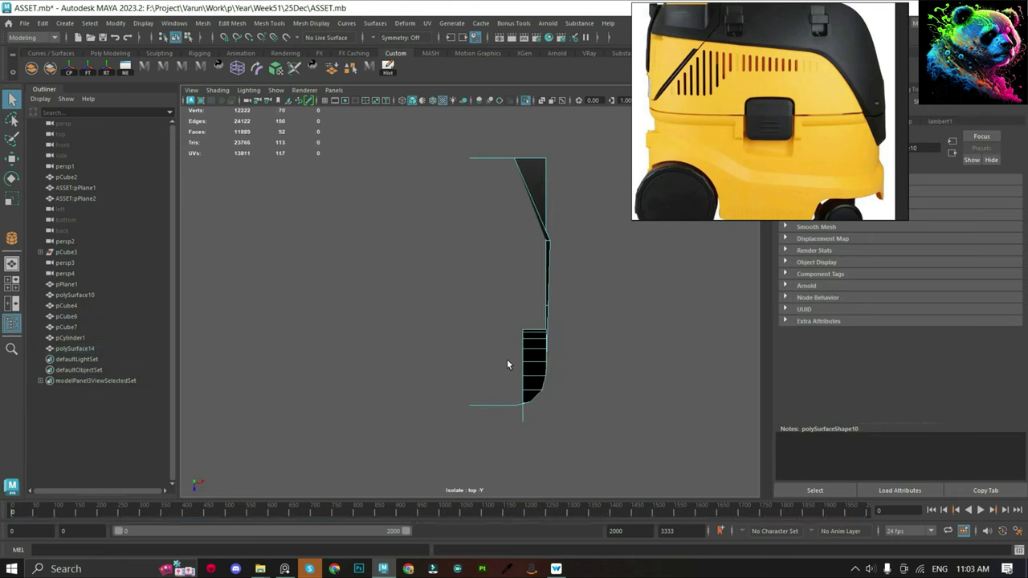
pyautogui.moveTo(504, 353)
pyautogui.mouseDown()
pyautogui.moveTo(546, 402)
pyautogui.moveTo(474, 355)
pyautogui.moveTo(658, 300)
pyautogui.moveTo(595, 349)
pyautogui.mouseUp()
pyautogui.press('Delete')
# Delete the two selected faces and the stray small face at the panel's lower corner.
pyautogui.press('space')
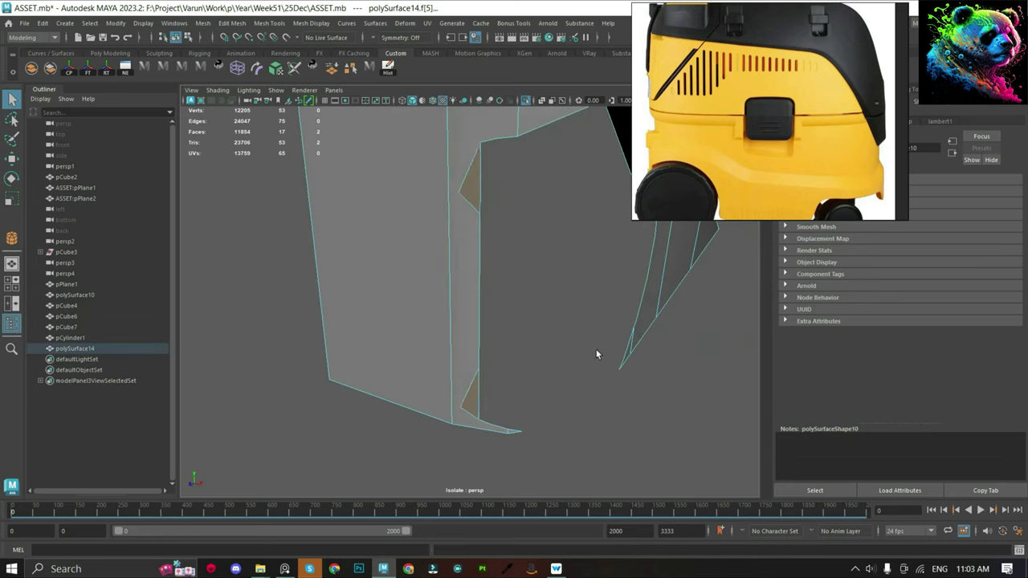
pyautogui.press('Delete')
pyautogui.press('F9')
pyautogui.moveTo(547, 393)
pyautogui.keyDown('alt'); pyautogui.mouseDown()
pyautogui.moveTo(473, 407)
pyautogui.moveTo(559, 337)
pyautogui.moveTo(470, 225)
pyautogui.mouseUp(); pyautogui.keyUp('alt')
pyautogui.click(474, 401)
pyautogui.press('w')
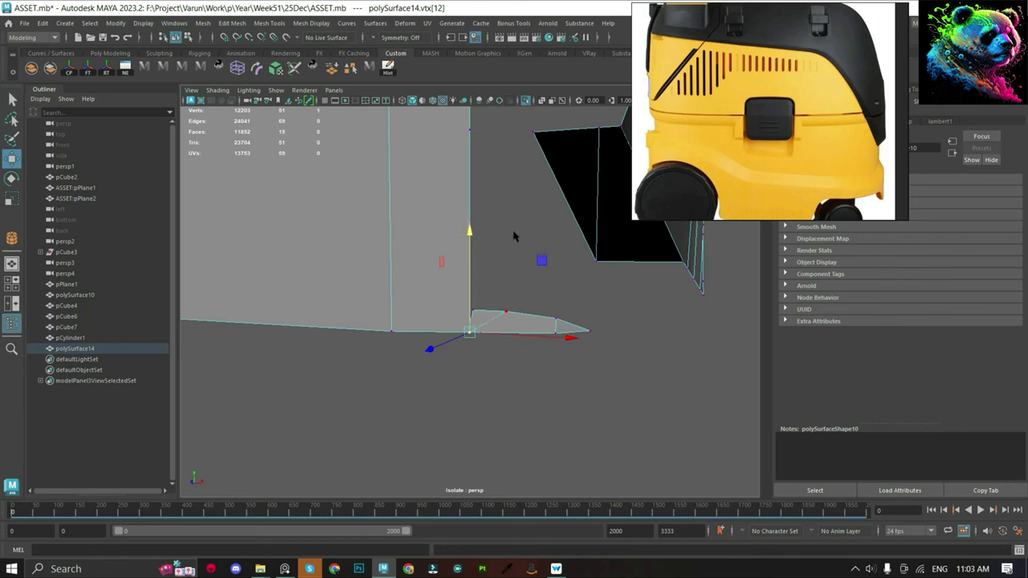
pyautogui.press('F11')
pyautogui.click(514, 346)
pyautogui.press('Delete')
# Delete the leftover face piece and snap its top vertex onto the neighbouring vertex.
pyautogui.keyDown('alt'); pyautogui.moveTo(514, 346); pyautogui.dragTo(522, 311); pyautogui.keyUp('alt')
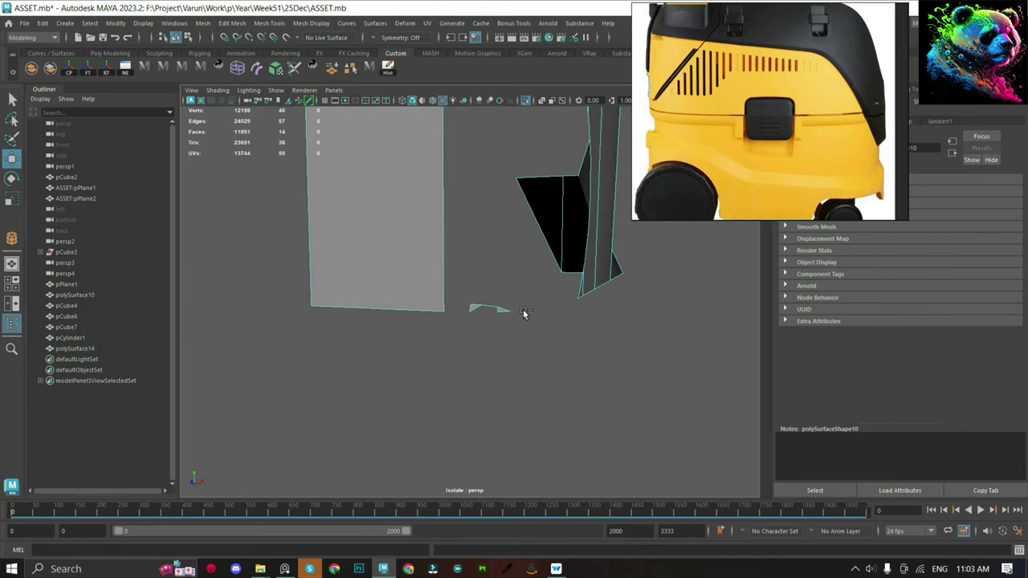
pyautogui.scroll(4, 522, 311)
pyautogui.click(578, 329)
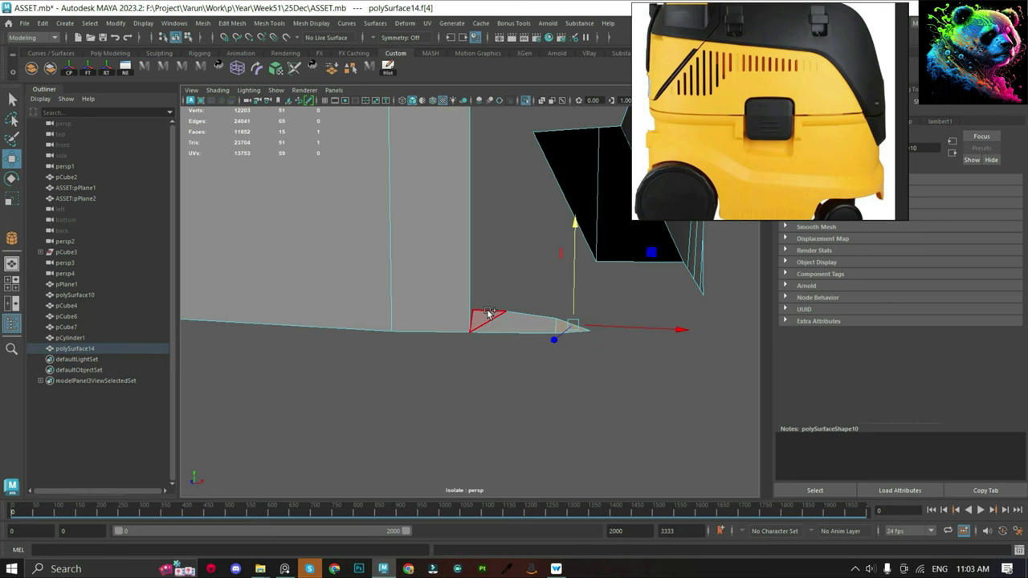
pyautogui.press('Delete')
pyautogui.press('F9')
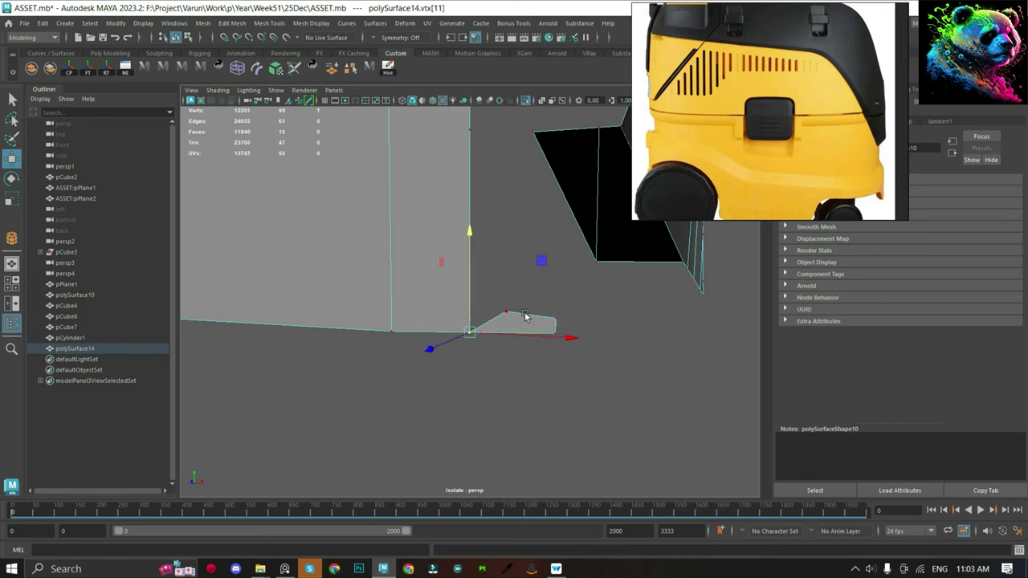
pyautogui.moveTo(505, 312)
pyautogui.mouseDown()
pyautogui.moveTo(470, 332)
pyautogui.moveTo(543, 323)
pyautogui.mouseUp()
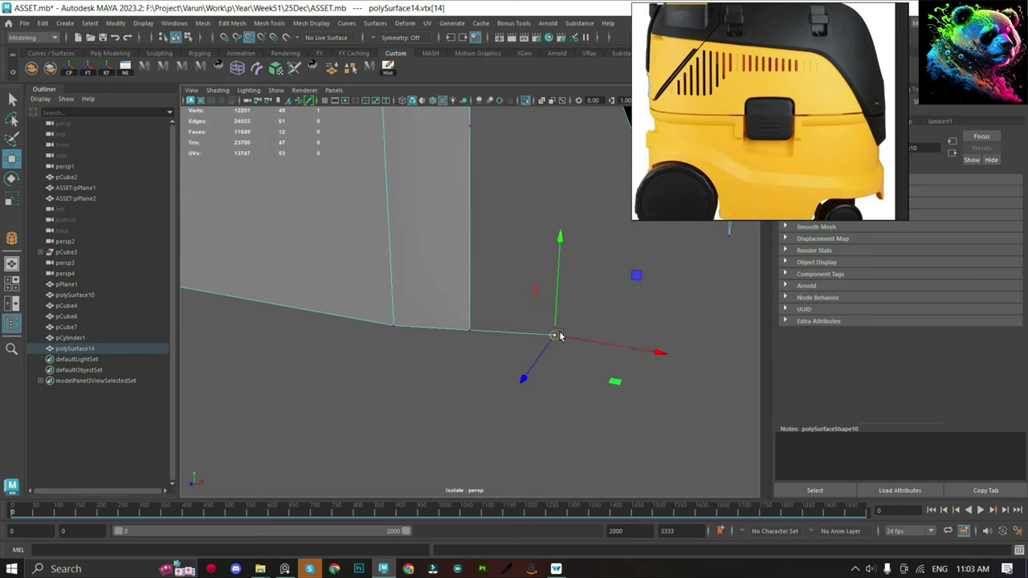
# Merge the overlapping and duplicate vertices into the panel's corner.
pyautogui.click(454, 318)
pyautogui.keyDown('shift'); pyautogui.moveTo(453, 319); pyautogui.dragTo(537, 226, button='right'); pyautogui.keyUp('shift')
pyautogui.scroll(-3, 424, 359)
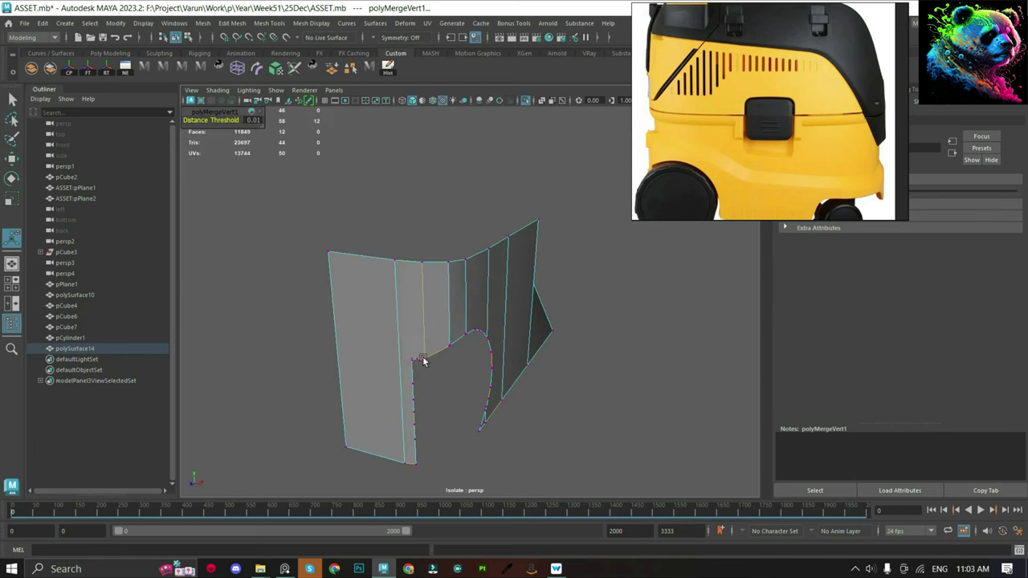
pyautogui.keyDown('alt'); pyautogui.moveTo(410, 356); pyautogui.dragTo(414, 301, button='right'); pyautogui.keyUp('alt')
pyautogui.keyDown('alt'); pyautogui.moveTo(414, 299); pyautogui.dragTo(495, 270); pyautogui.keyUp('alt')
pyautogui.keyDown('alt'); pyautogui.moveTo(495, 271); pyautogui.dragTo(484, 319, button='right'); pyautogui.keyUp('alt')
pyautogui.press('f')
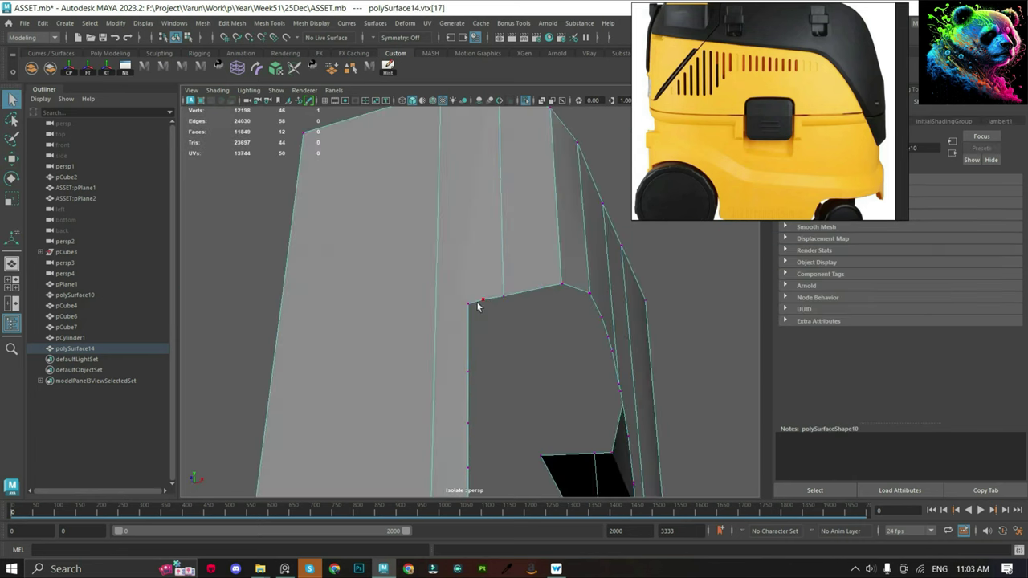
pyautogui.keyDown('alt'); pyautogui.moveTo(474, 270); pyautogui.dragTo(436, 270); pyautogui.keyUp('alt')
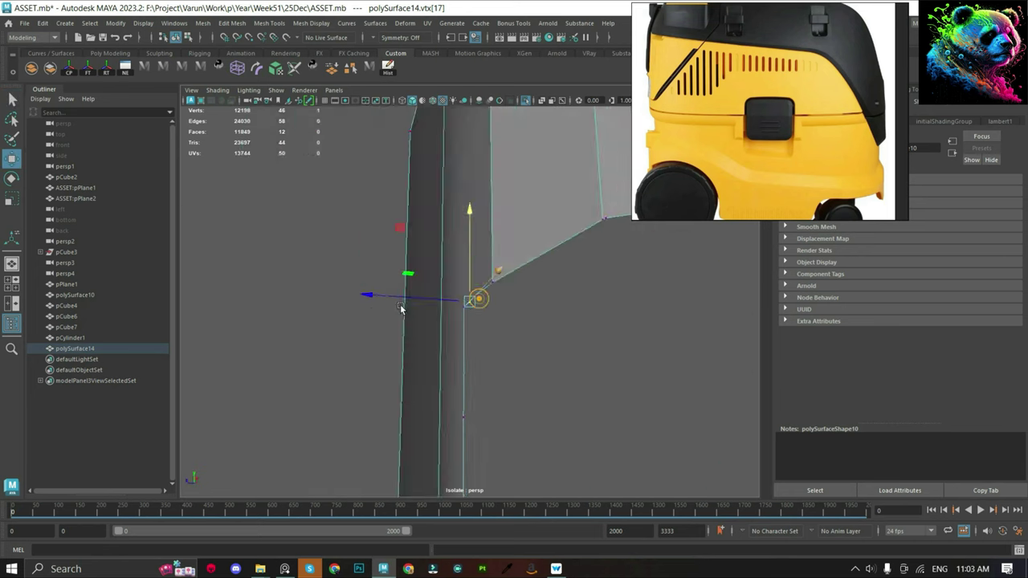
pyautogui.keyDown('alt'); pyautogui.moveTo(474, 297); pyautogui.dragTo(444, 319, button='right'); pyautogui.keyUp('alt')
pyautogui.keyDown('alt'); pyautogui.moveTo(478, 312); pyautogui.dragTo(470, 305); pyautogui.keyUp('alt')
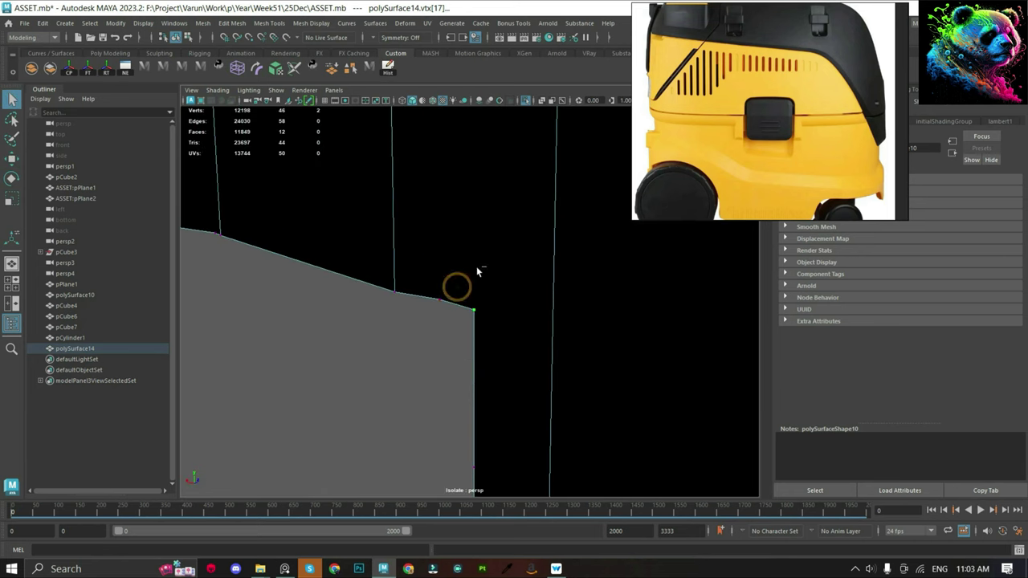
pyautogui.keyDown('shift'); pyautogui.moveTo(477, 270); pyautogui.dragTo(596, 153, button='right'); pyautogui.keyUp('shift')
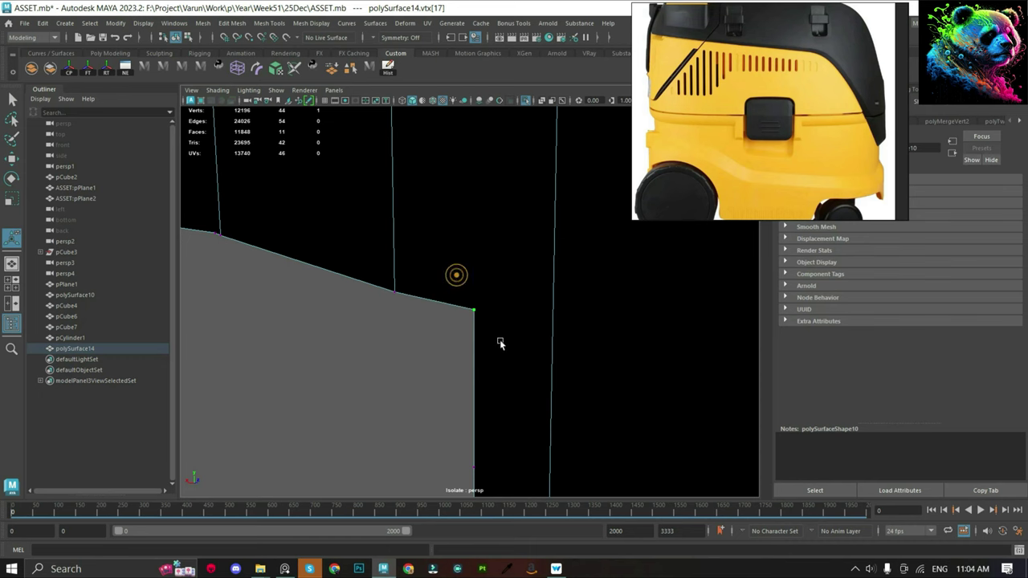
pyautogui.keyDown('shift'); pyautogui.moveTo(500, 342); pyautogui.dragTo(473, 214, button='right'); pyautogui.keyUp('shift')
# Delete the extra vertex and the unneeded vertex at the top of the arch.
pyautogui.moveTo(473, 213)
pyautogui.keyDown('alt'); pyautogui.mouseDown()
pyautogui.moveTo(487, 270)
pyautogui.moveTo(347, 316)
pyautogui.mouseUp(); pyautogui.keyUp('alt')
pyautogui.keyDown('alt'); pyautogui.moveTo(347, 317); pyautogui.dragTo(578, 312, button='right'); pyautogui.keyUp('alt')
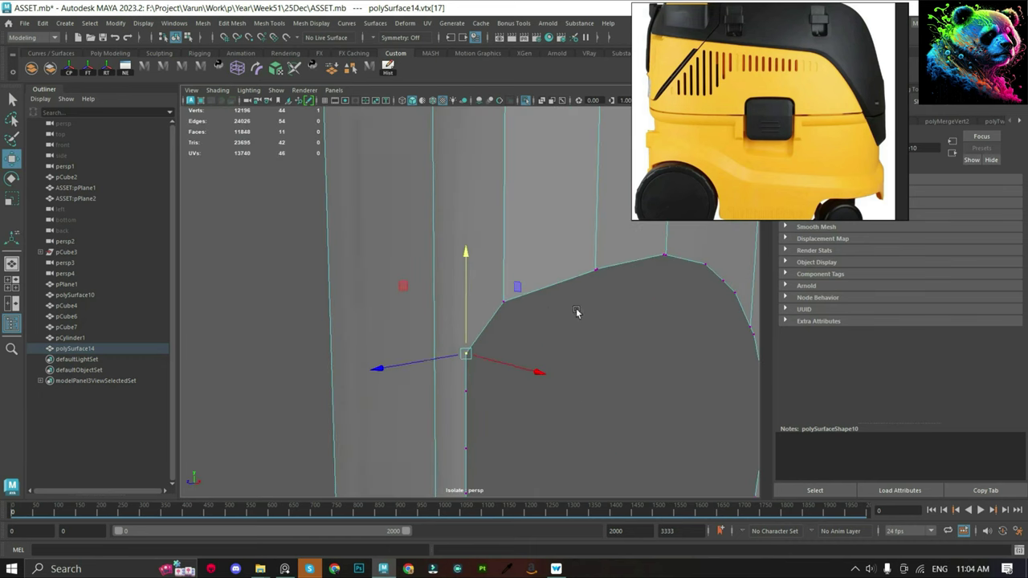
pyautogui.moveTo(578, 312)
pyautogui.keyDown('alt'); pyautogui.mouseDown()
pyautogui.moveTo(523, 294)
pyautogui.moveTo(556, 266)
pyautogui.mouseUp(); pyautogui.keyUp('alt')
pyautogui.press('Delete')
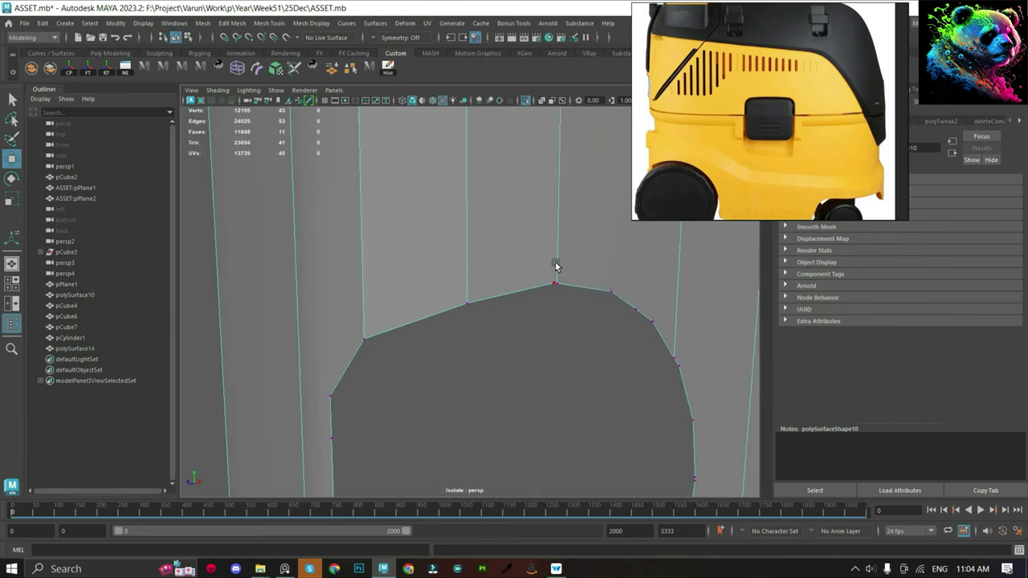
pyautogui.click(557, 267)
pyautogui.press('f')
pyautogui.keyDown('alt'); pyautogui.moveTo(551, 316); pyautogui.dragTo(488, 298); pyautogui.keyUp('alt')
pyautogui.keyDown('shift'); pyautogui.moveTo(445, 279); pyautogui.dragTo(519, 248, button='right'); pyautogui.keyUp('shift')
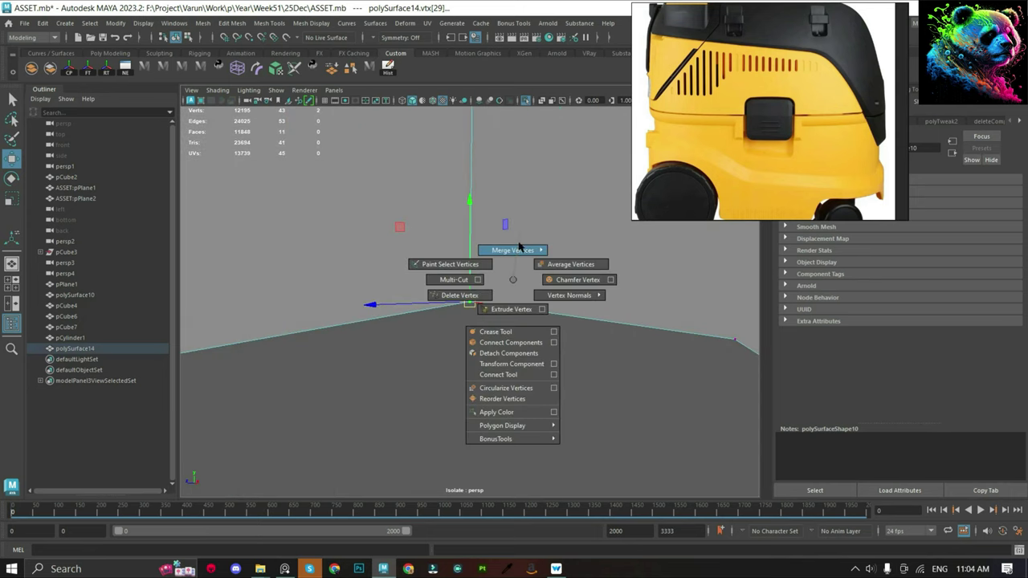
pyautogui.moveTo(466, 224)
pyautogui.keyDown('alt'); pyautogui.mouseDown()
pyautogui.moveTo(567, 292)
pyautogui.moveTo(550, 305)
pyautogui.moveTo(516, 305)
pyautogui.moveTo(518, 273)
pyautogui.moveTo(474, 295)
pyautogui.mouseUp(); pyautogui.keyUp('alt')
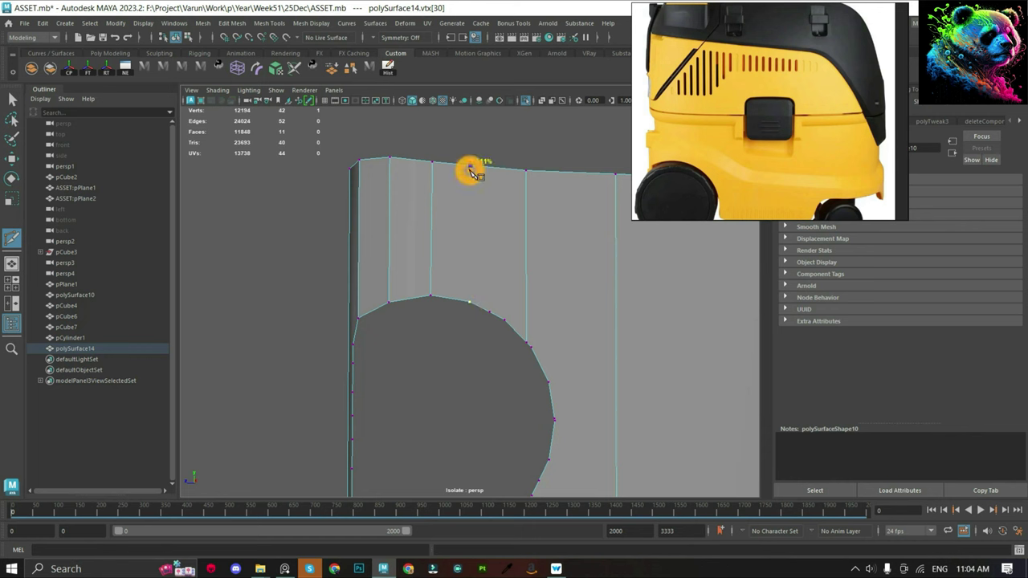
# Multi-Cut two edges from the top edge down to the arch, undoing a stray diagonal cut.
pyautogui.click(470, 301)
pyautogui.press('Return')
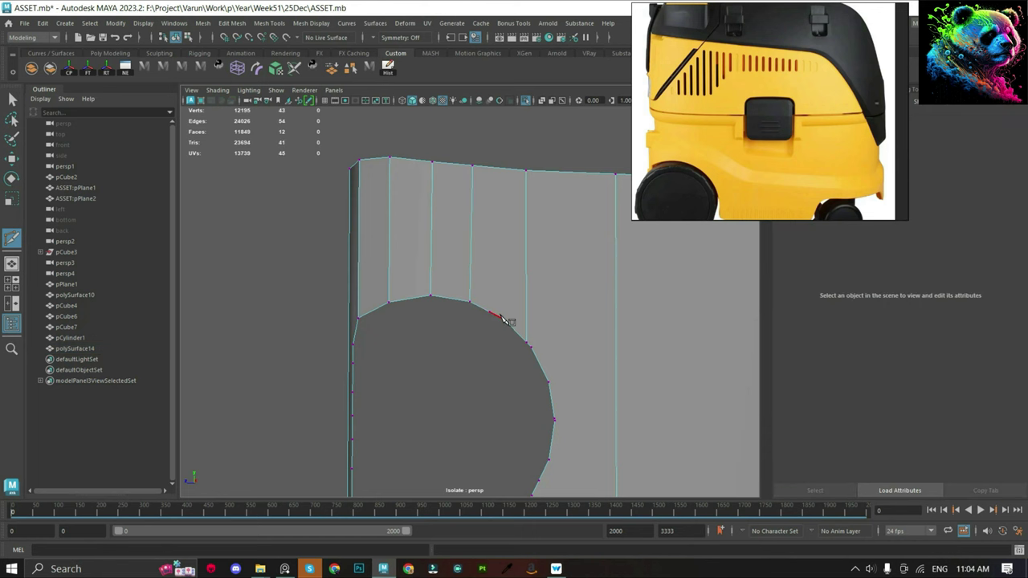
pyautogui.click(487, 172)
pyautogui.press('q')
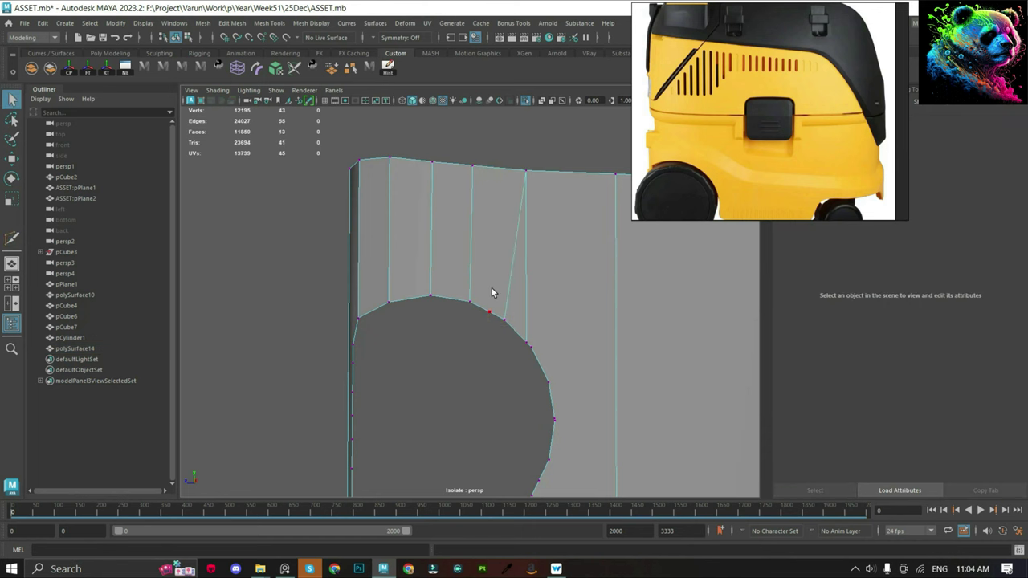
pyautogui.click(492, 292)
pyautogui.press('f')
pyautogui.scroll(-3, 473, 305)
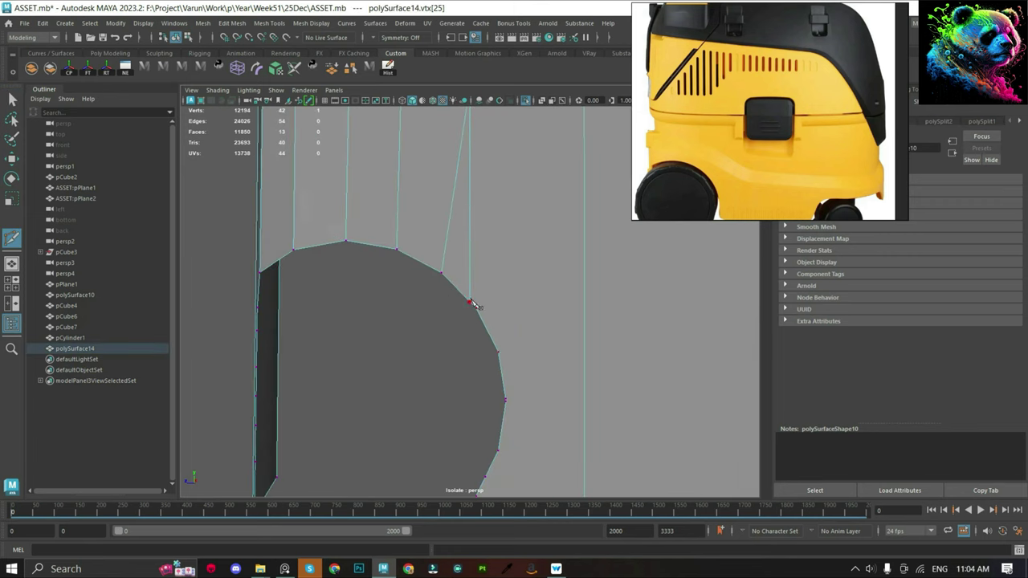
pyautogui.scroll(-3, 452, 265)
pyautogui.click(553, 300)
pyautogui.scroll(3, 553, 300)
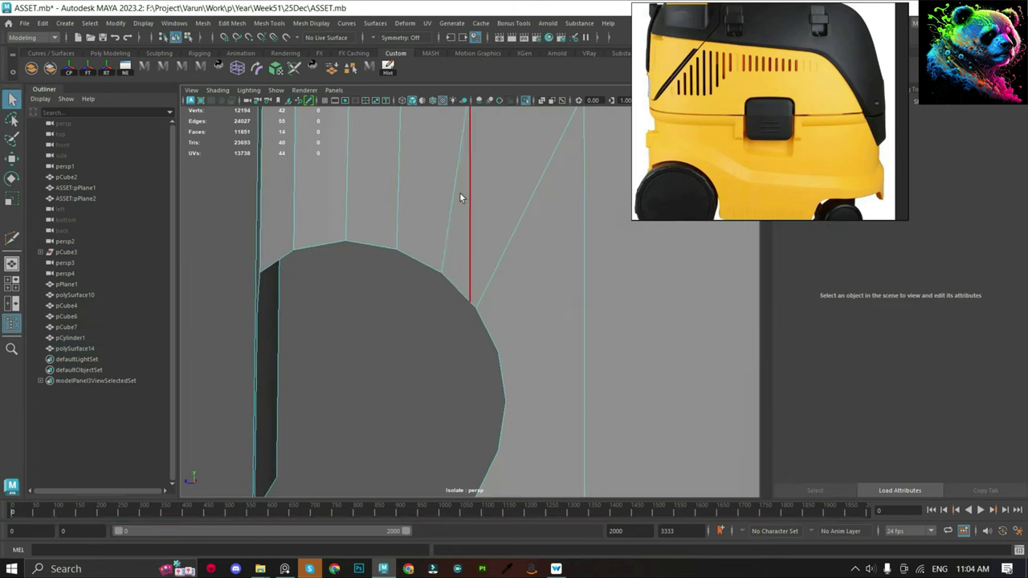
pyautogui.scroll(-3, 508, 174)
pyautogui.hotkey('ctrl', 'z')
# Add three horizontal edge loops across the lower panel and connect the arch point to them.
pyautogui.press('g')
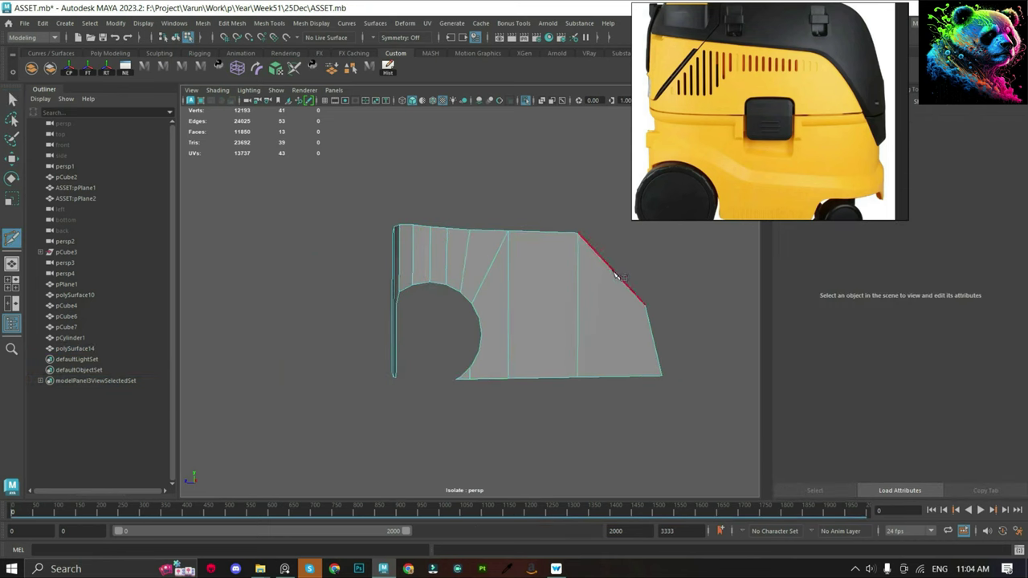
pyautogui.scroll(3, 533, 325)
pyautogui.click(487, 333)
pyautogui.keyDown('ctrl'); pyautogui.click(544, 322); pyautogui.keyUp('ctrl')
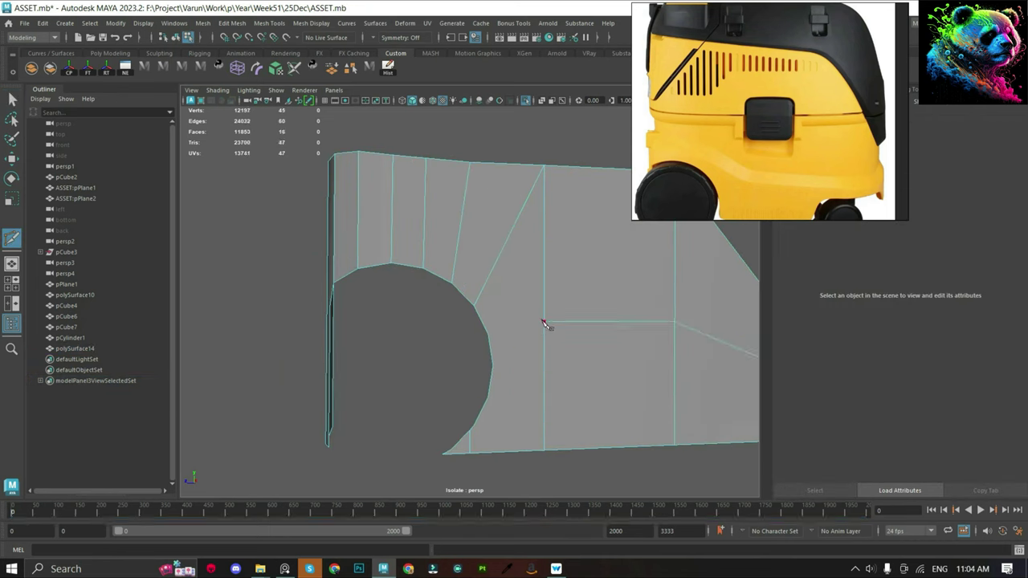
pyautogui.keyDown('ctrl'); pyautogui.click(543, 359); pyautogui.keyUp('ctrl')
pyautogui.scroll(-3, 534, 386)
pyautogui.scroll(3, 544, 400)
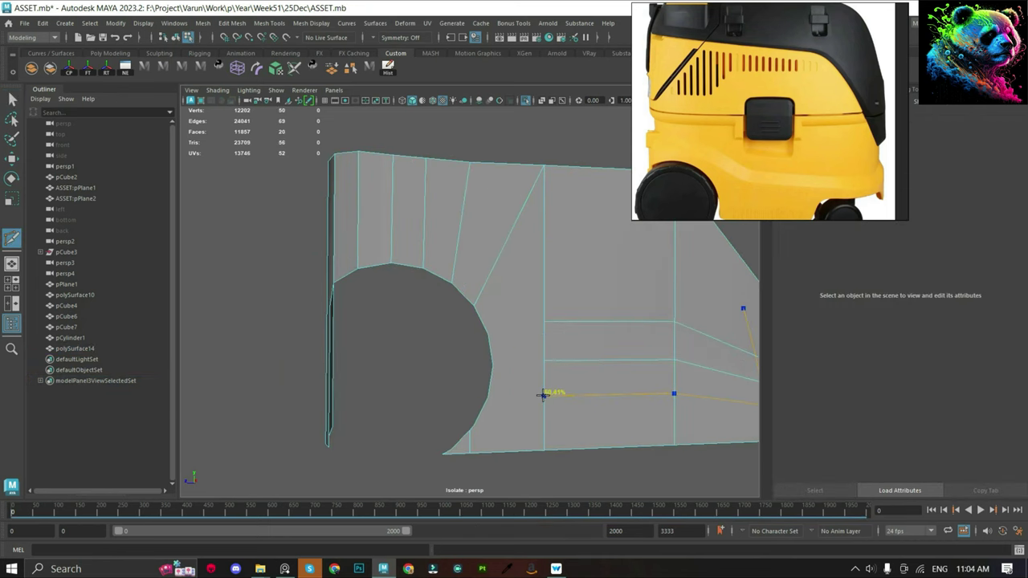
pyautogui.keyDown('ctrl'); pyautogui.click(542, 394); pyautogui.keyUp('ctrl')
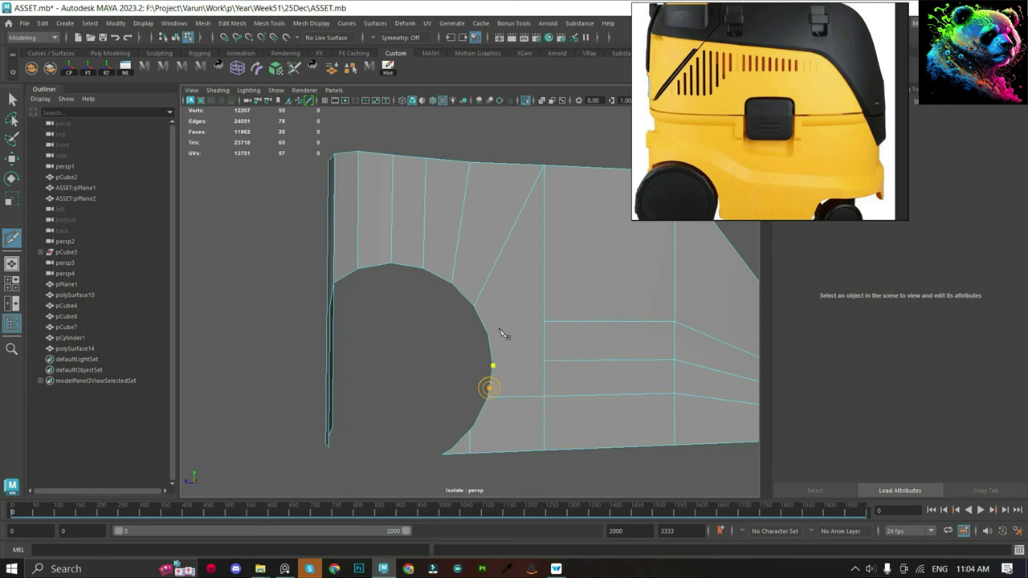
pyautogui.click(542, 361)
pyautogui.click(479, 429)
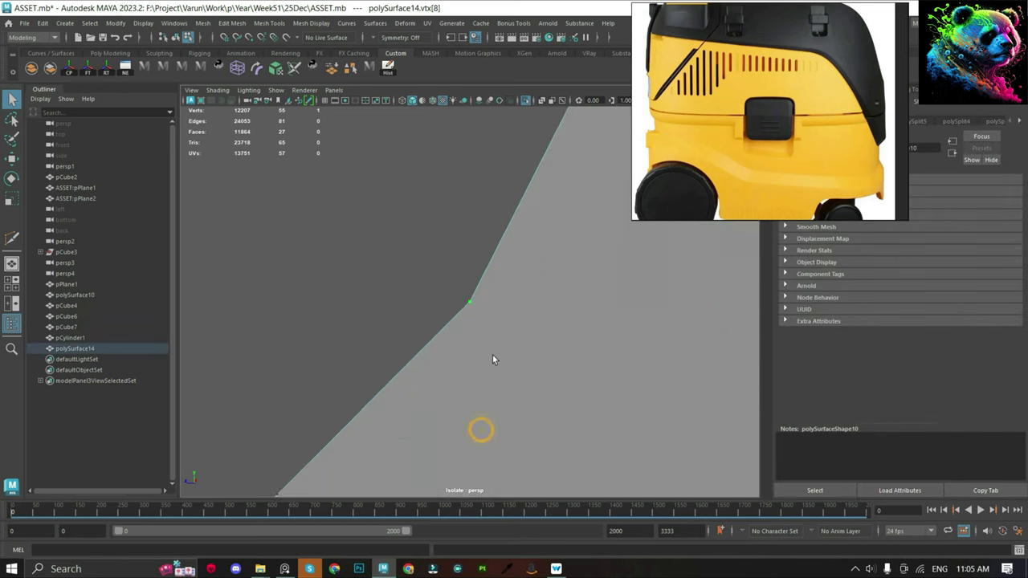
# Delete the two stray vertices left on the arch curve.
pyautogui.scroll(-2, 479, 370)
pyautogui.click(465, 371)
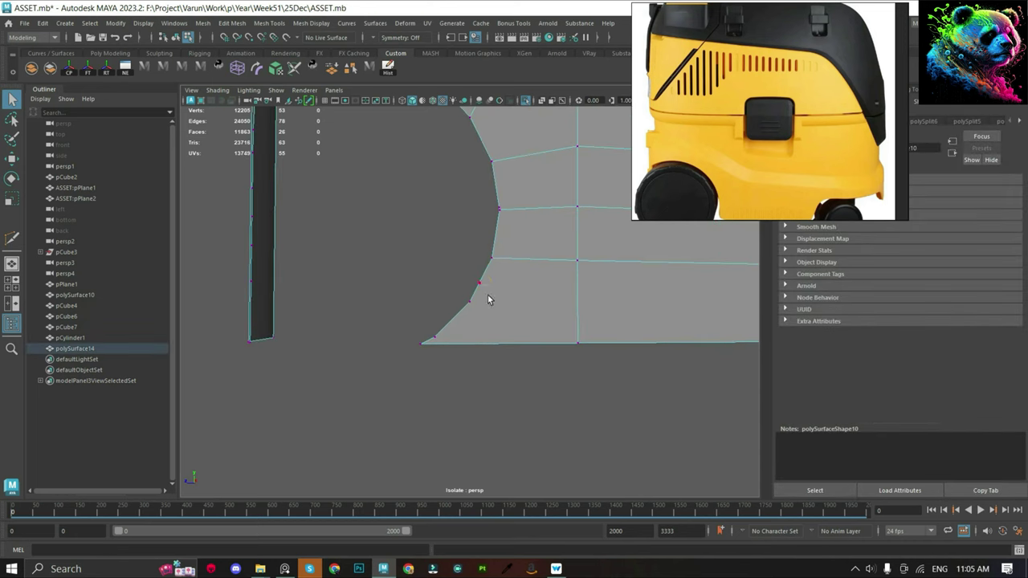
pyautogui.press('Delete')
pyautogui.scroll(-2, 833, 146)
pyautogui.scroll(3, 832, 146)
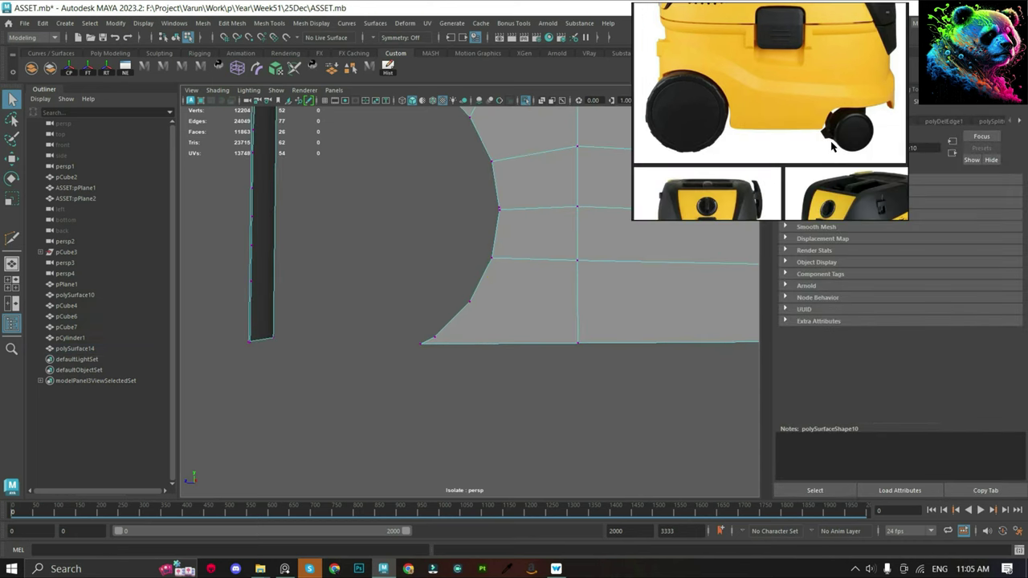
pyautogui.moveTo(447, 266); pyautogui.dragTo(509, 325)
pyautogui.press('Delete')
# Slide the arch's bottom corner vertex to the right and return to object mode.
pyautogui.click(501, 254)
pyautogui.press('w')
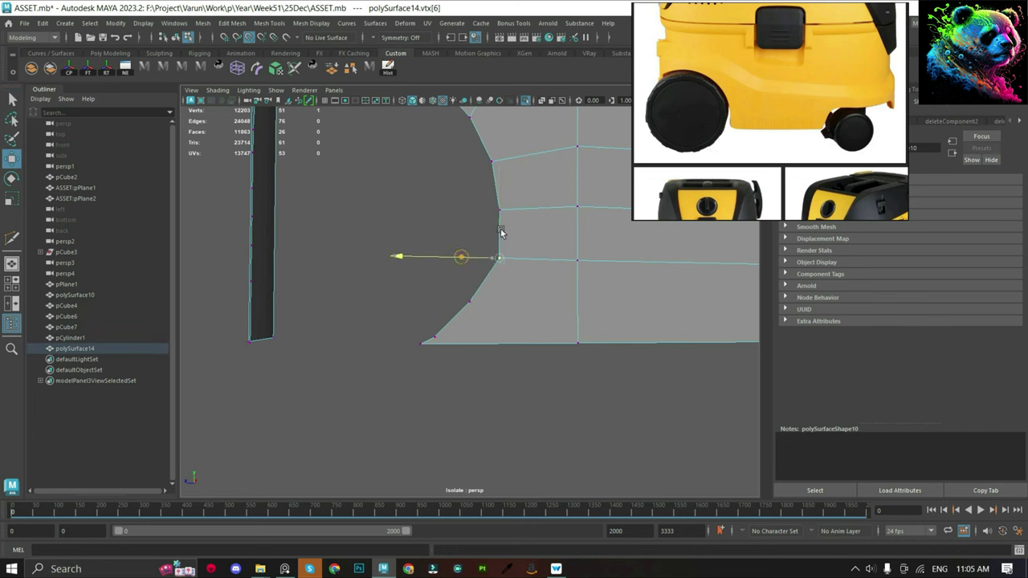
pyautogui.moveTo(474, 290); pyautogui.dragTo(433, 302)
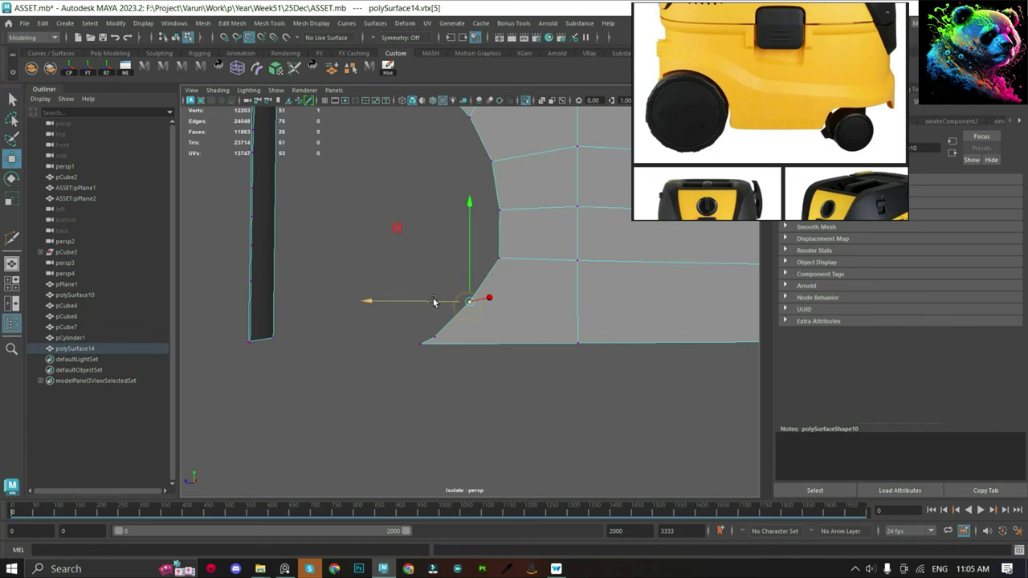
pyautogui.click(433, 347)
pyautogui.moveTo(378, 344); pyautogui.dragTo(452, 344)
pyautogui.press('F8')
pyautogui.scroll(-5, 508, 279)
# Select the panel's bottom row of vertices and nudge the wheel-arch vertices to the right.
pyautogui.press('super+space')
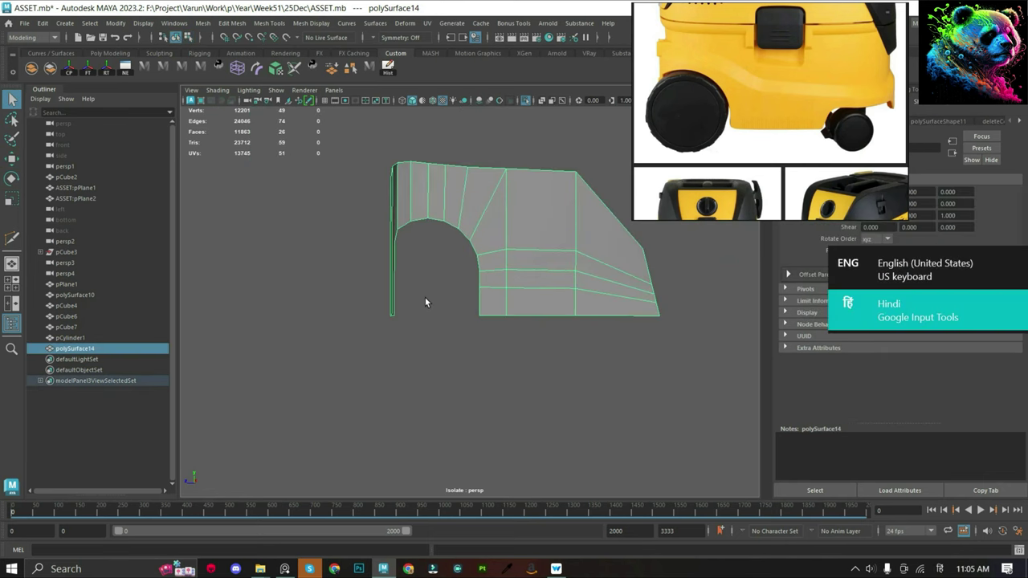
pyautogui.scroll(-2, 424, 297)
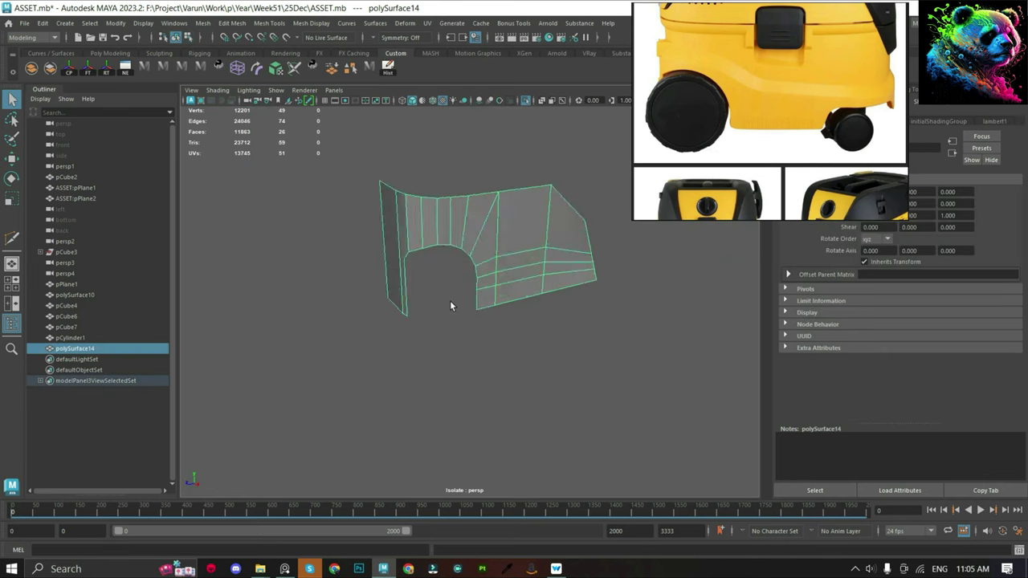
pyautogui.scroll(-3, 526, 235)
pyautogui.scroll(5, 374, 350)
pyautogui.click(462, 308)
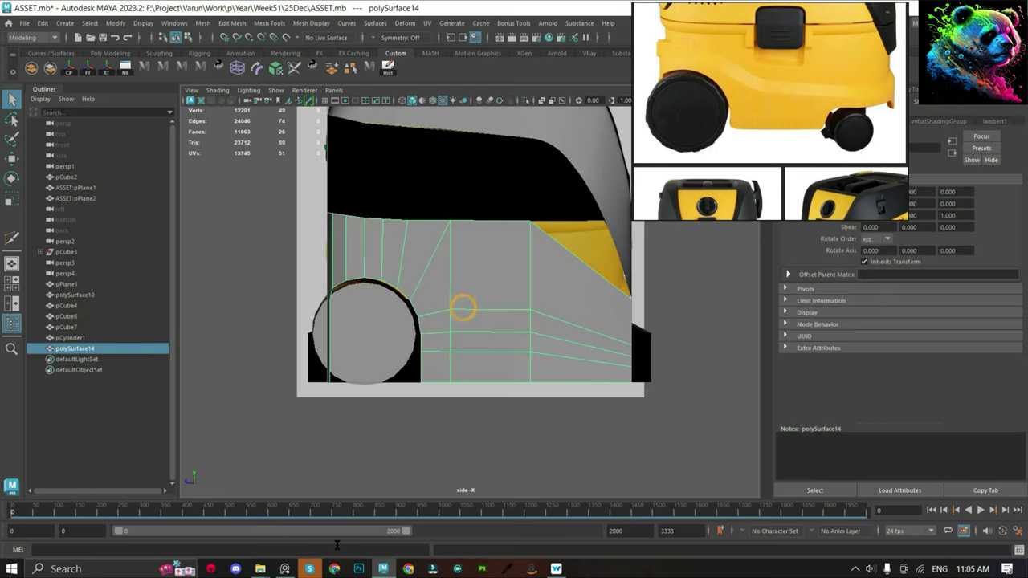
pyautogui.moveTo(297, 516); pyautogui.dragTo(569, 514)
pyautogui.scroll(2, 585, 399)
pyautogui.moveTo(570, 265); pyautogui.dragTo(388, 398, button='right')
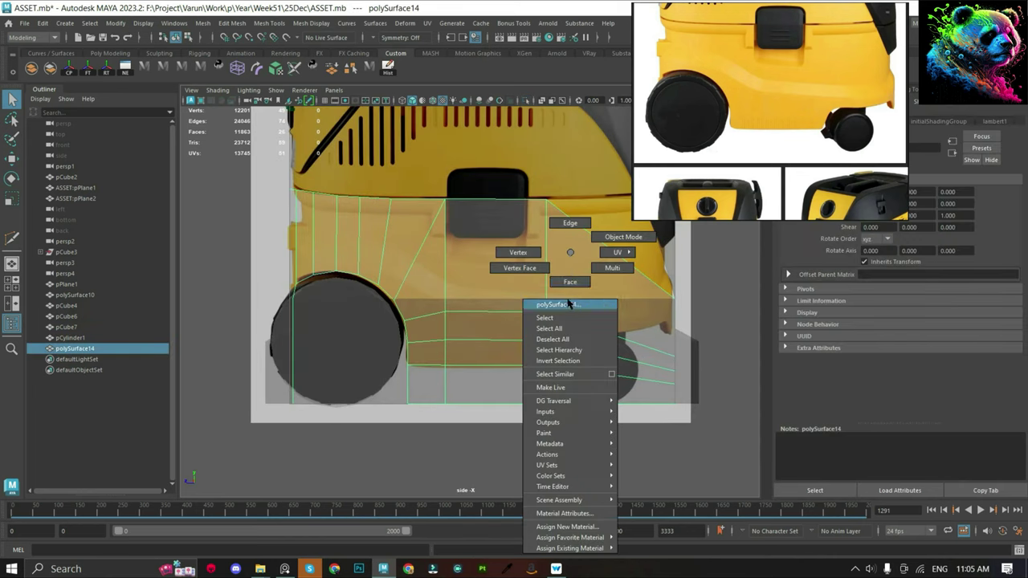
pyautogui.moveTo(529, 473); pyautogui.dragTo(554, 477)
pyautogui.press('F9')
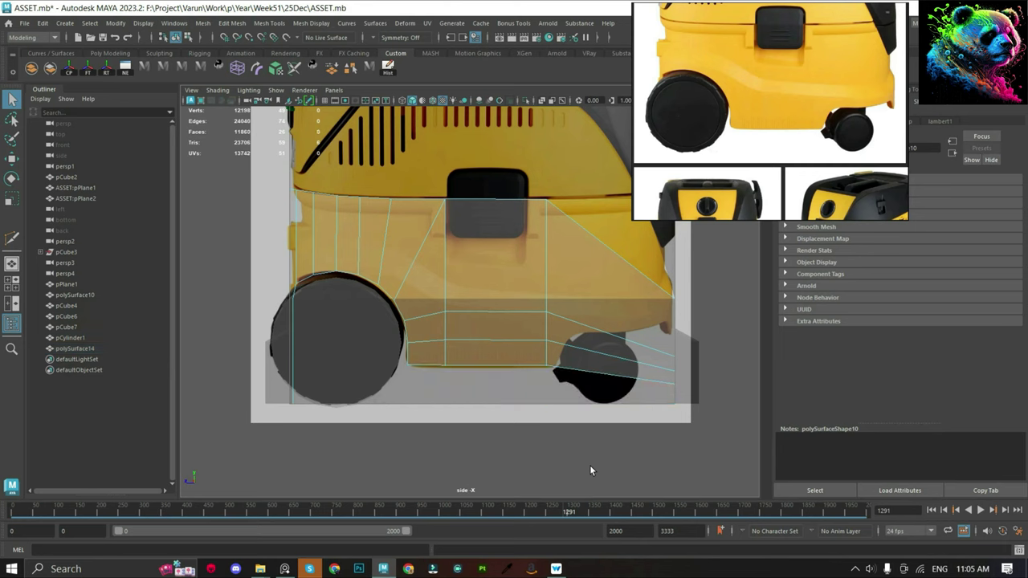
pyautogui.scroll(2, 491, 361)
pyautogui.moveTo(367, 383); pyautogui.dragTo(489, 433)
pyautogui.scroll(3, 489, 434)
pyautogui.press('e')
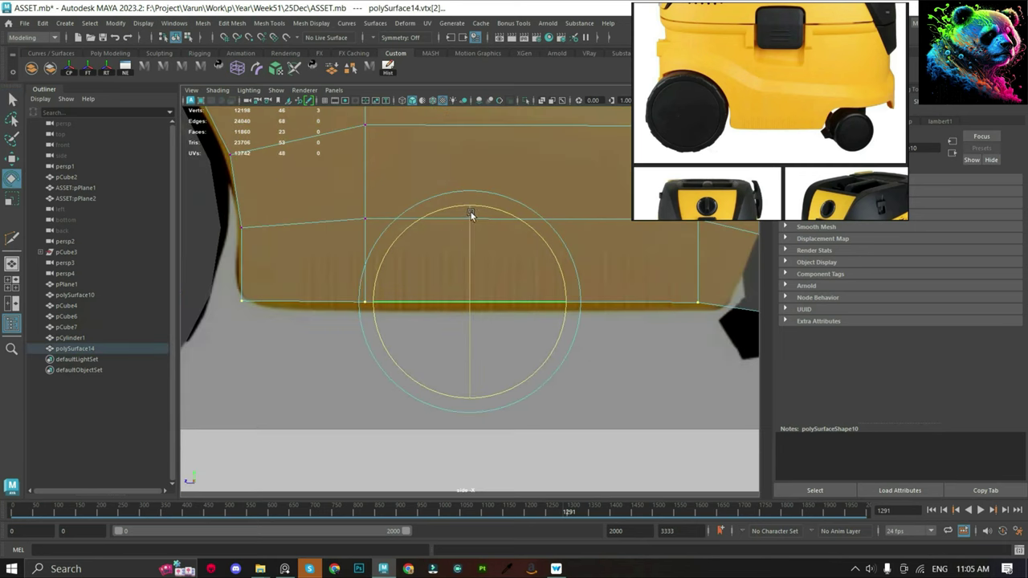
pyautogui.press('w')
pyautogui.scroll(-3, 470, 210)
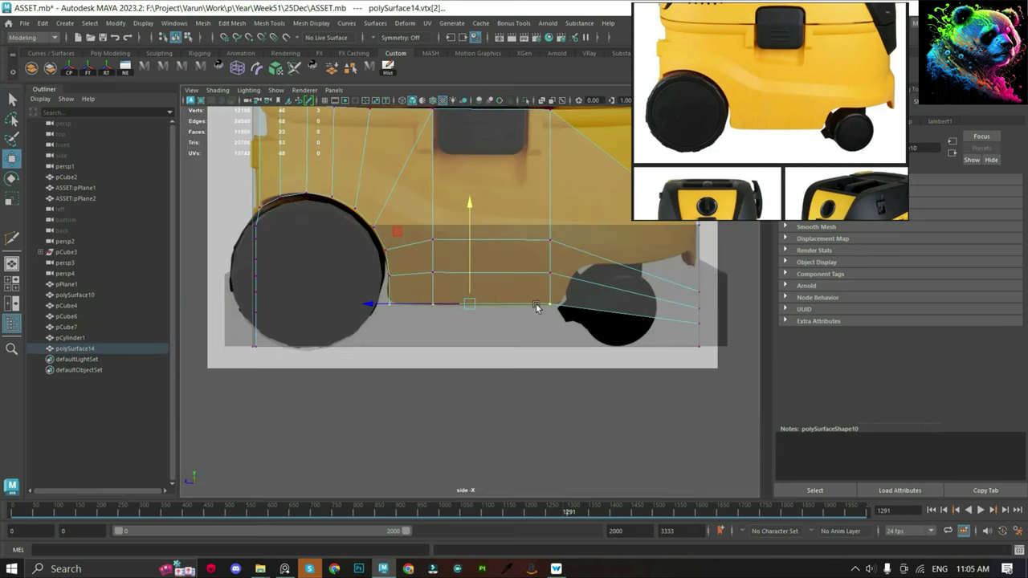
pyautogui.scroll(4, 557, 282)
pyautogui.scroll(-3, 438, 245)
pyautogui.scroll(2, 420, 299)
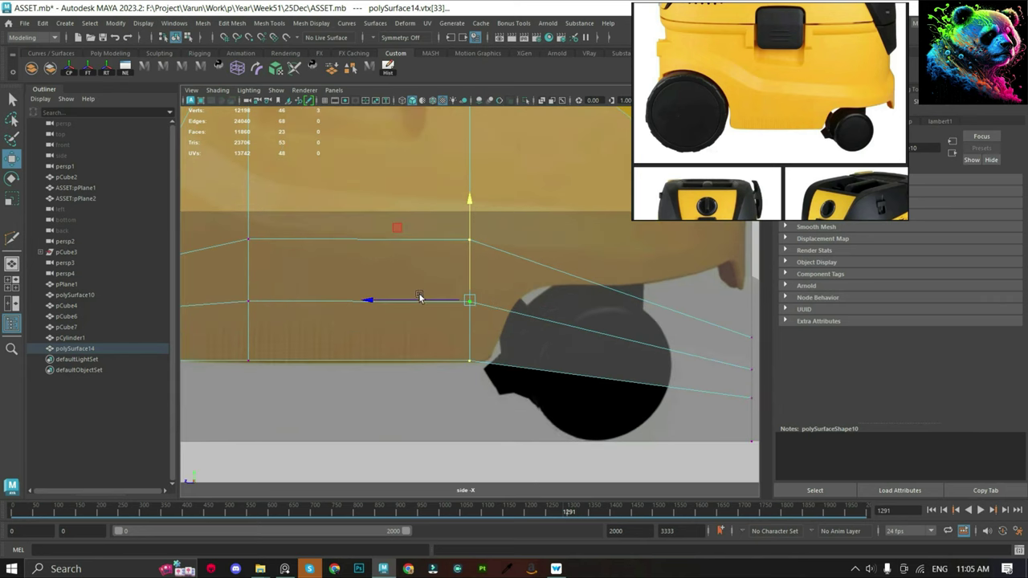
pyautogui.moveTo(419, 300); pyautogui.dragTo(432, 311)
pyautogui.scroll(2, 431, 312)
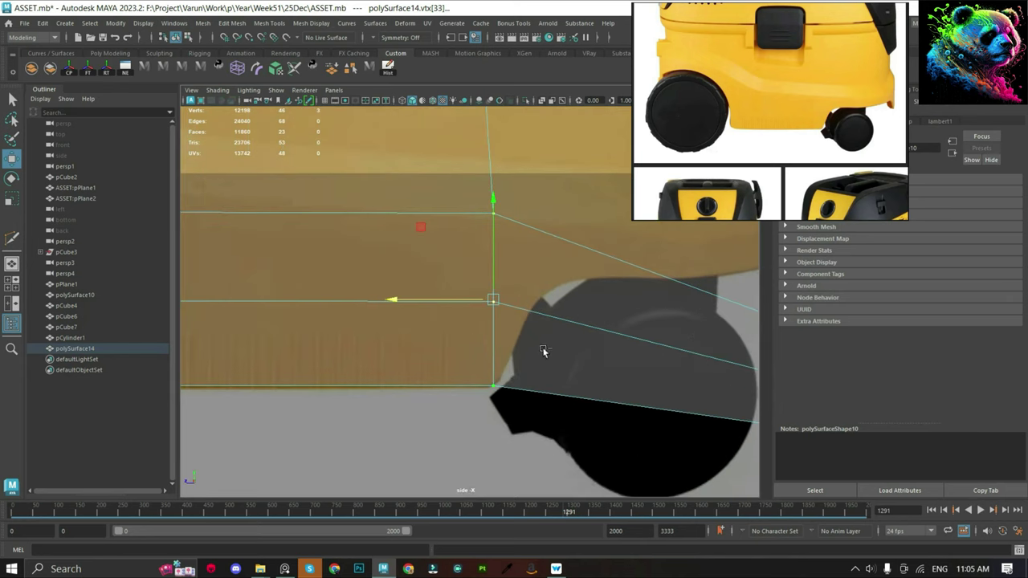
# Multi-Cut new edges following the wheel arch, starting at the arch corner.
pyautogui.press('y')
pyautogui.click(530, 312)
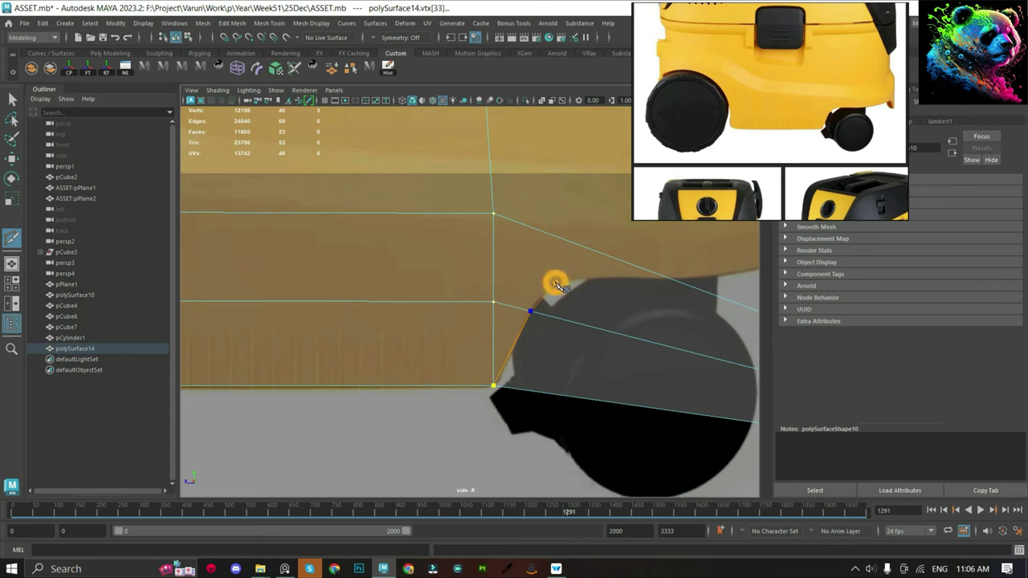
pyautogui.click(555, 282)
pyautogui.scroll(-2, 674, 281)
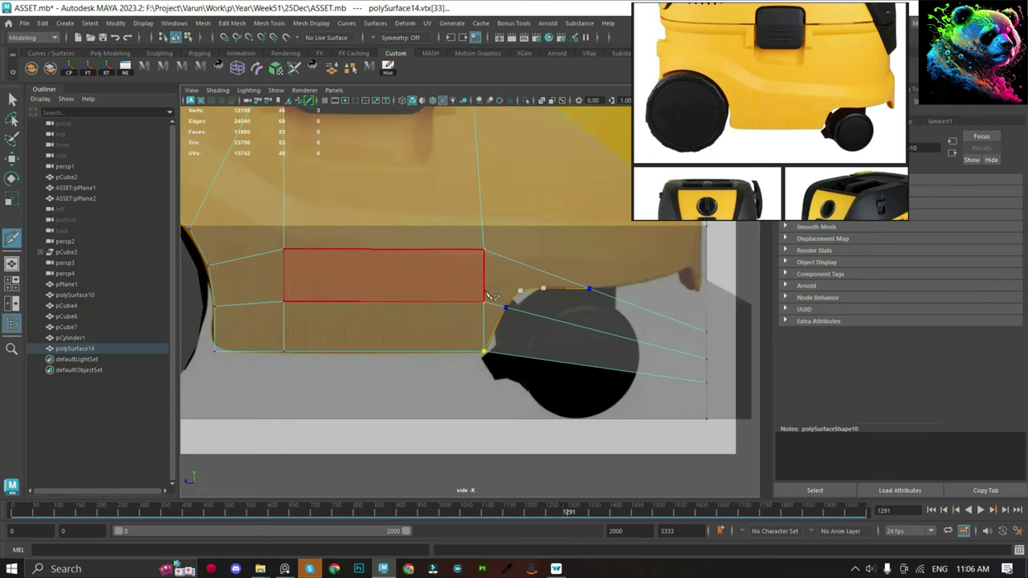
pyautogui.click(656, 280)
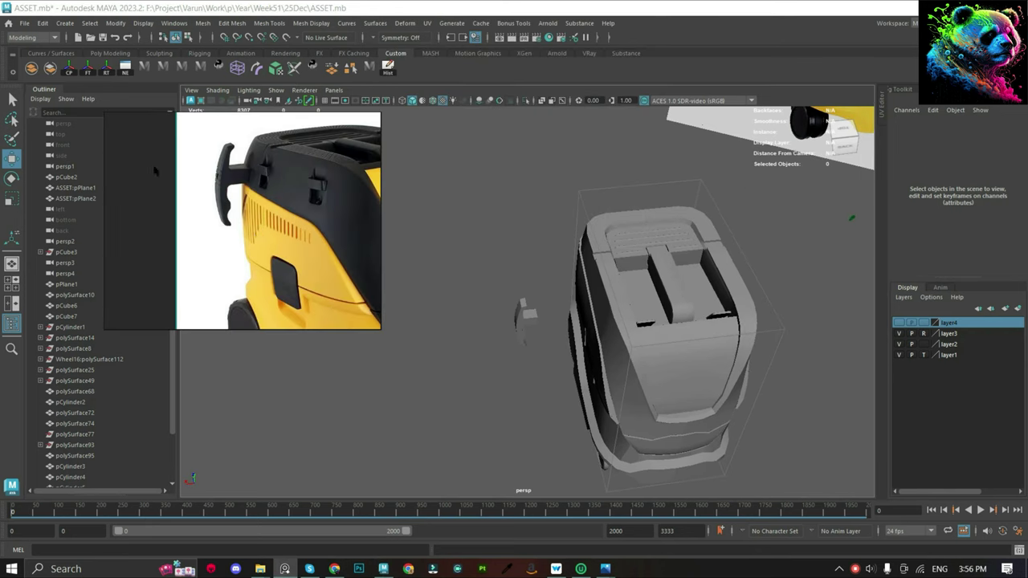
# Select and frame the side handle, inspecting its edges and faces.
pyautogui.scroll(3, 503, 294)
pyautogui.scroll(4, 503, 294)
pyautogui.click(504, 292)
pyautogui.press('f')
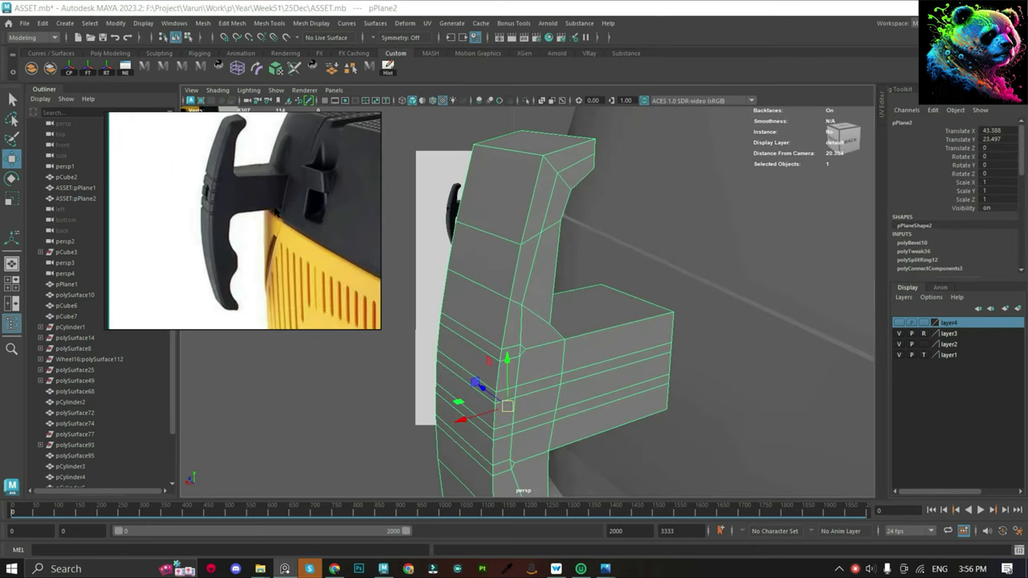
pyautogui.scroll(-2, 553, 343)
pyautogui.moveTo(552, 344)
pyautogui.keyDown('alt'); pyautogui.mouseDown()
pyautogui.moveTo(562, 323)
pyautogui.moveTo(488, 328)
pyautogui.moveTo(518, 329)
pyautogui.mouseUp(); pyautogui.keyUp('alt')
pyautogui.press('F9')
pyautogui.press('F10')
pyautogui.click(692, 228)
pyautogui.keyDown('shift'); pyautogui.rightClick(543, 215); pyautogui.keyUp('shift')
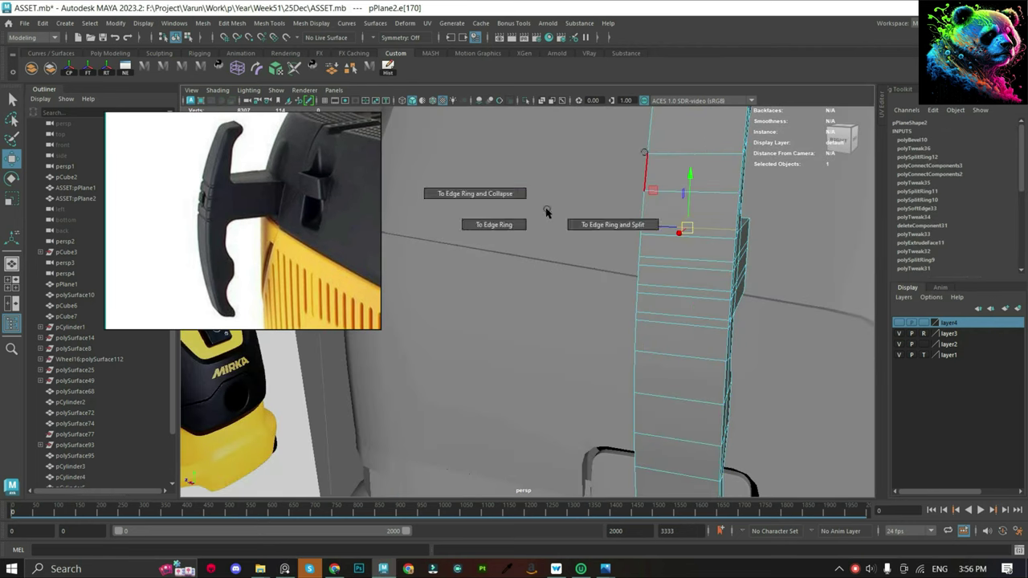
pyautogui.scroll(-4, 550, 273)
pyautogui.scroll(-3, 575, 208)
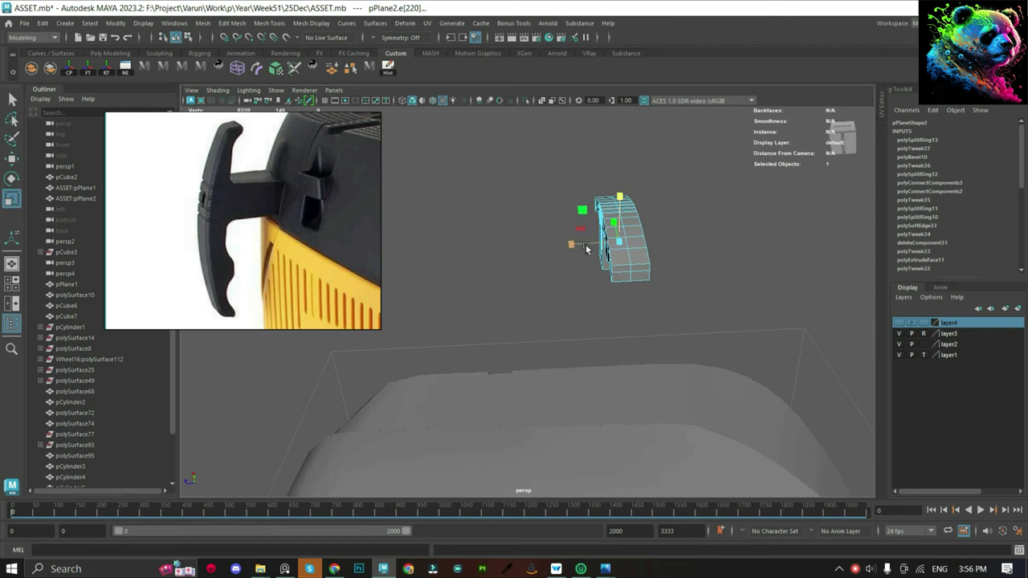
pyautogui.press('F11')
pyautogui.click(614, 235)
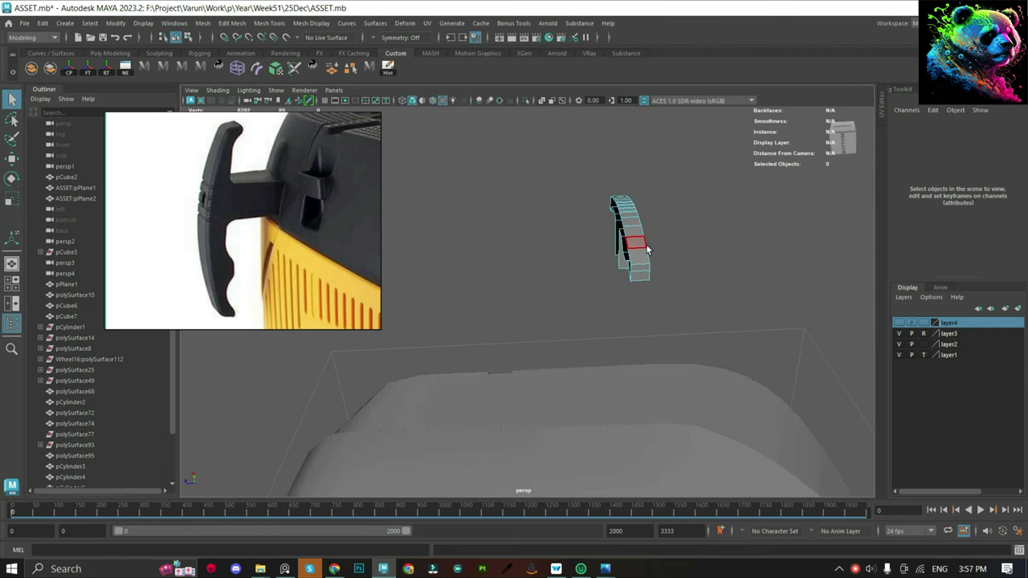
# Snap the handle's pivot onto a point and delete its construction history.
pyautogui.press('F8')
pyautogui.moveTo(645, 244)
pyautogui.keyDown('alt'); pyautogui.mouseDown()
pyautogui.moveTo(703, 272)
pyautogui.moveTo(639, 341)
pyautogui.moveTo(683, 307)
pyautogui.moveTo(666, 310)
pyautogui.mouseUp(); pyautogui.keyUp('alt')
pyautogui.press('w')
pyautogui.press('d')
pyautogui.press('v')
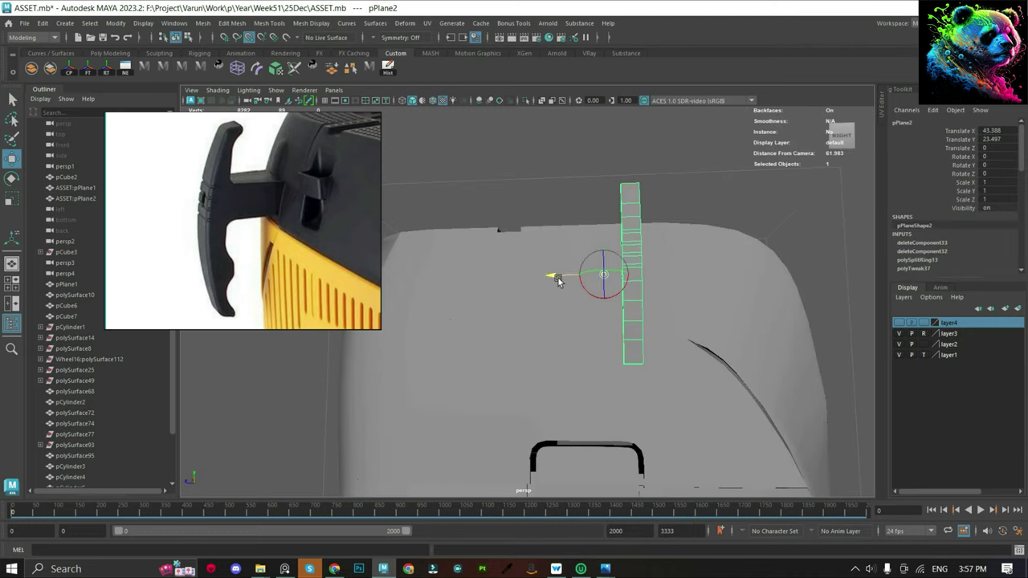
pyautogui.hotkey('alt', 'shift', 'd')
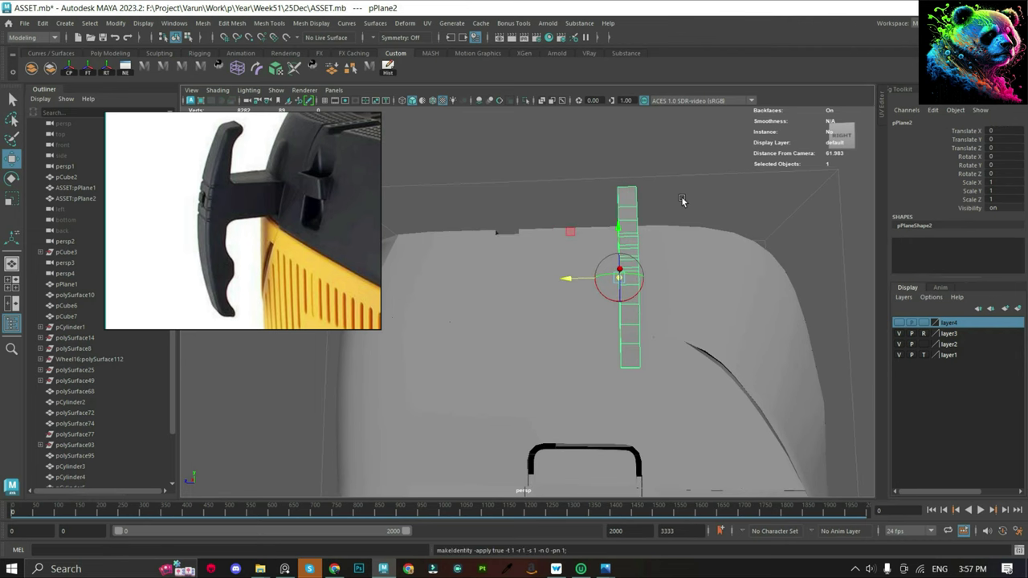
# Set the handle copy's Scale X, Y and Z to -1 to mirror it.
pyautogui.keyDown('alt'); pyautogui.moveTo(682, 200); pyautogui.dragTo(663, 245); pyautogui.keyUp('alt')
pyautogui.scroll(2, 661, 247)
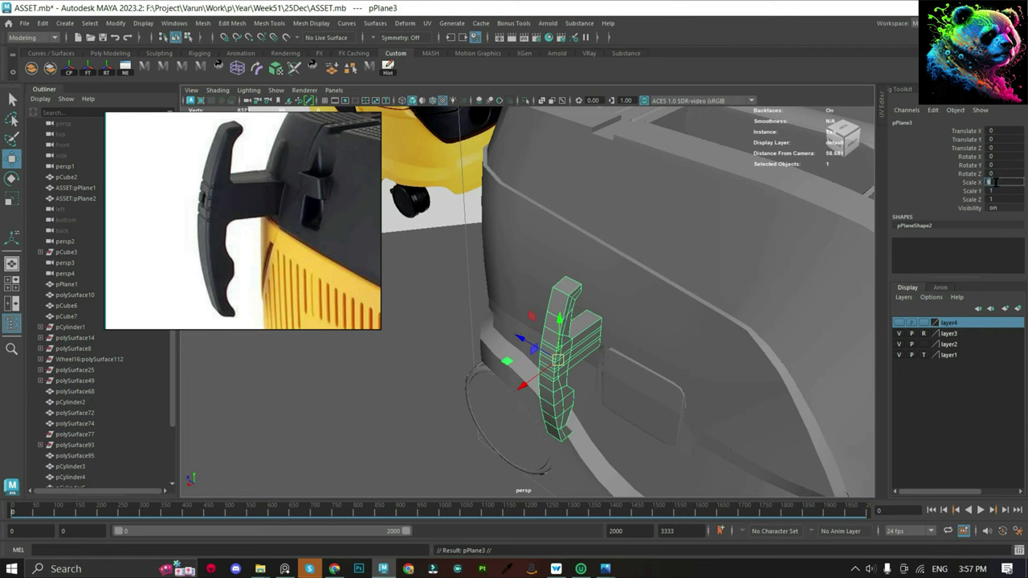
pyautogui.write('-1')
pyautogui.press('Return')
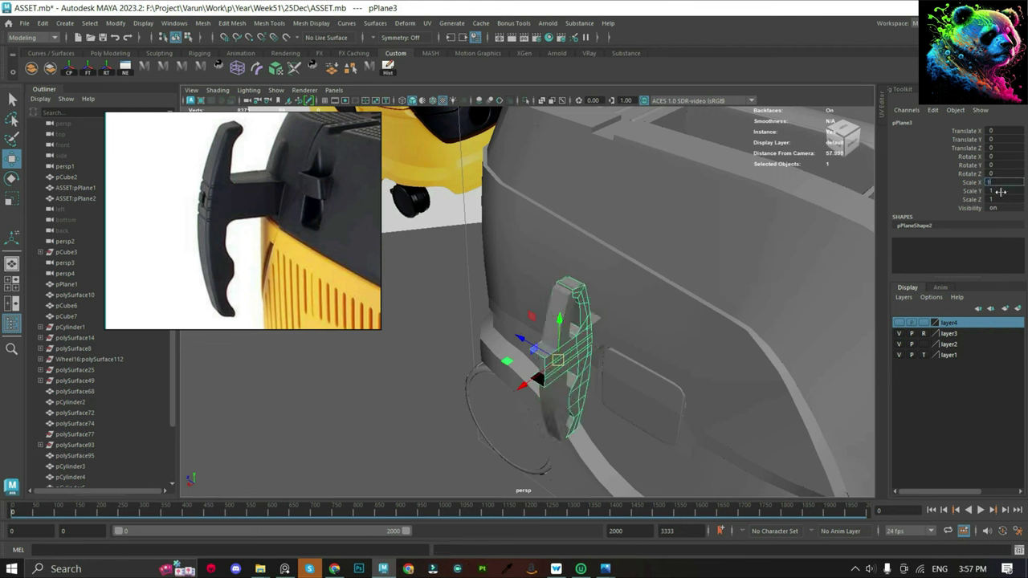
pyautogui.click(995, 192)
pyautogui.write('-1')
pyautogui.press('Return')
pyautogui.click(998, 199)
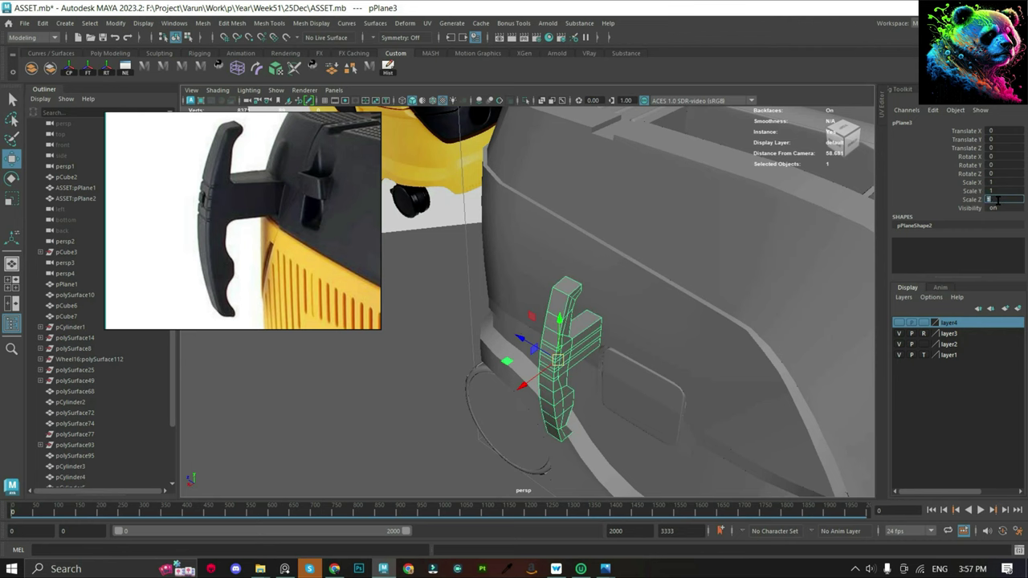
pyautogui.press('Return')
# Reselect the handle and frame it to inspect the curved grip.
pyautogui.click(397, 416)
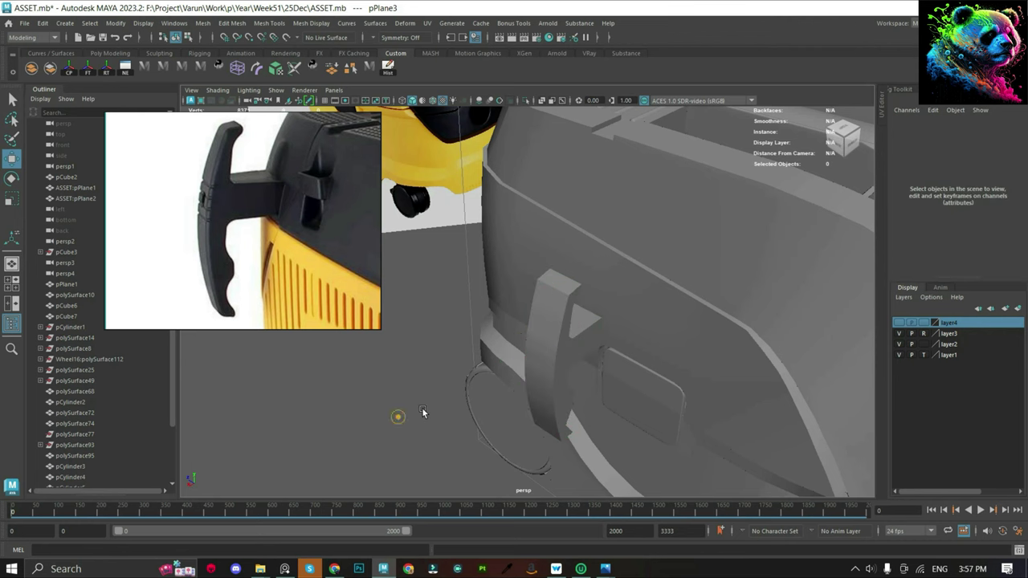
pyautogui.click(543, 327)
pyautogui.press('f')
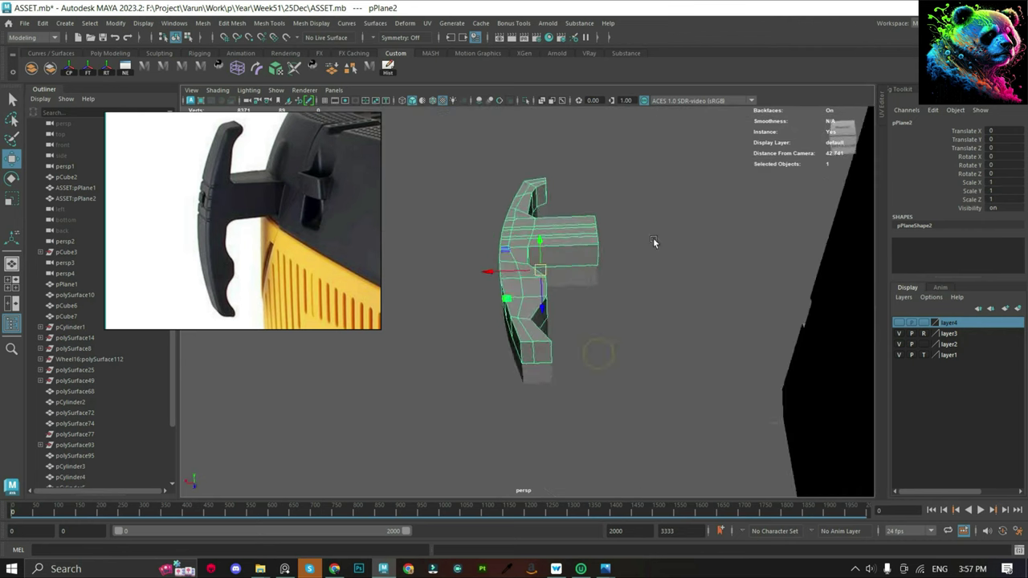
pyautogui.moveTo(653, 237)
pyautogui.keyDown('alt'); pyautogui.mouseDown()
pyautogui.moveTo(709, 300)
pyautogui.moveTo(678, 330)
pyautogui.mouseUp(); pyautogui.keyUp('alt')
# Preview the handle smoothed, return to the low-poly cage, and select its corner edges.
pyautogui.press('3')
pyautogui.click(510, 292)
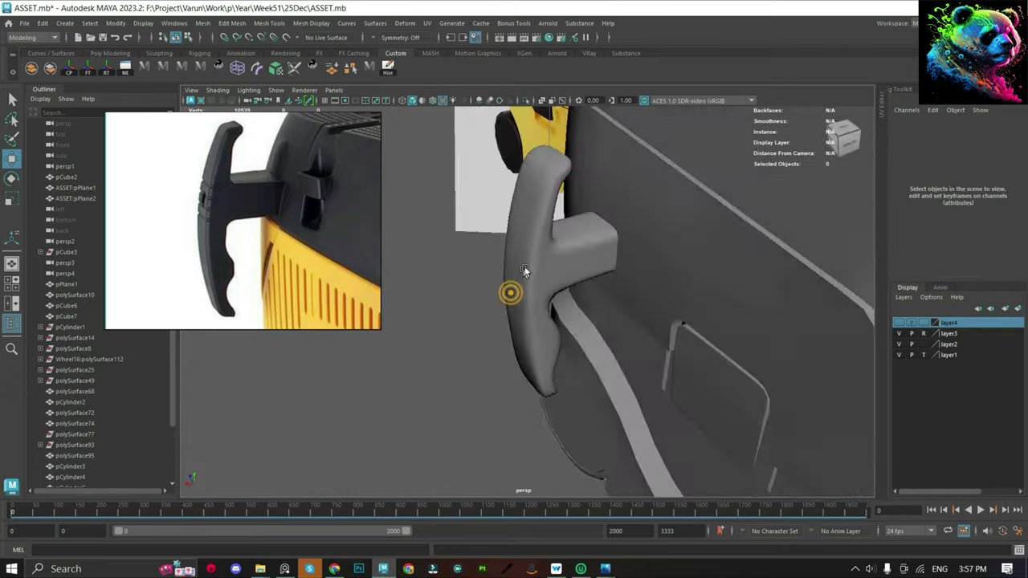
pyautogui.moveTo(523, 272)
pyautogui.keyDown('alt'); pyautogui.mouseDown()
pyautogui.moveTo(543, 209)
pyautogui.moveTo(566, 309)
pyautogui.moveTo(538, 240)
pyautogui.mouseUp(); pyautogui.keyUp('alt')
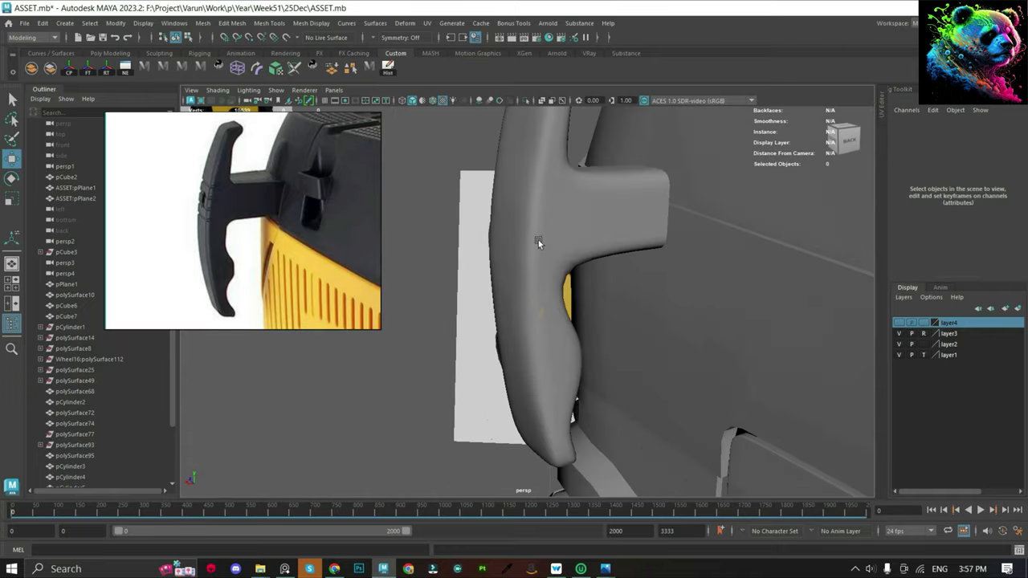
pyautogui.press('1')
pyautogui.moveTo(538, 240); pyautogui.dragTo(504, 181, button='right')
pyautogui.click(532, 201)
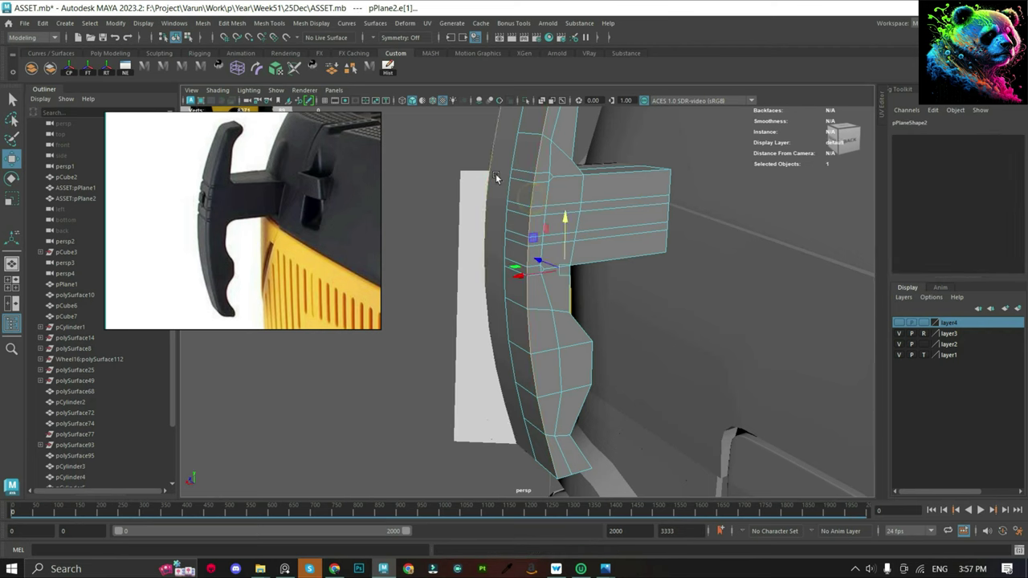
pyautogui.moveTo(496, 173)
pyautogui.keyDown('alt'); pyautogui.mouseDown()
pyautogui.moveTo(546, 294)
pyautogui.moveTo(528, 229)
pyautogui.moveTo(546, 305)
pyautogui.moveTo(587, 325)
pyautogui.moveTo(532, 251)
pyautogui.moveTo(372, 209)
pyautogui.mouseUp(); pyautogui.keyUp('alt')
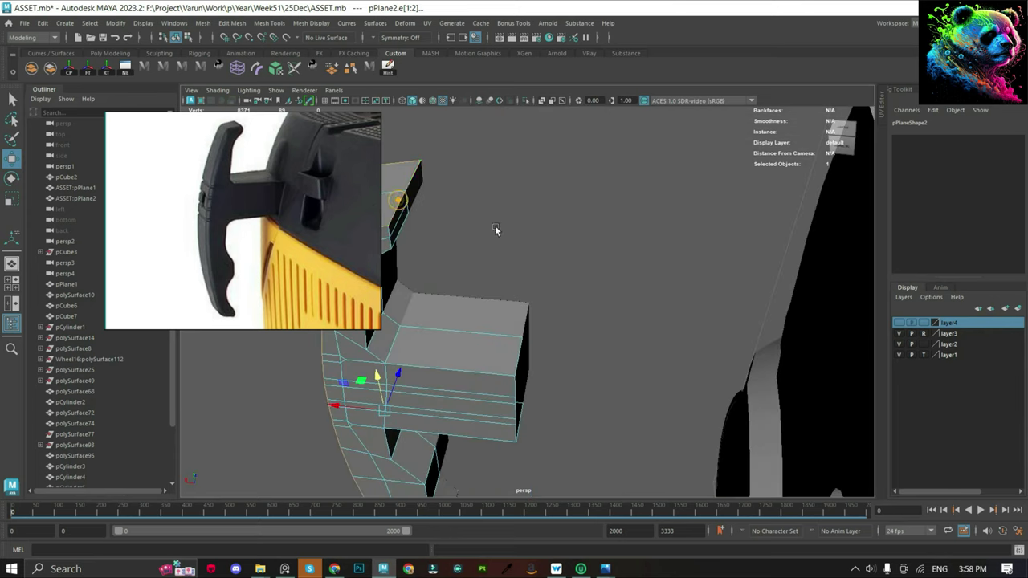
pyautogui.moveTo(494, 230)
pyautogui.keyDown('alt'); pyautogui.mouseDown()
pyautogui.moveTo(663, 245)
pyautogui.moveTo(586, 275)
pyautogui.mouseUp(); pyautogui.keyUp('alt')
pyautogui.moveTo(611, 358)
pyautogui.keyDown('alt'); pyautogui.mouseDown()
pyautogui.moveTo(608, 215)
pyautogui.moveTo(617, 348)
pyautogui.moveTo(495, 237)
pyautogui.moveTo(543, 304)
pyautogui.moveTo(640, 159)
pyautogui.moveTo(572, 244)
pyautogui.moveTo(529, 232)
pyautogui.mouseUp(); pyautogui.keyUp('alt')
# Bevel the selected handle edges with Fraction 0.8 and 3 Segments.
pyautogui.hotkey('ctrl', 'b')
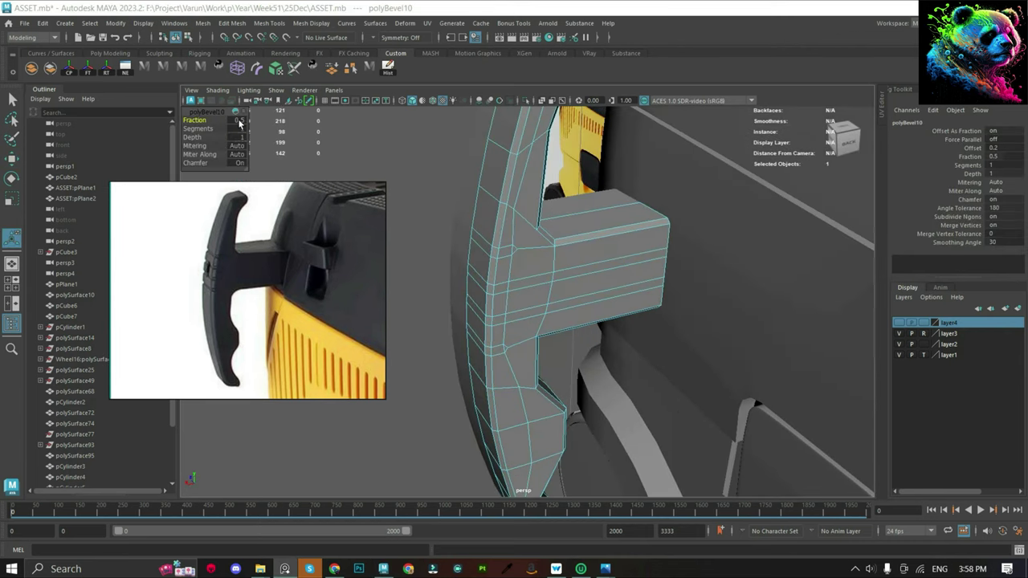
pyautogui.click(238, 120)
pyautogui.write('0.8')
pyautogui.press('Return')
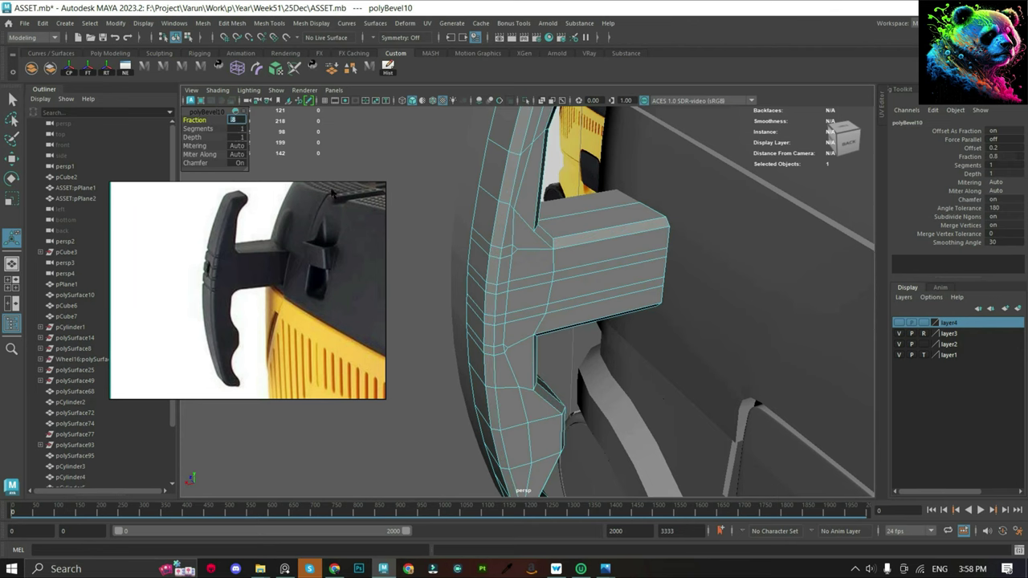
pyautogui.moveTo(233, 127); pyautogui.dragTo(458, 271)
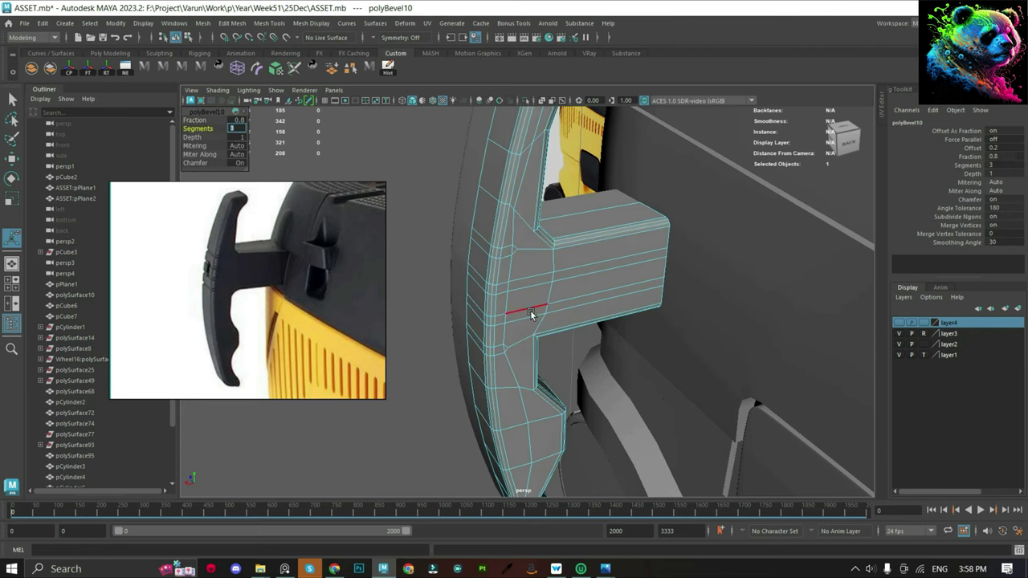
pyautogui.moveTo(530, 313)
pyautogui.keyDown('alt'); pyautogui.mouseDown()
pyautogui.moveTo(532, 252)
pyautogui.moveTo(546, 298)
pyautogui.mouseUp(); pyautogui.keyUp('alt')
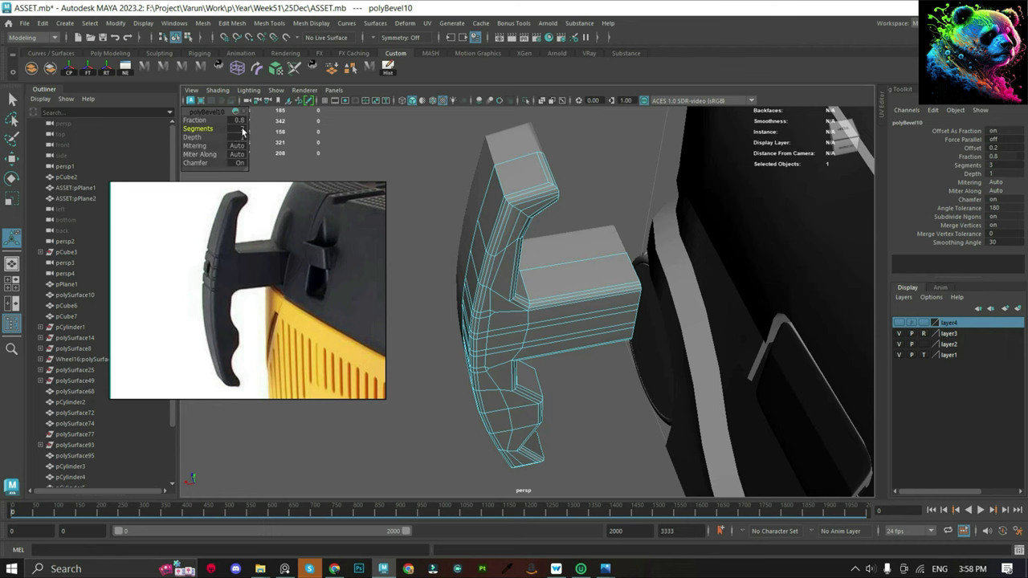
pyautogui.keyDown('alt'); pyautogui.moveTo(532, 226); pyautogui.dragTo(578, 321); pyautogui.keyUp('alt')
pyautogui.scroll(3, 608, 395)
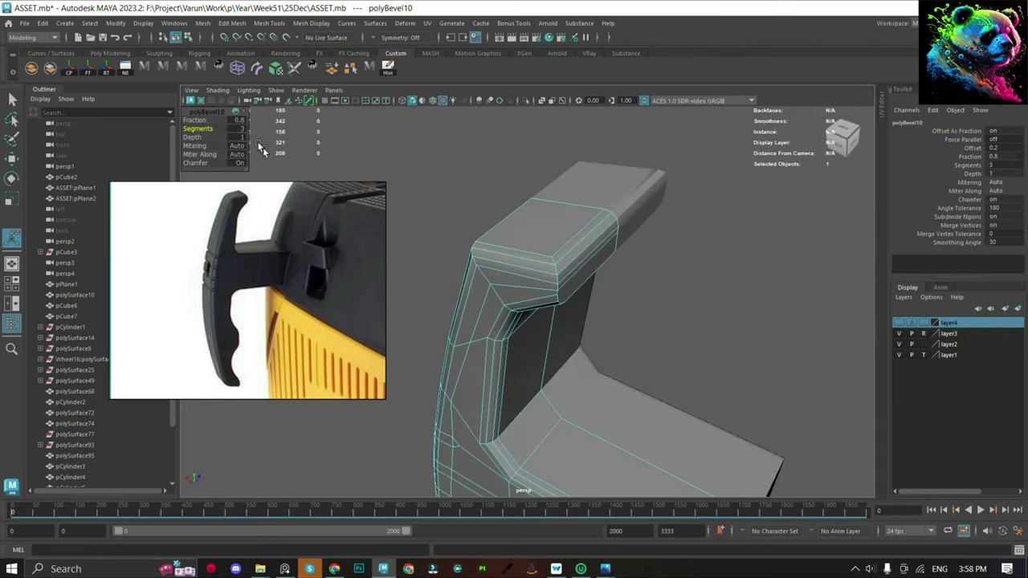
# Undo the bevel setting changes and inspect the handle from several angles.
pyautogui.hotkey('ctrl', 'z')
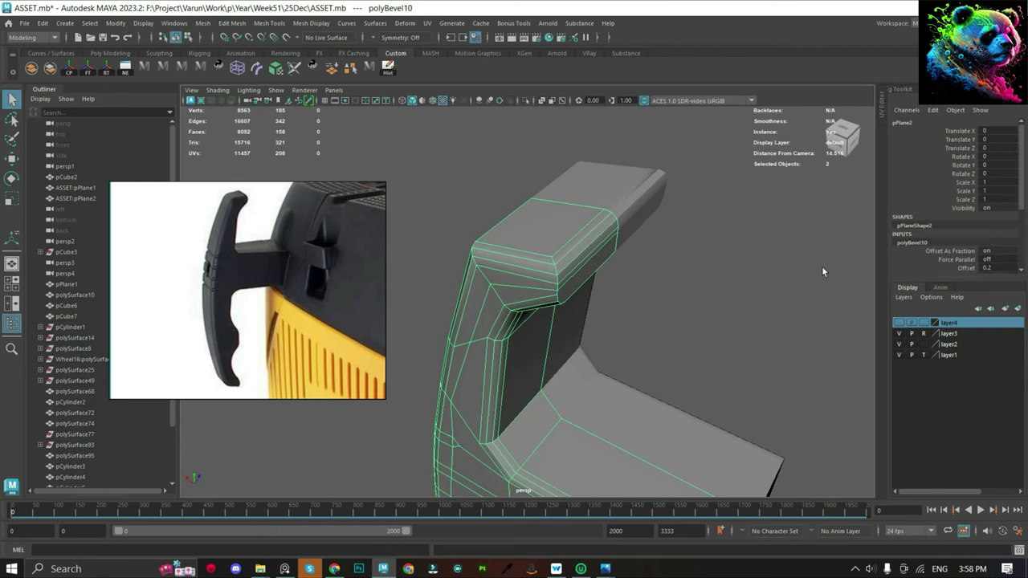
pyautogui.hotkey('ctrl', 'z')
pyautogui.hotkey('ctrl', 'z')
pyautogui.hotkey('ctrl', 'z')
pyautogui.hotkey('ctrl', 'z')
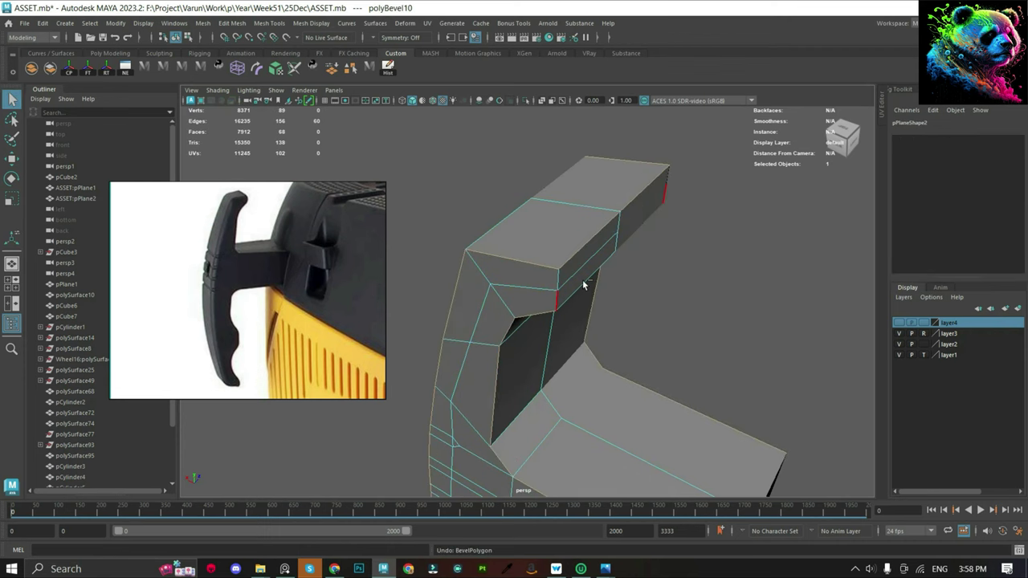
pyautogui.moveTo(606, 269); pyautogui.dragTo(564, 291, button='right')
pyautogui.scroll(-3, 552, 283)
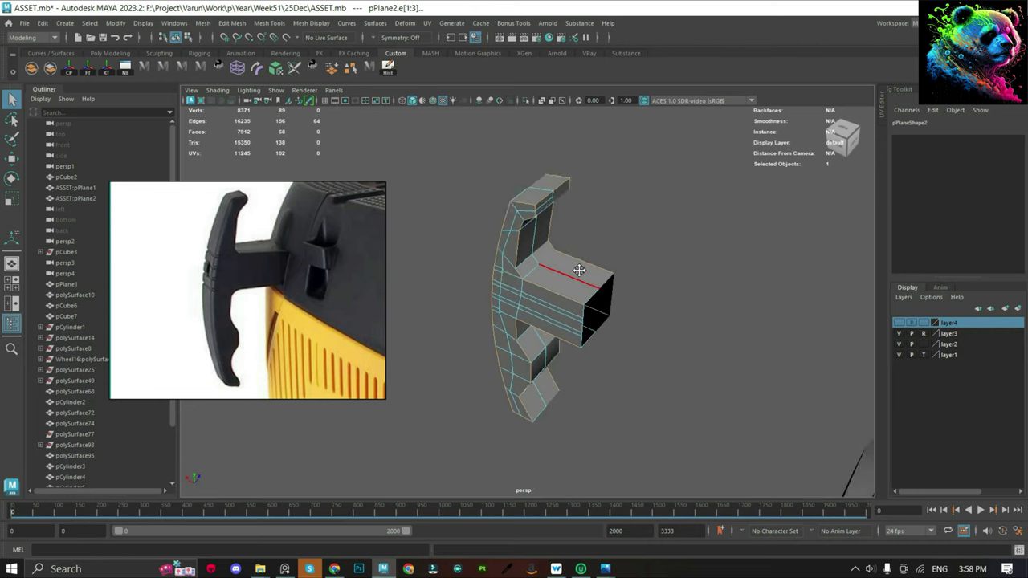
pyautogui.keyDown('alt'); pyautogui.moveTo(562, 305); pyautogui.dragTo(593, 338); pyautogui.keyUp('alt')
pyautogui.keyDown('alt'); pyautogui.moveTo(621, 372); pyautogui.dragTo(551, 383); pyautogui.keyUp('alt')
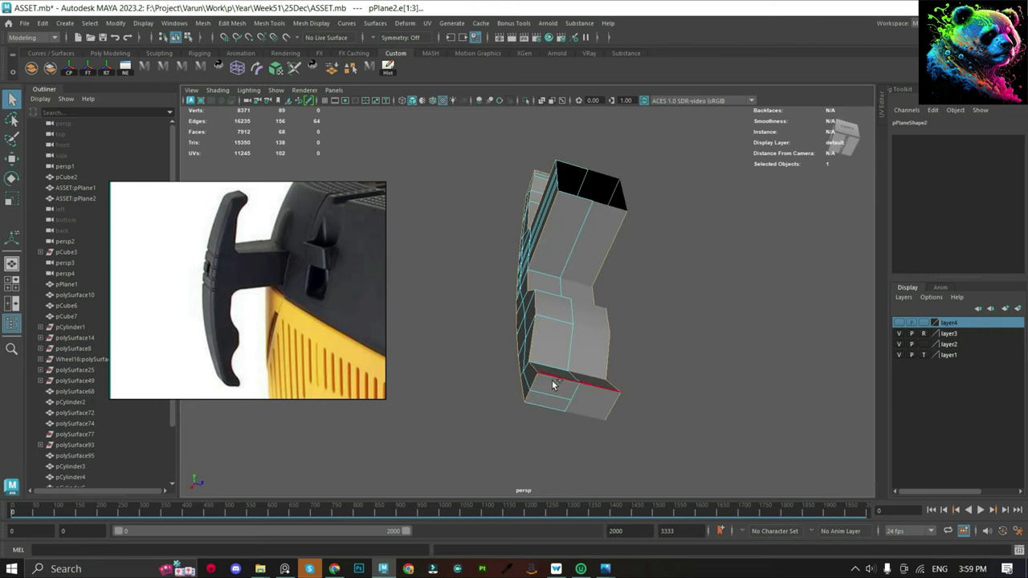
pyautogui.moveTo(452, 299)
pyautogui.keyDown('alt'); pyautogui.mouseDown()
pyautogui.moveTo(575, 300)
pyautogui.moveTo(467, 378)
pyautogui.mouseUp(); pyautogui.keyUp('alt')
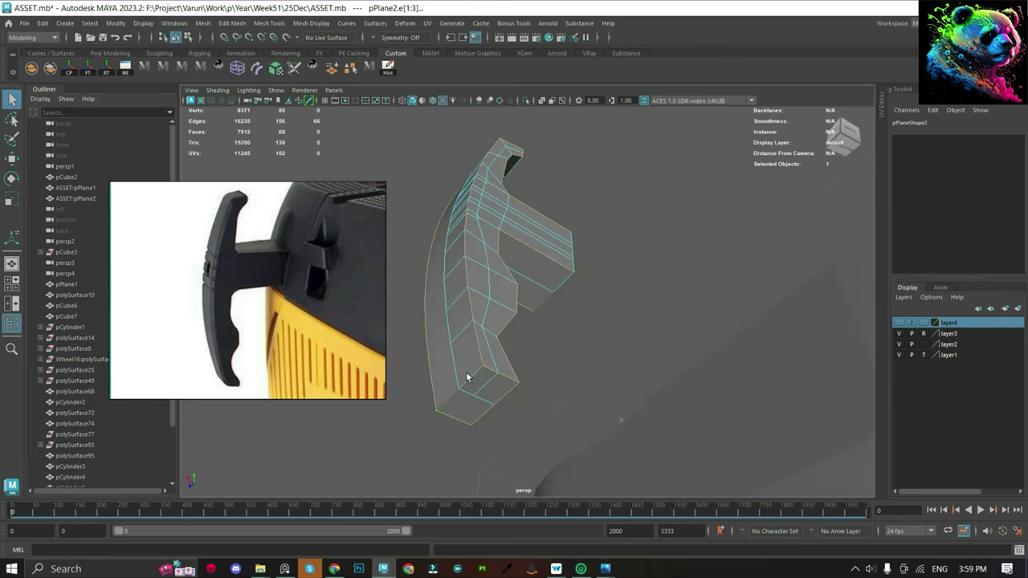
pyautogui.moveTo(520, 322)
pyautogui.keyDown('alt'); pyautogui.mouseDown()
pyautogui.moveTo(545, 319)
pyautogui.moveTo(544, 368)
pyautogui.mouseUp(); pyautogui.keyUp('alt')
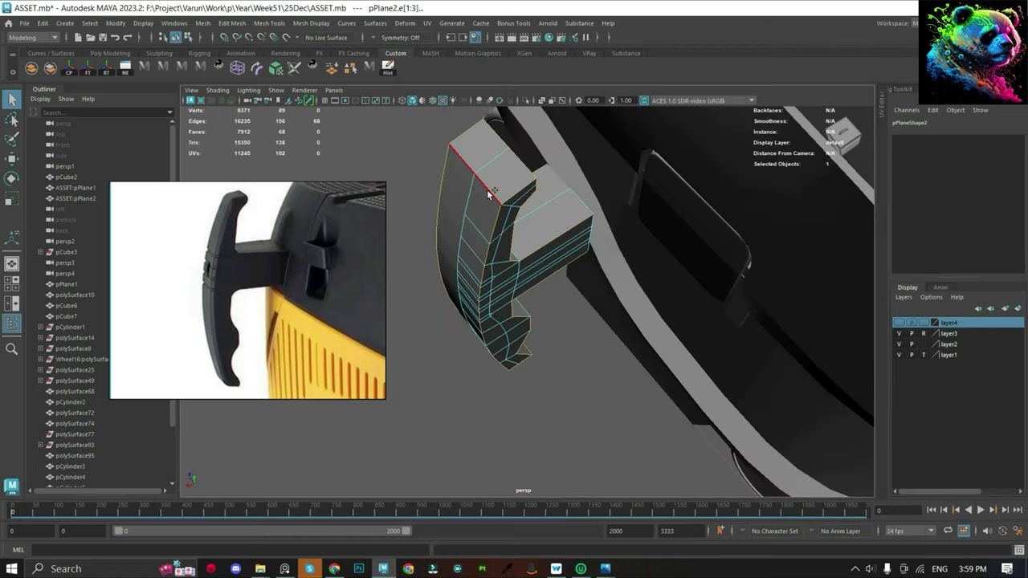
# Re-bevel the handle edge with 2 segments and fraction 1, undoing the last fraction change.
pyautogui.keyDown('shift'); pyautogui.moveTo(488, 195); pyautogui.dragTo(470, 241, button='right'); pyautogui.keyUp('shift')
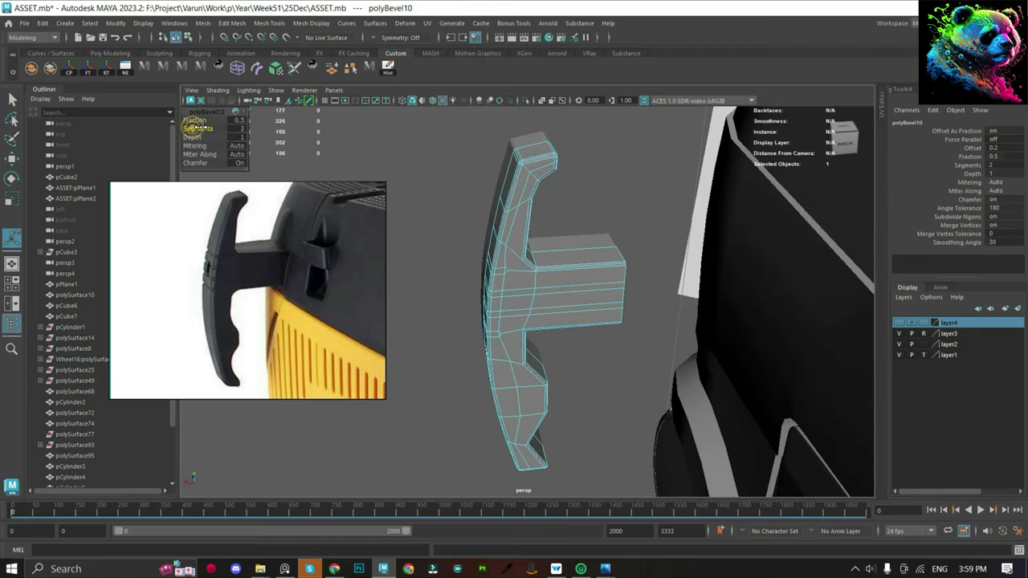
pyautogui.moveTo(195, 127); pyautogui.dragTo(198, 128)
pyautogui.write('2')
pyautogui.press('Return')
pyautogui.click(238, 120)
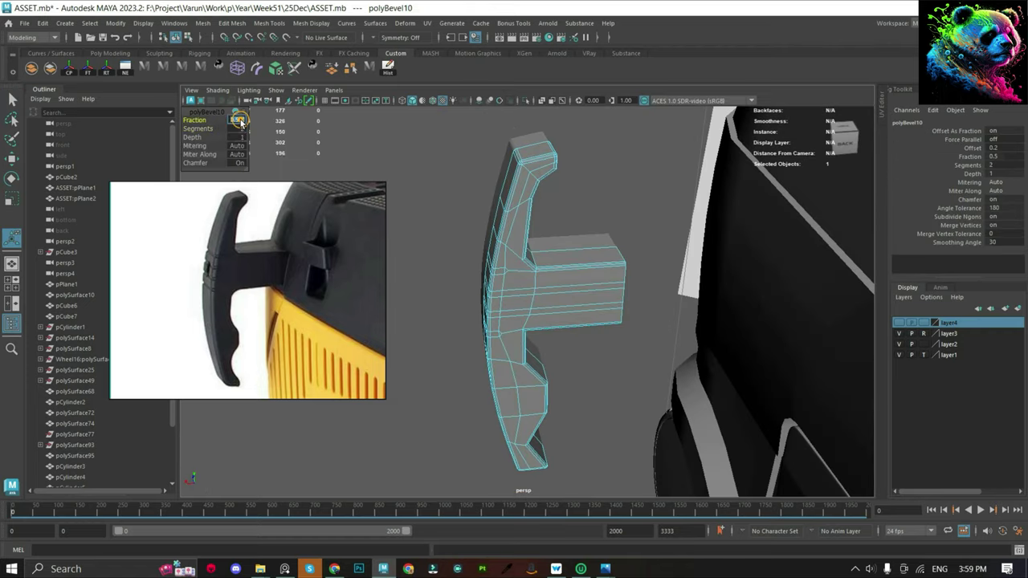
pyautogui.write('1')
pyautogui.press('Return')
pyautogui.moveTo(555, 245)
pyautogui.keyDown('alt'); pyautogui.mouseDown()
pyautogui.moveTo(478, 244)
pyautogui.moveTo(605, 268)
pyautogui.mouseUp(); pyautogui.keyUp('alt')
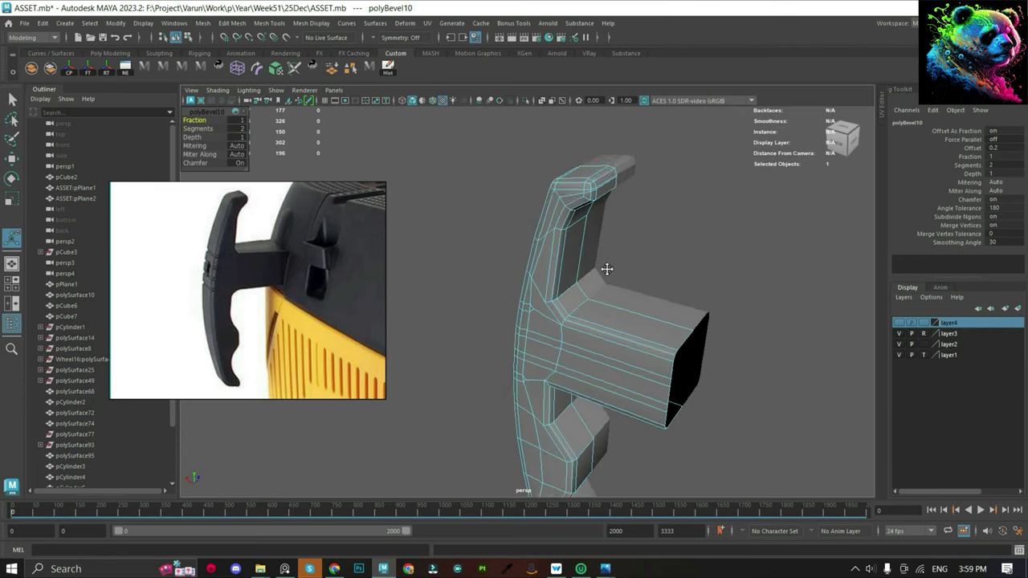
pyautogui.scroll(3, 631, 289)
pyautogui.hotkey('ctrl', 'z')
pyautogui.press('F10')
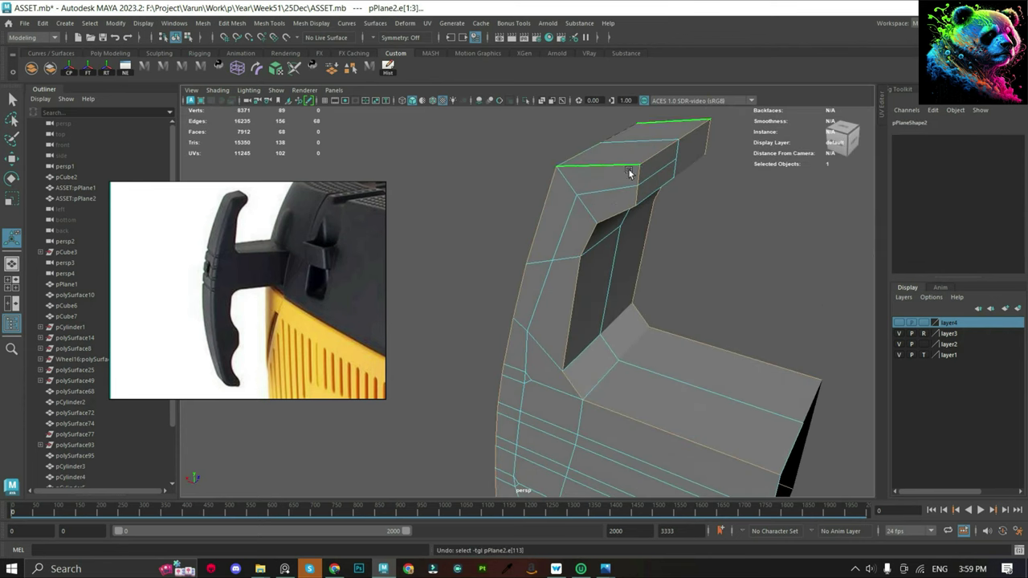
# Delete the unneeded edges on the top of the handle.
pyautogui.click(643, 169)
pyautogui.keyDown('alt'); pyautogui.moveTo(688, 232); pyautogui.dragTo(628, 264); pyautogui.keyUp('alt')
pyautogui.keyDown('alt'); pyautogui.moveTo(628, 265); pyautogui.dragTo(629, 241, button='middle'); pyautogui.keyUp('alt')
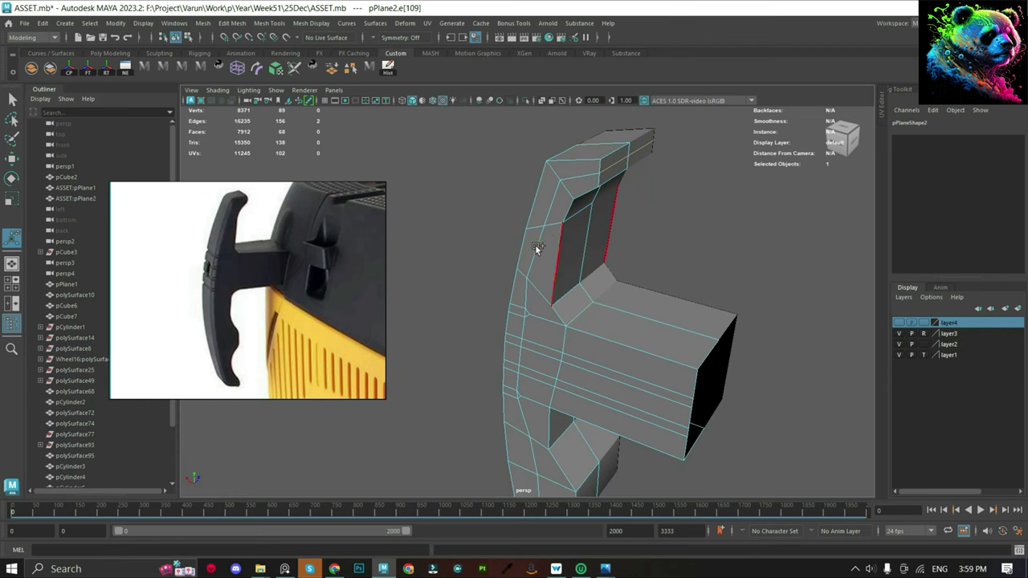
pyautogui.keyDown('shift'); pyautogui.moveTo(535, 245); pyautogui.dragTo(562, 190, button='right'); pyautogui.keyUp('shift')
pyautogui.press('Delete')
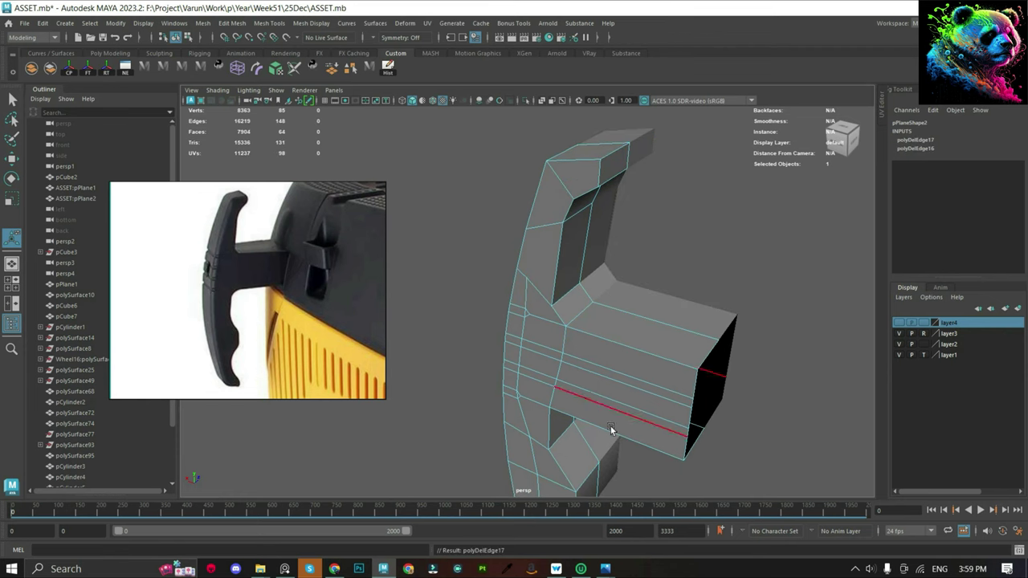
pyautogui.keyDown('alt'); pyautogui.moveTo(610, 426); pyautogui.dragTo(546, 337, button='middle'); pyautogui.keyUp('alt')
pyautogui.click(541, 344)
pyautogui.press('Delete')
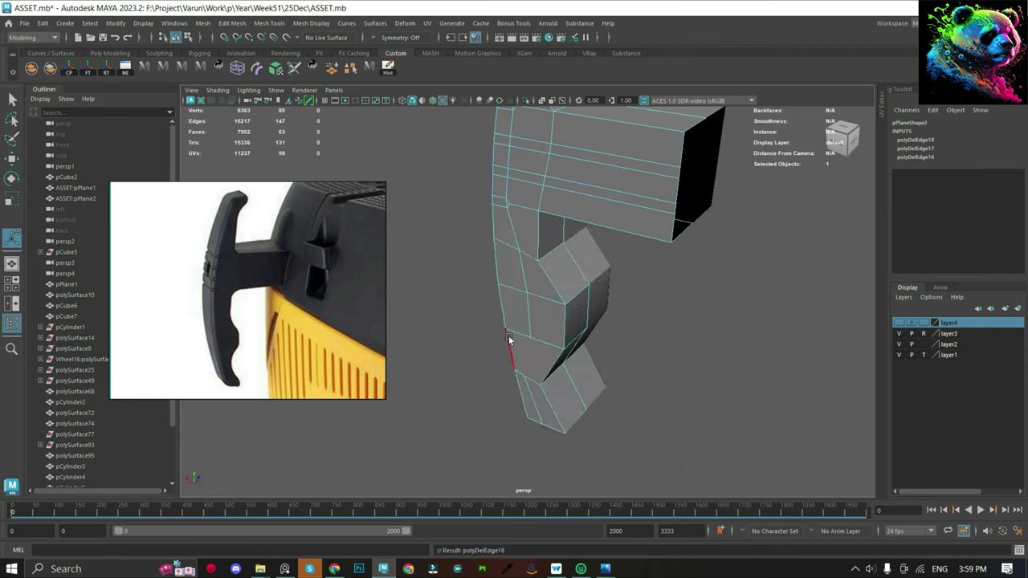
pyautogui.keyDown('alt'); pyautogui.moveTo(506, 345); pyautogui.dragTo(485, 270); pyautogui.keyUp('alt')
pyautogui.press('Delete')
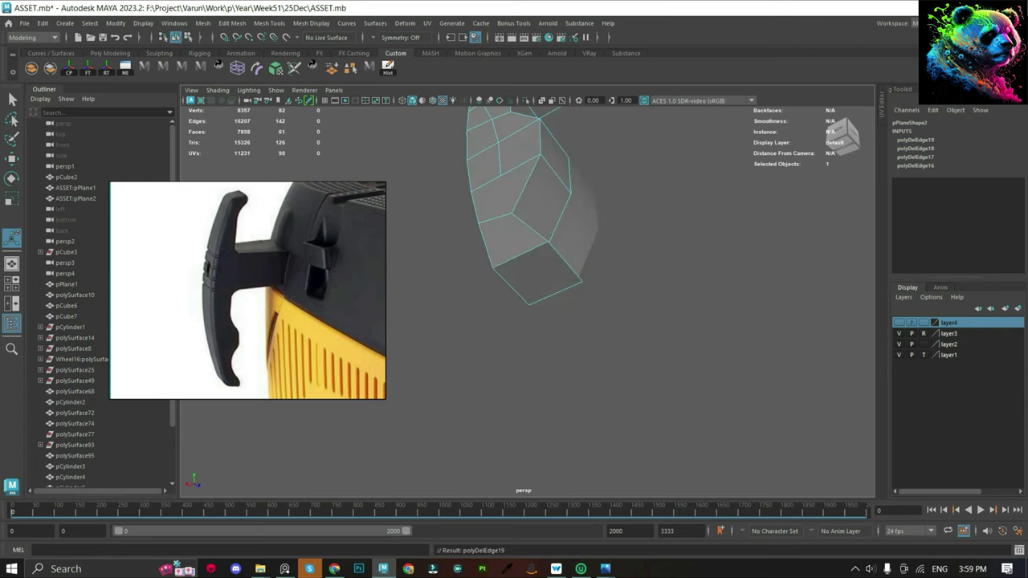
# Select faces on the grip's side of the handle arm, narrowing to a single face.
pyautogui.keyDown('alt'); pyautogui.moveTo(519, 177); pyautogui.dragTo(604, 348); pyautogui.keyUp('alt')
pyautogui.click(542, 318)
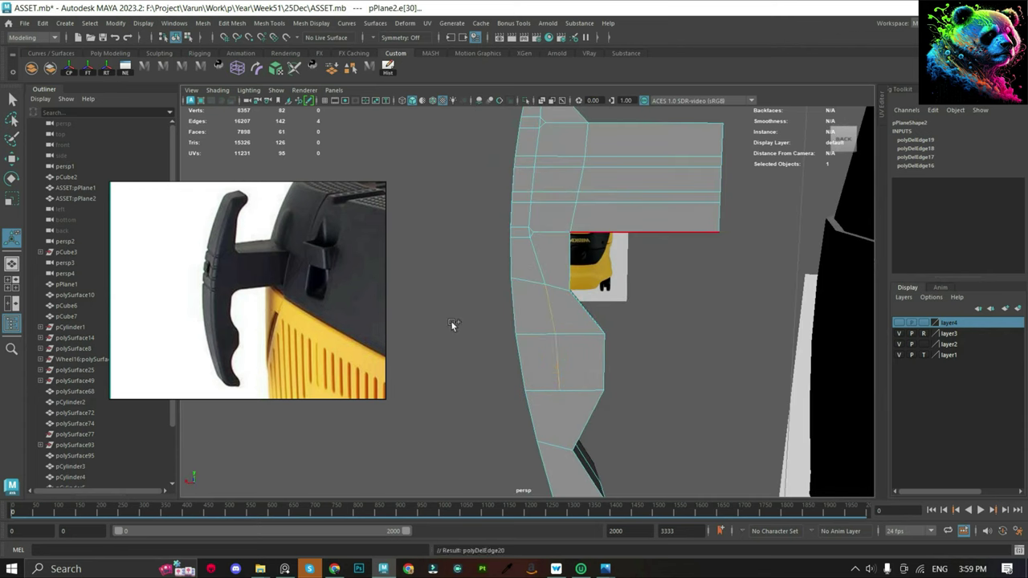
pyautogui.keyDown('alt'); pyautogui.moveTo(451, 321); pyautogui.dragTo(562, 241); pyautogui.keyUp('alt')
pyautogui.moveTo(562, 241); pyautogui.dragTo(562, 269, button='right')
pyautogui.click(519, 325)
pyautogui.keyDown('alt'); pyautogui.moveTo(519, 325); pyautogui.dragTo(550, 333); pyautogui.keyUp('alt')
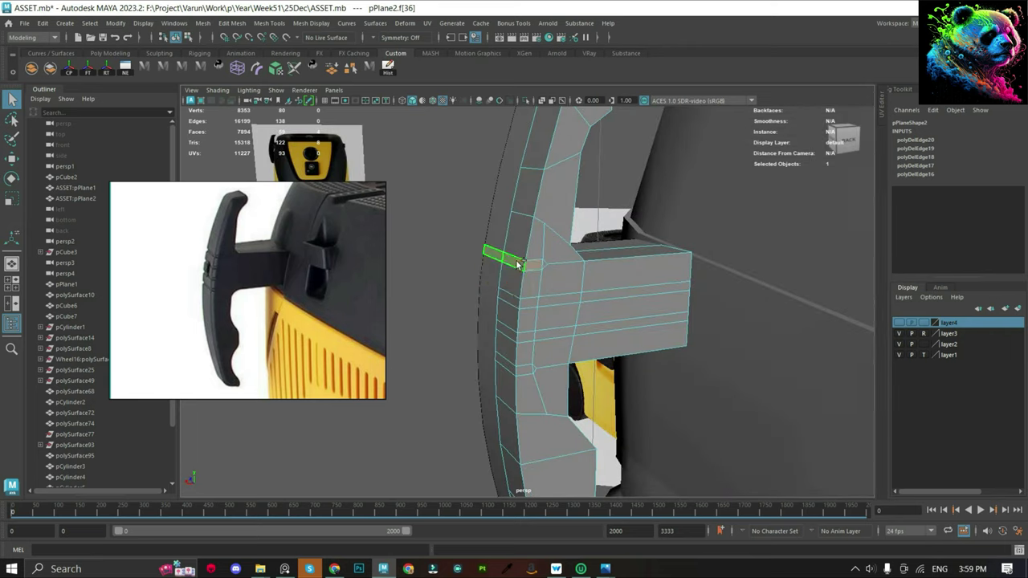
pyautogui.click(526, 305)
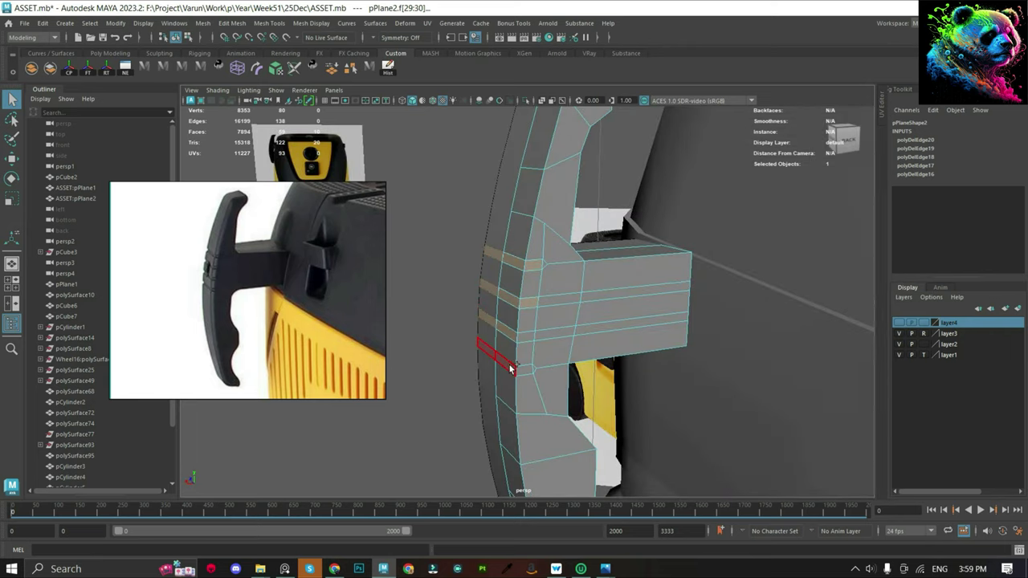
pyautogui.click(530, 304)
pyautogui.scroll(3, 541, 286)
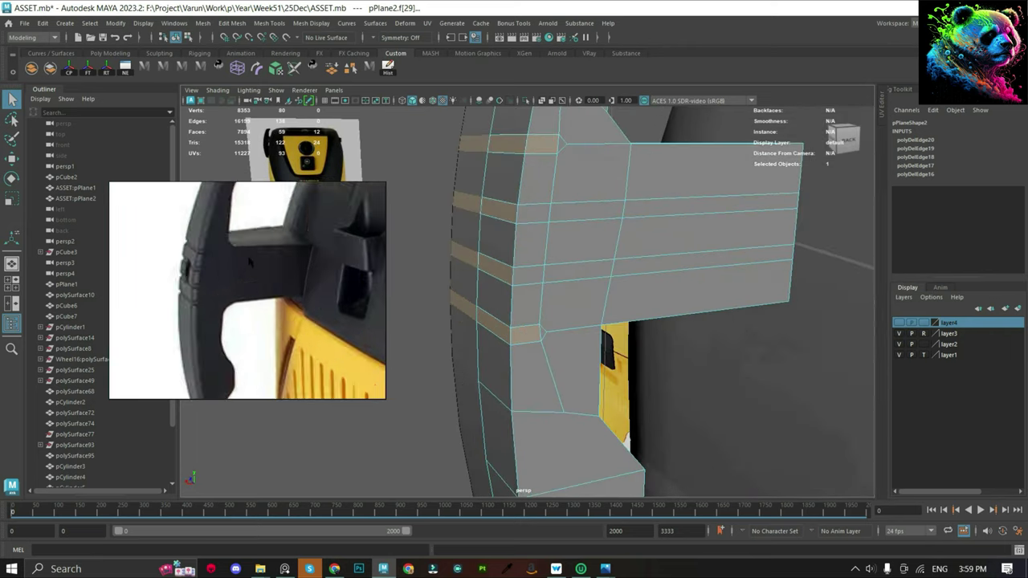
pyautogui.scroll(3, 255, 279)
pyautogui.keyDown('alt'); pyautogui.moveTo(529, 267); pyautogui.dragTo(529, 340); pyautogui.keyUp('alt')
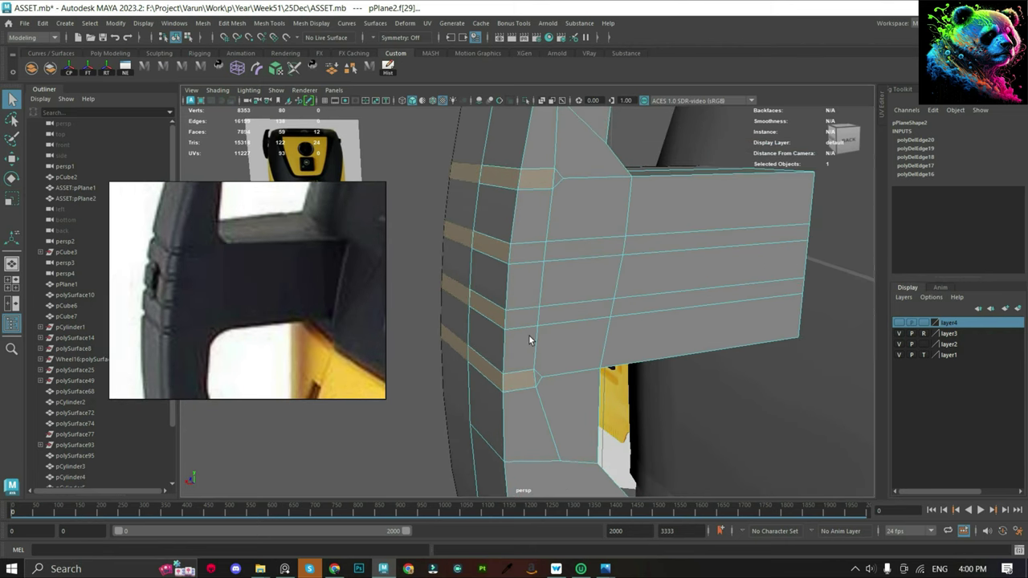
# Select the column of vertices along the arm and move it left.
pyautogui.click(451, 163)
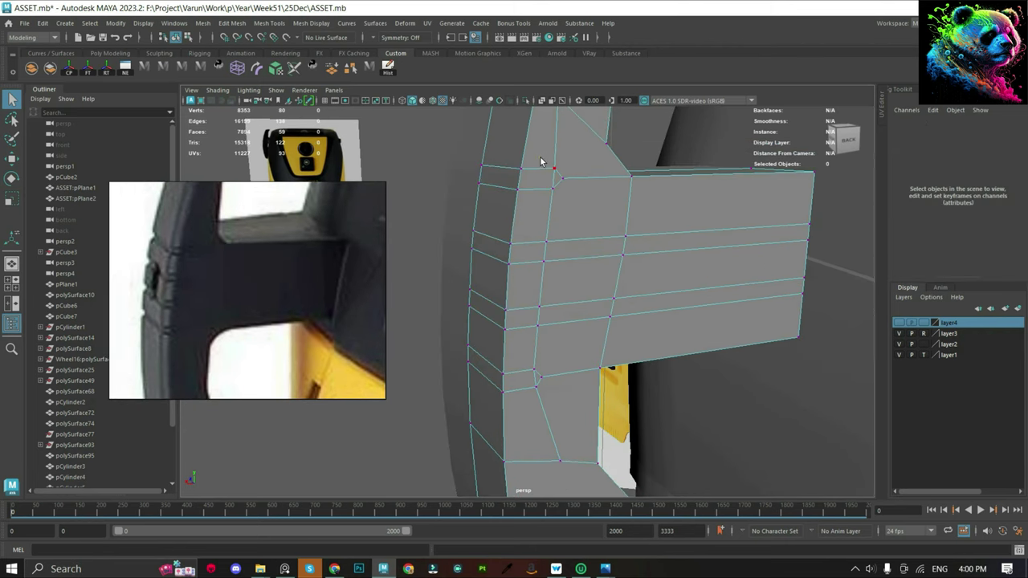
pyautogui.click(540, 161)
pyautogui.keyDown('shift'); pyautogui.moveTo(526, 351); pyautogui.dragTo(557, 407); pyautogui.keyUp('shift')
pyautogui.press('w')
pyautogui.moveTo(518, 285); pyautogui.dragTo(499, 310)
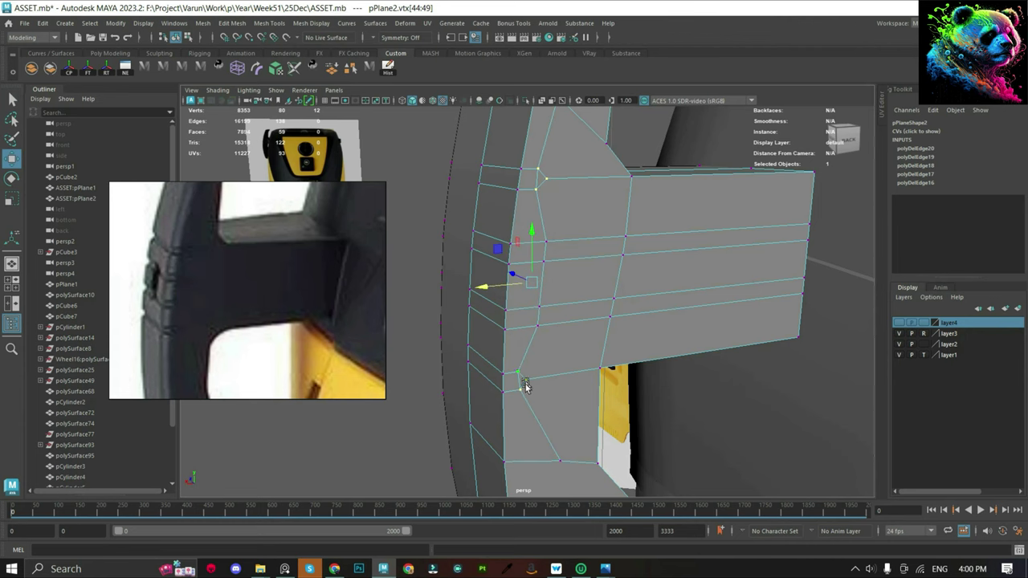
pyautogui.scroll(3, 525, 345)
# Delete an edge on the grip face and a vertical arm edge, undoing the last deletion.
pyautogui.press('F10')
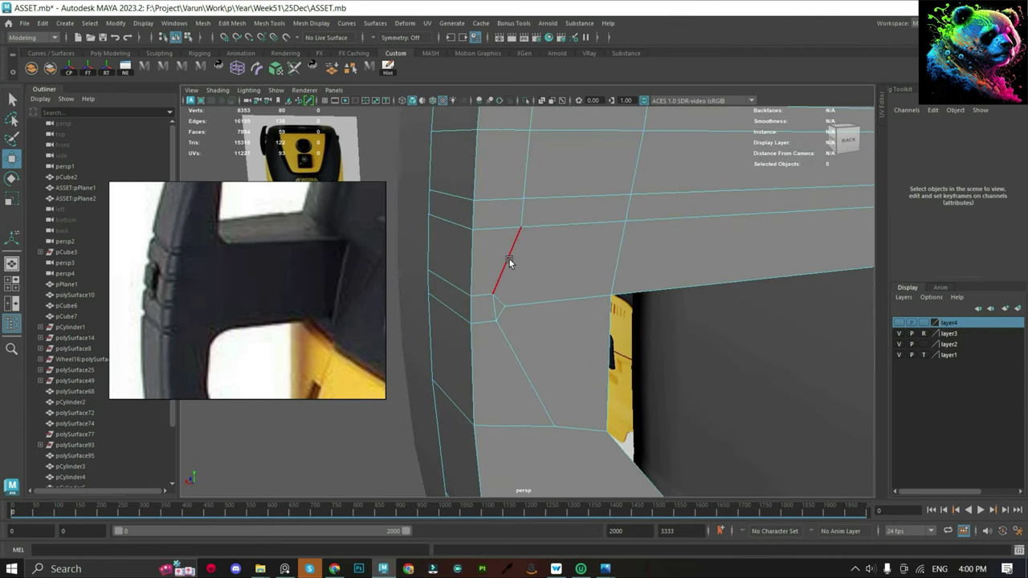
pyautogui.click(498, 299)
pyautogui.keyDown('shift'); pyautogui.rightClick(552, 246); pyautogui.keyUp('shift')
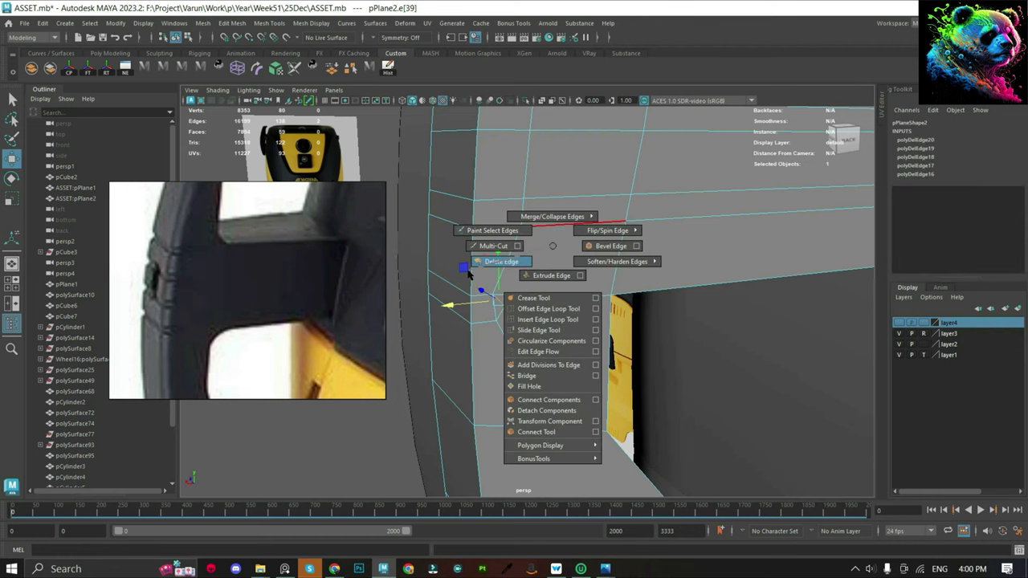
pyautogui.click(468, 271)
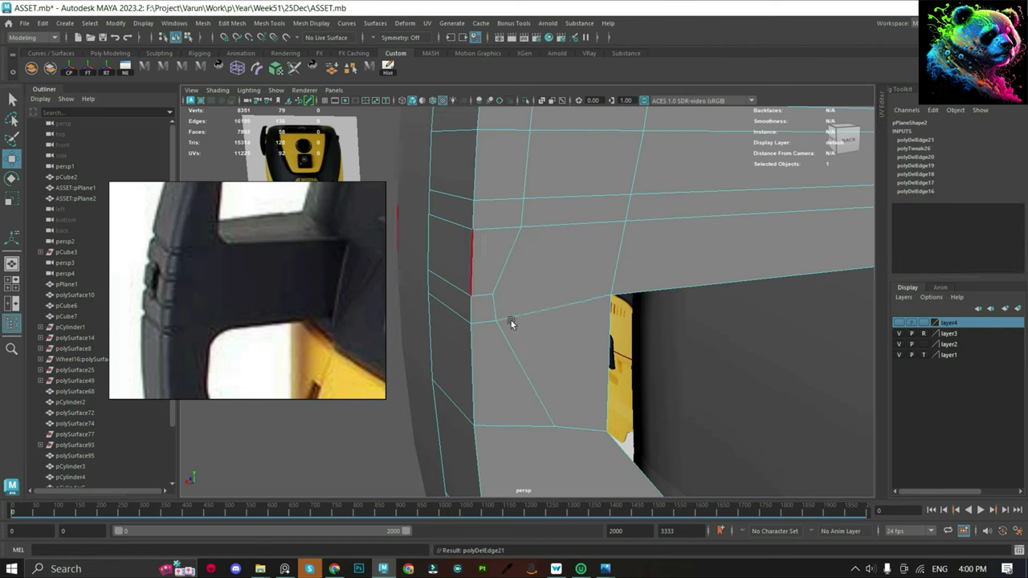
pyautogui.keyDown('alt'); pyautogui.moveTo(560, 302); pyautogui.dragTo(557, 381, button='middle'); pyautogui.keyUp('alt')
pyautogui.click(657, 191)
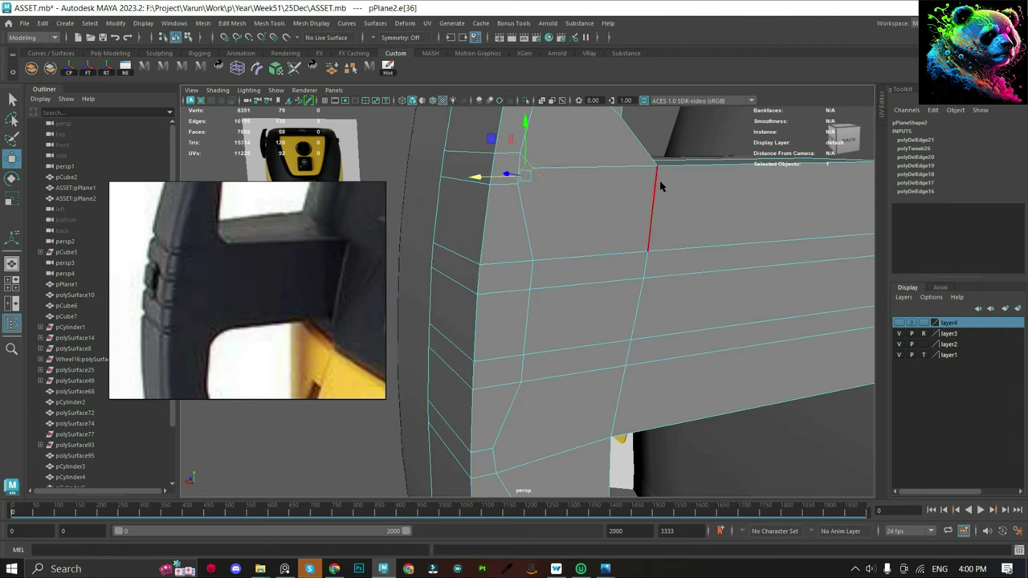
pyautogui.press('Delete')
pyautogui.moveTo(609, 306)
pyautogui.keyDown('alt'); pyautogui.mouseDown()
pyautogui.moveTo(521, 257)
pyautogui.moveTo(587, 314)
pyautogui.moveTo(529, 284)
pyautogui.moveTo(596, 297)
pyautogui.moveTo(644, 321)
pyautogui.moveTo(549, 265)
pyautogui.mouseUp(); pyautogui.keyUp('alt')
pyautogui.hotkey('ctrl', 'z')
# Delete the leftover edge again and remove a stray edge near the arm-grip junction.
pyautogui.keyDown('shift'); pyautogui.moveTo(549, 266); pyautogui.dragTo(529, 198, button='right'); pyautogui.keyUp('shift')
pyautogui.keyDown('alt'); pyautogui.moveTo(530, 197); pyautogui.dragTo(564, 253); pyautogui.keyUp('alt')
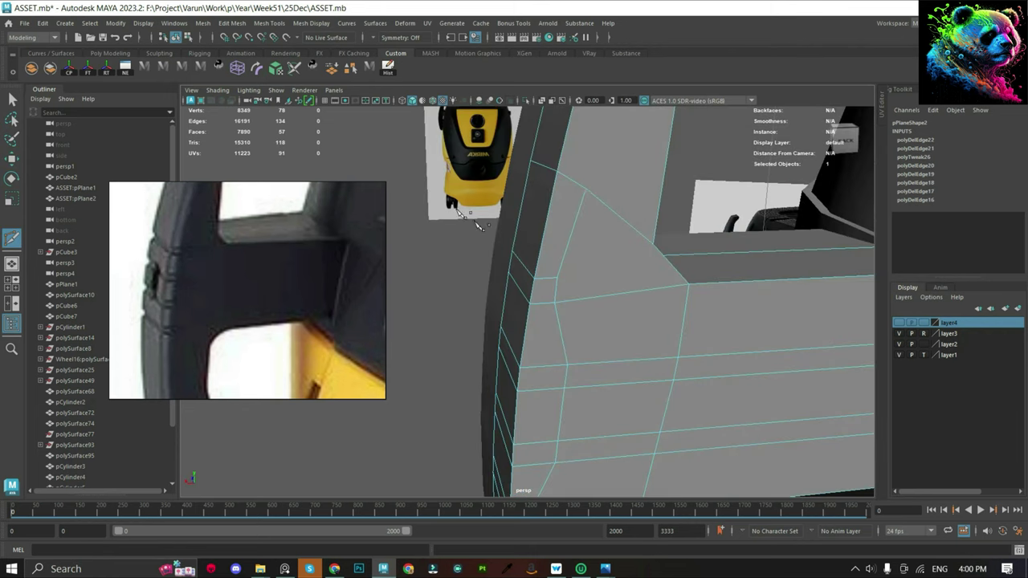
pyautogui.press('Return')
pyautogui.moveTo(791, 352)
pyautogui.keyDown('alt'); pyautogui.mouseDown()
pyautogui.moveTo(592, 277)
pyautogui.moveTo(619, 251)
pyautogui.mouseUp(); pyautogui.keyUp('alt')
pyautogui.keyDown('alt'); pyautogui.moveTo(663, 221); pyautogui.dragTo(546, 211); pyautogui.keyUp('alt')
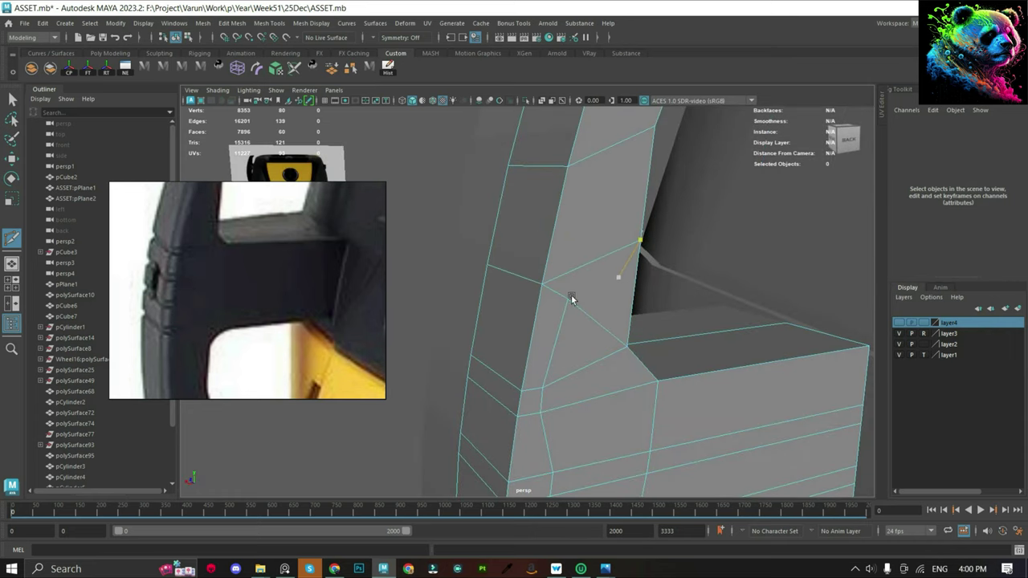
pyautogui.press('w')
pyautogui.click(562, 294)
pyautogui.press('Delete')
pyautogui.keyDown('alt'); pyautogui.moveTo(608, 349); pyautogui.dragTo(549, 209); pyautogui.keyUp('alt')
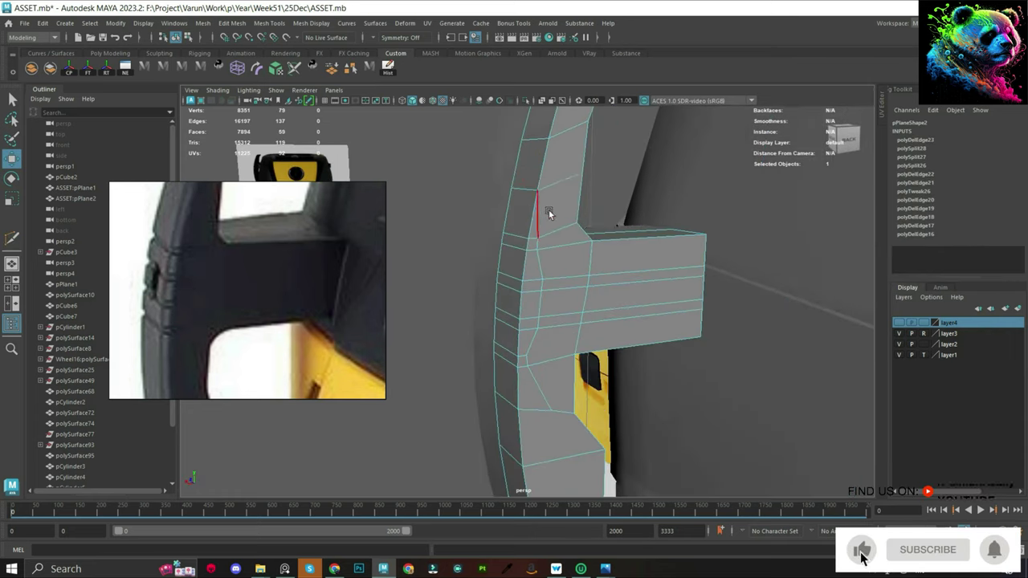
# Multi-Cut new edges across the grip face and from the grip corner to the arm's corner vertex.
pyautogui.keyDown('shift'); pyautogui.moveTo(548, 209); pyautogui.dragTo(486, 225, button='right'); pyautogui.keyUp('shift')
pyautogui.keyDown('alt'); pyautogui.moveTo(487, 224); pyautogui.dragTo(551, 238); pyautogui.keyUp('alt')
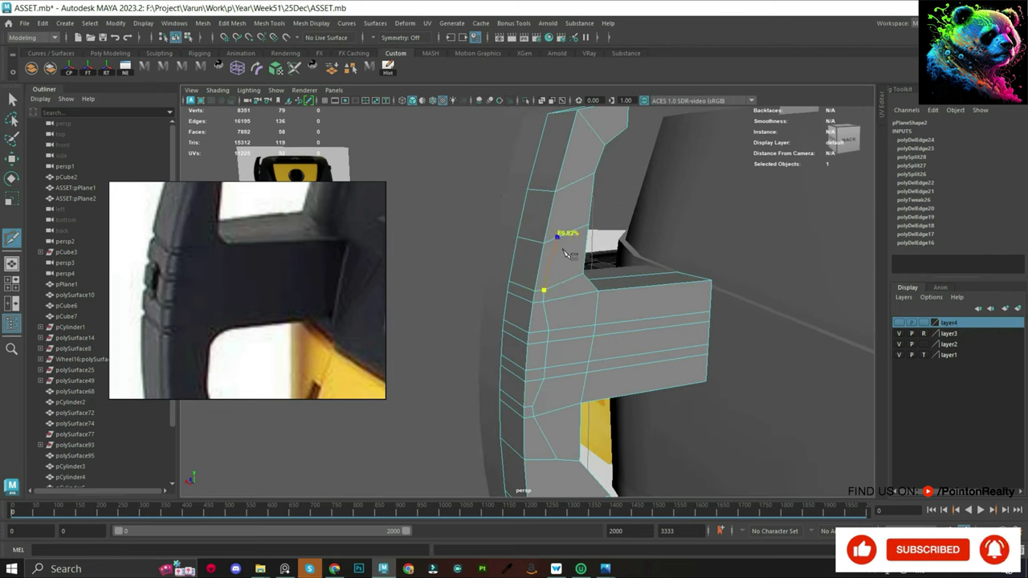
pyautogui.click(564, 254)
pyautogui.rightClick(571, 265)
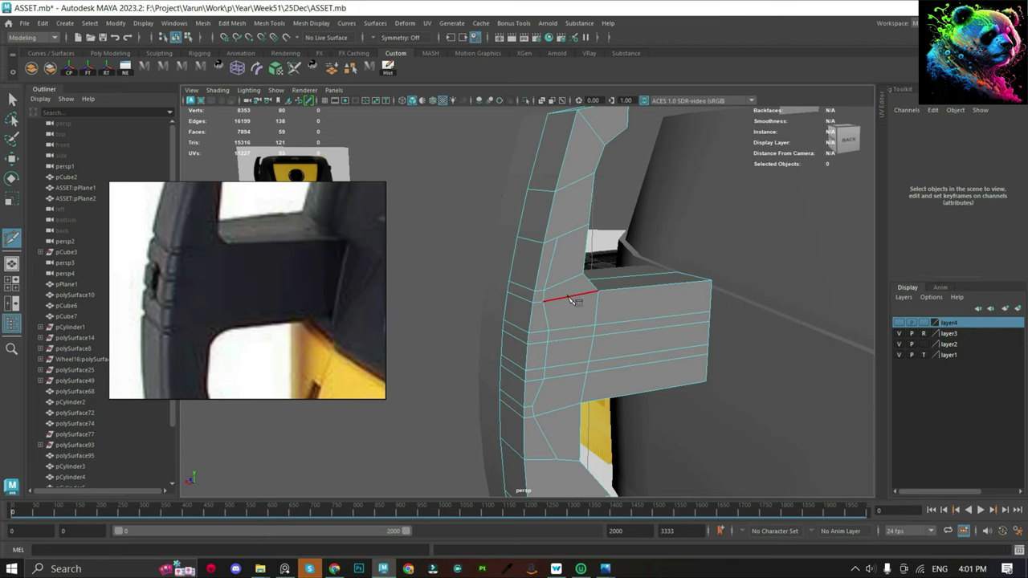
pyautogui.keyDown('shift'); pyautogui.moveTo(592, 201); pyautogui.dragTo(550, 367, button='right'); pyautogui.keyUp('shift')
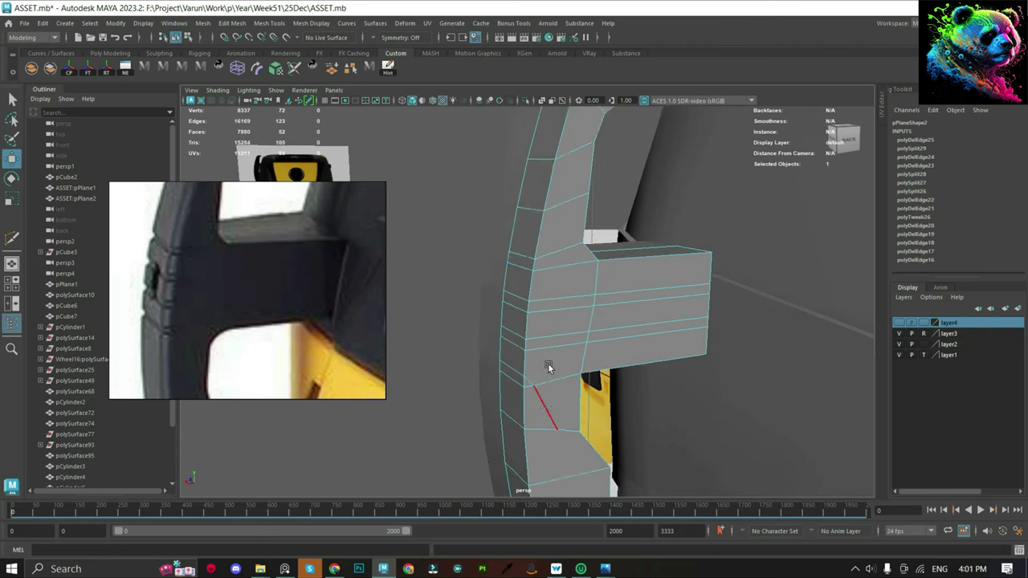
pyautogui.scroll(5, 569, 420)
pyautogui.keyDown('alt'); pyautogui.moveTo(546, 180); pyautogui.dragTo(521, 220); pyautogui.keyUp('alt')
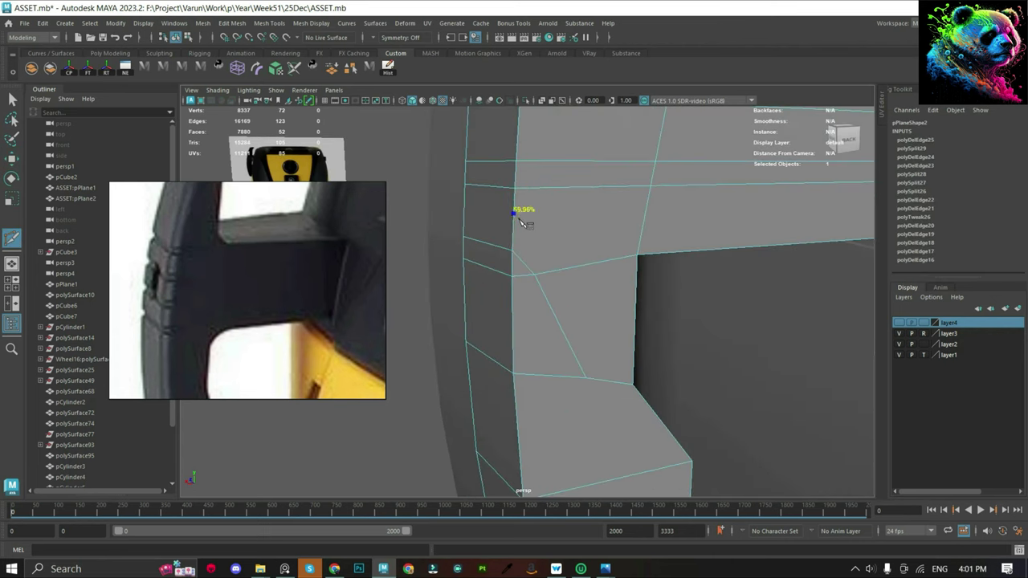
pyautogui.click(511, 250)
pyautogui.click(637, 256)
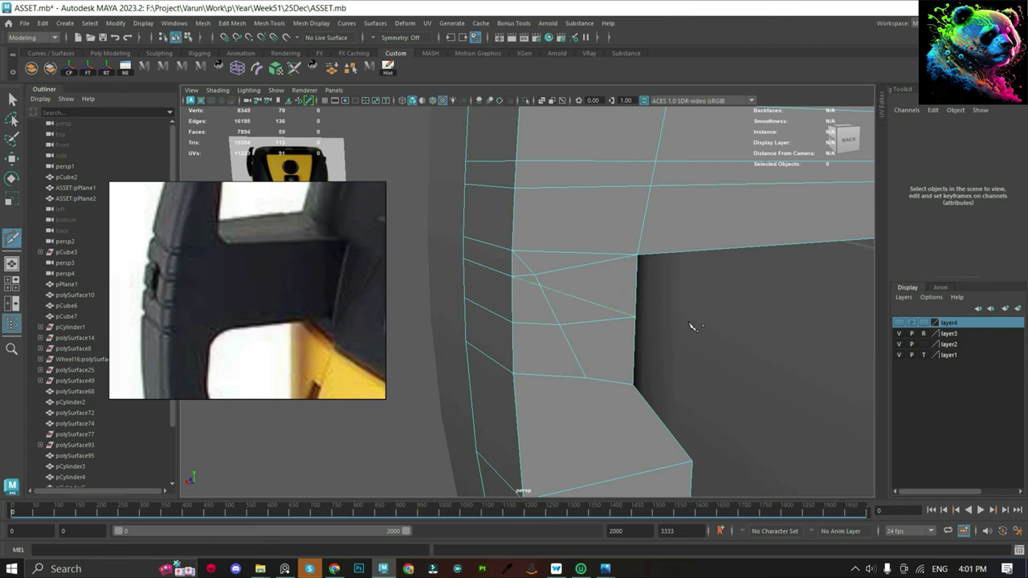
# Delete three stray edges from the side clip piece.
pyautogui.keyDown('shift'); pyautogui.moveTo(567, 266); pyautogui.dragTo(517, 270, button='right'); pyautogui.keyUp('shift')
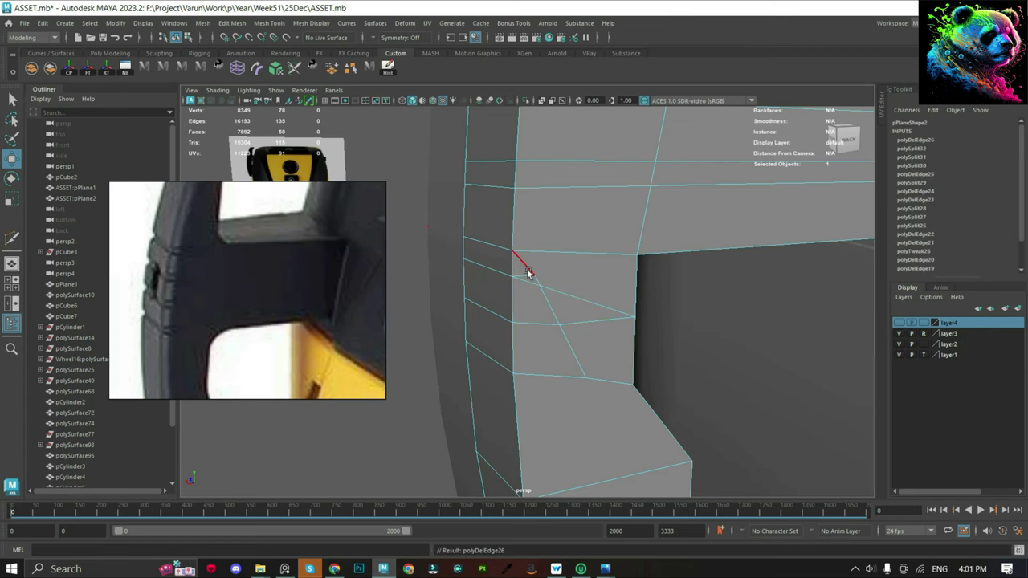
pyautogui.moveTo(608, 193)
pyautogui.keyDown('shift'); pyautogui.mouseDown(button='right')
pyautogui.moveTo(519, 297)
pyautogui.moveTo(519, 272)
pyautogui.moveTo(533, 326)
pyautogui.mouseUp(button='right'); pyautogui.keyUp('shift')
pyautogui.scroll(-5, 532, 327)
pyautogui.moveTo(528, 168)
pyautogui.keyDown('alt'); pyautogui.mouseDown()
pyautogui.moveTo(568, 344)
pyautogui.moveTo(516, 351)
pyautogui.mouseUp(); pyautogui.keyUp('alt')
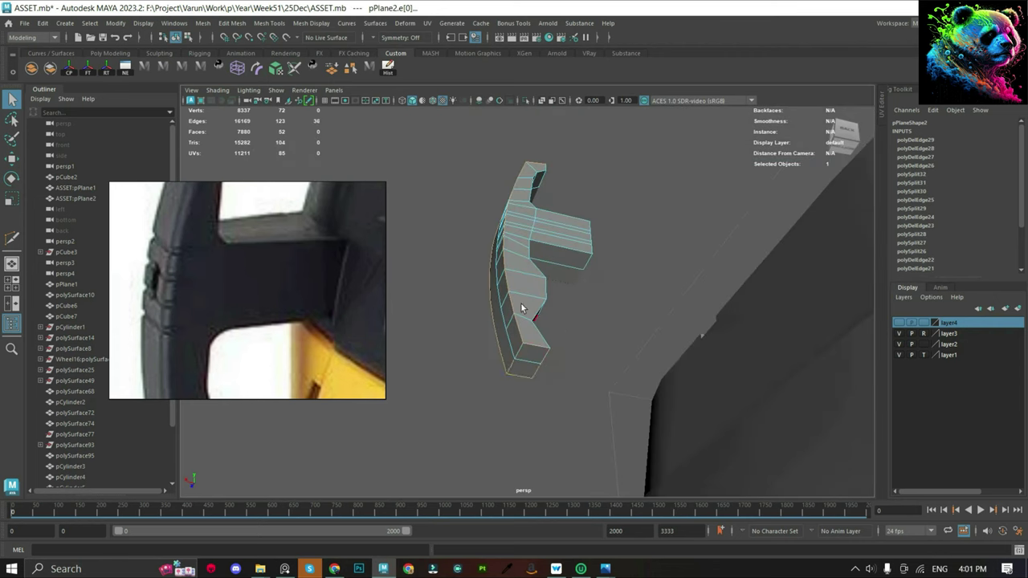
# Bevel the clip's edges with a 0.5 fraction and 1 segment.
pyautogui.moveTo(533, 248)
pyautogui.keyDown('alt'); pyautogui.mouseDown()
pyautogui.moveTo(634, 230)
pyautogui.moveTo(549, 365)
pyautogui.mouseUp(); pyautogui.keyUp('alt')
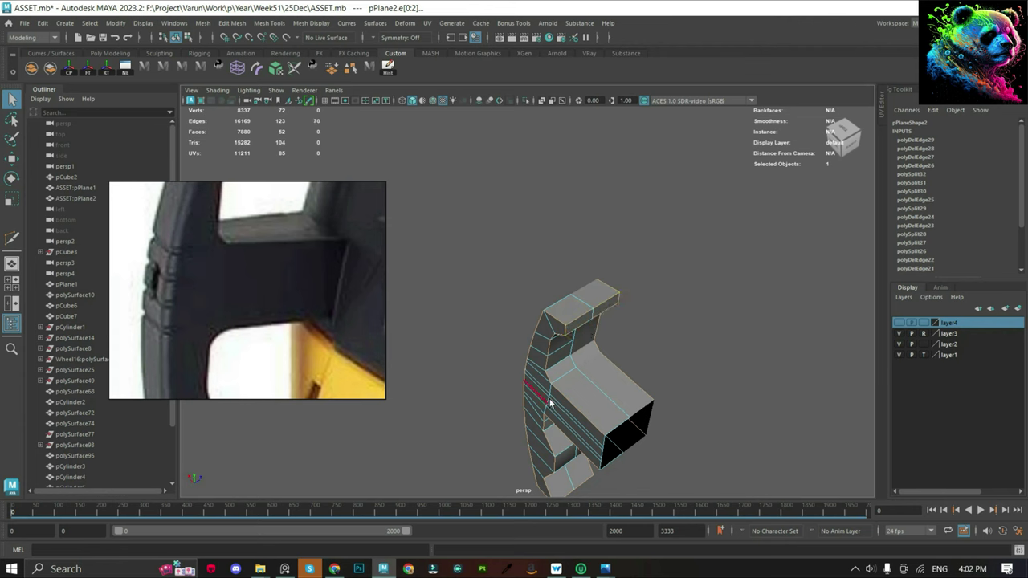
pyautogui.scroll(3, 550, 403)
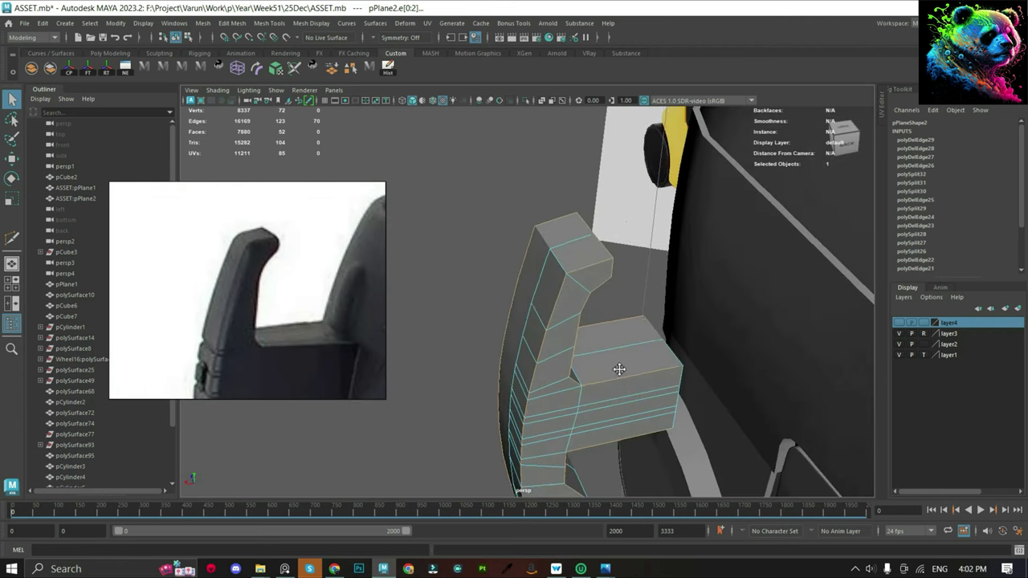
pyautogui.moveTo(619, 368)
pyautogui.keyDown('alt'); pyautogui.mouseDown()
pyautogui.moveTo(598, 392)
pyautogui.moveTo(554, 212)
pyautogui.mouseUp(); pyautogui.keyUp('alt')
pyautogui.keyDown('shift'); pyautogui.moveTo(554, 212); pyautogui.dragTo(607, 207, button='right'); pyautogui.keyUp('shift')
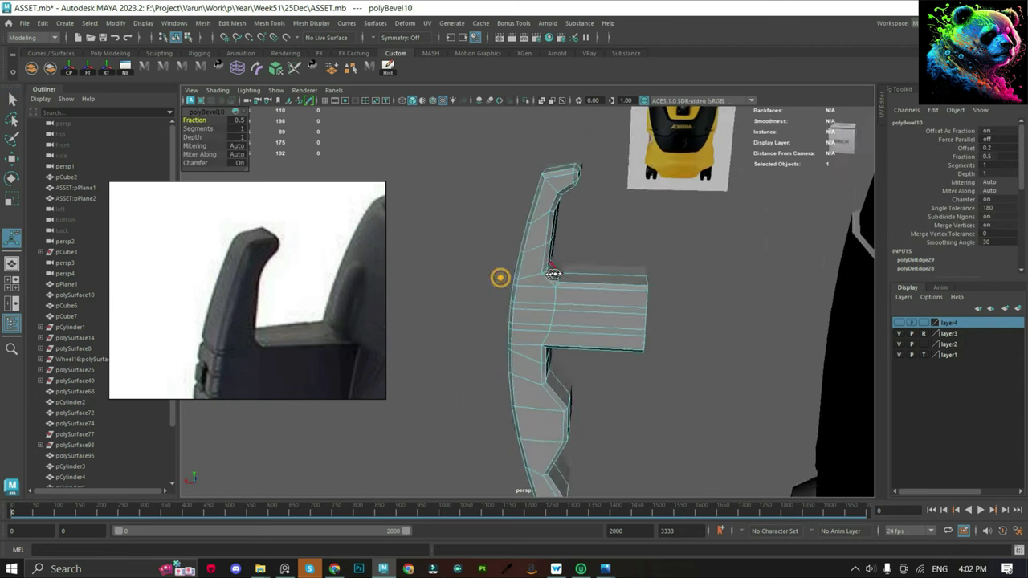
# Replace the clip's bevel with a softer 2-segment, 0.7-fraction bevel.
pyautogui.hotkey('ctrl', 'z')
pyautogui.moveTo(477, 251)
pyautogui.keyDown('alt'); pyautogui.mouseDown()
pyautogui.moveTo(567, 294)
pyautogui.moveTo(490, 280)
pyautogui.moveTo(541, 284)
pyautogui.moveTo(412, 317)
pyautogui.moveTo(501, 273)
pyautogui.mouseUp(); pyautogui.keyUp('alt')
pyautogui.moveTo(609, 167); pyautogui.dragTo(537, 167, button='right')
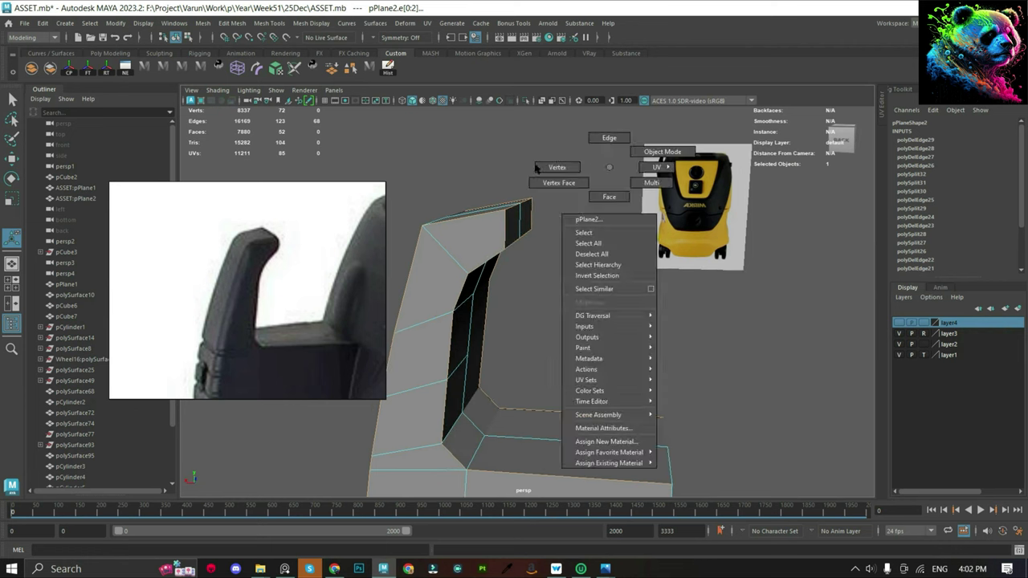
pyautogui.click(513, 195)
pyautogui.press('w')
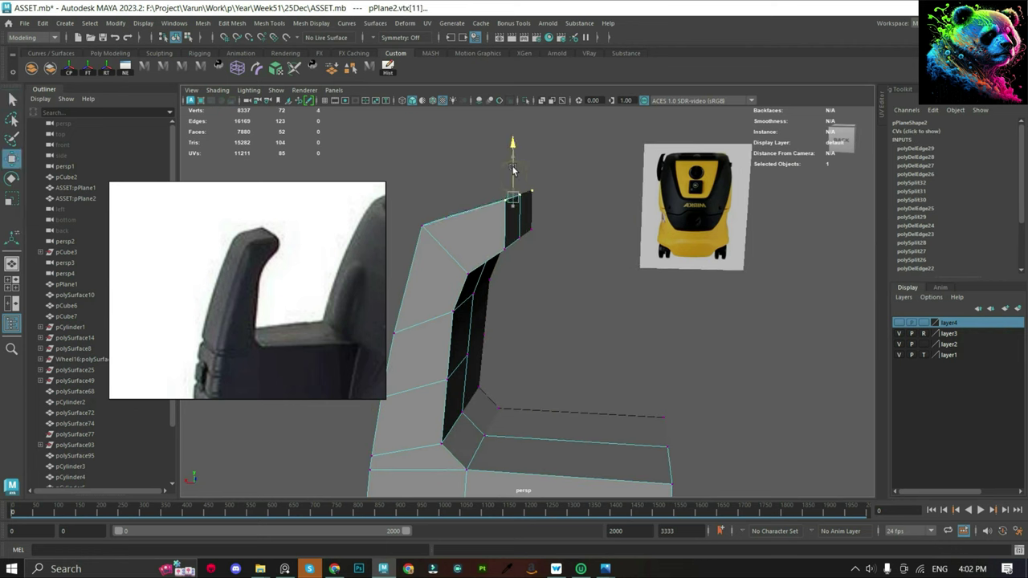
pyautogui.keyDown('shift'); pyautogui.moveTo(586, 164); pyautogui.dragTo(615, 137, button='right'); pyautogui.keyUp('shift')
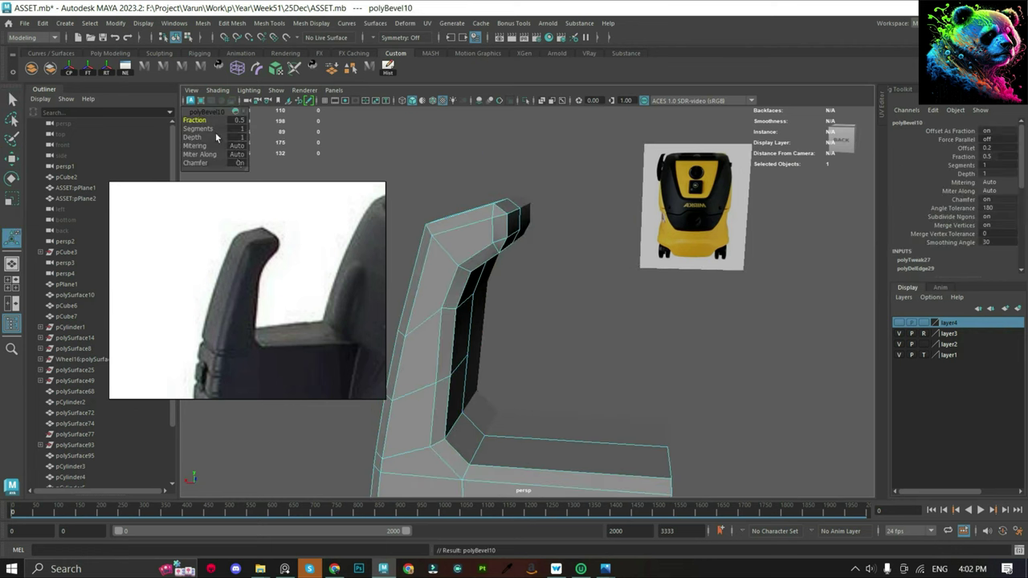
pyautogui.click(237, 129)
pyautogui.write('2')
pyautogui.press('Return')
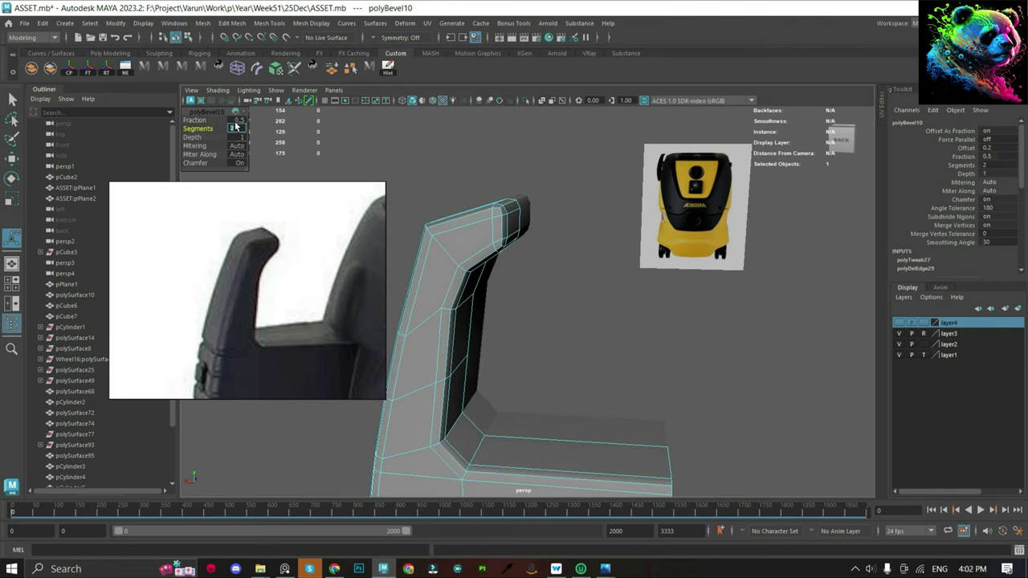
pyautogui.keyDown('alt'); pyautogui.moveTo(695, 323); pyautogui.dragTo(599, 294); pyautogui.keyUp('alt')
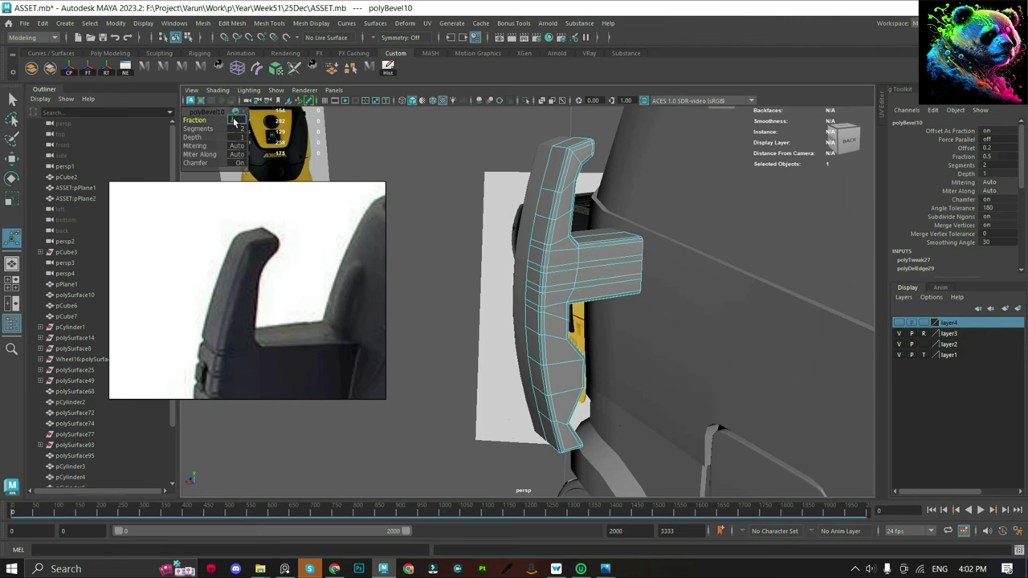
pyautogui.write('0.7')
pyautogui.press('Return')
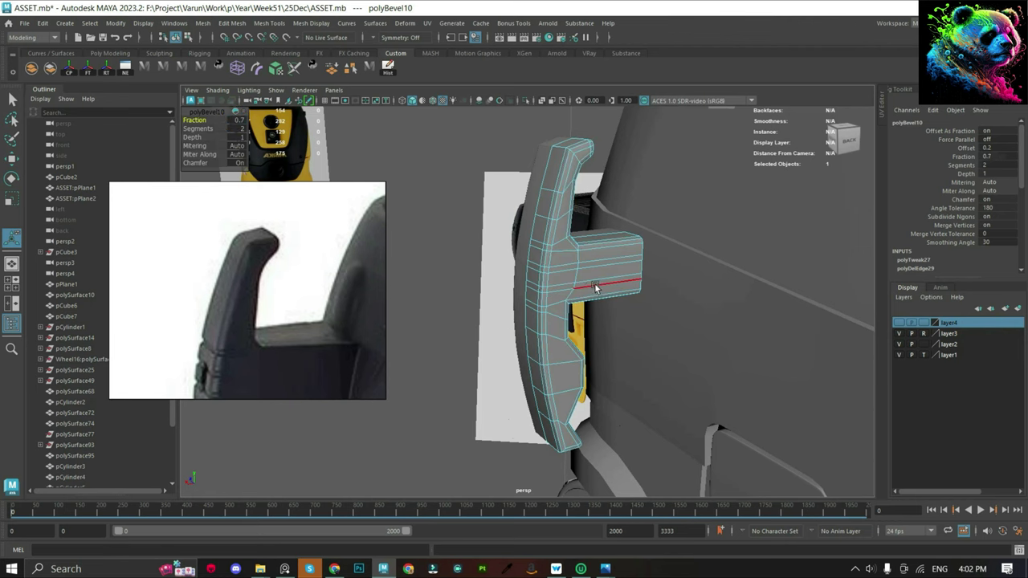
# Save the scene with the re-bevelled clip.
pyautogui.moveTo(595, 284)
pyautogui.keyDown('alt'); pyautogui.mouseDown()
pyautogui.moveTo(536, 270)
pyautogui.moveTo(598, 293)
pyautogui.mouseUp(); pyautogui.keyUp('alt')
pyautogui.scroll(3, 569, 301)
pyautogui.scroll(-3, 553, 273)
pyautogui.hotkey('ctrl', 's')
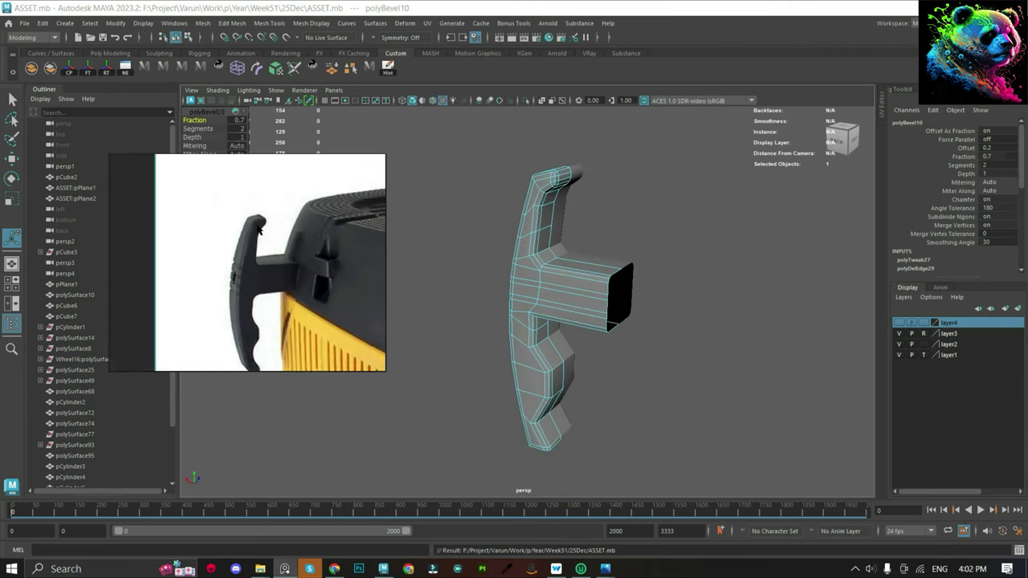
pyautogui.keyDown('alt'); pyautogui.moveTo(554, 321); pyautogui.dragTo(580, 338); pyautogui.keyUp('alt')
pyautogui.scroll(2, 562, 337)
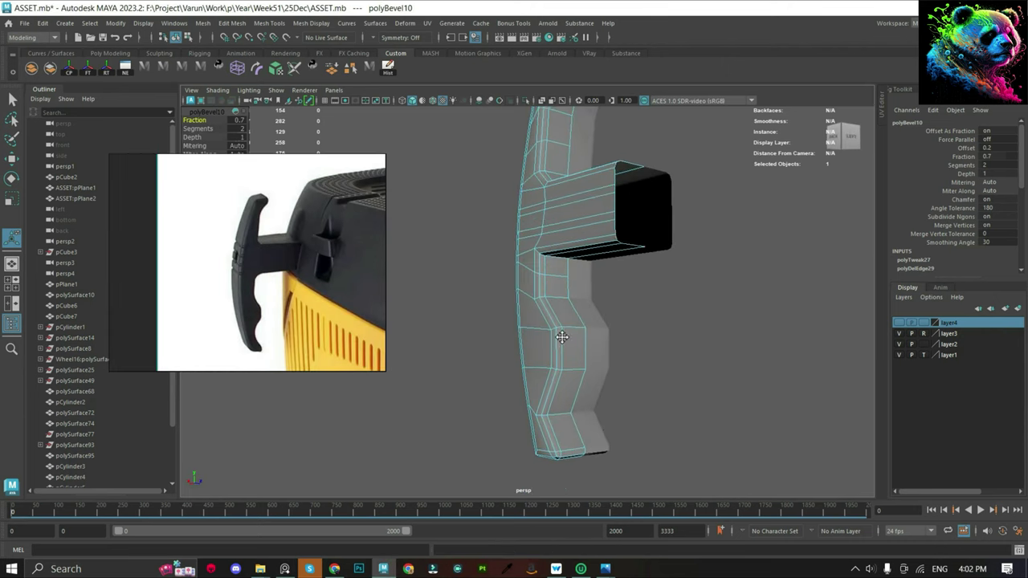
pyautogui.hotkey('ctrl', 's')
# Bevel the clip's inner notch edge with a 0.3 fraction.
pyautogui.click(572, 331)
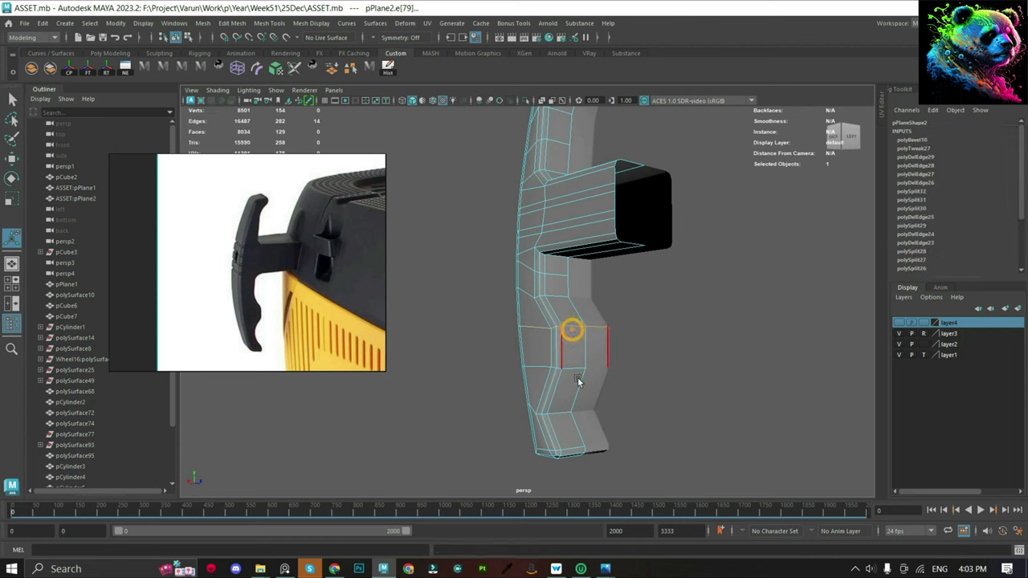
pyautogui.keyDown('shift'); pyautogui.moveTo(573, 365); pyautogui.dragTo(555, 340, button='right'); pyautogui.keyUp('shift')
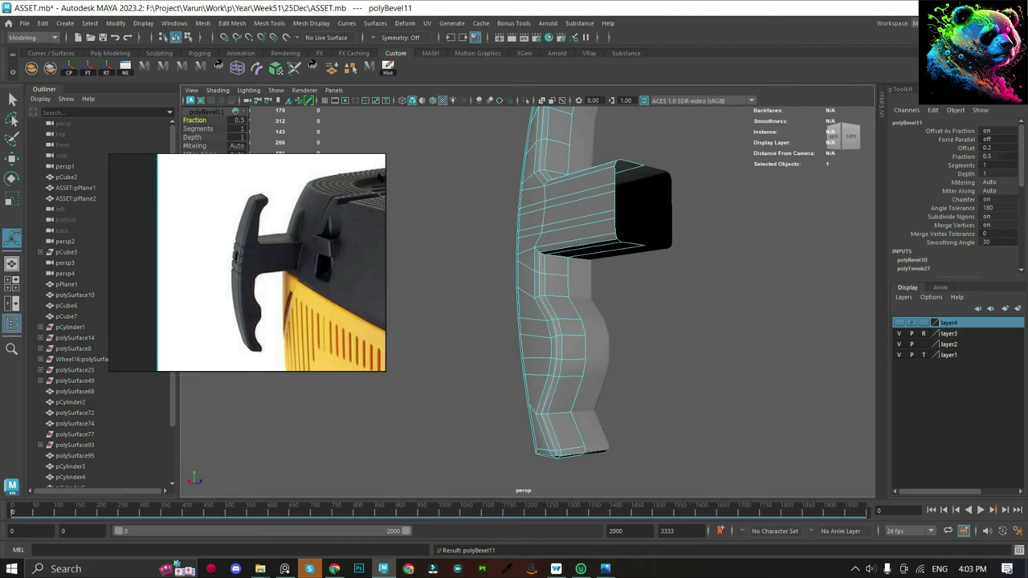
pyautogui.click(244, 131)
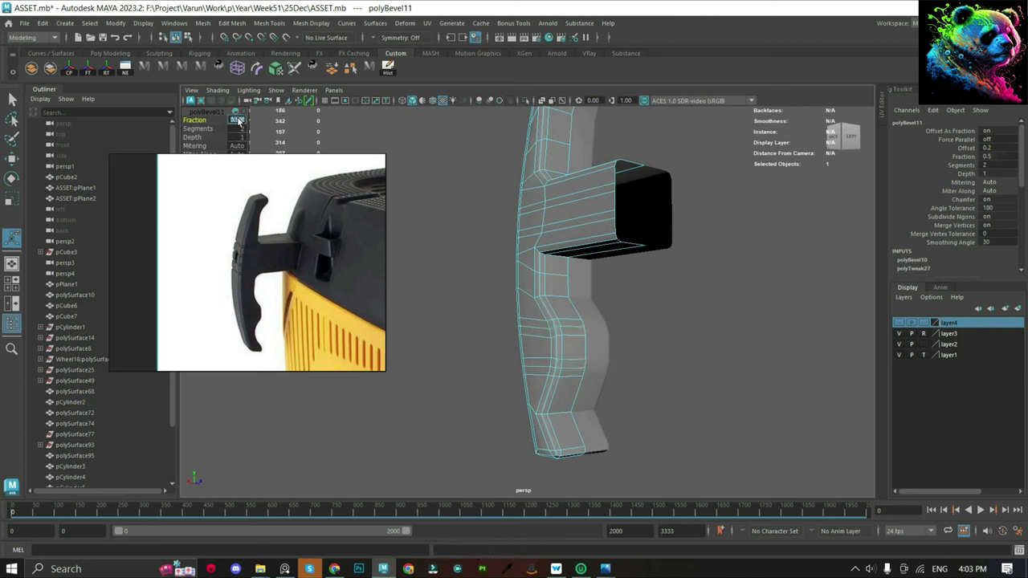
pyautogui.write('0.3')
pyautogui.scroll(3, 585, 348)
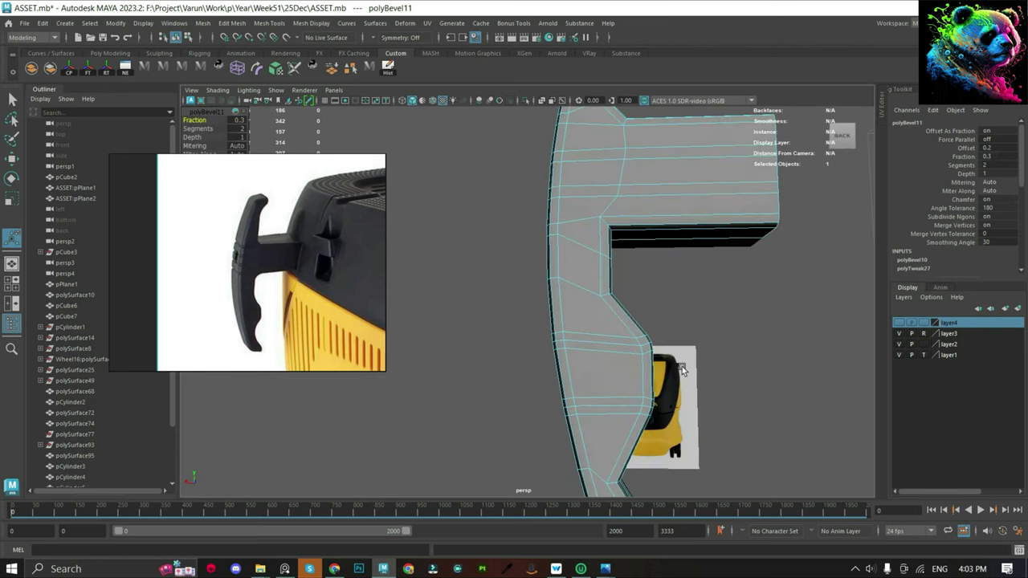
pyautogui.scroll(3, 682, 366)
# Delete two leftover edge loops above the clip's notch.
pyautogui.keyDown('alt'); pyautogui.moveTo(646, 344); pyautogui.dragTo(615, 344); pyautogui.keyUp('alt')
pyautogui.moveTo(608, 339)
pyautogui.mouseDown(button='right')
pyautogui.moveTo(562, 317)
pyautogui.moveTo(569, 380)
pyautogui.mouseUp(button='right')
pyautogui.click(564, 306)
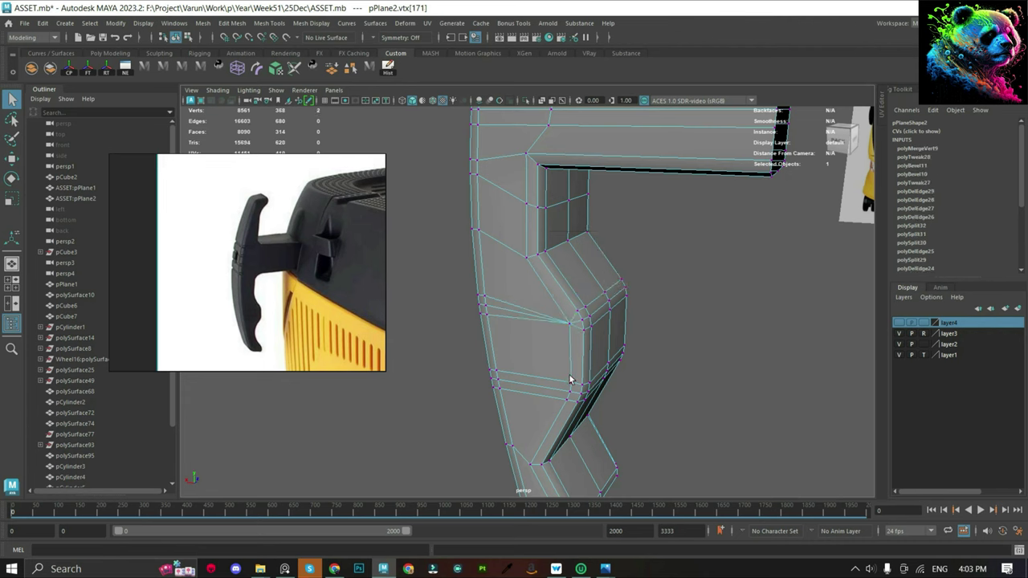
pyautogui.keyDown('alt'); pyautogui.moveTo(578, 351); pyautogui.dragTo(566, 256); pyautogui.keyUp('alt')
pyautogui.press('F10')
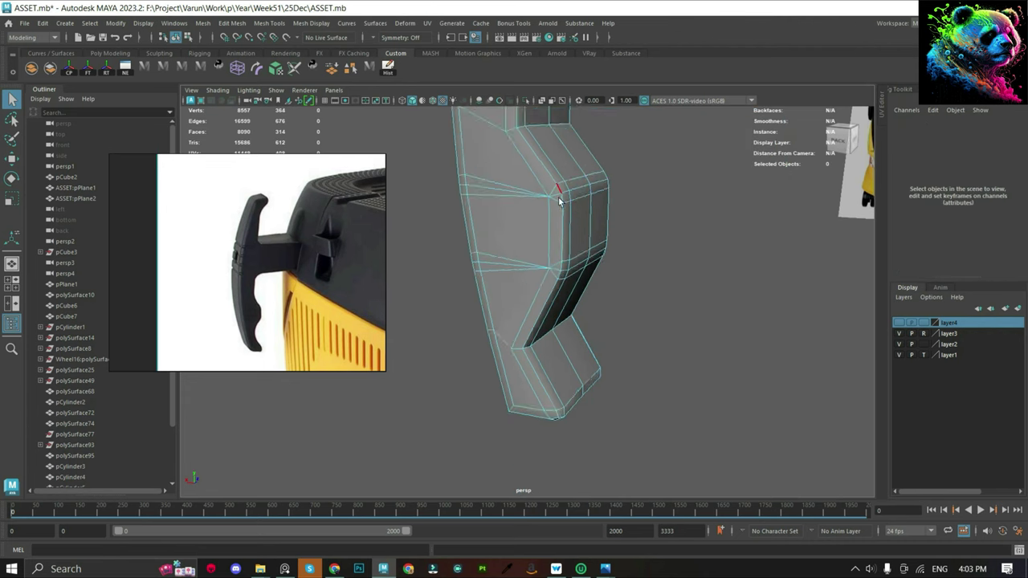
pyautogui.click(565, 257)
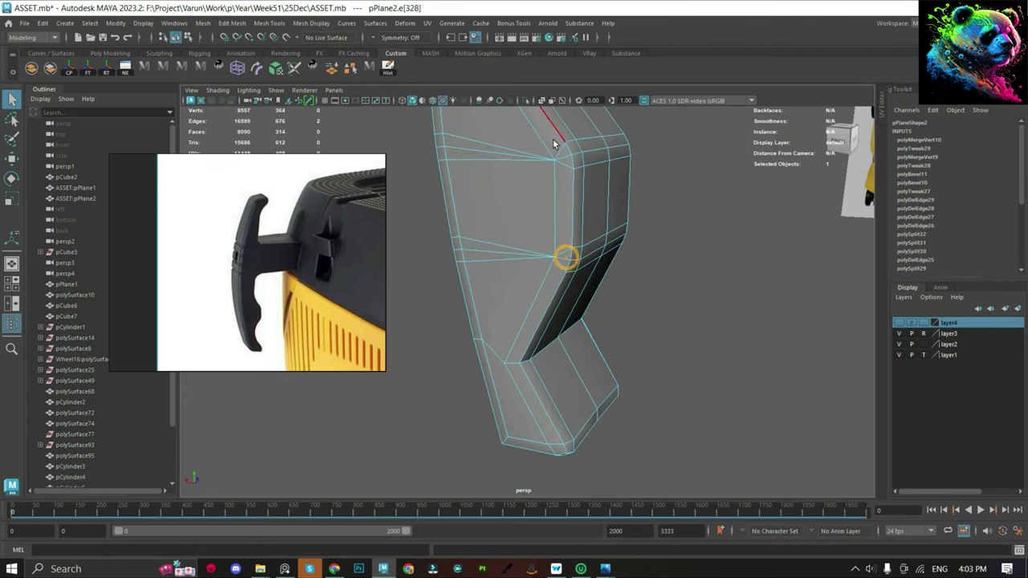
pyautogui.press('Delete')
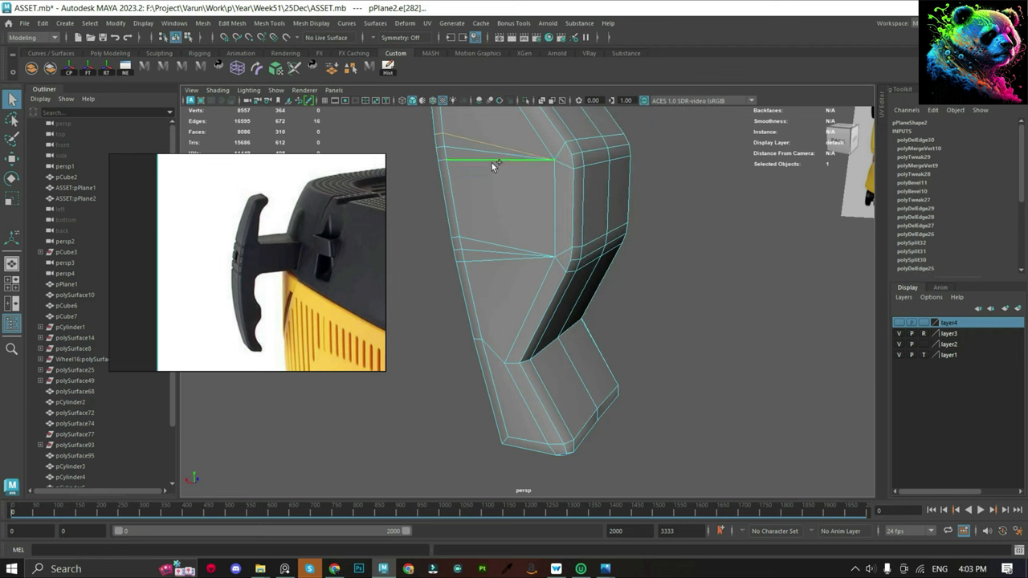
pyautogui.click(489, 237)
pyautogui.press('Delete')
pyautogui.keyDown('alt'); pyautogui.moveTo(488, 353); pyautogui.dragTo(610, 377, button='middle'); pyautogui.keyUp('alt')
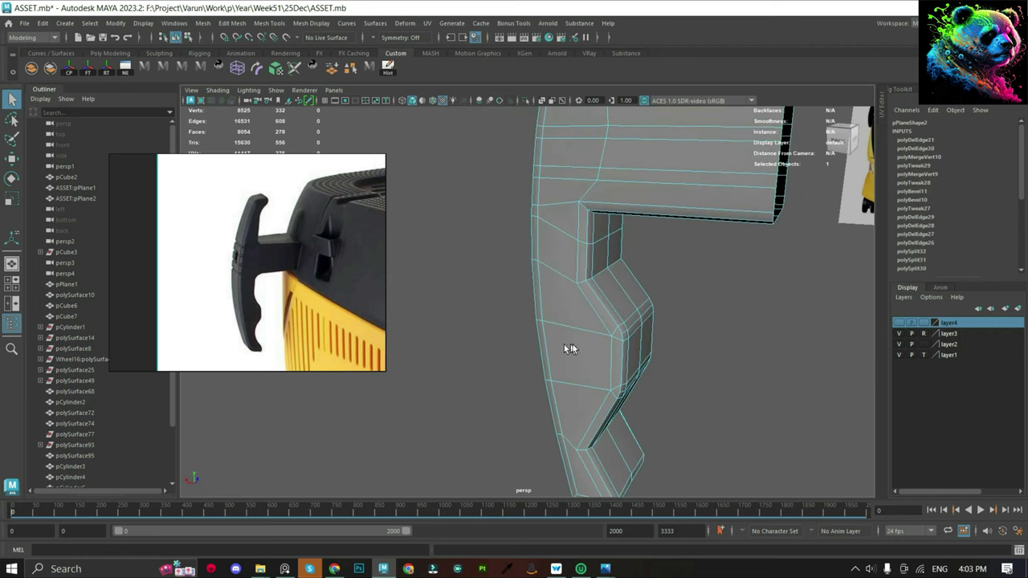
pyautogui.press('F8')
# Select the handle mesh and view it close up.
pyautogui.click(736, 361)
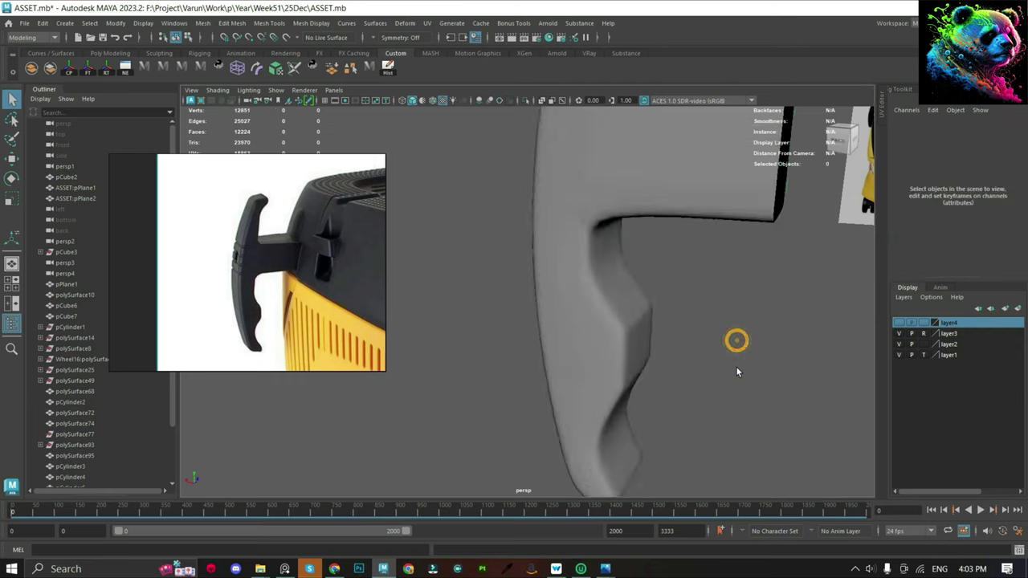
pyautogui.scroll(-3, 603, 286)
pyautogui.keyDown('alt'); pyautogui.moveTo(603, 286); pyautogui.dragTo(665, 274); pyautogui.keyUp('alt')
pyautogui.scroll(3, 272, 263)
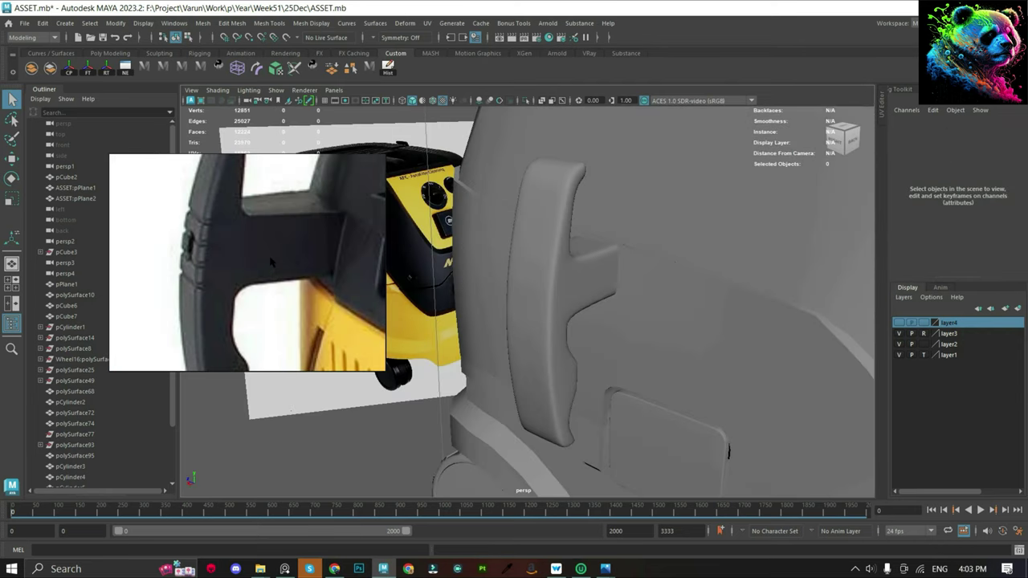
pyautogui.moveTo(562, 309)
pyautogui.keyDown('alt'); pyautogui.mouseDown()
pyautogui.moveTo(583, 289)
pyautogui.moveTo(495, 289)
pyautogui.moveTo(509, 270)
pyautogui.moveTo(587, 264)
pyautogui.moveTo(581, 209)
pyautogui.moveTo(557, 300)
pyautogui.moveTo(550, 272)
pyautogui.moveTo(447, 278)
pyautogui.moveTo(511, 303)
pyautogui.moveTo(509, 264)
pyautogui.moveTo(602, 303)
pyautogui.moveTo(525, 293)
pyautogui.moveTo(420, 239)
pyautogui.moveTo(575, 300)
pyautogui.mouseUp(); pyautogui.keyUp('alt')
pyautogui.click(546, 287)
# Pick edges on the handle and preview it as a smoothed mesh.
pyautogui.moveTo(575, 300); pyautogui.dragTo(572, 197, button='right')
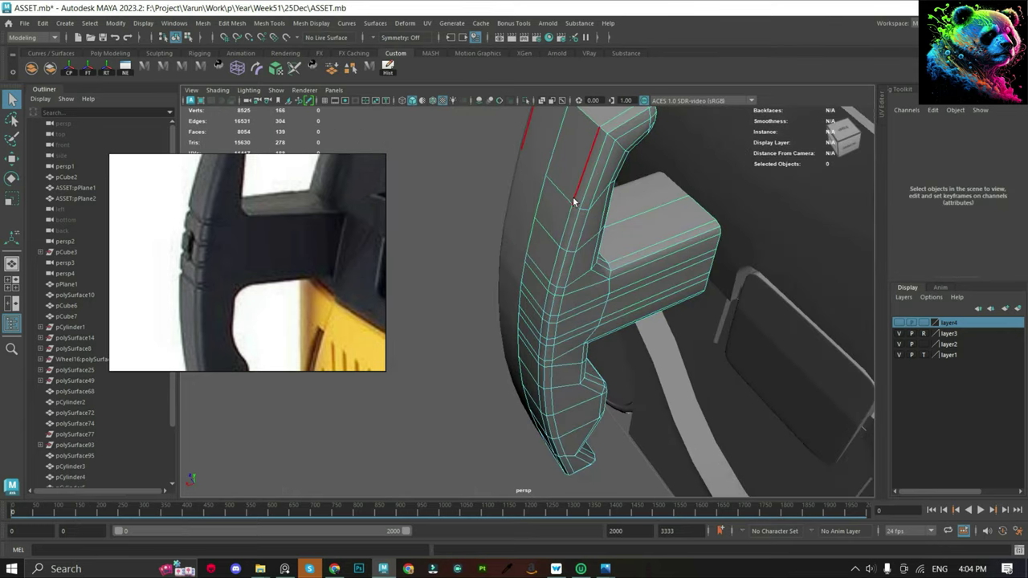
pyautogui.click(600, 222)
pyautogui.moveTo(604, 321)
pyautogui.keyDown('alt'); pyautogui.mouseDown()
pyautogui.moveTo(470, 312)
pyautogui.moveTo(505, 222)
pyautogui.moveTo(580, 242)
pyautogui.mouseUp(); pyautogui.keyUp('alt')
pyautogui.press('w')
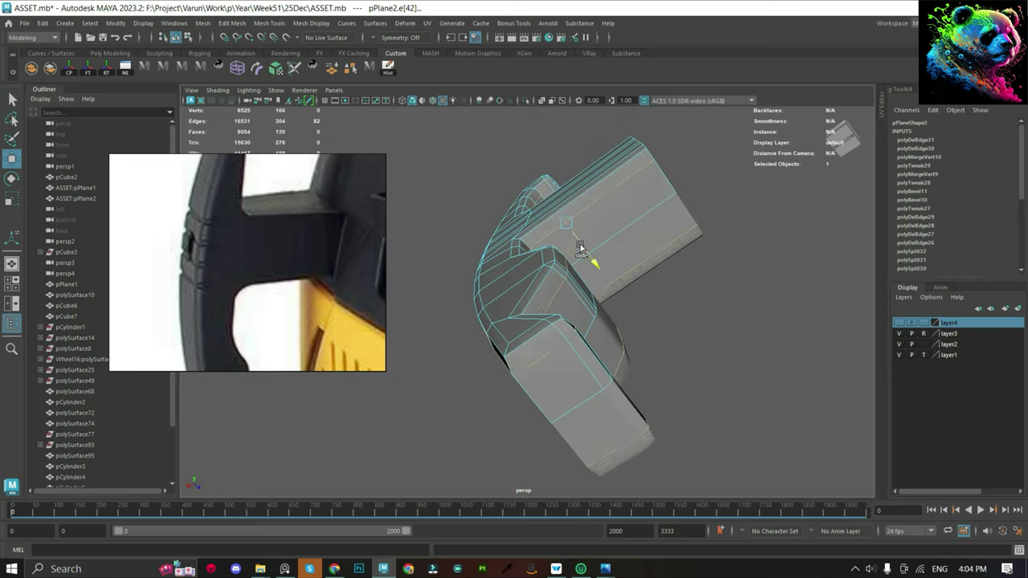
pyautogui.press('3')
pyautogui.click(658, 171)
pyautogui.moveTo(659, 171)
pyautogui.keyDown('alt'); pyautogui.mouseDown()
pyautogui.moveTo(622, 268)
pyautogui.moveTo(695, 305)
pyautogui.moveTo(627, 352)
pyautogui.mouseUp(); pyautogui.keyUp('alt')
pyautogui.click(608, 314)
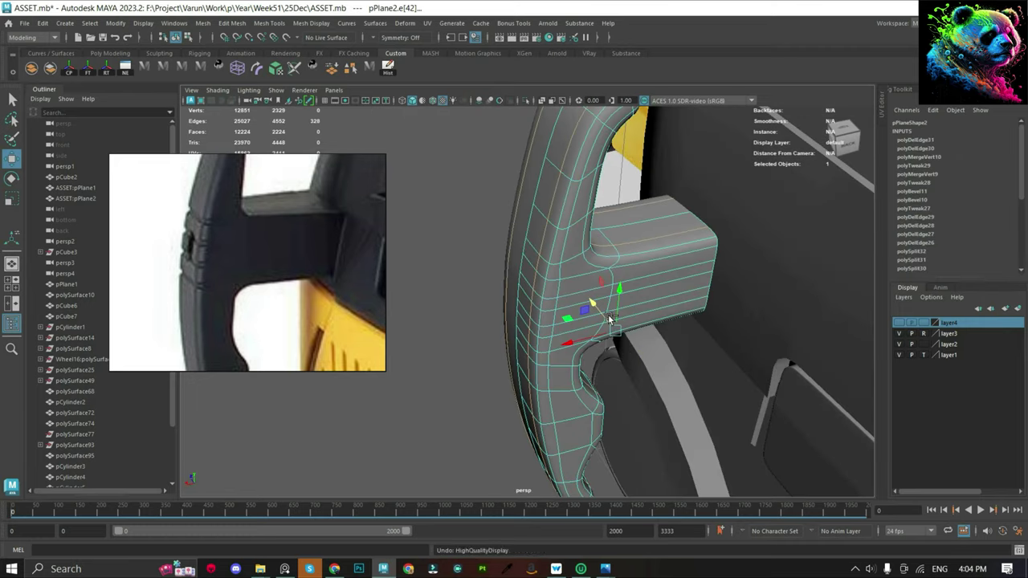
# Undo four times until polyBevel10 is back on top of the history.
pyautogui.hotkey('ctrl', 'z')
pyautogui.hotkey('ctrl', 'z')
pyautogui.hotkey('ctrl', 'z')
pyautogui.hotkey('ctrl', 'z')
pyautogui.hotkey('ctrl', 'z')
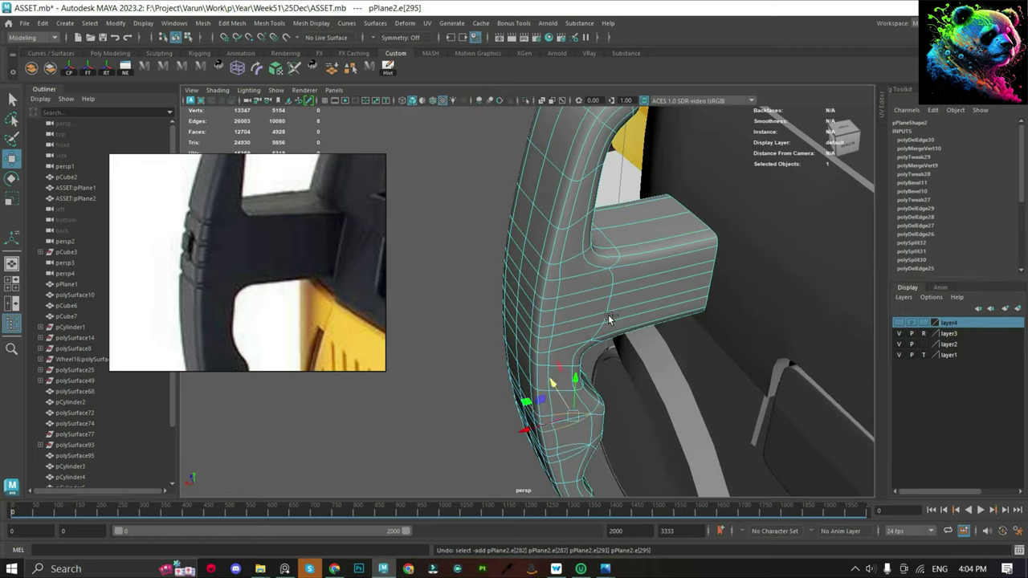
pyautogui.hotkey('ctrl', 'z')
pyautogui.hotkey('ctrl', 'z')
pyautogui.hotkey('ctrl', 'z')
pyautogui.hotkey('ctrl', 'z')
pyautogui.hotkey('ctrl', 'z')
pyautogui.hotkey('ctrl', 'z')
pyautogui.hotkey('ctrl', 'z')
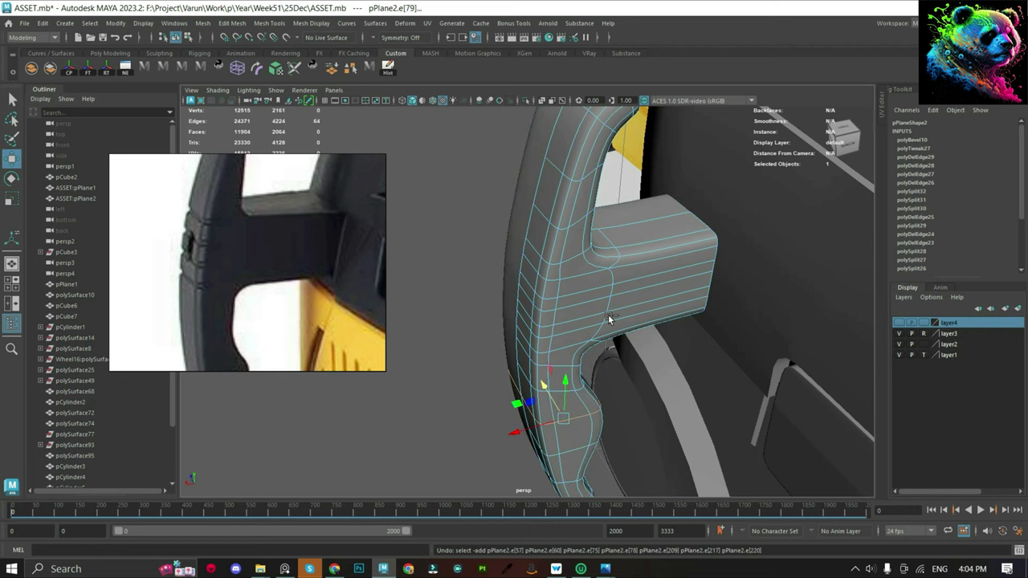
pyautogui.hotkey('ctrl', 'z')
pyautogui.hotkey('ctrl', 'z')
pyautogui.hotkey('ctrl', 'z')
pyautogui.hotkey('ctrl', 'z')
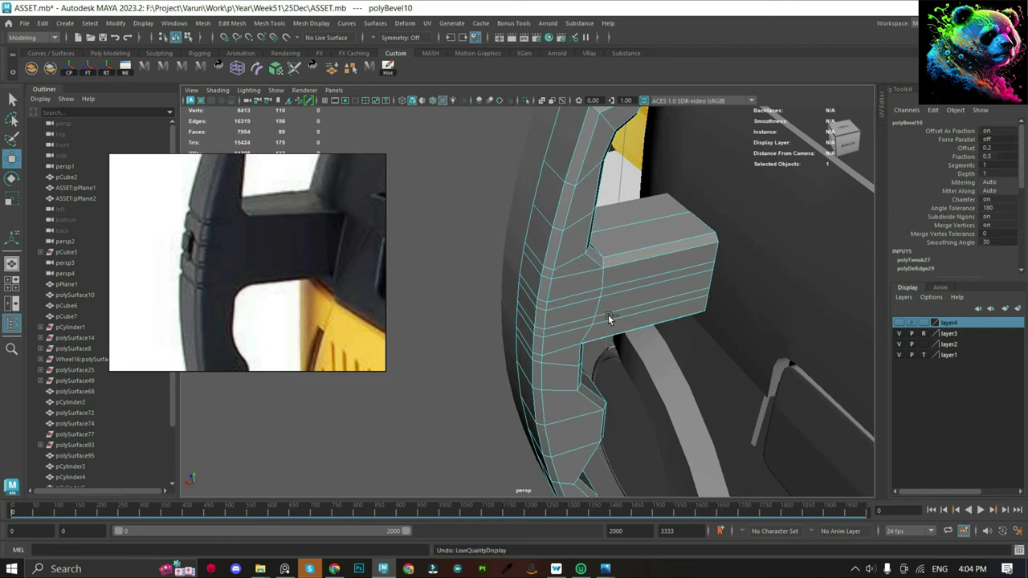
pyautogui.hotkey('ctrl', 'z')
# Select two vertices at the handle's top tip.
pyautogui.moveTo(607, 314)
pyautogui.keyDown('alt'); pyautogui.mouseDown()
pyautogui.moveTo(605, 247)
pyautogui.moveTo(618, 255)
pyautogui.moveTo(660, 243)
pyautogui.mouseUp(); pyautogui.keyUp('alt')
pyautogui.keyDown('alt'); pyautogui.moveTo(720, 342); pyautogui.dragTo(690, 329); pyautogui.keyUp('alt')
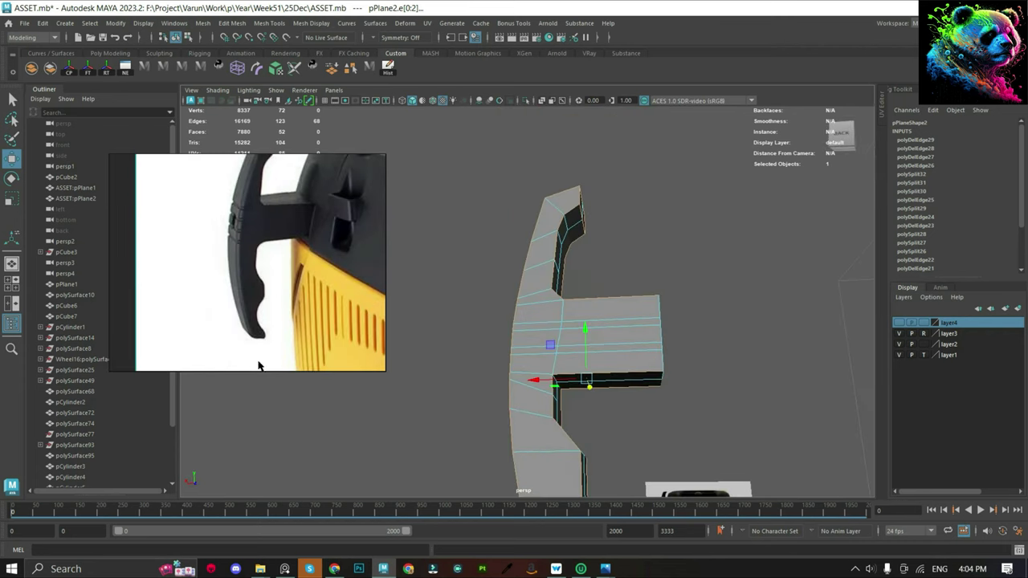
pyautogui.moveTo(224, 241); pyautogui.dragTo(264, 202)
pyautogui.moveTo(620, 170)
pyautogui.keyDown('alt'); pyautogui.mouseDown()
pyautogui.moveTo(673, 336)
pyautogui.moveTo(688, 248)
pyautogui.mouseUp(); pyautogui.keyUp('alt')
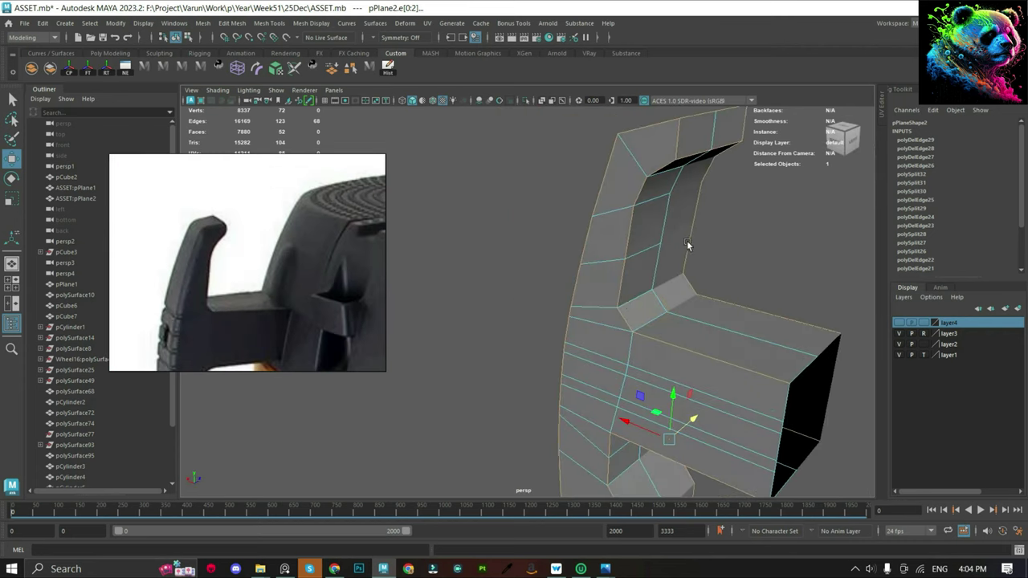
pyautogui.moveTo(688, 248); pyautogui.dragTo(693, 222, button='right')
pyautogui.click(625, 213)
pyautogui.keyDown('shift'); pyautogui.click(665, 197); pyautogui.keyUp('shift')
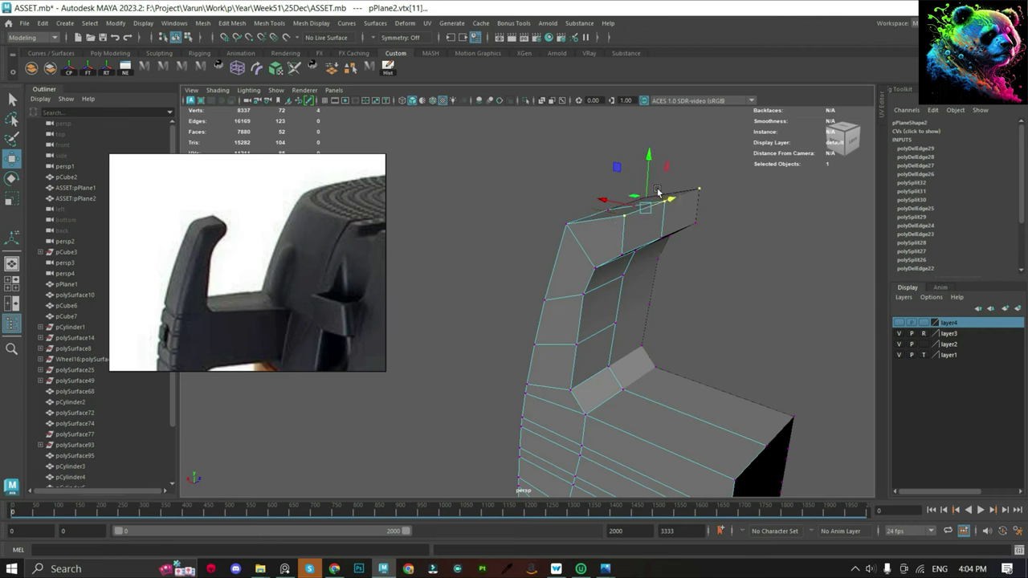
pyautogui.moveTo(636, 222)
pyautogui.keyDown('alt'); pyautogui.mouseDown()
pyautogui.moveTo(685, 205)
pyautogui.moveTo(596, 178)
pyautogui.moveTo(571, 197)
pyautogui.moveTo(642, 274)
pyautogui.mouseUp(); pyautogui.keyUp('alt')
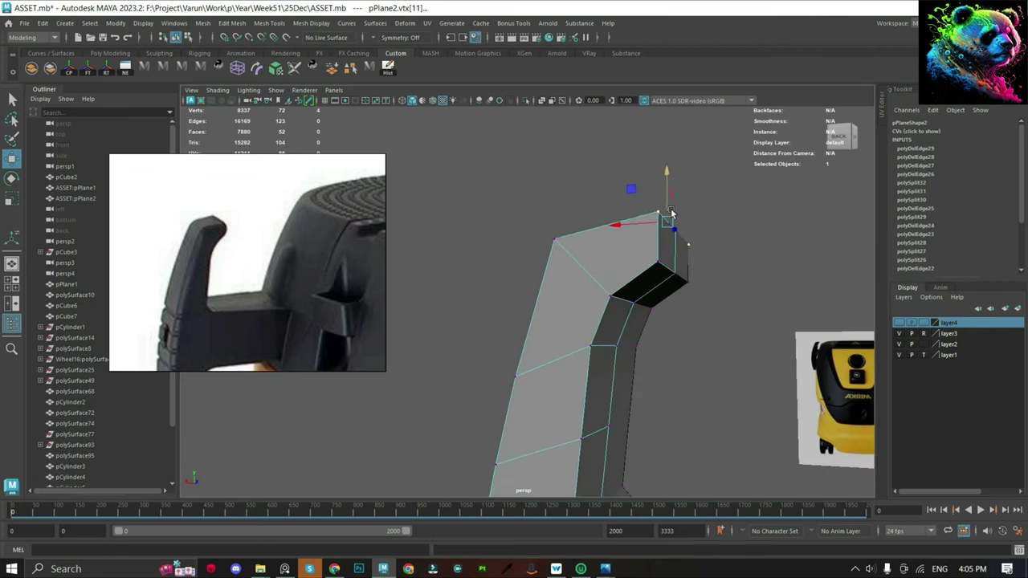
pyautogui.moveTo(669, 185)
pyautogui.keyDown('alt'); pyautogui.mouseDown()
pyautogui.moveTo(642, 225)
pyautogui.moveTo(695, 254)
pyautogui.moveTo(724, 310)
pyautogui.moveTo(710, 317)
pyautogui.mouseUp(); pyautogui.keyUp('alt')
# Bevel the handle's edges with 2 segments at a 0.8 fraction.
pyautogui.hotkey('ctrl', 'b')
pyautogui.keyDown('alt'); pyautogui.moveTo(694, 257); pyautogui.dragTo(722, 289); pyautogui.keyUp('alt')
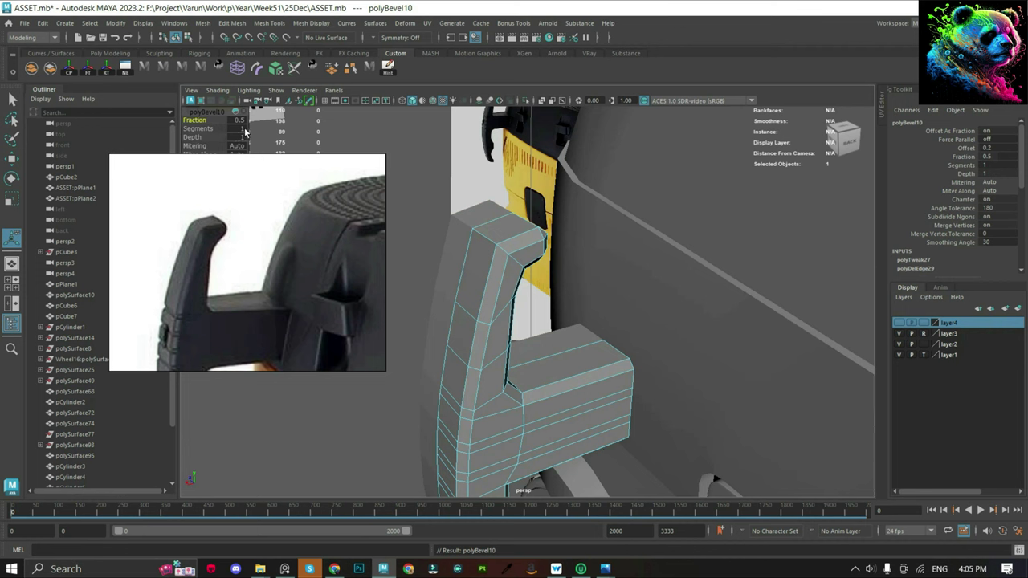
pyautogui.write('2')
pyautogui.press('Return')
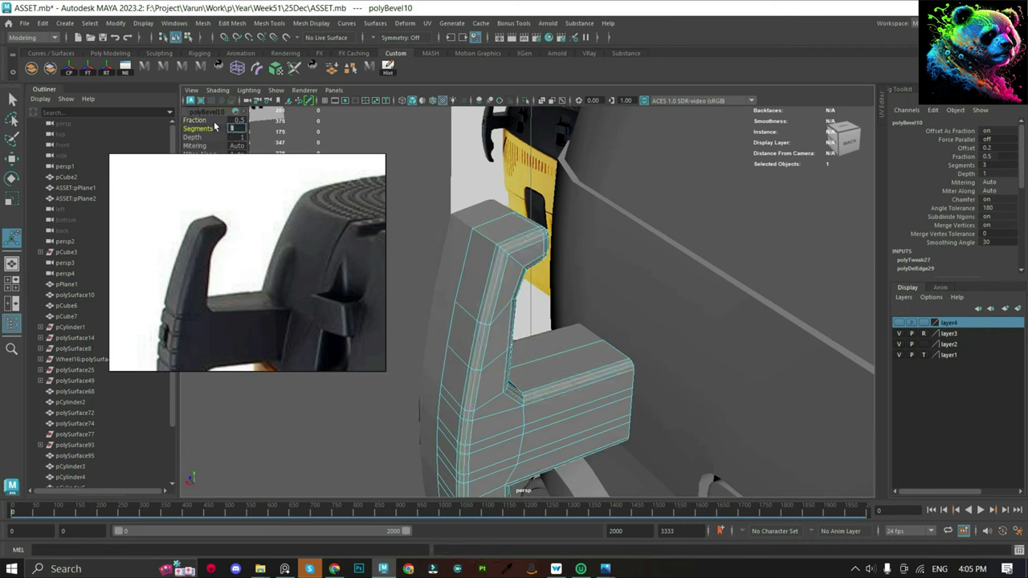
pyautogui.write('.8')
pyautogui.press('Return')
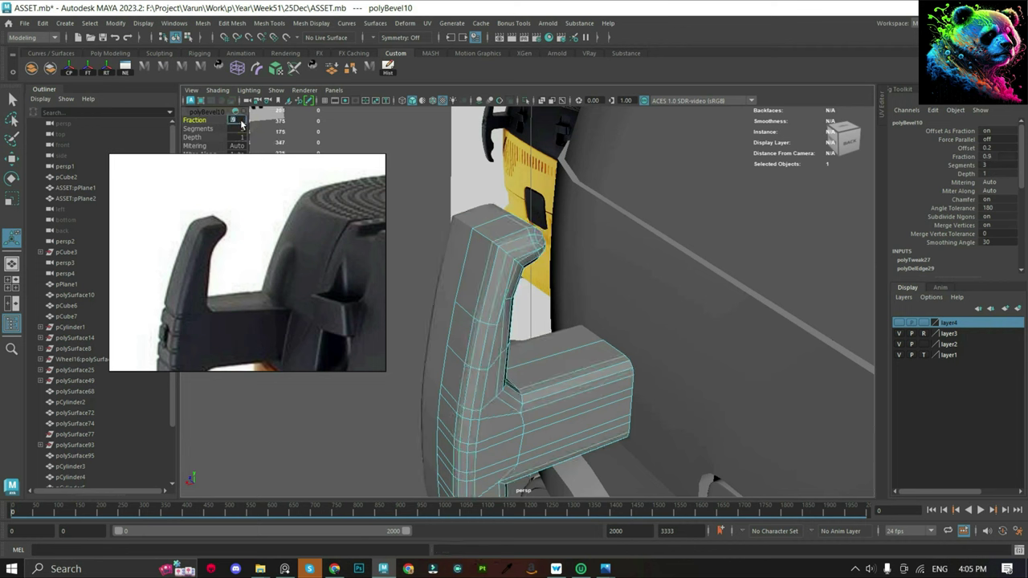
# Change the handle bevel to 3 segments with a 0.7 fraction.
pyautogui.moveTo(610, 337)
pyautogui.keyDown('alt'); pyautogui.mouseDown()
pyautogui.moveTo(535, 249)
pyautogui.moveTo(608, 275)
pyautogui.moveTo(607, 348)
pyautogui.mouseUp(); pyautogui.keyUp('alt')
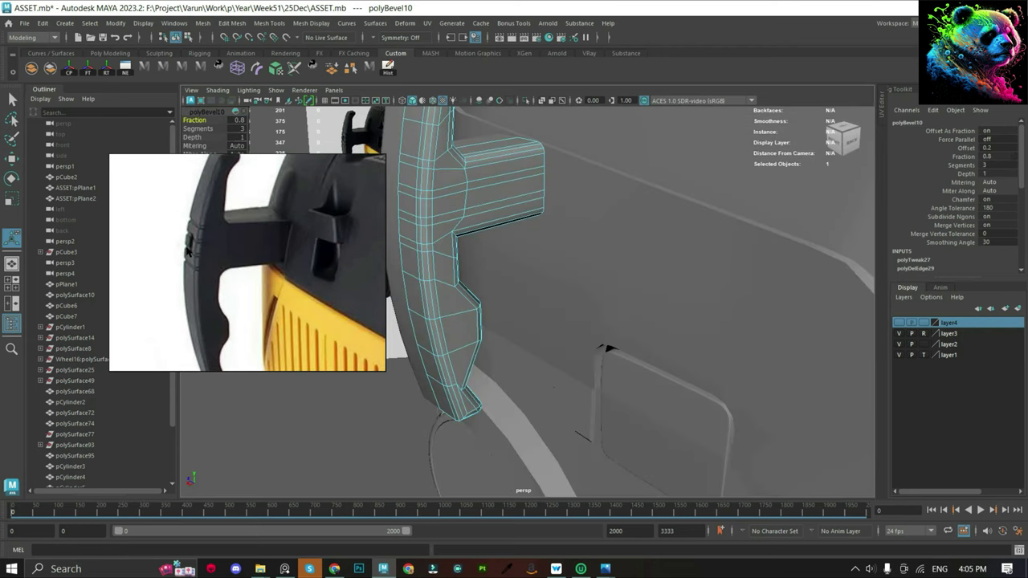
pyautogui.keyDown('alt'); pyautogui.moveTo(607, 349); pyautogui.dragTo(569, 354, button='middle'); pyautogui.keyUp('alt')
pyautogui.moveTo(569, 354)
pyautogui.keyDown('alt'); pyautogui.mouseDown()
pyautogui.moveTo(500, 293)
pyautogui.moveTo(504, 325)
pyautogui.mouseUp(); pyautogui.keyUp('alt')
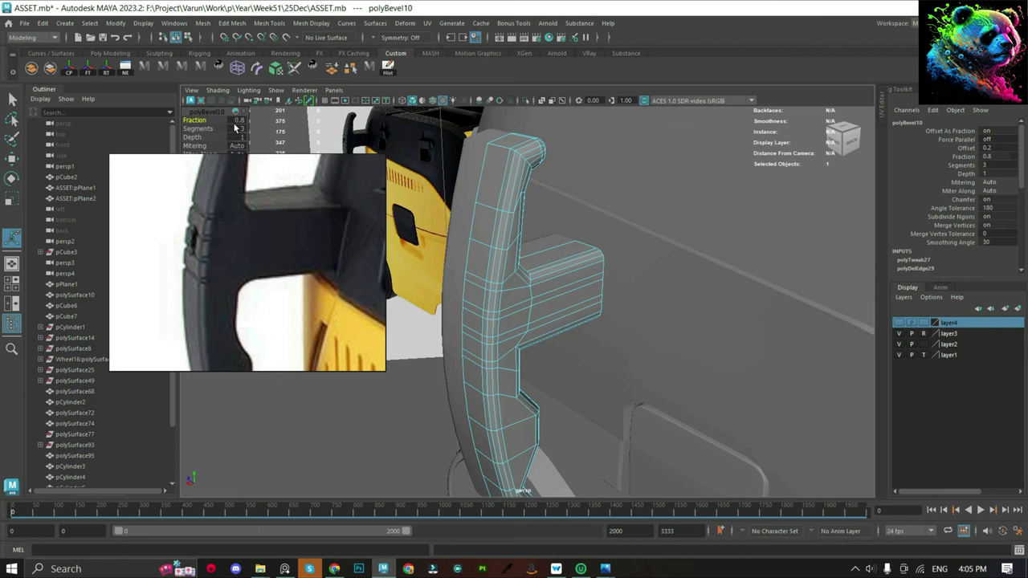
pyautogui.moveTo(234, 129); pyautogui.dragTo(238, 129)
pyautogui.write('0.7')
pyautogui.press('Return')
pyautogui.moveTo(429, 239)
pyautogui.keyDown('alt'); pyautogui.mouseDown()
pyautogui.moveTo(569, 305)
pyautogui.moveTo(506, 312)
pyautogui.moveTo(543, 314)
pyautogui.moveTo(554, 272)
pyautogui.moveTo(603, 271)
pyautogui.moveTo(532, 280)
pyautogui.moveTo(608, 278)
pyautogui.moveTo(601, 291)
pyautogui.moveTo(546, 263)
pyautogui.moveTo(551, 271)
pyautogui.mouseUp(); pyautogui.keyUp('alt')
# Frame the handle in the back orthographic view.
pyautogui.scroll(-2, 246, 306)
pyautogui.scroll(2, 246, 306)
pyautogui.moveTo(653, 175)
pyautogui.keyDown('alt'); pyautogui.mouseDown()
pyautogui.moveTo(601, 285)
pyautogui.moveTo(501, 219)
pyautogui.mouseUp(); pyautogui.keyUp('alt')
pyautogui.click(611, 273)
pyautogui.click(500, 218)
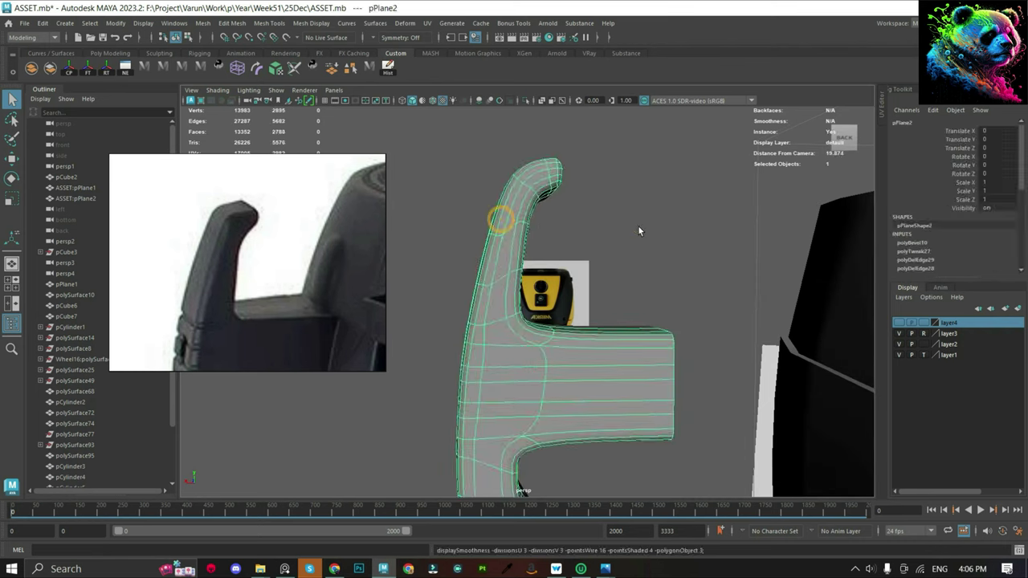
pyautogui.click(637, 225)
pyautogui.moveTo(631, 239)
pyautogui.keyDown('alt'); pyautogui.mouseDown()
pyautogui.moveTo(667, 248)
pyautogui.moveTo(541, 259)
pyautogui.mouseUp(); pyautogui.keyUp('alt')
pyautogui.press('space')
pyautogui.scroll(2, 541, 261)
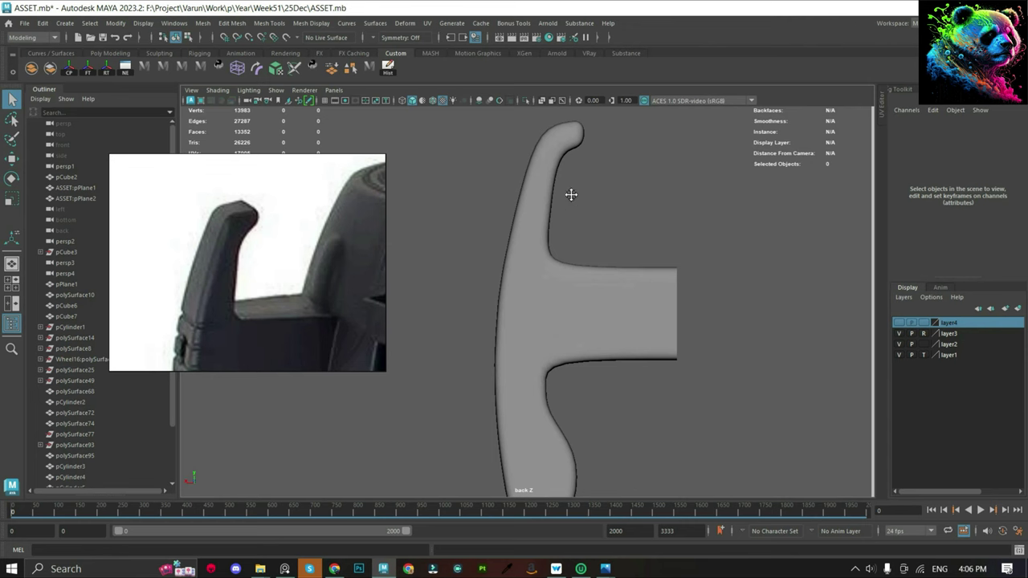
pyautogui.scroll(2, 537, 257)
# Slide vertices on the handle's upright arm along X to even their spacing.
pyautogui.moveTo(537, 257); pyautogui.dragTo(493, 145, button='right')
pyautogui.scroll(1, 589, 268)
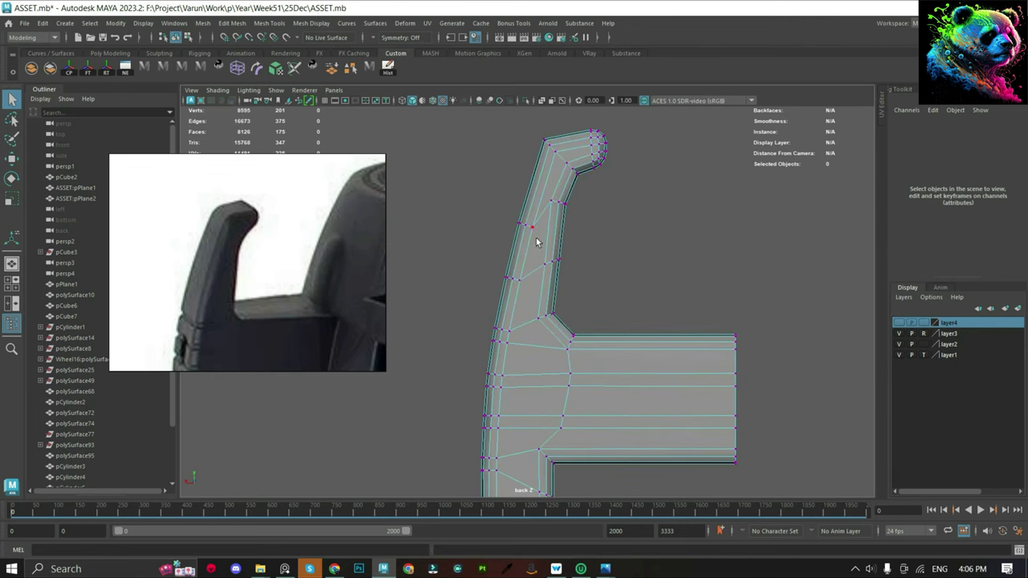
pyautogui.moveTo(590, 277); pyautogui.dragTo(590, 277)
pyautogui.press('w')
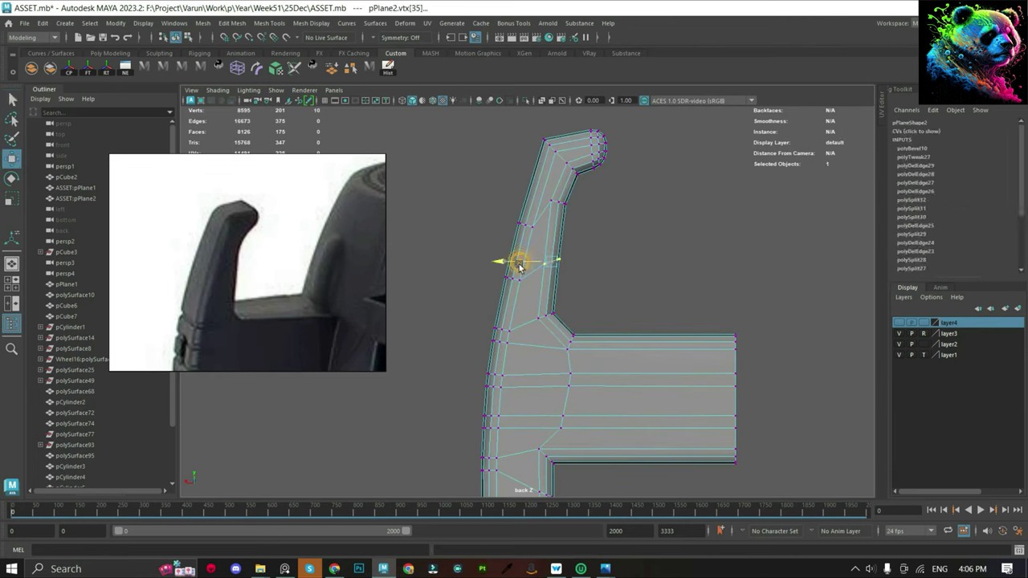
pyautogui.scroll(2, 516, 282)
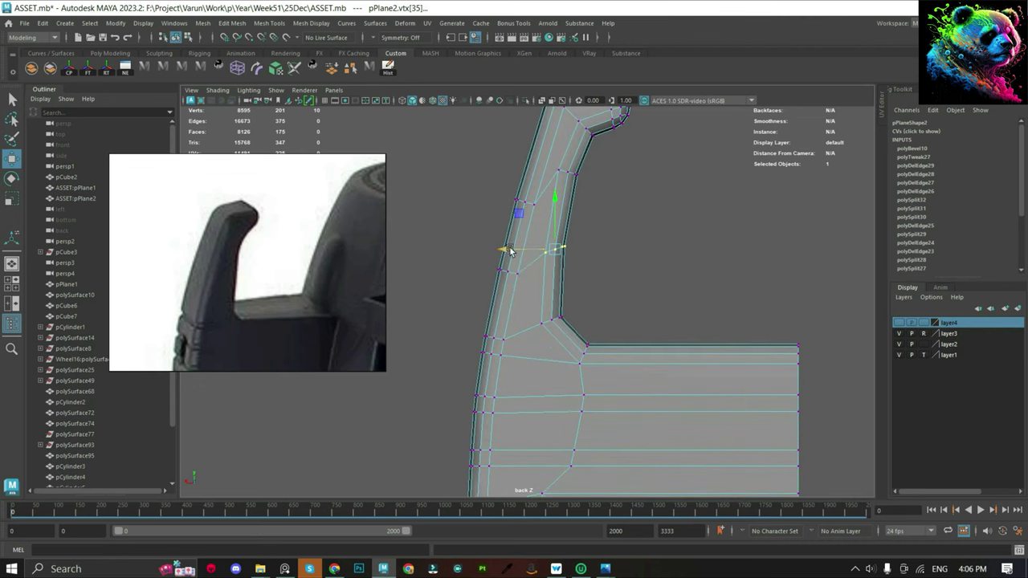
pyautogui.keyDown('alt'); pyautogui.moveTo(564, 175); pyautogui.dragTo(601, 255, button='middle'); pyautogui.keyUp('alt')
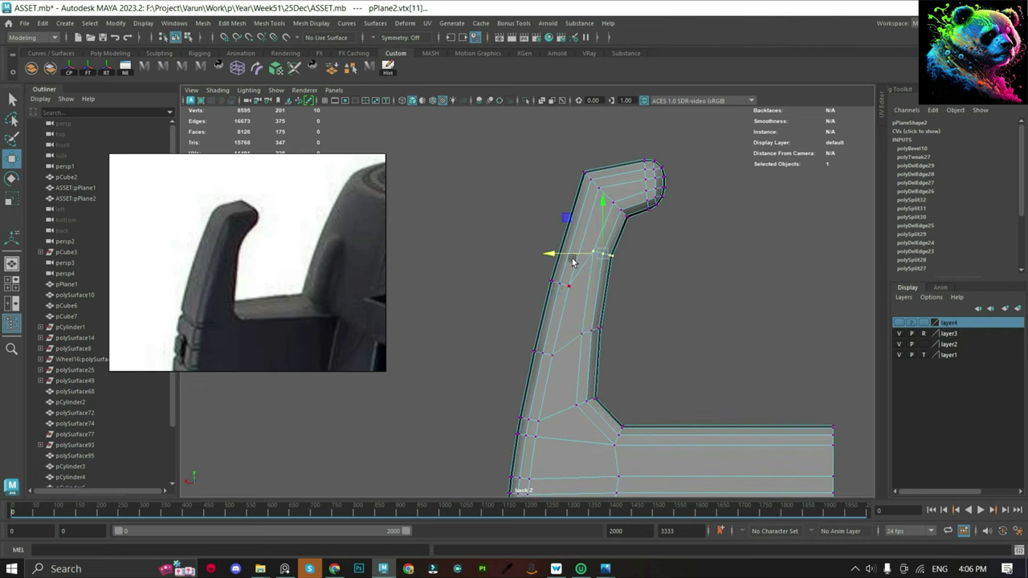
pyautogui.moveTo(566, 273); pyautogui.dragTo(565, 275)
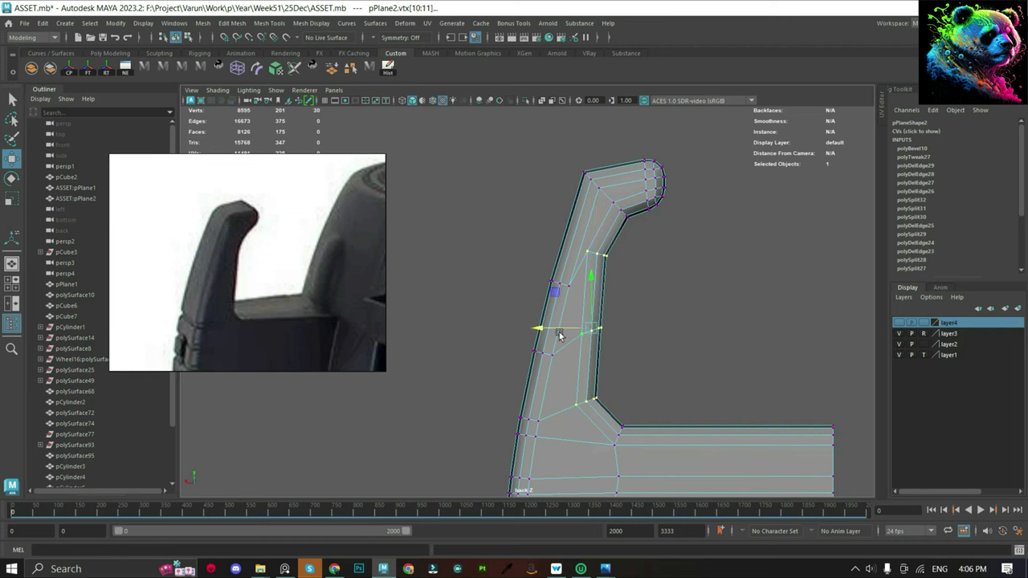
pyautogui.moveTo(559, 335); pyautogui.dragTo(560, 354)
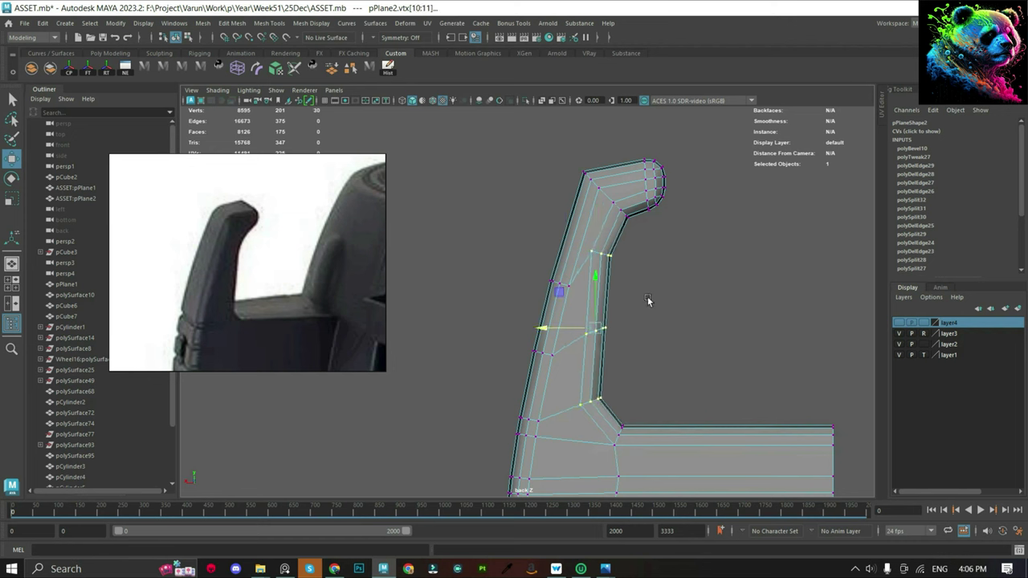
# Preview the handle smoothed in object mode and check its top in perspective.
pyautogui.press('3')
pyautogui.click(685, 260)
pyautogui.moveTo(835, 16); pyautogui.dragTo(836, 16, button='right')
pyautogui.scroll(-3, 571, 222)
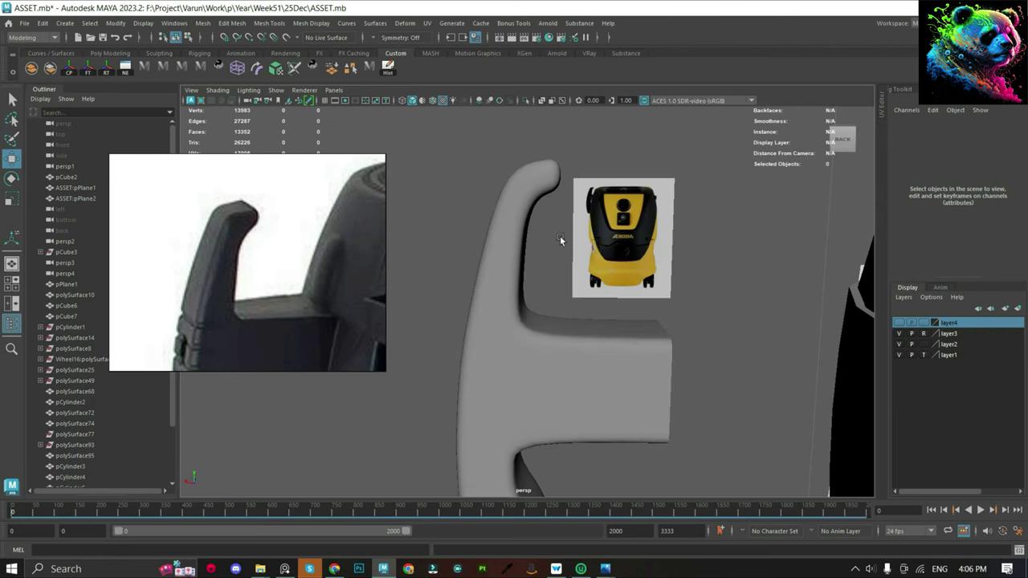
pyautogui.keyDown('alt'); pyautogui.moveTo(561, 240); pyautogui.dragTo(546, 178); pyautogui.keyUp('alt')
pyautogui.keyDown('alt'); pyautogui.moveTo(591, 267); pyautogui.dragTo(567, 274); pyautogui.keyUp('alt')
# Bevel the handle's top edge and another edge along it.
pyautogui.click(567, 271)
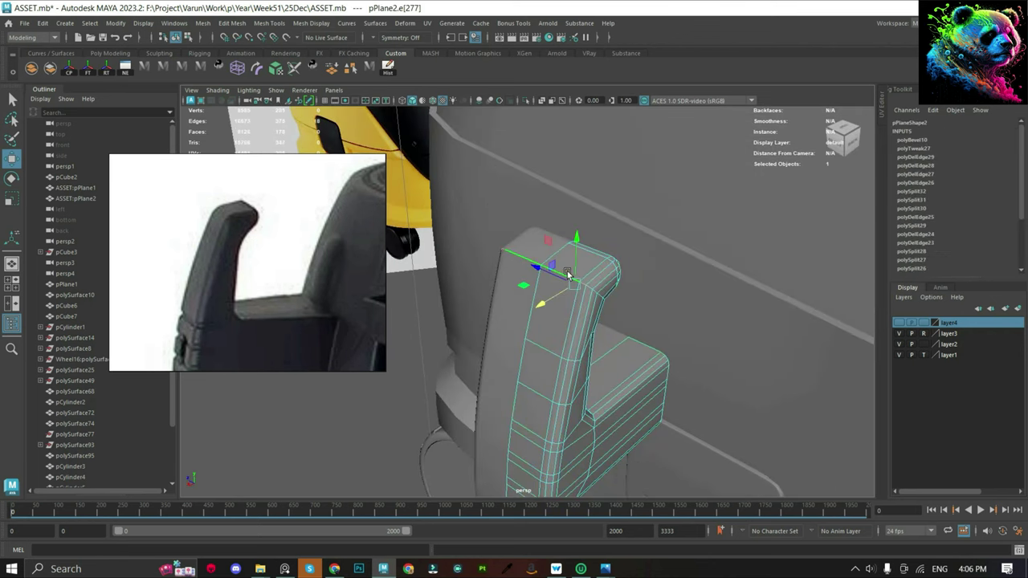
pyautogui.keyDown('shift'); pyautogui.moveTo(510, 214); pyautogui.dragTo(509, 239, button='right'); pyautogui.keyUp('shift')
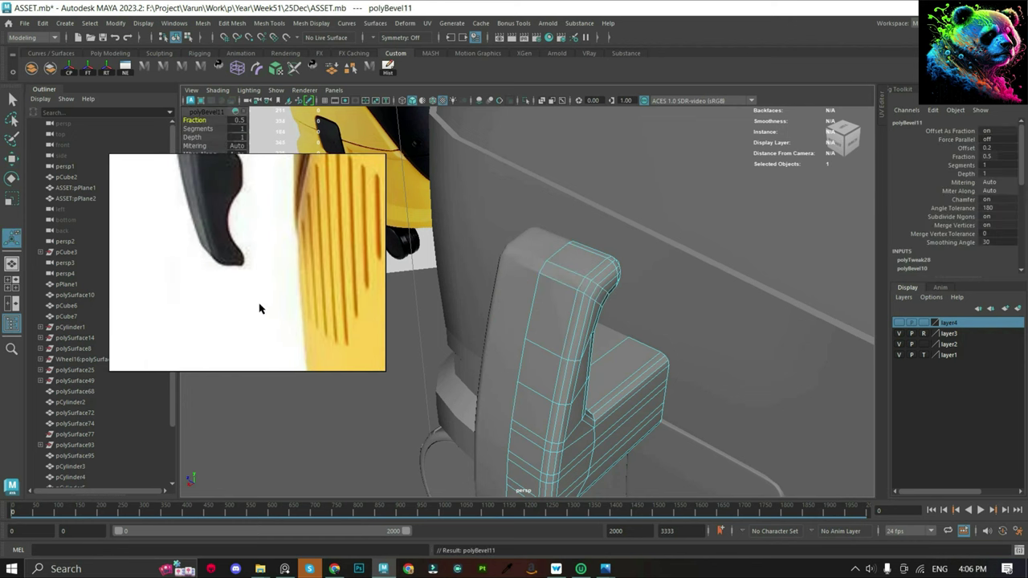
pyautogui.moveTo(514, 240)
pyautogui.keyDown('alt'); pyautogui.mouseDown()
pyautogui.moveTo(584, 129)
pyautogui.moveTo(541, 222)
pyautogui.moveTo(574, 236)
pyautogui.moveTo(584, 294)
pyautogui.mouseUp(); pyautogui.keyUp('alt')
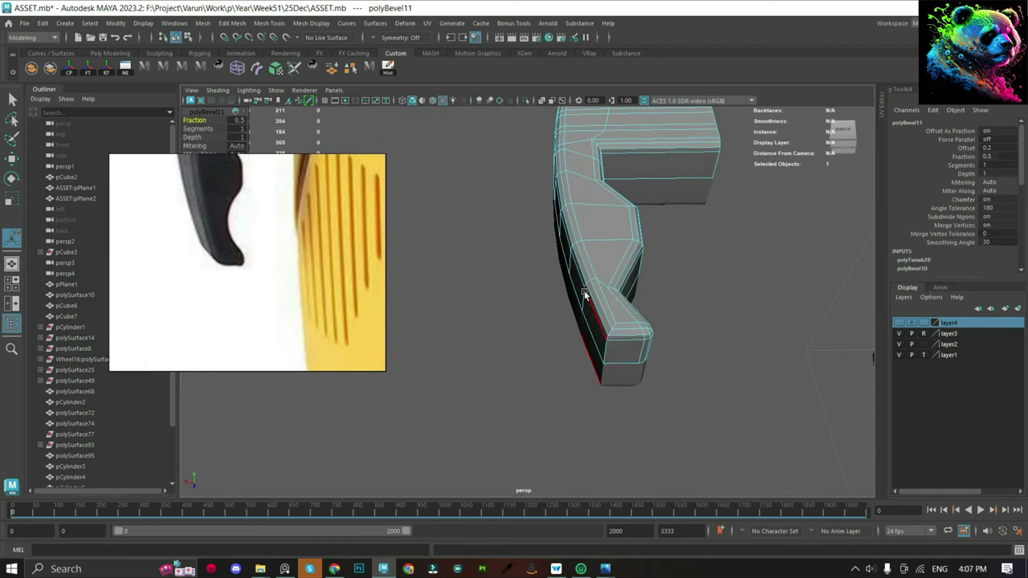
pyautogui.click(608, 346)
pyautogui.moveTo(612, 227)
pyautogui.keyDown('alt'); pyautogui.mouseDown()
pyautogui.moveTo(661, 270)
pyautogui.moveTo(632, 166)
pyautogui.mouseUp(); pyautogui.keyUp('alt')
pyautogui.keyDown('shift'); pyautogui.moveTo(635, 204); pyautogui.dragTo(634, 234, button='right'); pyautogui.keyUp('shift')
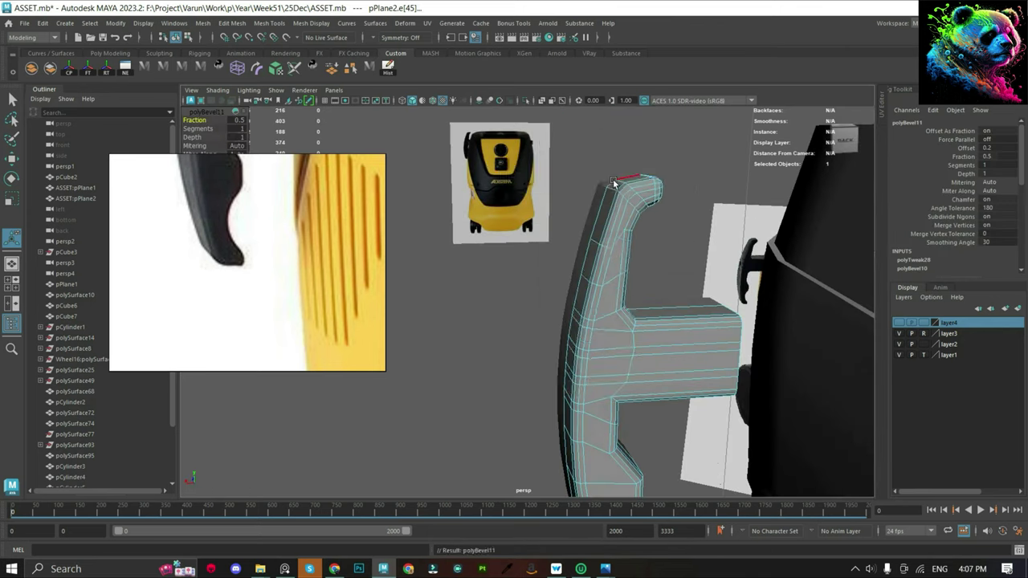
pyautogui.keyDown('alt'); pyautogui.moveTo(634, 234); pyautogui.dragTo(386, 185); pyautogui.keyUp('alt')
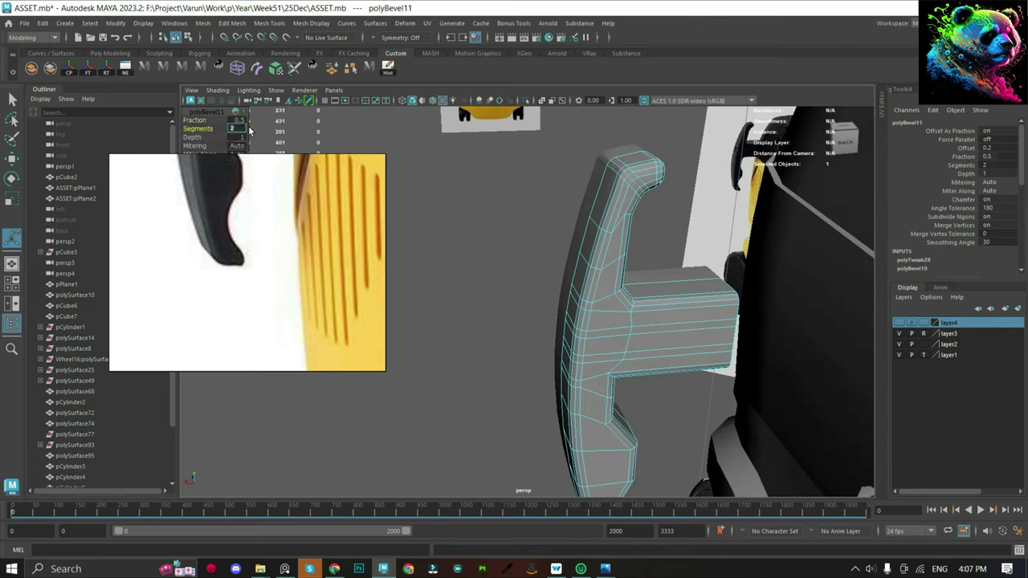
# Undo three times to remove polyBevel11 from pPlane2's history.
pyautogui.press('q')
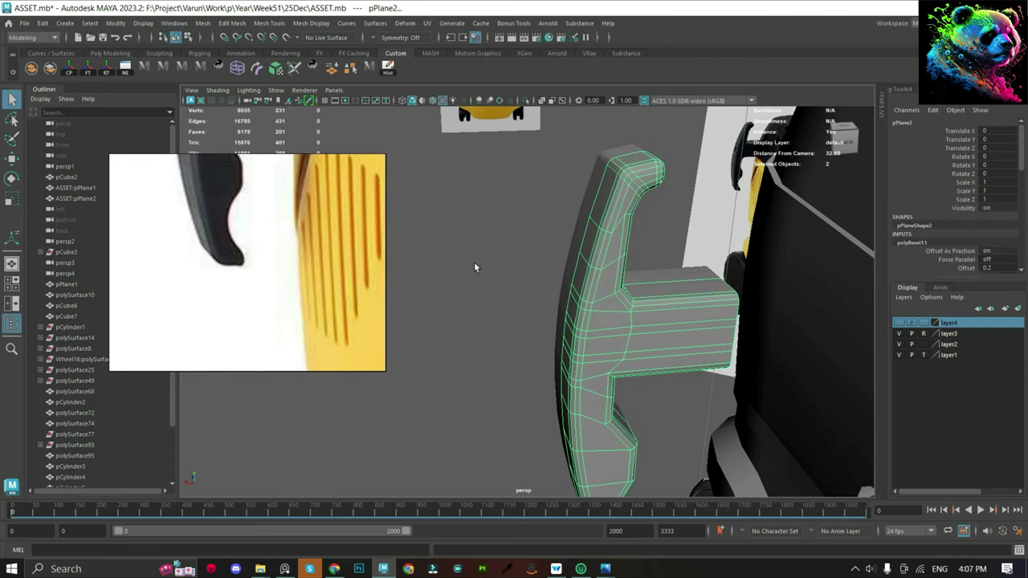
pyautogui.click(473, 267)
pyautogui.keyDown('alt'); pyautogui.moveTo(631, 300); pyautogui.dragTo(656, 265); pyautogui.keyUp('alt')
pyautogui.scroll(-3, 248, 297)
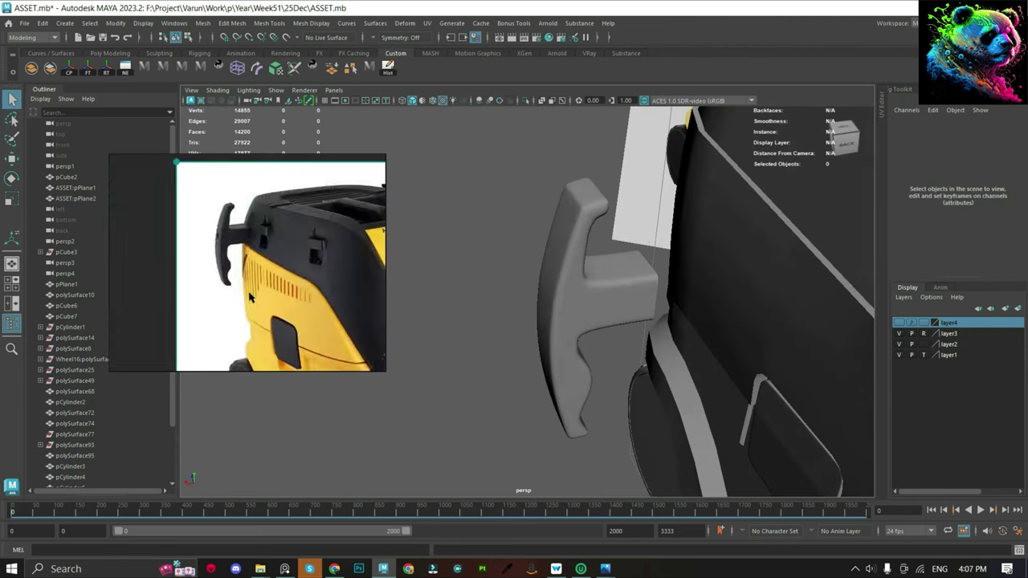
pyautogui.scroll(3, 249, 297)
pyautogui.hotkey('ctrl', 'z')
pyautogui.hotkey('ctrl', 'z')
pyautogui.hotkey('ctrl', 'z')
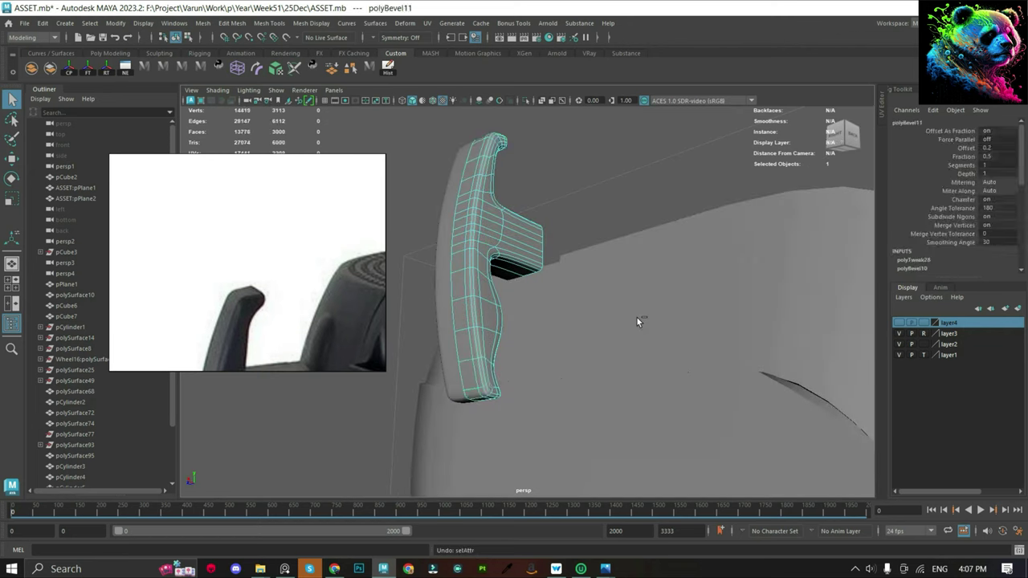
pyautogui.hotkey('ctrl', 'z')
pyautogui.hotkey('ctrl', 'z')
pyautogui.hotkey('ctrl', 'z')
pyautogui.hotkey('ctrl', 'z')
# Try an edge loop across the handle's top, preview it smoothed, then undo it.
pyautogui.press('1')
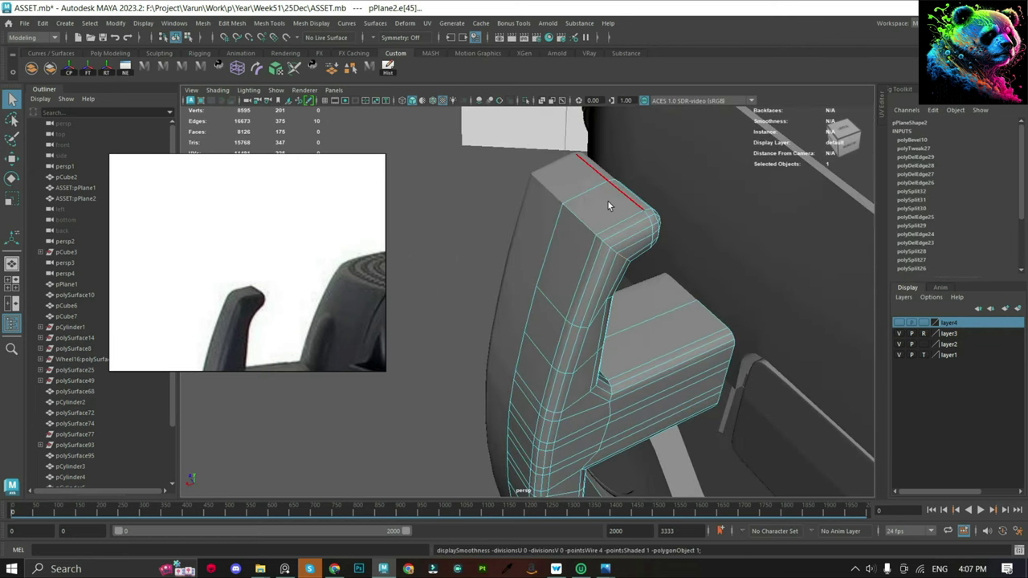
pyautogui.hotkey('ctrl', 'z')
pyautogui.hotkey('ctrl', 'z')
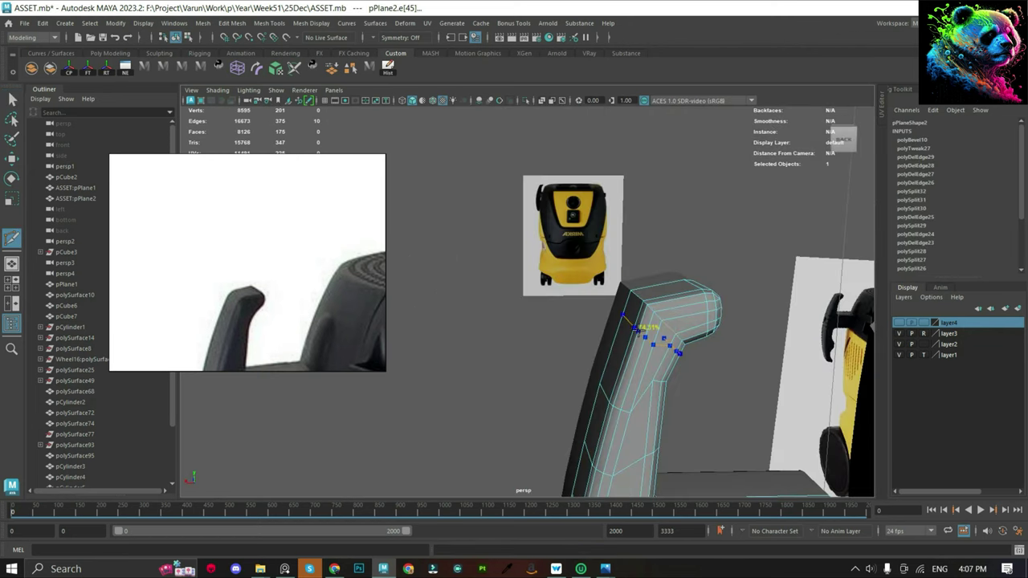
pyautogui.keyDown('ctrl'); pyautogui.click(636, 329); pyautogui.keyUp('ctrl')
pyautogui.press('w')
pyautogui.moveTo(652, 310); pyautogui.dragTo(687, 238, button='right')
pyautogui.press('3')
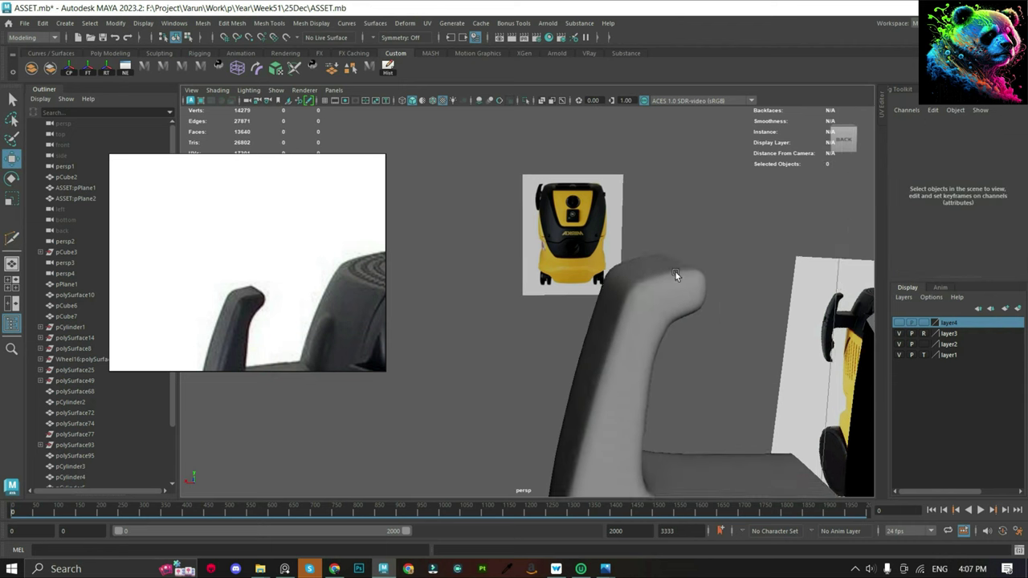
pyautogui.moveTo(686, 241)
pyautogui.keyDown('alt'); pyautogui.mouseDown()
pyautogui.moveTo(679, 275)
pyautogui.moveTo(592, 240)
pyautogui.moveTo(553, 204)
pyautogui.moveTo(574, 282)
pyautogui.moveTo(580, 405)
pyautogui.moveTo(640, 355)
pyautogui.moveTo(569, 345)
pyautogui.moveTo(582, 225)
pyautogui.moveTo(513, 257)
pyautogui.moveTo(522, 264)
pyautogui.mouseUp(); pyautogui.keyUp('alt')
pyautogui.click(522, 265)
pyautogui.press('1')
pyautogui.hotkey('ctrl', 'z')
pyautogui.hotkey('ctrl', 'z')
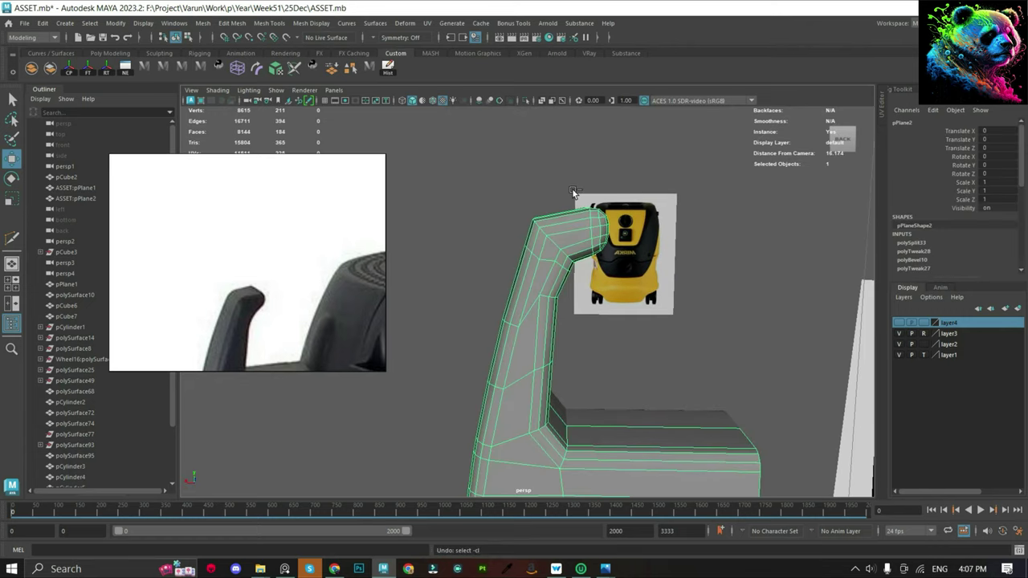
pyautogui.hotkey('ctrl', 'z')
pyautogui.hotkey('ctrl', 'z')
# In Back view, move the hook's top corner and lower vertices to smooth the bend.
pyautogui.moveTo(624, 221); pyautogui.dragTo(610, 233)
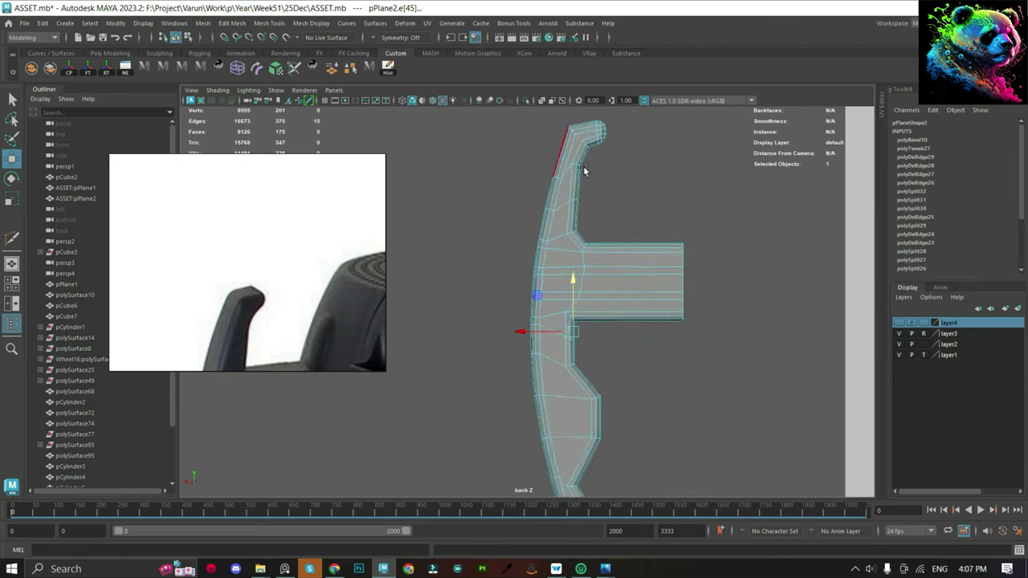
pyautogui.scroll(3, 642, 265)
pyautogui.keyDown('alt'); pyautogui.moveTo(587, 179); pyautogui.dragTo(562, 292); pyautogui.keyUp('alt')
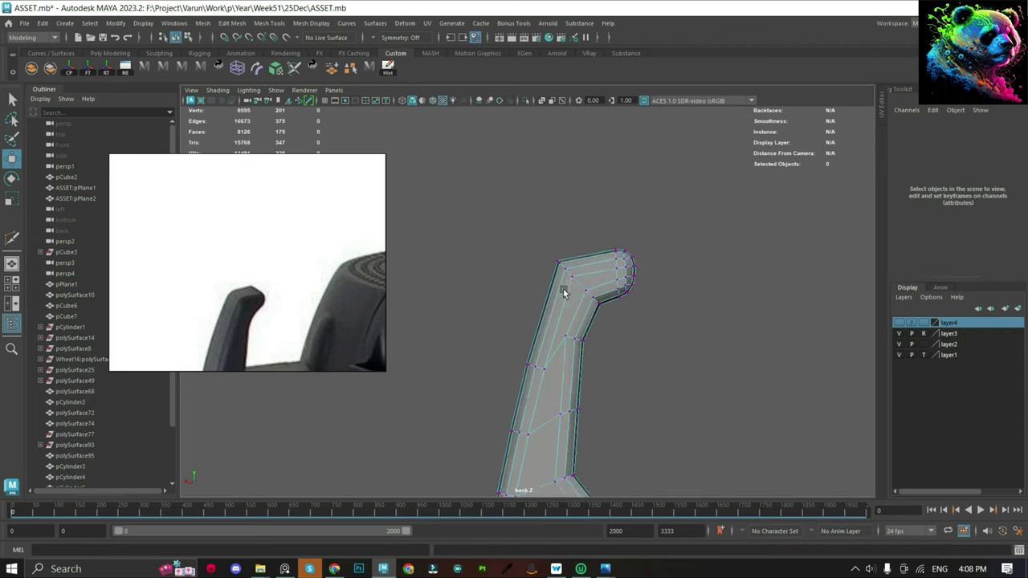
pyautogui.press('4')
pyautogui.moveTo(538, 223); pyautogui.dragTo(592, 295)
pyautogui.press('5')
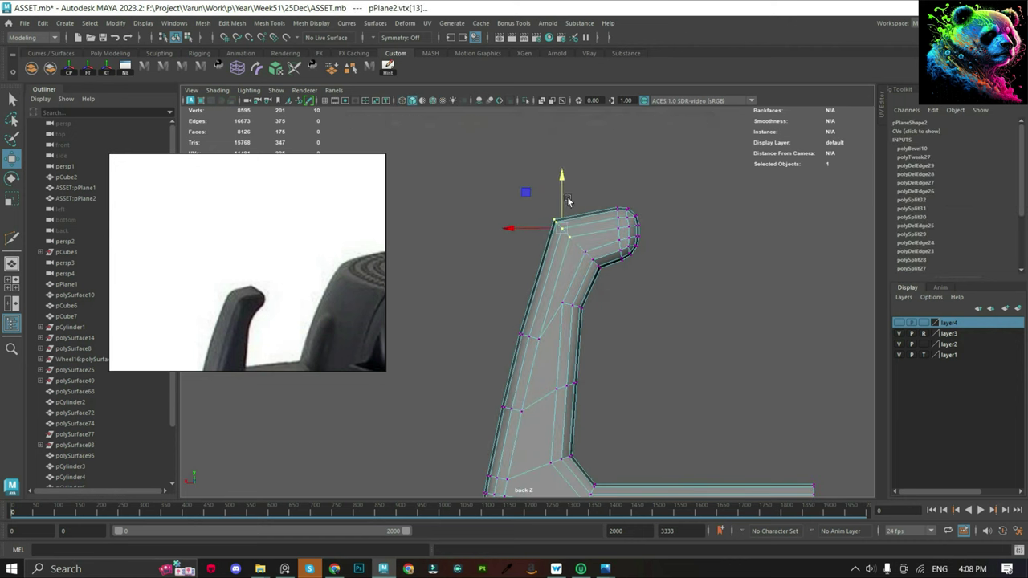
pyautogui.moveTo(555, 250); pyautogui.dragTo(530, 239)
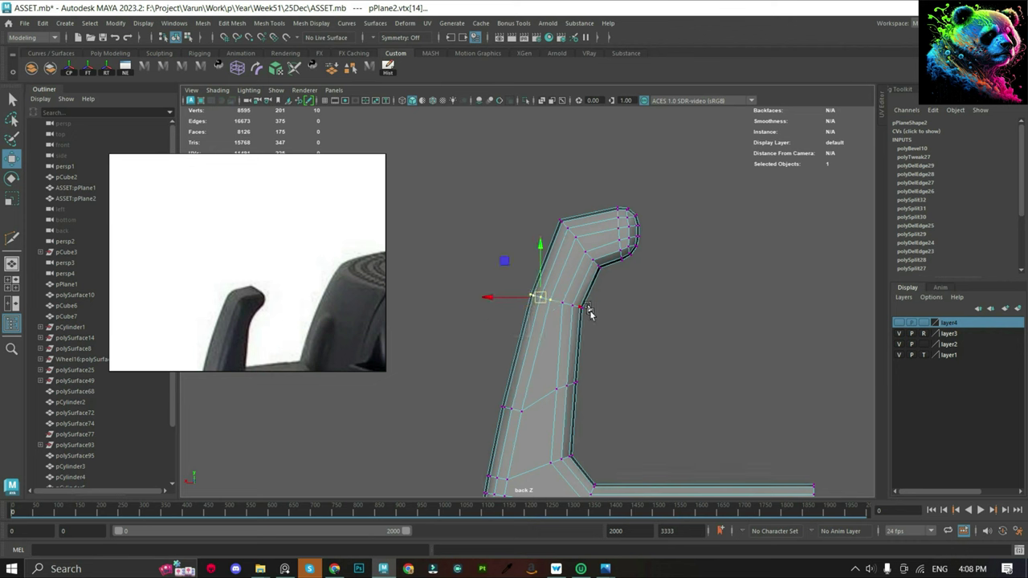
pyautogui.keyDown('alt'); pyautogui.moveTo(579, 341); pyautogui.dragTo(539, 255, button='middle'); pyautogui.keyUp('alt')
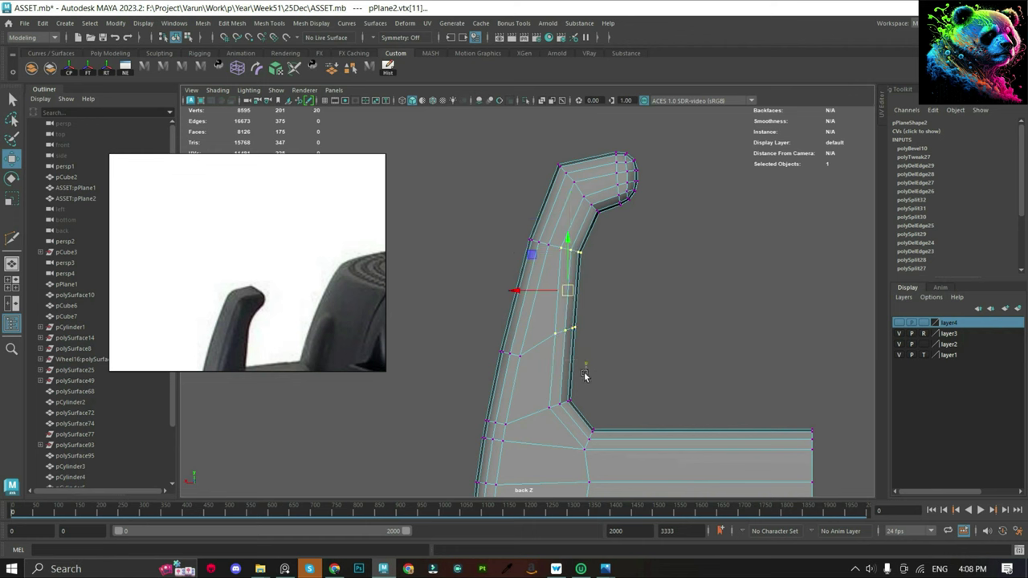
pyautogui.moveTo(530, 327); pyautogui.dragTo(536, 335)
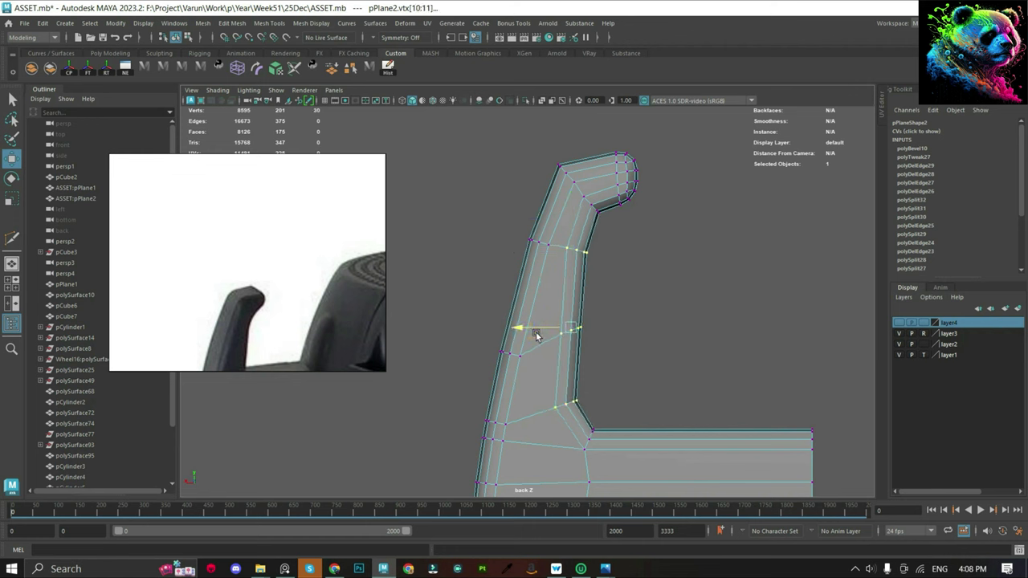
# Check the reshaped handle in smooth preview, then return it to the cage view.
pyautogui.press('F8')
pyautogui.scroll(1, 640, 255)
pyautogui.press('3')
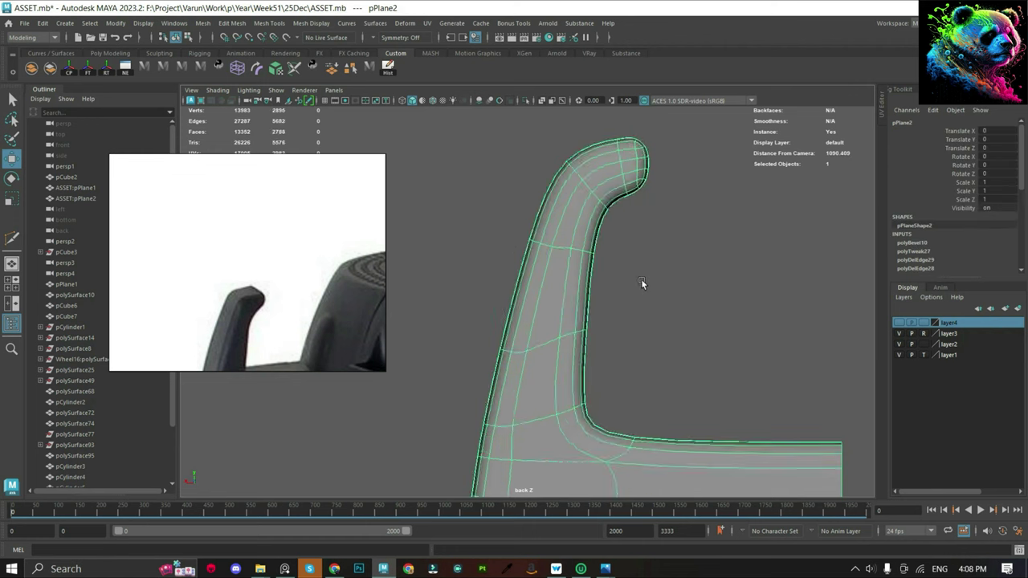
pyautogui.click(641, 279)
pyautogui.click(567, 204)
pyautogui.press('1')
# Multi-Cut a new edge loop across the handle's rounded tip and return to Perspective.
pyautogui.keyDown('shift'); pyautogui.rightClick(568, 162); pyautogui.keyUp('shift')
pyautogui.click(568, 163)
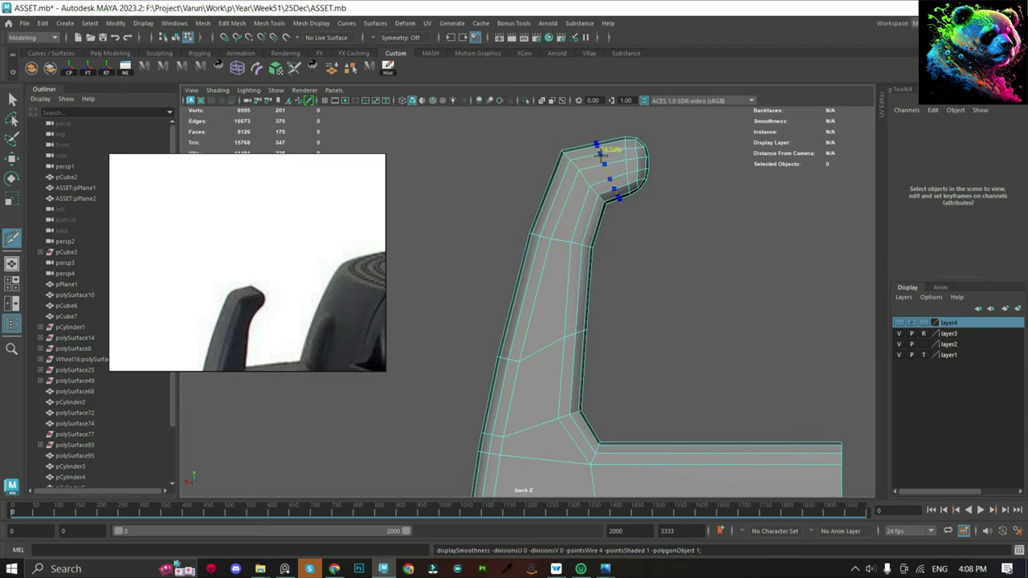
pyautogui.press('w')
pyautogui.press('3')
pyautogui.press('F8')
pyautogui.click(635, 245)
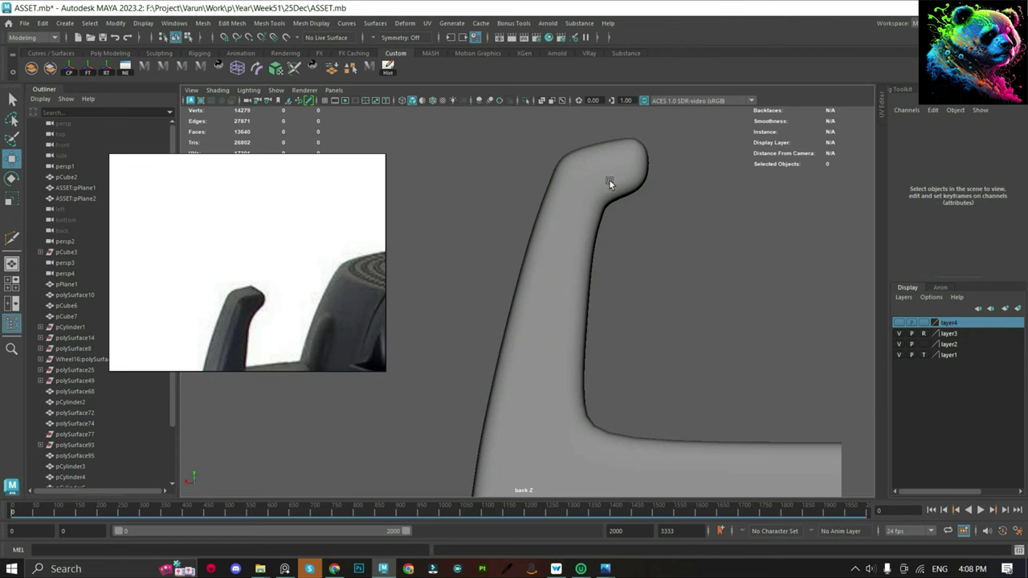
pyautogui.moveTo(608, 179); pyautogui.dragTo(610, 172)
pyautogui.moveTo(652, 320)
pyautogui.keyDown('alt'); pyautogui.mouseDown()
pyautogui.moveTo(590, 303)
pyautogui.moveTo(623, 295)
pyautogui.mouseUp(); pyautogui.keyUp('alt')
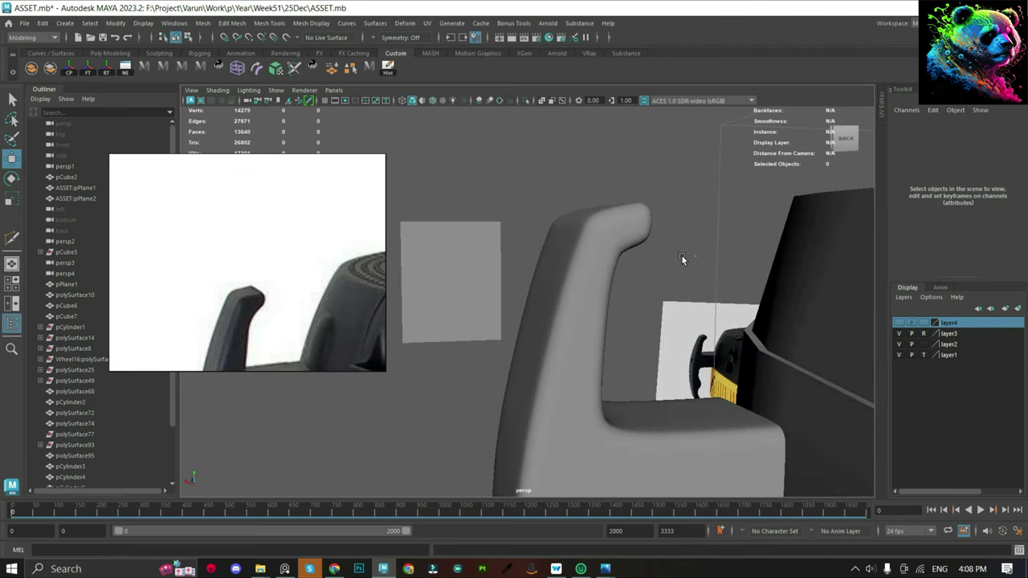
# Cut a trial loop across the hook's top and delete the unwanted hook edges.
pyautogui.click(537, 251)
pyautogui.moveTo(681, 254)
pyautogui.keyDown('alt'); pyautogui.mouseDown()
pyautogui.moveTo(536, 251)
pyautogui.moveTo(587, 244)
pyautogui.moveTo(646, 337)
pyautogui.moveTo(637, 276)
pyautogui.moveTo(638, 337)
pyautogui.mouseUp(); pyautogui.keyUp('alt')
pyautogui.press('1')
pyautogui.press('F10')
pyautogui.doubleClick(550, 272)
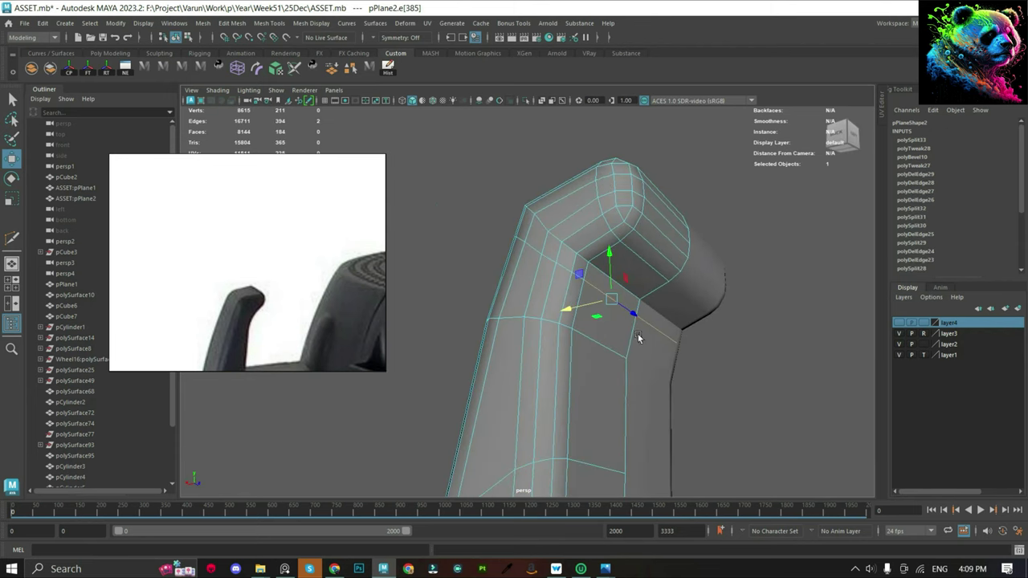
pyautogui.keyDown('ctrl'); pyautogui.click(575, 211); pyautogui.keyUp('ctrl')
pyautogui.keyDown('shift'); pyautogui.moveTo(559, 273); pyautogui.dragTo(591, 281, button='right'); pyautogui.keyUp('shift')
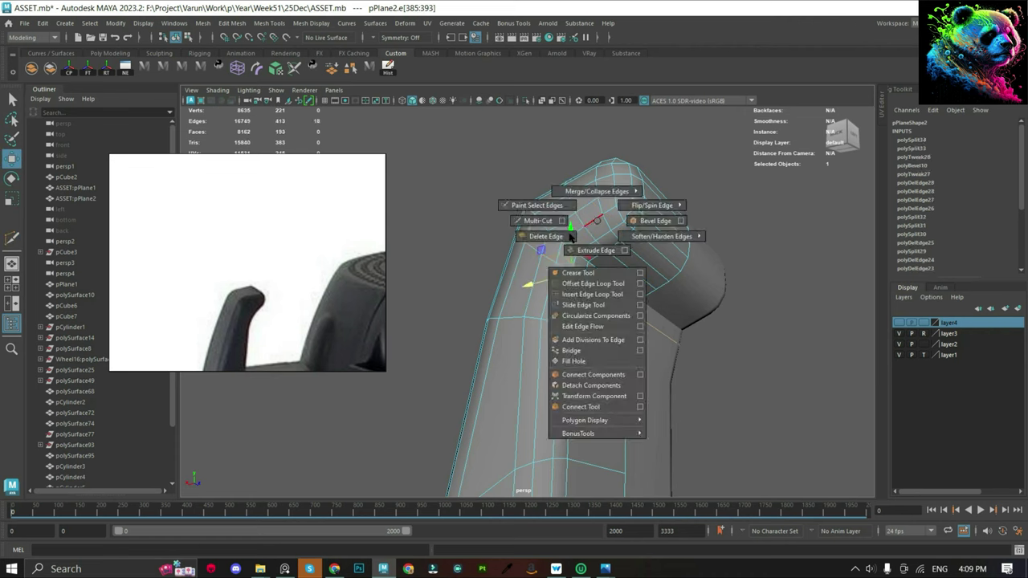
pyautogui.press('3')
pyautogui.moveTo(766, 235)
pyautogui.keyDown('alt'); pyautogui.mouseDown()
pyautogui.moveTo(681, 294)
pyautogui.moveTo(740, 301)
pyautogui.moveTo(728, 318)
pyautogui.moveTo(682, 305)
pyautogui.moveTo(708, 331)
pyautogui.mouseUp(); pyautogui.keyUp('alt')
# Select an edge on the hook's inner bend and switch to the straight-on Back view.
pyautogui.click(633, 259)
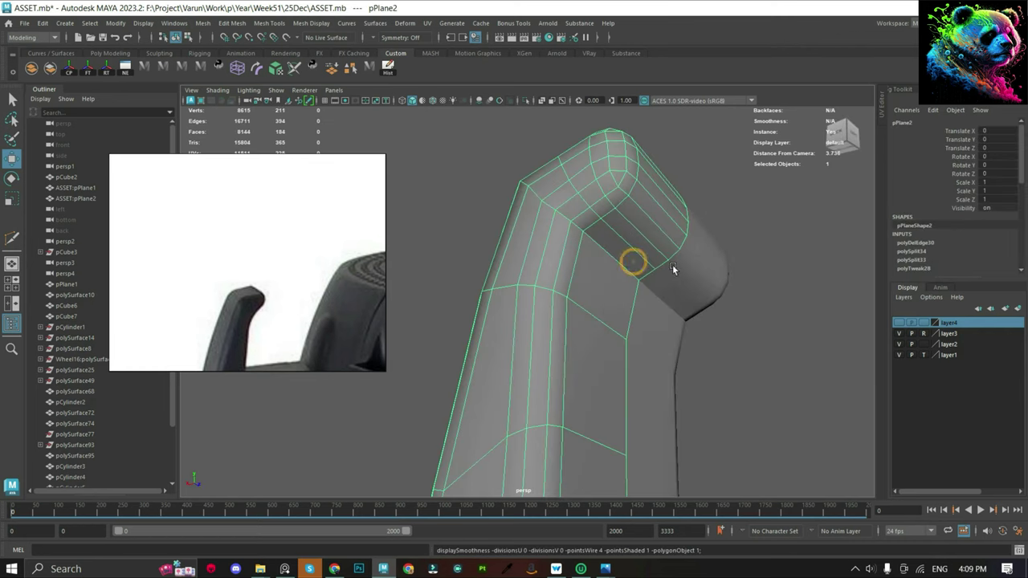
pyautogui.press('1')
pyautogui.click(615, 256)
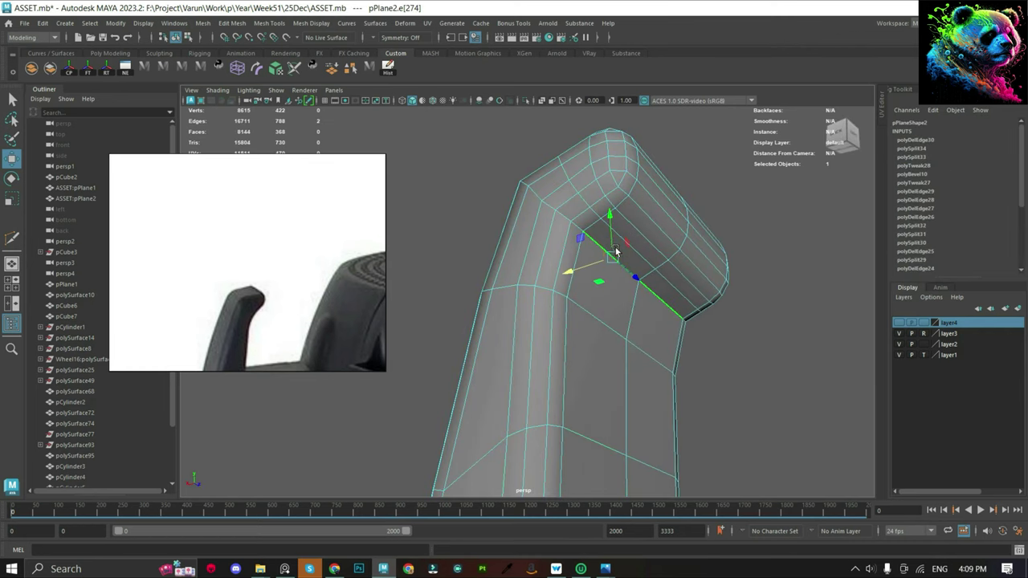
pyautogui.moveTo(612, 233)
pyautogui.keyDown('alt'); pyautogui.mouseDown()
pyautogui.moveTo(616, 263)
pyautogui.moveTo(658, 310)
pyautogui.mouseUp(); pyautogui.keyUp('alt')
pyautogui.moveTo(755, 305); pyautogui.dragTo(612, 289)
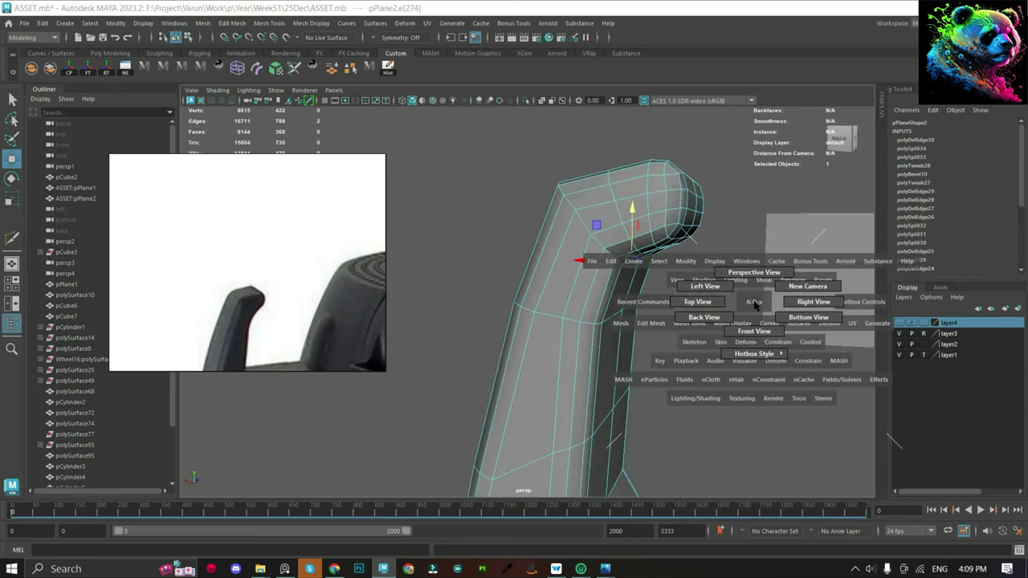
pyautogui.scroll(2, 612, 289)
# In wireframe, nudge the hook's inner-bend and top-corner vertices to smooth the outline.
pyautogui.press('F9')
pyautogui.scroll(2, 399, 181)
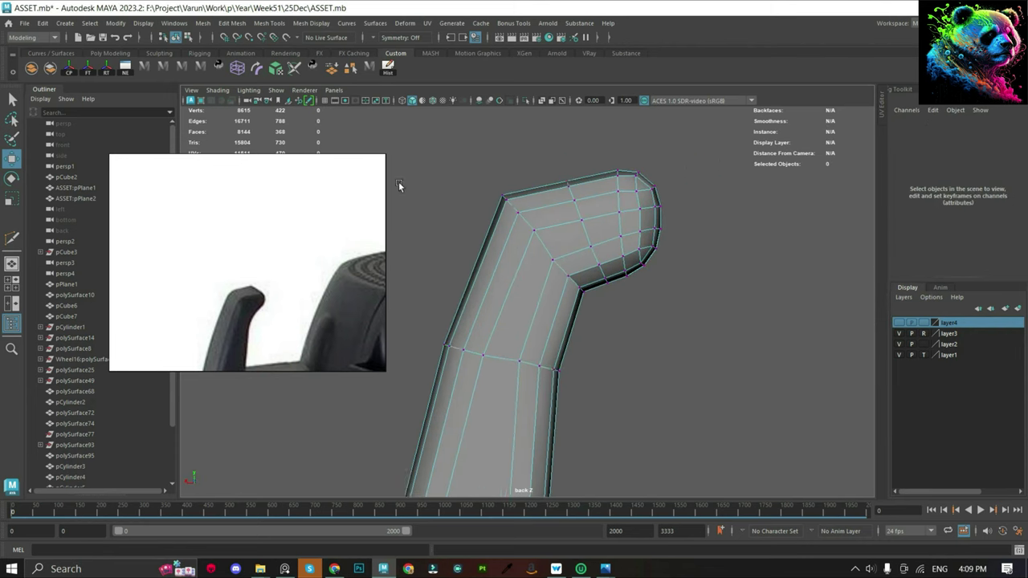
pyautogui.press('4')
pyautogui.moveTo(600, 307); pyautogui.dragTo(601, 306)
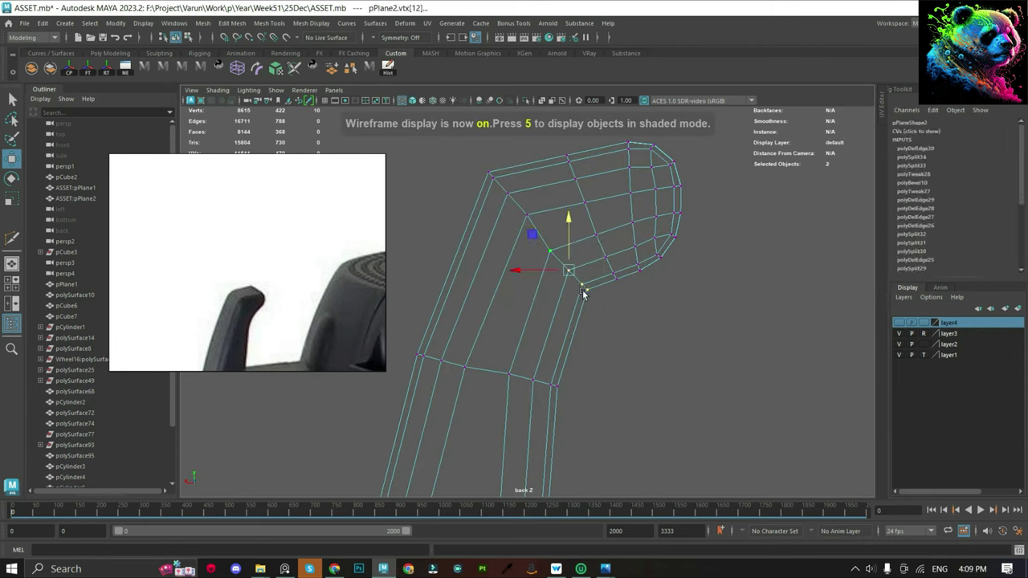
pyautogui.moveTo(569, 232); pyautogui.dragTo(578, 263)
pyautogui.moveTo(523, 294); pyautogui.dragTo(535, 295)
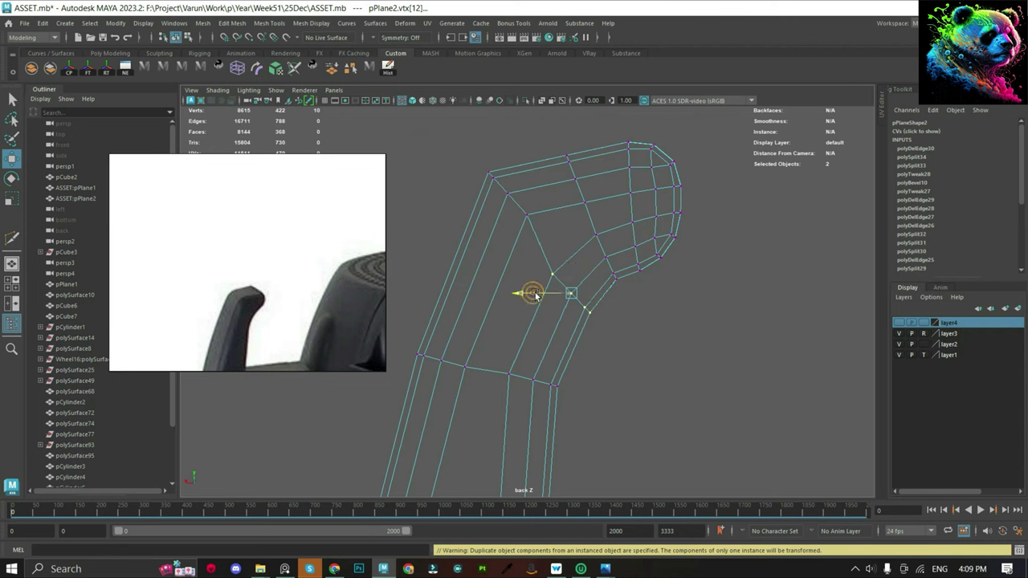
pyautogui.moveTo(472, 159); pyautogui.dragTo(512, 205)
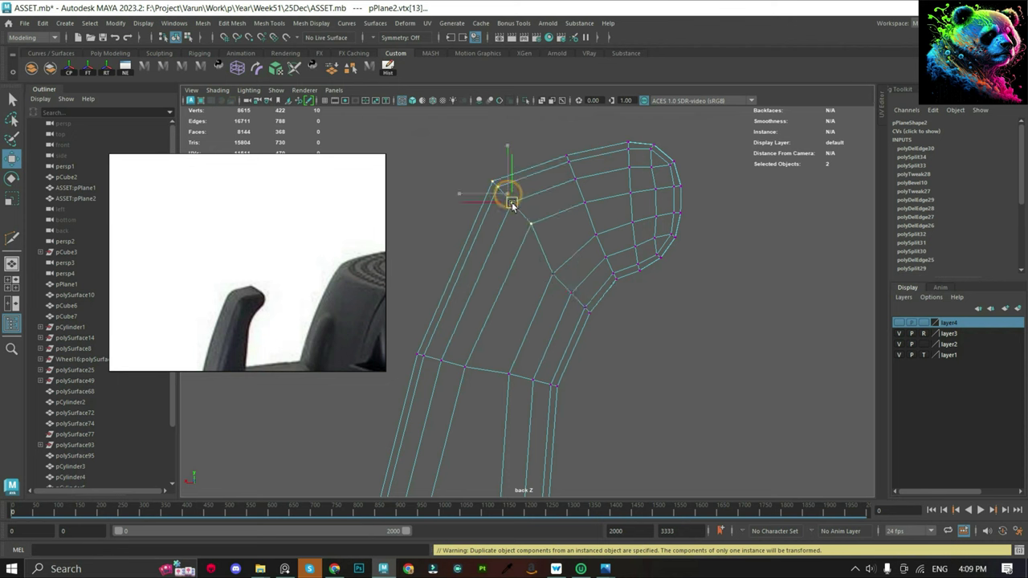
pyautogui.moveTo(544, 264); pyautogui.dragTo(590, 338)
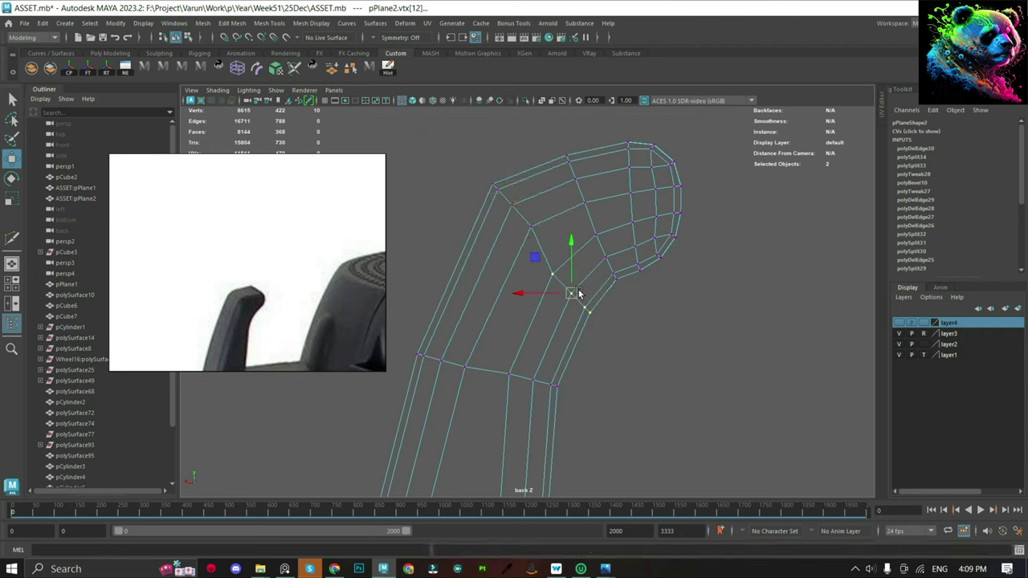
pyautogui.moveTo(578, 294); pyautogui.dragTo(562, 294)
# View the piece shaded in Perspective, orbiting to see it beside the vacuum body.
pyautogui.press('F8')
pyautogui.press('3')
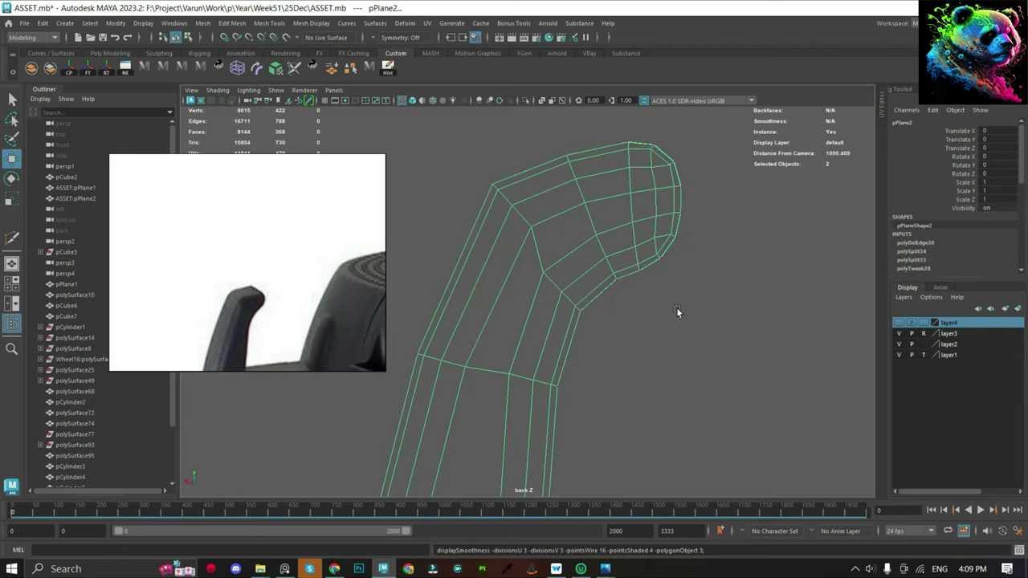
pyautogui.press('5')
pyautogui.press('space')
pyautogui.click(725, 333)
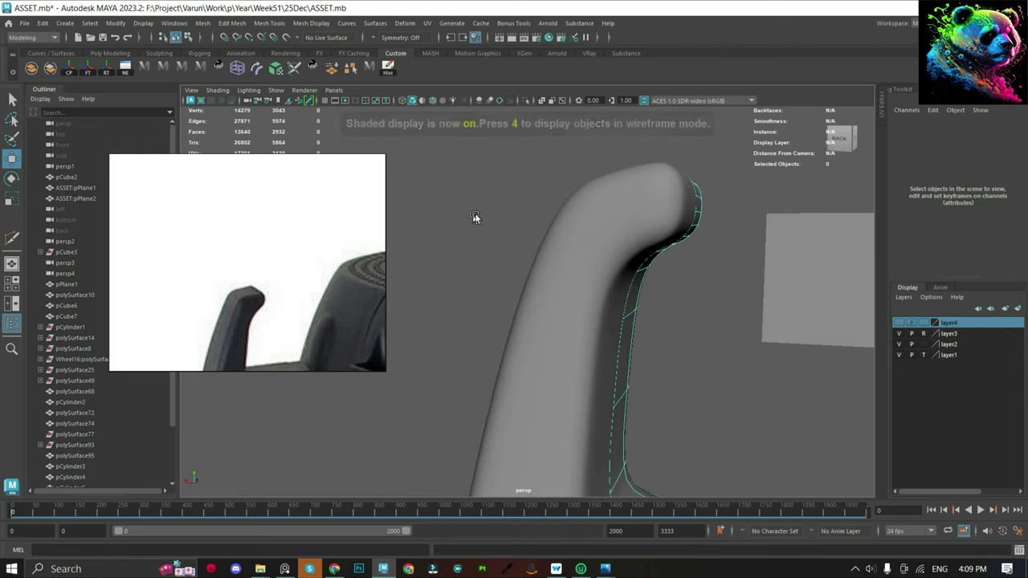
pyautogui.moveTo(474, 218)
pyautogui.keyDown('alt'); pyautogui.mouseDown()
pyautogui.moveTo(642, 257)
pyautogui.moveTo(650, 294)
pyautogui.moveTo(631, 232)
pyautogui.moveTo(608, 373)
pyautogui.moveTo(622, 278)
pyautogui.moveTo(523, 259)
pyautogui.mouseUp(); pyautogui.keyUp('alt')
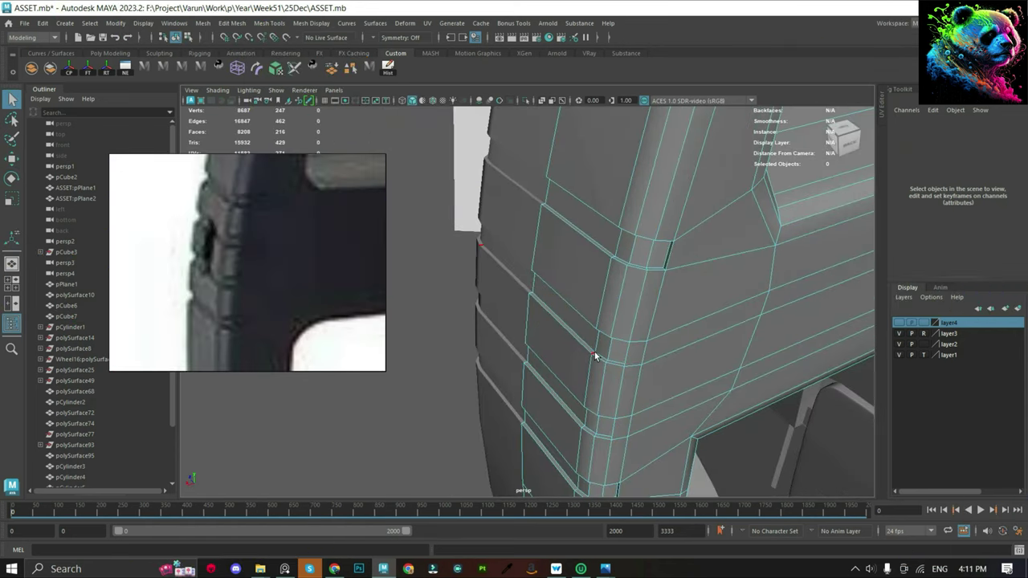
# Extrude the selected face bands on the body panel with some thickness.
pyautogui.moveTo(593, 376)
pyautogui.keyDown('alt'); pyautogui.mouseDown()
pyautogui.moveTo(551, 327)
pyautogui.moveTo(647, 394)
pyautogui.mouseUp(); pyautogui.keyUp('alt')
pyautogui.click(644, 306)
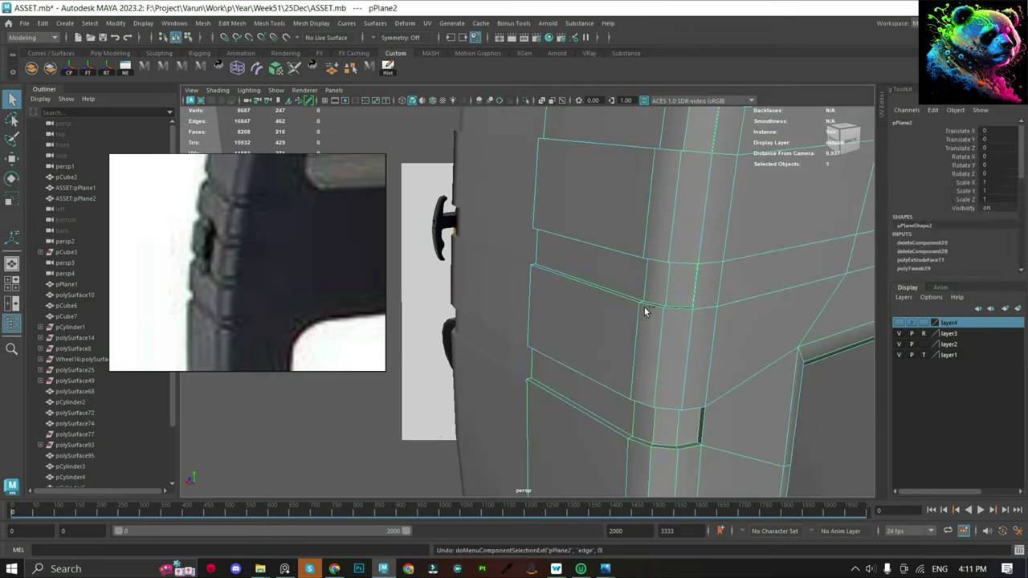
pyautogui.hotkey('ctrl', 'z')
pyautogui.hotkey('ctrl', 'z')
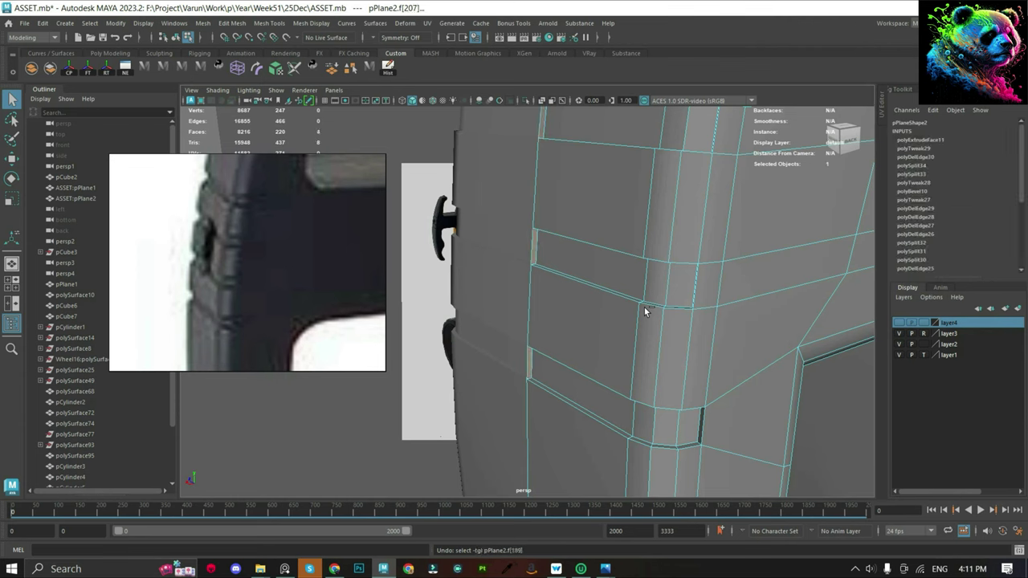
pyautogui.hotkey('ctrl', 'z')
pyautogui.hotkey('ctrl', 'e')
pyautogui.keyDown('alt'); pyautogui.moveTo(651, 298); pyautogui.dragTo(688, 404); pyautogui.keyUp('alt')
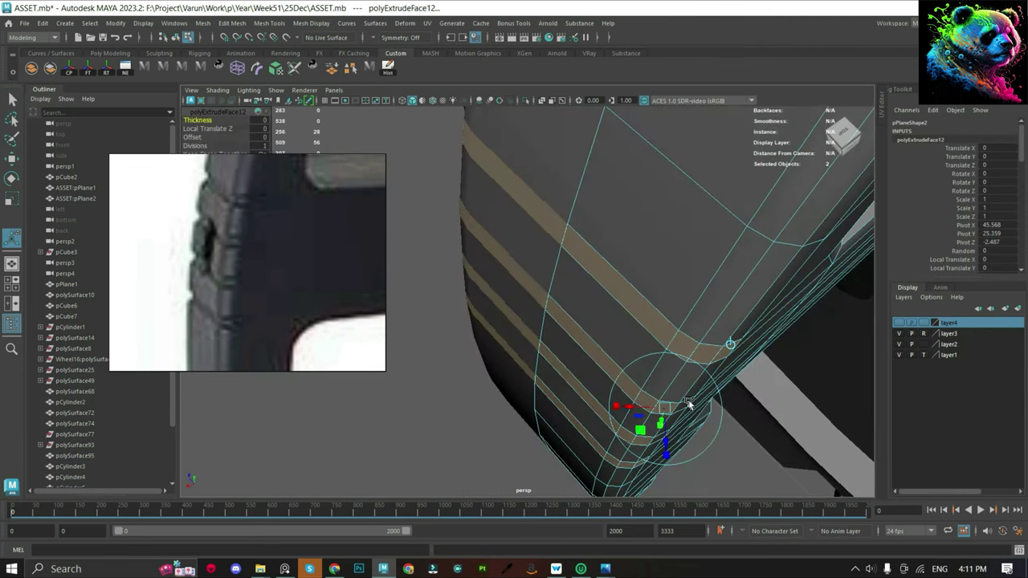
pyautogui.moveTo(667, 443); pyautogui.dragTo(666, 440, button='middle')
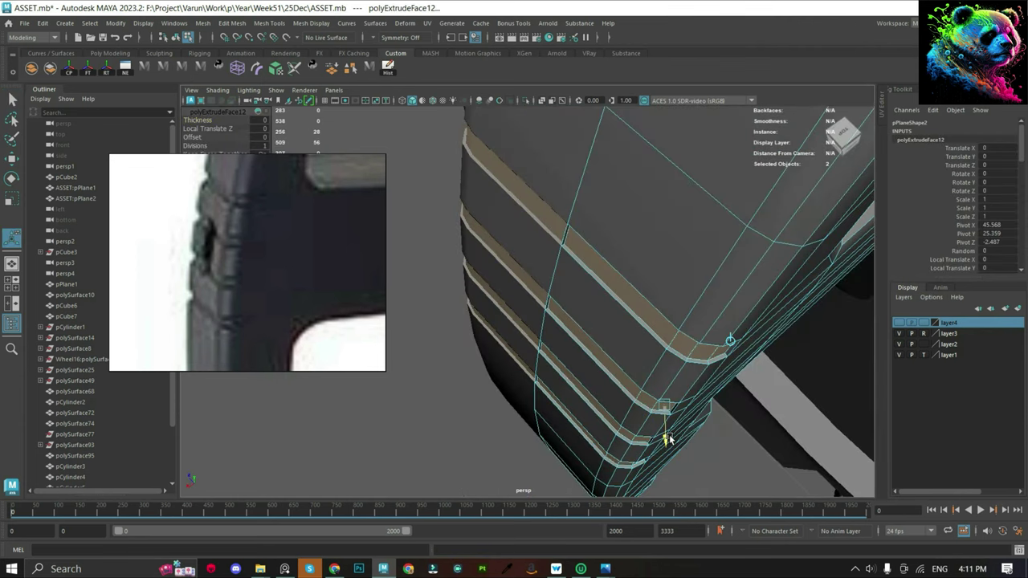
pyautogui.moveTo(666, 440)
pyautogui.keyDown('alt'); pyautogui.mouseDown()
pyautogui.moveTo(654, 407)
pyautogui.moveTo(694, 282)
pyautogui.mouseUp(); pyautogui.keyUp('alt')
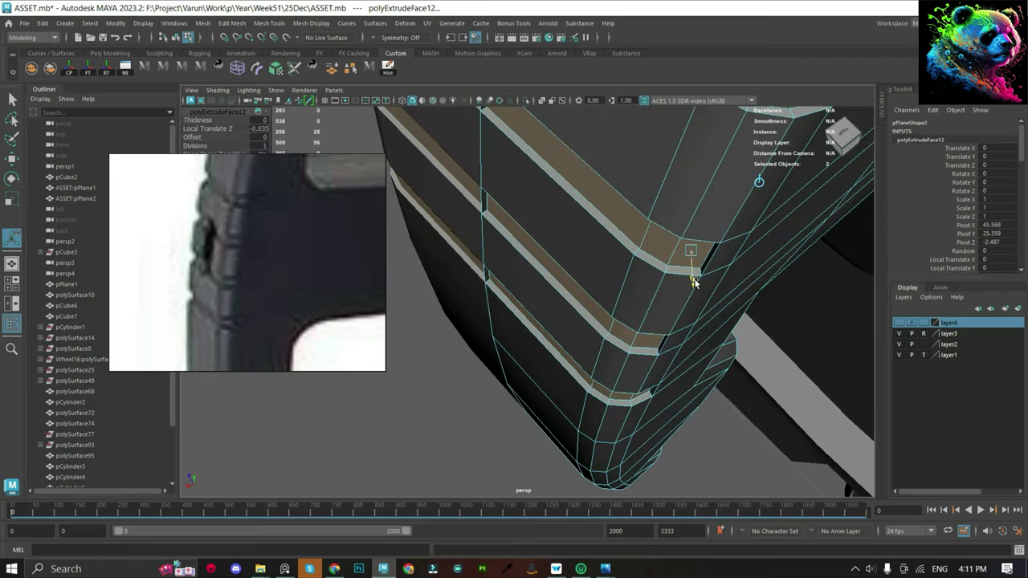
# Delete the small stray face on the panel.
pyautogui.click(492, 256)
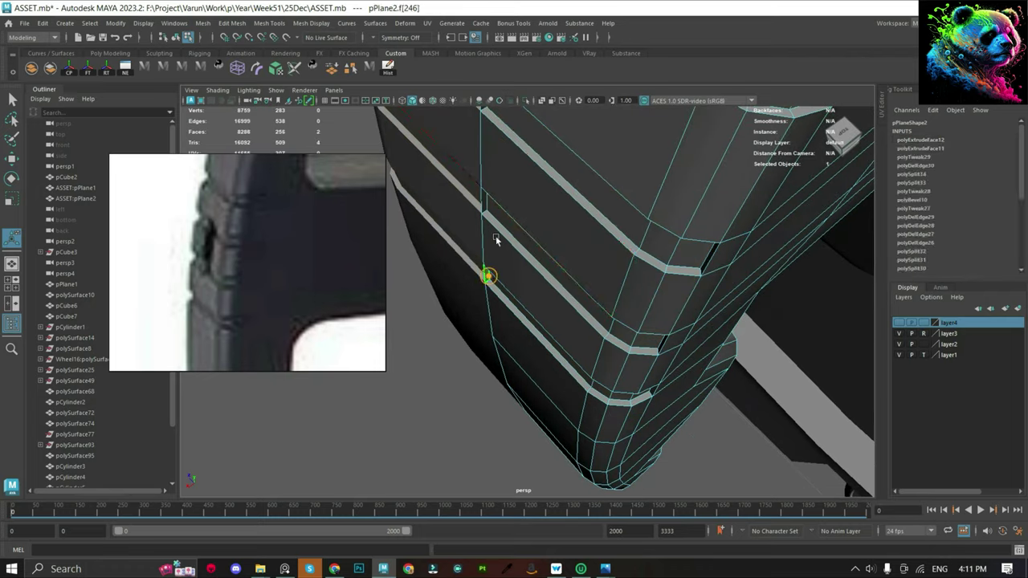
pyautogui.scroll(3, 522, 175)
pyautogui.click(502, 231)
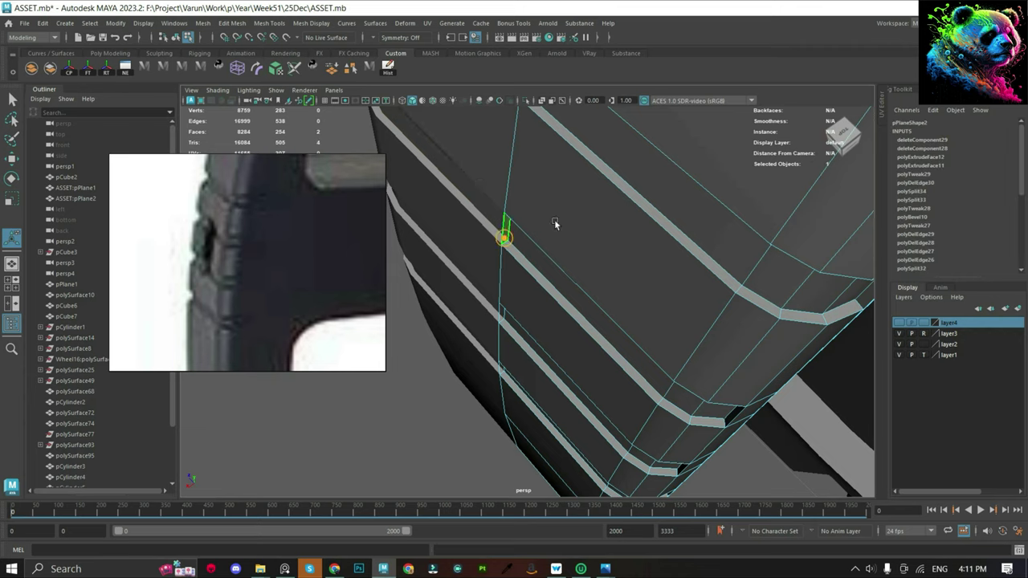
pyautogui.scroll(4, 534, 227)
pyautogui.press('Delete')
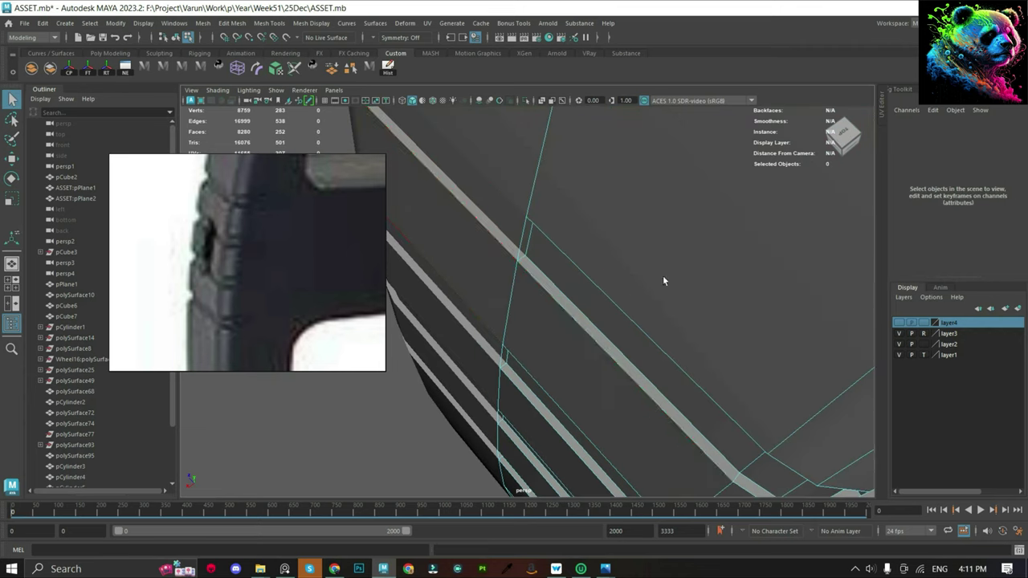
# Insert three supporting edge loops along the groove.
pyautogui.click(526, 257)
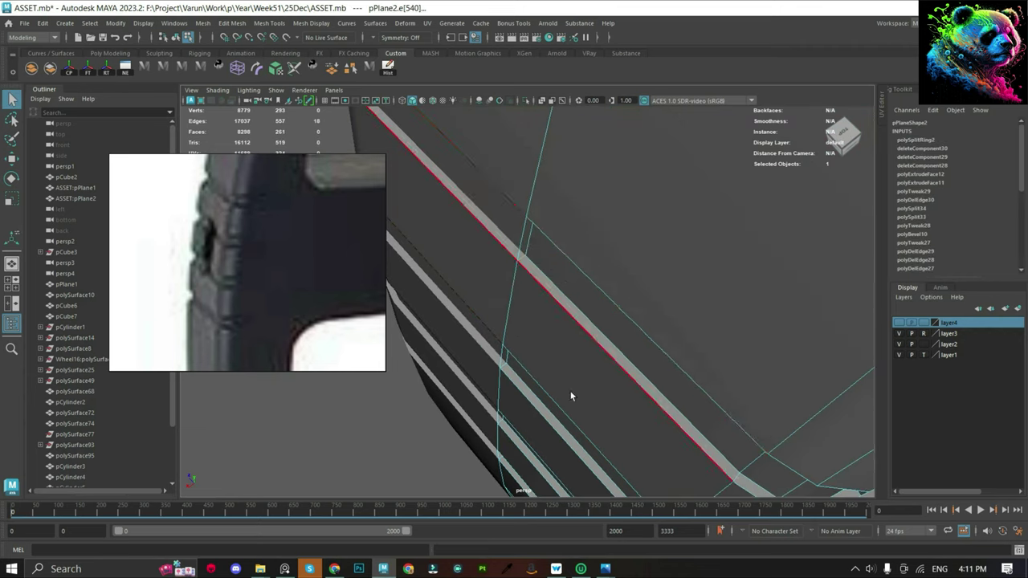
pyautogui.scroll(-2, 518, 259)
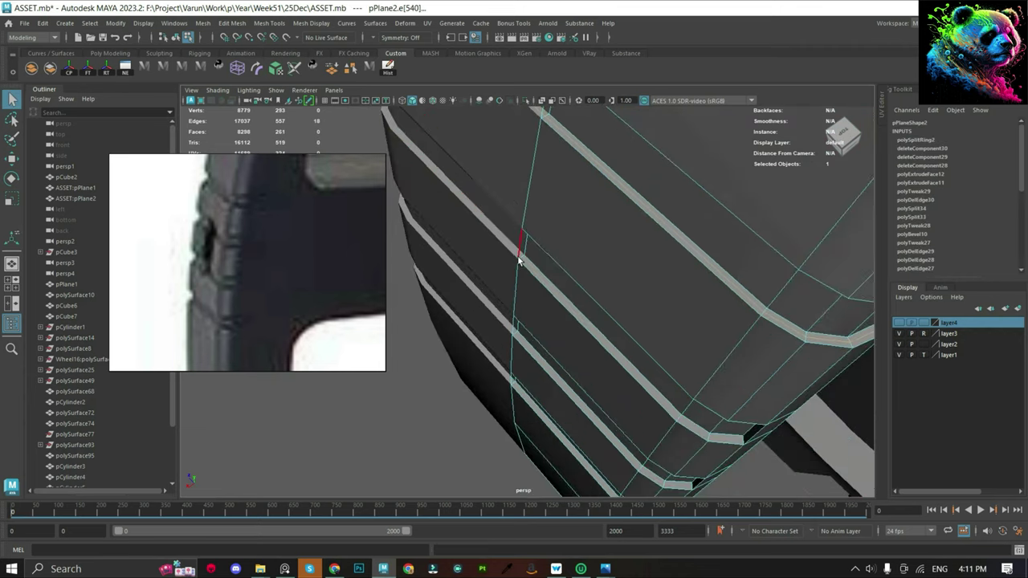
pyautogui.click(514, 334)
pyautogui.scroll(2, 552, 266)
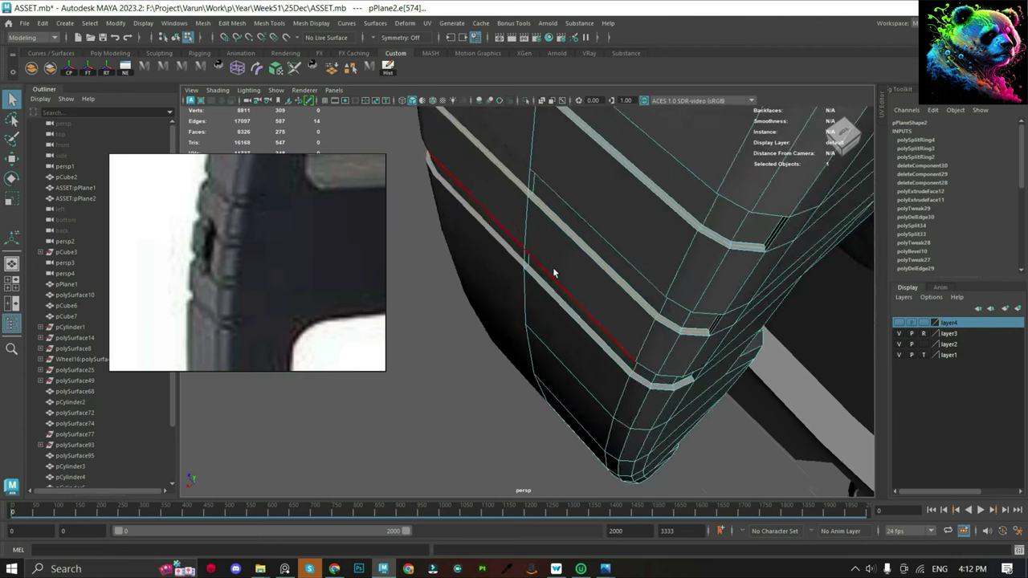
pyautogui.scroll(2, 542, 219)
pyautogui.click(526, 225)
pyautogui.moveTo(729, 436)
pyautogui.keyDown('alt'); pyautogui.mouseDown()
pyautogui.moveTo(567, 298)
pyautogui.moveTo(519, 316)
pyautogui.mouseUp(); pyautogui.keyUp('alt')
# Isolate the side clip piece and select a strip of its faces.
pyautogui.press('F8')
pyautogui.scroll(-3, 541, 227)
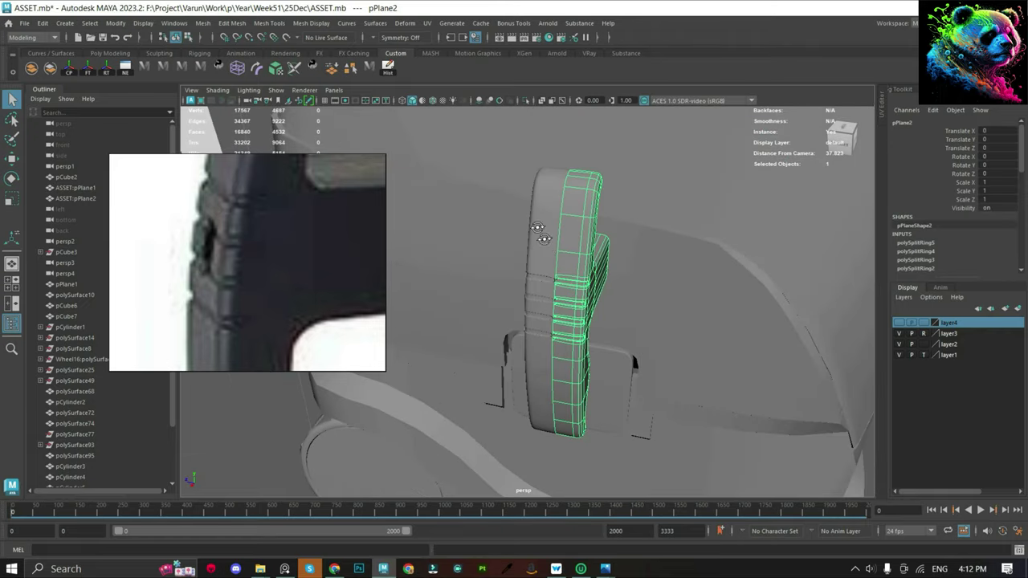
pyautogui.scroll(-3, 565, 256)
pyautogui.hotkey('ctrl', '1')
pyautogui.moveTo(482, 161); pyautogui.dragTo(486, 143, button='right')
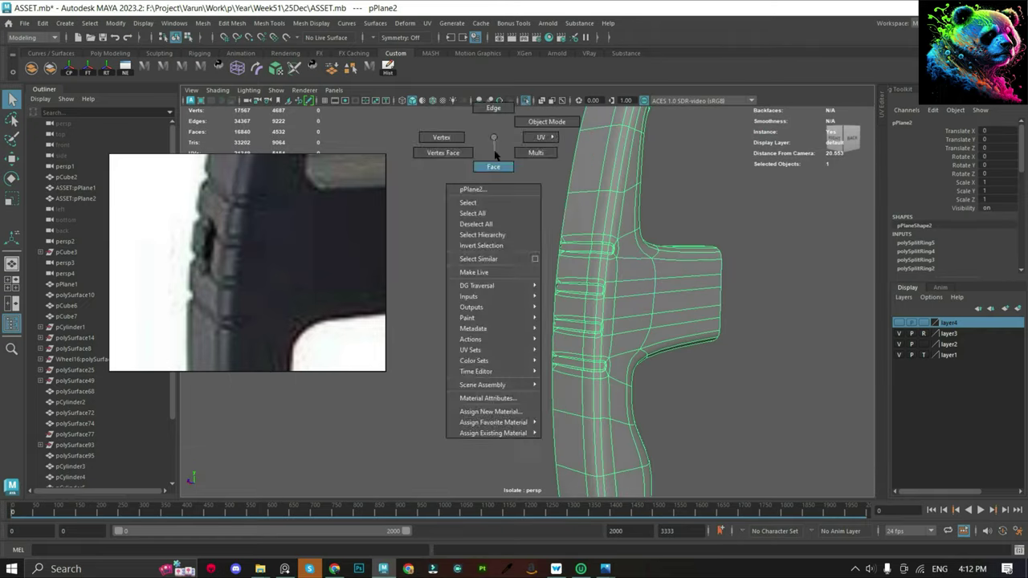
pyautogui.moveTo(523, 180); pyautogui.dragTo(563, 334)
pyautogui.moveTo(572, 398); pyautogui.dragTo(572, 396)
pyautogui.moveTo(557, 131)
pyautogui.keyDown('alt'); pyautogui.mouseDown()
pyautogui.moveTo(614, 145)
pyautogui.moveTo(614, 350)
pyautogui.mouseUp(); pyautogui.keyUp('alt')
# Restore the full scene and inspect the clip in smooth preview.
pyautogui.press('F8')
pyautogui.click(699, 202)
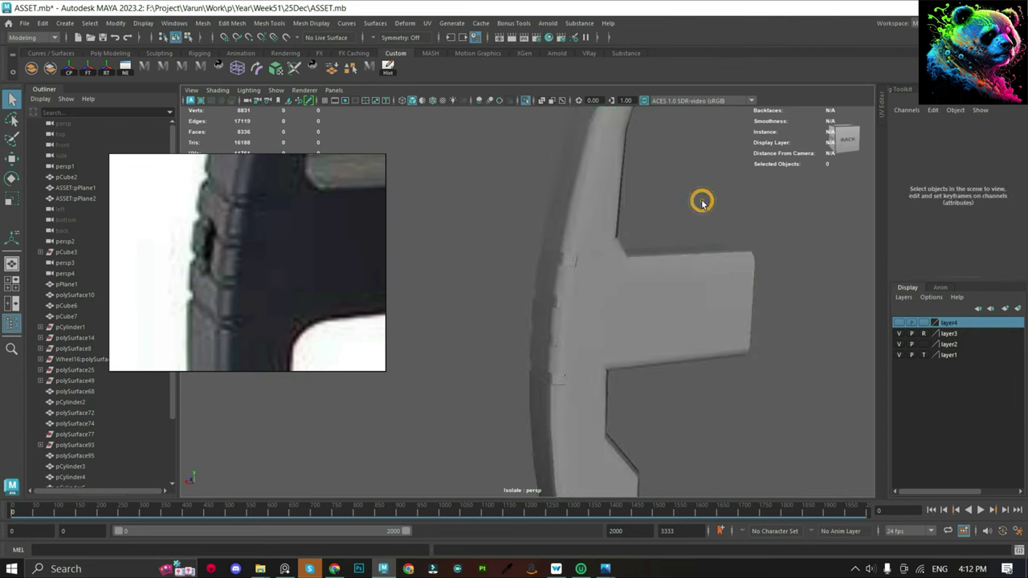
pyautogui.hotkey('ctrl', '1')
pyautogui.press('3')
pyautogui.moveTo(530, 272)
pyautogui.keyDown('alt'); pyautogui.mouseDown()
pyautogui.moveTo(629, 343)
pyautogui.moveTo(608, 294)
pyautogui.moveTo(560, 282)
pyautogui.moveTo(631, 287)
pyautogui.moveTo(575, 245)
pyautogui.moveTo(613, 333)
pyautogui.mouseUp(); pyautogui.keyUp('alt')
pyautogui.click(592, 293)
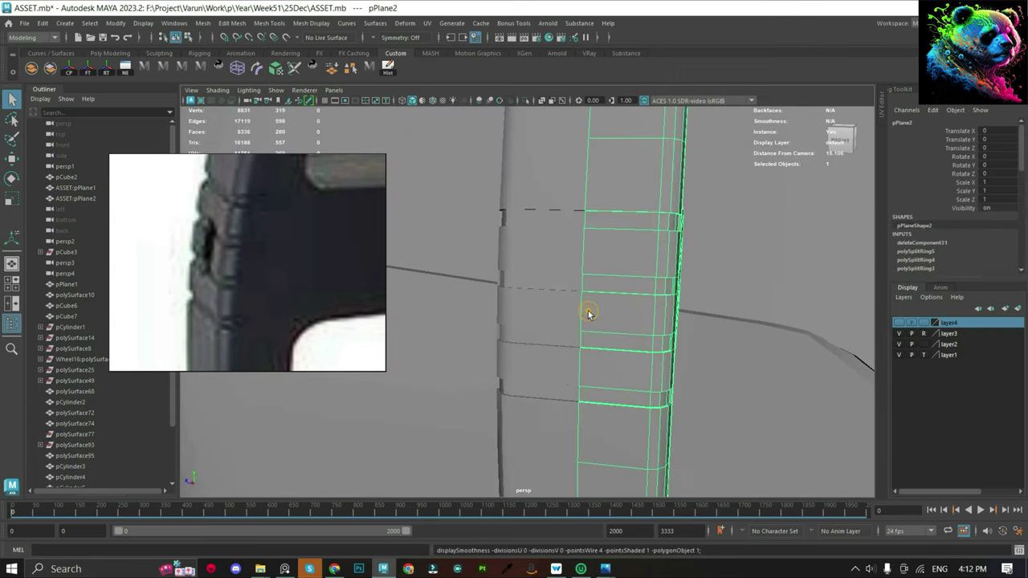
pyautogui.press('1')
# Add edge loops to the clip and commit a Multi-Cut across its face.
pyautogui.keyDown('shift'); pyautogui.moveTo(625, 249); pyautogui.dragTo(528, 262, button='right'); pyautogui.keyUp('shift')
pyautogui.scroll(3, 607, 325)
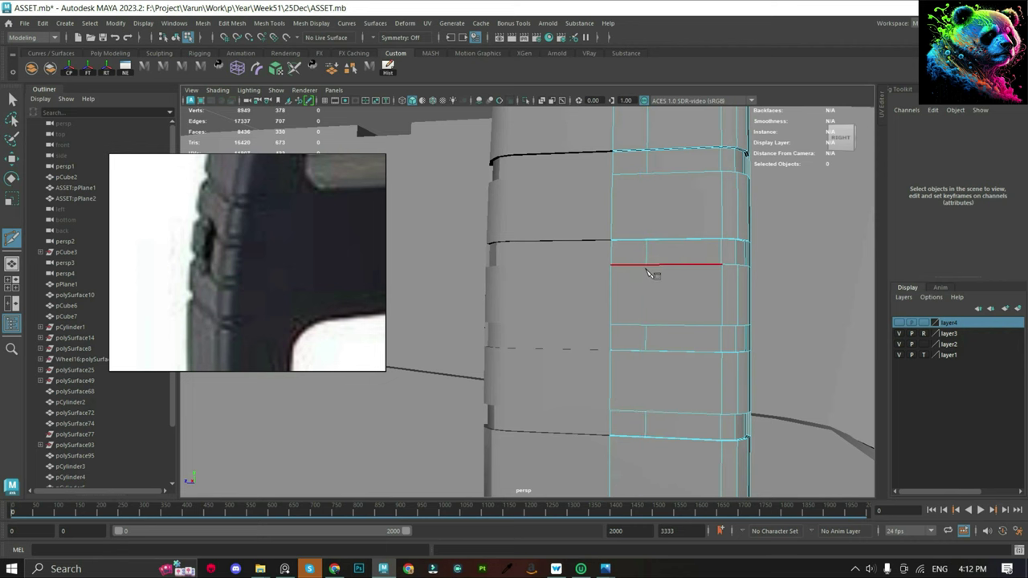
pyautogui.moveTo(673, 325)
pyautogui.keyDown('alt'); pyautogui.mouseDown()
pyautogui.moveTo(638, 361)
pyautogui.moveTo(660, 314)
pyautogui.mouseUp(); pyautogui.keyUp('alt')
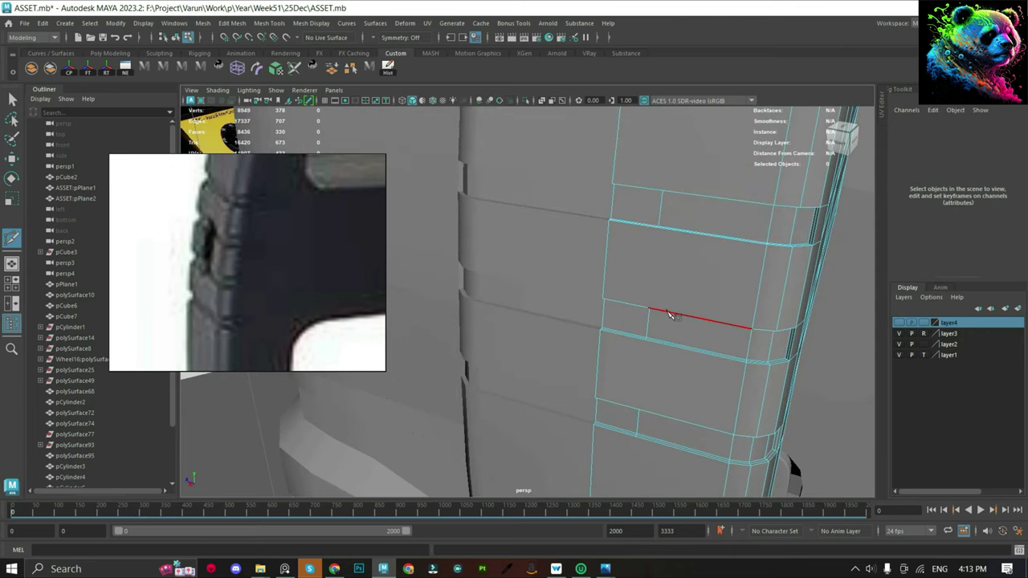
pyautogui.moveTo(565, 217)
pyautogui.keyDown('alt'); pyautogui.mouseDown()
pyautogui.moveTo(733, 275)
pyautogui.moveTo(486, 257)
pyautogui.mouseUp(); pyautogui.keyUp('alt')
pyautogui.scroll(5, 490, 257)
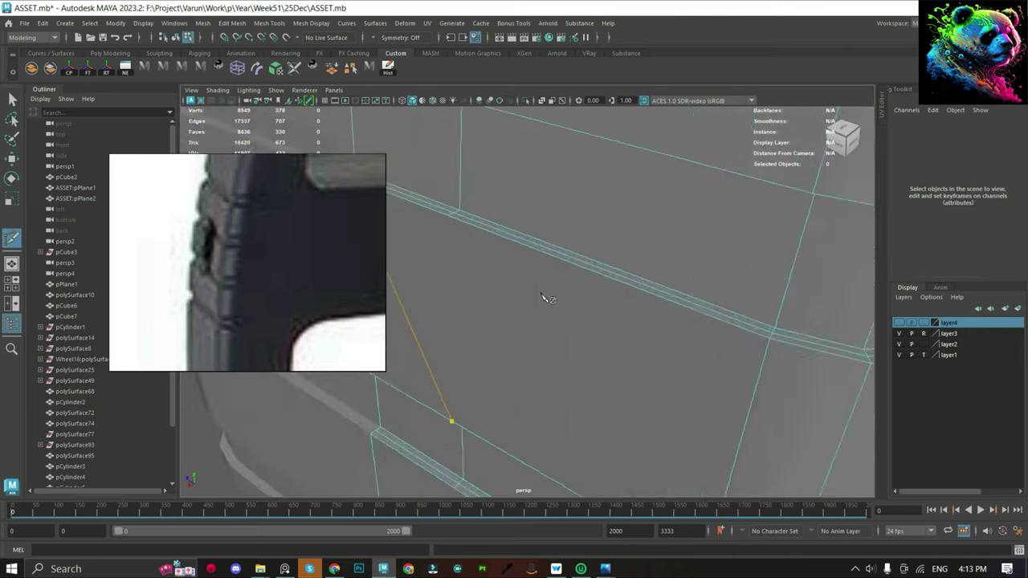
pyautogui.scroll(3, 544, 298)
pyautogui.scroll(2, 585, 298)
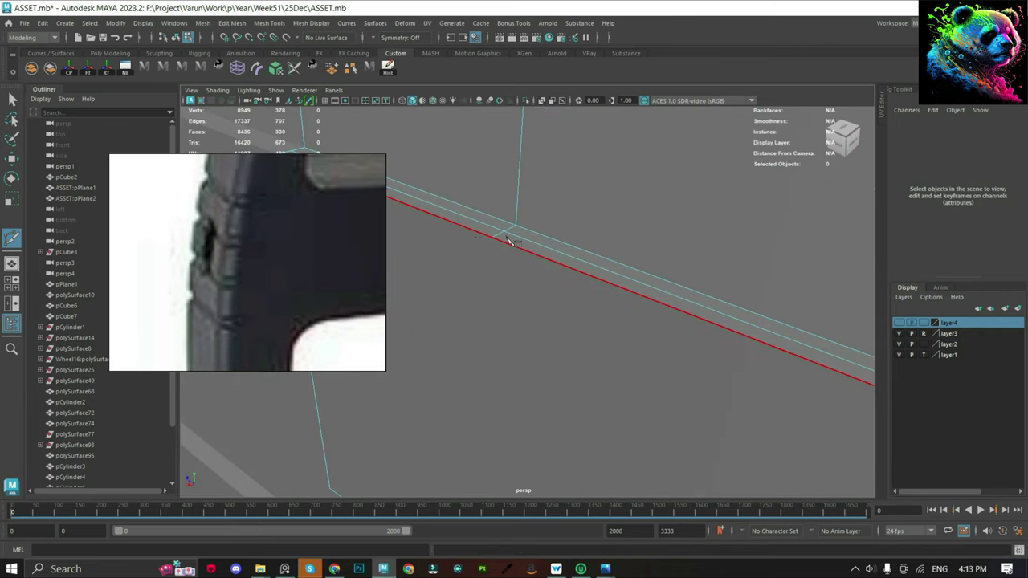
pyautogui.scroll(-8, 508, 240)
pyautogui.keyDown('ctrl'); pyautogui.click(543, 324); pyautogui.keyUp('ctrl')
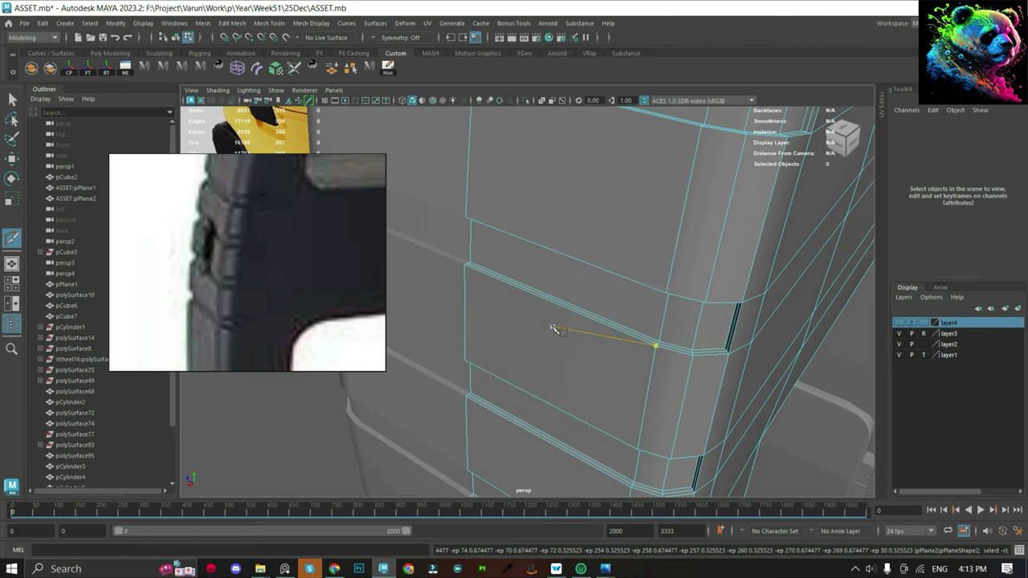
# Select all the clip's vertices and merge overlapping ones with a 0.001 threshold.
pyautogui.moveTo(665, 252); pyautogui.dragTo(612, 252, button='right')
pyautogui.scroll(-5, 562, 281)
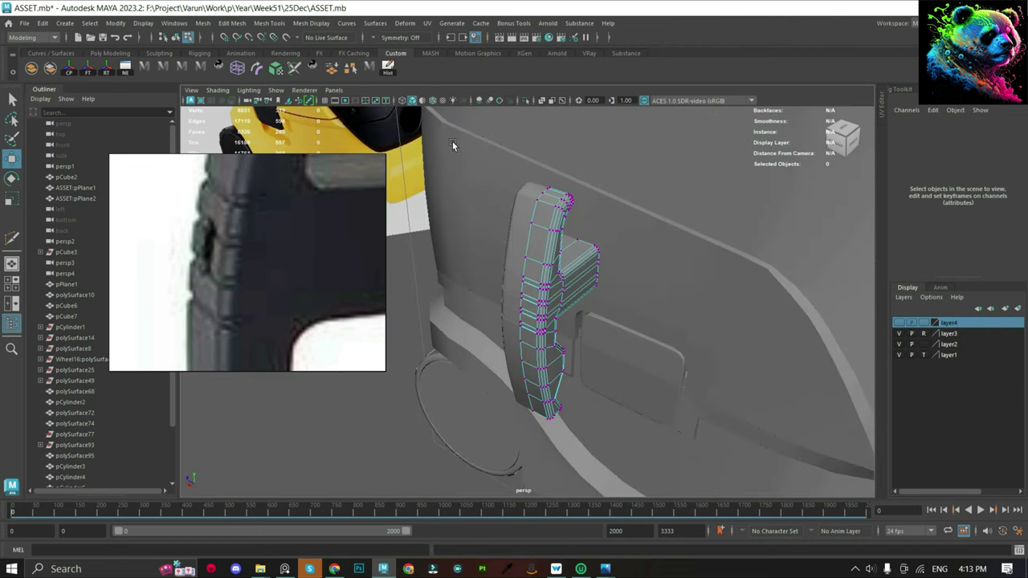
pyautogui.moveTo(473, 168); pyautogui.dragTo(648, 255)
pyautogui.keyDown('shift'); pyautogui.moveTo(648, 191); pyautogui.dragTo(705, 193, button='right'); pyautogui.keyUp('shift')
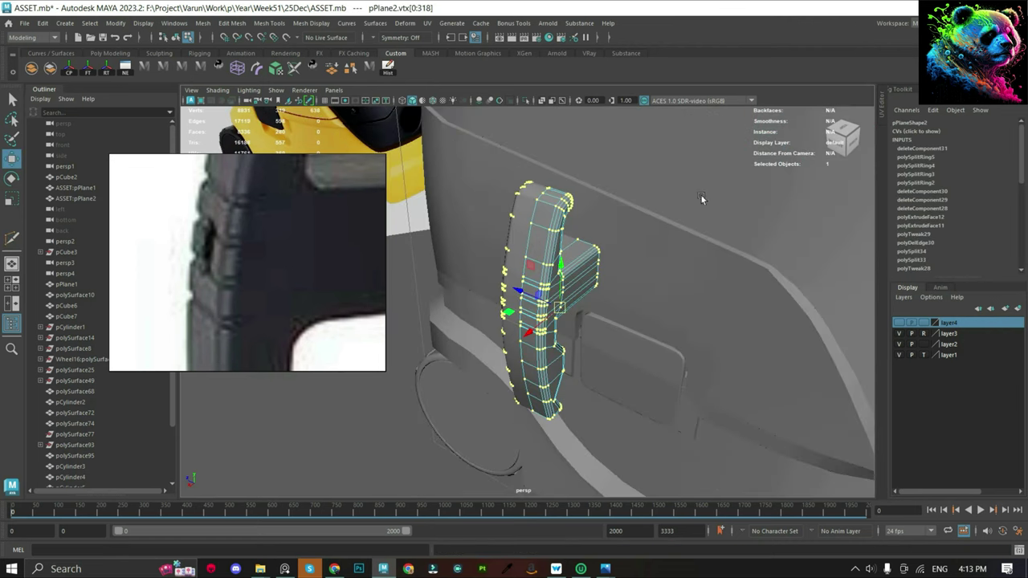
pyautogui.keyDown('alt'); pyautogui.moveTo(473, 346); pyautogui.dragTo(314, 122, button='middle'); pyautogui.keyUp('alt')
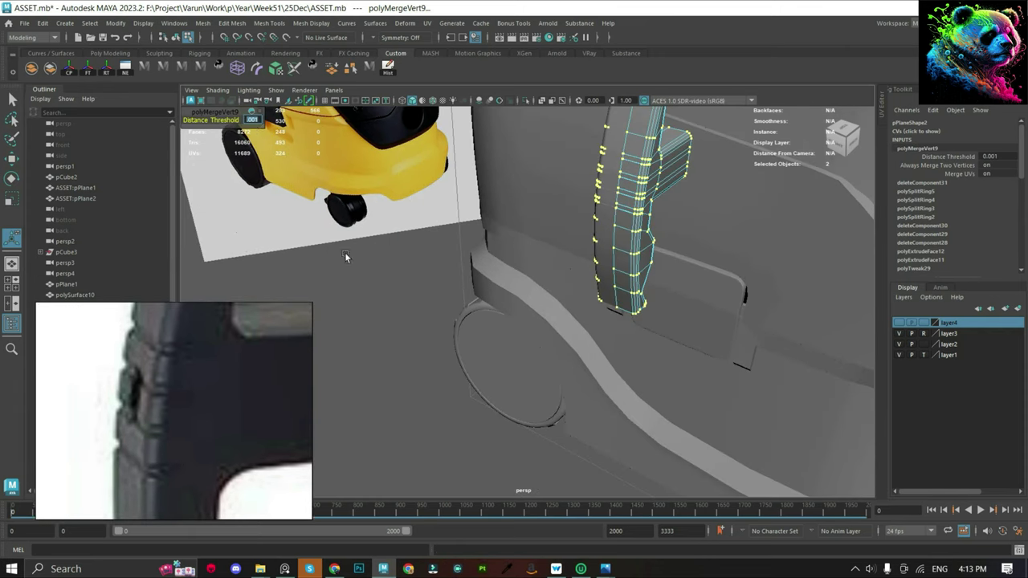
# Select the body panel mesh and briefly check its smoothed preview.
pyautogui.click(424, 292)
pyautogui.keyDown('alt'); pyautogui.moveTo(424, 292); pyautogui.dragTo(498, 438); pyautogui.keyUp('alt')
pyautogui.scroll(5, 629, 386)
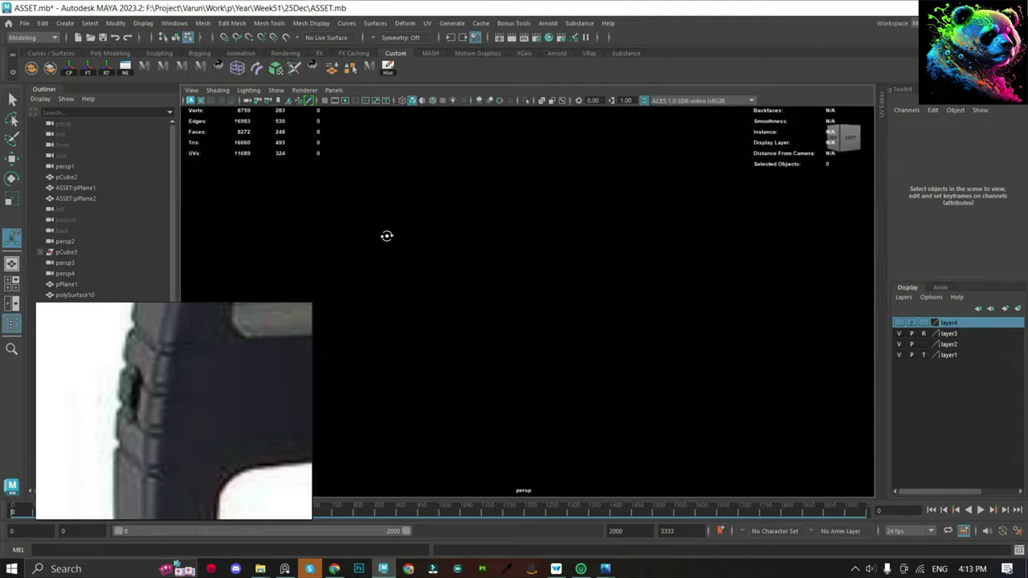
pyautogui.scroll(-5, 385, 236)
pyautogui.click(603, 408)
pyautogui.press('3')
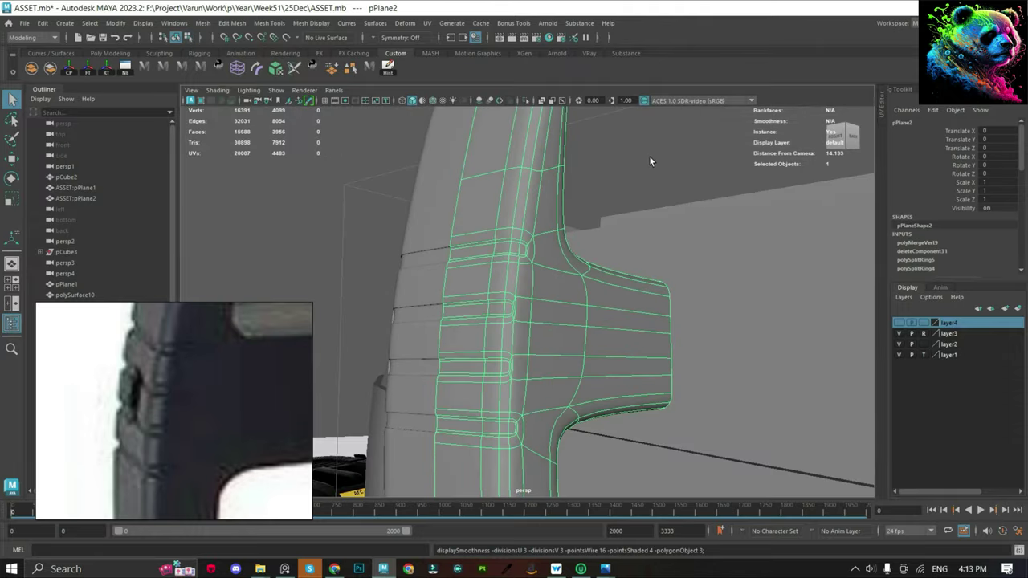
pyautogui.click(650, 161)
pyautogui.press('1')
pyautogui.keyDown('alt'); pyautogui.moveTo(539, 306); pyautogui.dragTo(566, 346); pyautogui.keyUp('alt')
pyautogui.click(565, 346)
# Cut a new edge loop across the side strip of the panel.
pyautogui.keyDown('shift'); pyautogui.moveTo(557, 253); pyautogui.dragTo(526, 286, button='right'); pyautogui.keyUp('shift')
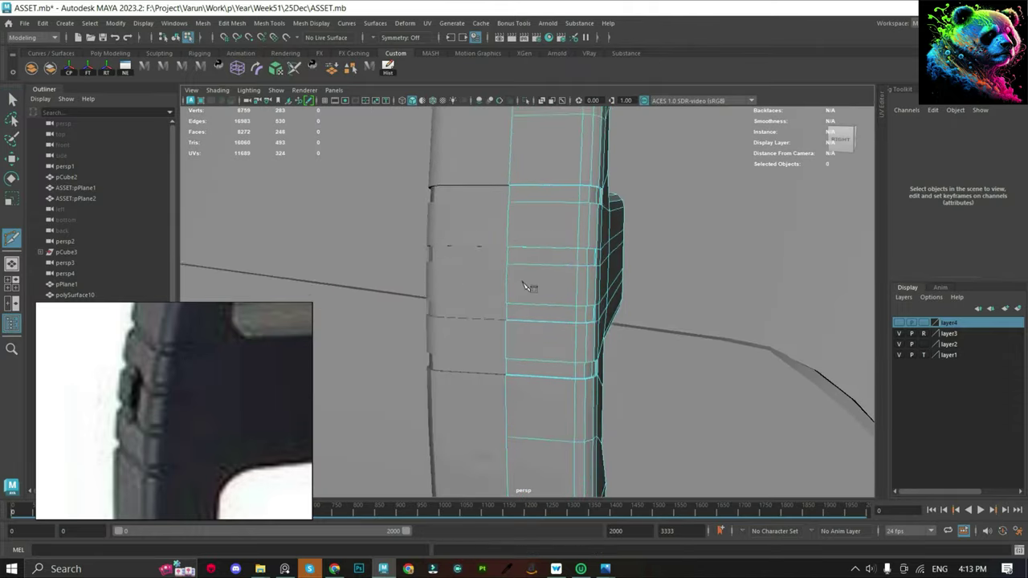
pyautogui.keyDown('alt'); pyautogui.moveTo(525, 286); pyautogui.dragTo(529, 273, button='middle'); pyautogui.keyUp('alt')
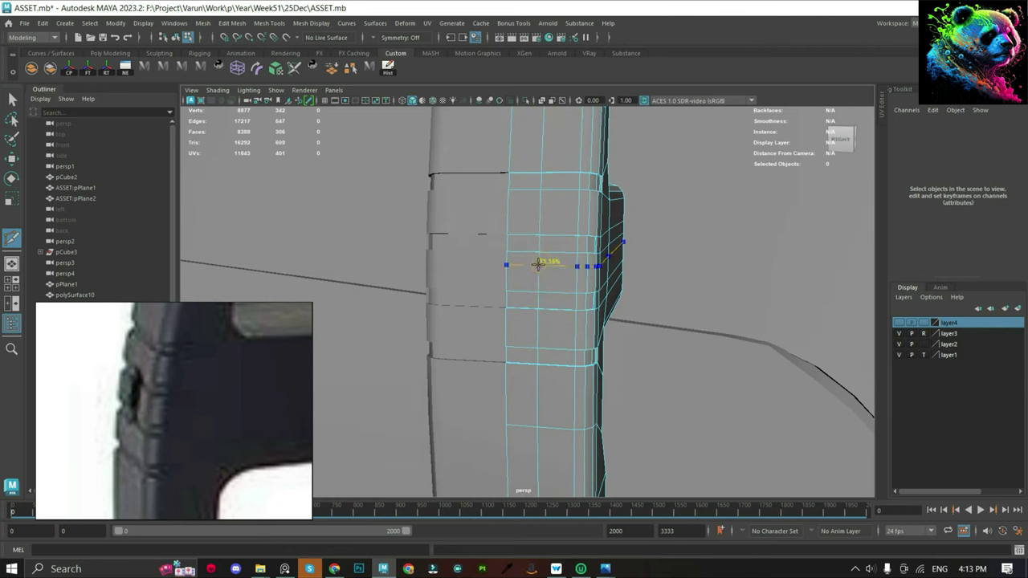
pyautogui.keyDown('alt'); pyautogui.moveTo(537, 263); pyautogui.dragTo(543, 337); pyautogui.keyUp('alt')
pyautogui.press('w')
pyautogui.moveTo(514, 257); pyautogui.dragTo(523, 310, button='right')
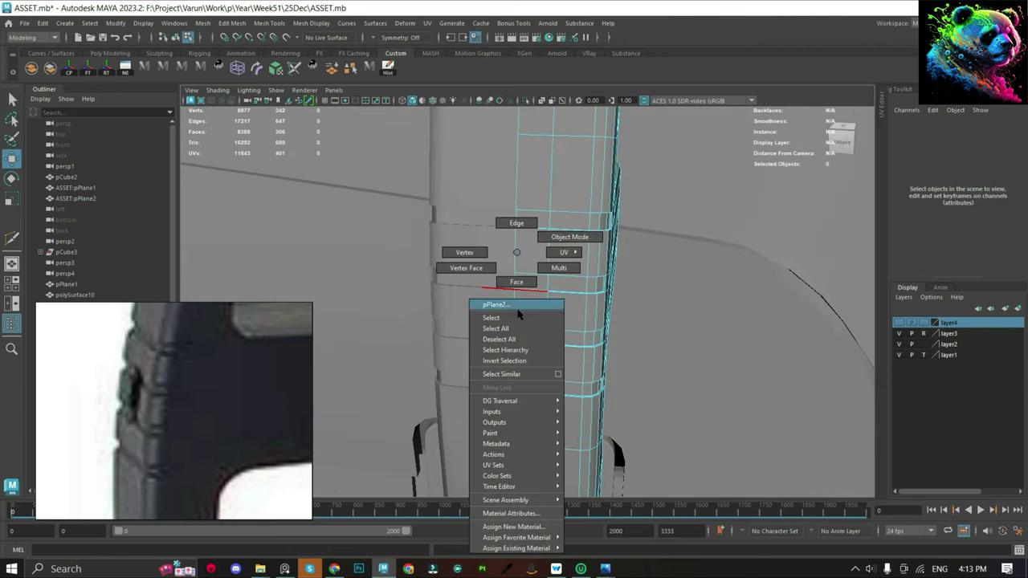
pyautogui.moveTo(523, 310)
pyautogui.keyDown('alt'); pyautogui.mouseDown()
pyautogui.moveTo(537, 270)
pyautogui.moveTo(537, 281)
pyautogui.moveTo(521, 247)
pyautogui.moveTo(521, 312)
pyautogui.mouseUp(); pyautogui.keyUp('alt')
# Select the side strip of faces and delete it to open a rectangular hole.
pyautogui.click(537, 271)
pyautogui.keyDown('shift'); pyautogui.doubleClick(536, 289); pyautogui.keyUp('shift')
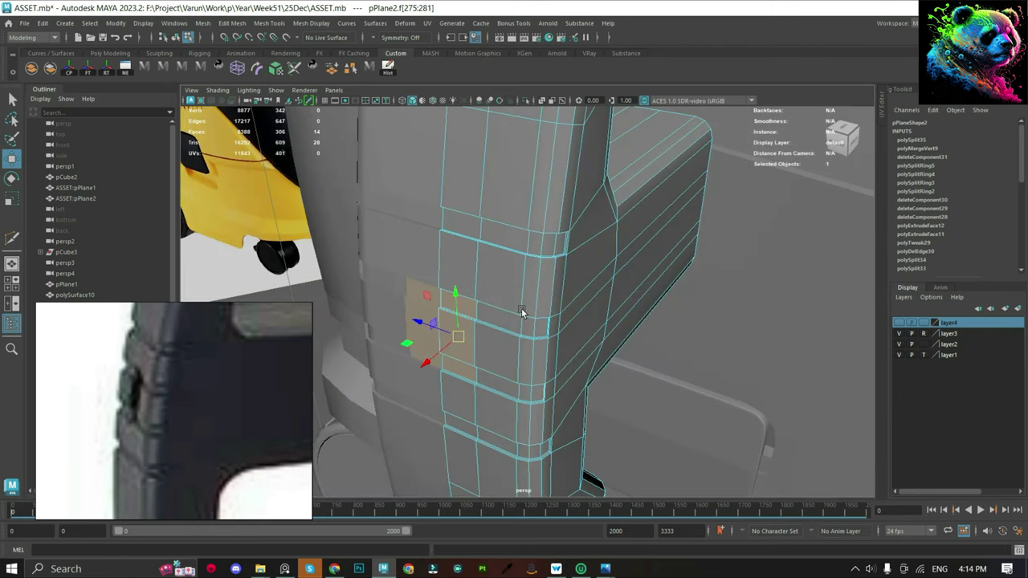
pyautogui.press('Delete')
pyautogui.scroll(3, 521, 307)
pyautogui.scroll(2, 553, 335)
pyautogui.keyDown('alt'); pyautogui.moveTo(553, 335); pyautogui.dragTo(594, 376); pyautogui.keyUp('alt')
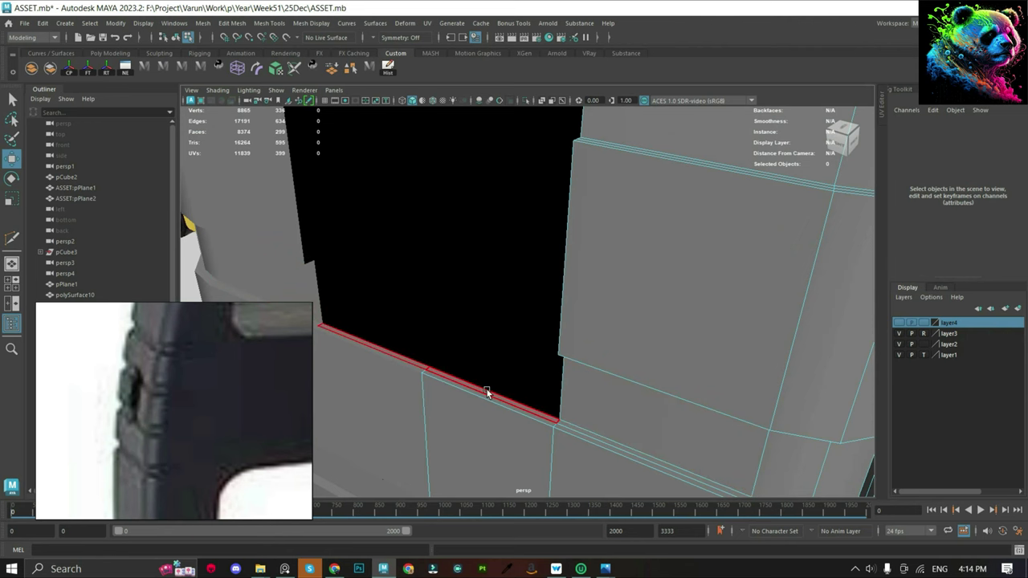
# Select the hole's border edge loop plus the remaining border edges.
pyautogui.moveTo(663, 255); pyautogui.dragTo(533, 407, button='right')
pyautogui.click(534, 407)
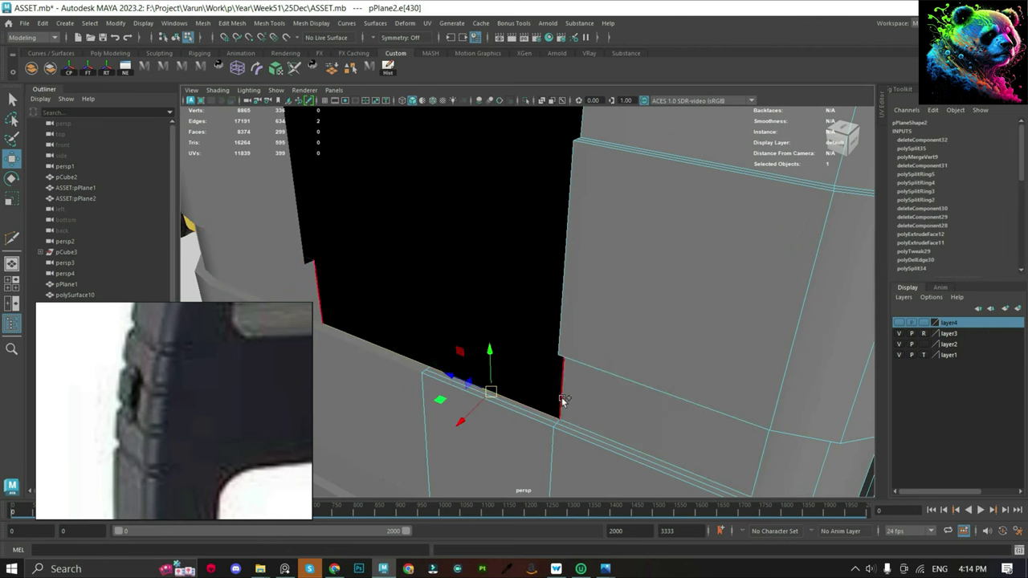
pyautogui.scroll(-3, 533, 407)
pyautogui.moveTo(562, 377)
pyautogui.keyDown('alt'); pyautogui.mouseDown()
pyautogui.moveTo(649, 343)
pyautogui.moveTo(649, 279)
pyautogui.mouseUp(); pyautogui.keyUp('alt')
pyautogui.scroll(5, 649, 280)
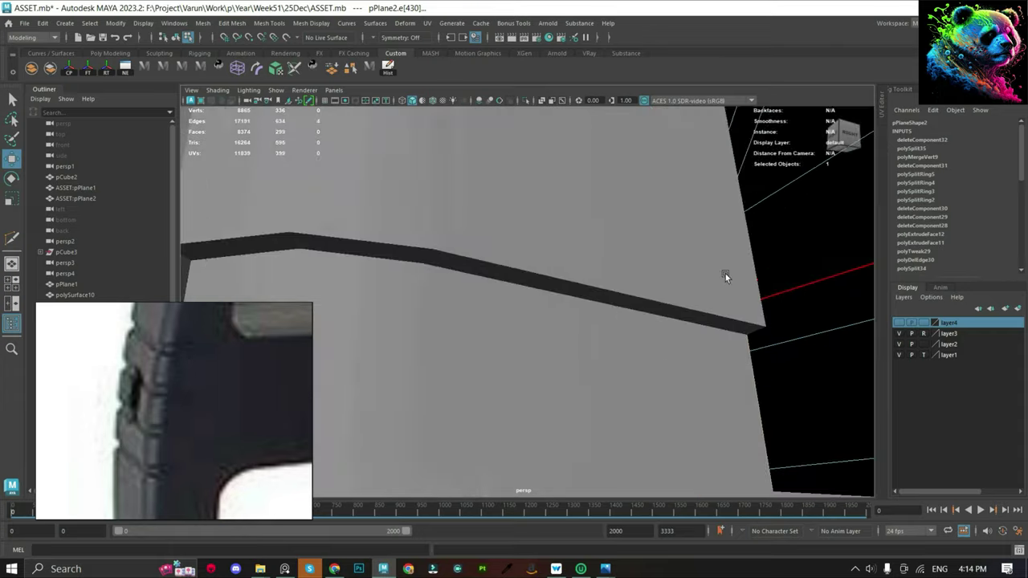
pyautogui.scroll(-2, 725, 273)
pyautogui.doubleClick(682, 281)
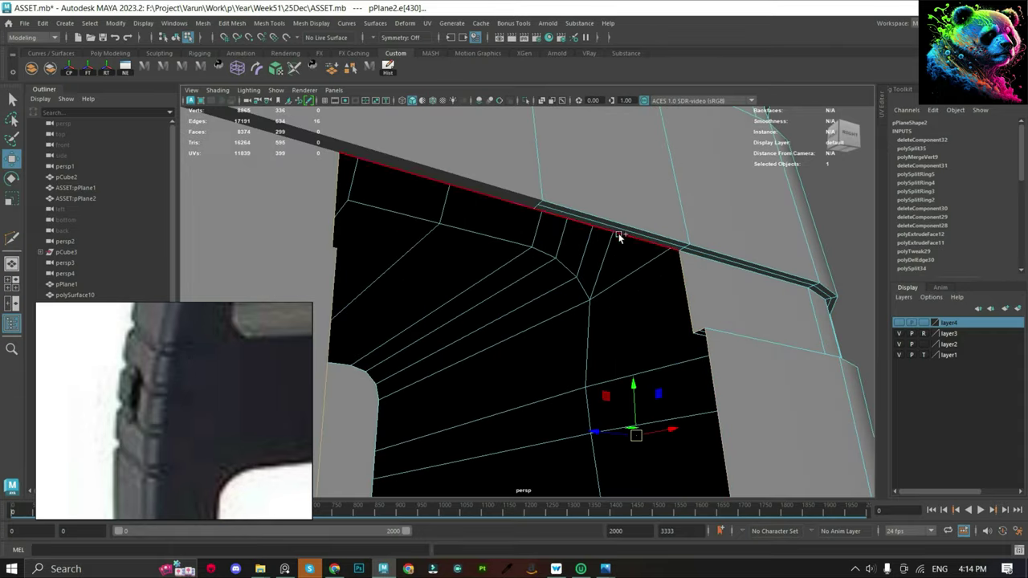
pyautogui.moveTo(619, 237)
pyautogui.keyDown('alt'); pyautogui.mouseDown()
pyautogui.moveTo(749, 334)
pyautogui.moveTo(713, 306)
pyautogui.moveTo(718, 332)
pyautogui.mouseUp(); pyautogui.keyUp('alt')
pyautogui.keyDown('shift'); pyautogui.click(737, 322); pyautogui.keyUp('shift')
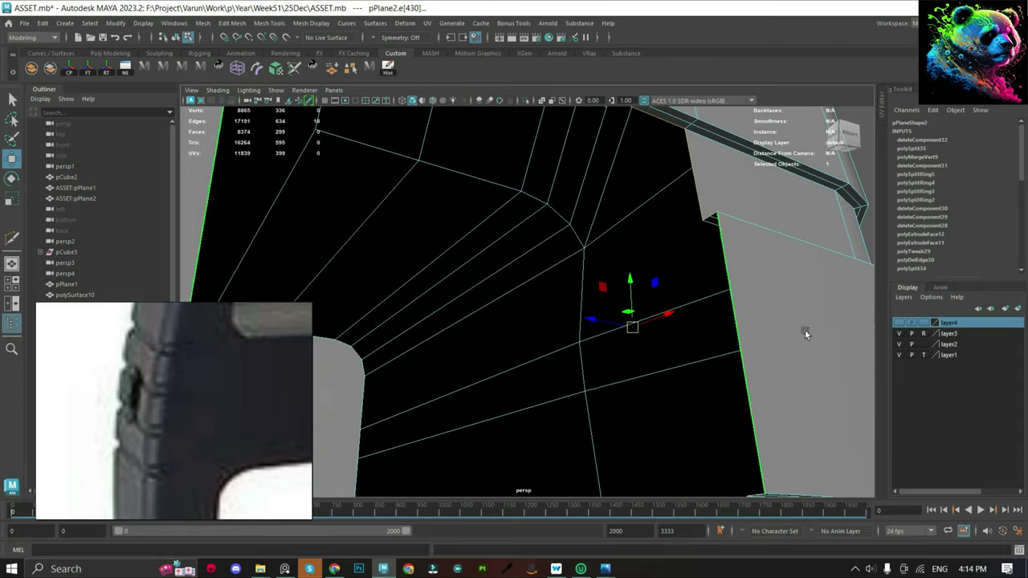
# Remove the unneeded corner edge beside the hole with Delete Edge.
pyautogui.click(707, 222)
pyautogui.scroll(-3, 702, 257)
pyautogui.keyDown('alt'); pyautogui.moveTo(699, 284); pyautogui.dragTo(696, 318); pyautogui.keyUp('alt')
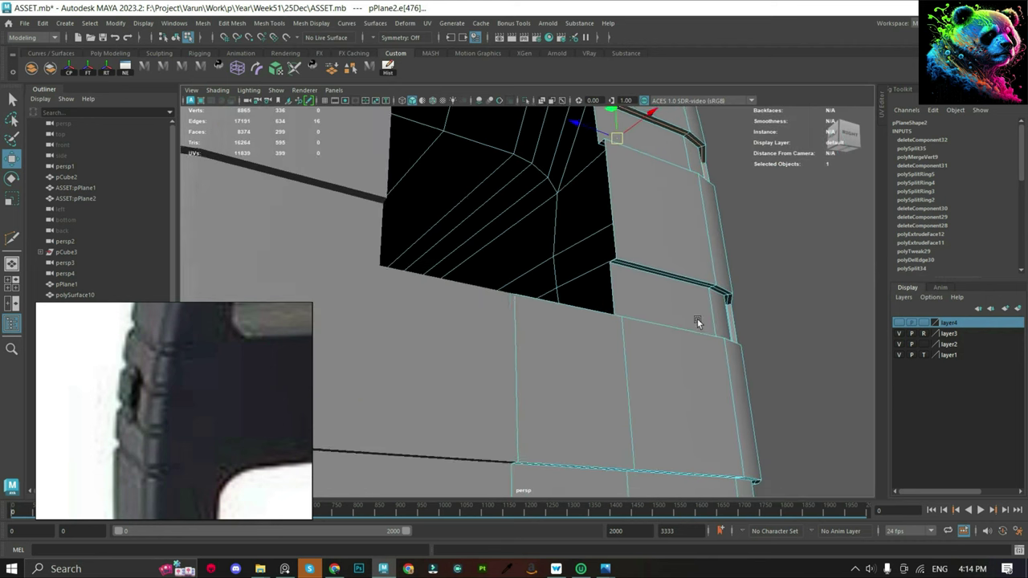
pyautogui.scroll(4, 697, 318)
pyautogui.keyDown('alt'); pyautogui.moveTo(656, 279); pyautogui.dragTo(728, 248); pyautogui.keyUp('alt')
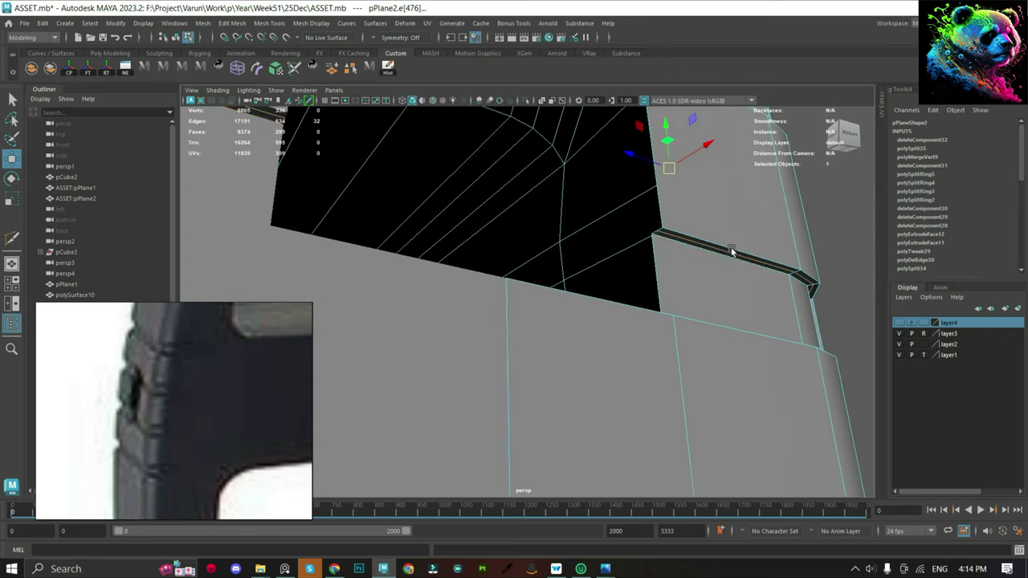
pyautogui.scroll(2, 739, 280)
pyautogui.keyDown('shift'); pyautogui.moveTo(688, 265); pyautogui.dragTo(688, 353, button='right'); pyautogui.keyUp('shift')
pyautogui.keyDown('alt'); pyautogui.moveTo(634, 356); pyautogui.dragTo(665, 289); pyautogui.keyUp('alt')
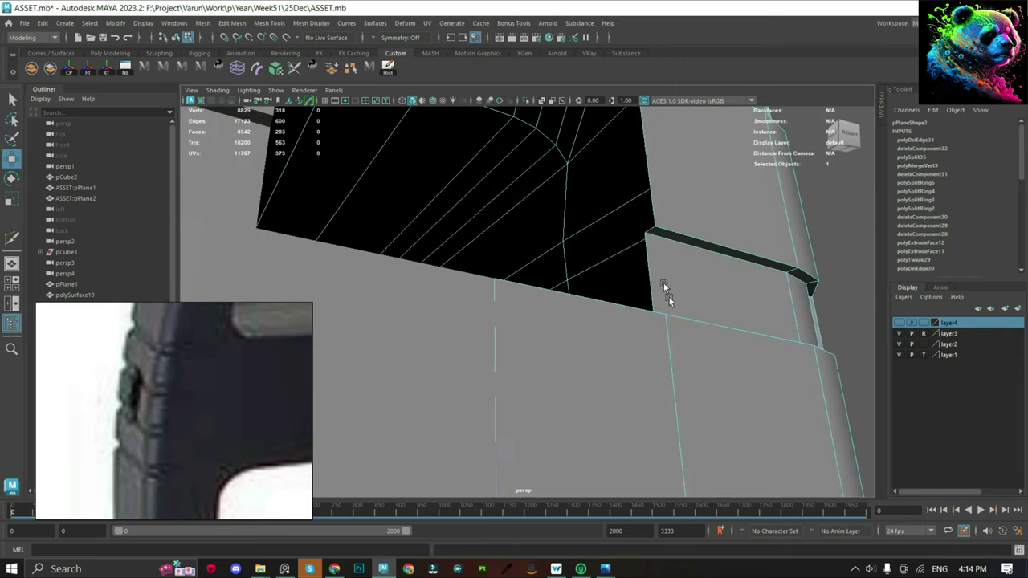
# Extrude the hole's border edges and merge stray rim vertices to their centre.
pyautogui.keyDown('alt'); pyautogui.moveTo(656, 200); pyautogui.dragTo(732, 305); pyautogui.keyUp('alt')
pyautogui.hotkey('ctrl', 'e')
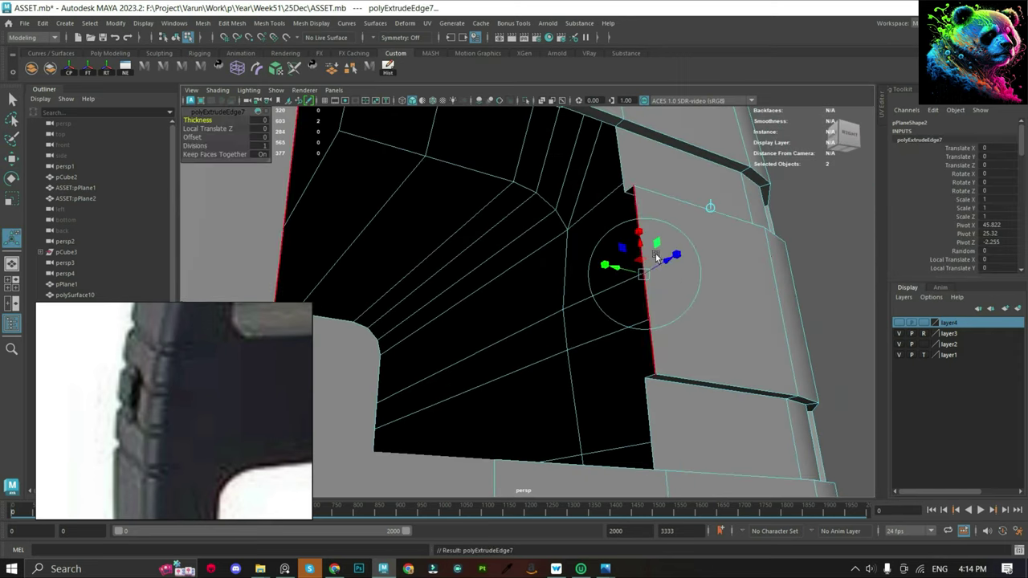
pyautogui.press('w')
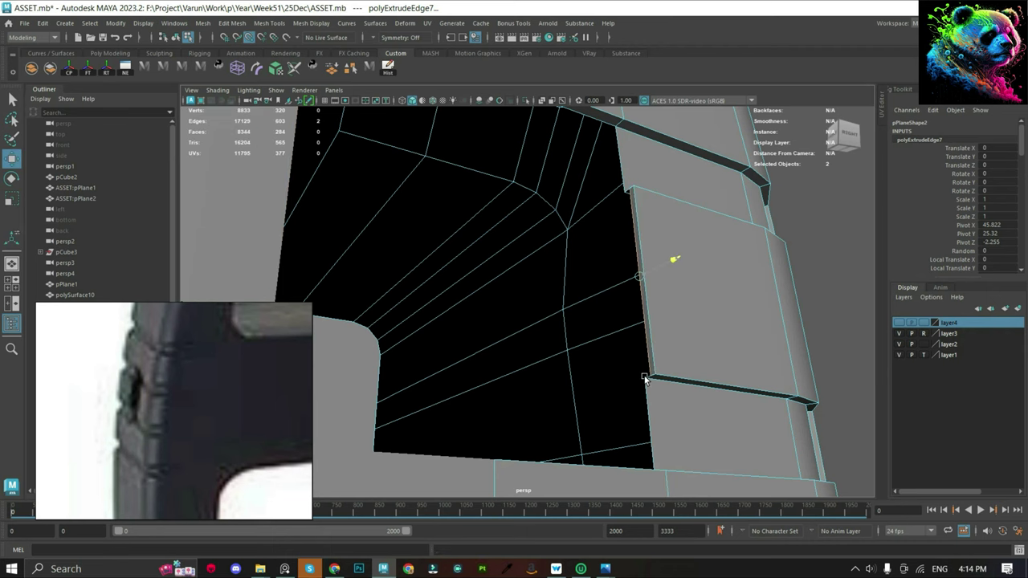
pyautogui.moveTo(647, 383)
pyautogui.keyDown('alt'); pyautogui.mouseDown()
pyautogui.moveTo(699, 326)
pyautogui.moveTo(749, 303)
pyautogui.moveTo(744, 321)
pyautogui.mouseUp(); pyautogui.keyUp('alt')
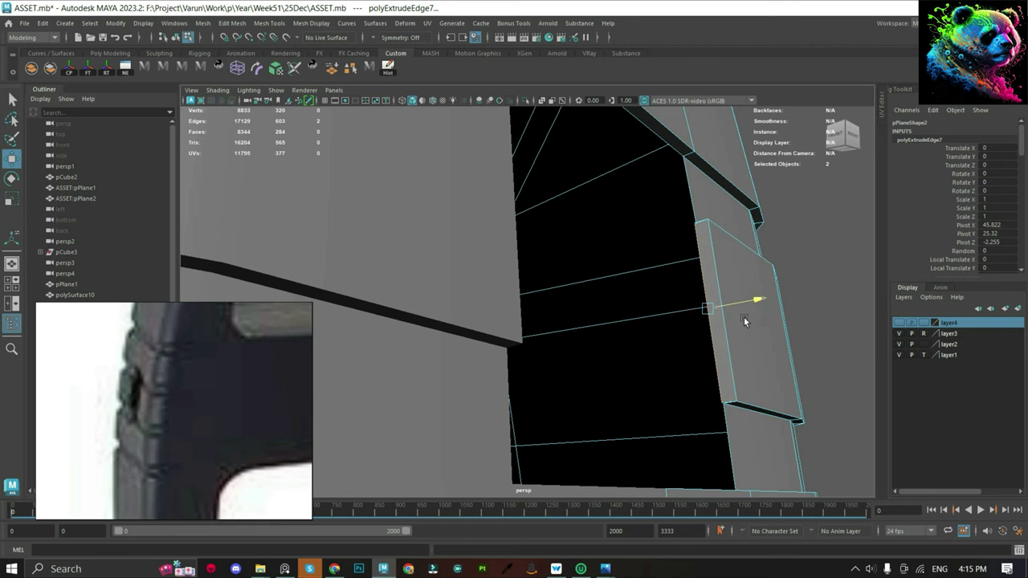
pyautogui.moveTo(741, 267); pyautogui.dragTo(693, 215, button='right')
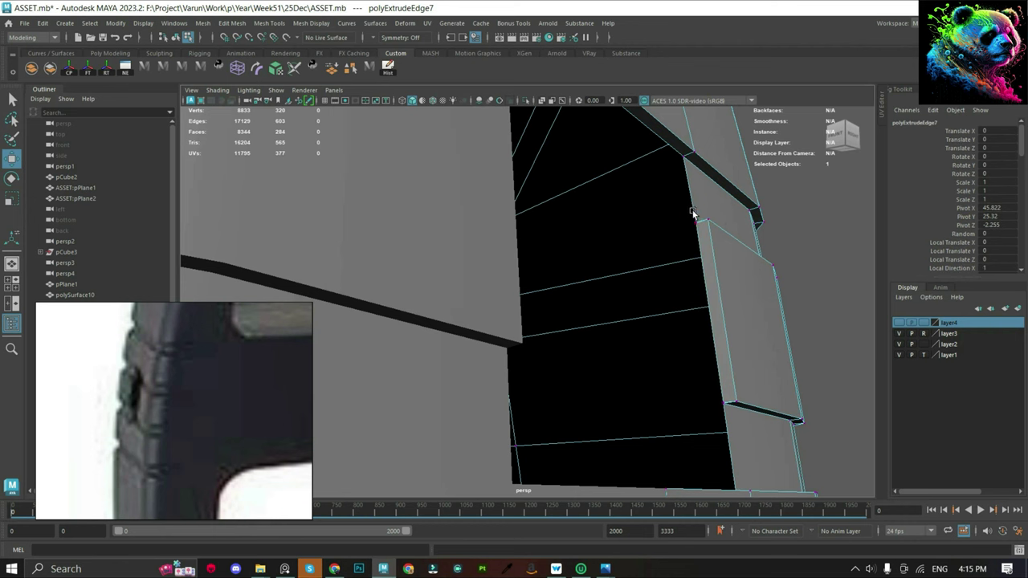
pyautogui.click(696, 222)
pyautogui.keyDown('shift'); pyautogui.moveTo(772, 248); pyautogui.dragTo(772, 183, button='right'); pyautogui.keyUp('shift')
pyautogui.keyDown('shift'); pyautogui.moveTo(772, 143); pyautogui.dragTo(772, 146, button='right'); pyautogui.keyUp('shift')
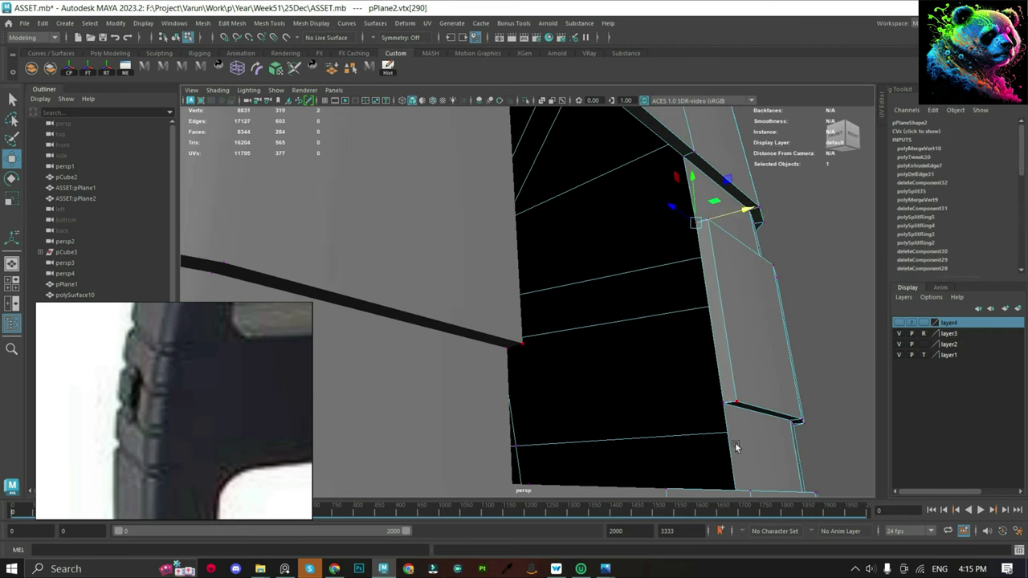
pyautogui.keyDown('shift'); pyautogui.moveTo(734, 273); pyautogui.dragTo(734, 210, button='right'); pyautogui.keyUp('shift')
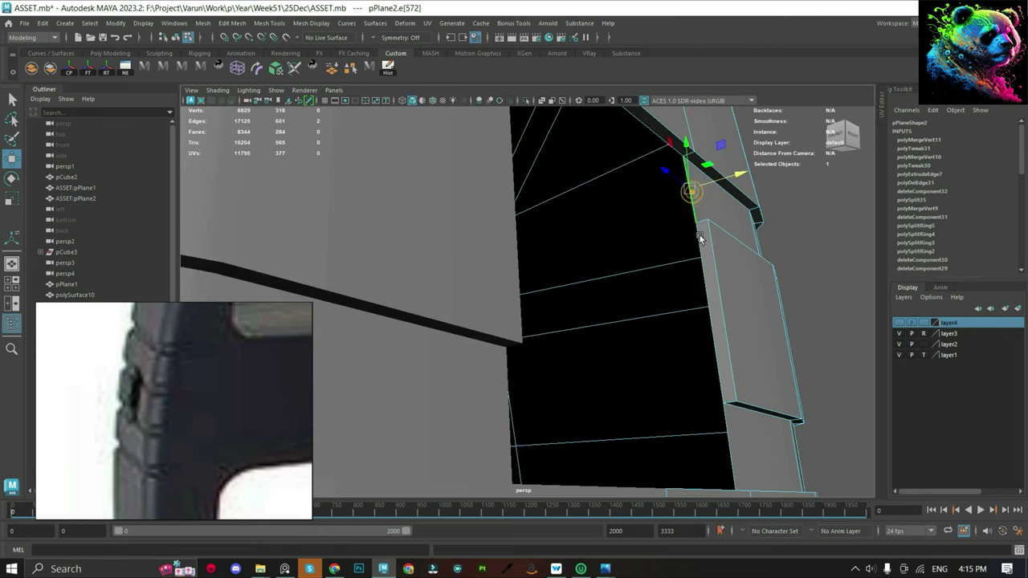
pyautogui.moveTo(730, 433)
pyautogui.keyDown('alt'); pyautogui.mouseDown()
pyautogui.moveTo(670, 141)
pyautogui.moveTo(777, 251)
pyautogui.moveTo(708, 278)
pyautogui.moveTo(693, 407)
pyautogui.moveTo(560, 273)
pyautogui.moveTo(679, 388)
pyautogui.moveTo(692, 362)
pyautogui.mouseUp(); pyautogui.keyUp('alt')
# Extrude the border edges again and push them back into the hole.
pyautogui.hotkey('ctrl', 'e')
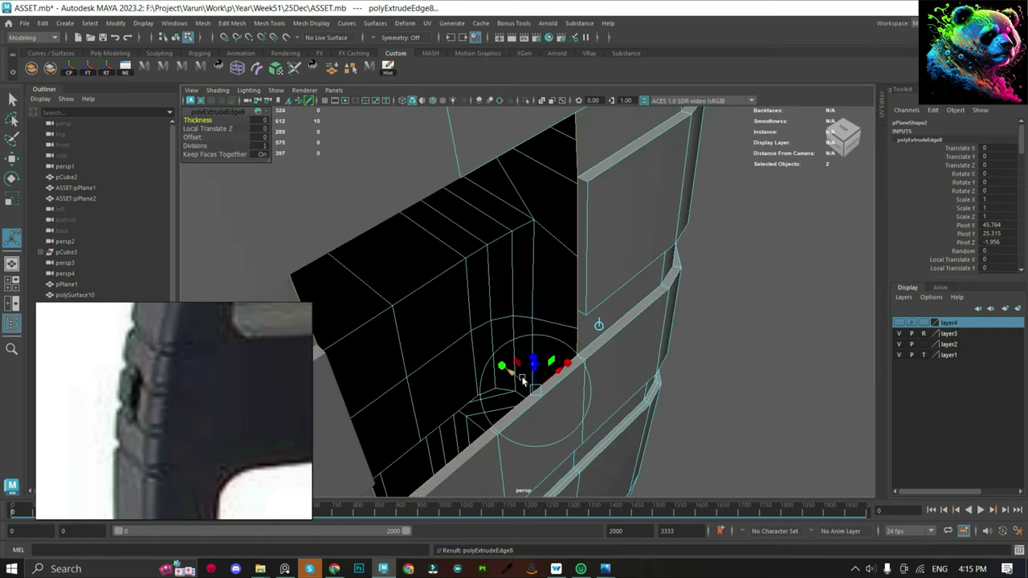
pyautogui.moveTo(522, 379); pyautogui.dragTo(509, 295)
pyautogui.moveTo(627, 359)
pyautogui.keyDown('alt'); pyautogui.mouseDown()
pyautogui.moveTo(610, 367)
pyautogui.moveTo(448, 300)
pyautogui.moveTo(551, 314)
pyautogui.mouseUp(); pyautogui.keyUp('alt')
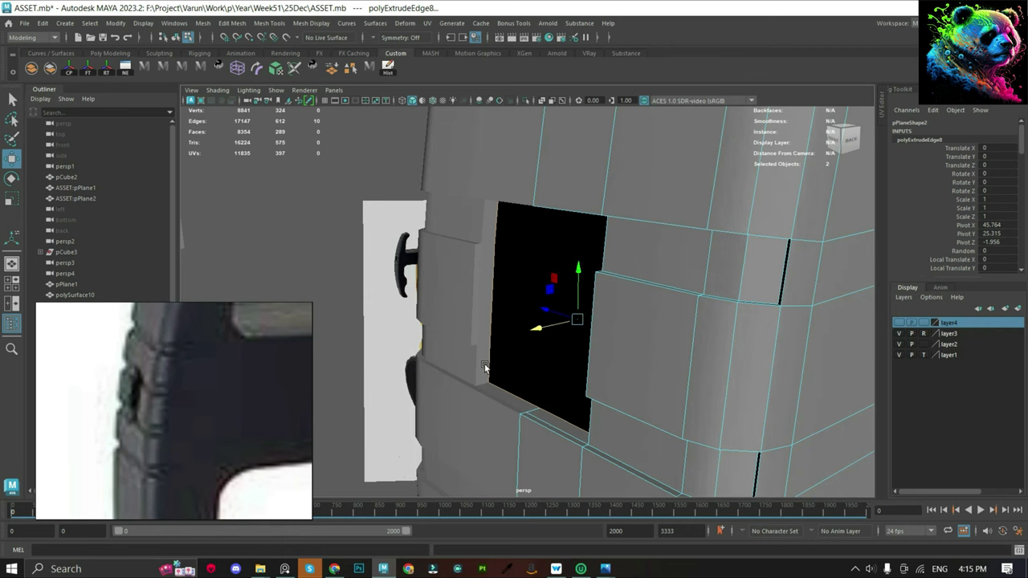
pyautogui.moveTo(484, 366)
pyautogui.keyDown('alt'); pyautogui.mouseDown()
pyautogui.moveTo(598, 309)
pyautogui.moveTo(608, 367)
pyautogui.moveTo(557, 297)
pyautogui.mouseUp(); pyautogui.keyUp('alt')
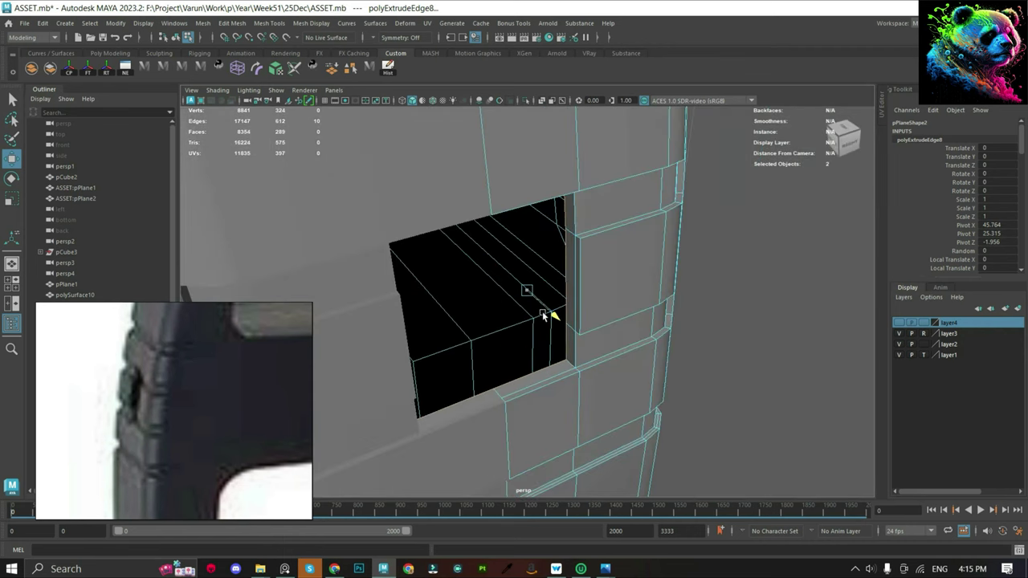
# Bridge the gap beside the black inner panel face.
pyautogui.click(542, 311)
pyautogui.moveTo(546, 296)
pyautogui.keyDown('alt'); pyautogui.mouseDown()
pyautogui.moveTo(535, 250)
pyautogui.moveTo(500, 254)
pyautogui.moveTo(544, 402)
pyautogui.moveTo(534, 370)
pyautogui.mouseUp(); pyautogui.keyUp('alt')
pyautogui.keyDown('shift'); pyautogui.moveTo(615, 256); pyautogui.dragTo(629, 391, button='right'); pyautogui.keyUp('shift')
pyautogui.moveTo(628, 391)
pyautogui.keyDown('alt'); pyautogui.mouseDown()
pyautogui.moveTo(564, 374)
pyautogui.moveTo(625, 321)
pyautogui.mouseUp(); pyautogui.keyUp('alt')
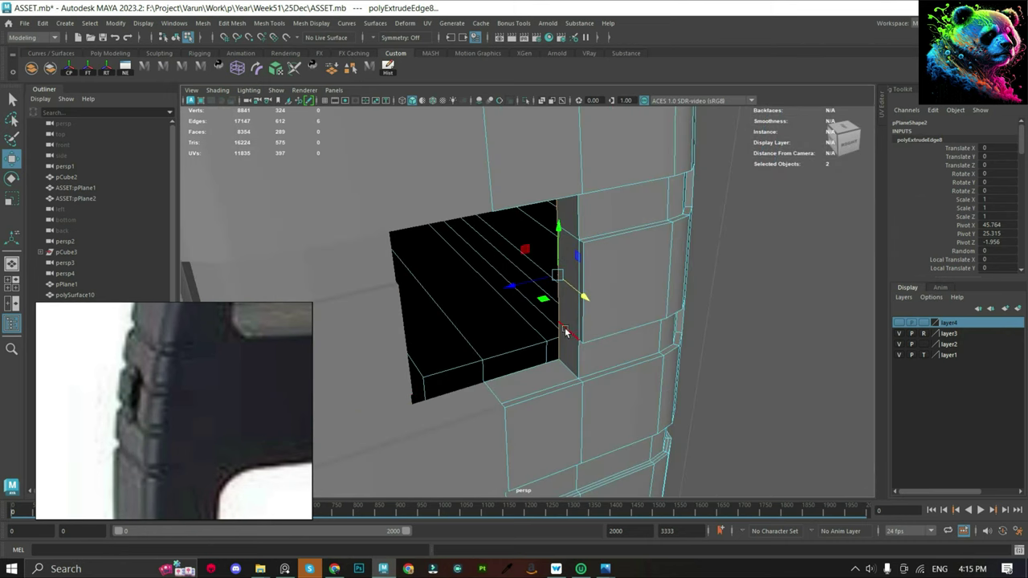
pyautogui.moveTo(565, 345)
pyautogui.keyDown('alt'); pyautogui.mouseDown()
pyautogui.moveTo(610, 345)
pyautogui.moveTo(595, 316)
pyautogui.mouseUp(); pyautogui.keyUp('alt')
# Extrude the edges once more, snap them onto the corner vertex, then view in wireframe.
pyautogui.hotkey('ctrl', 'e')
pyautogui.press('w')
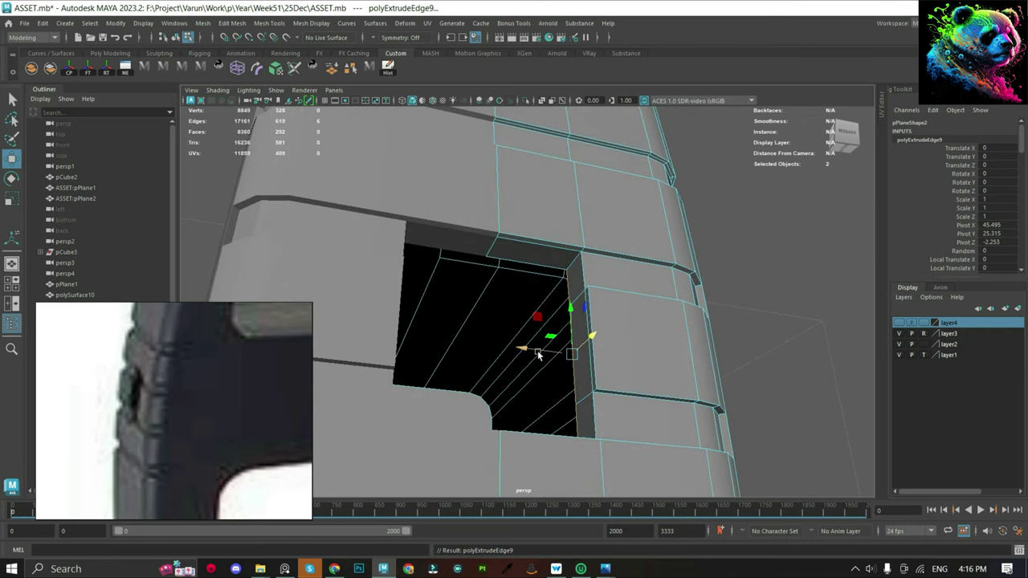
pyautogui.moveTo(538, 354)
pyautogui.mouseDown()
pyautogui.moveTo(503, 250)
pyautogui.moveTo(487, 252)
pyautogui.mouseUp()
pyautogui.press('F9')
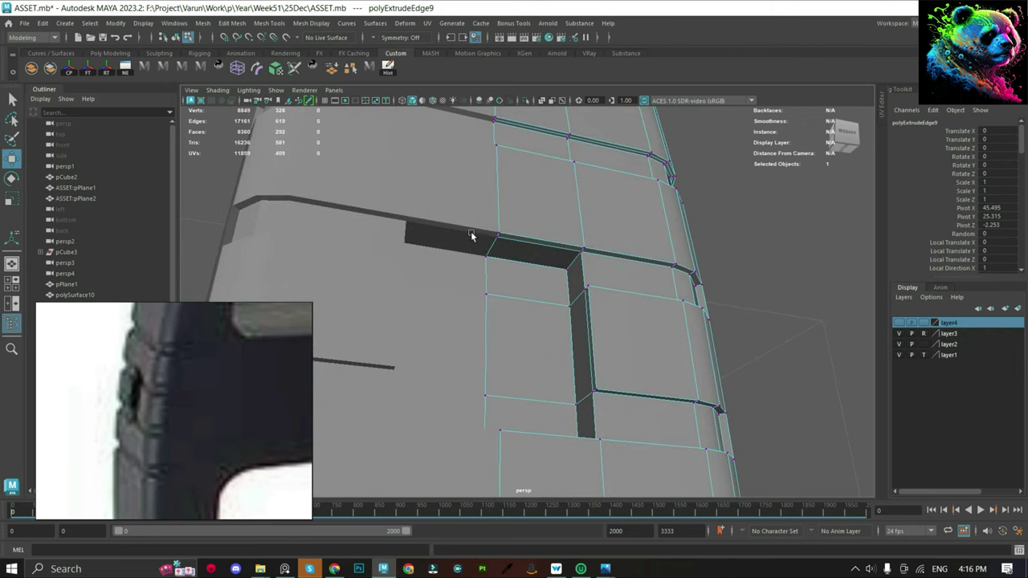
pyautogui.click(471, 234)
pyautogui.keyDown('shift'); pyautogui.moveTo(649, 291); pyautogui.dragTo(674, 267, button='right'); pyautogui.keyUp('shift')
pyautogui.keyDown('alt'); pyautogui.moveTo(674, 267); pyautogui.dragTo(584, 263); pyautogui.keyUp('alt')
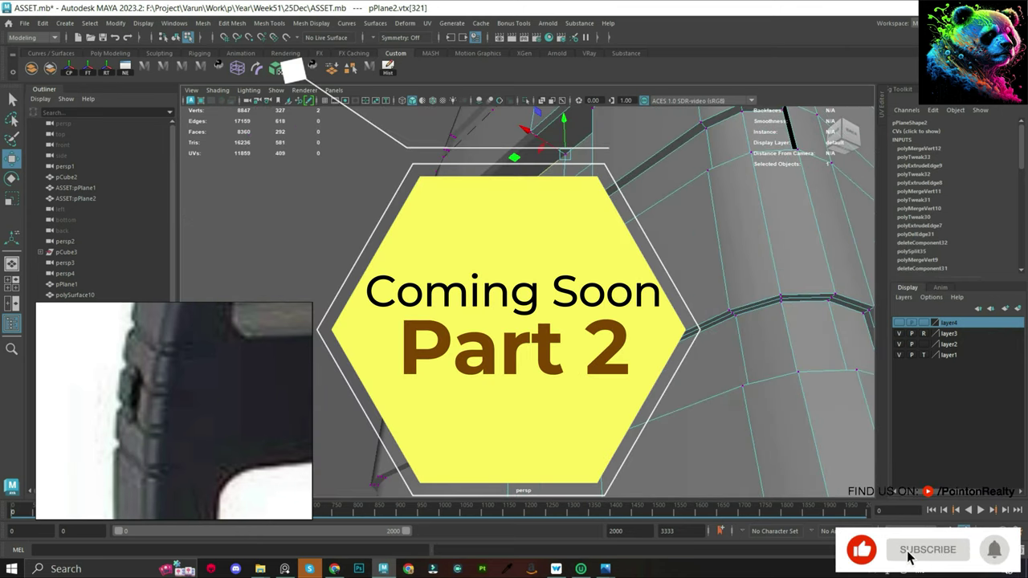
pyautogui.press('4')
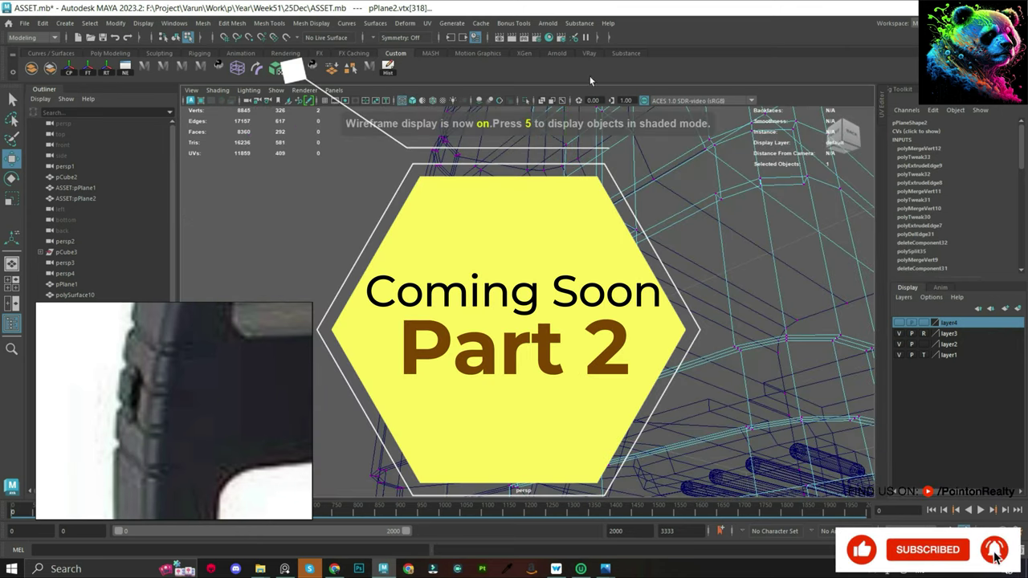